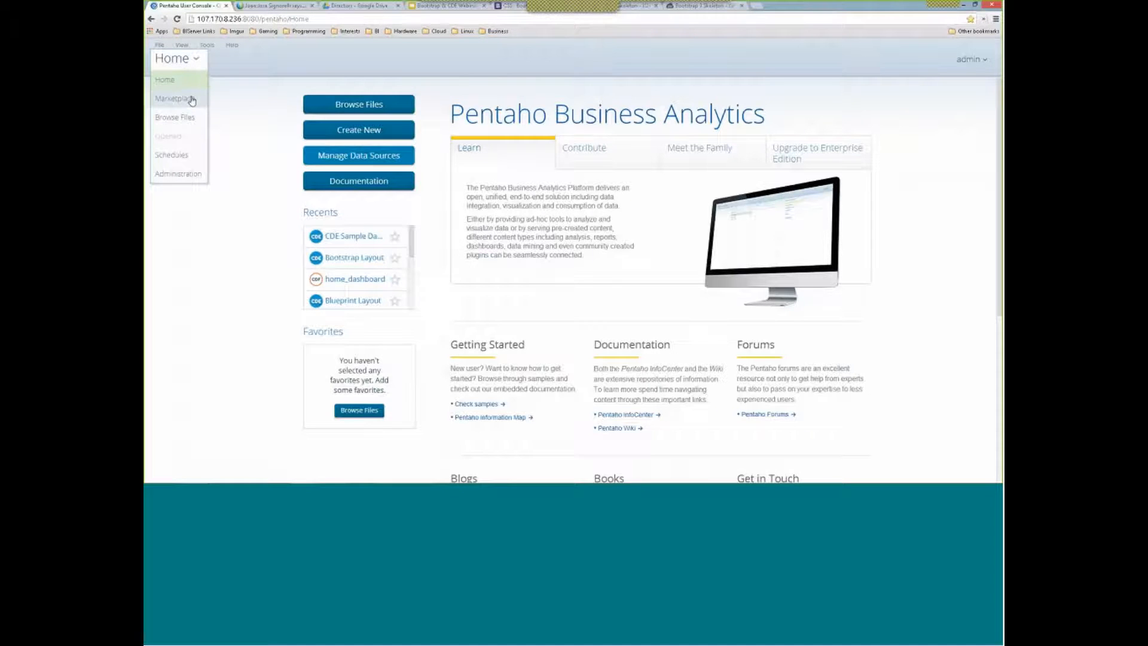
Review the Community Dashboards Framework plugin details in the Marketplace, and return to the Home perspective
left_click(189, 98)
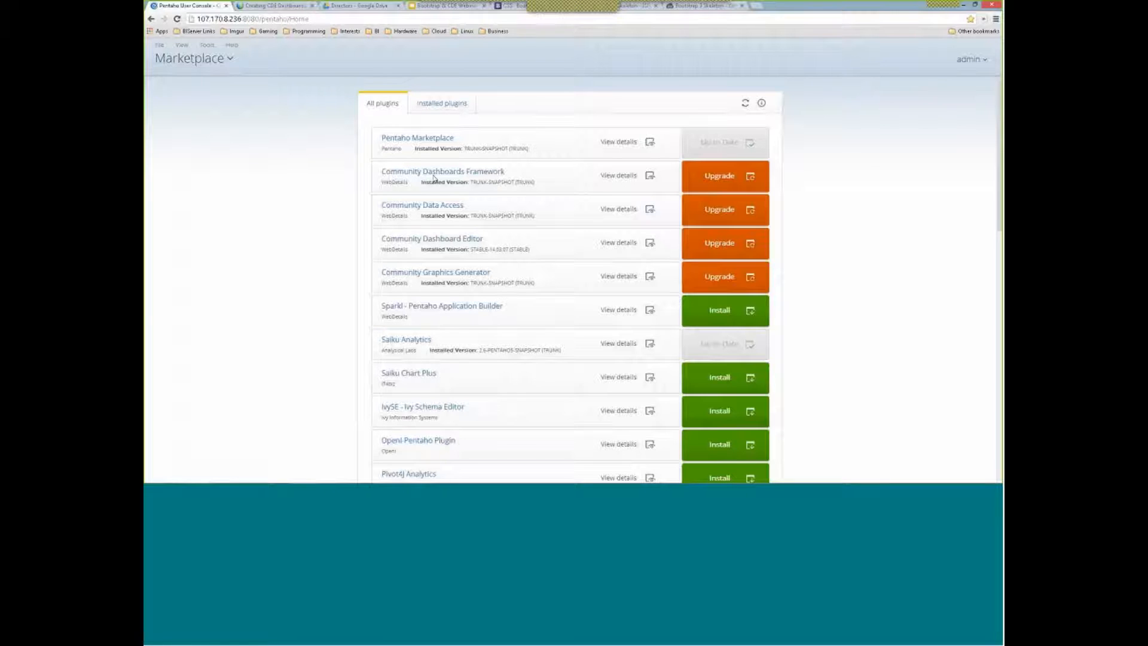
left_click(623, 175)
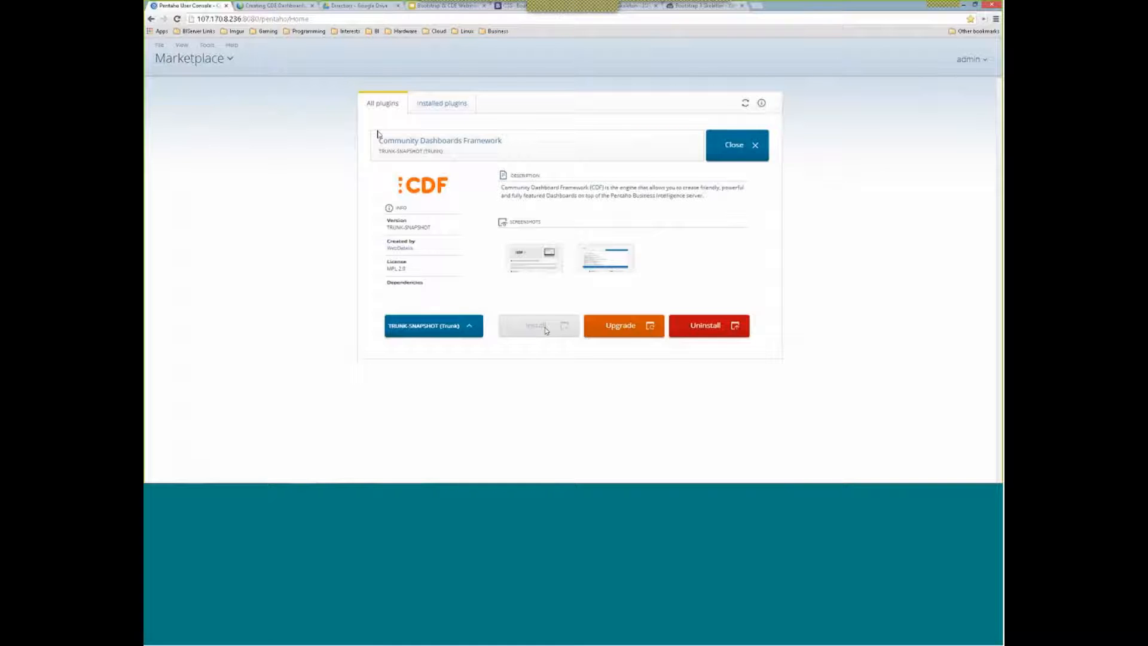
left_click(211, 61)
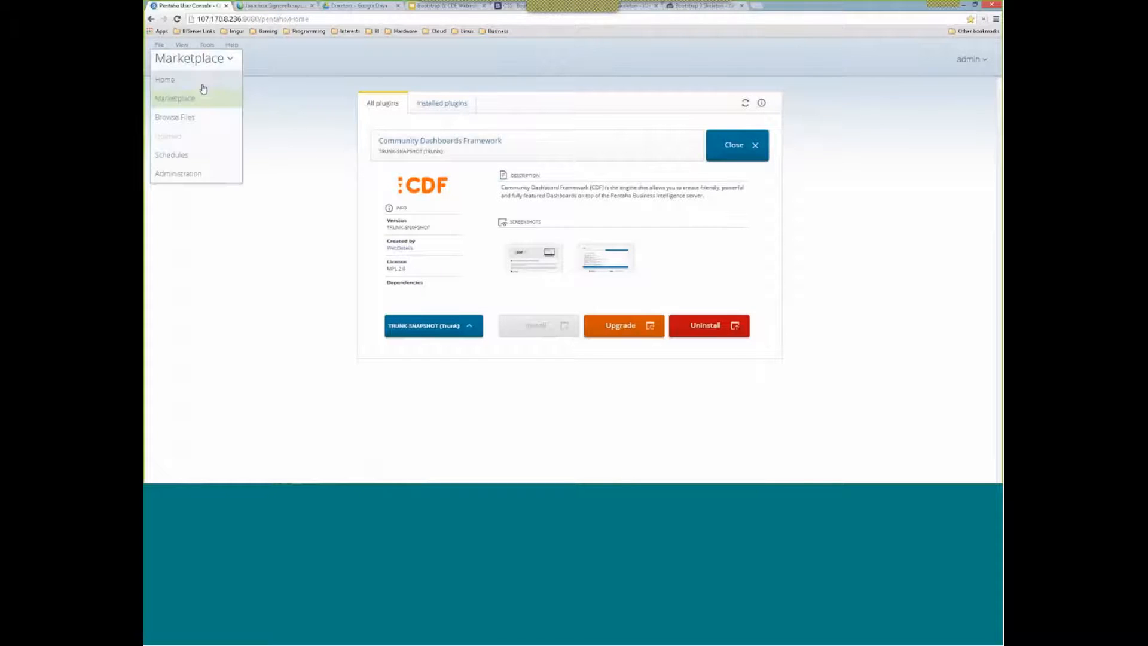
left_click(204, 84)
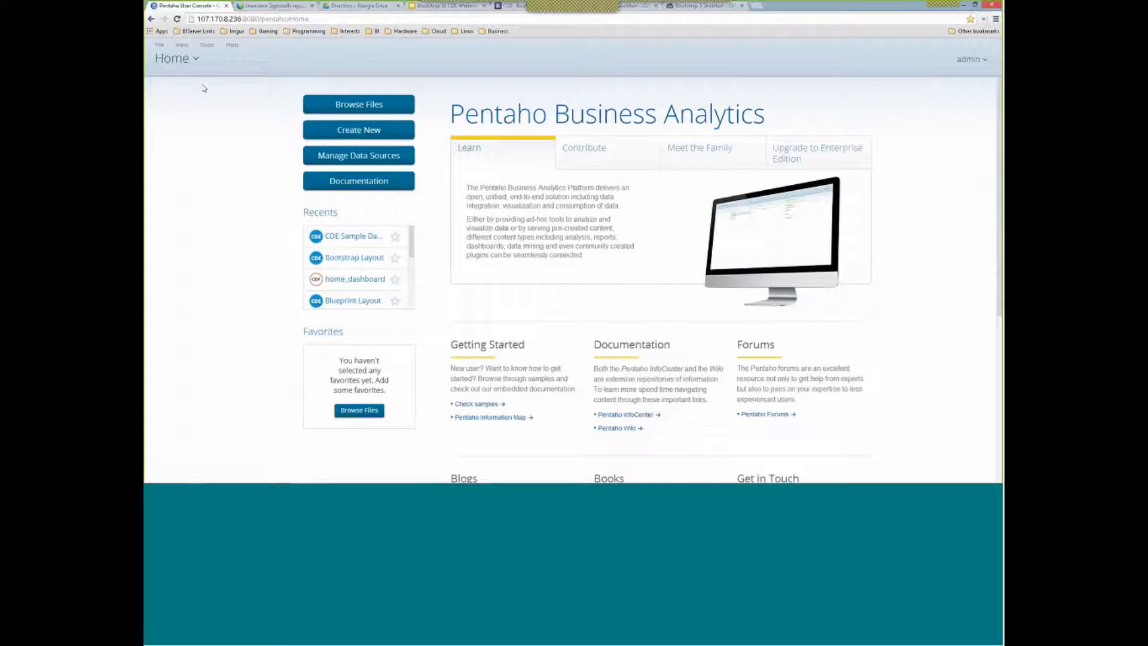
Create a blank CDE dashboard to examine its layout, components and datasources views, and close it without saving
left_click(160, 45)
mouse_move(167, 58)
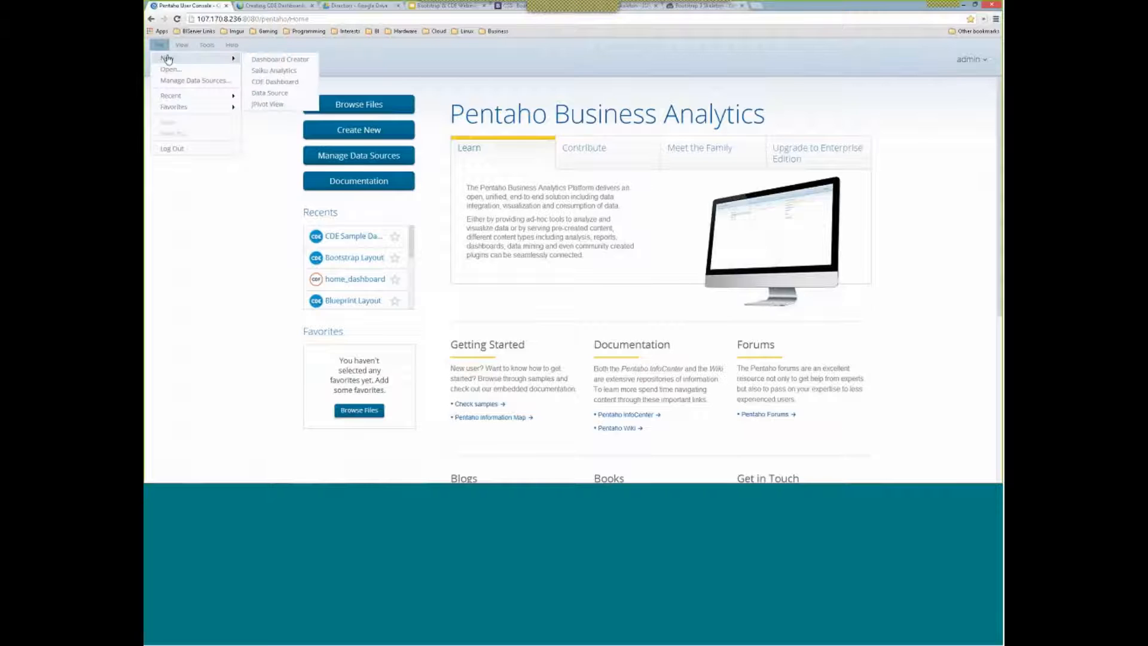
left_click(267, 82)
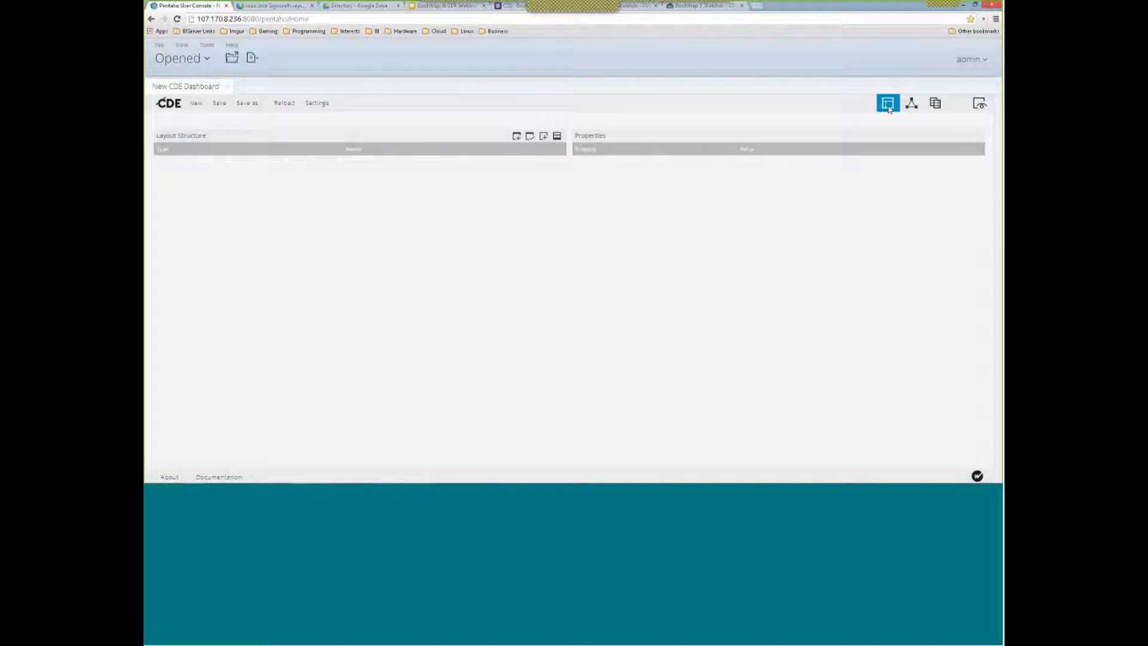
left_click(910, 108)
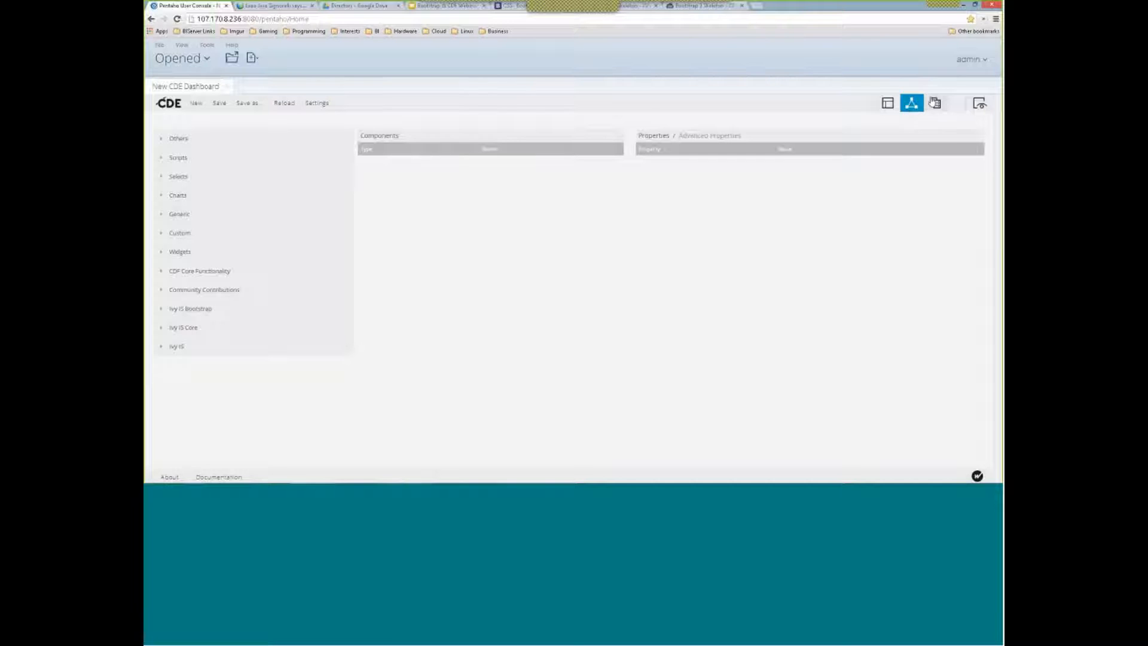
left_click(935, 103)
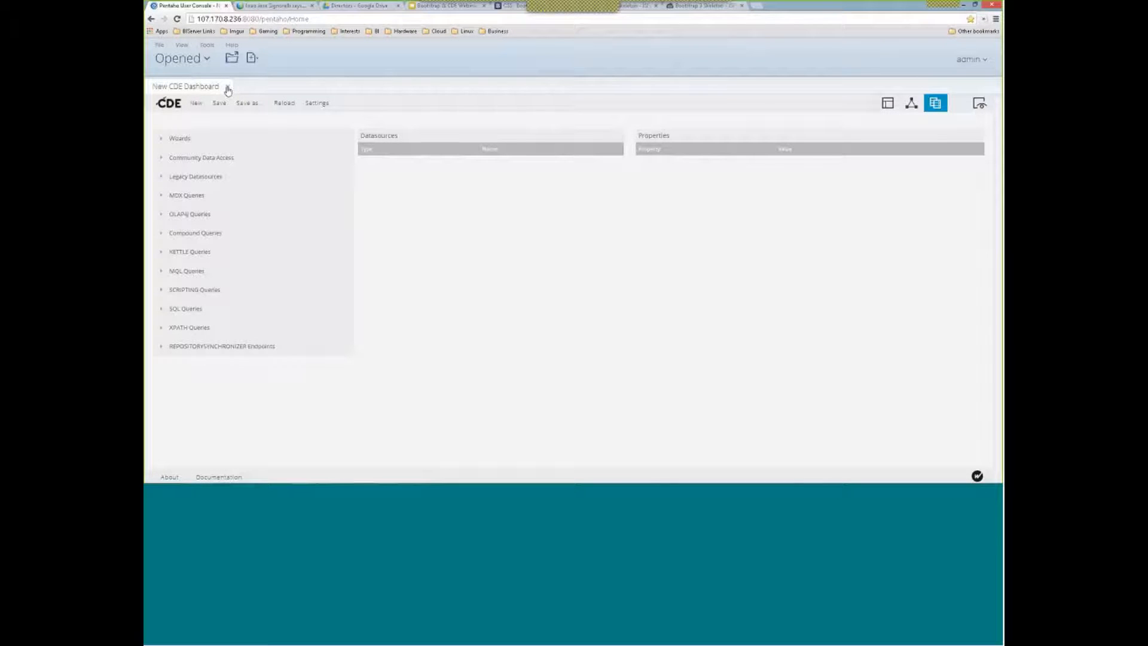
left_click(227, 88)
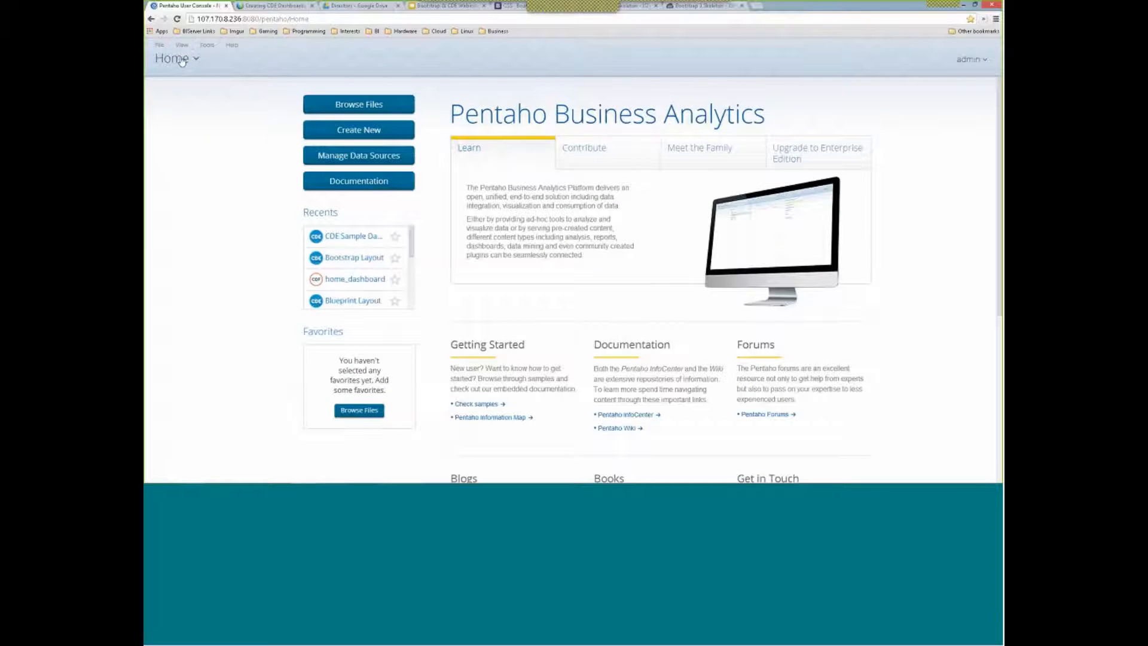
Open the Blueprint Layout dashboard from the public webinar/dashboards folder in a new, maximized window
left_click(366, 105)
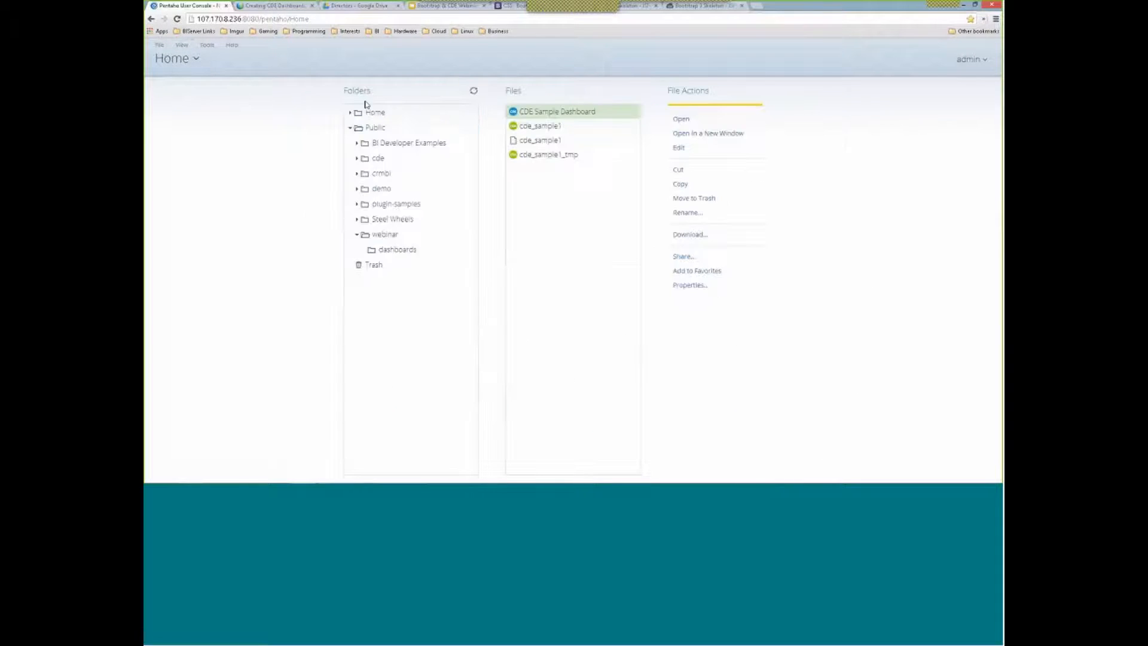
left_click(387, 255)
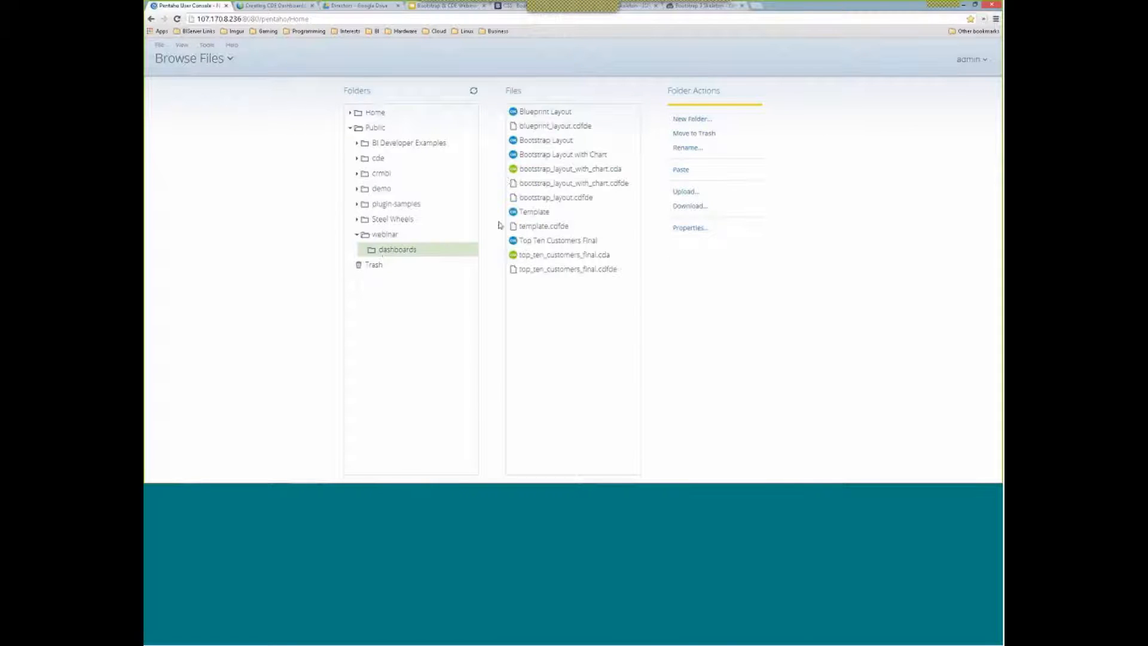
left_click(540, 114)
left_click(701, 138)
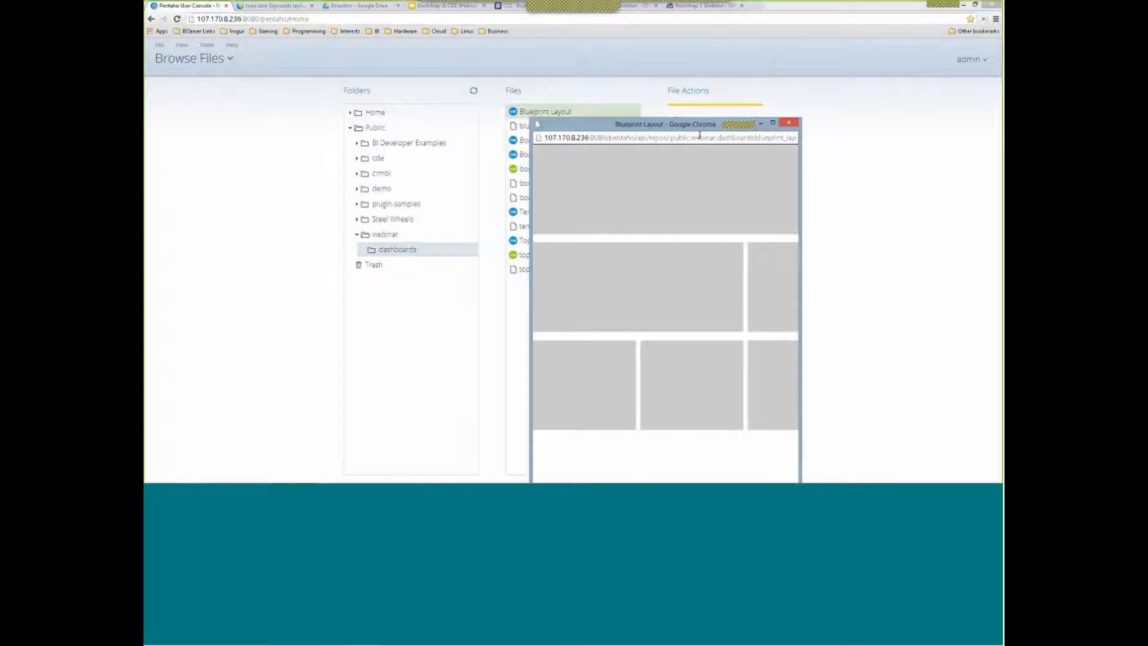
double_click(640, 122)
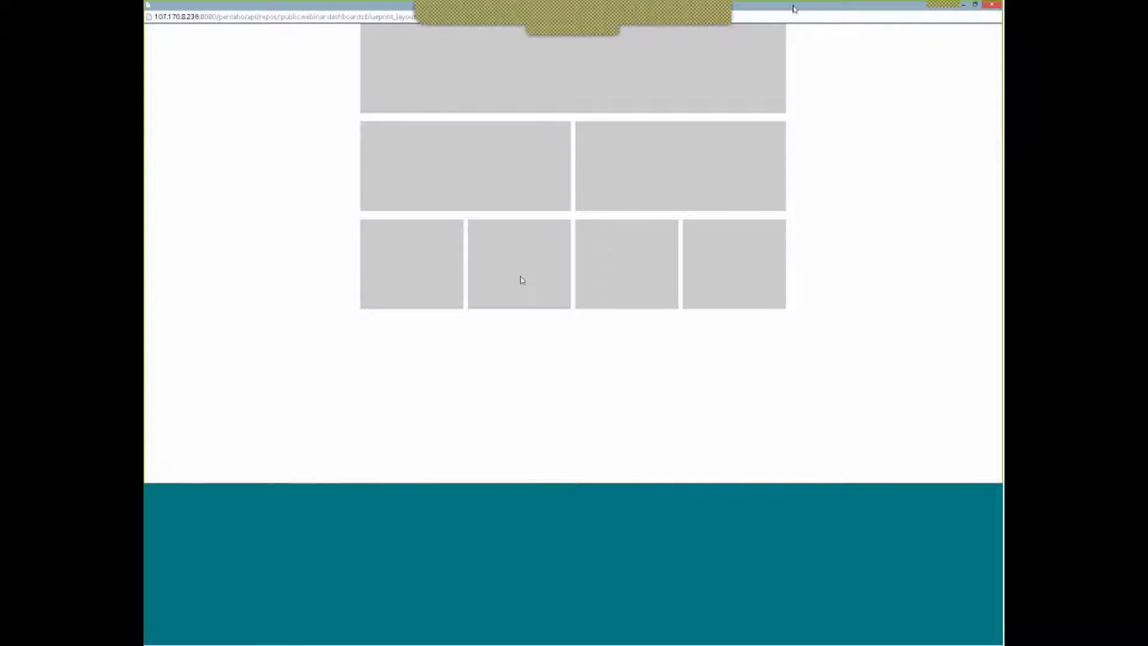
Restore the Blueprint Layout window, reposition it over the file browser and enlarge it to fit the whole grid
left_click_drag(795, 9, 556, 19)
left_click_drag(837, 144, 873, 136)
left_click_drag(872, 14, 837, 206)
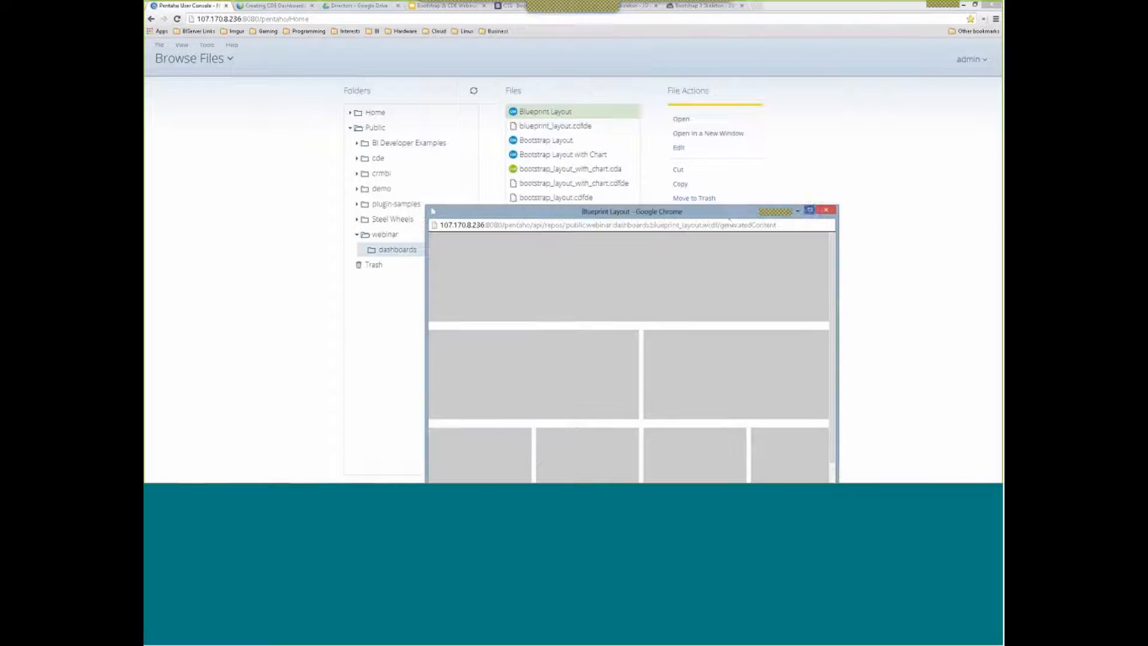
left_click_drag(722, 212, 667, 22)
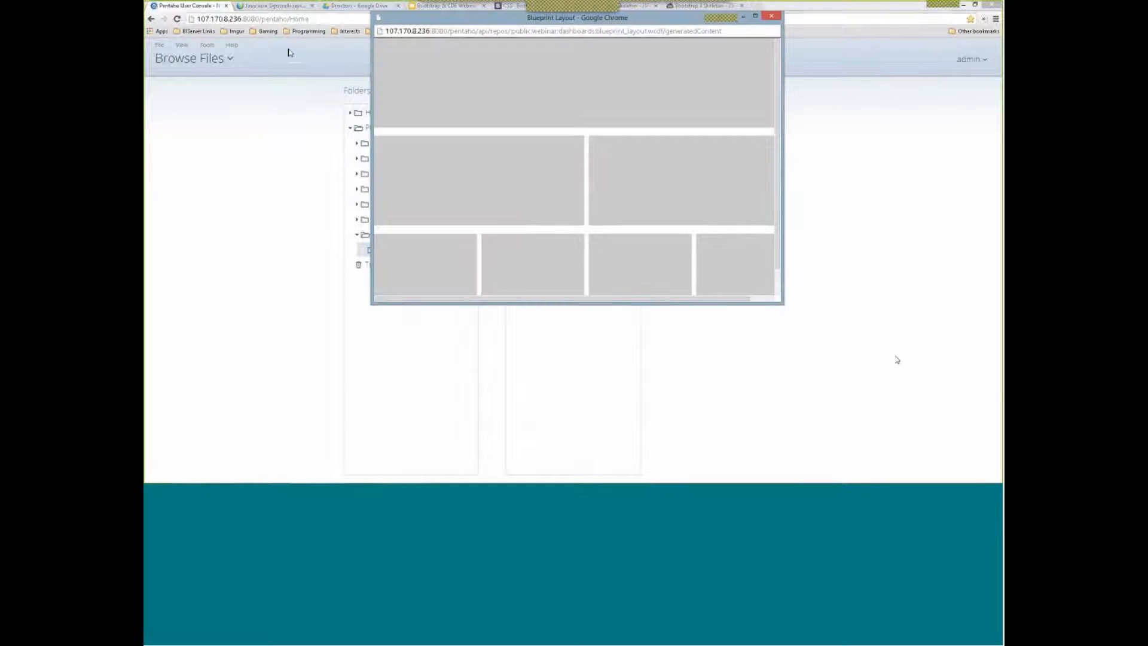
left_click_drag(401, 18, 361, 86)
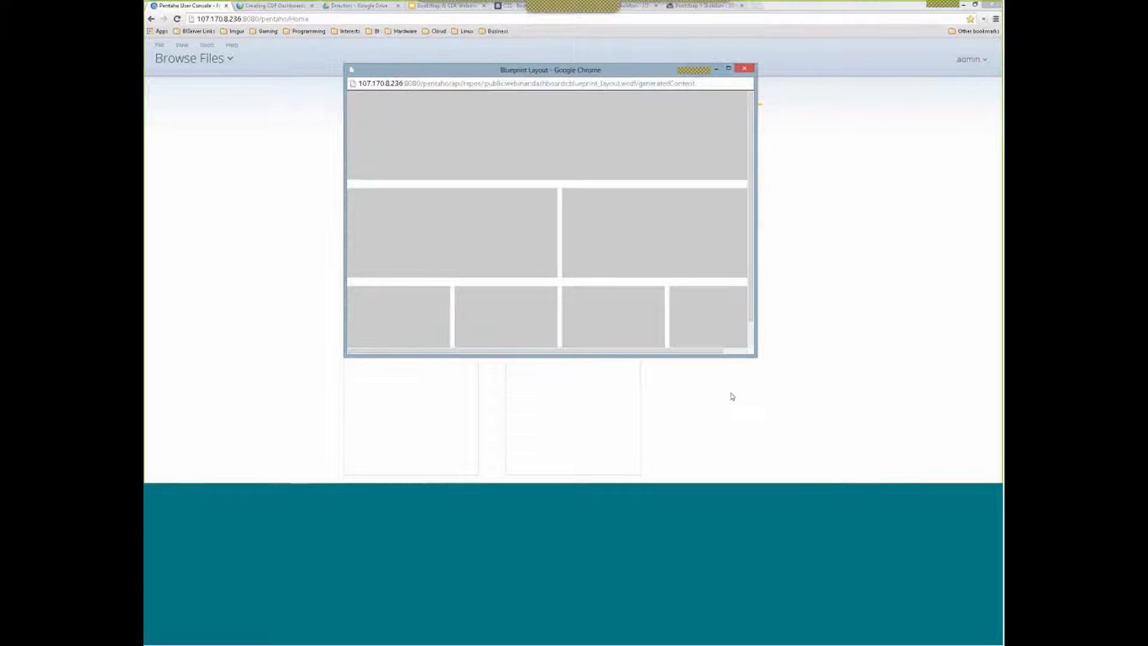
left_click_drag(756, 357, 875, 442)
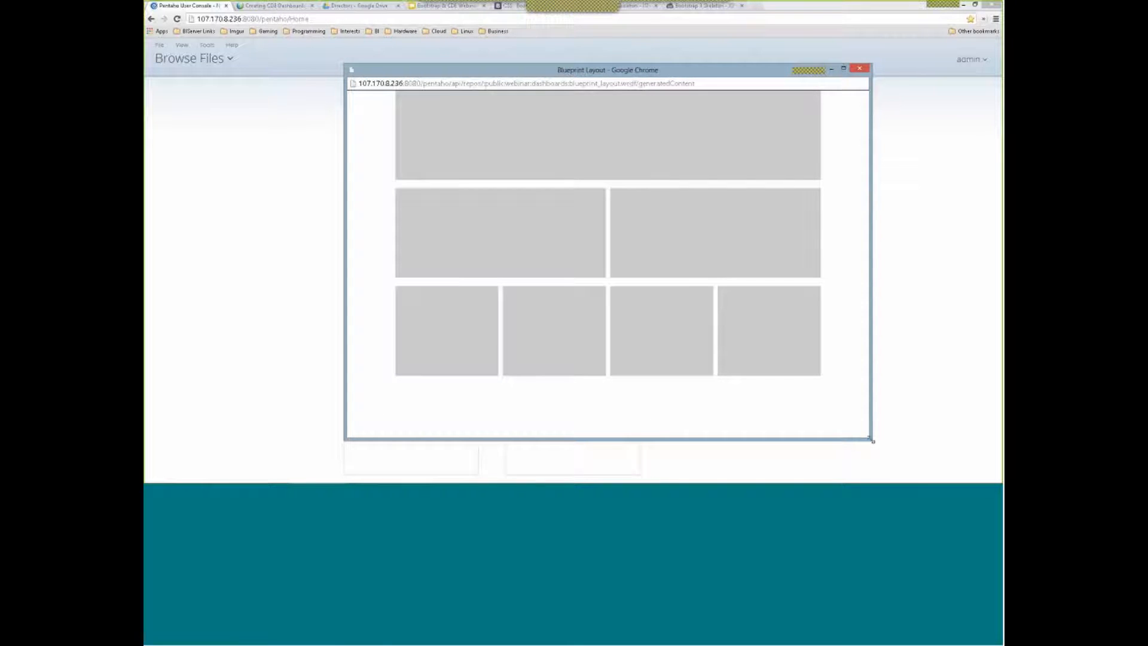
Examine how the Blueprint Layout responds to narrower and wider window sizes, and return to the file browser
left_click_drag(873, 442, 720, 319)
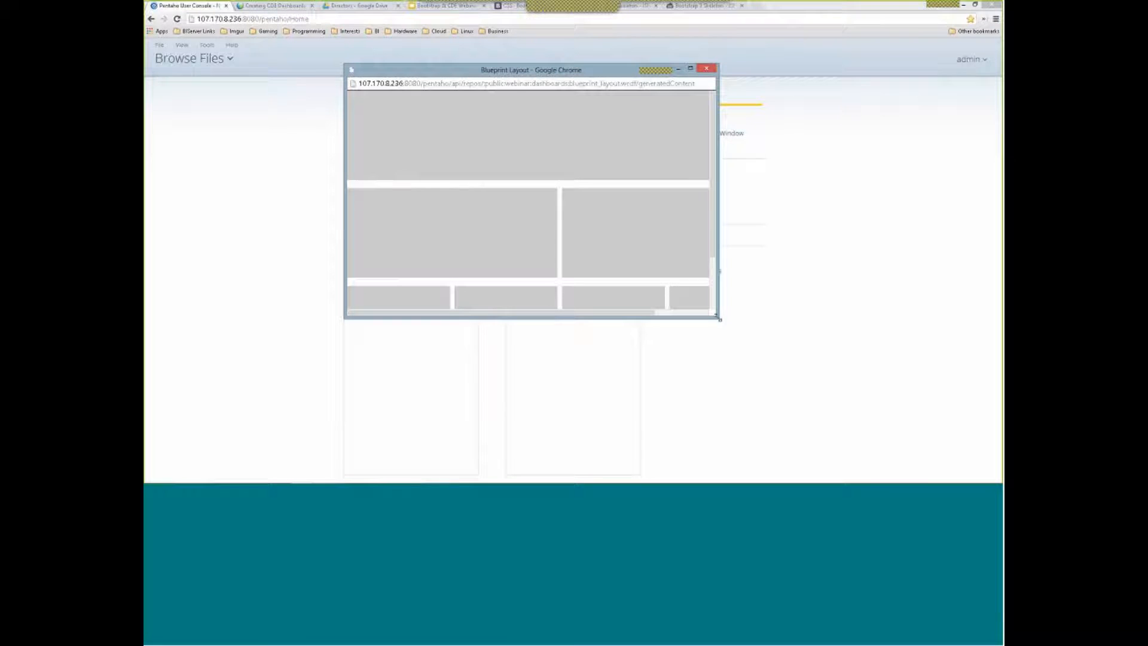
left_click_drag(719, 319, 514, 347)
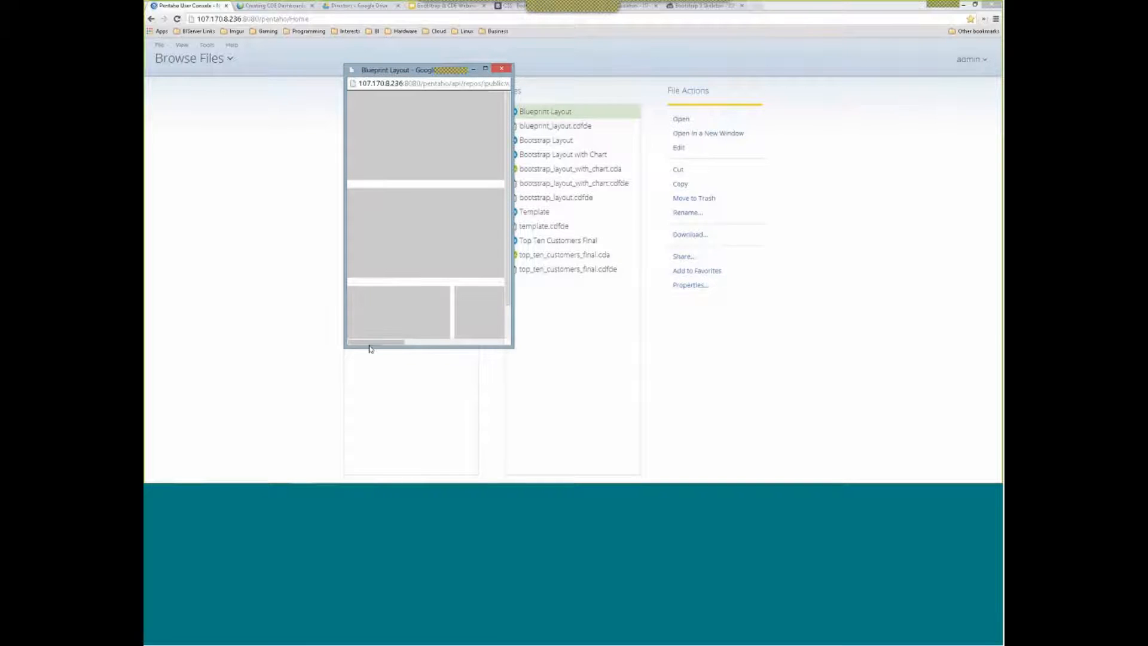
left_click_drag(390, 344, 504, 336)
left_click_drag(508, 281, 504, 320)
left_click_drag(489, 344, 383, 351)
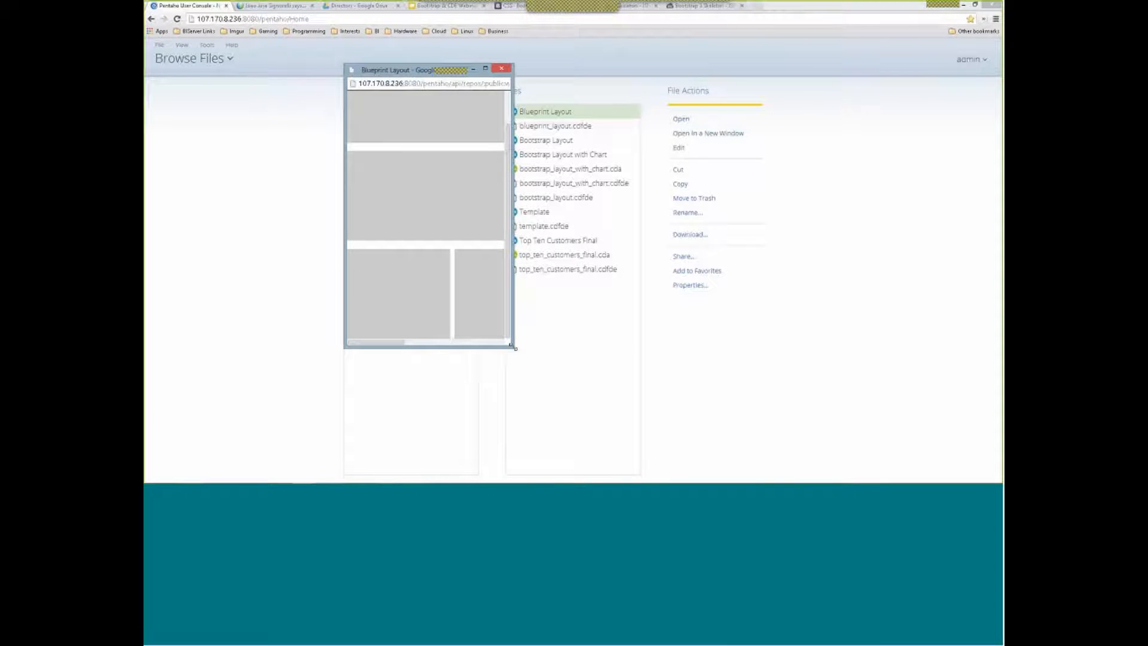
left_click_drag(515, 348, 870, 435)
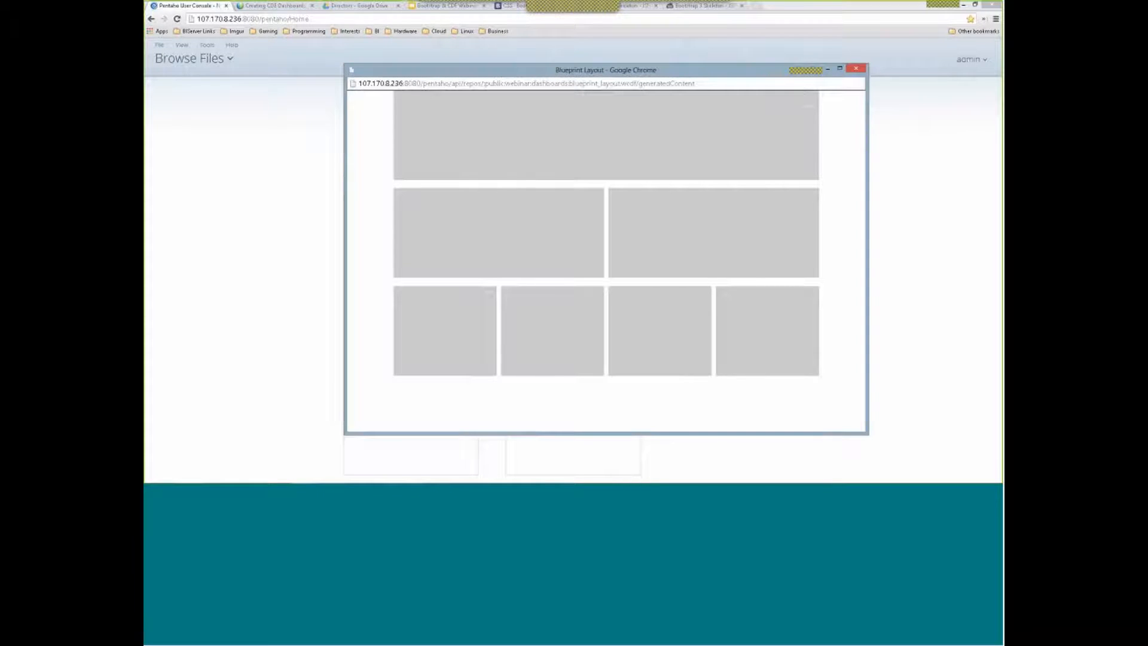
left_click(207, 173)
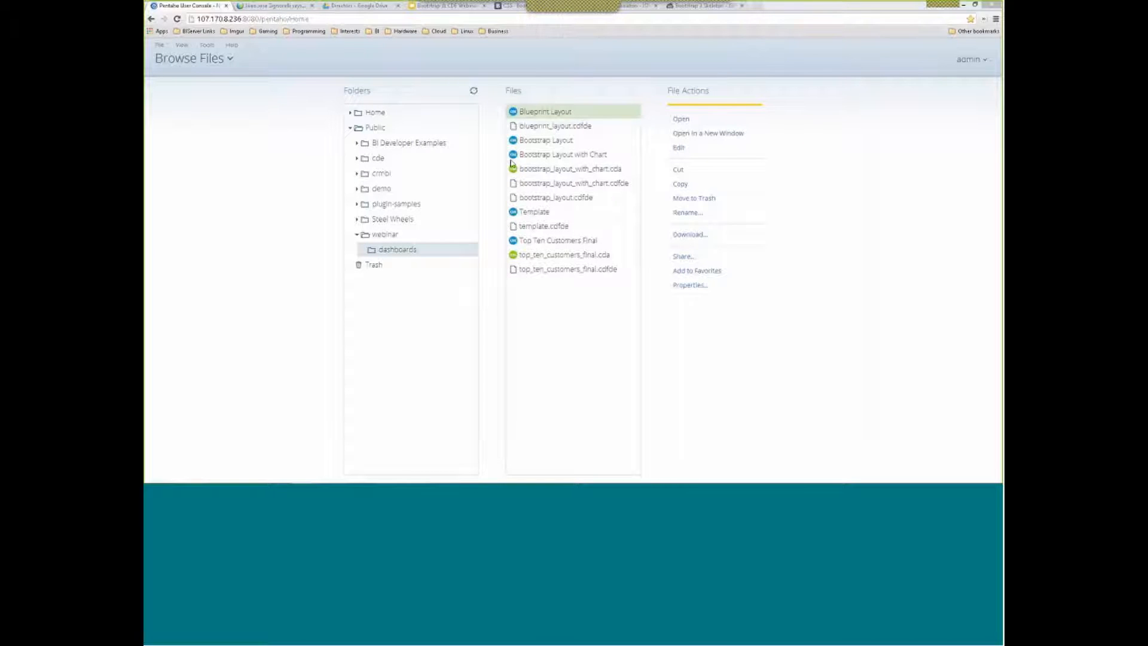
Open the Bootstrap Layout dashboard in a new window and size the window to show all panel rows
left_click(534, 142)
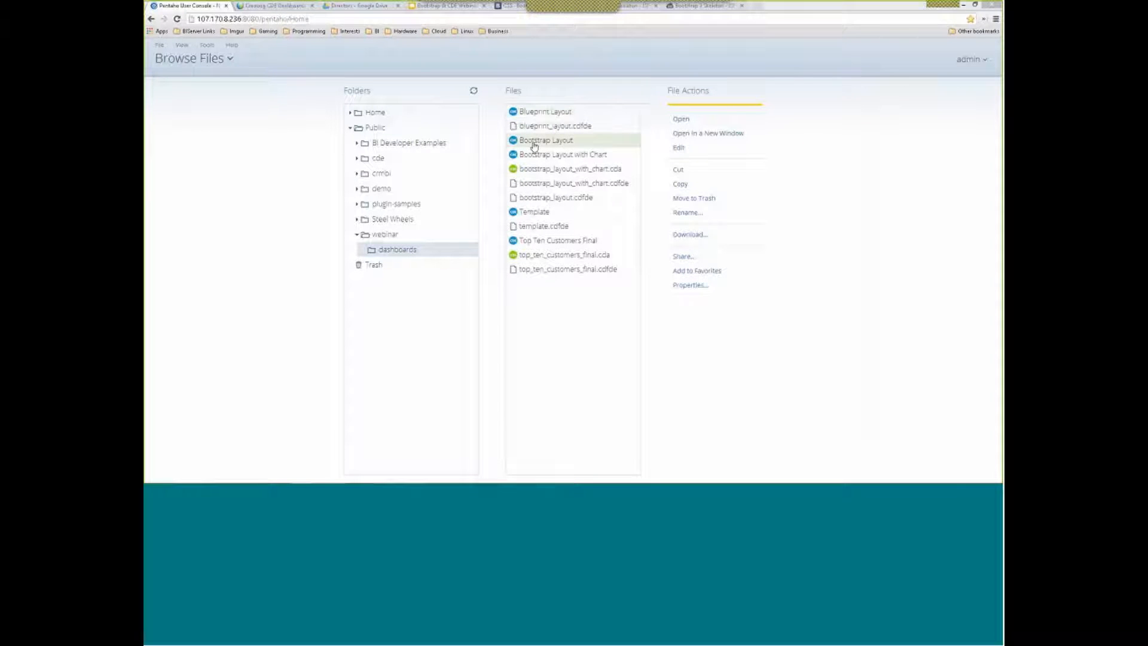
left_click(693, 135)
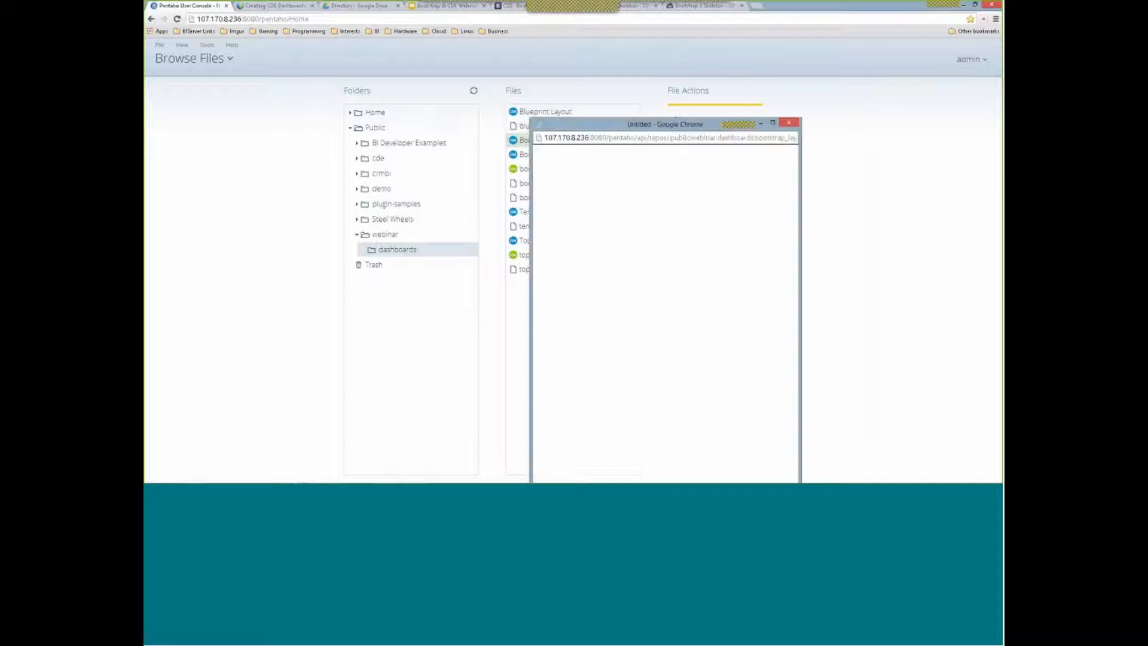
left_click_drag(802, 182, 925, 137)
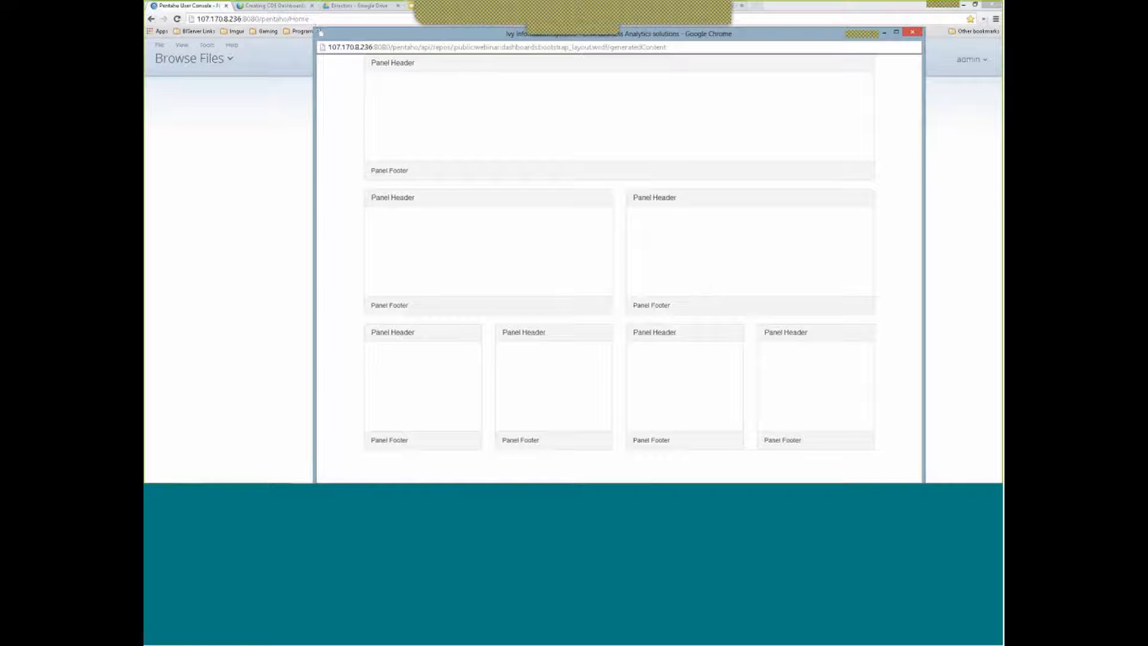
left_click_drag(315, 28, 395, 110)
left_click_drag(492, 115, 428, 52)
left_click_drag(858, 434, 944, 472)
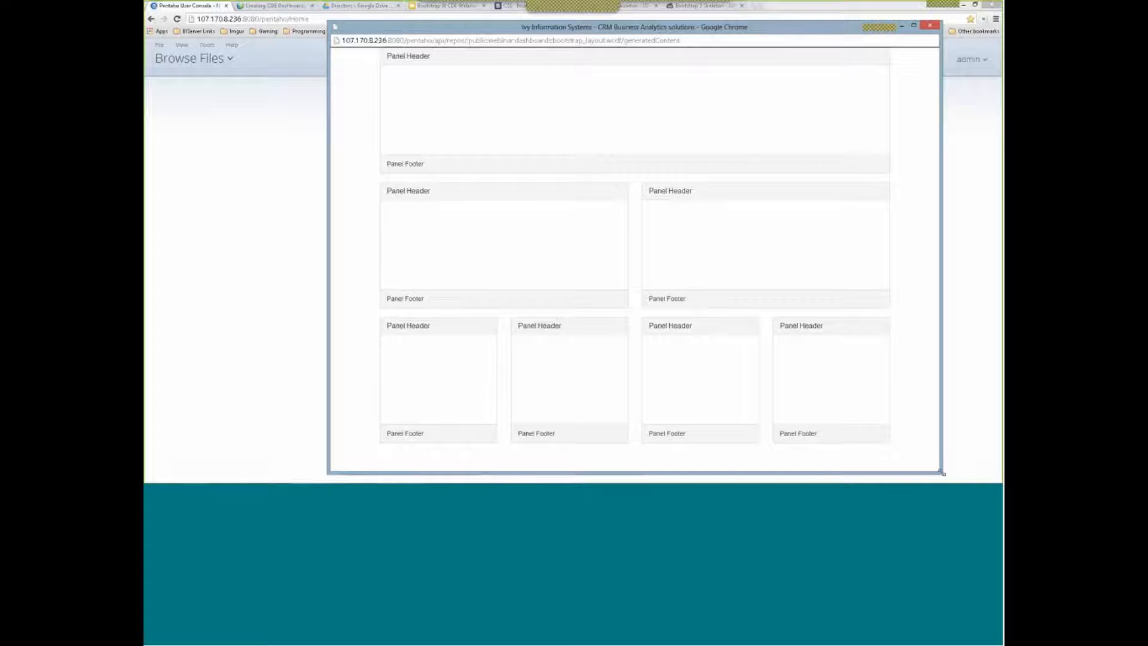
Examine how the Bootstrap Layout panels rearrange in a narrow, phone-sized window, and close that window
left_click_drag(942, 473, 535, 331)
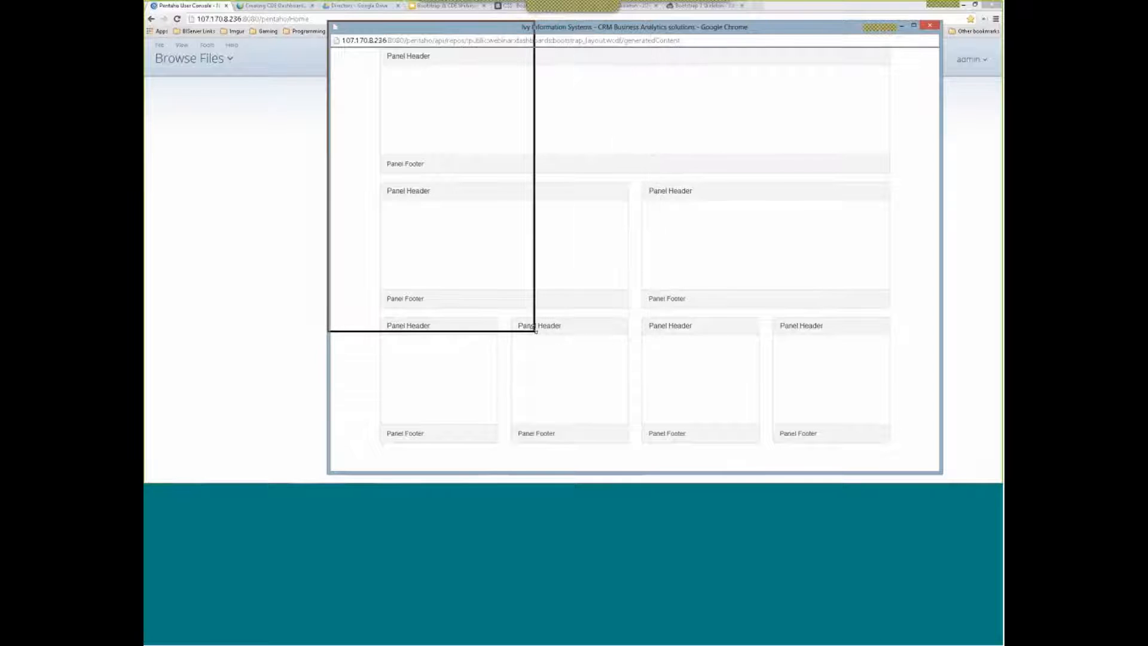
left_click_drag(536, 331, 536, 331)
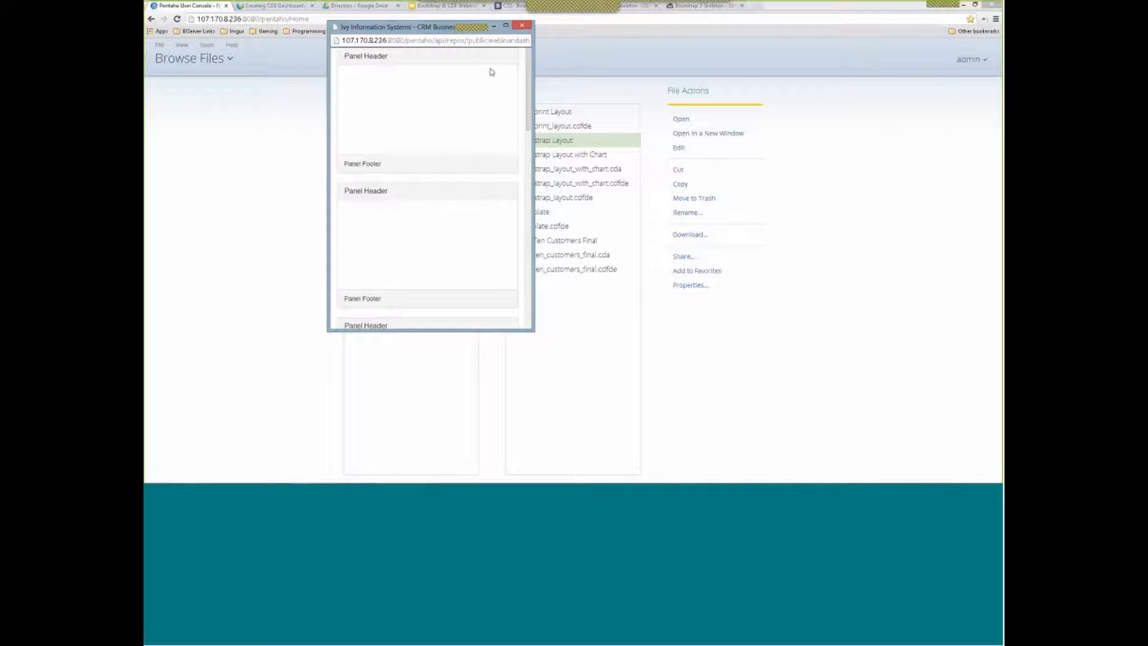
left_click_drag(530, 80, 515, 109)
left_click_drag(534, 330, 558, 370)
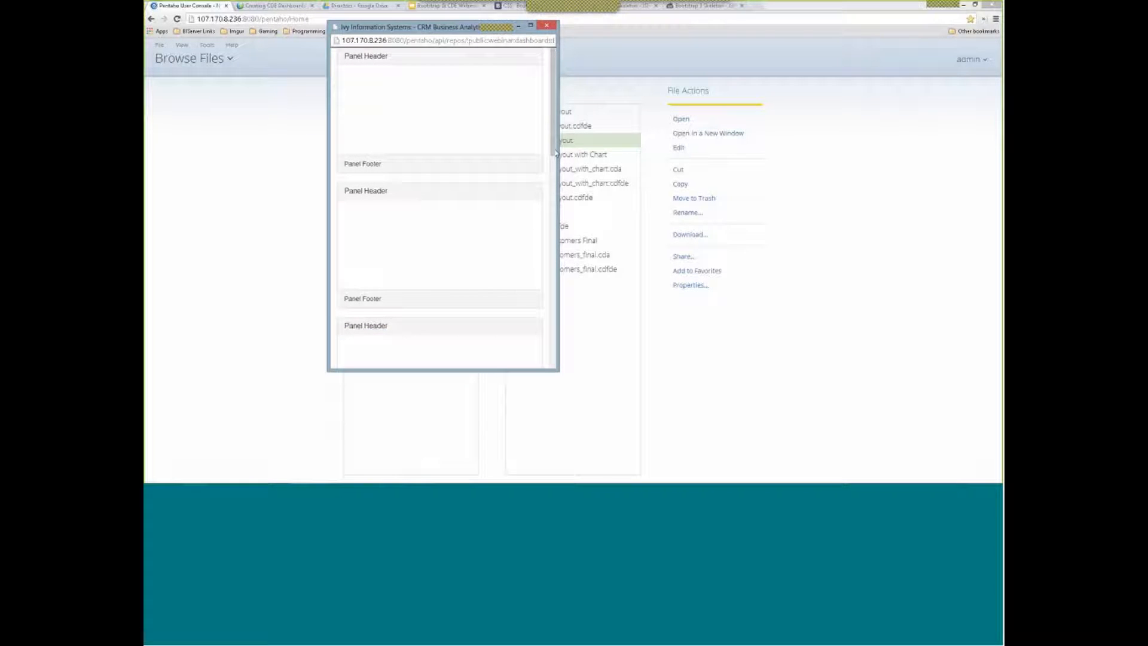
left_click_drag(555, 122, 580, 108)
left_click_drag(373, 30, 453, 80)
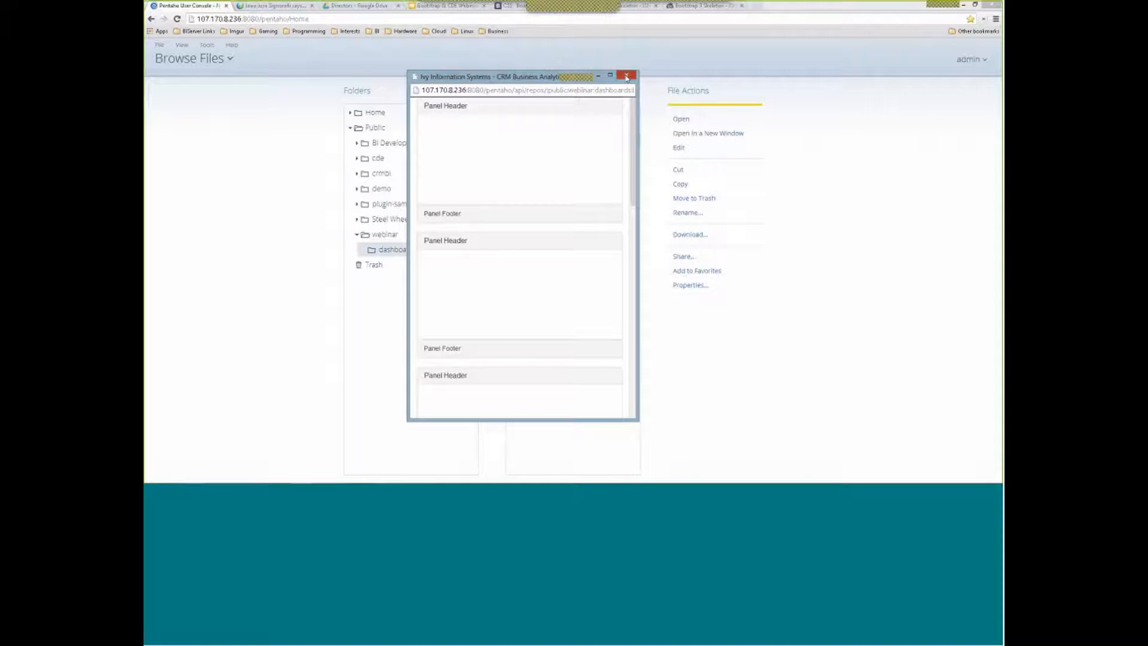
left_click(626, 77)
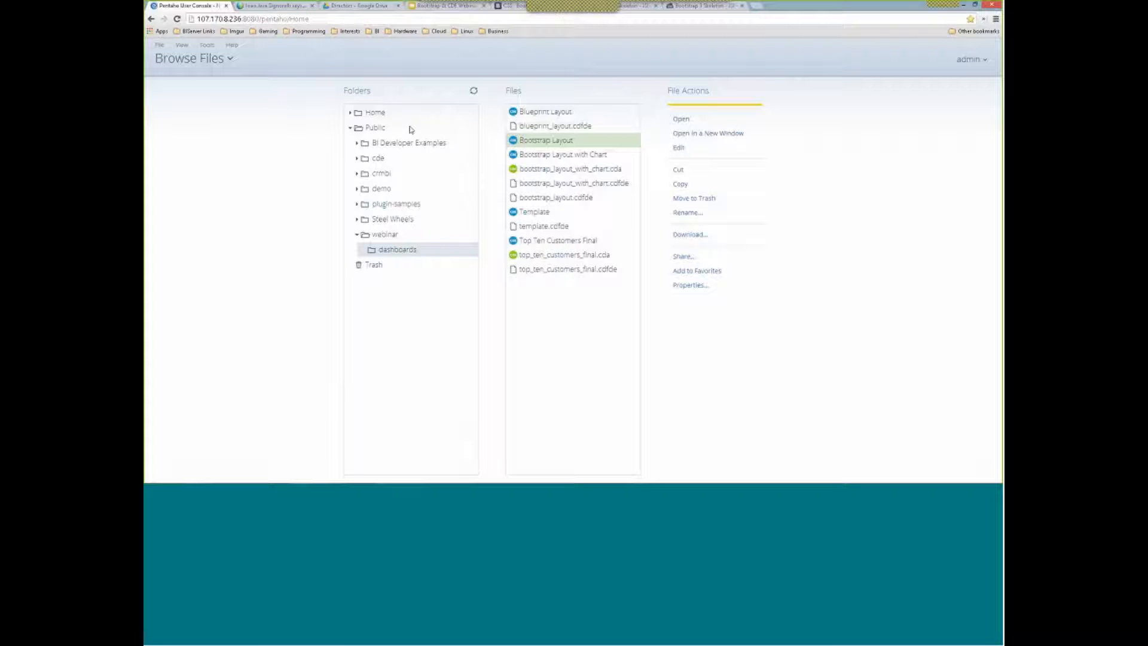
Open the Top Ten Customers Final dashboard in a new window and examine the Measure, Year and Limit choices and the Reset control
left_click(545, 241)
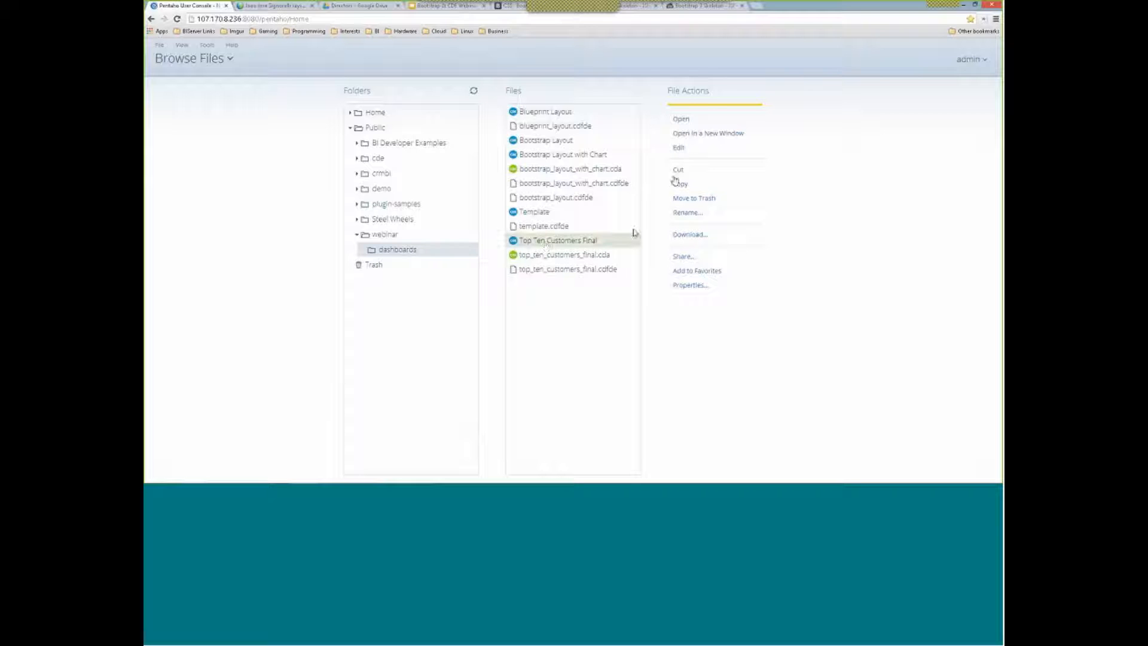
left_click(694, 134)
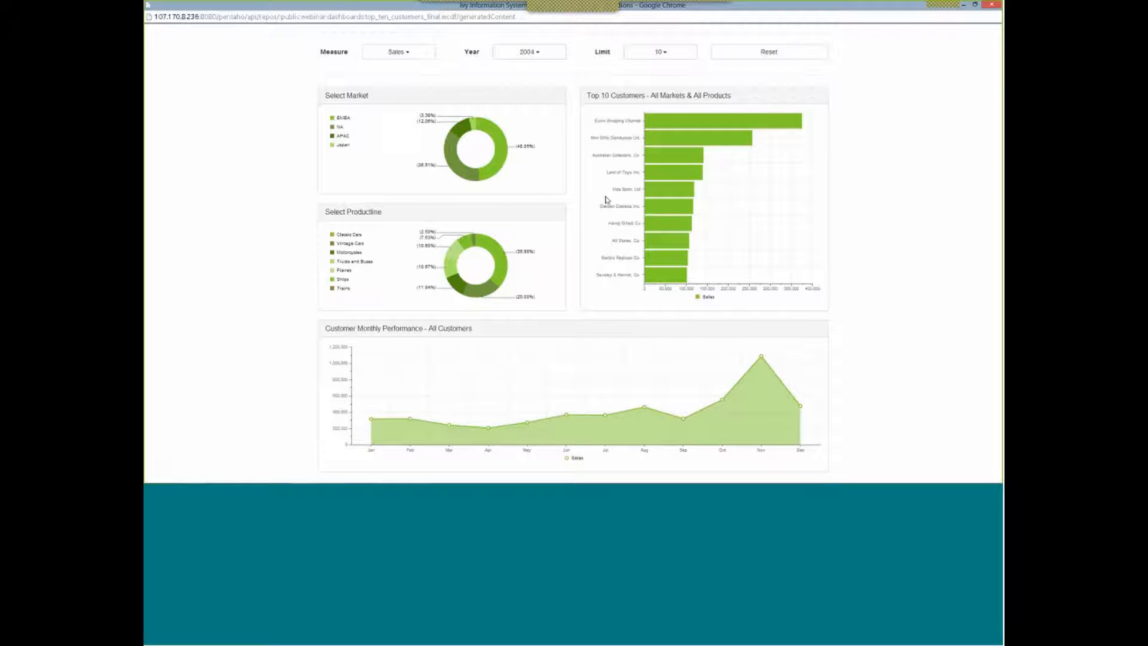
left_click(411, 58)
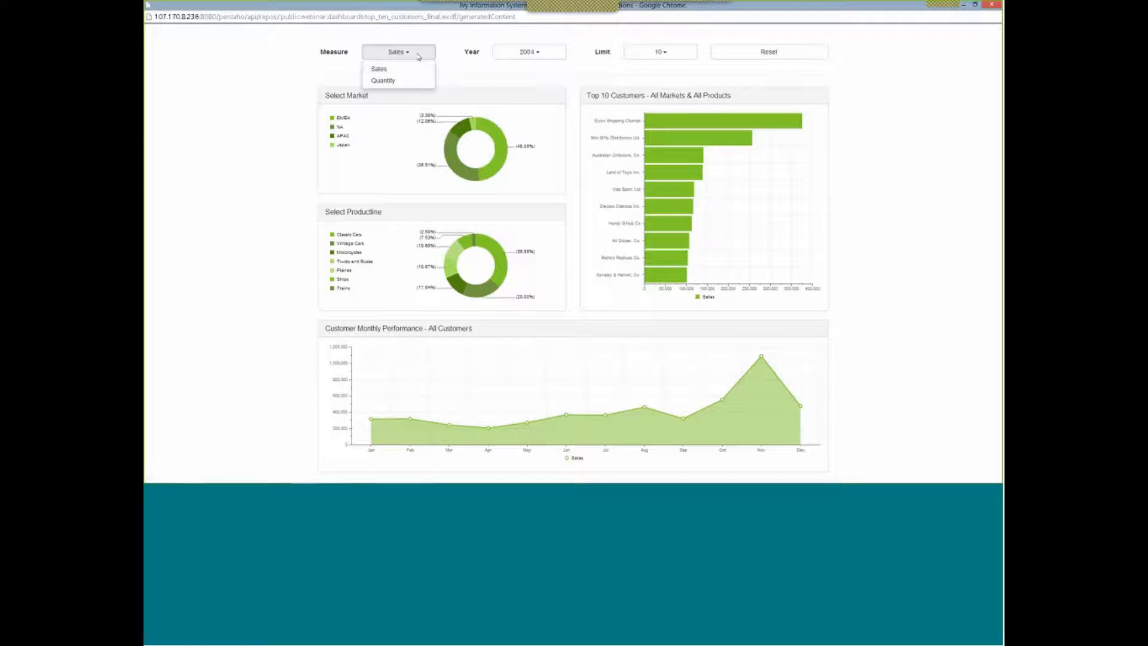
left_click(509, 55)
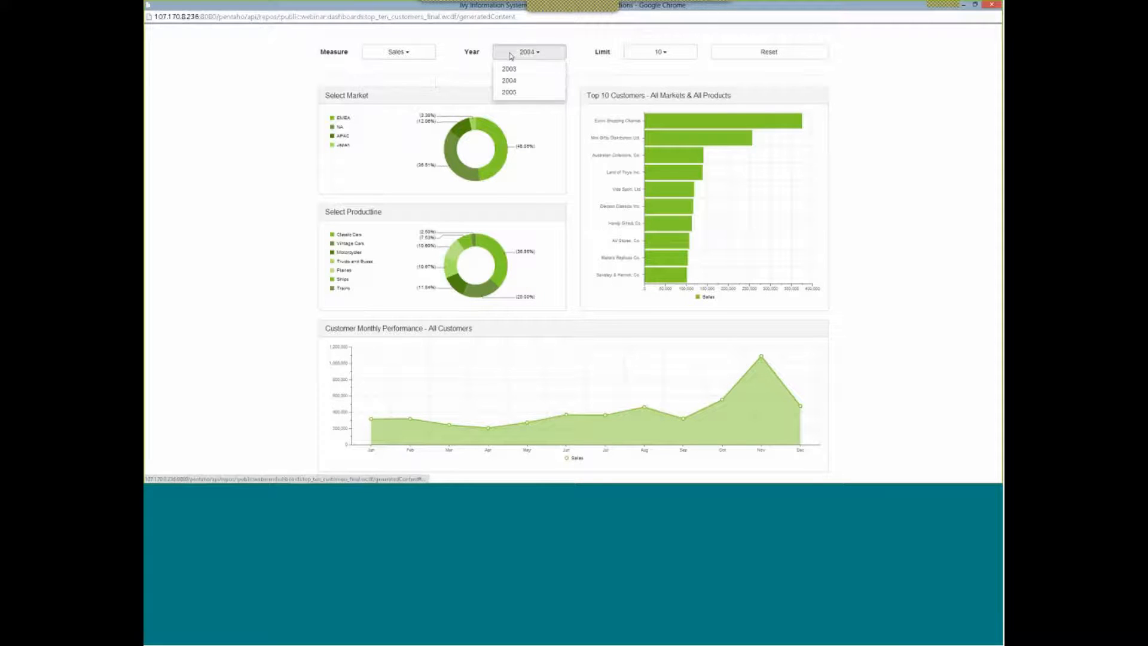
left_click(665, 55)
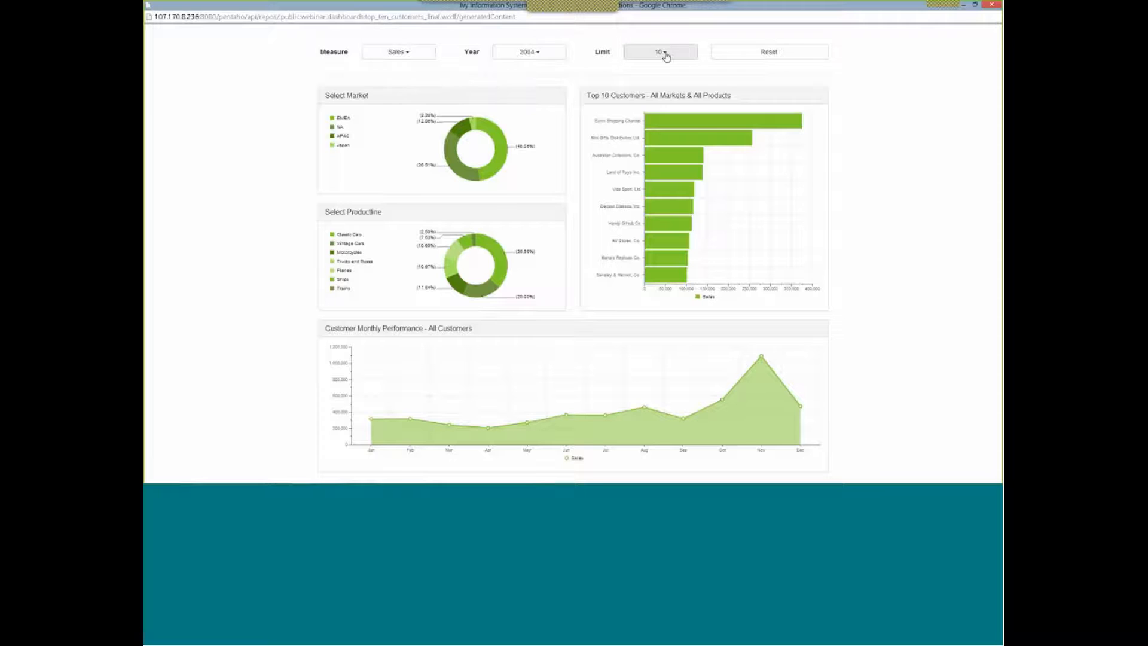
left_click(666, 55)
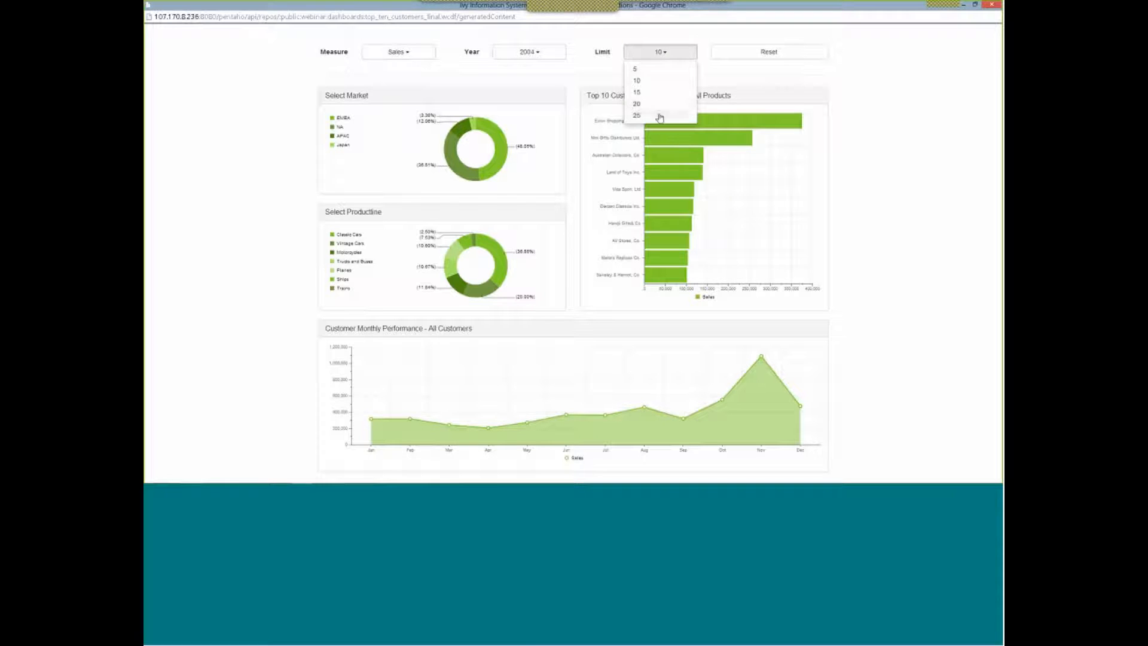
left_click(784, 52)
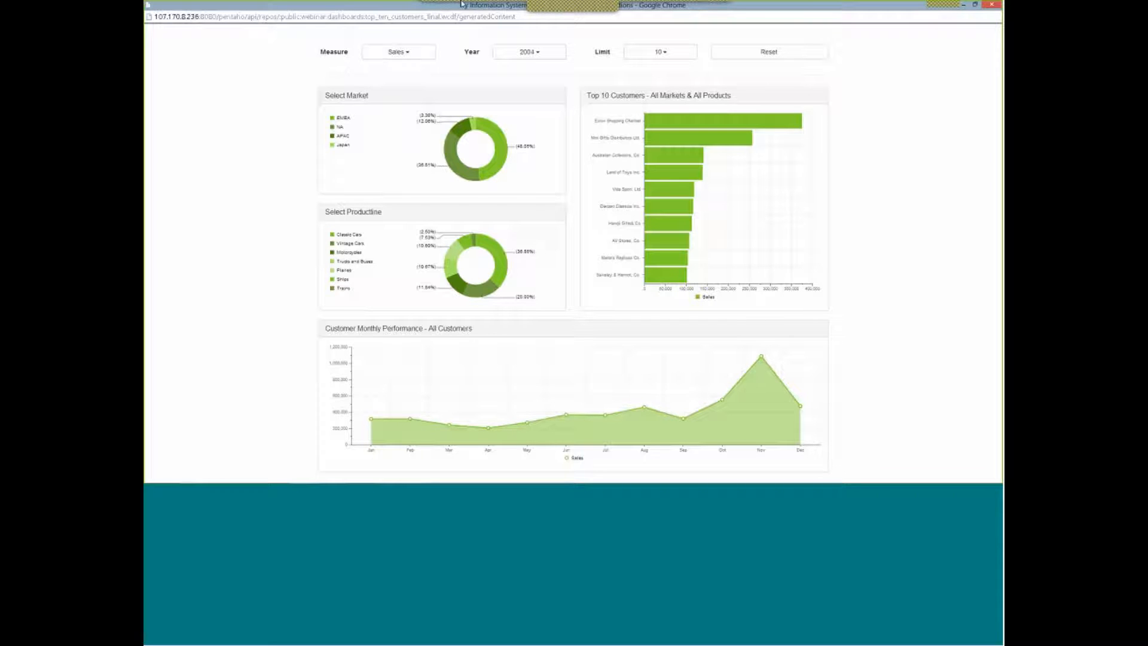
Restore the Top Ten Customers window over the file browser and shrink it to a narrow, phone-like size
left_click_drag(462, 4, 550, 146)
left_click_drag(550, 146, 513, 3)
left_click(636, 403)
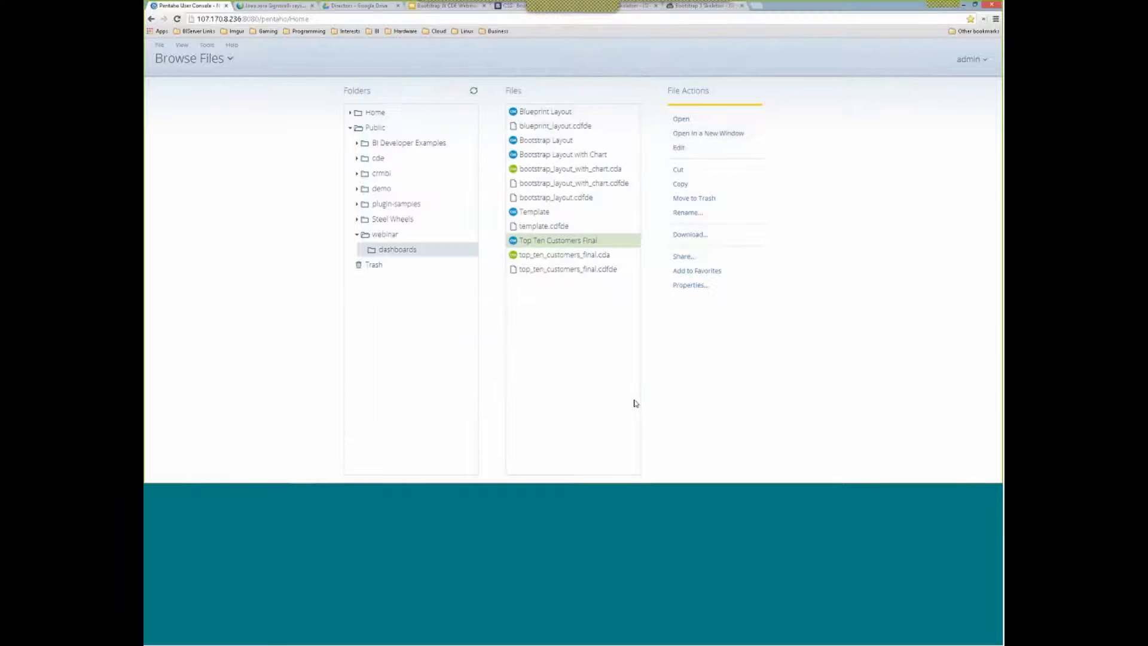
key("alt+Tab")
left_click_drag(636, 399, 950, 460)
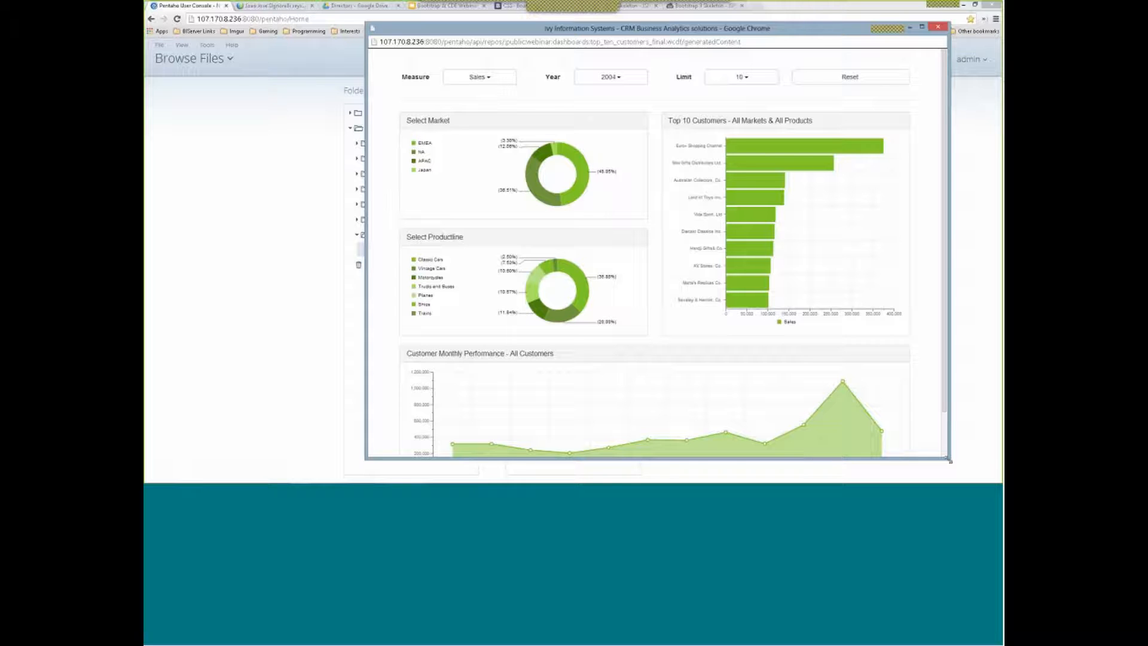
left_click_drag(950, 460, 590, 364)
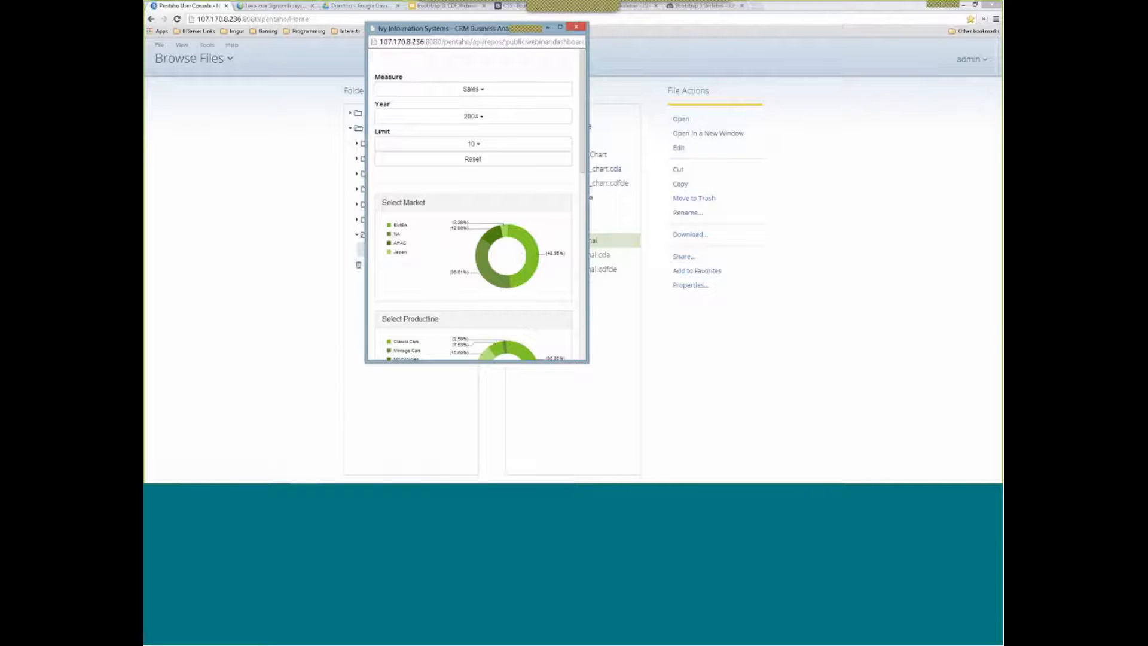
Examine how the Top Ten Customers filters and charts rearrange at narrow, medium and wide window sizes, and close the window
left_click(476, 89)
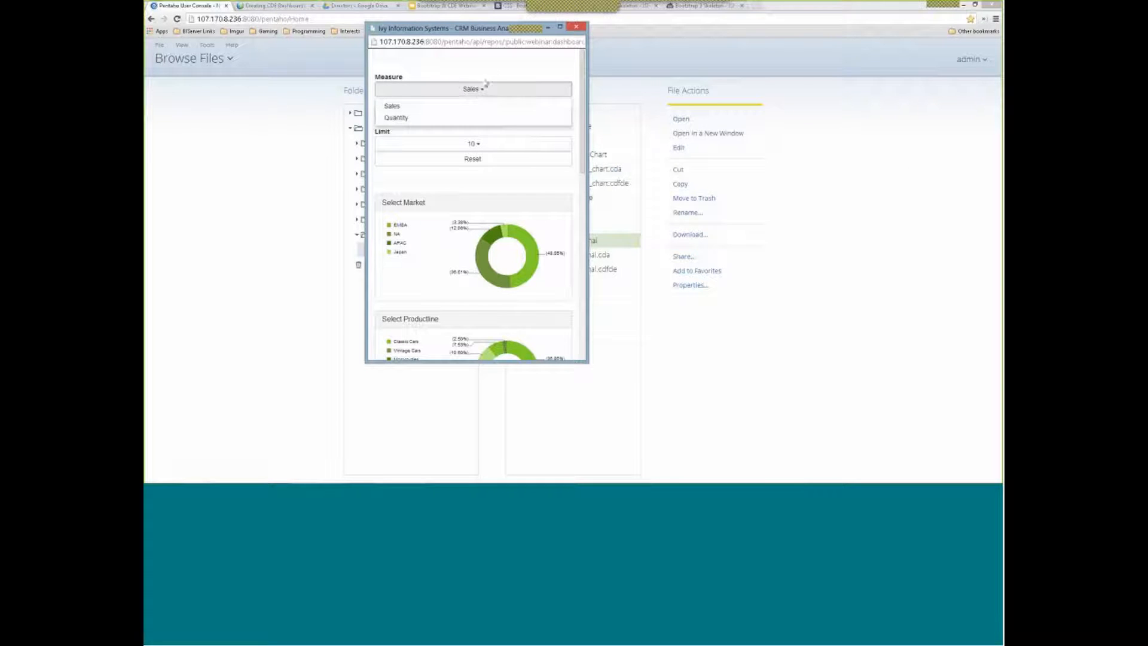
left_click(487, 79)
left_click_drag(582, 92, 579, 281)
left_click_drag(588, 362, 790, 382)
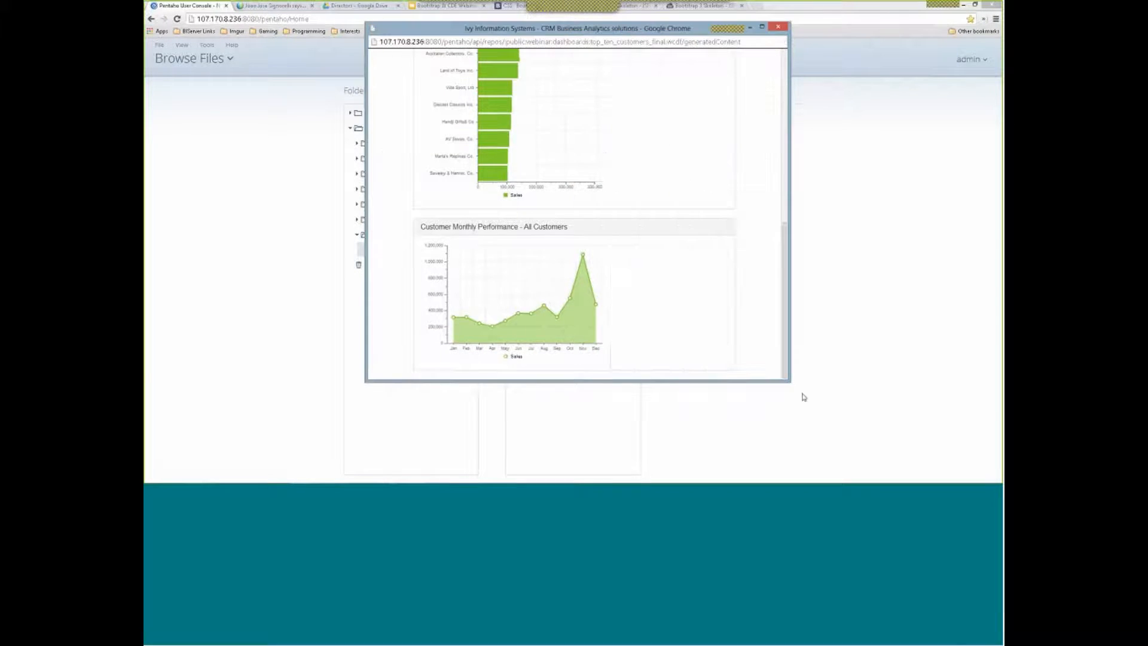
left_click_drag(785, 315, 777, 141)
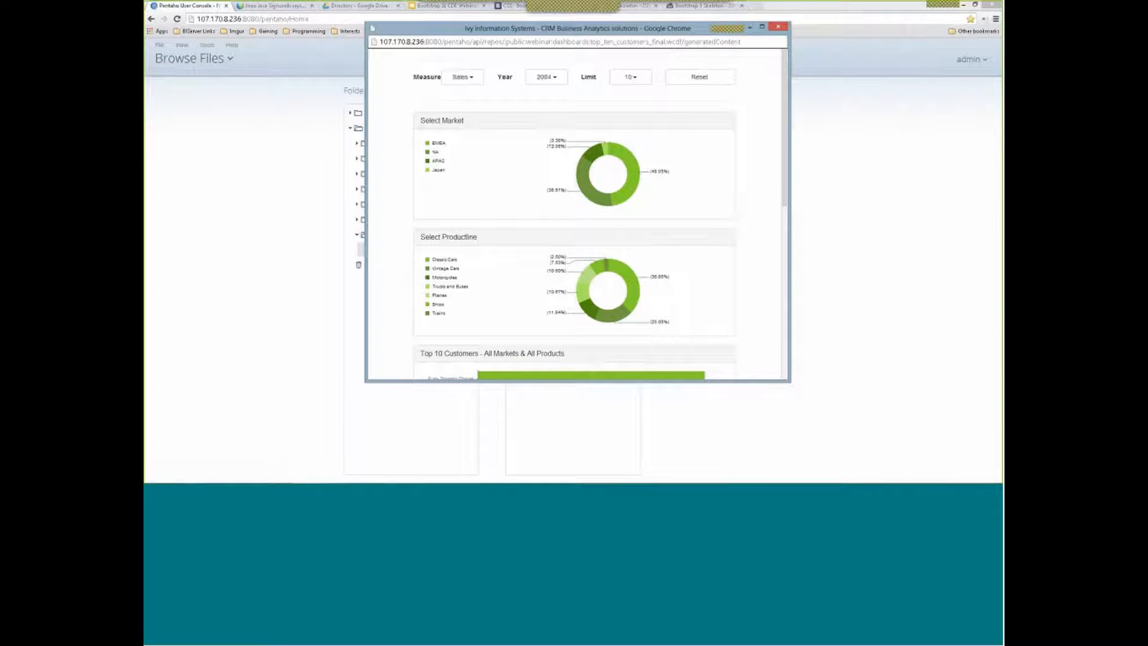
left_click_drag(791, 381, 803, 357)
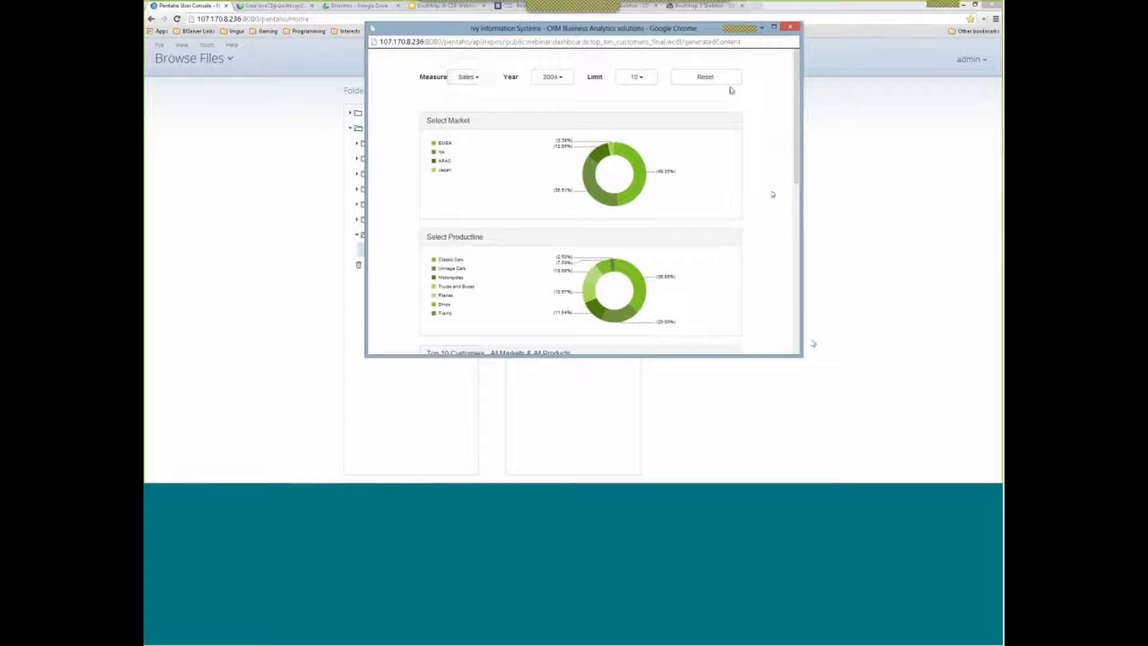
left_click_drag(796, 168, 779, 98)
left_click_drag(802, 355, 614, 371)
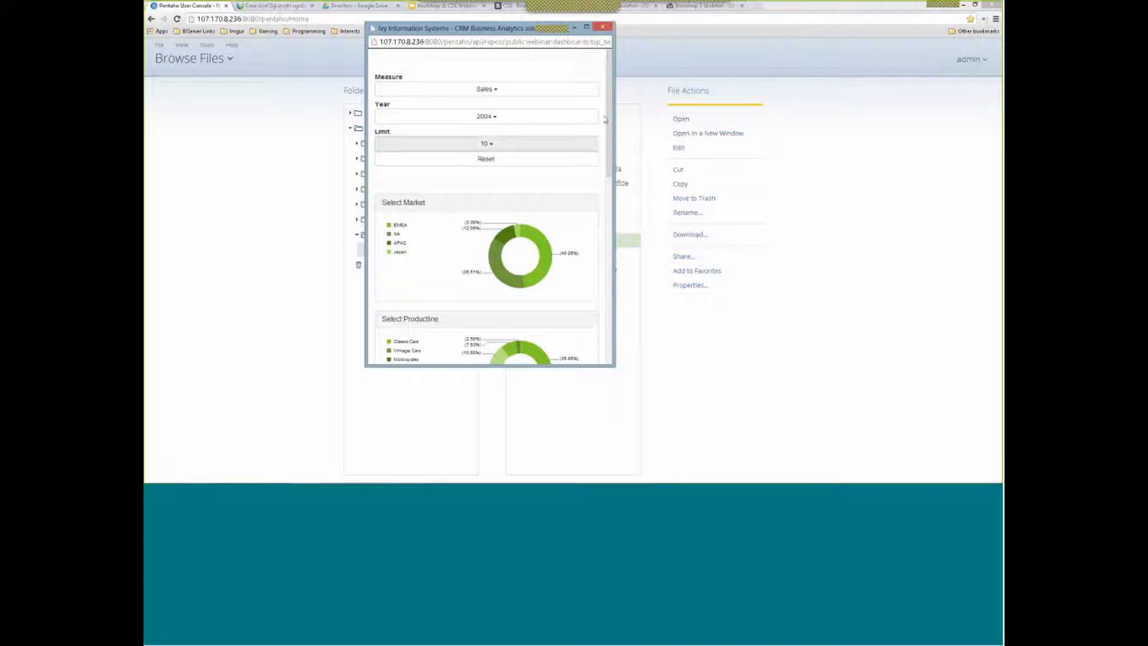
left_click_drag(608, 108, 895, 410)
left_click_drag(889, 194, 885, 75)
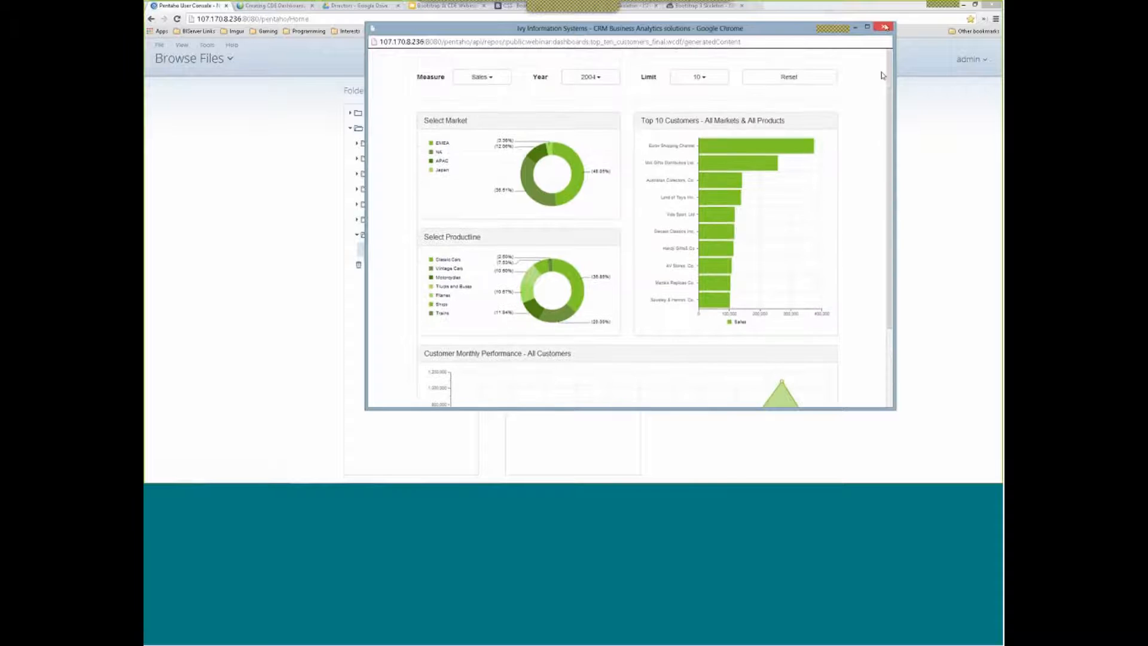
left_click(884, 27)
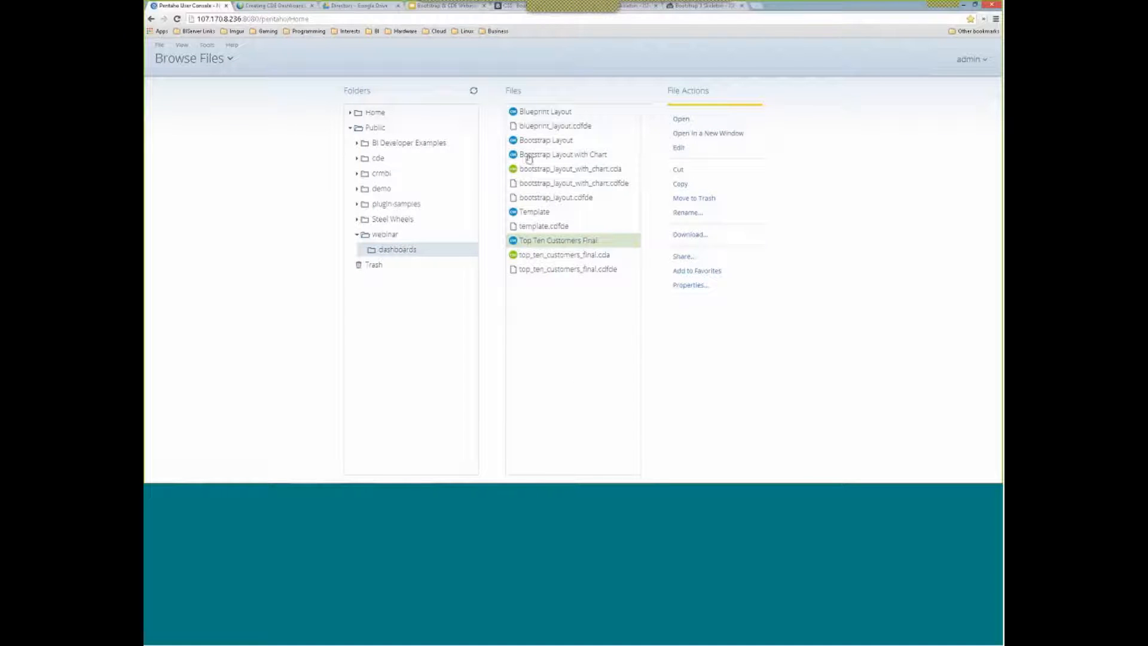
Open the Bootstrap Layout with Chart dashboard in a new maximized window and examine its rows of chart panels
left_click(589, 157)
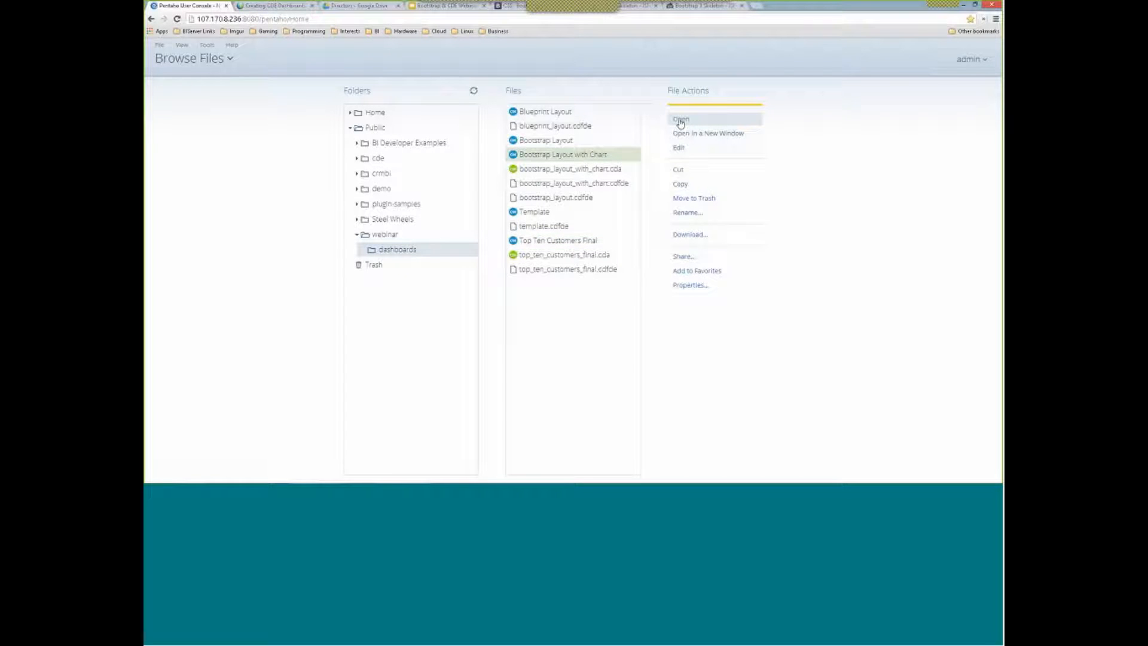
left_click(688, 133)
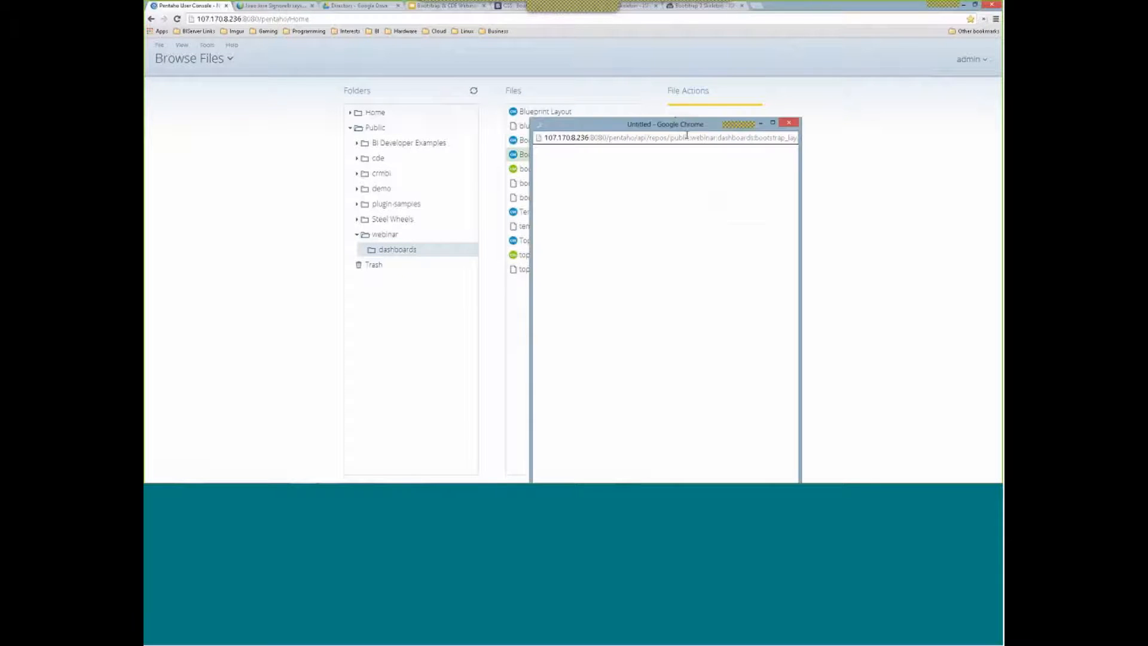
double_click(676, 124)
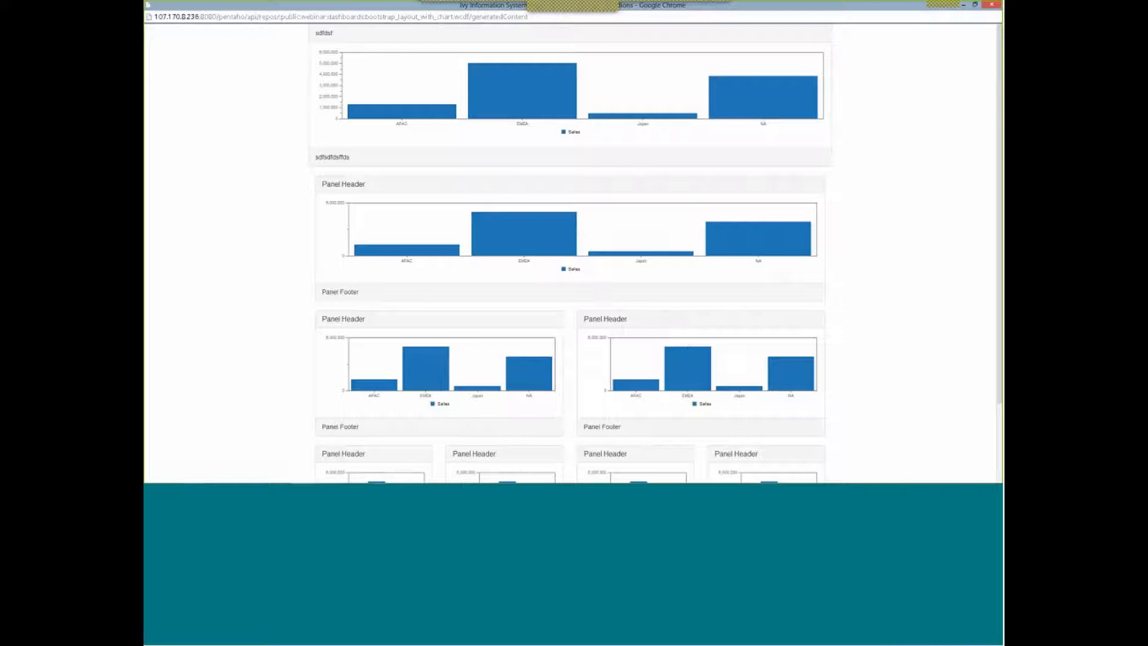
scroll(769, 384, "down", 3)
mouse_move(770, 384)
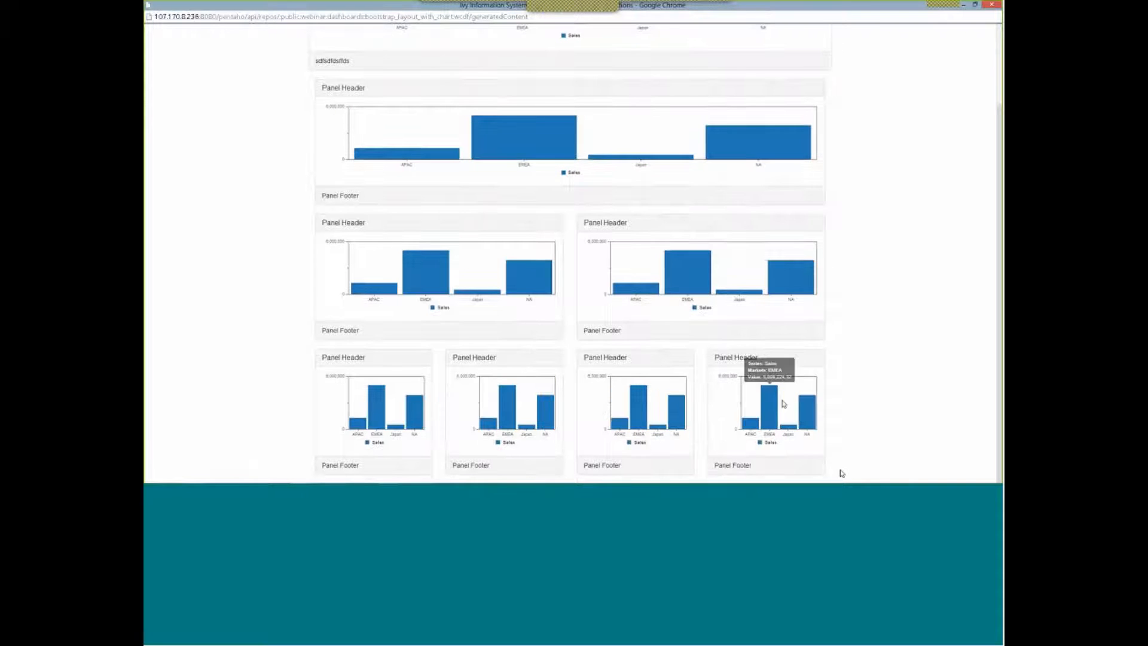
scroll(539, 251, "up", 3)
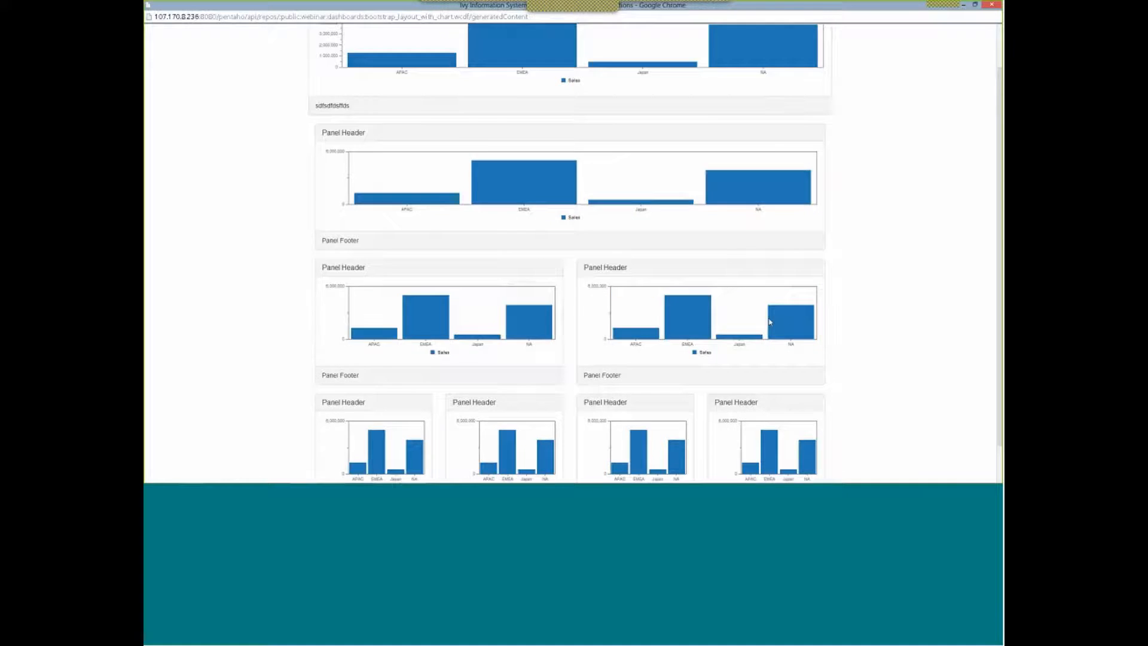
Restore and resize the Bootstrap Layout with Chart window to examine how its charts fit the panels, and close it
double_click(794, 6)
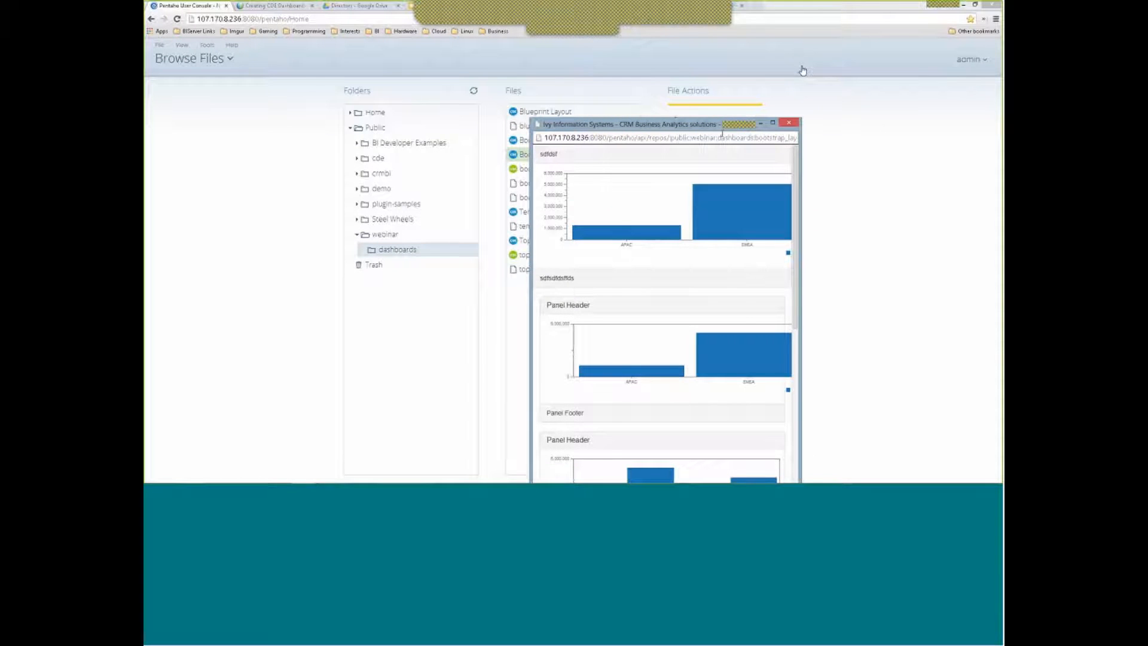
left_click_drag(730, 125, 664, 66)
left_click_drag(729, 129, 992, 445)
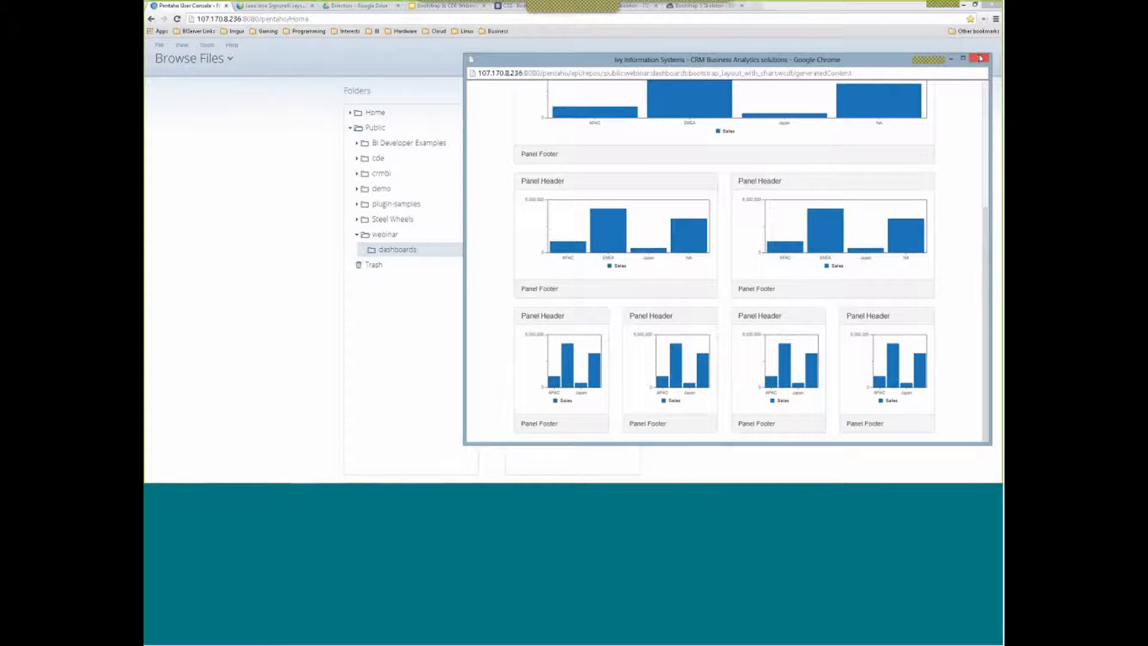
left_click(979, 58)
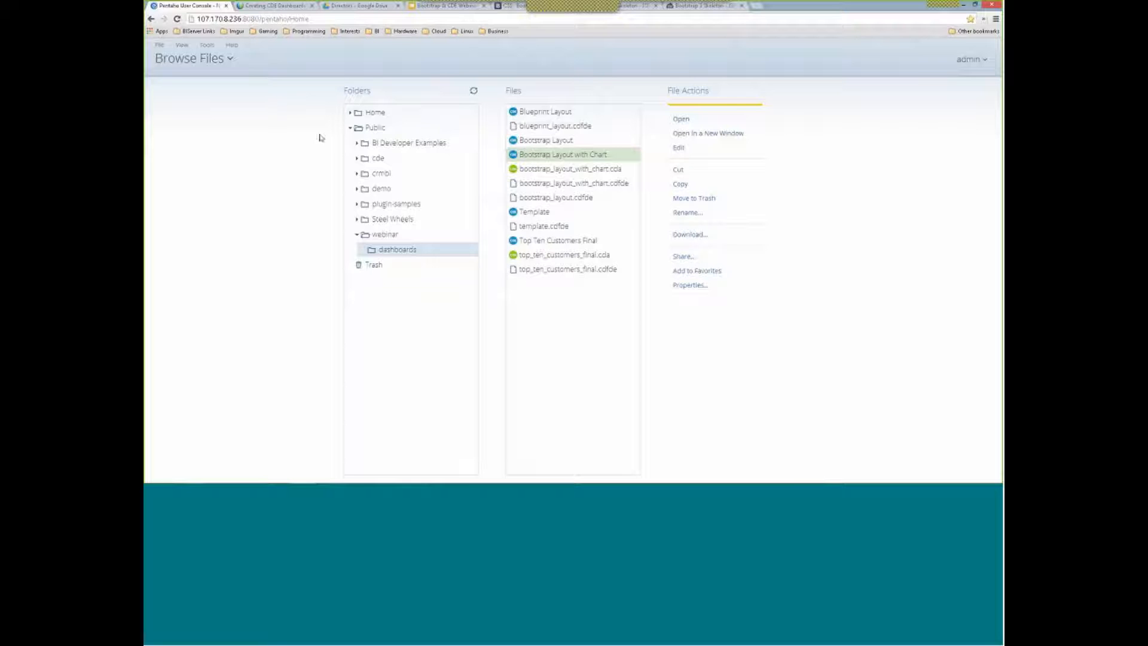
Switch to the open Bootstrap documentation page and load the getbootstrap.com home page from there
left_click(506, 8)
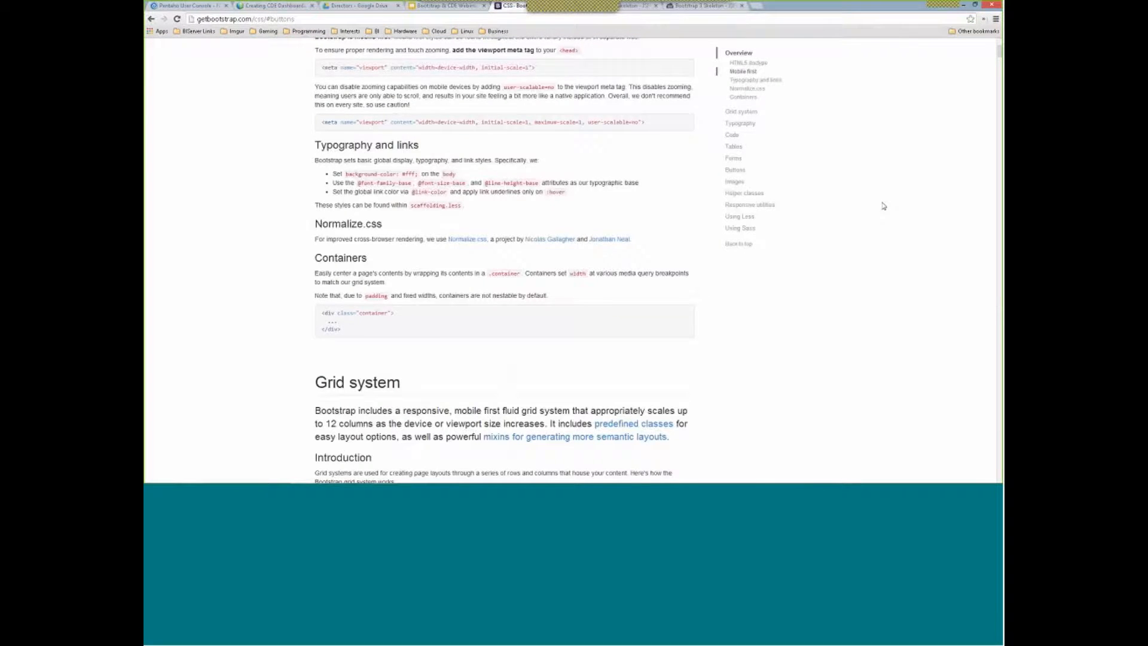
scroll(873, 207, "up", 1)
scroll(873, 207, "up", 7)
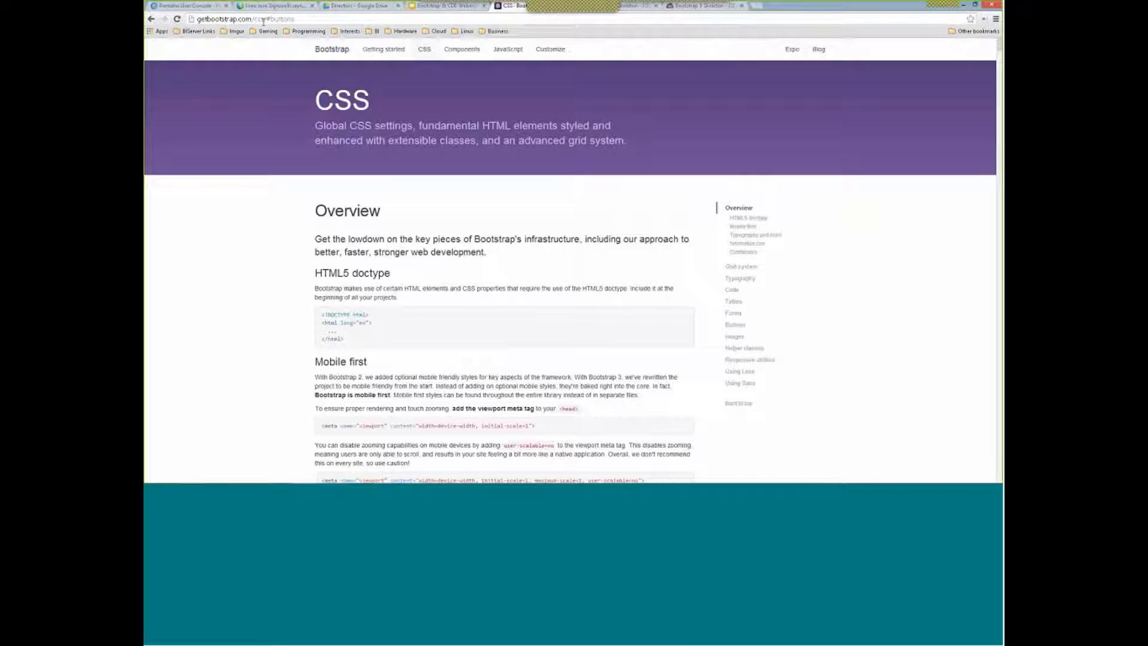
left_click_drag(252, 19, 369, 29)
key("BackSpace")
key("Return")
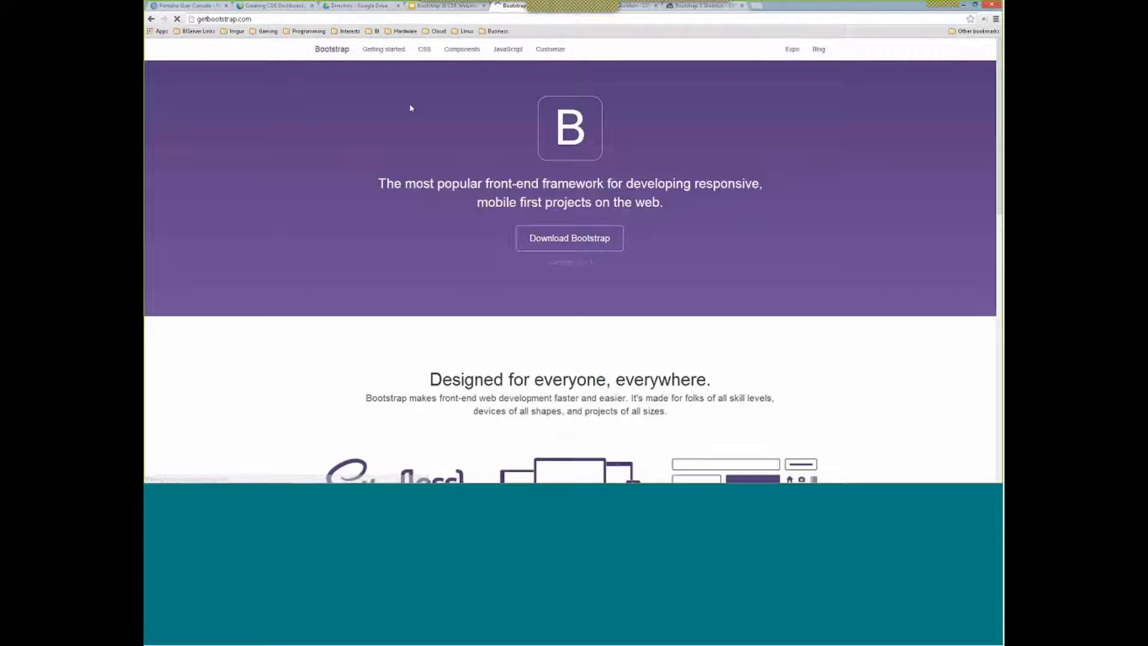
Open Bootstrap's CSS documentation and view its Tables, Forms and Buttons sections
left_click(427, 53)
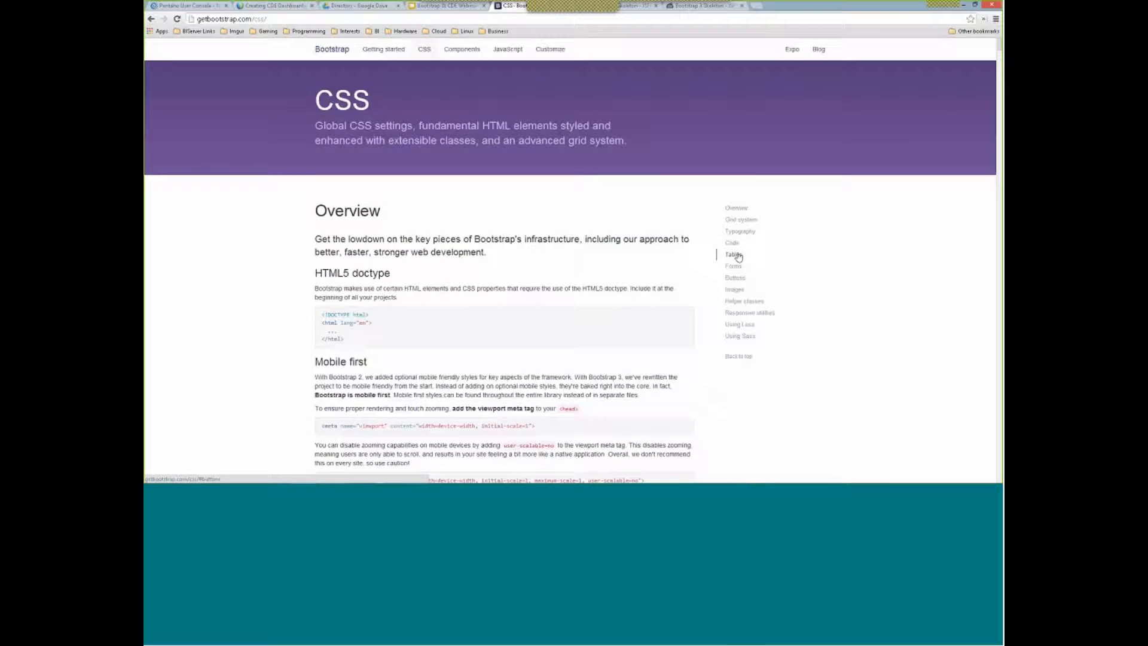
left_click(735, 255)
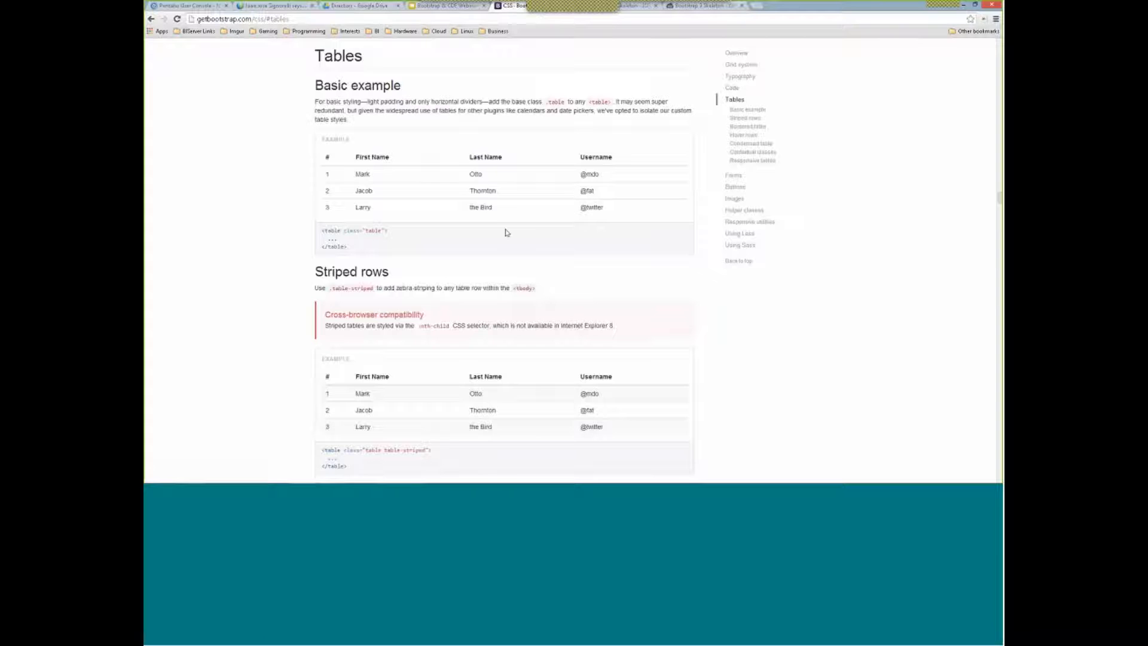
left_click(729, 175)
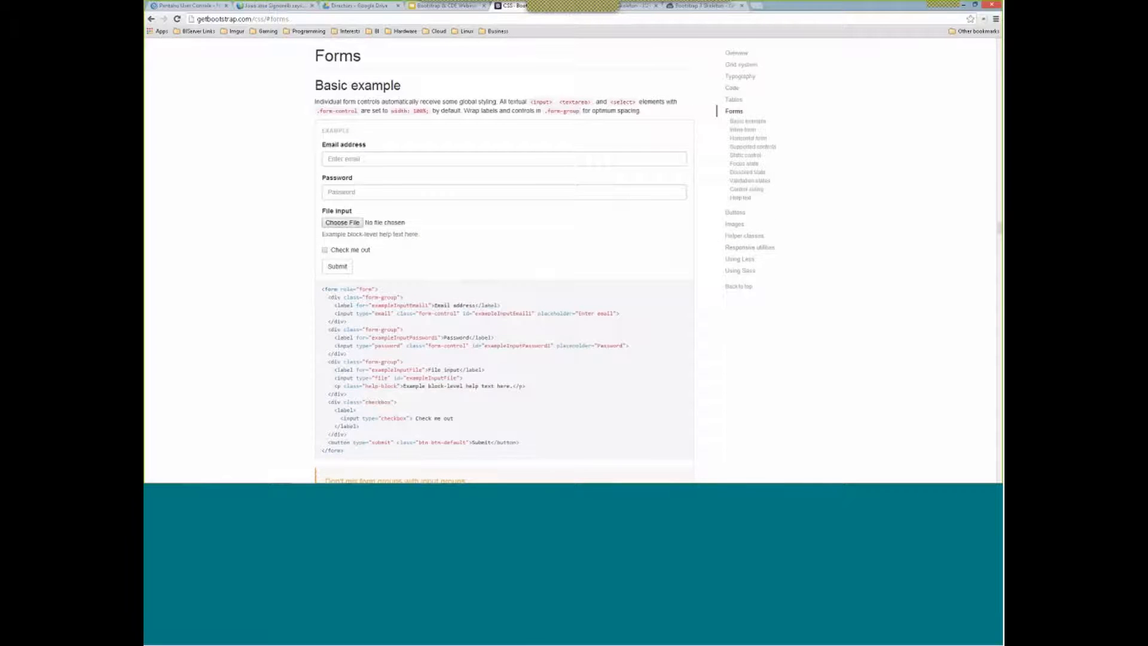
left_click(735, 213)
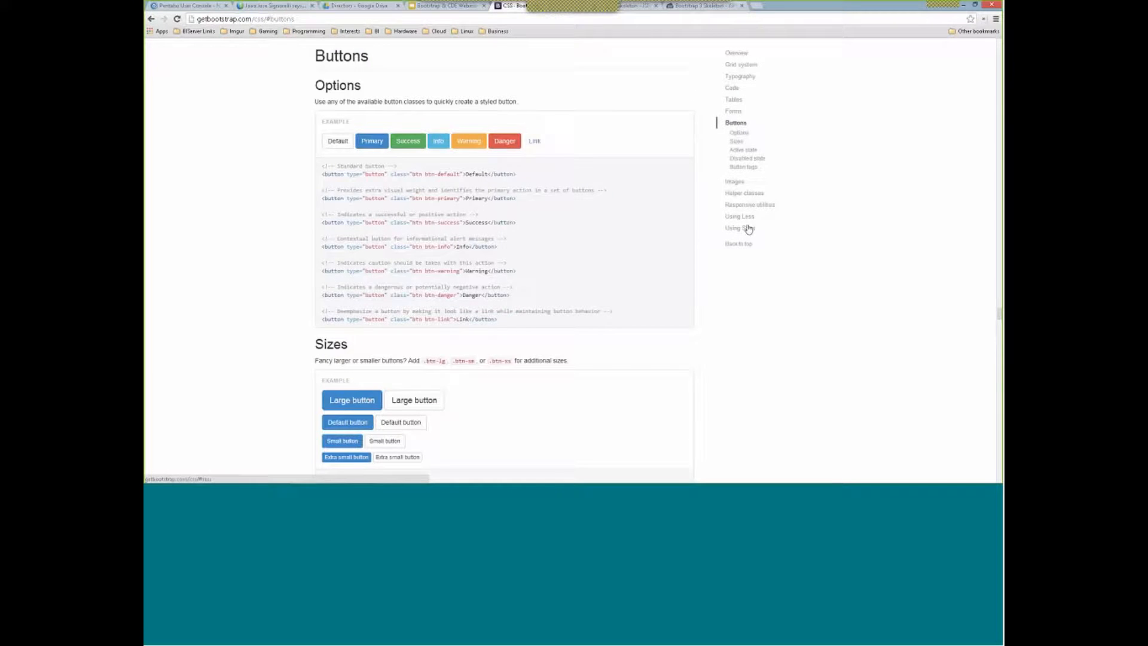
Return to the start of the CSS documentation and open Bootstrap's Components page
scroll(748, 229, "up", 15)
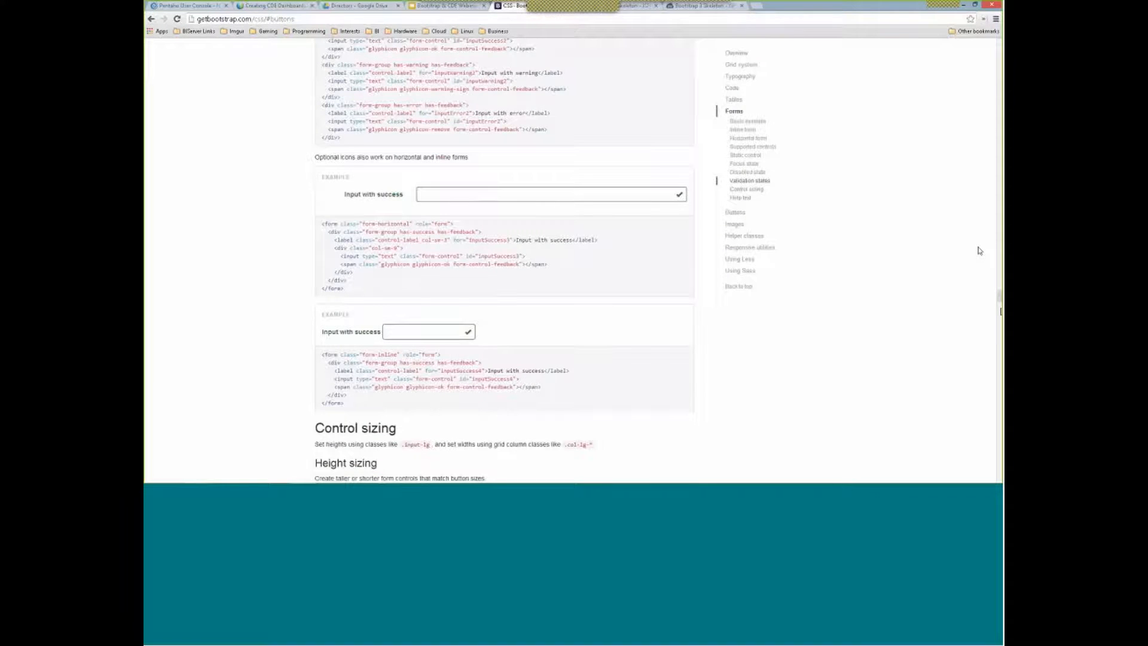
left_click_drag(1000, 296, 990, 7)
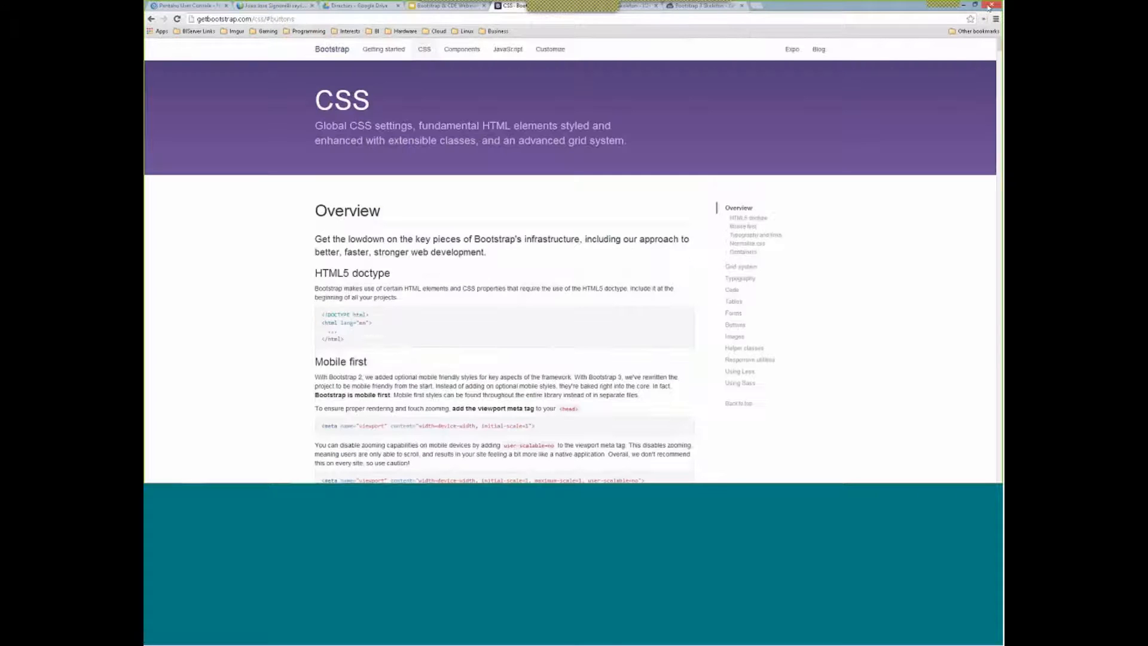
left_click(460, 50)
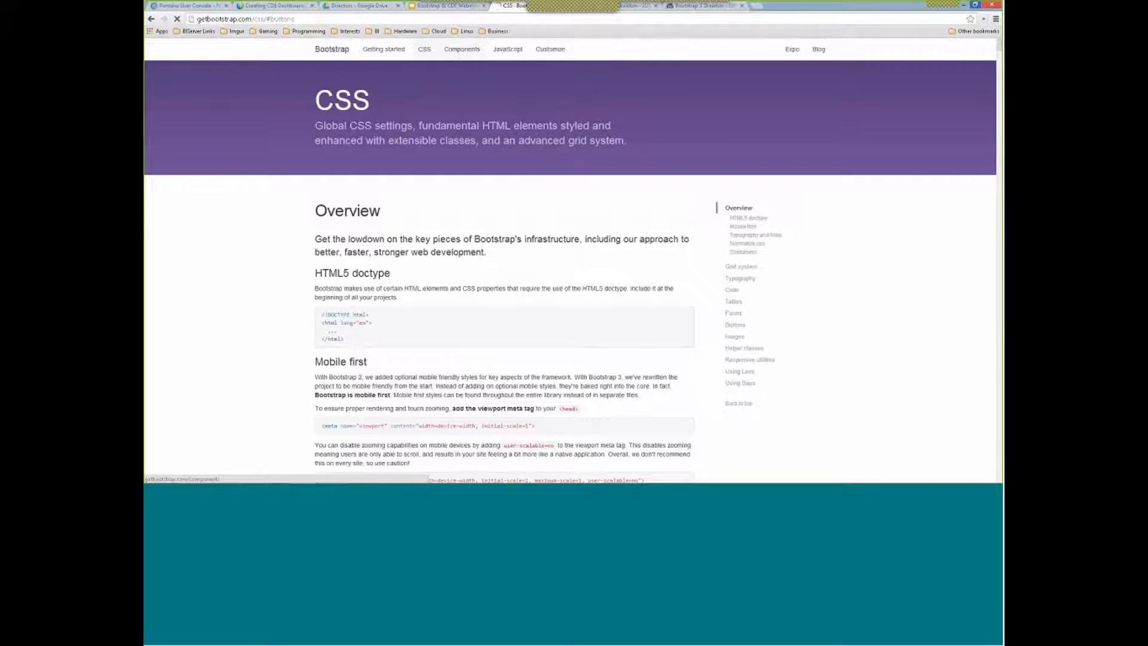
View the Glyphicons, Dropdowns, Button groups and Button dropdowns sections of the Components page, and expand the Primary button dropdown example
scroll(825, 325, "down", 5)
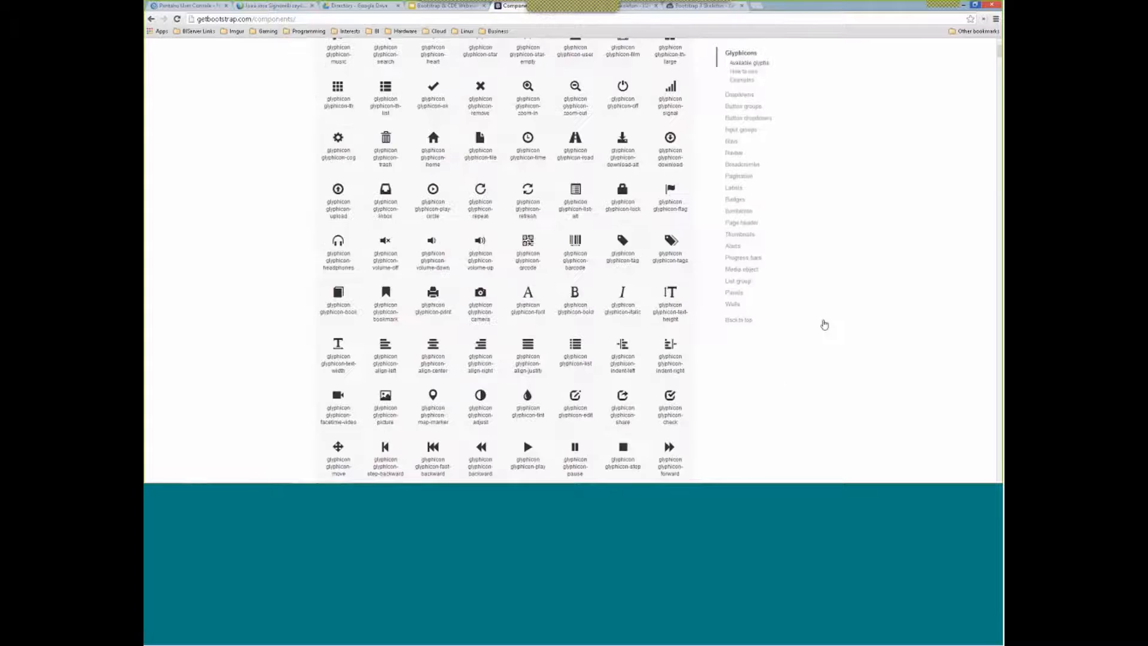
scroll(824, 325, "up", 3)
left_click(740, 168)
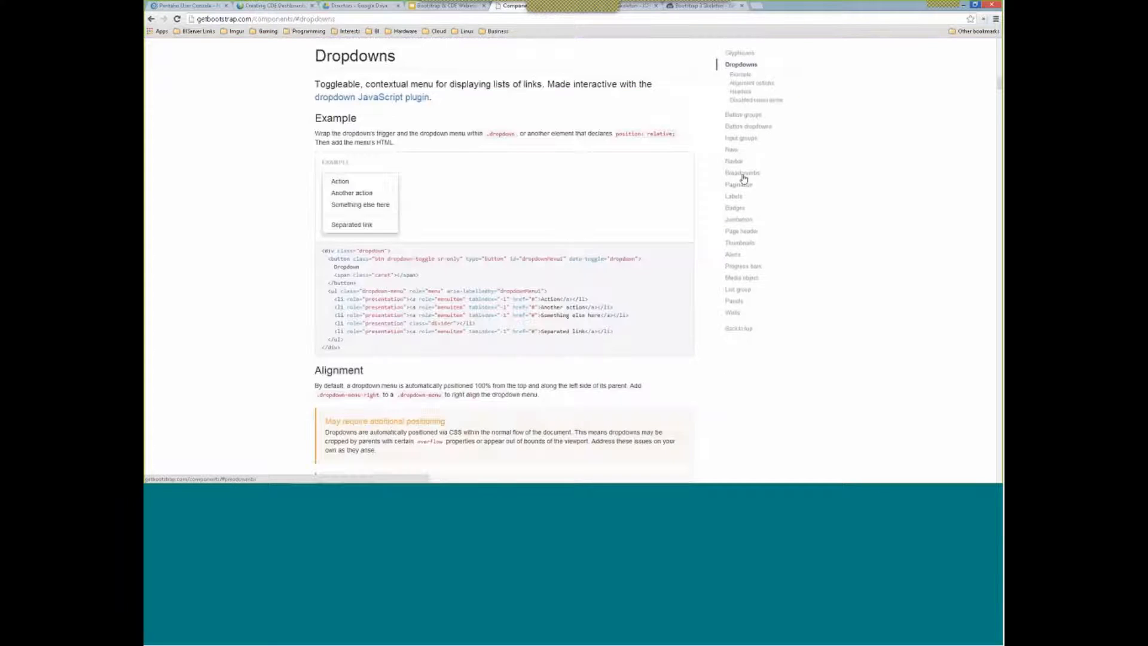
left_click(755, 115)
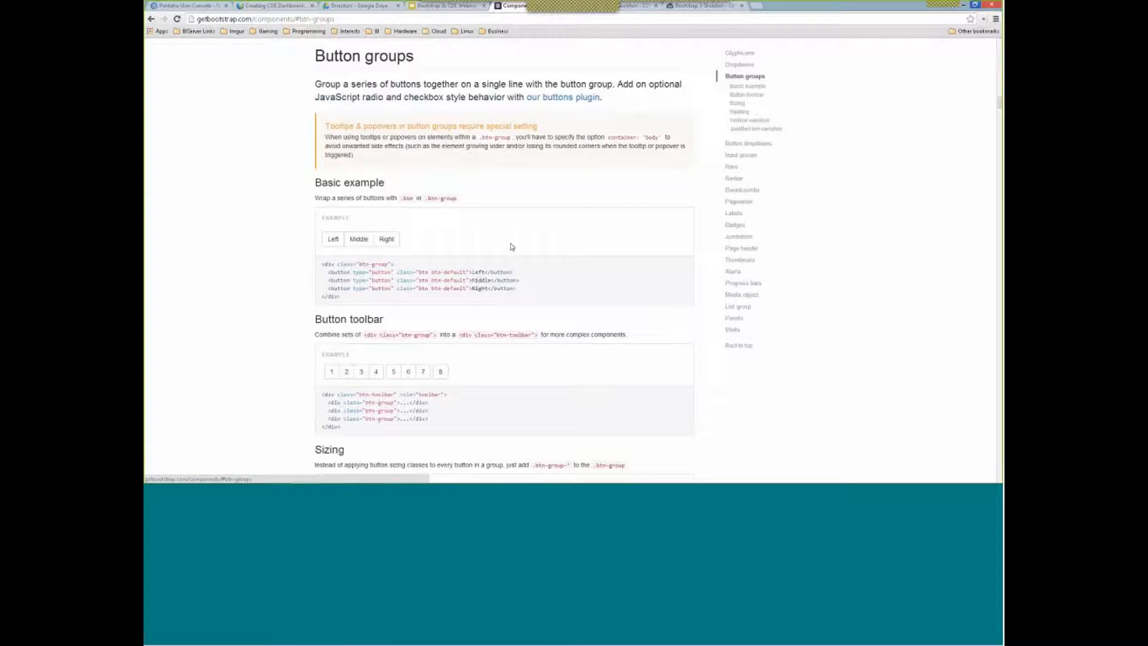
left_click(760, 145)
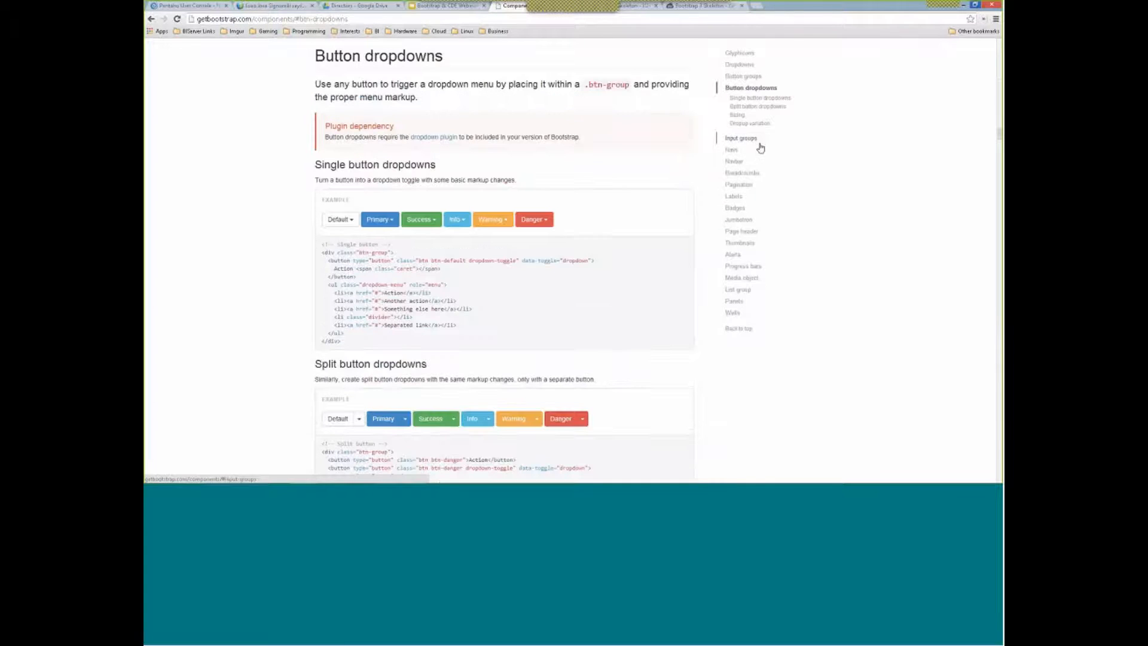
left_click(386, 221)
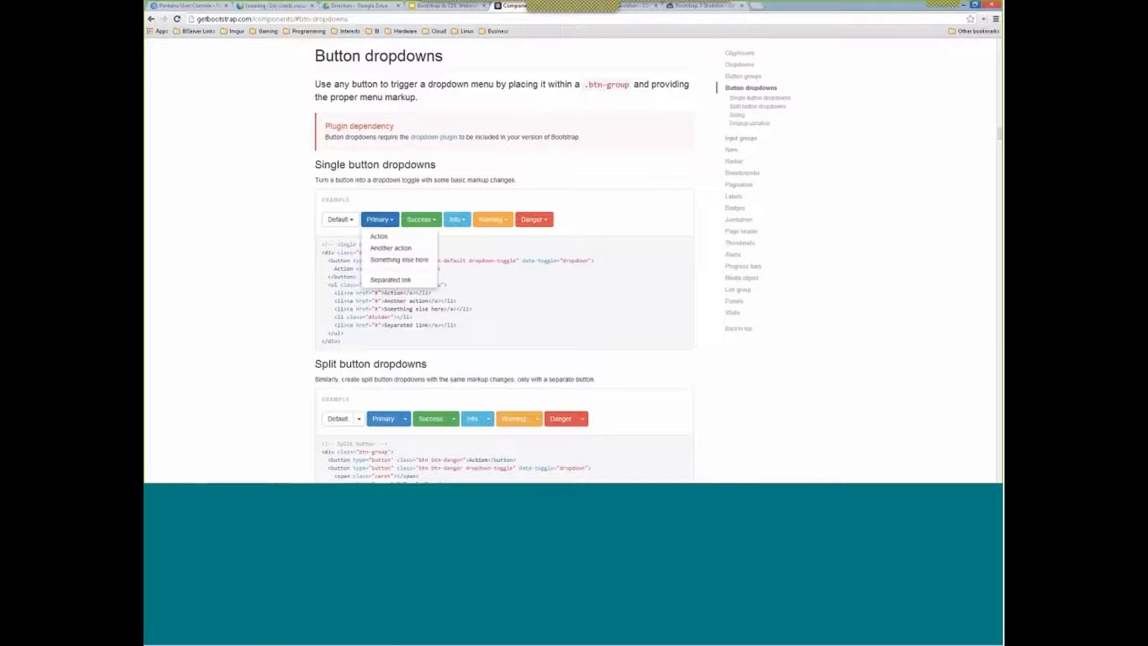
View the Navs, Navbar and Breadcrumbs sections of the Components page, trying the default navbar's example dropdown
left_click(734, 152)
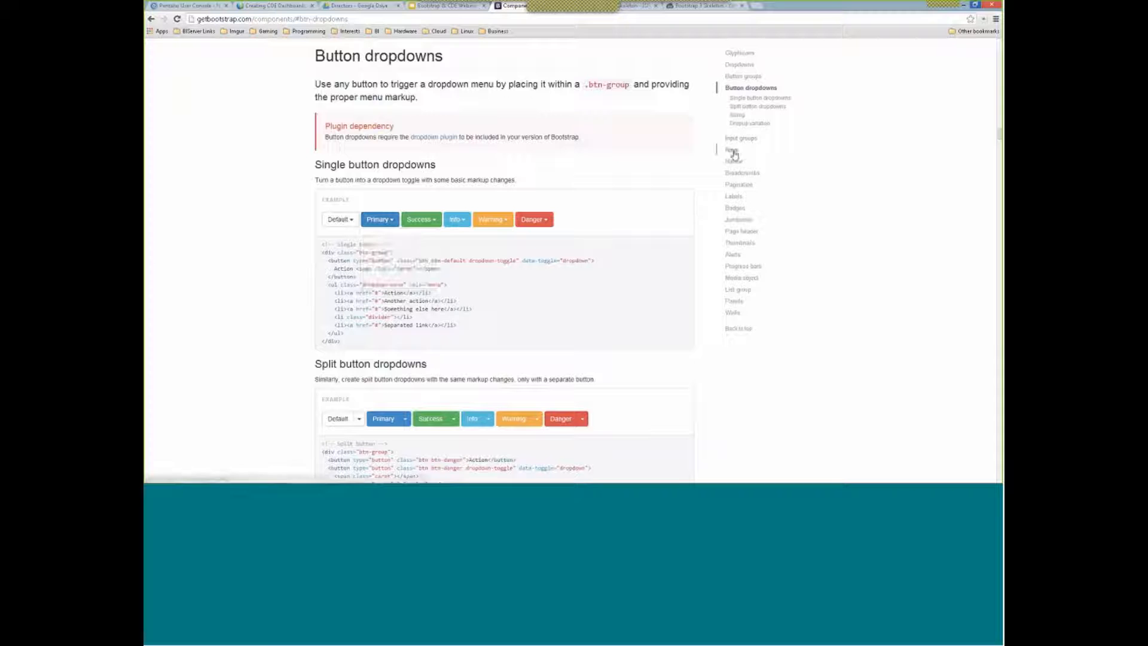
left_click(733, 154)
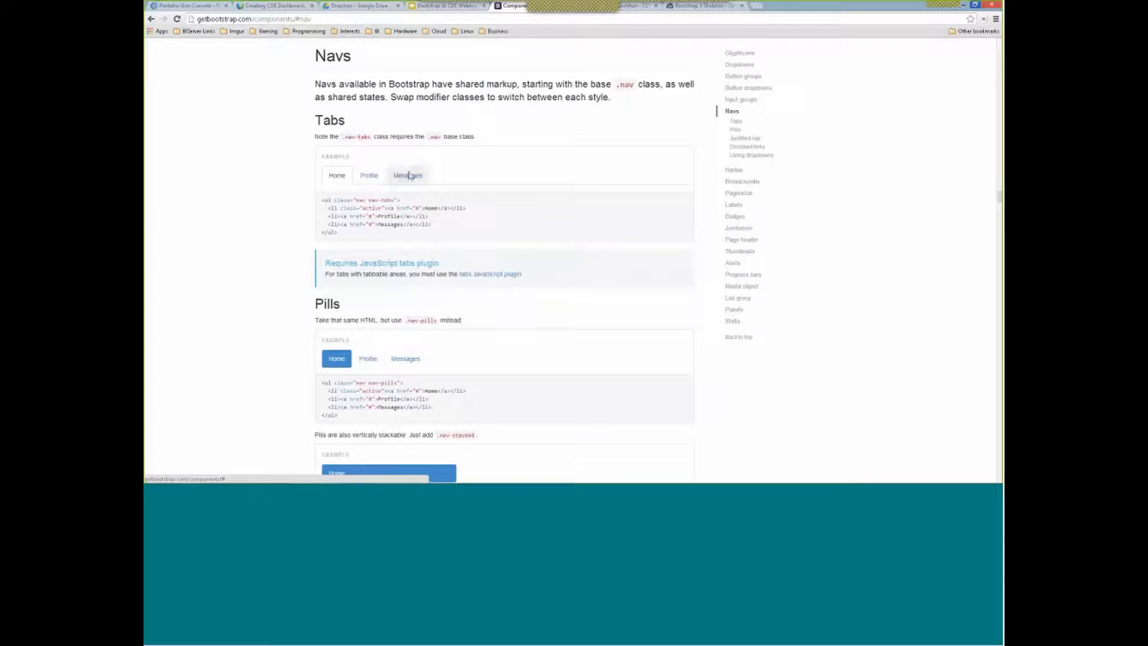
left_click(734, 170)
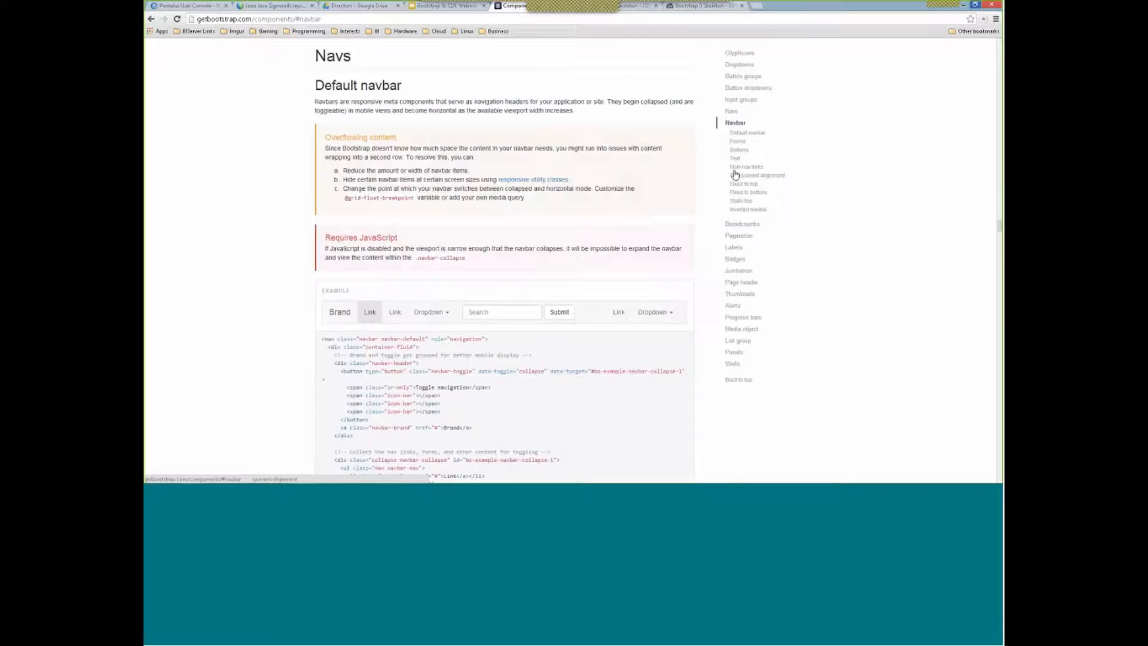
scroll(735, 174, "down", 4)
left_click(429, 87)
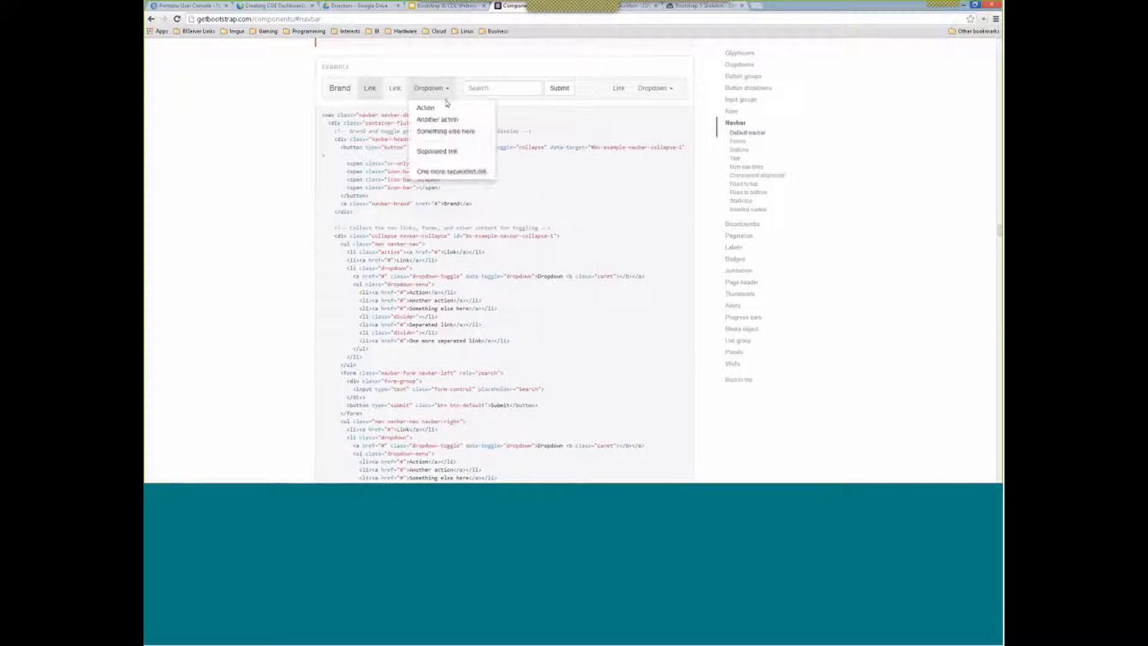
left_click(795, 183)
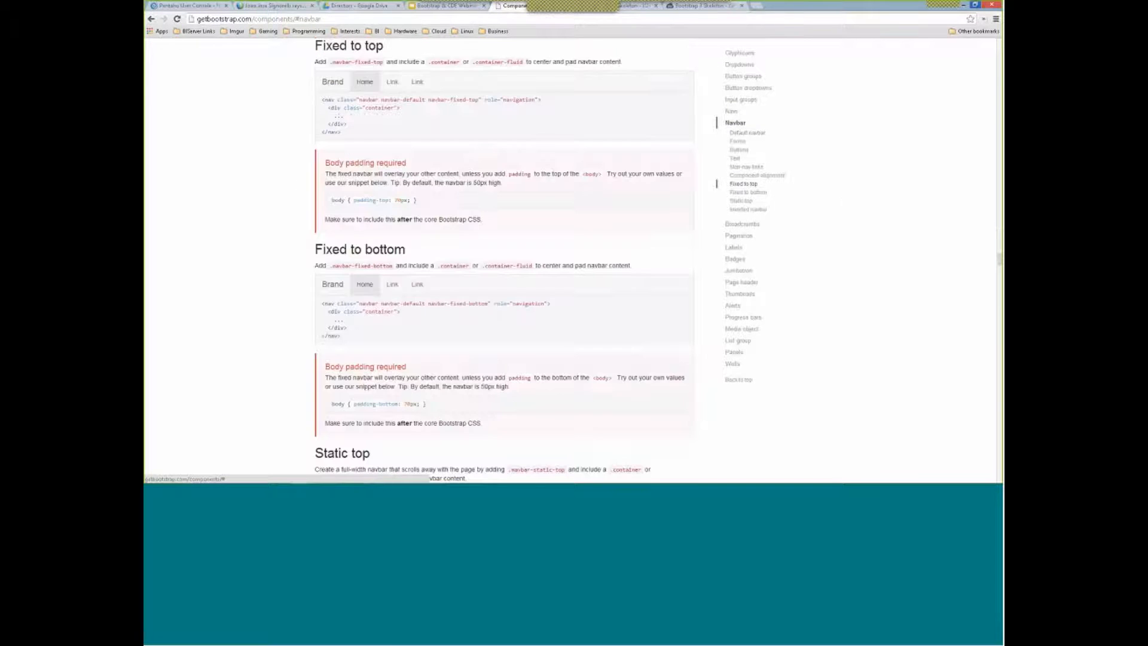
left_click(754, 226)
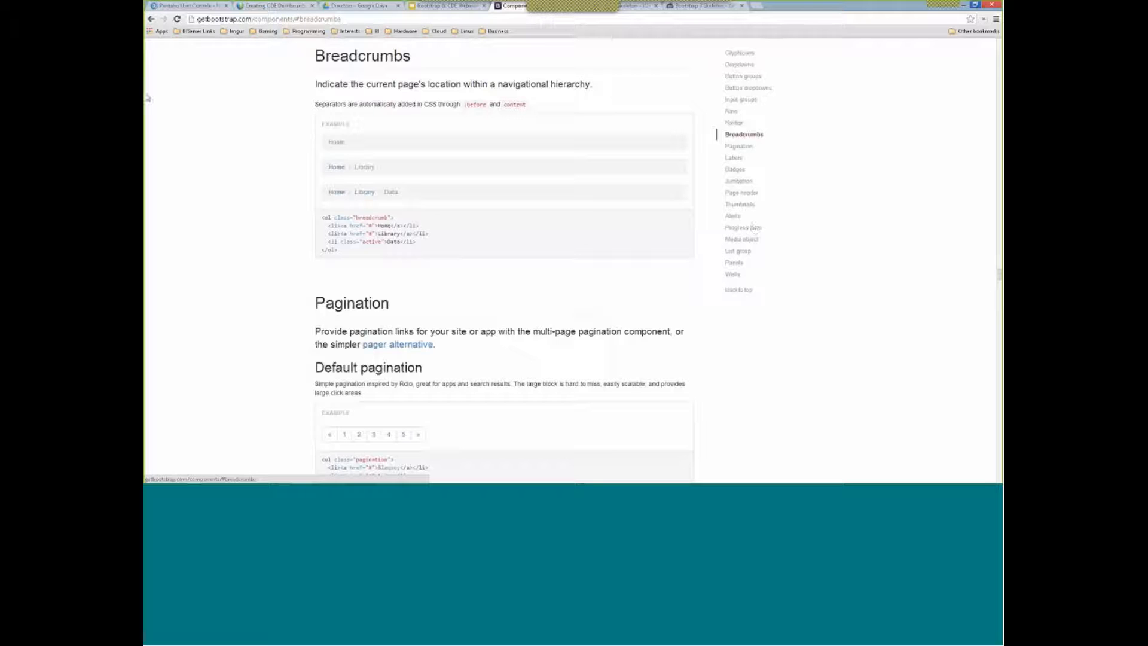
Switch to the Pentaho User Console, open the Template dashboard from the webinar dashboards folder for editing, and select its JavaScript resource
left_click(192, 6)
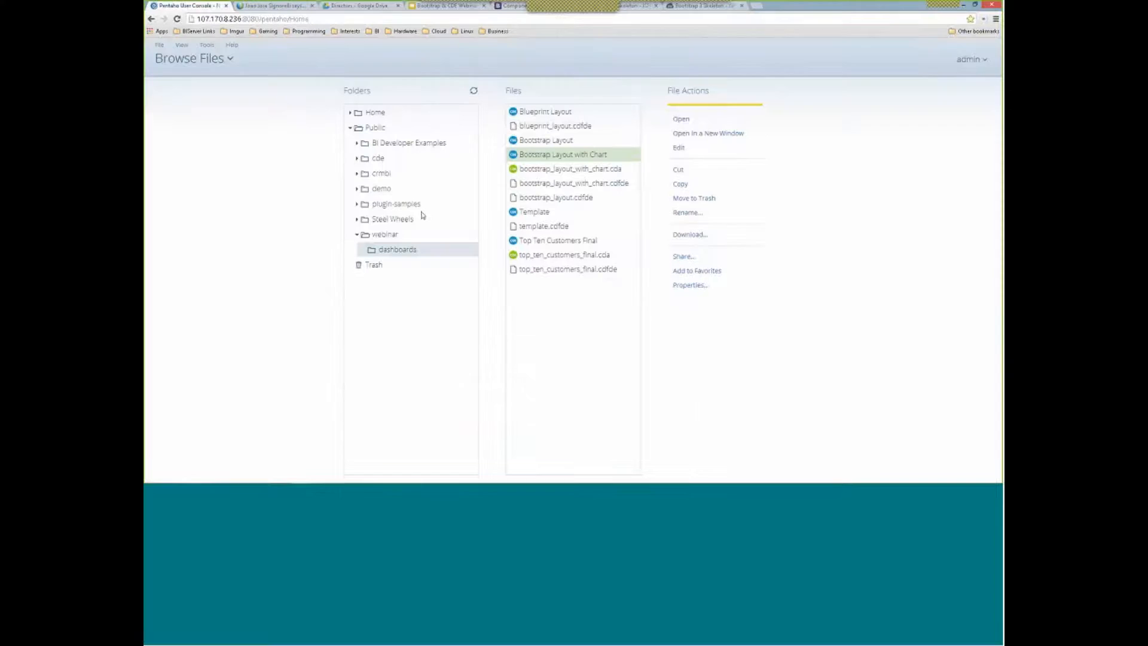
left_click(543, 211)
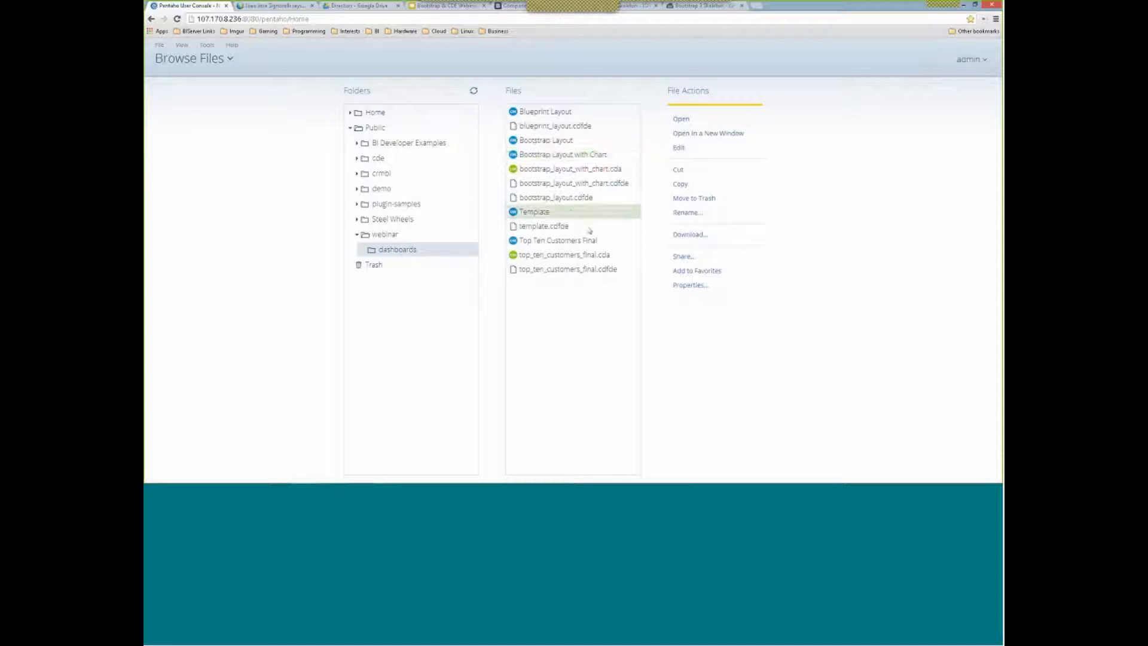
left_click(679, 149)
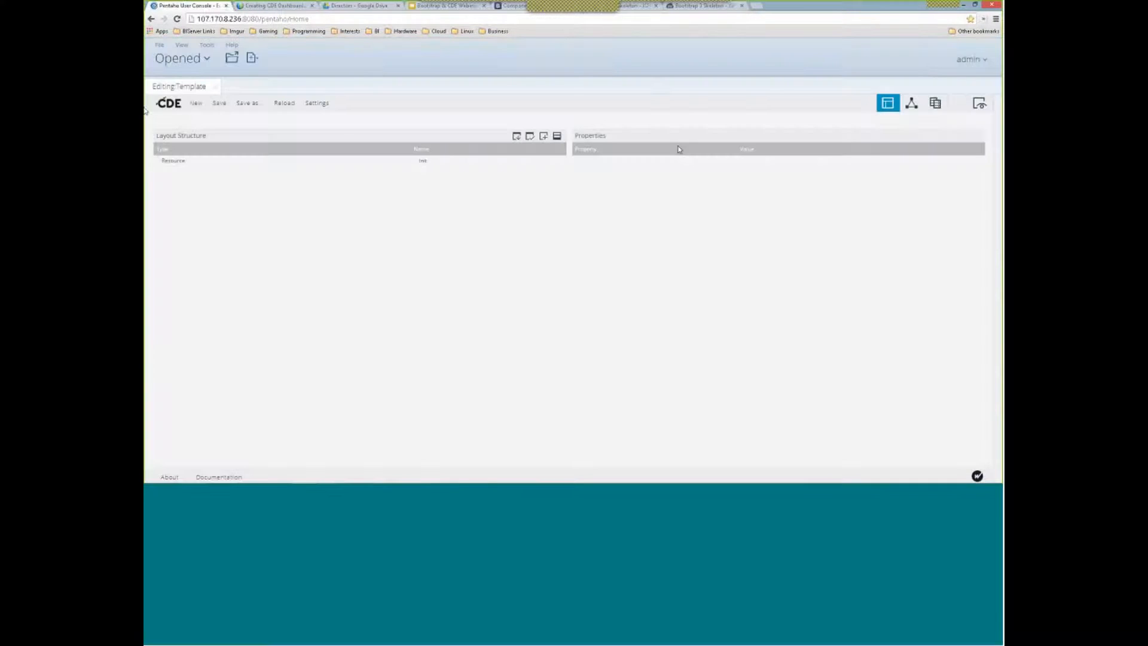
left_click(454, 162)
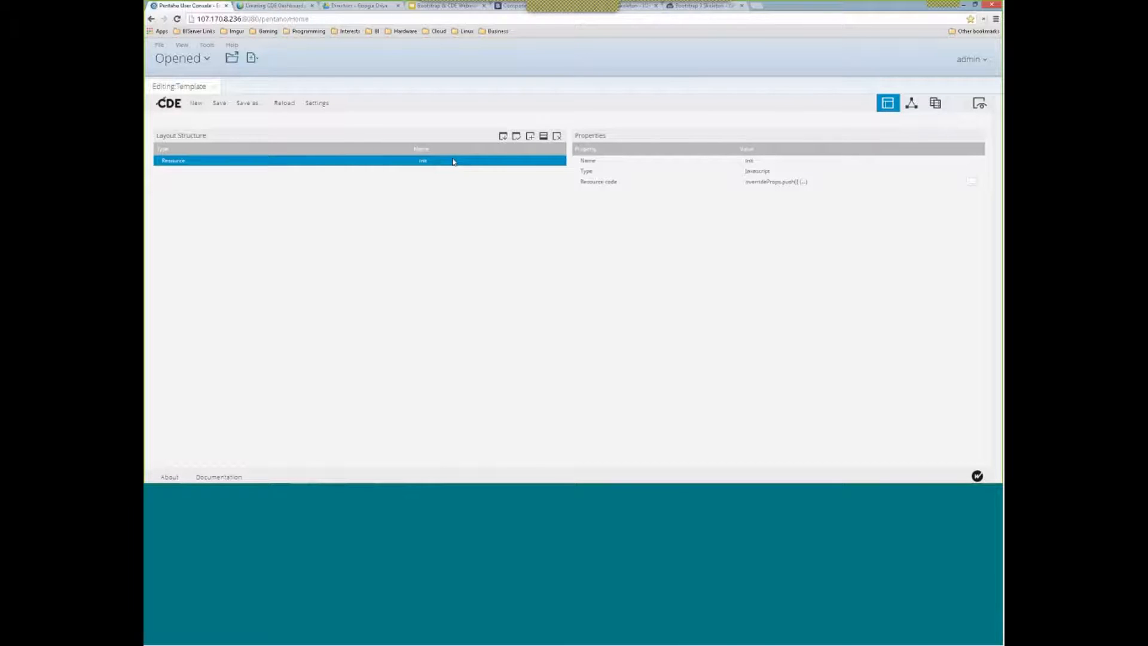
Choose bootstrap as the dashboard type in the template's settings and save them
left_click(315, 104)
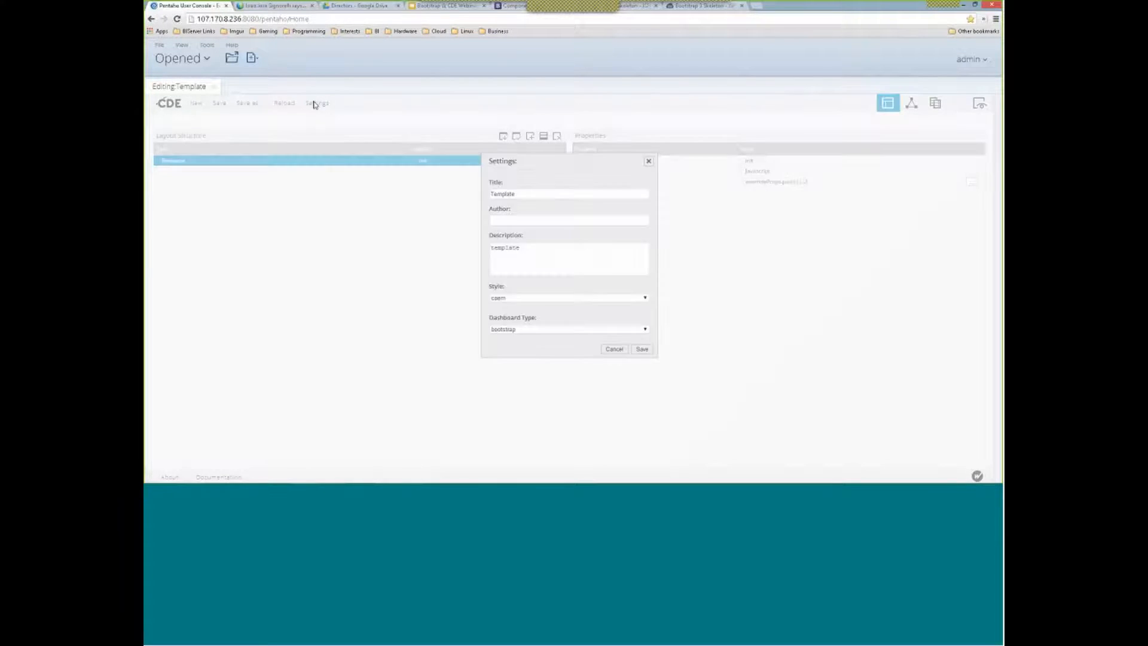
left_click(551, 330)
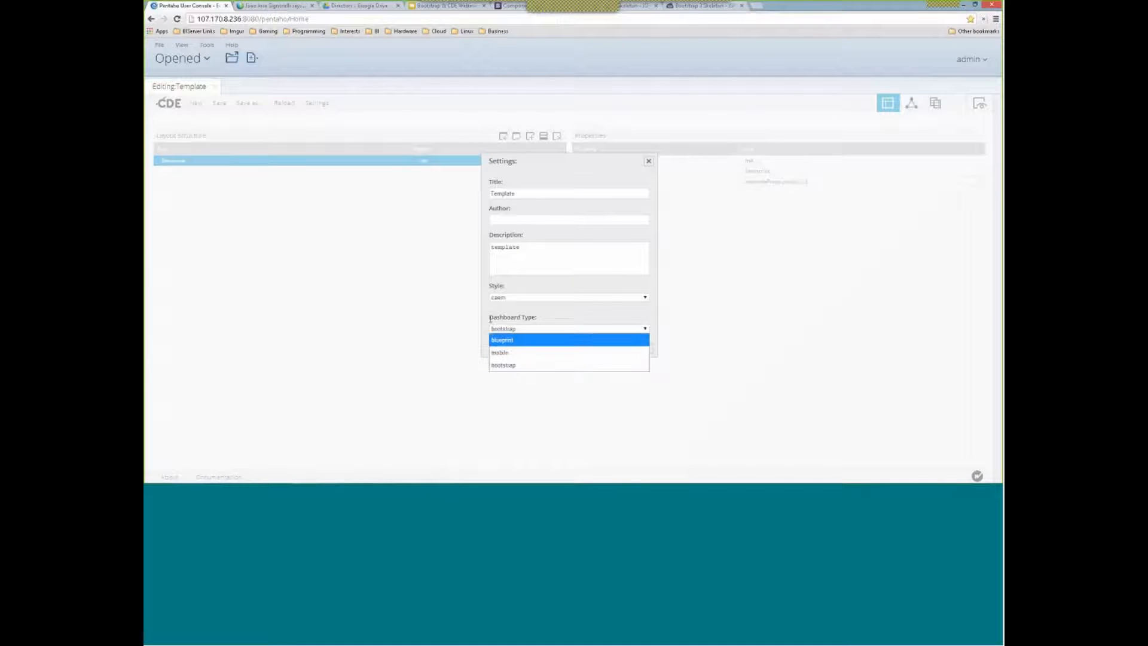
left_click(512, 364)
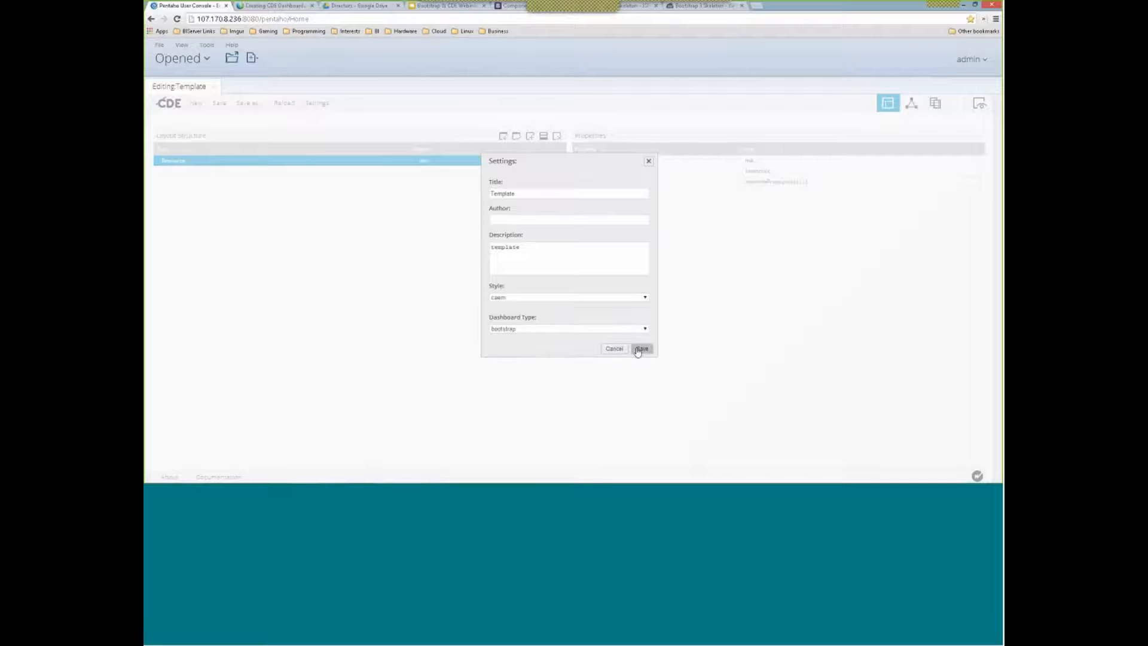
left_click(640, 349)
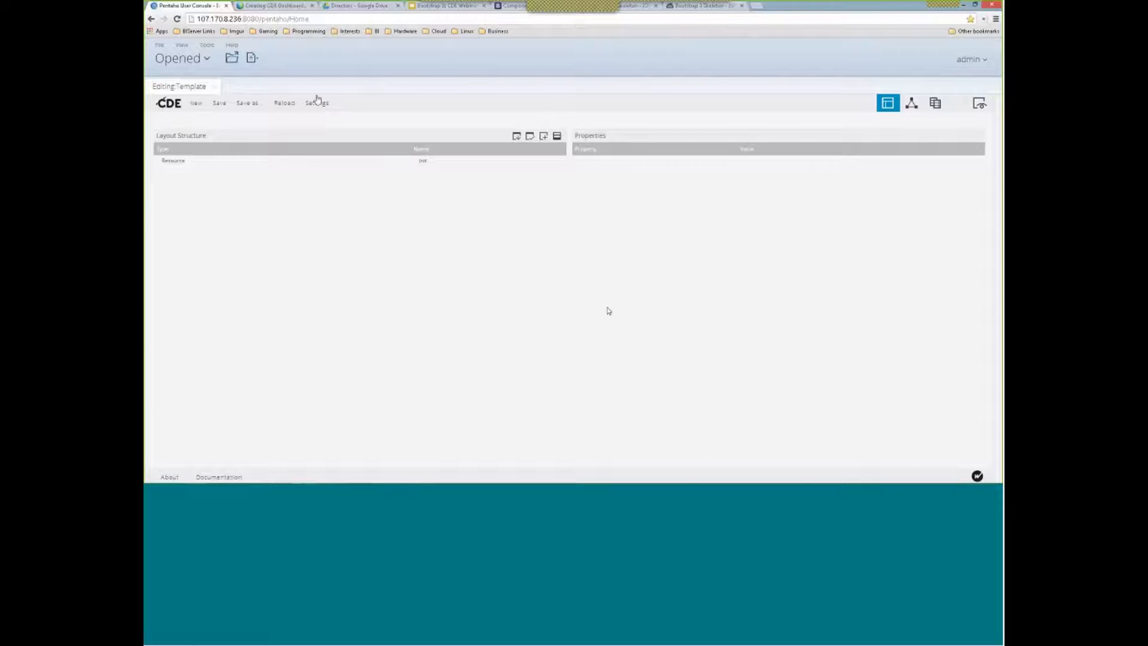
Open the Bootstrap Layout dashboard in a new window from the file browser, and move and resize that window to examine its panels
left_click(170, 60)
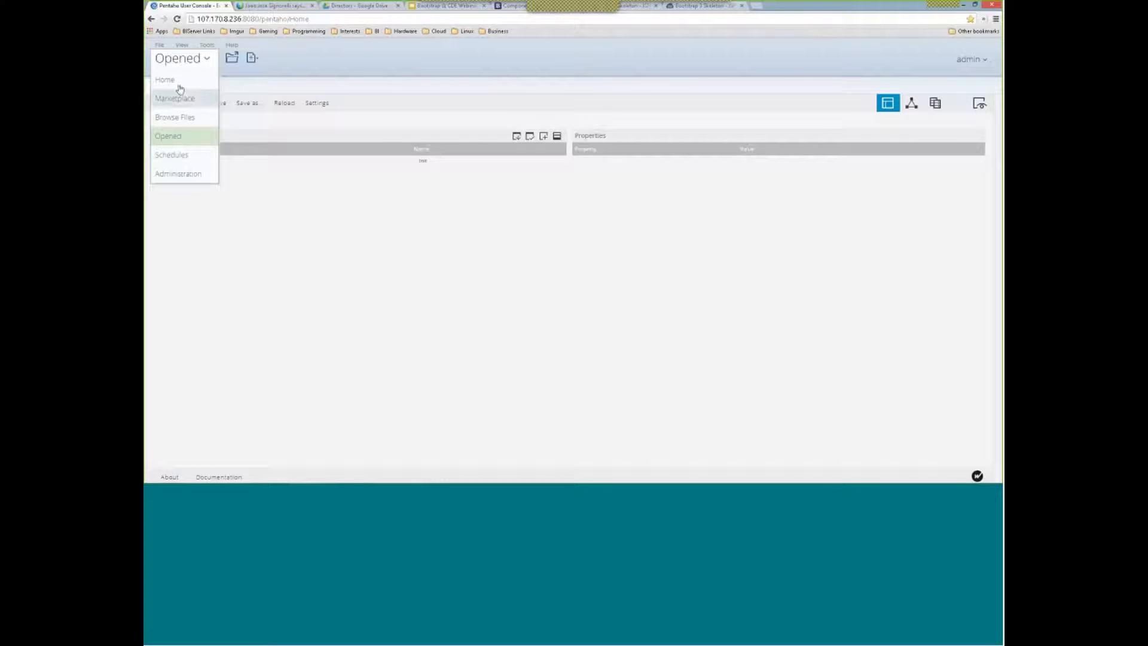
left_click(187, 117)
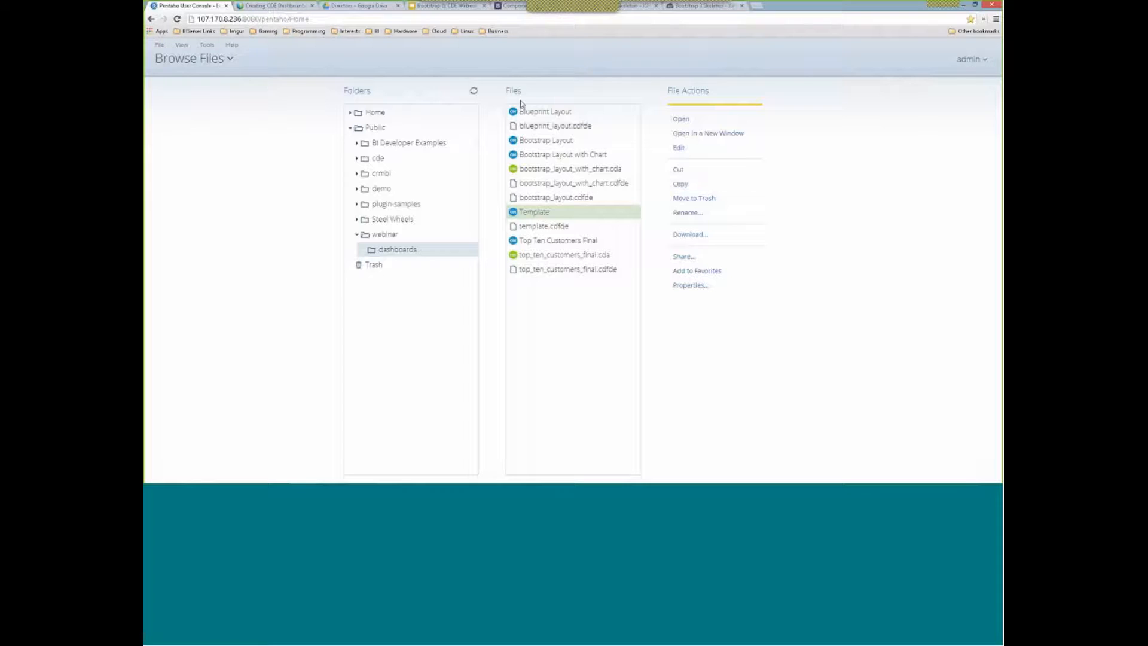
left_click(553, 141)
left_click(722, 135)
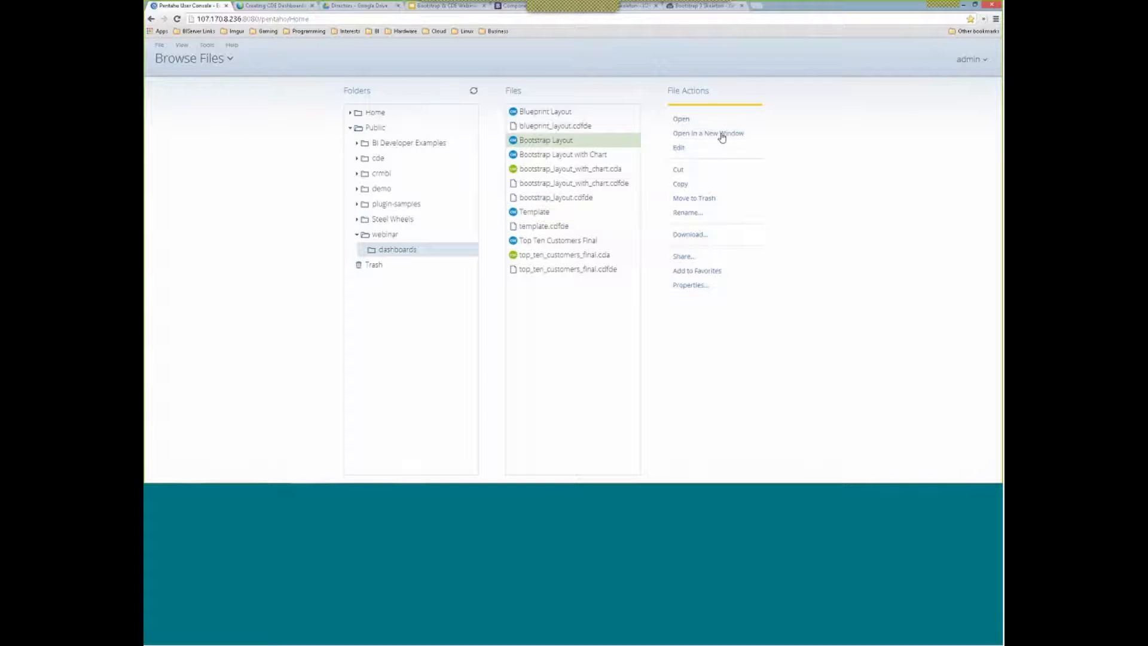
left_click_drag(704, 125, 613, 65)
left_click_drag(775, 132, 988, 132)
left_click_drag(550, 61, 536, 52)
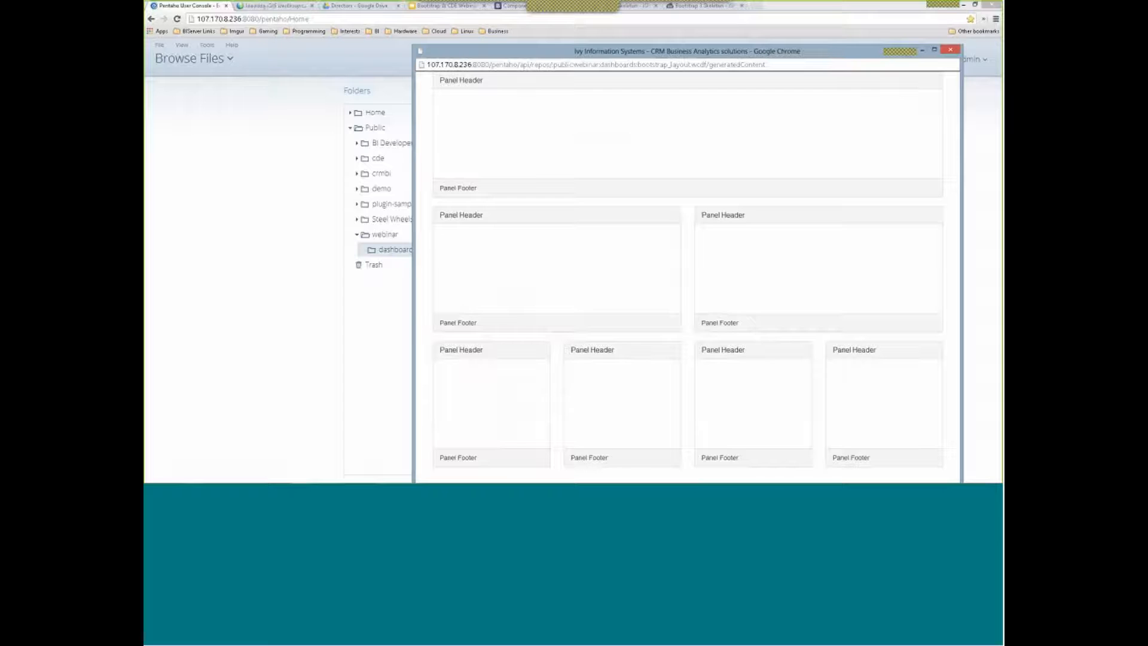
Return to the main Pentaho User Console window and reopen the Template dashboard editor
left_click(794, 20)
left_click(204, 63)
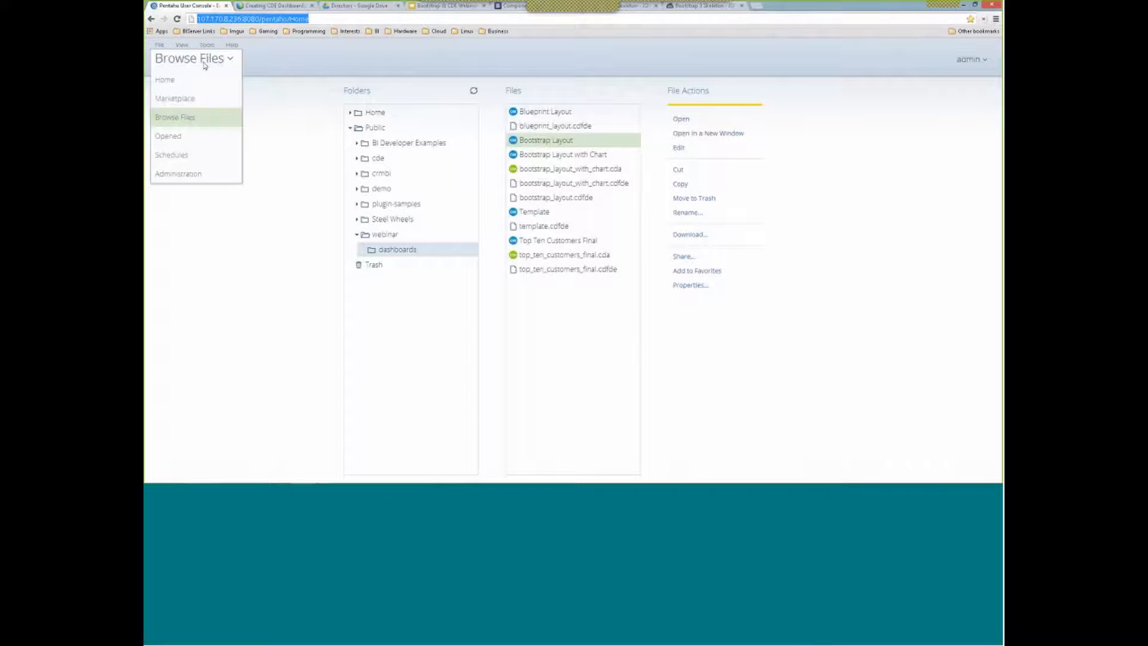
left_click(189, 136)
Add a row after the resource in the layout structure and insert a column inside it
left_click(270, 161)
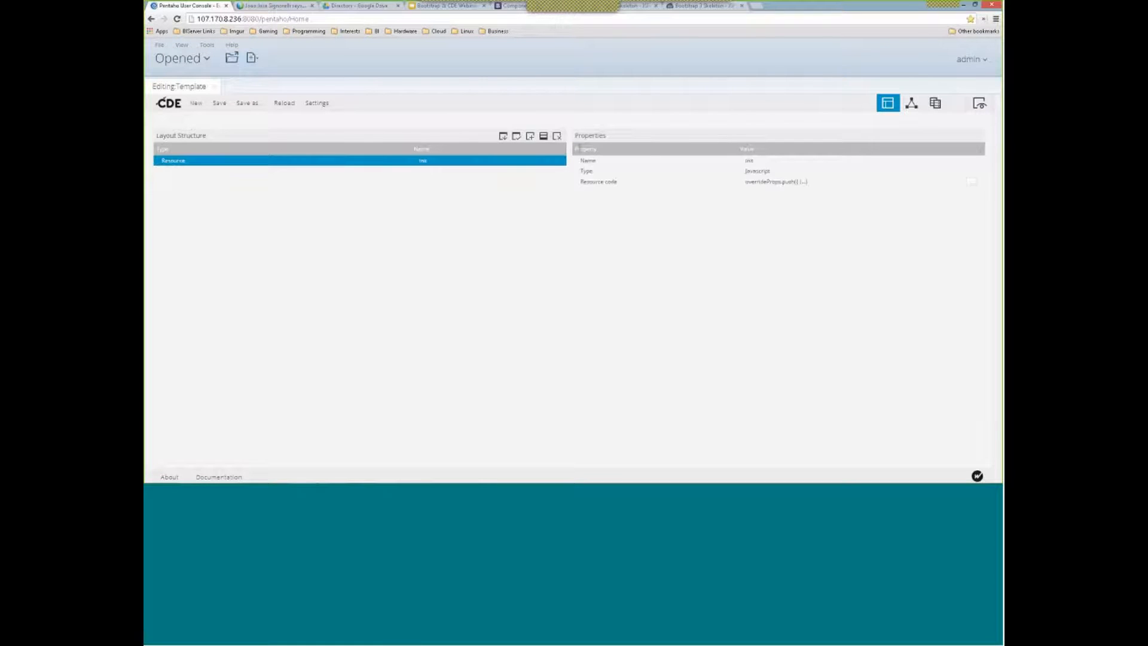
left_click(546, 139)
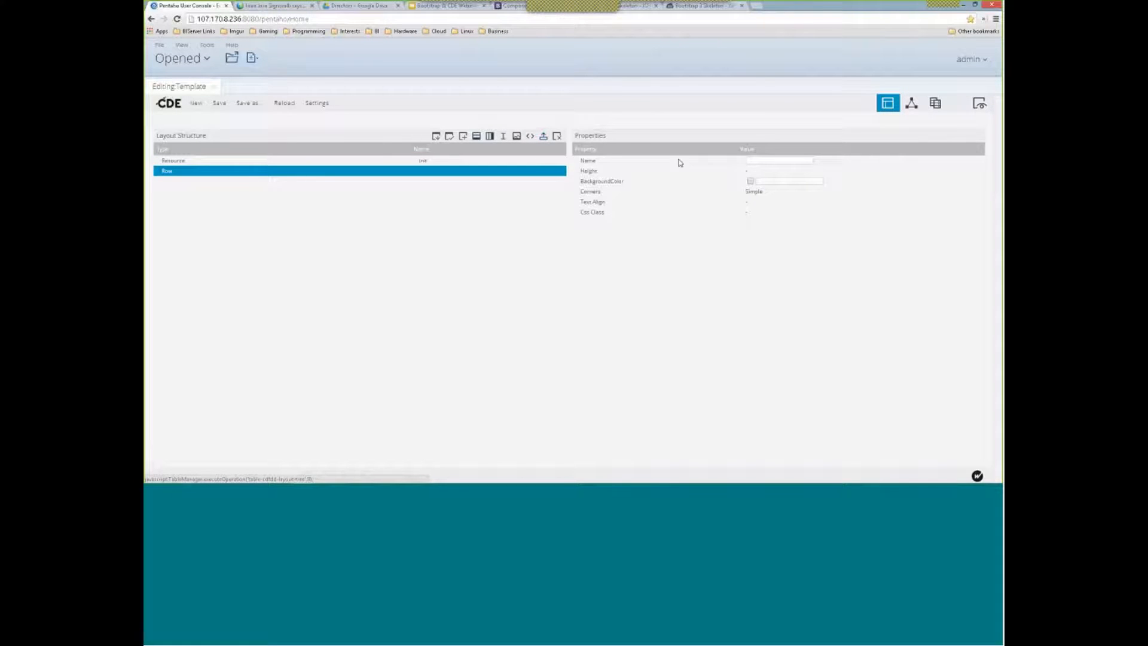
left_click(439, 162)
left_click(440, 172)
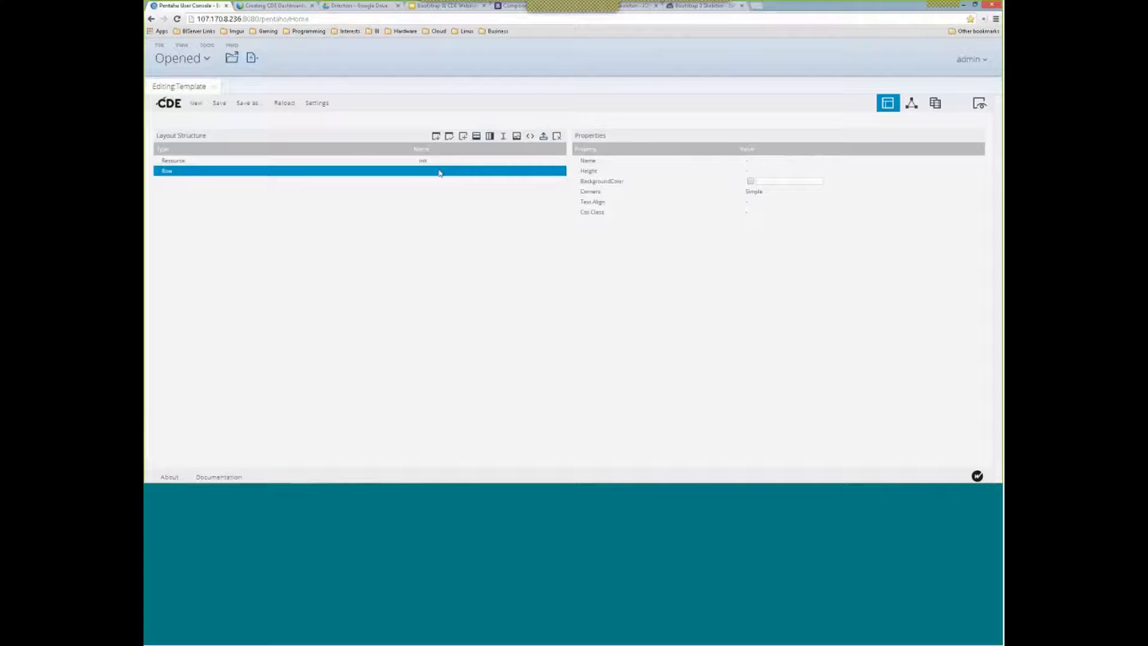
left_click(490, 139)
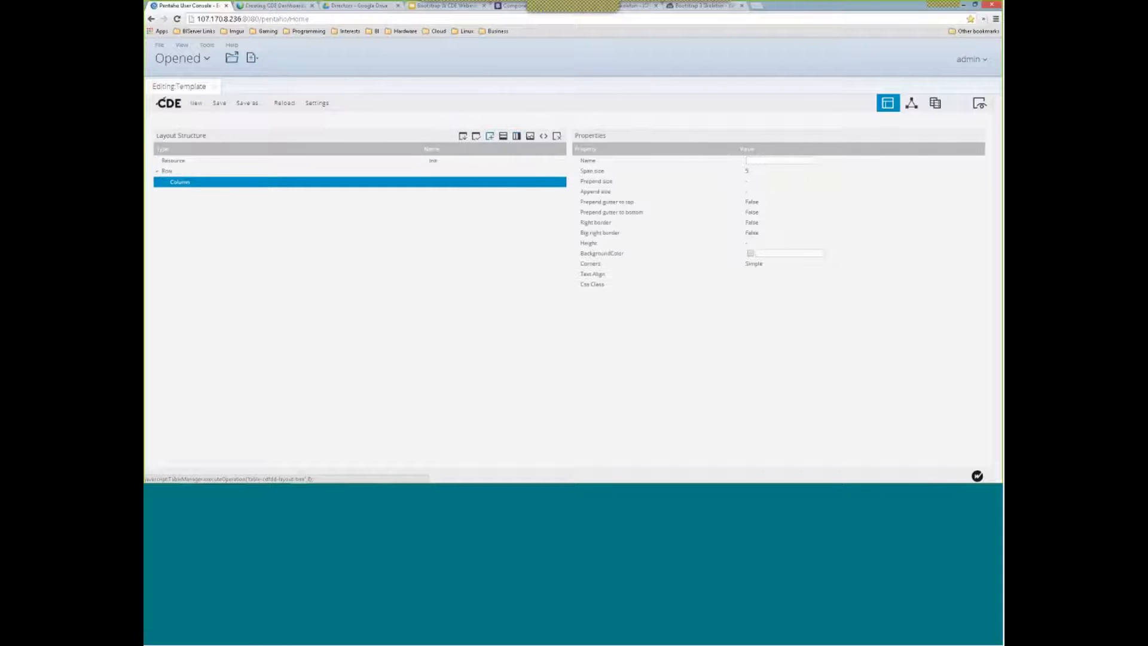
Set the new column's span size to 24 and check the panel arrangement in the Bootstrap Layout window
left_click(766, 172)
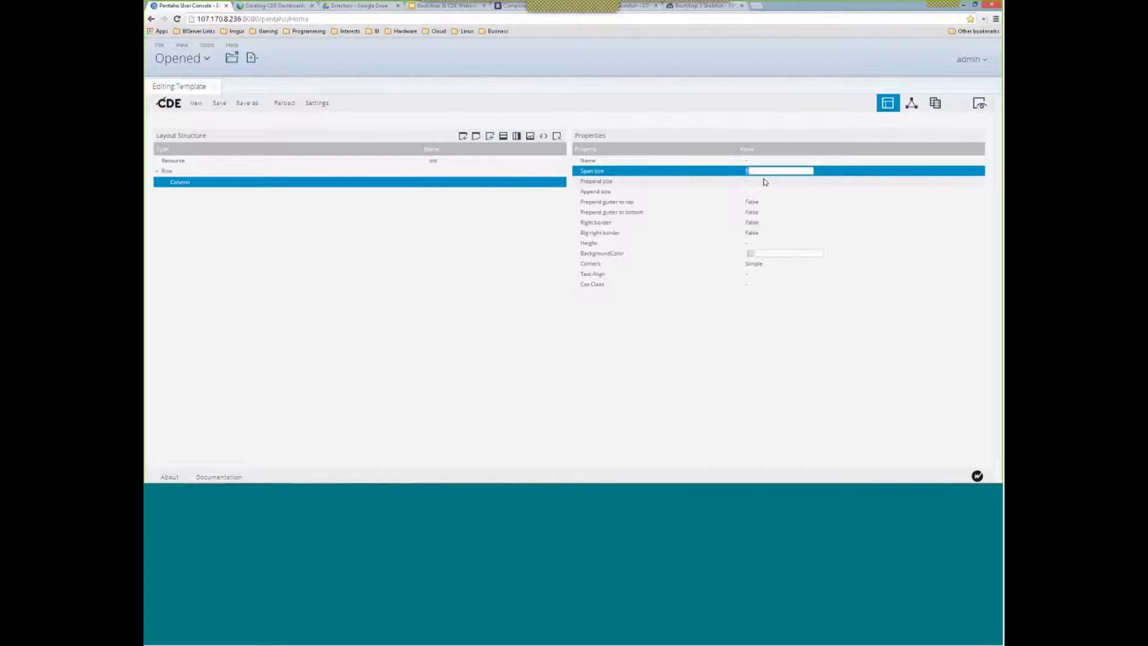
type("24")
key("Return")
key("alt+Tab")
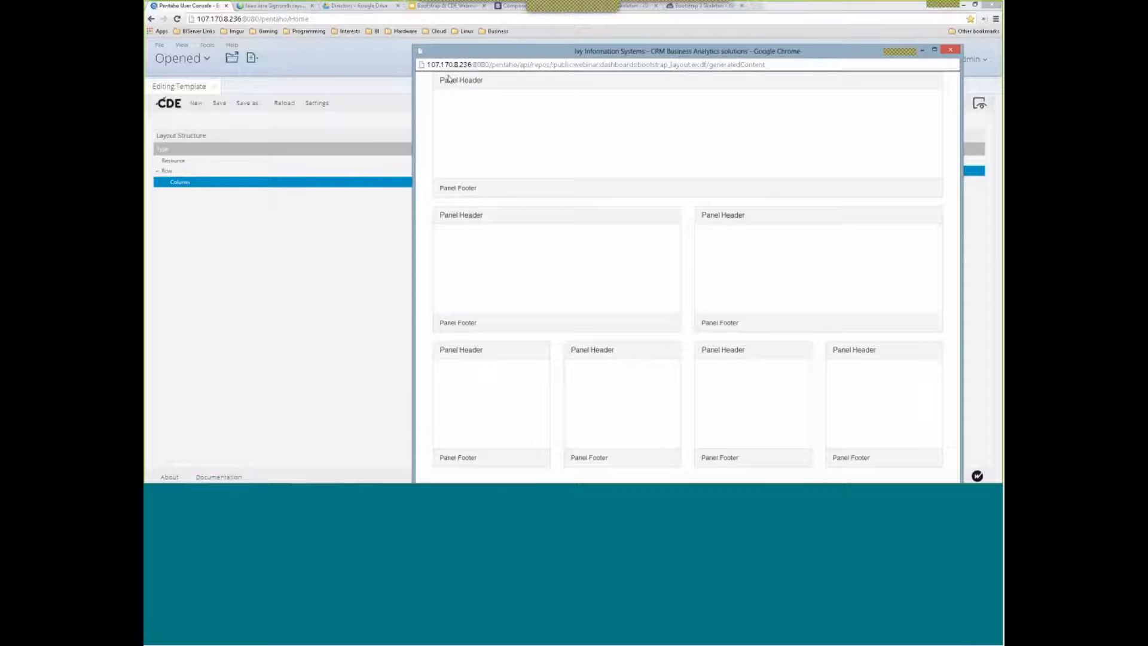
key("alt+Tab")
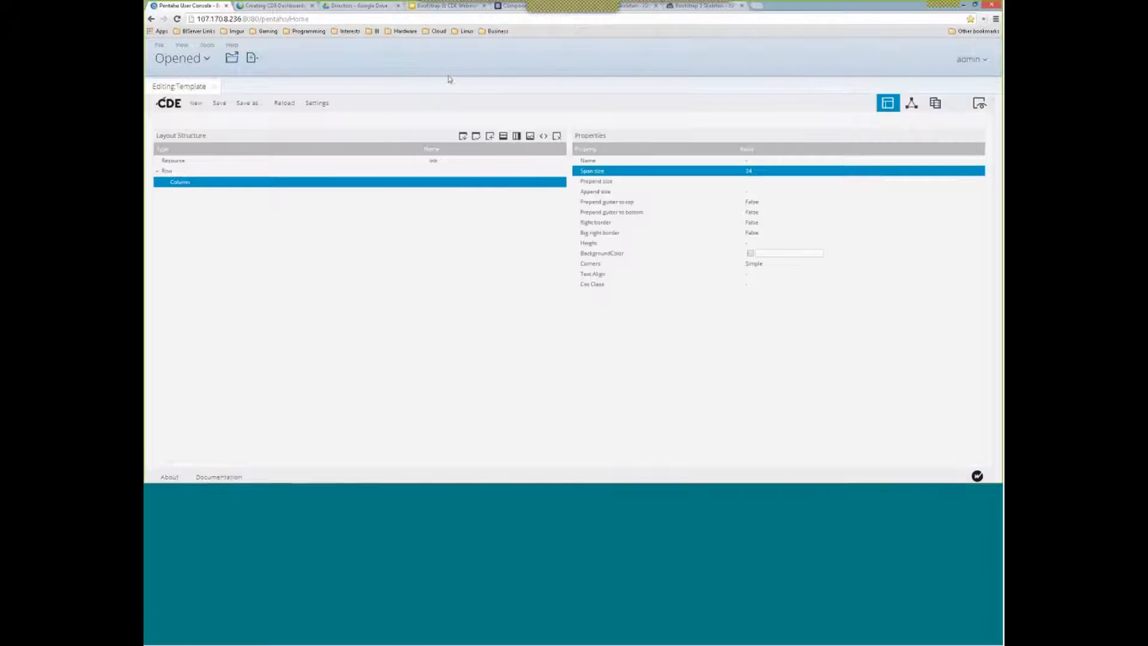
Set the column's span size to 12, keeping the column selected in the layout structure
left_click(762, 170)
key("Return")
left_click(232, 171)
left_click(231, 183)
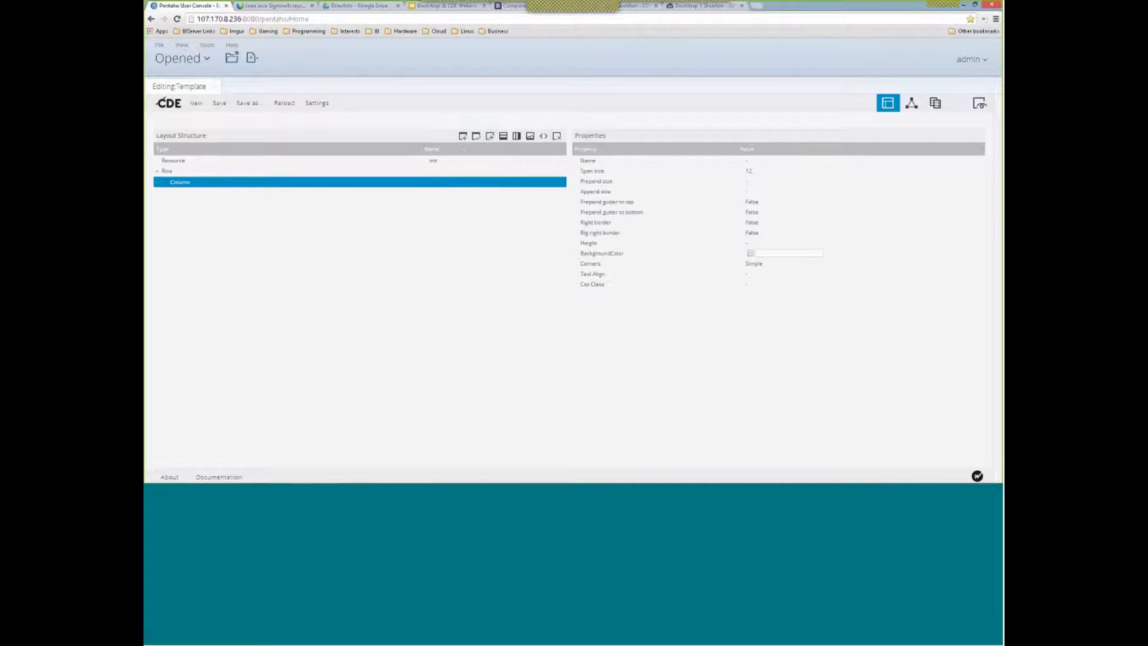
Set the column's height to 200 and give it a purple background color
left_click(767, 242)
type("200")
key("Return")
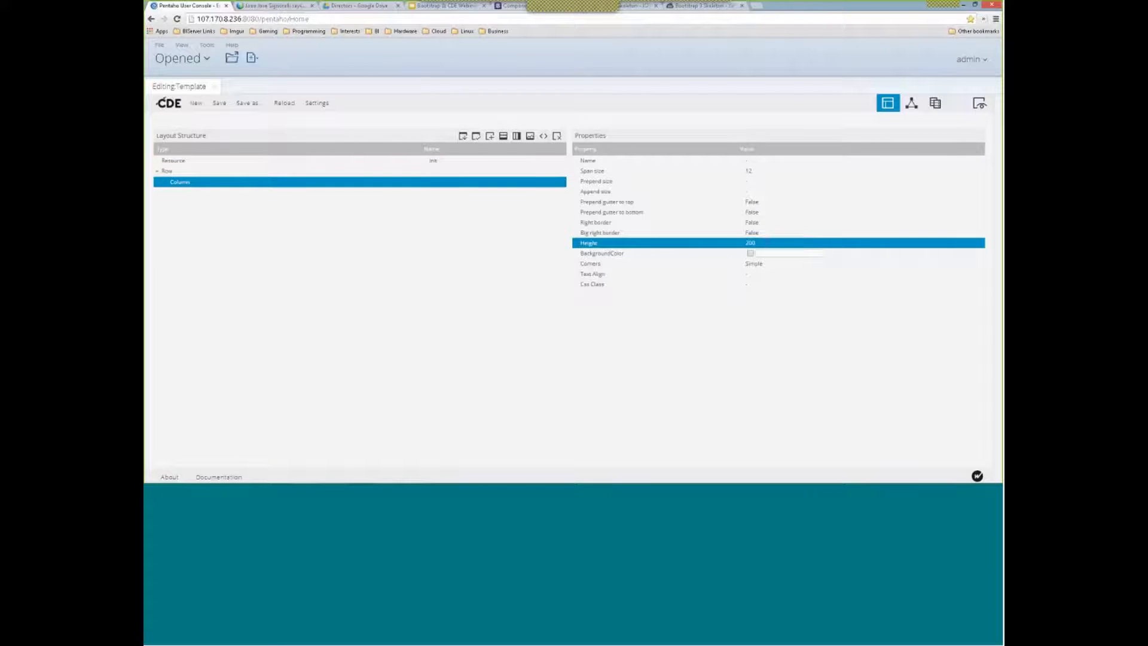
left_click(751, 254)
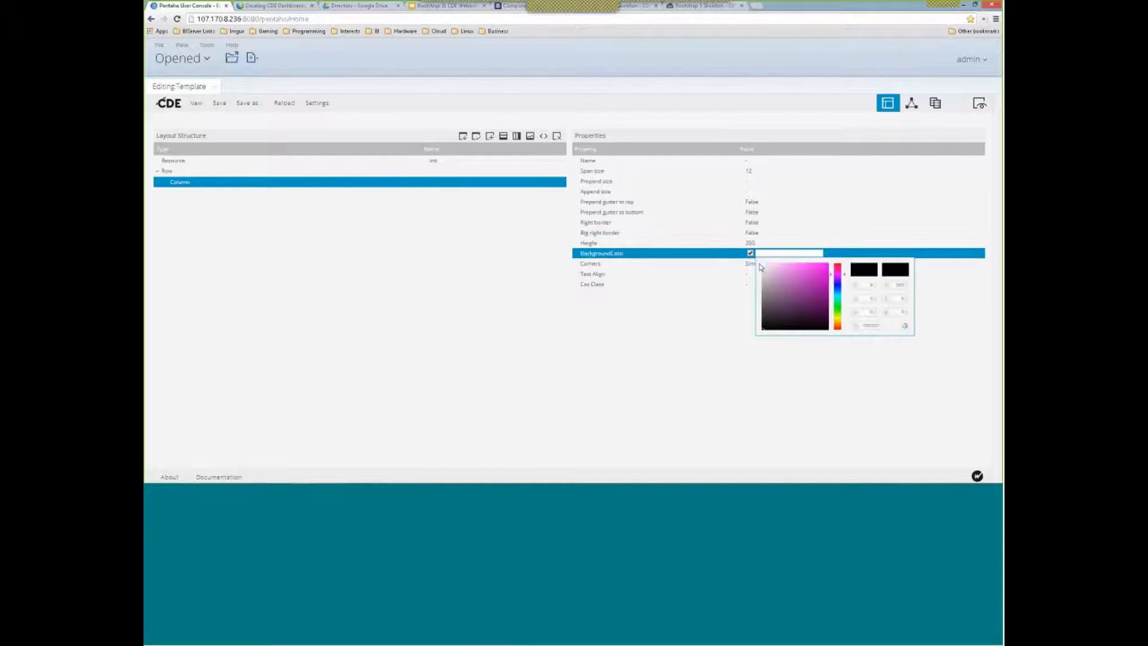
left_click(811, 285)
left_click(905, 326)
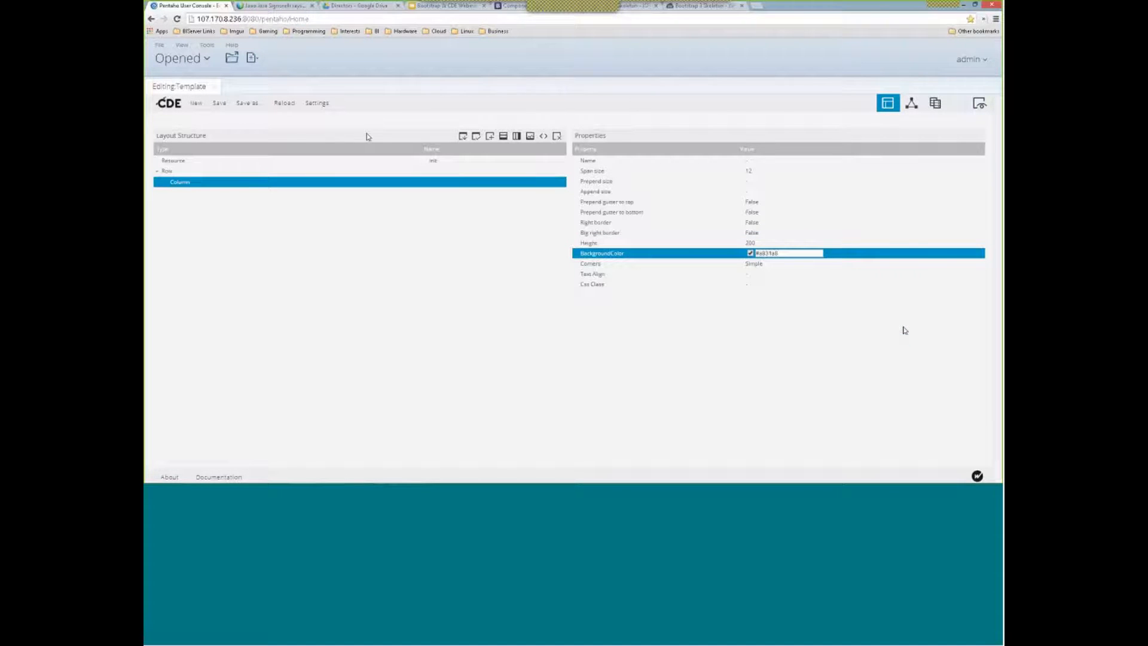
Save the dashboard and preview the purple column with its span size of 12
left_click(217, 105)
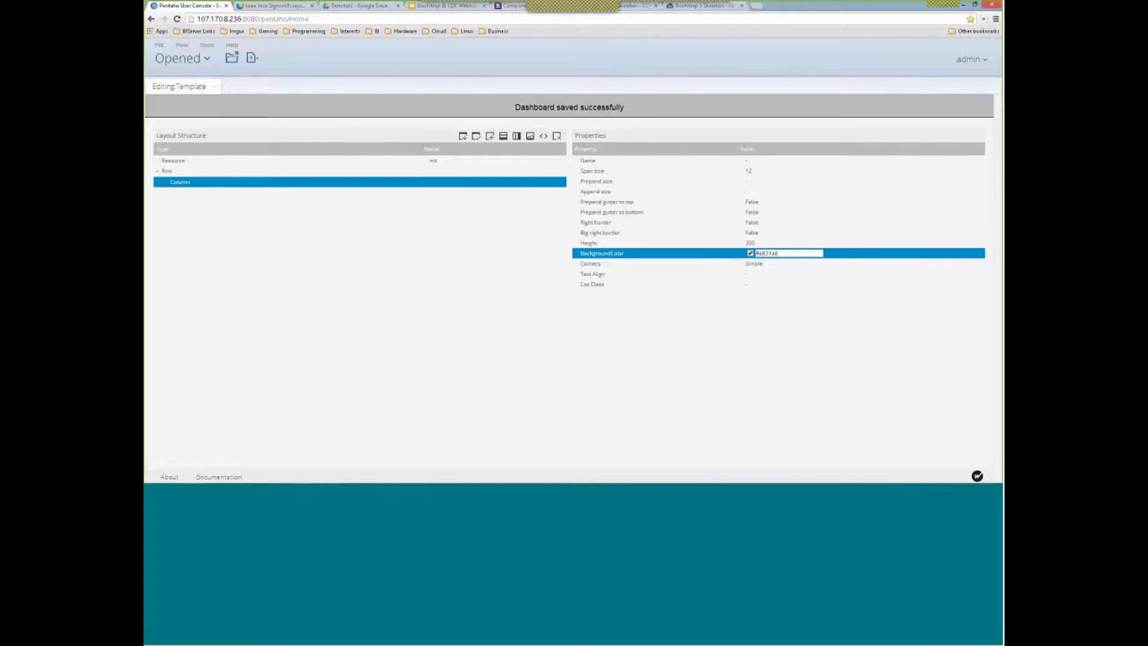
left_click(979, 104)
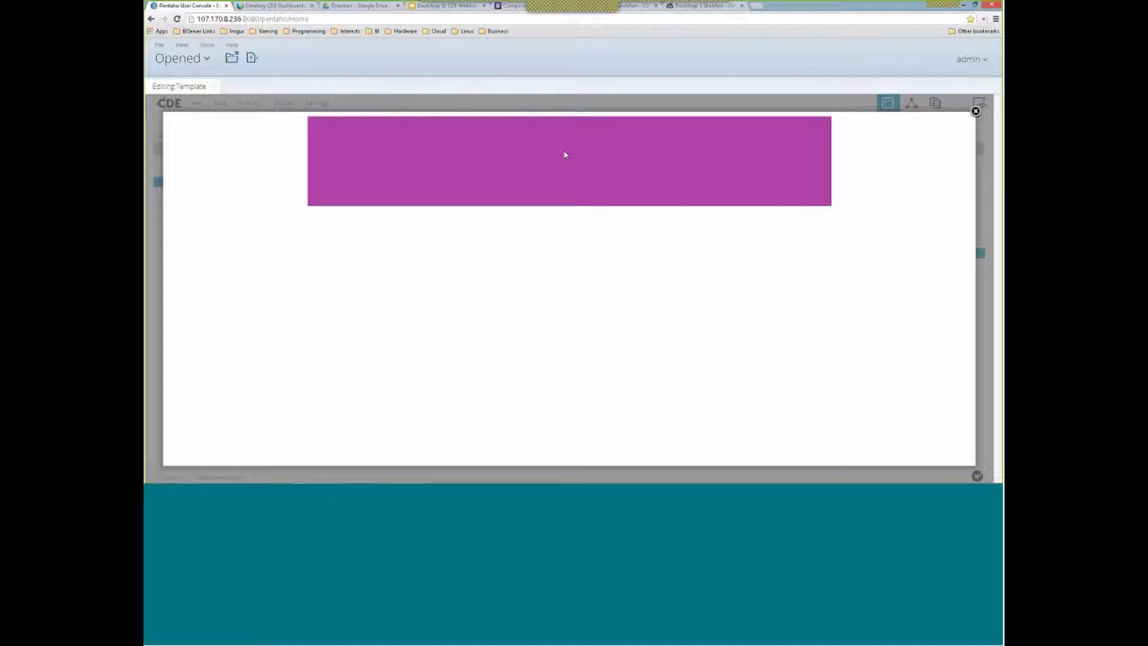
left_click(976, 111)
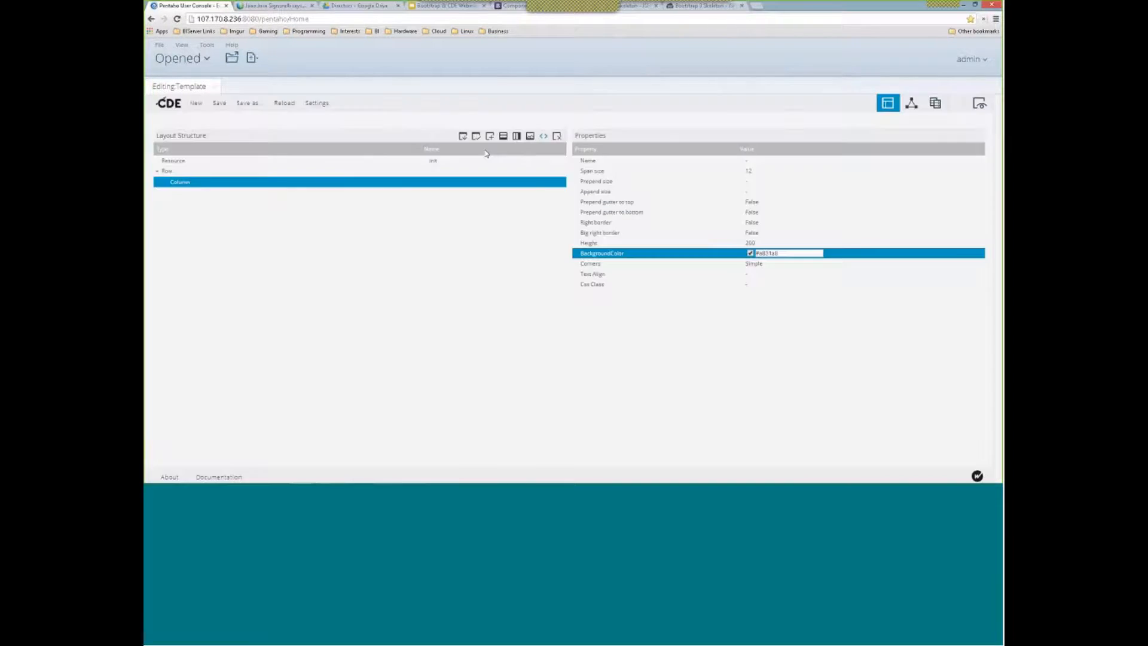
Set the column's span size to 6 and preview the saved dashboard
left_click(750, 171)
type("6")
key("Return")
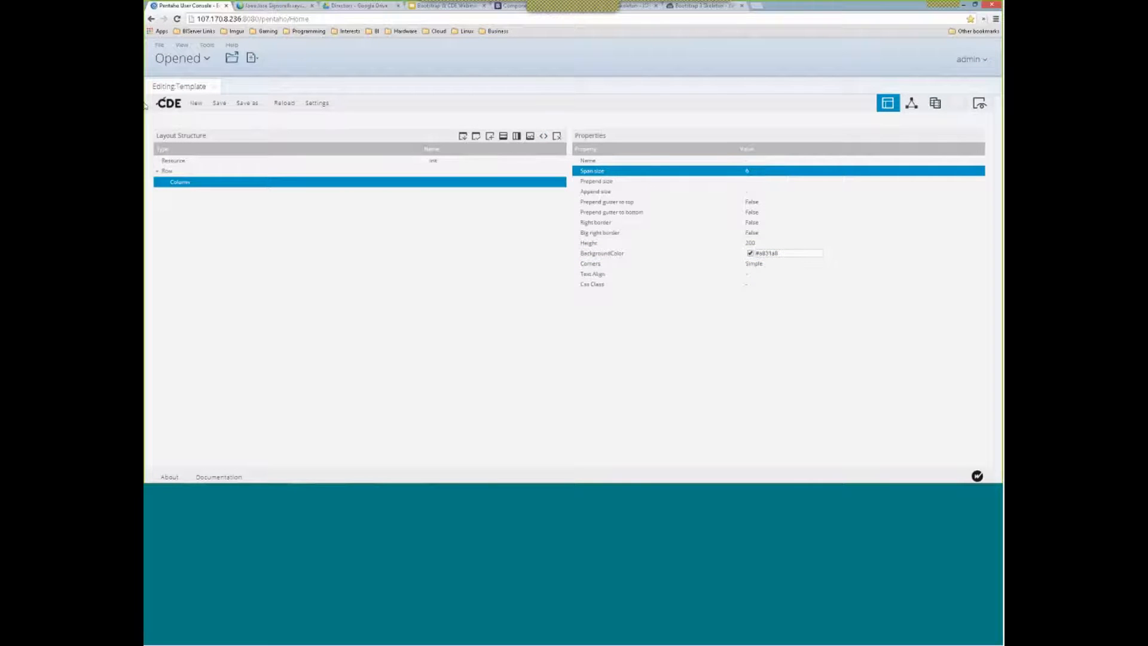
left_click(226, 106)
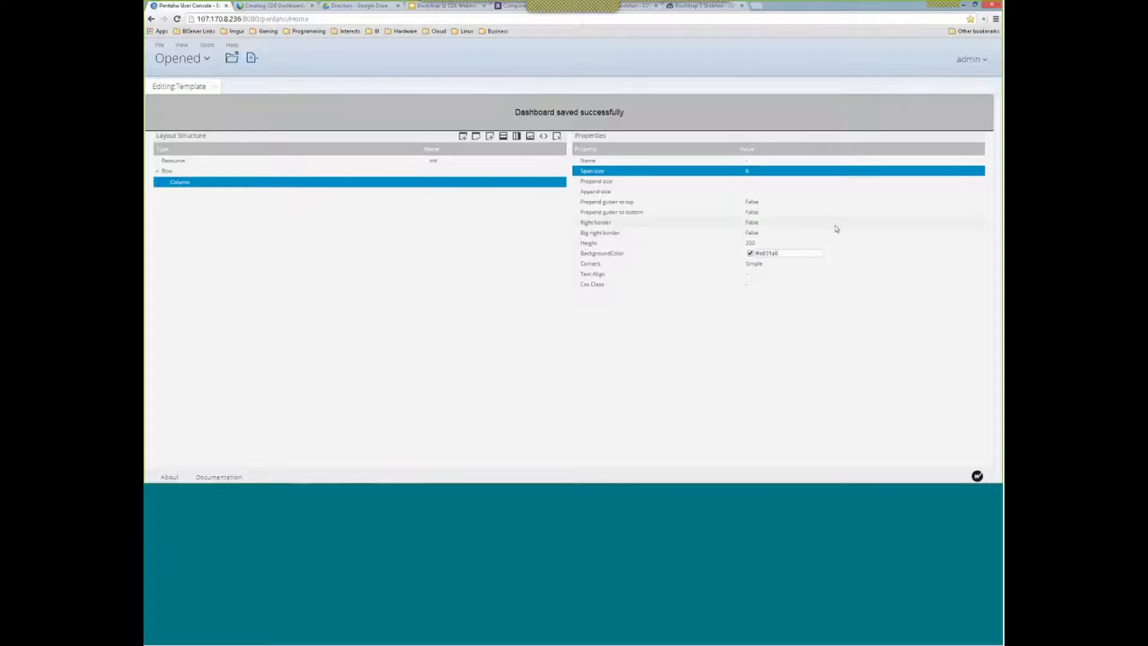
left_click(979, 103)
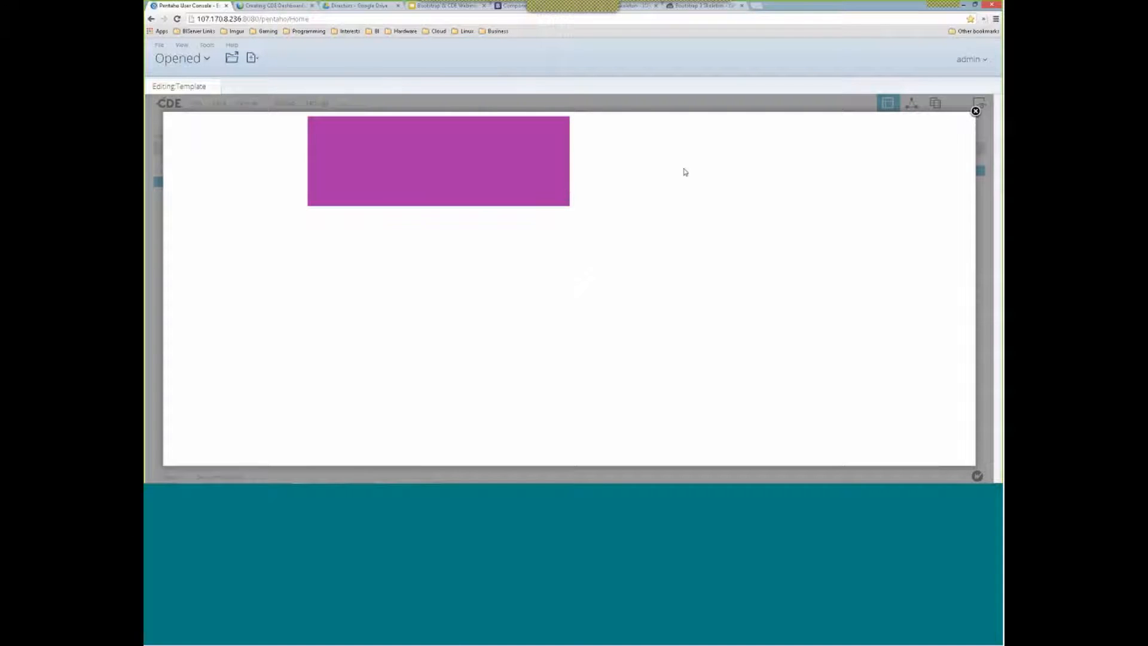
key("Escape")
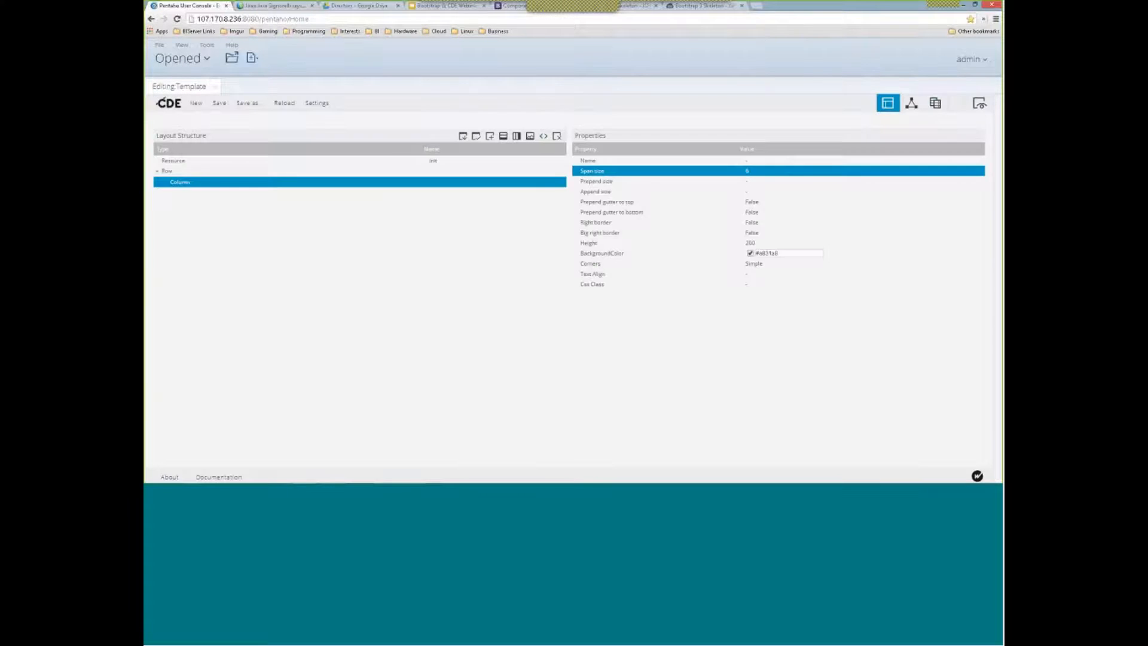
Add a second column to the same row and set its span size to 6
left_click(294, 171)
left_click(299, 182)
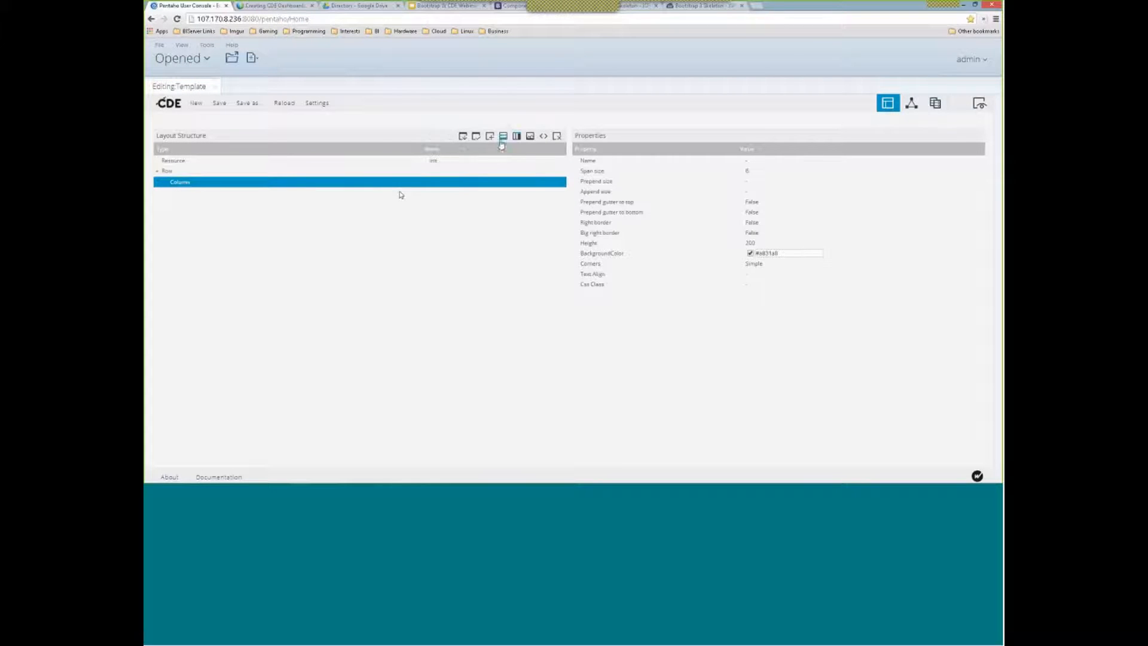
left_click(503, 136)
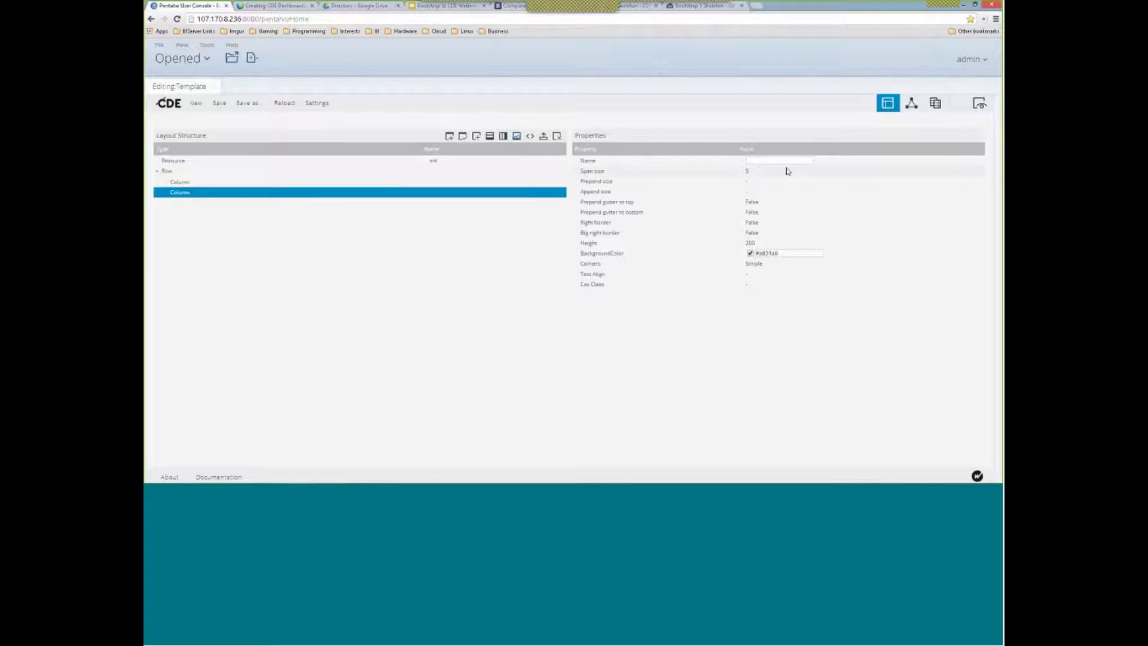
left_click(187, 175)
left_click(188, 182)
left_click(186, 191)
left_click(790, 171)
type("6")
key("Return")
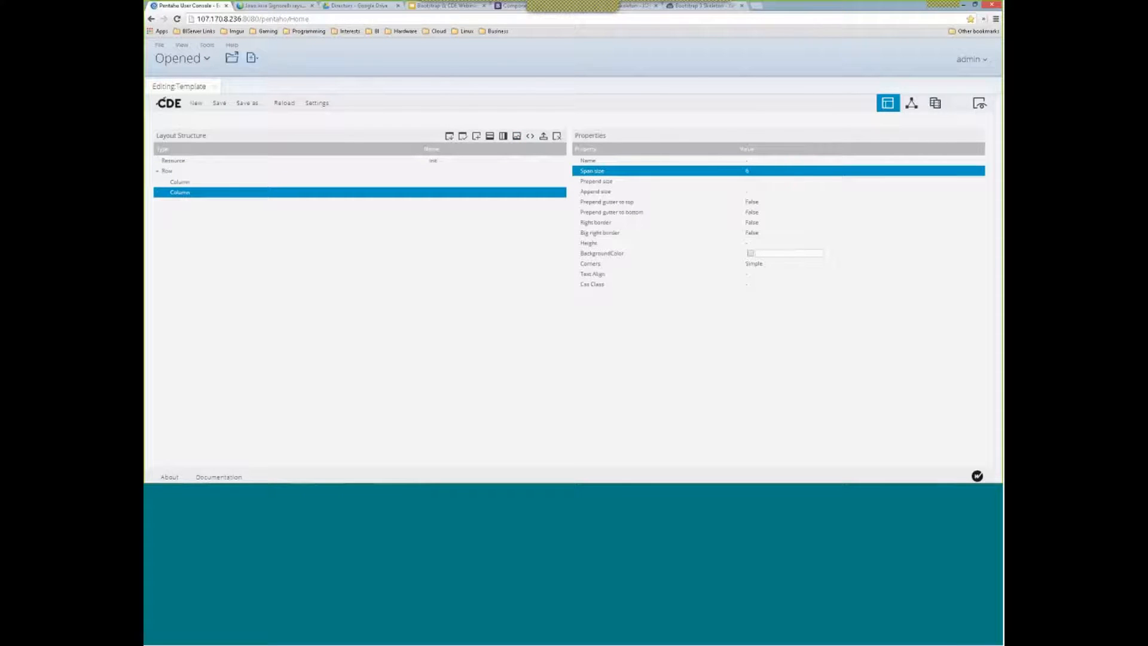
Set the second column's height to 200 and give it a light pink background color
left_click(764, 242)
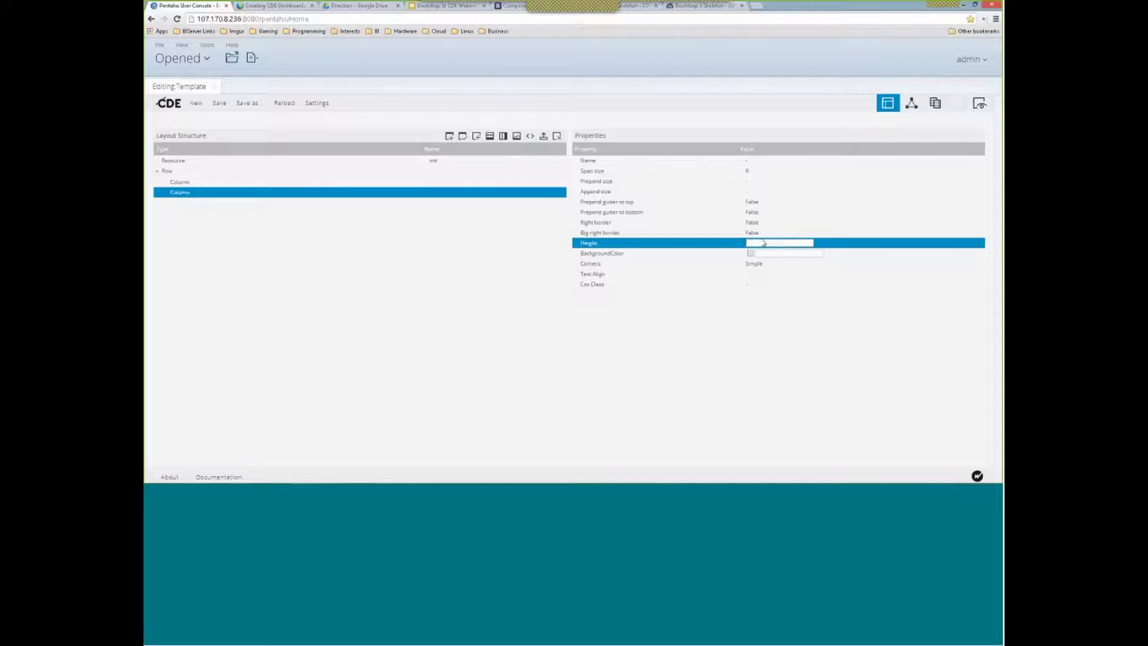
type("200")
key("Return")
left_click(751, 253)
left_click(770, 272)
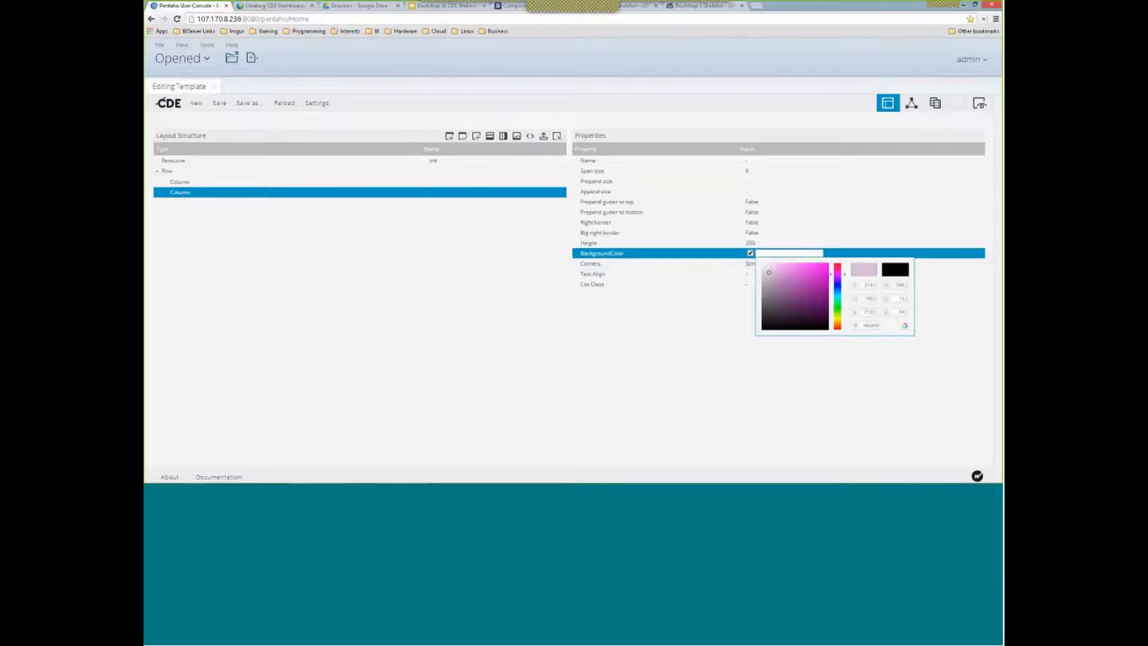
left_click(905, 326)
double_click(907, 326)
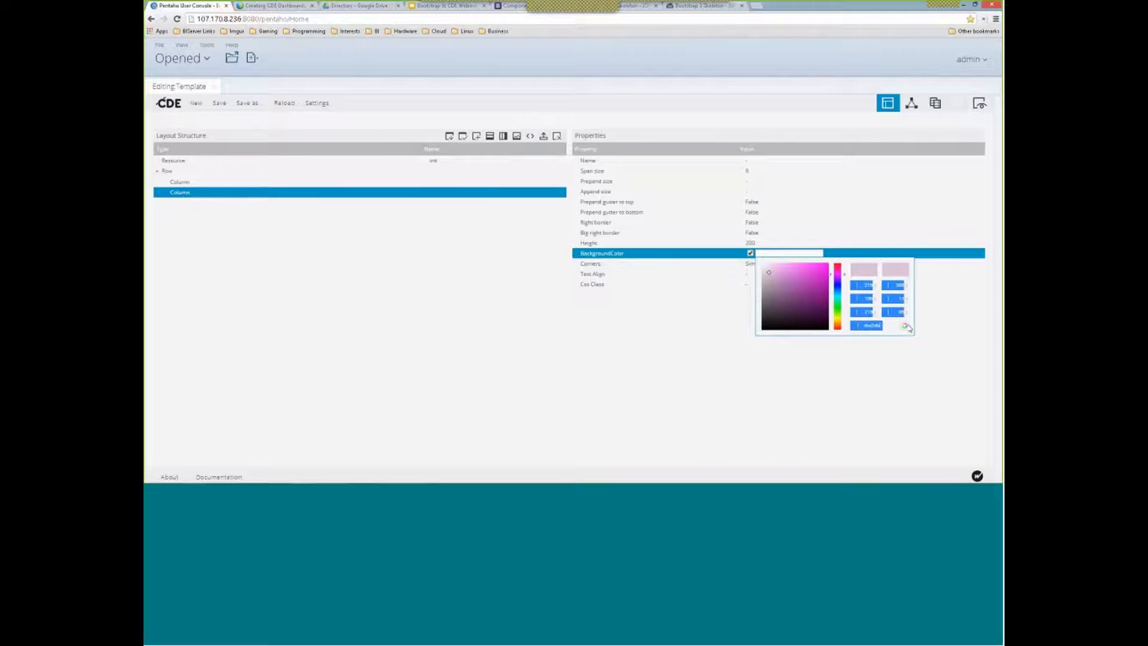
left_click(907, 326)
left_click(751, 253)
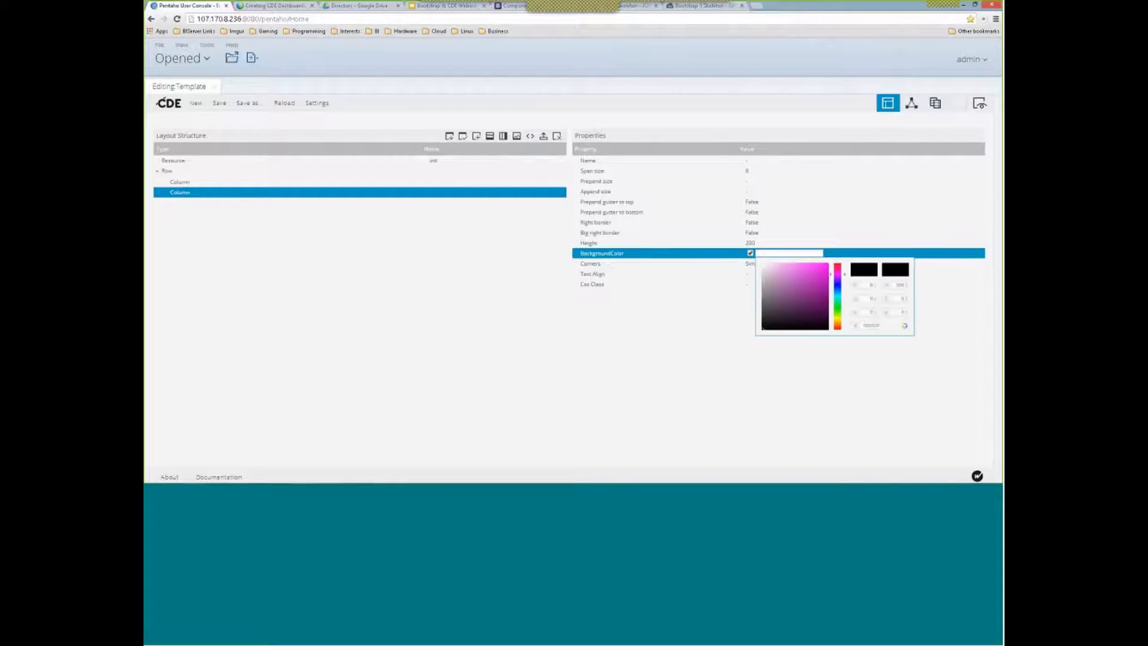
left_click(904, 326)
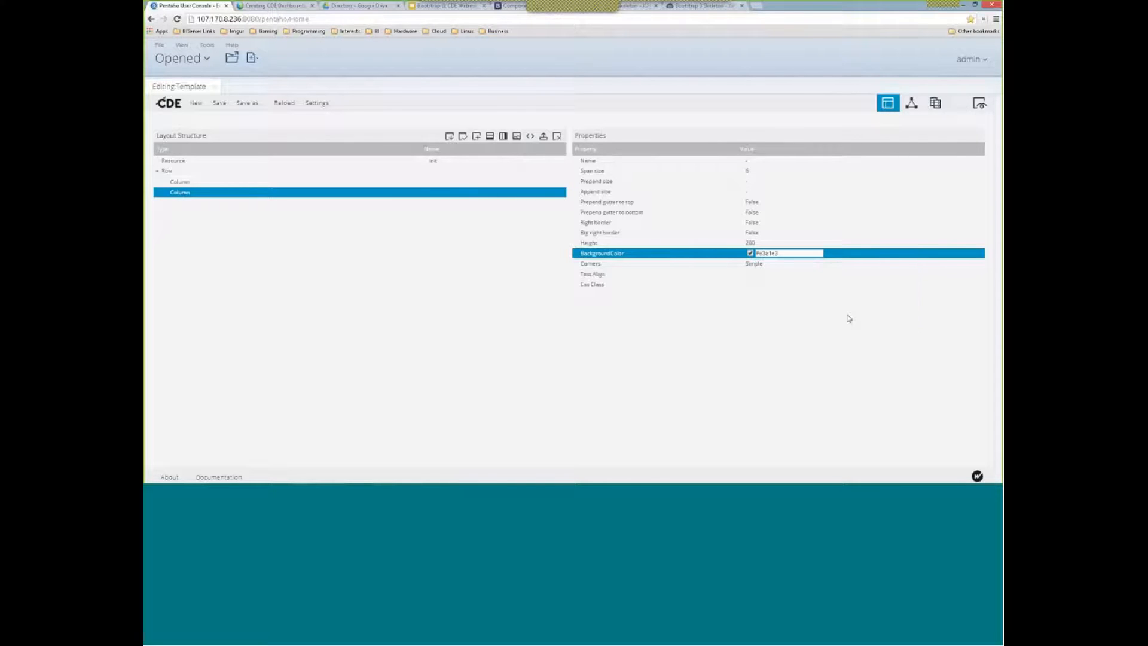
Save the dashboard and preview the two columns side by side
left_click(219, 103)
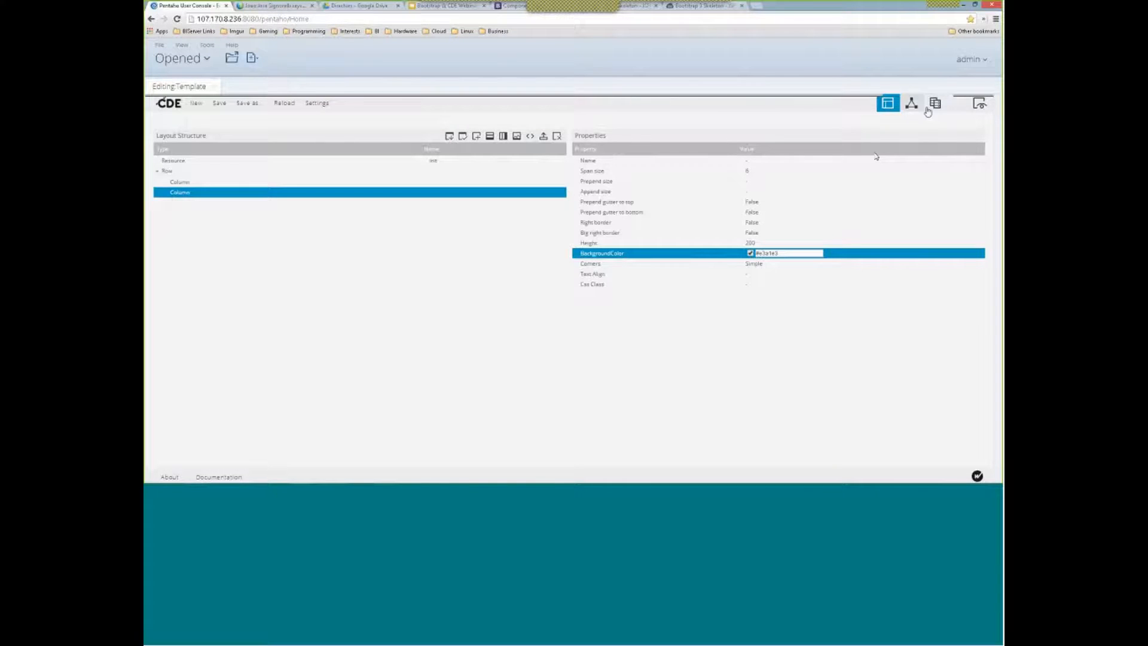
left_click(978, 104)
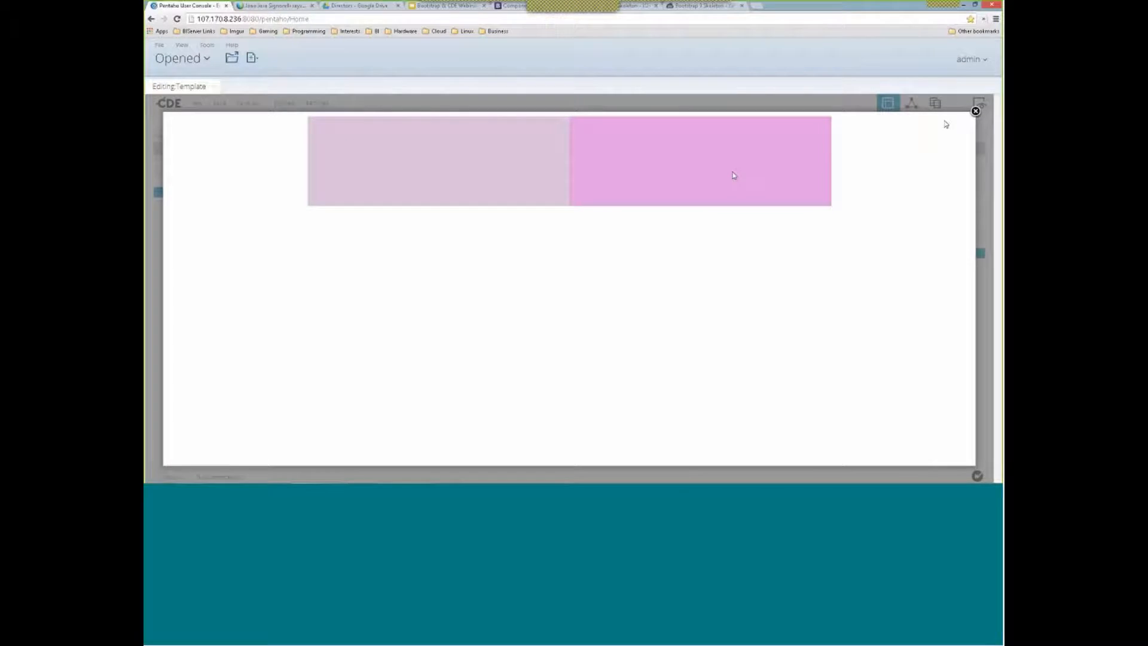
left_click(975, 111)
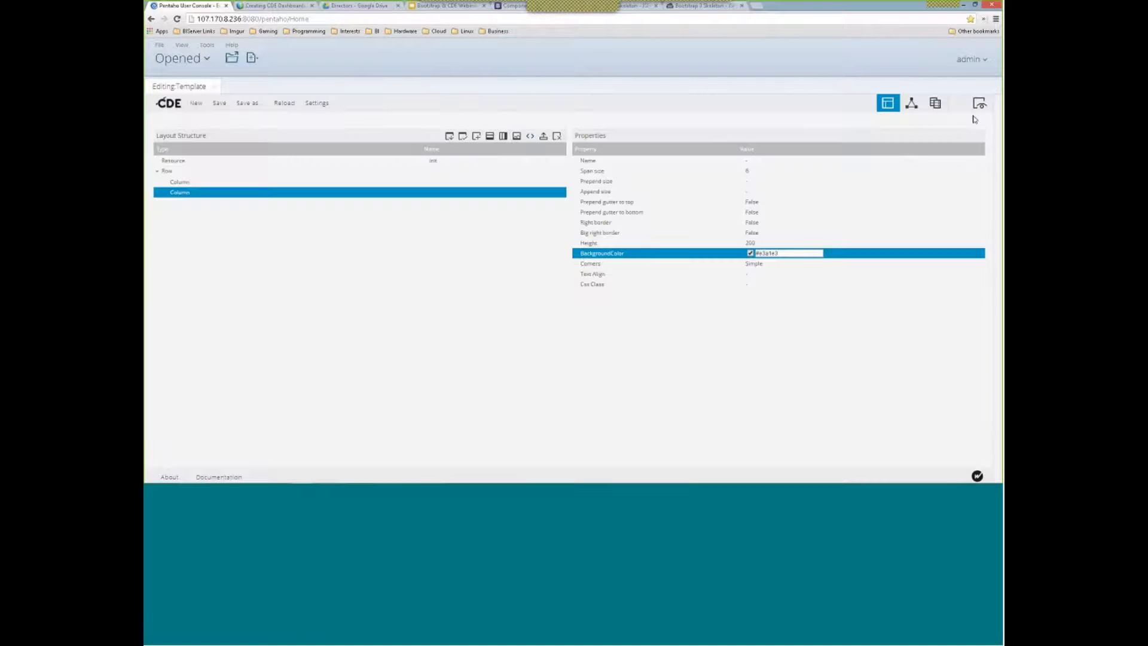
Examine the header, body and footer of a half-width panel in the Bootstrap layout dashboard window
left_click(505, 5)
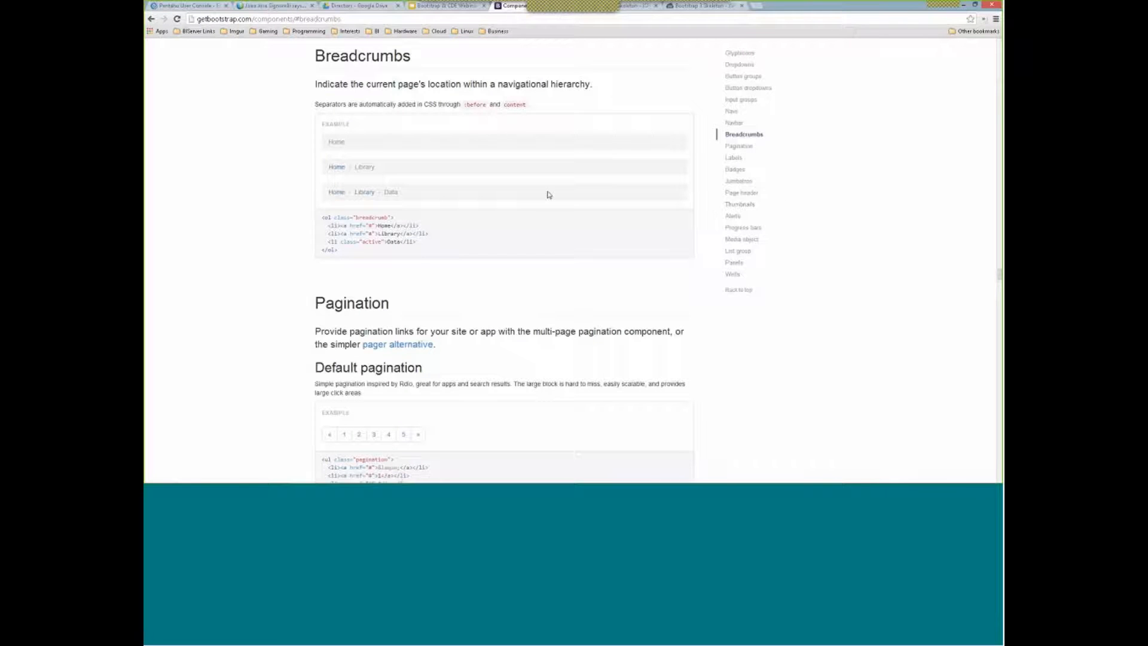
key("alt+Tab")
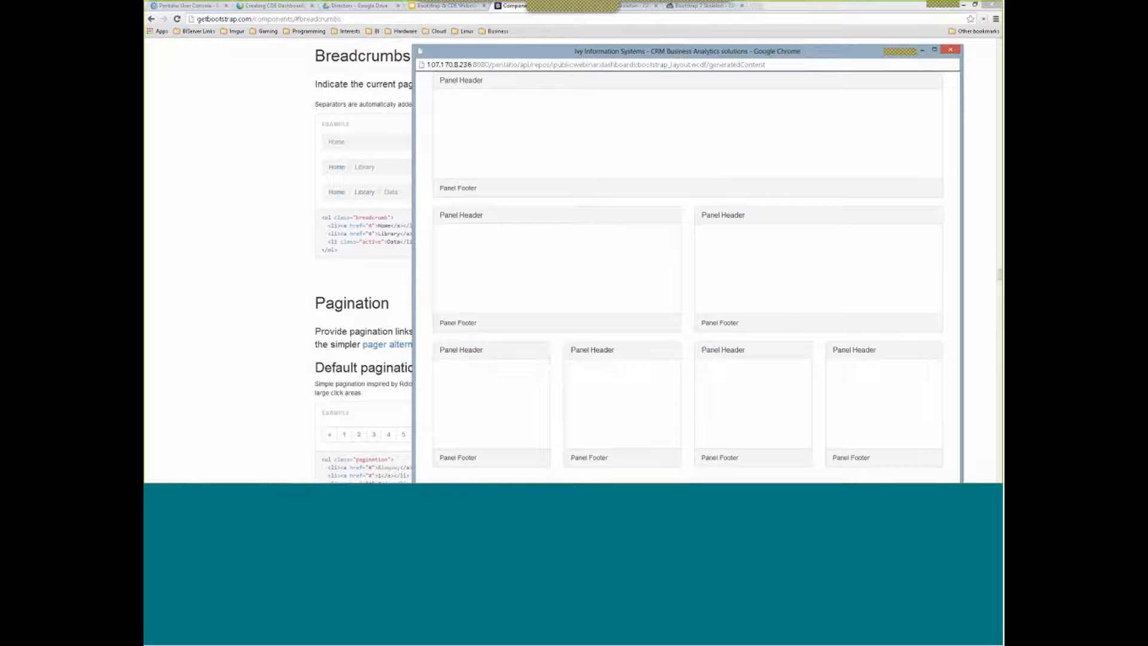
triple_click(441, 214)
left_click_drag(441, 214, 565, 323)
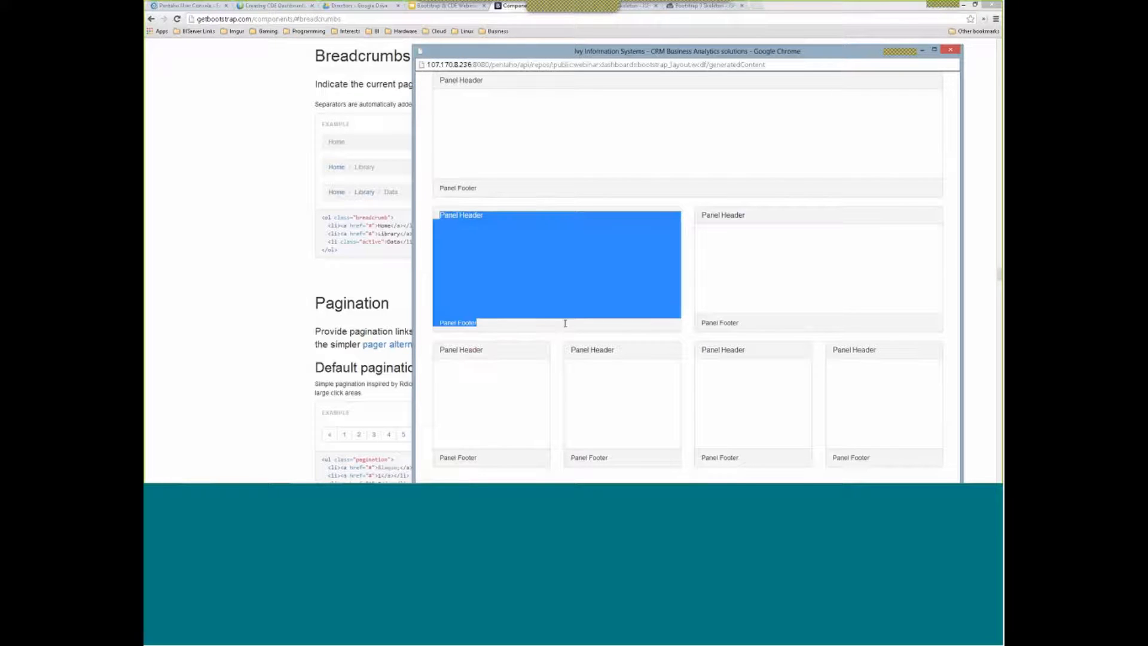
left_click(530, 325)
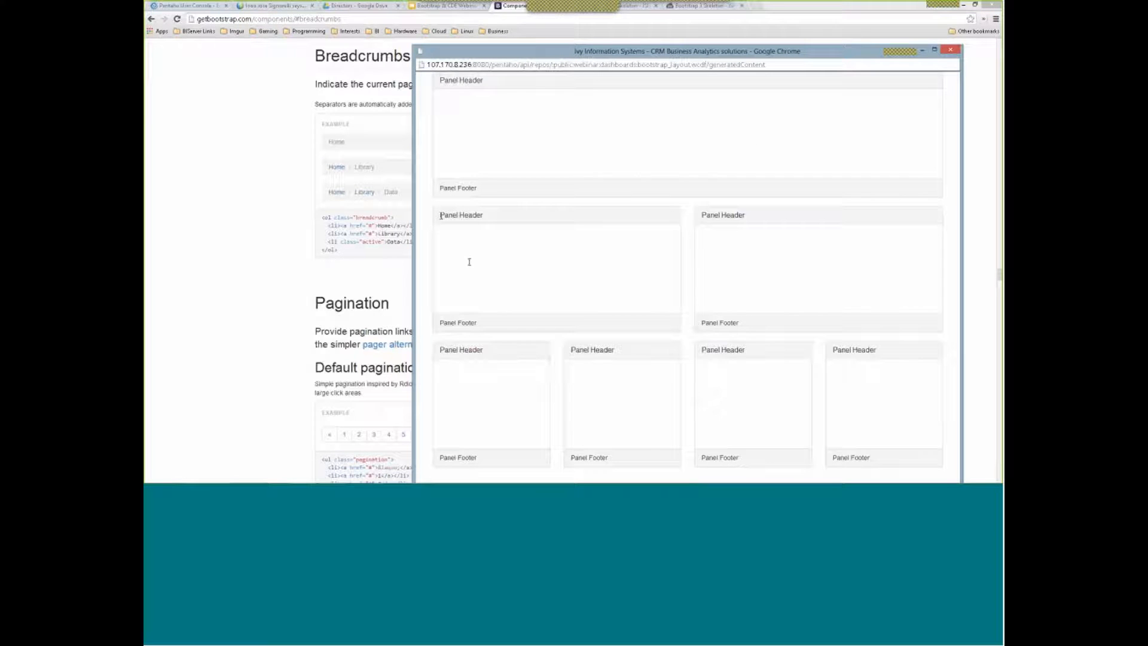
left_click_drag(441, 216, 634, 332)
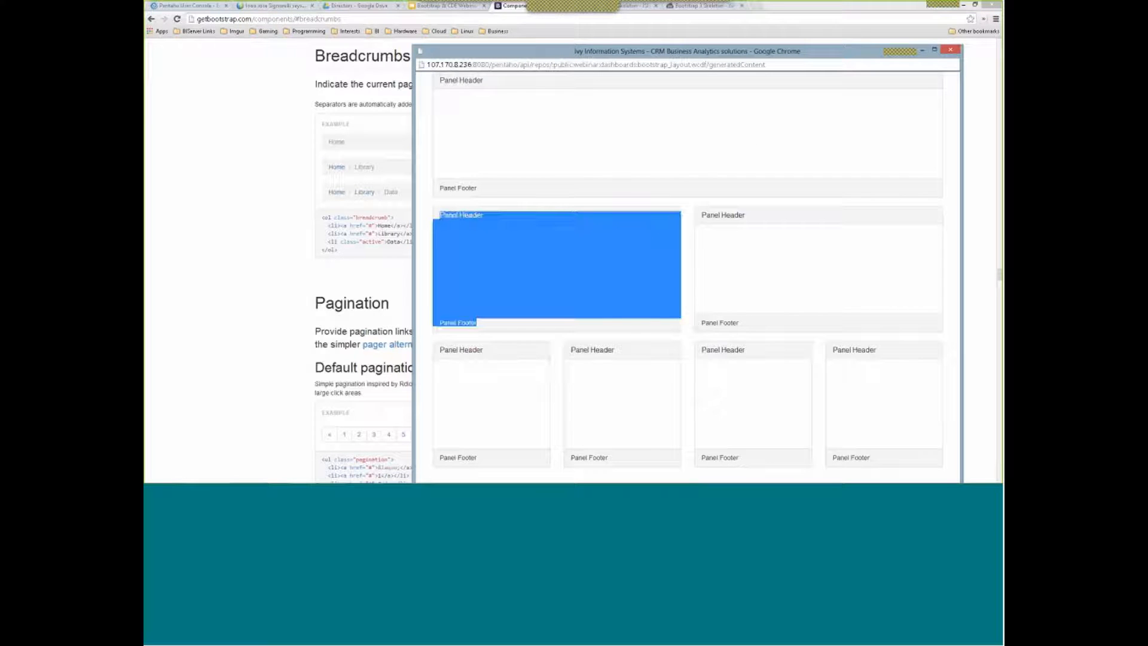
left_click(686, 301)
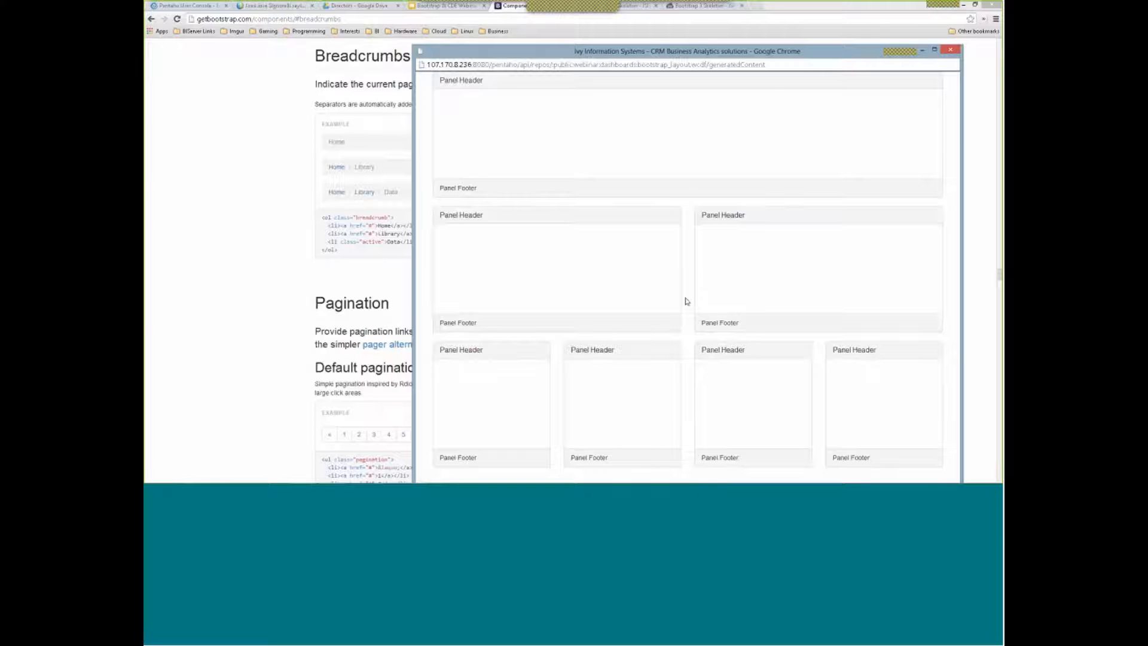
Go to the Panels section of the Bootstrap components documentation and examine the heading and footer examples and their code
key("alt+Tab")
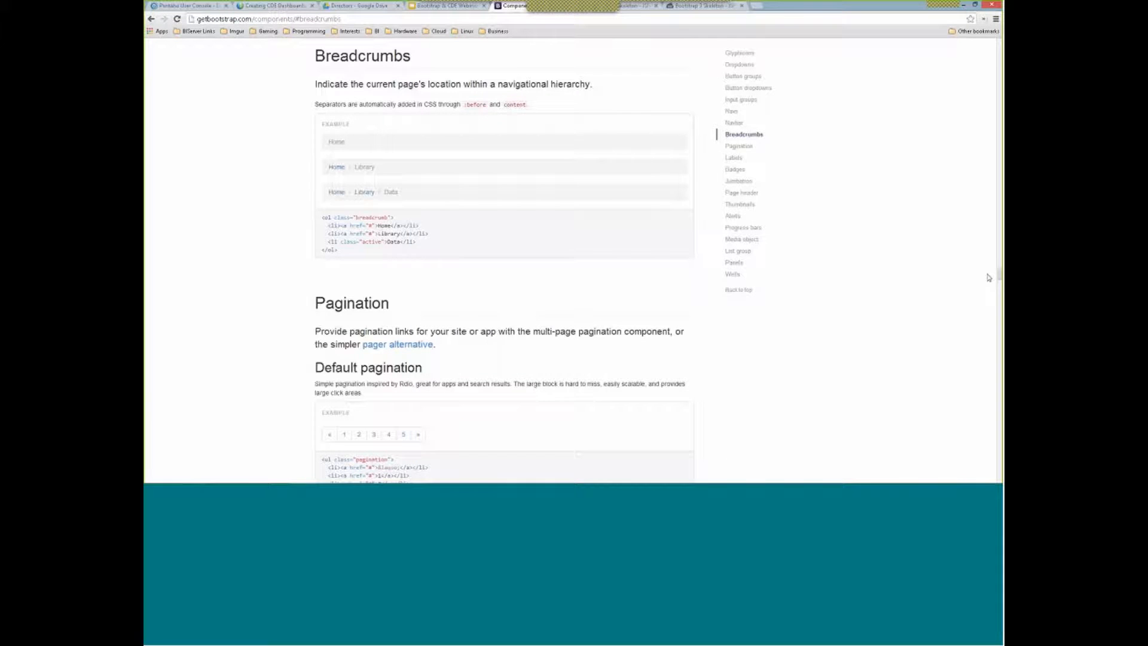
scroll(996, 263, "up", 15)
scroll(996, 186, "up", 15)
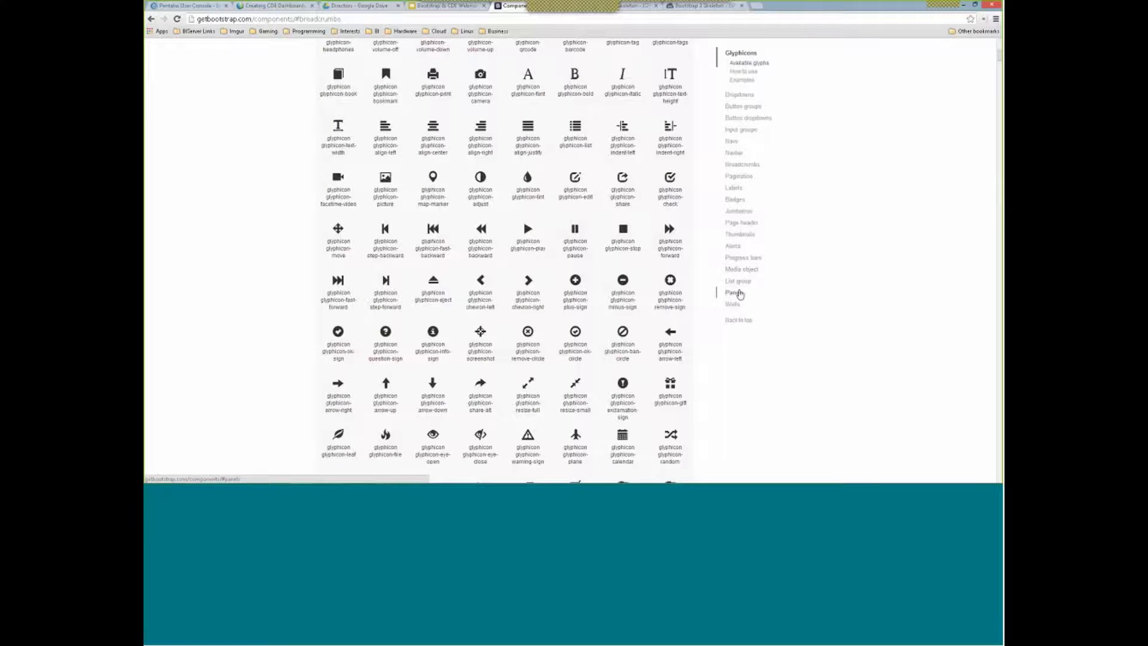
left_click(734, 293)
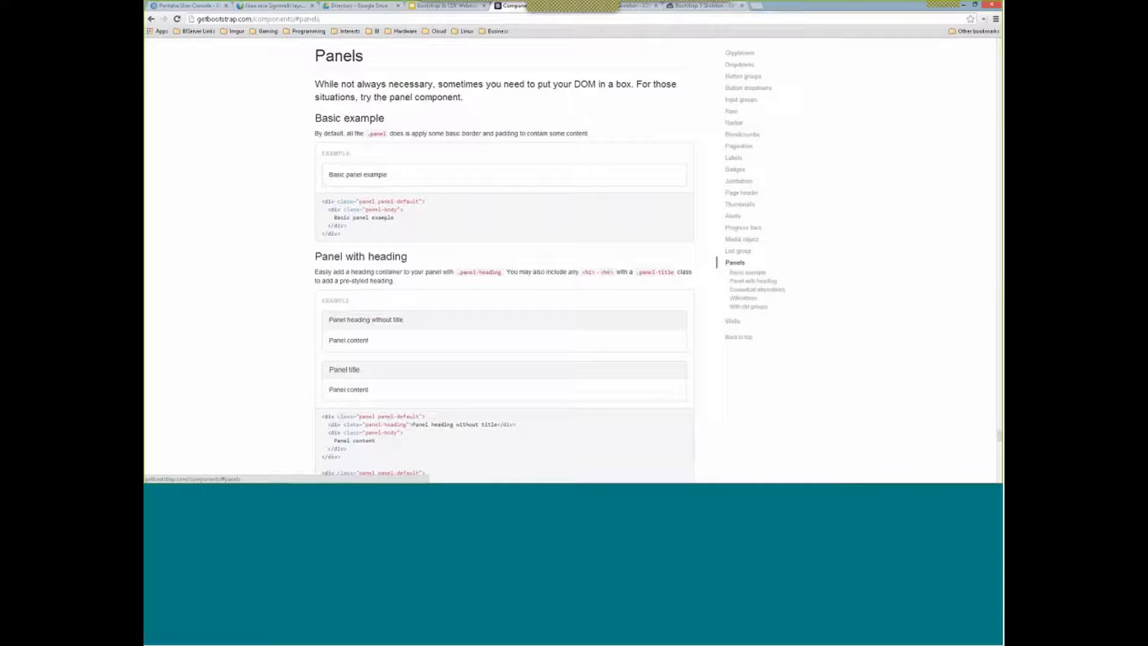
scroll(266, 210, "down", 4)
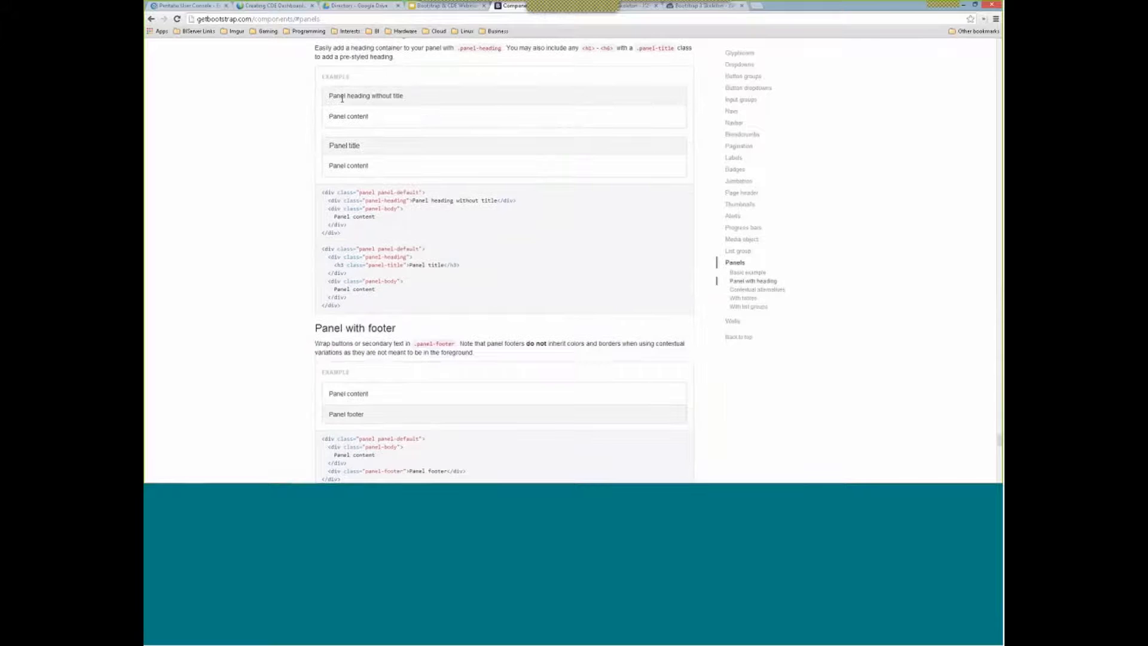
scroll(297, 253, "down", 2)
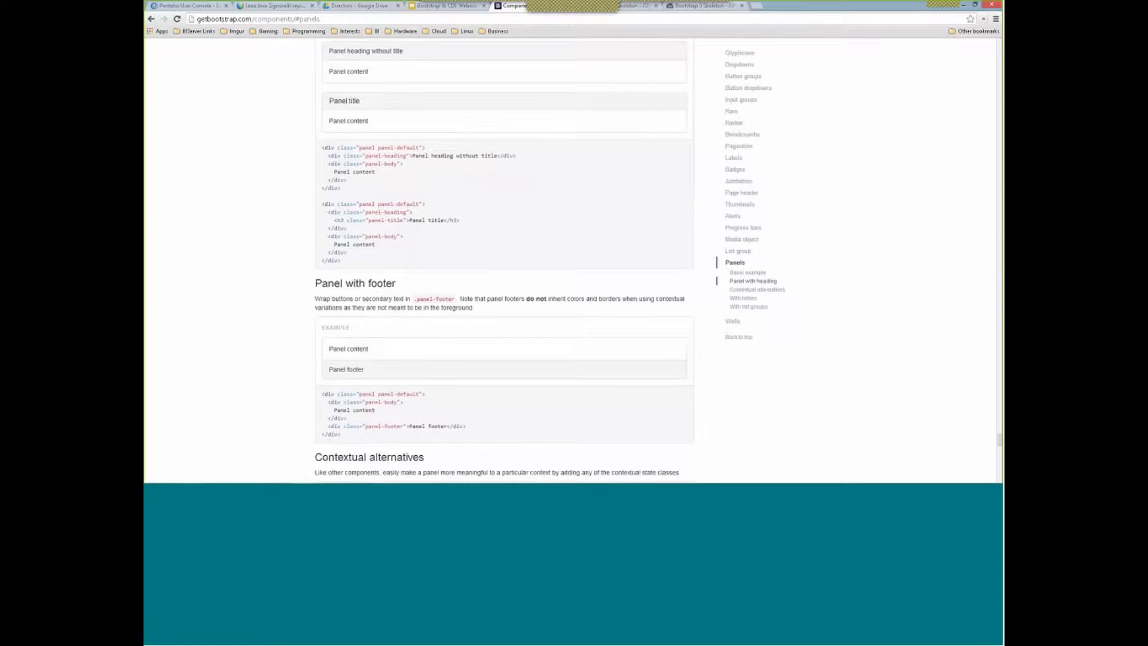
scroll(297, 253, "up", 2)
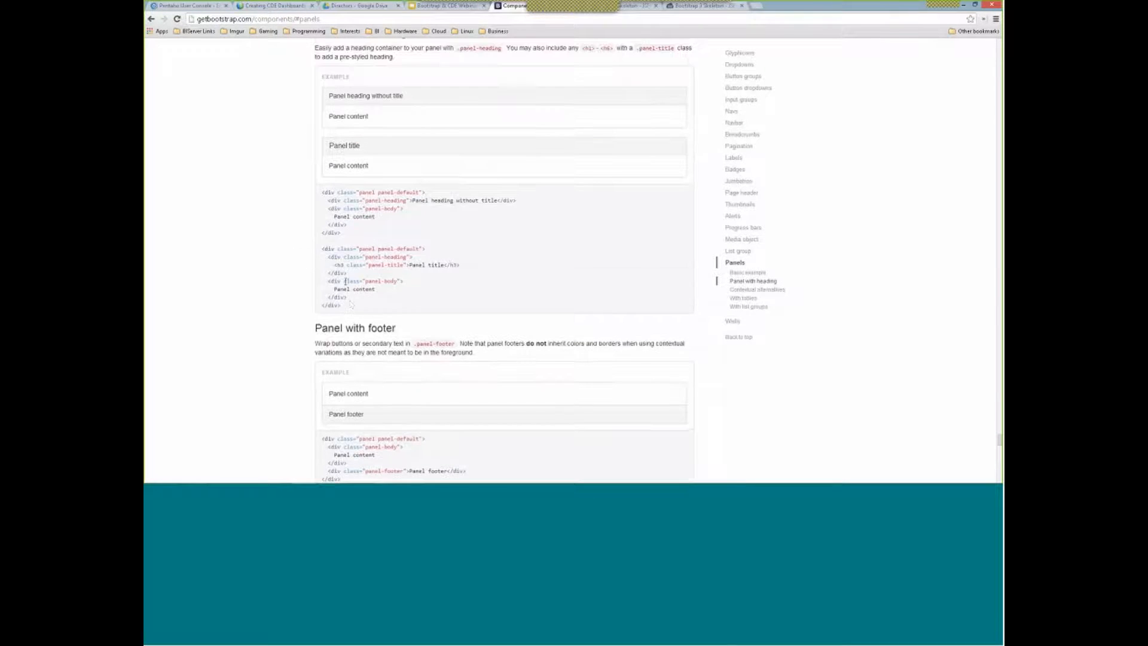
left_click_drag(341, 305, 320, 192)
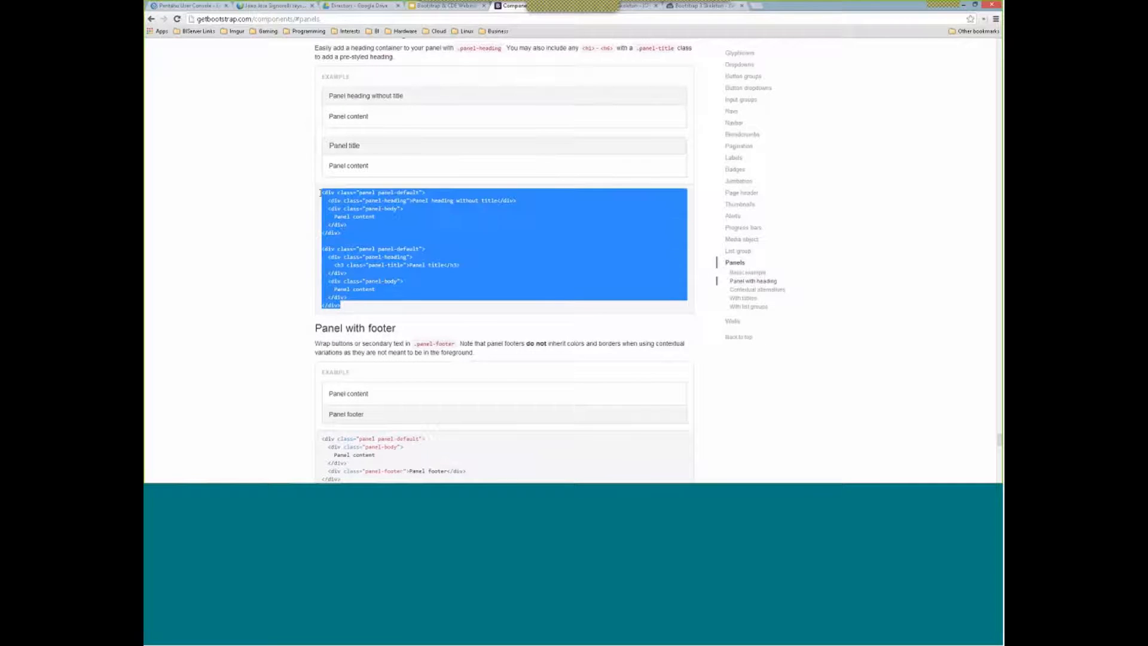
left_click(377, 229)
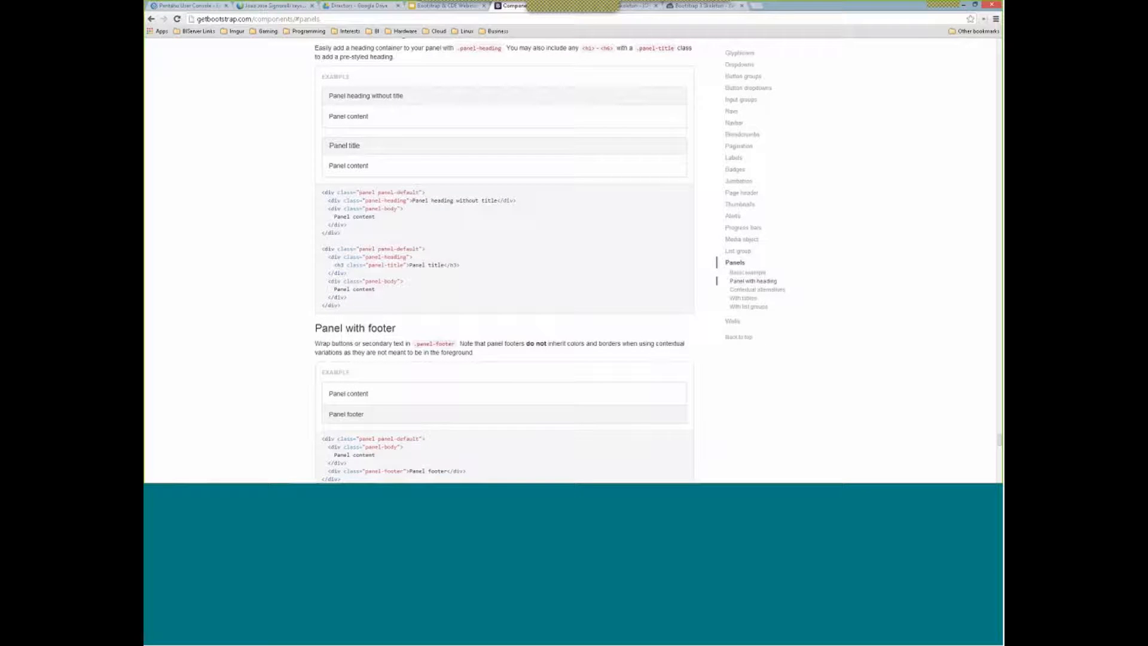
Switch to the panel example in JSFiddle and widen the code area to show the HTML beside the result
left_click(628, 7)
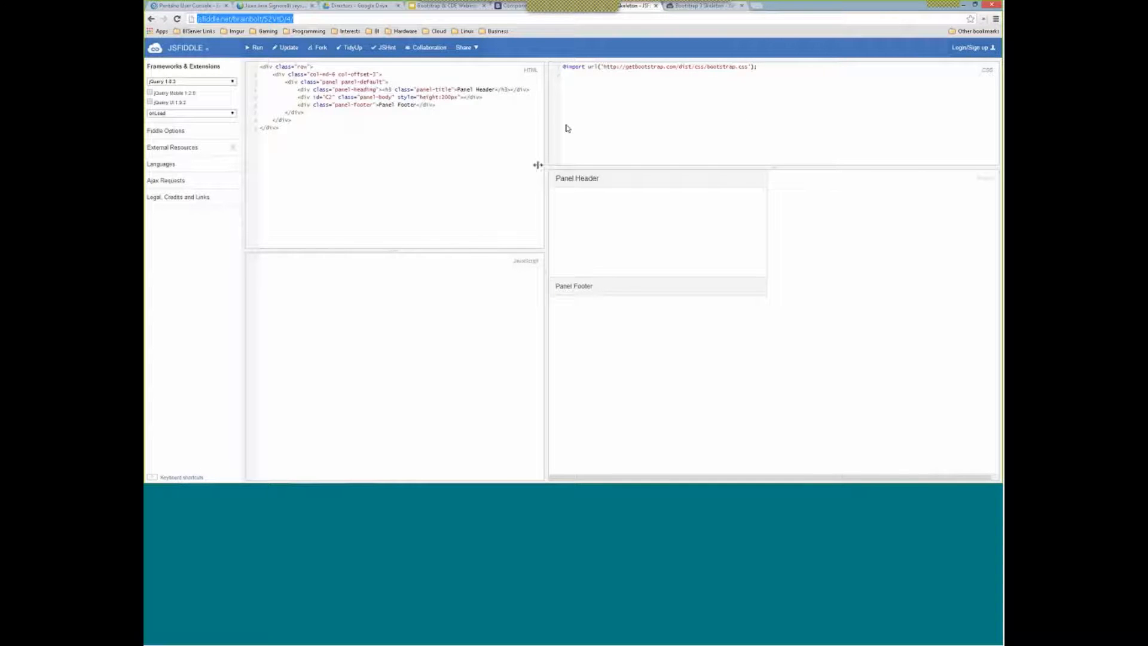
left_click_drag(546, 162, 525, 162)
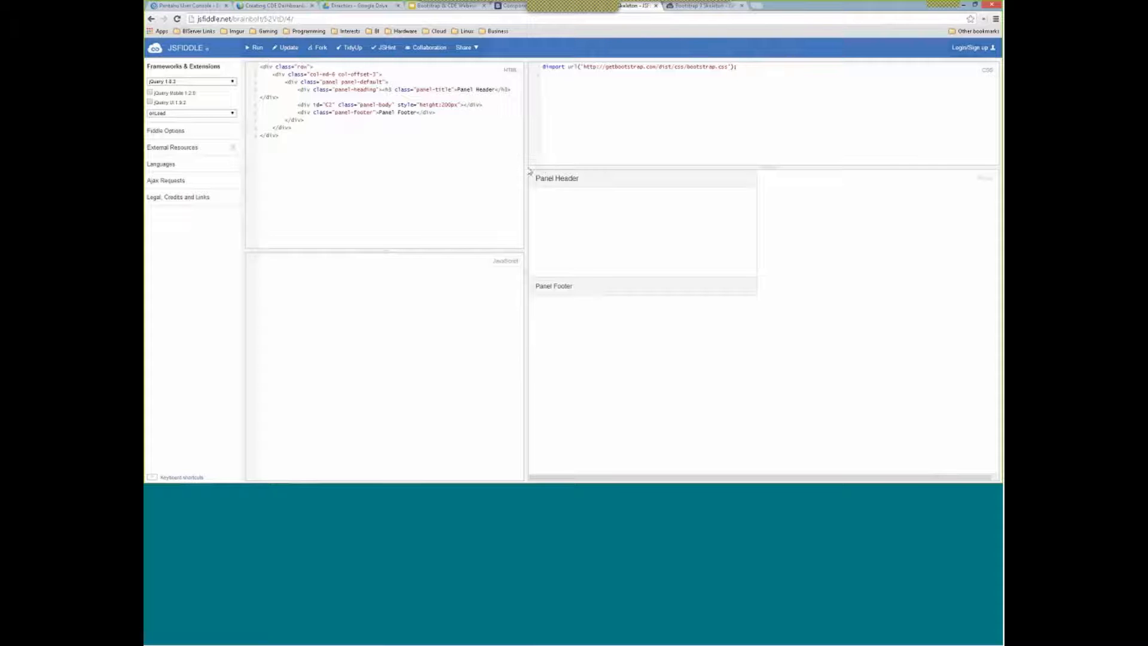
left_click_drag(526, 167, 584, 169)
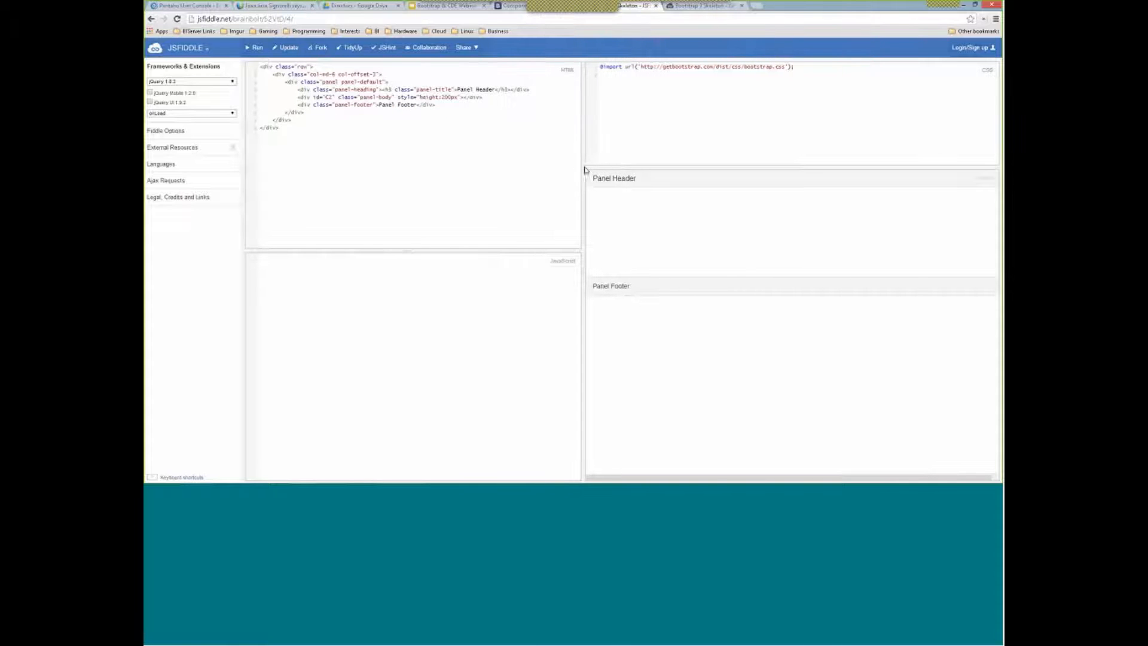
Examine the rendered panel against its row, column and panel HTML in JSFiddle, widening the code area further
left_click_drag(584, 170, 591, 170)
left_click(304, 126)
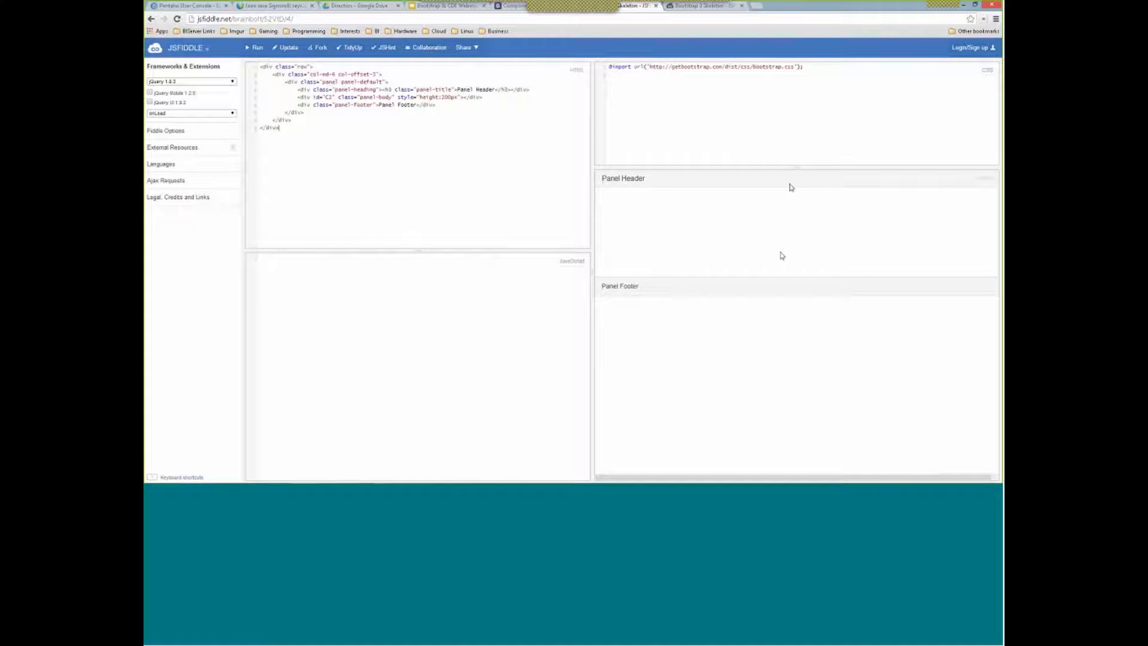
left_click_drag(618, 196, 704, 285)
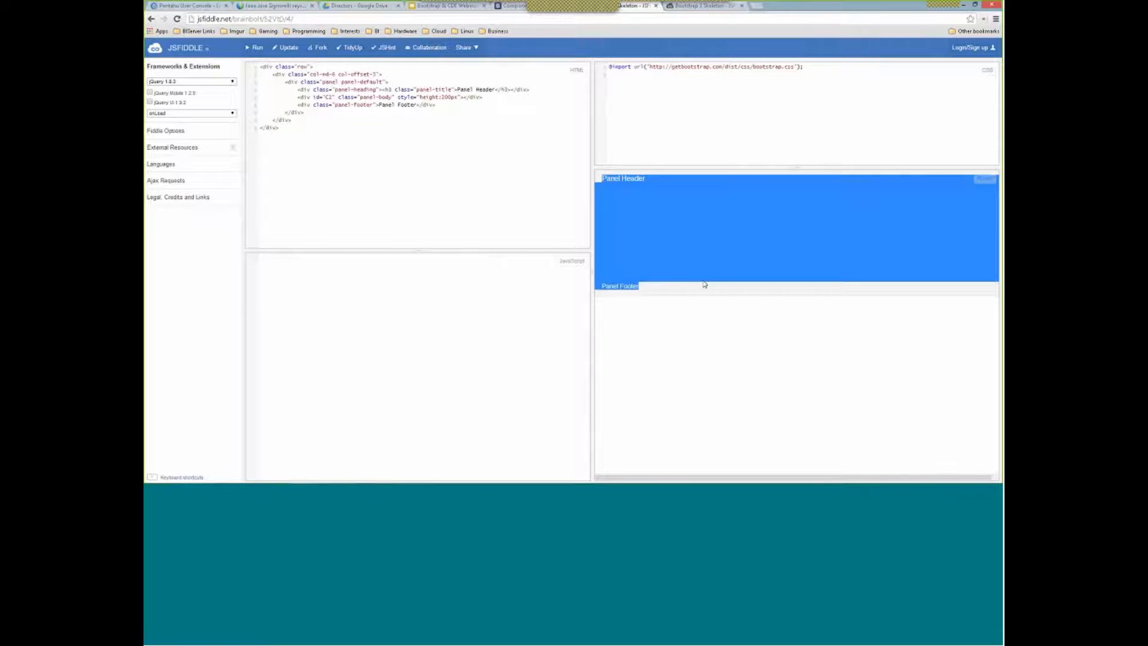
left_click(653, 188)
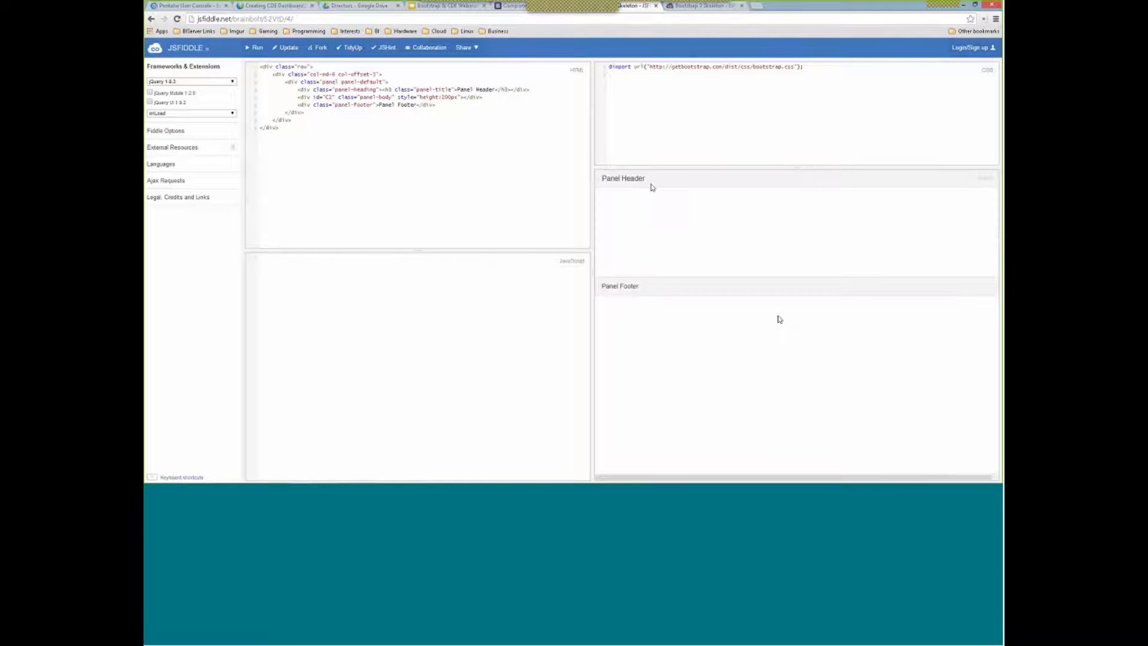
left_click_drag(295, 128, 253, 66)
left_click(340, 97)
left_click_drag(592, 142, 622, 158)
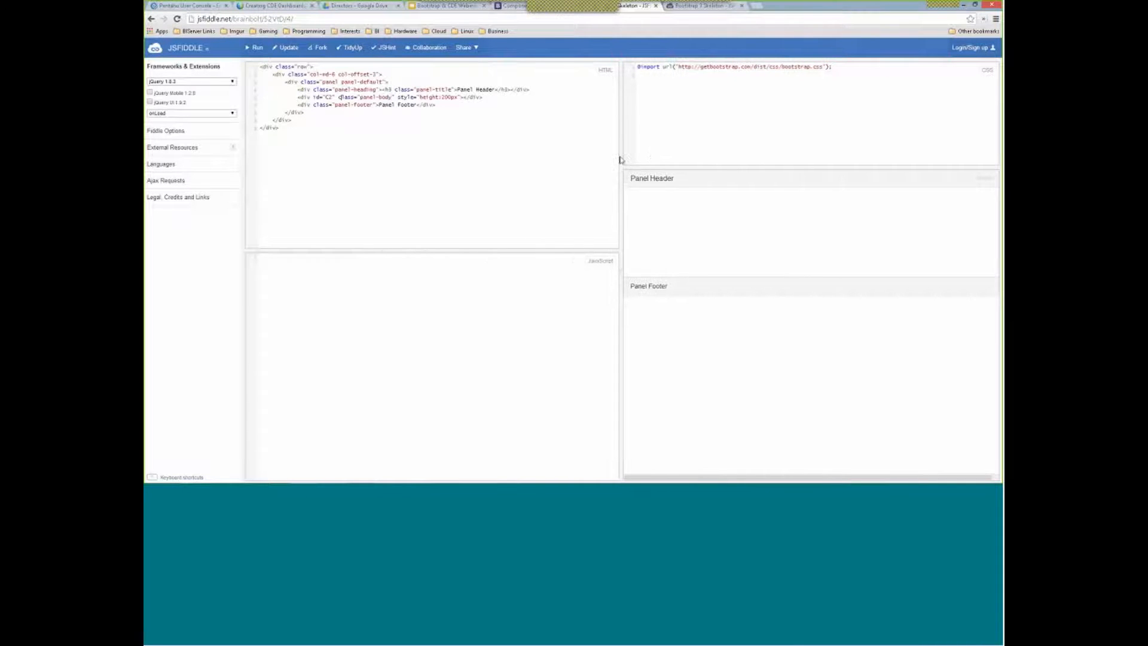
Copy the whole "panel panel-default" div block, without the surrounding row and column divs
left_click_drag(294, 111, 285, 84)
key("ctrl+c")
left_click(314, 116)
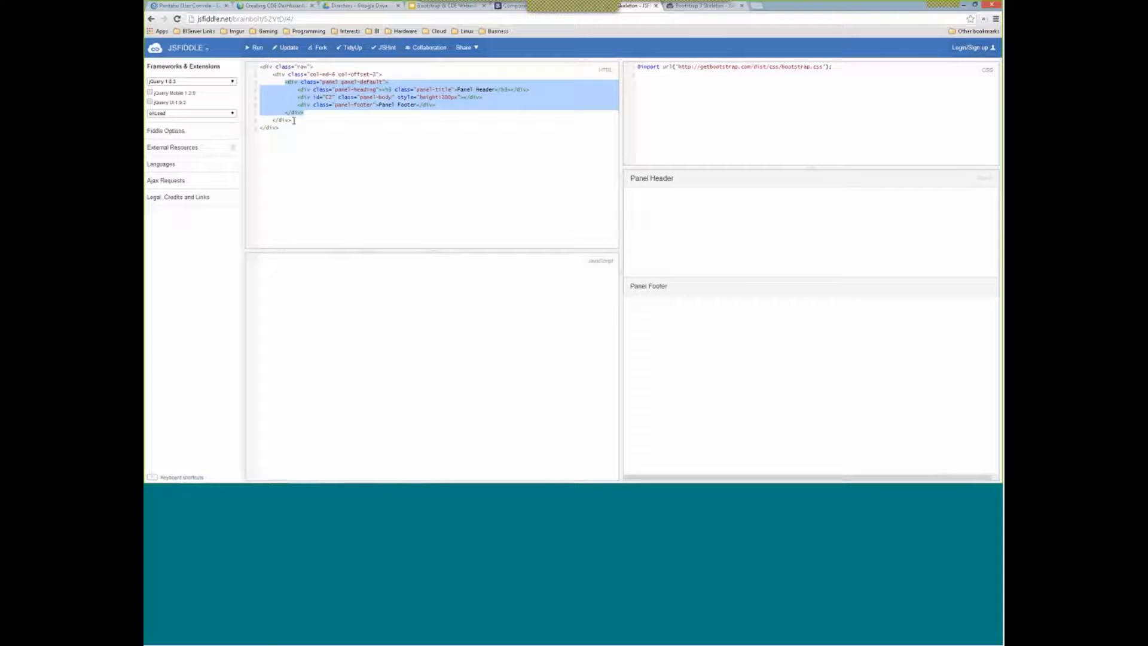
Switch to the Pentaho Template dashboard, add an Html element inside the first column and paste the copied panel markup as its HTML
left_click(189, 6)
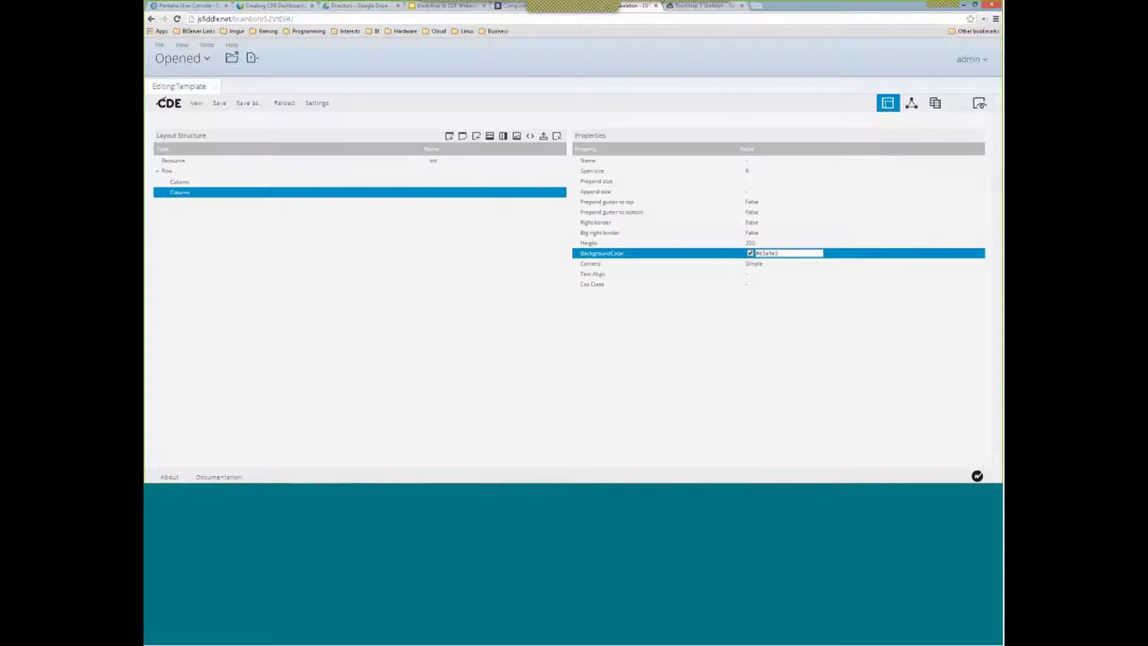
left_click(189, 183)
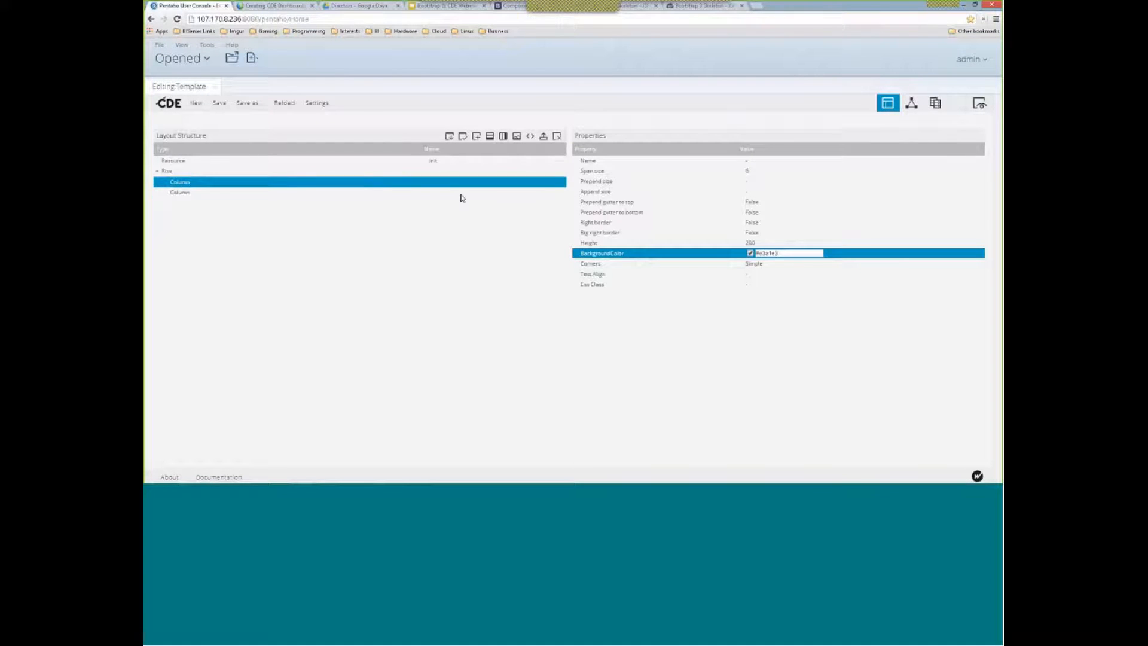
left_click(531, 137)
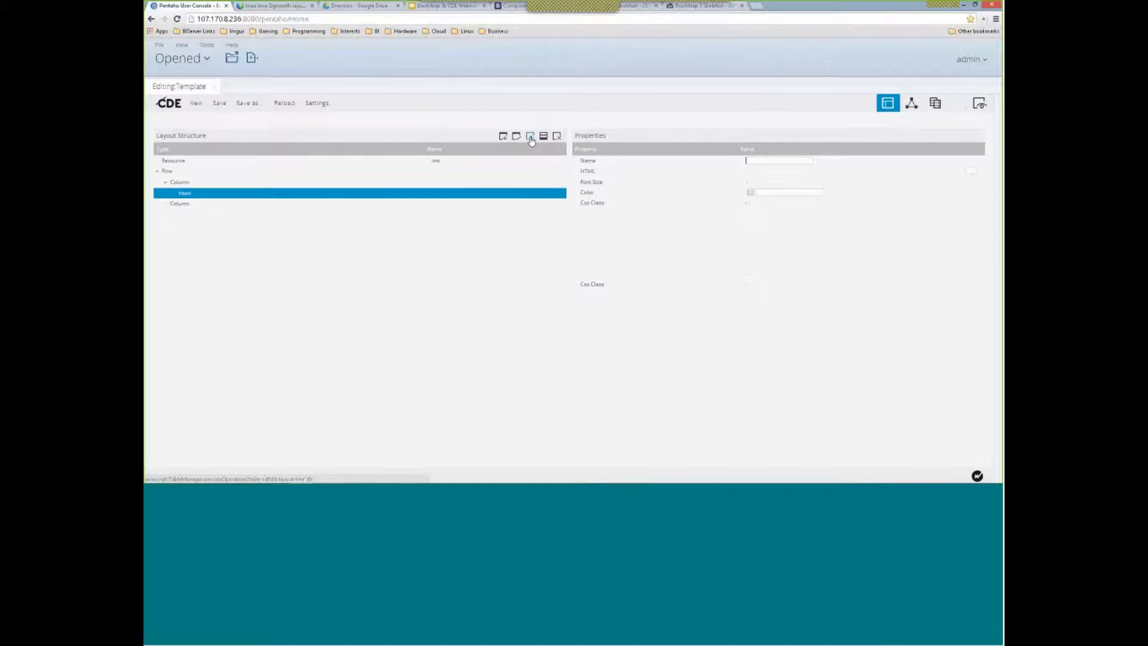
left_click(957, 175)
left_click(971, 171)
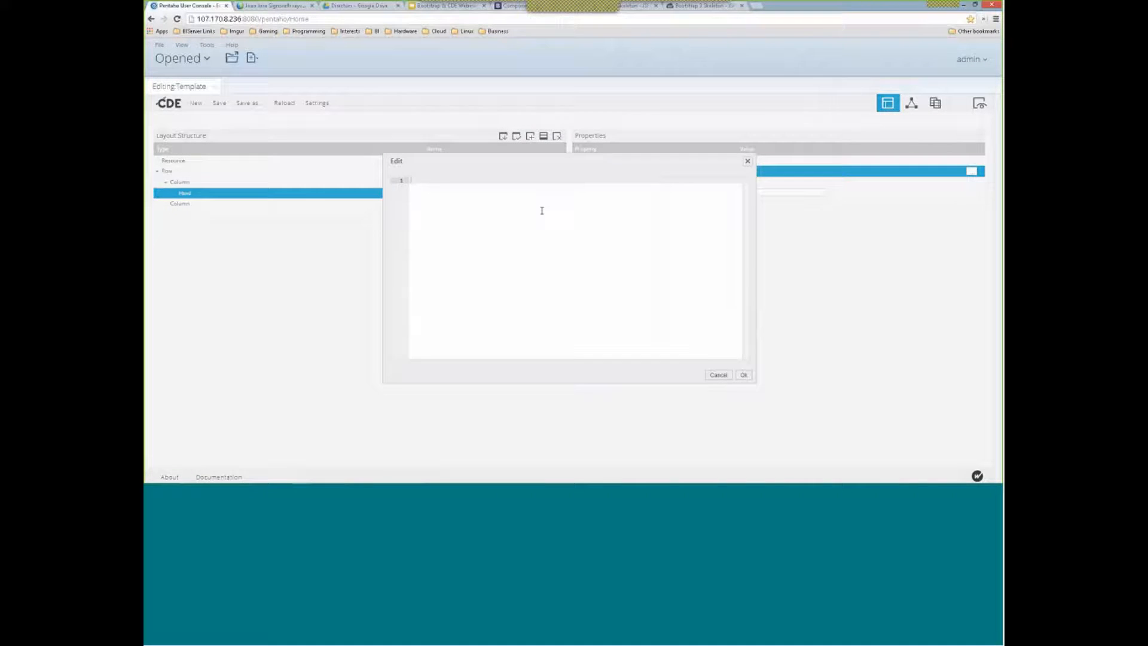
key("ctrl+v")
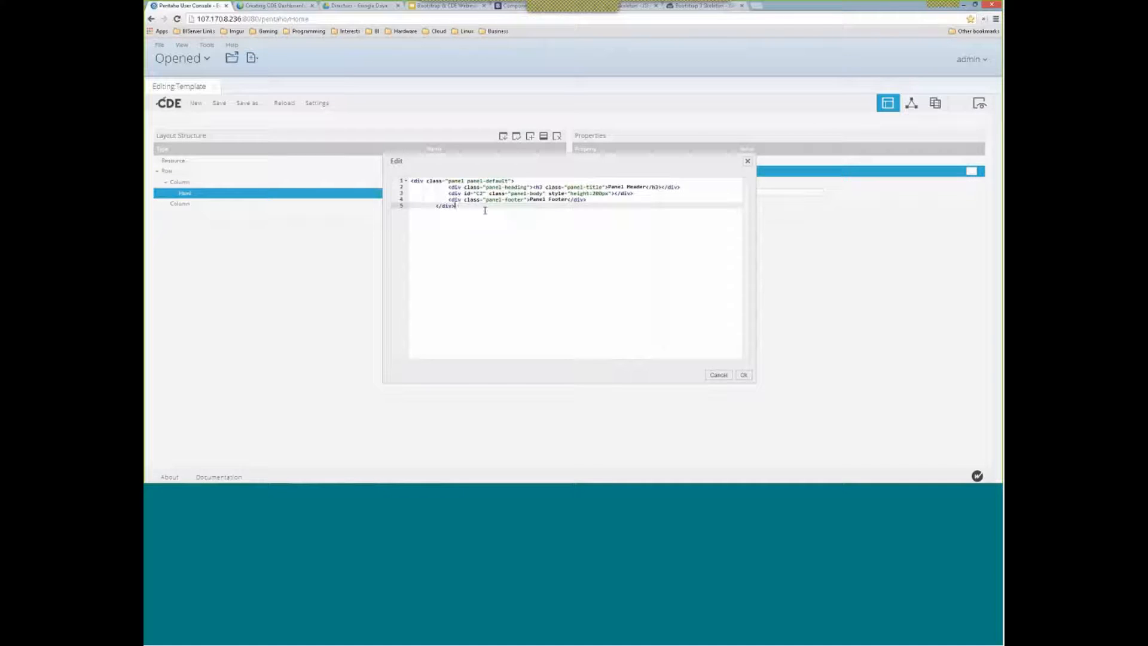
Outdent the pasted panel markup two levels, copy the cleaned code and accept the HTML edit
left_click_drag(482, 207, 396, 188)
key("shift+Tab")
key("shift+Tab")
left_click(463, 209)
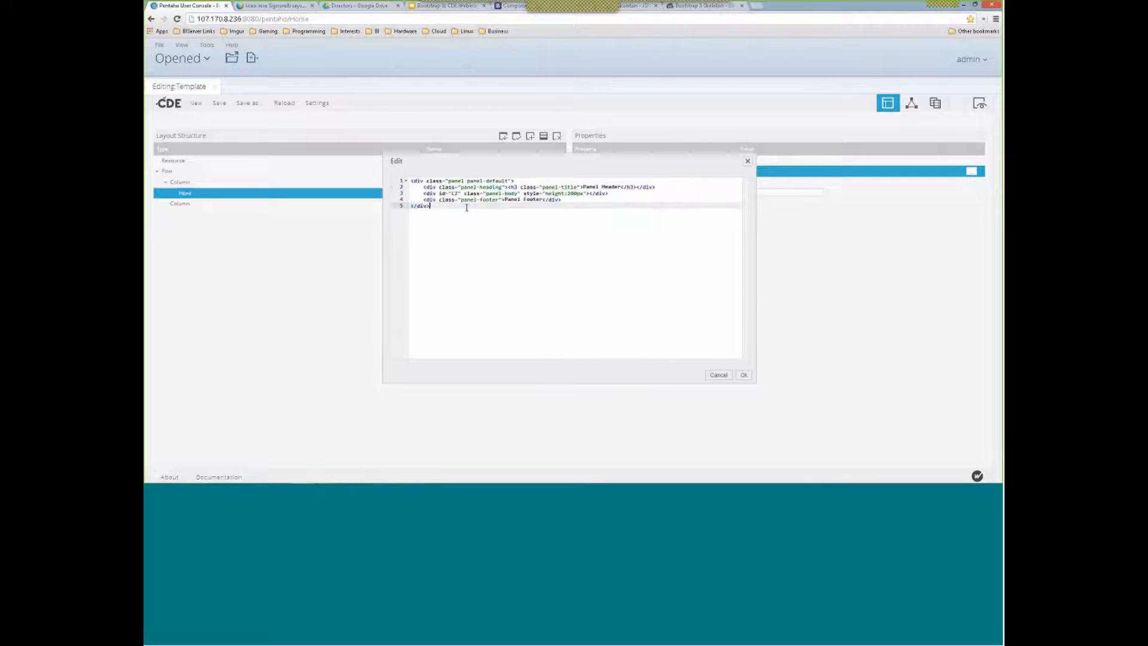
key("ctrl+a")
key("ctrl+c")
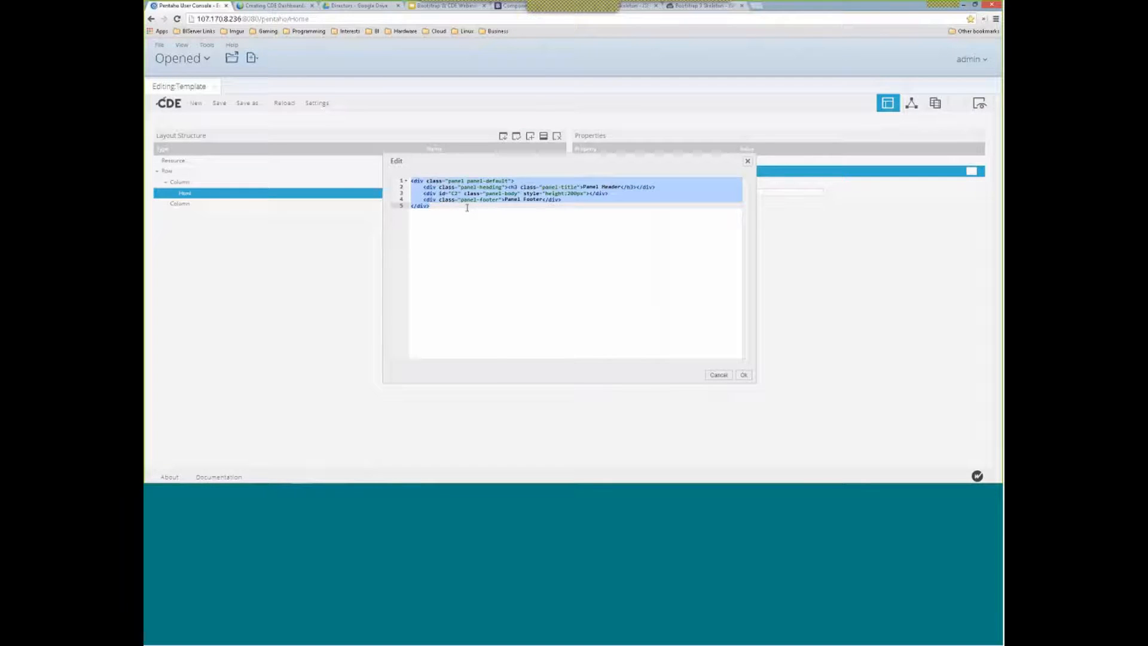
left_click(744, 375)
Save the dashboard and preview the panel in the first column
left_click(218, 103)
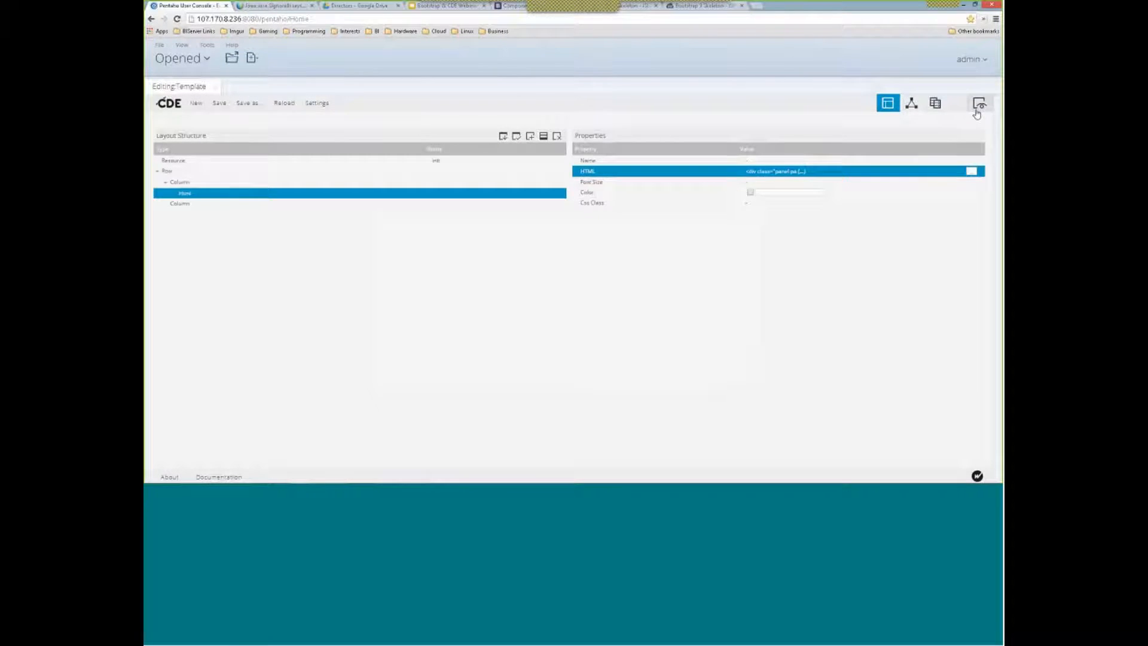
left_click(978, 103)
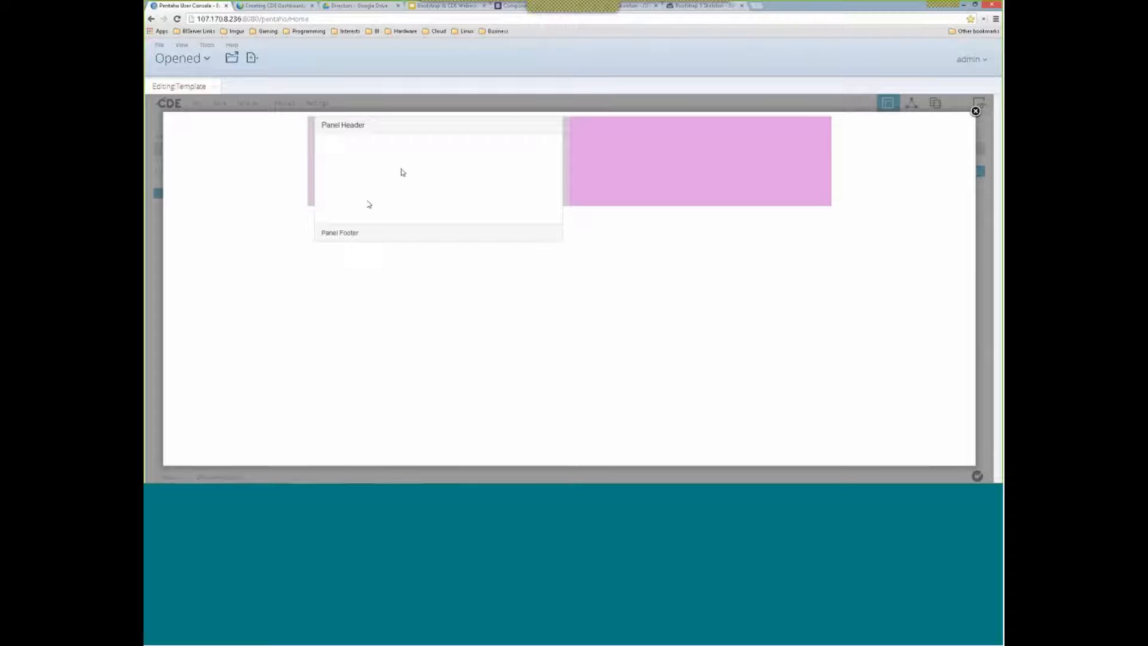
left_click(974, 112)
Clear the background color and height of both columns
left_click(225, 183)
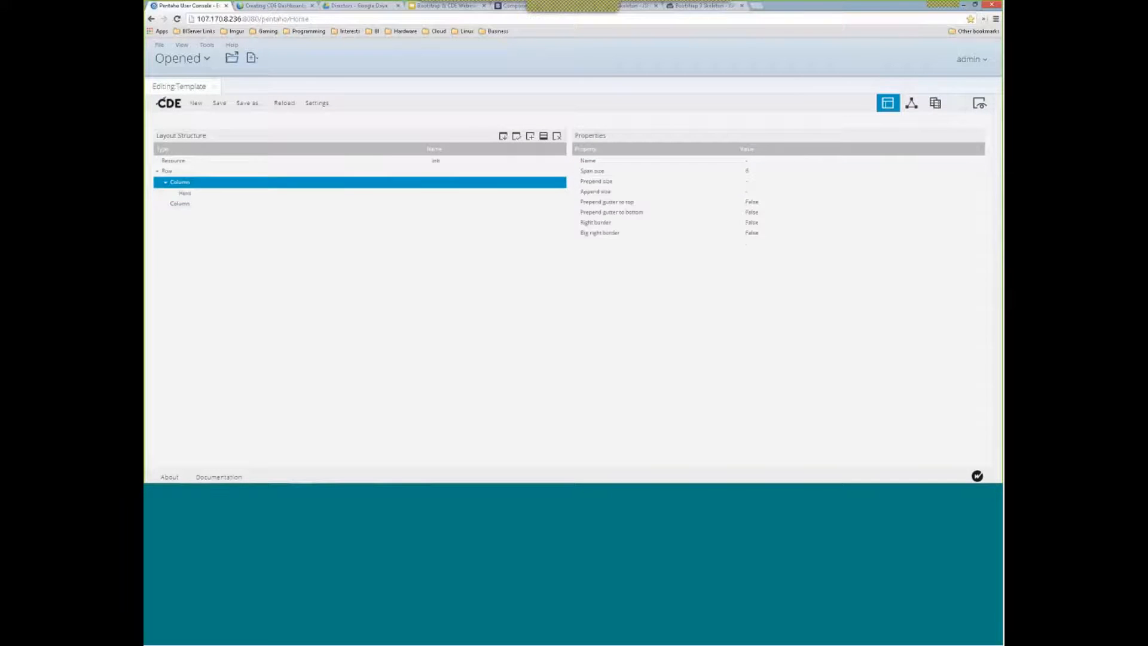
left_click(751, 253)
left_click(751, 243)
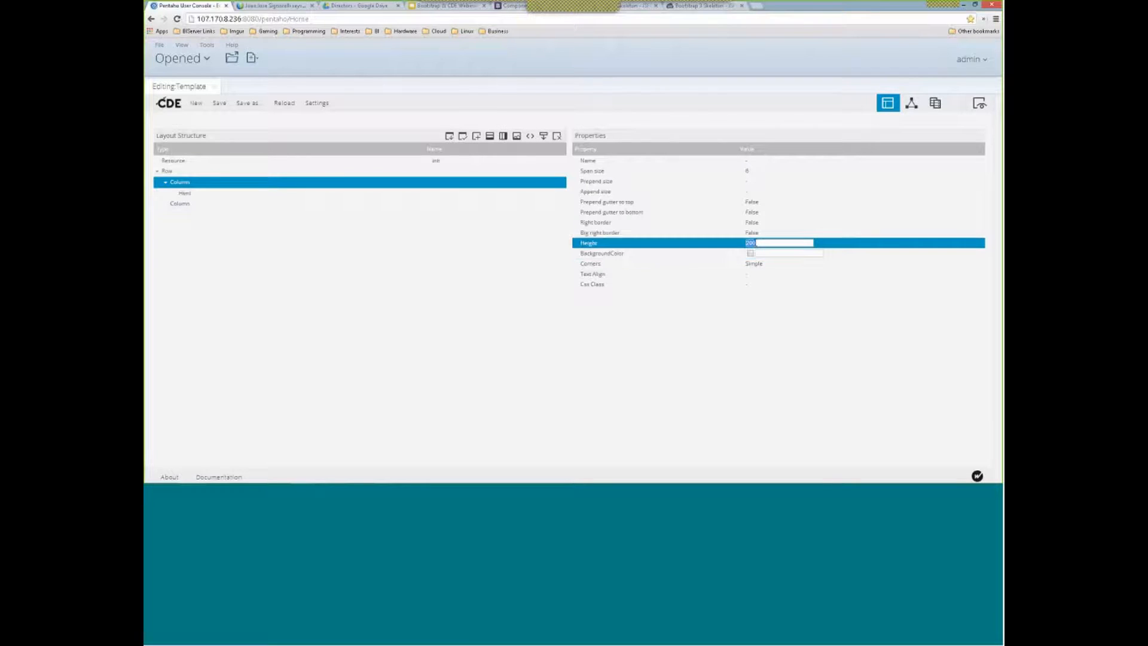
left_click(186, 204)
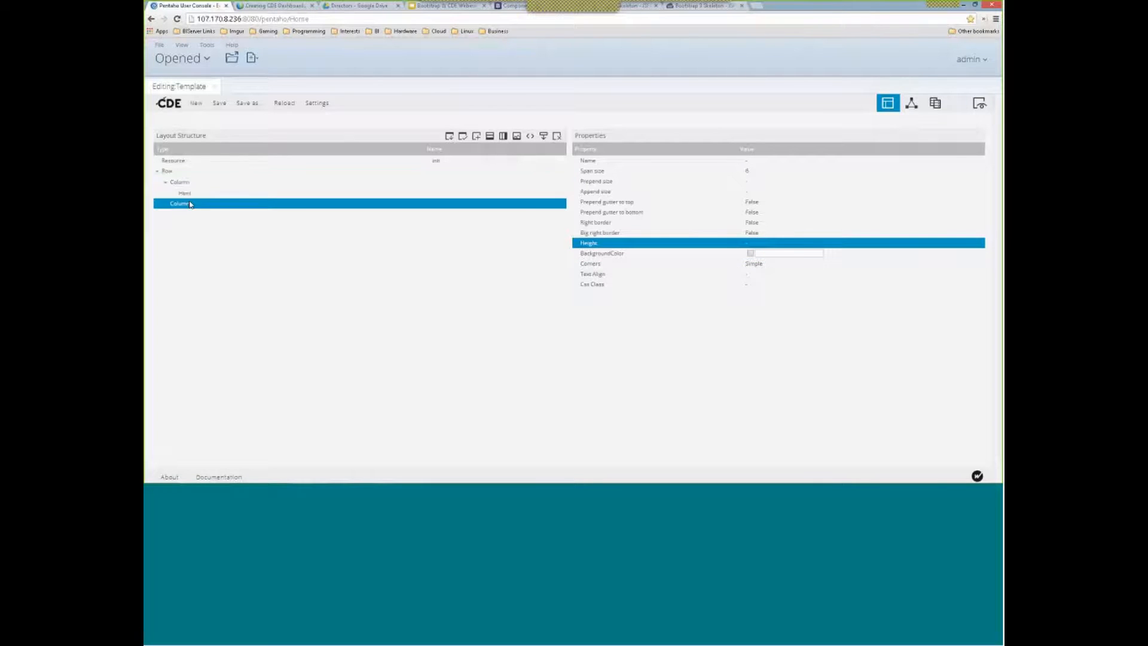
left_click(751, 253)
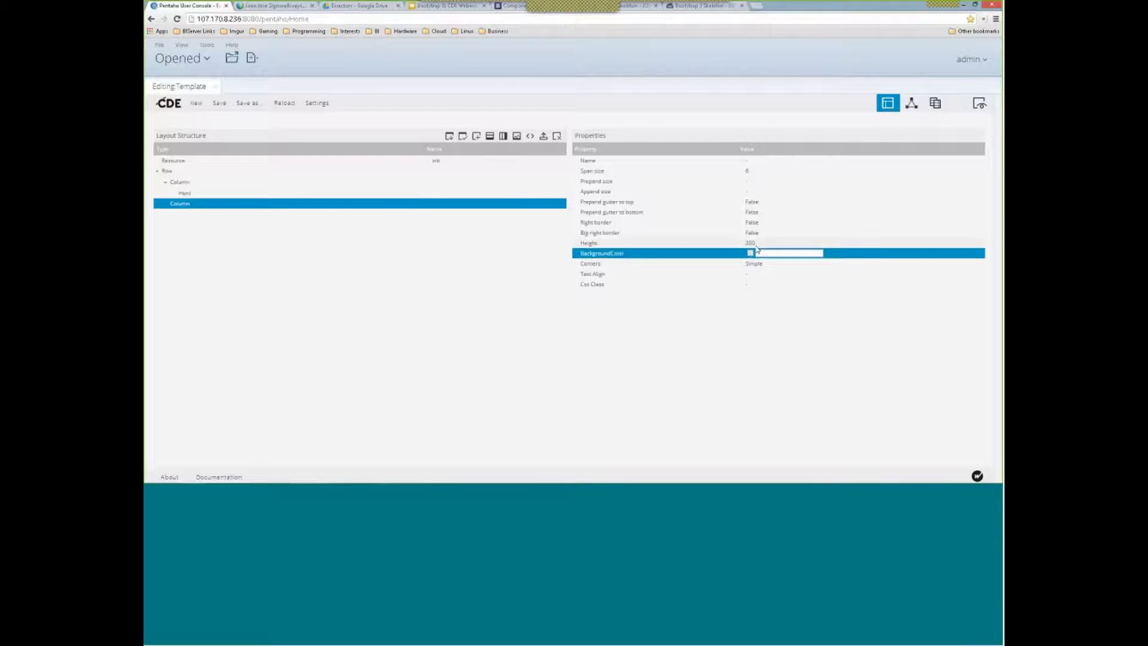
left_click(752, 244)
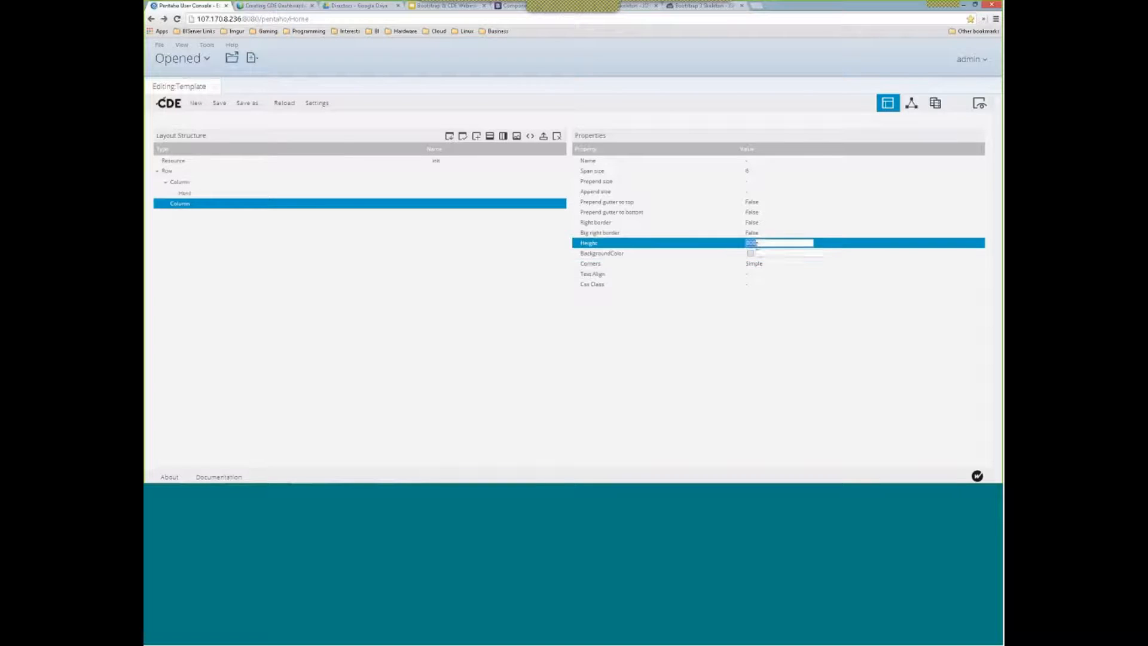
left_click(189, 183)
left_click(191, 193)
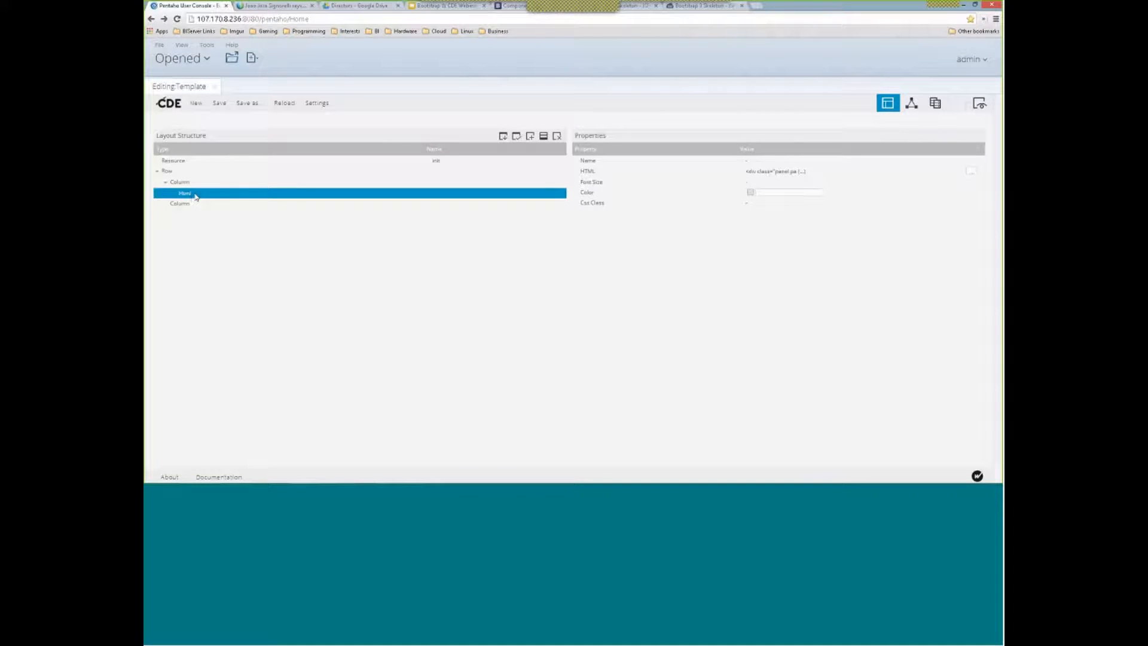
Add an Html element inside the second column, paste the same panel markup as its HTML and save the dashboard
left_click(199, 204)
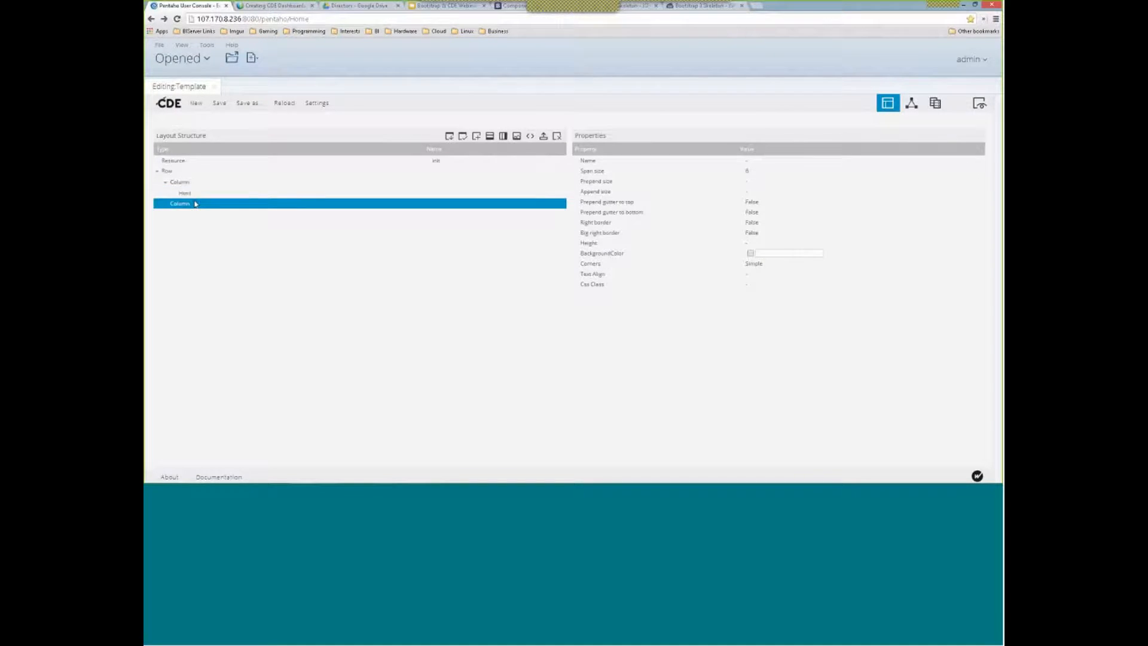
left_click(531, 137)
left_click(972, 172)
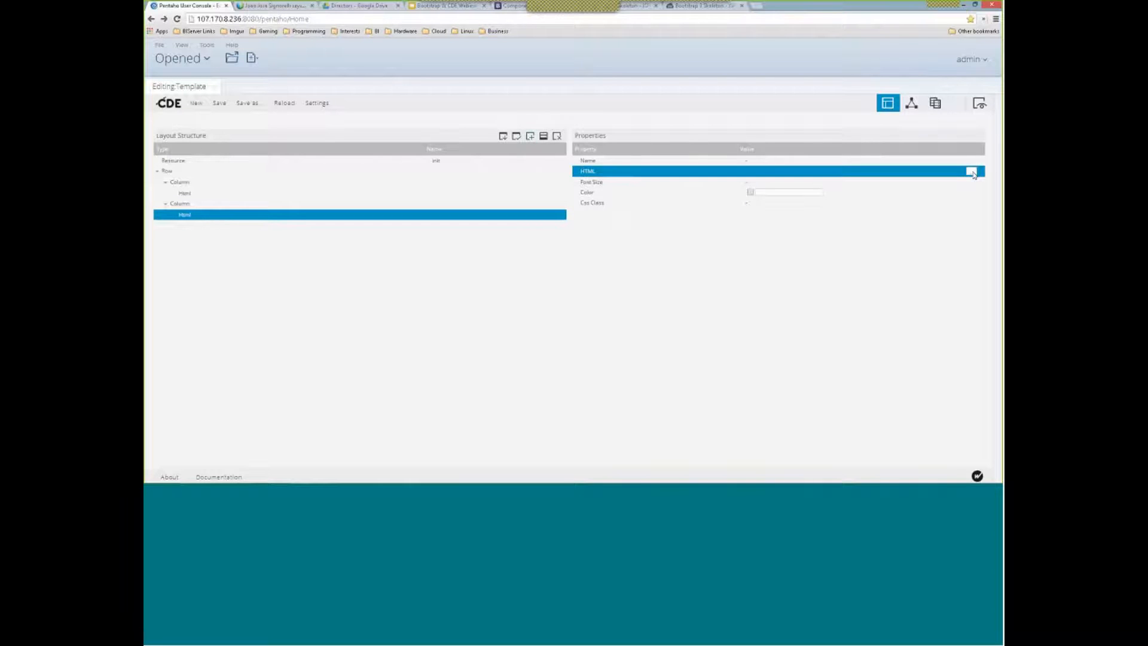
key("ctrl+v")
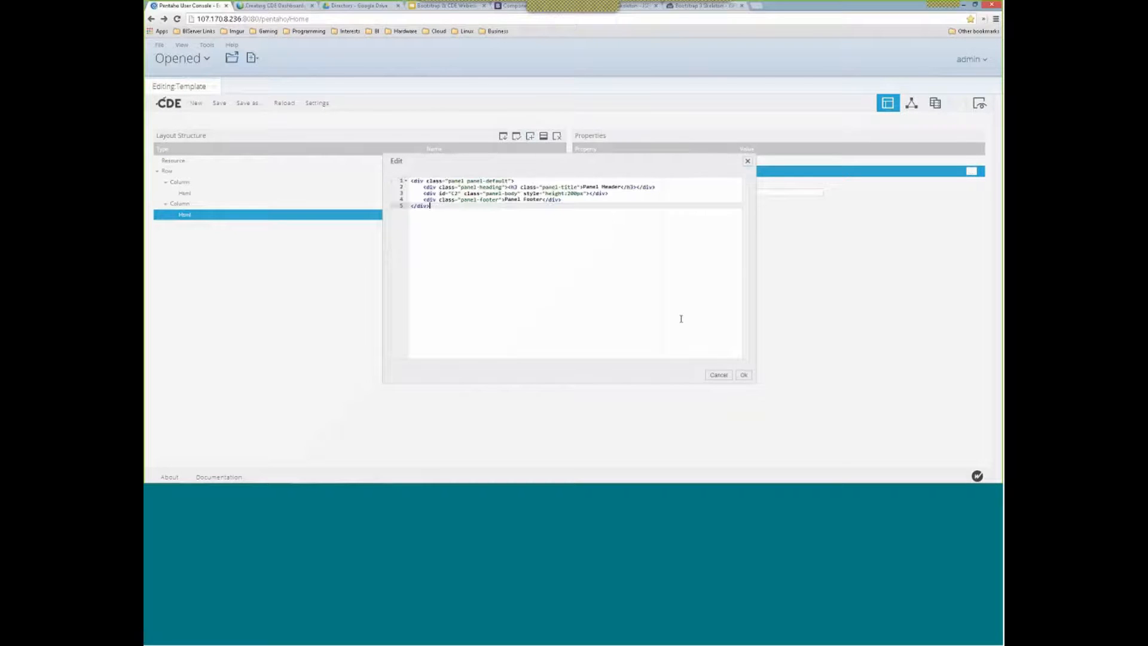
left_click(744, 375)
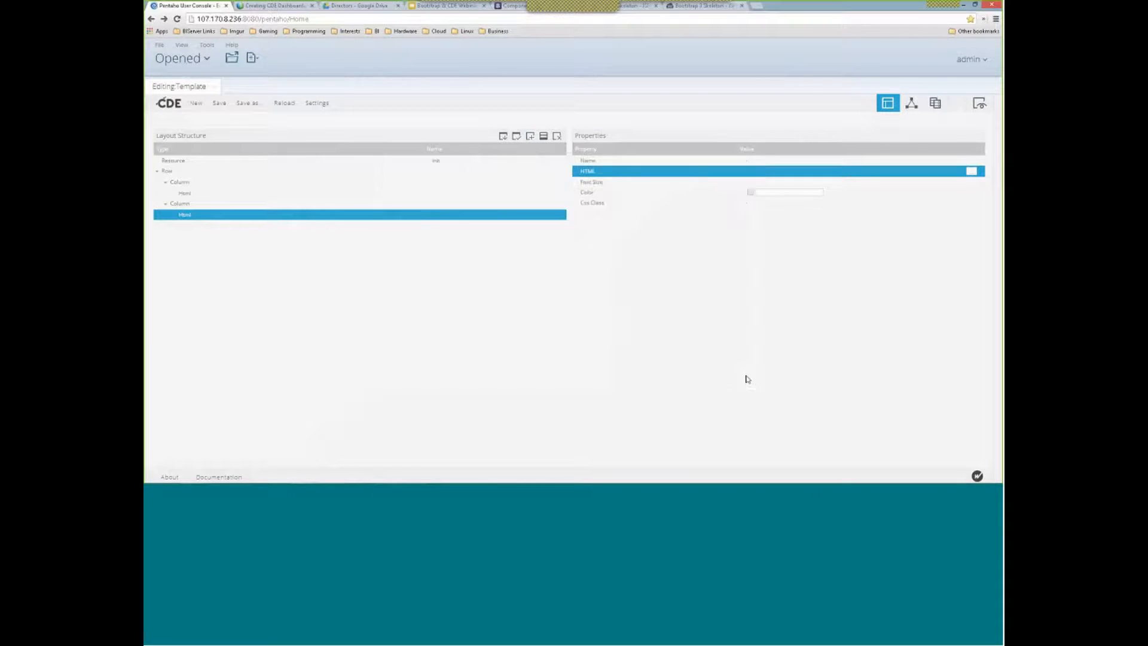
left_click(219, 104)
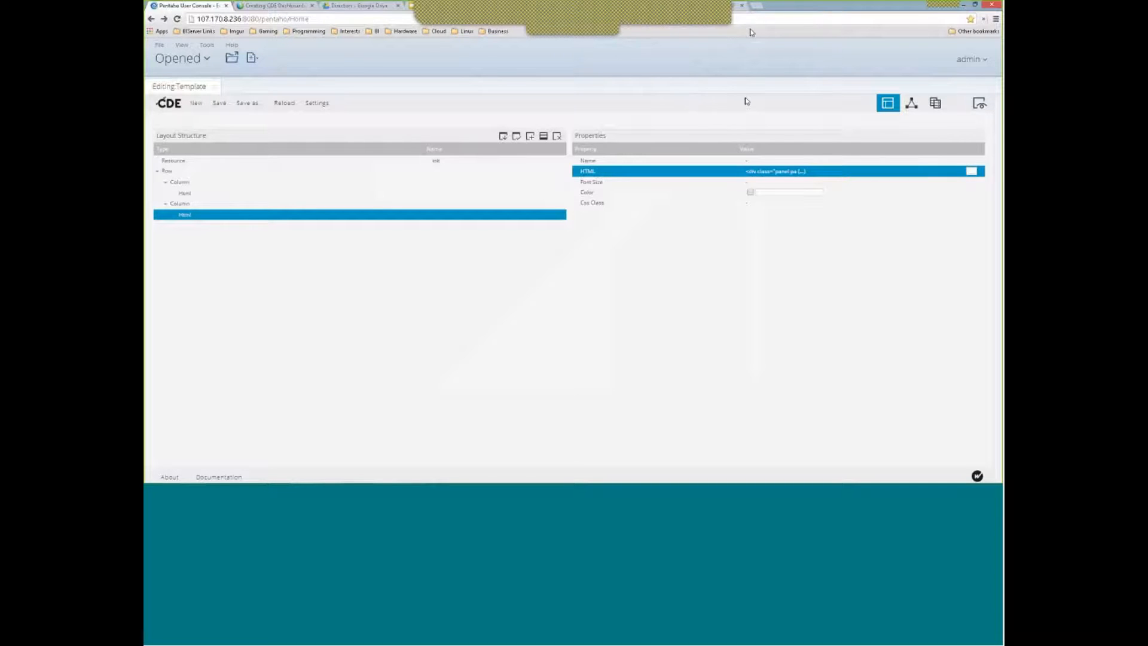
Switch to the JSFiddle panel example, replace its header text with "Customer Sales" and run it
left_click(634, 5)
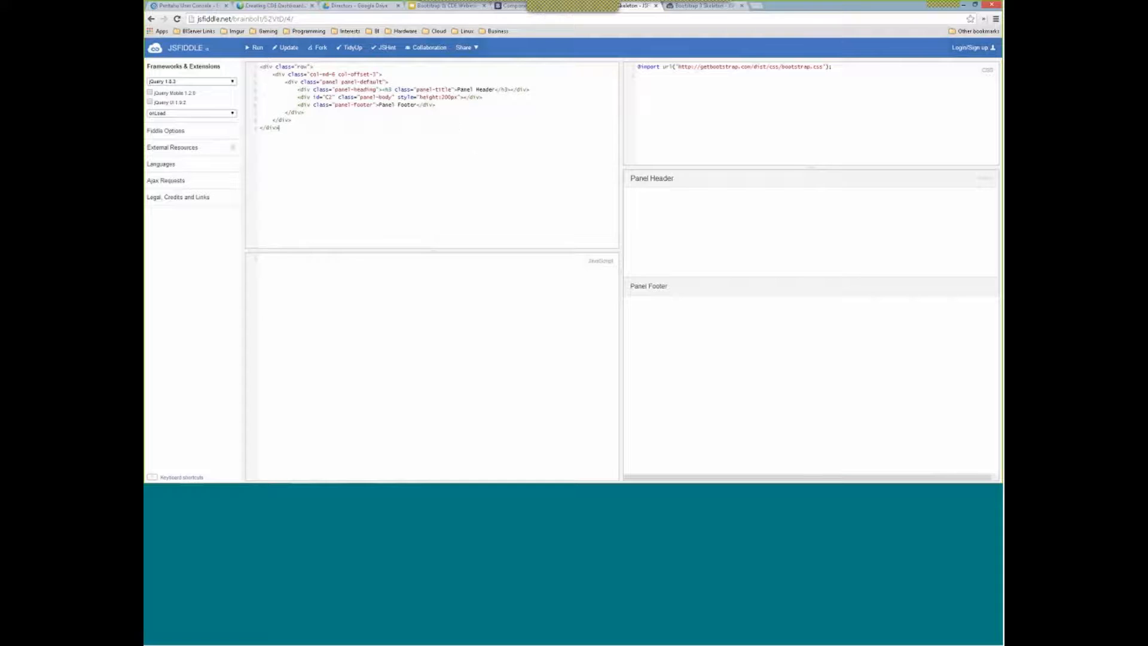
left_click_drag(496, 89, 456, 91)
type("Customer Sales")
left_click(258, 48)
Return to the Pentaho Template dashboard, save it and preview the two panels side by side
left_click(191, 6)
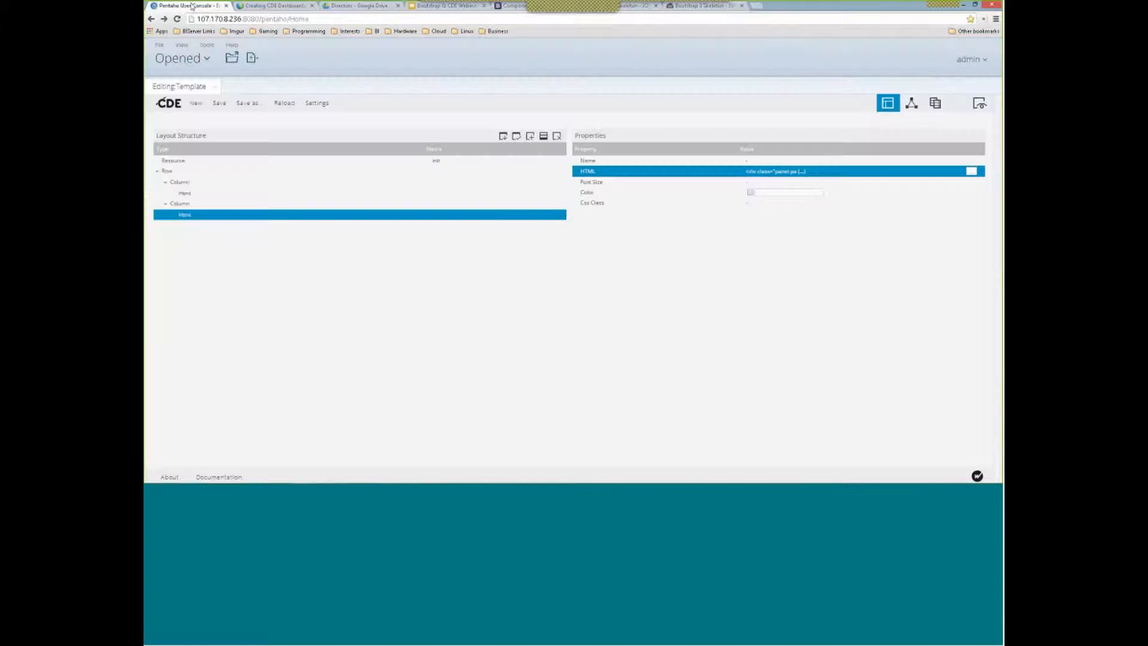
left_click(219, 103)
left_click(979, 103)
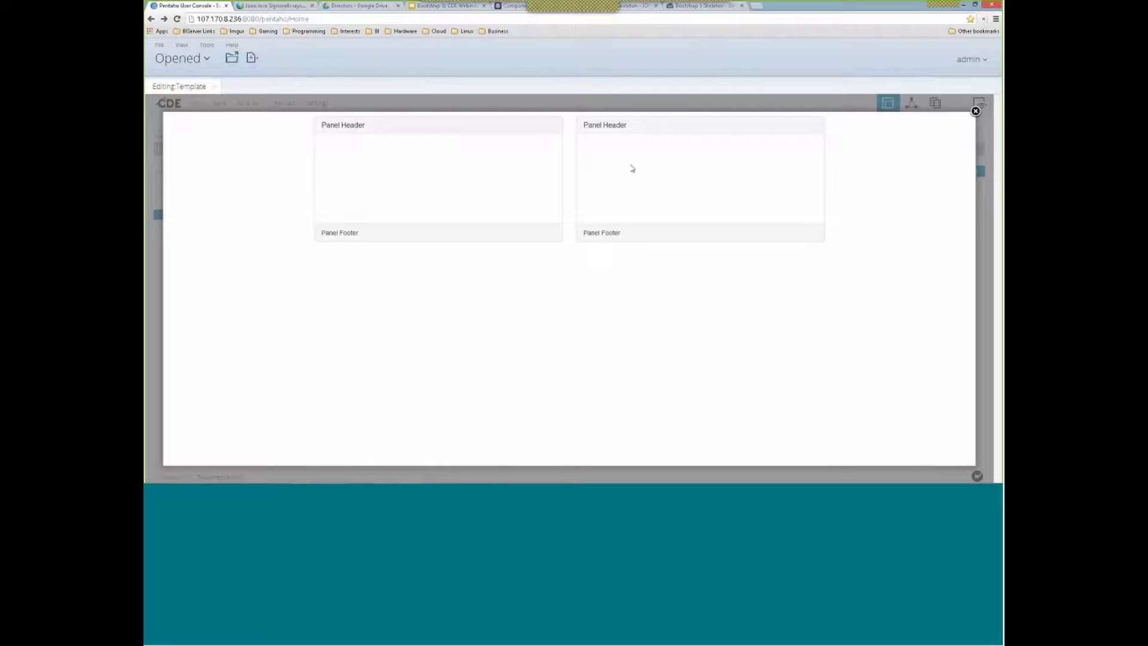
left_click(976, 110)
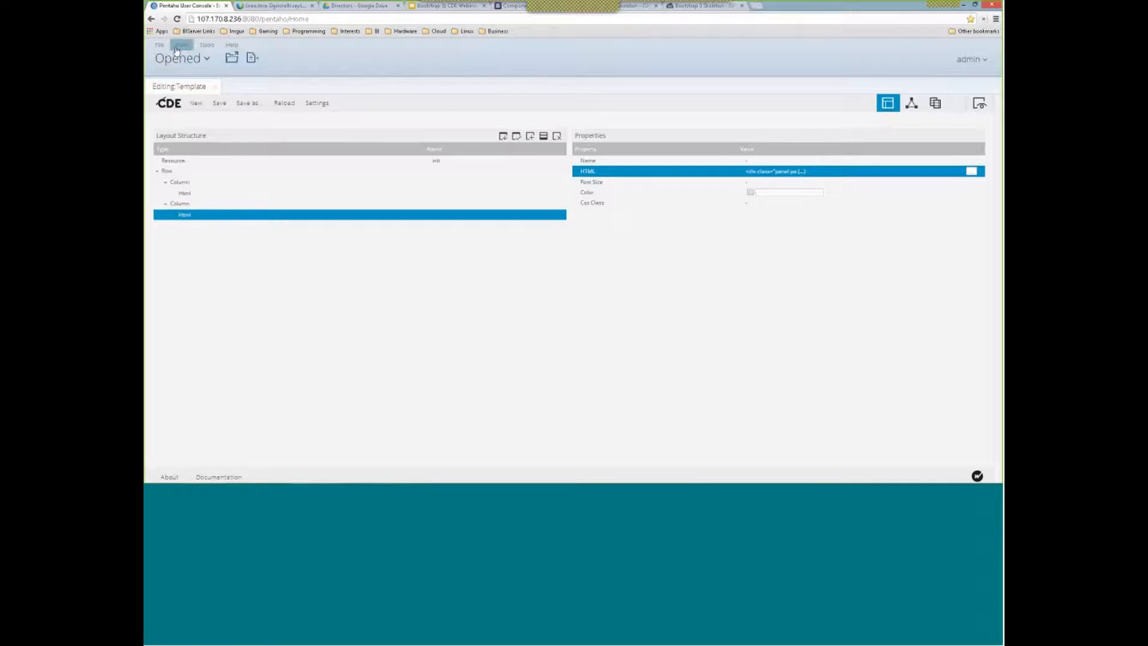
Browse to the webinar dashboards folder, refresh its file list and open Template in a new window
left_click(164, 63)
left_click(181, 117)
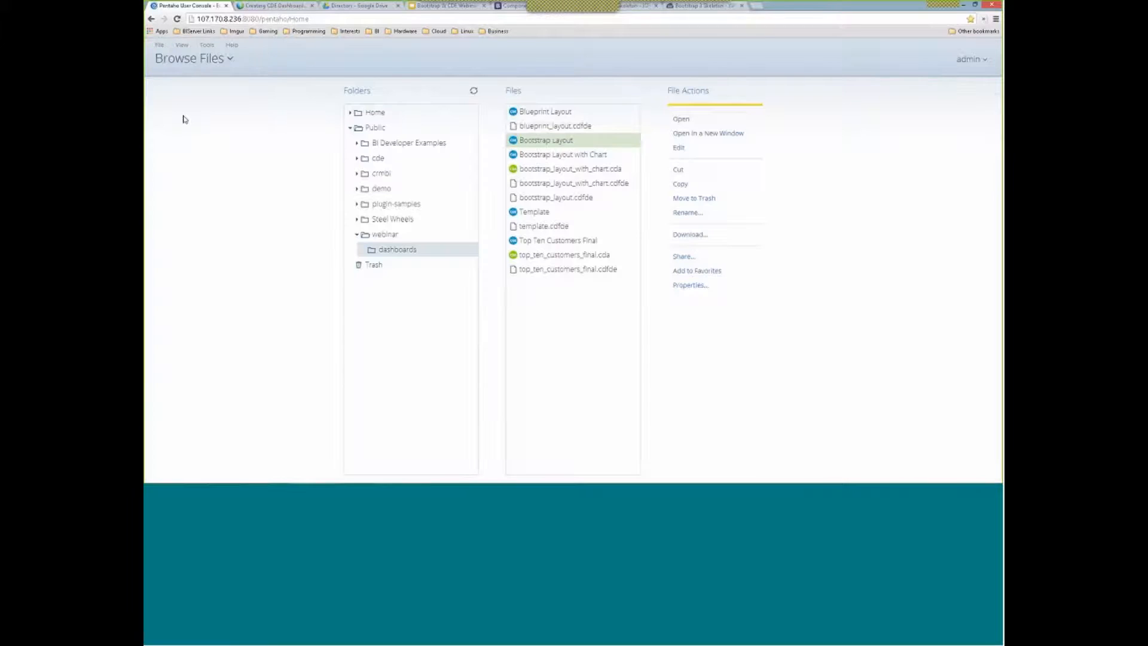
left_click(395, 238)
left_click(397, 250)
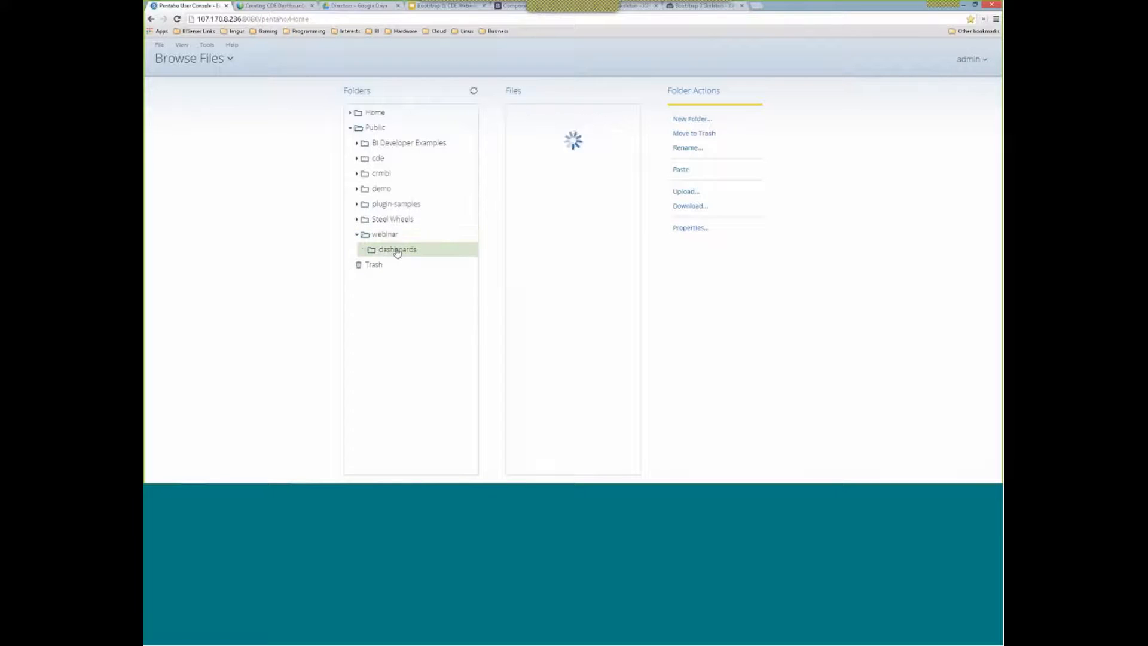
left_click(535, 212)
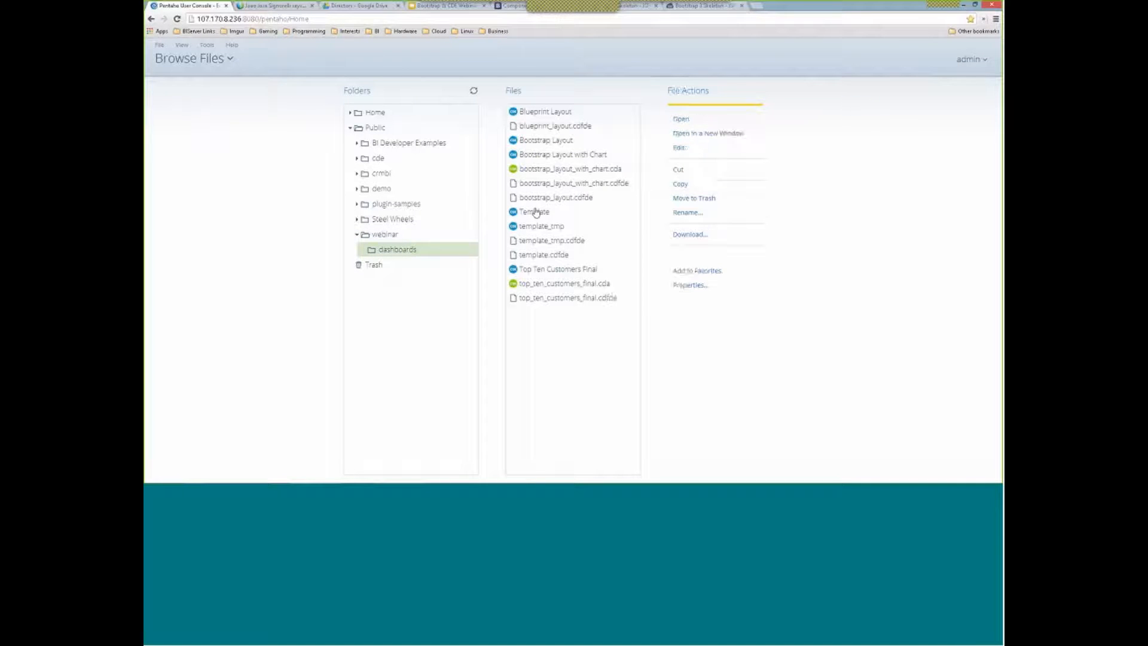
left_click(704, 136)
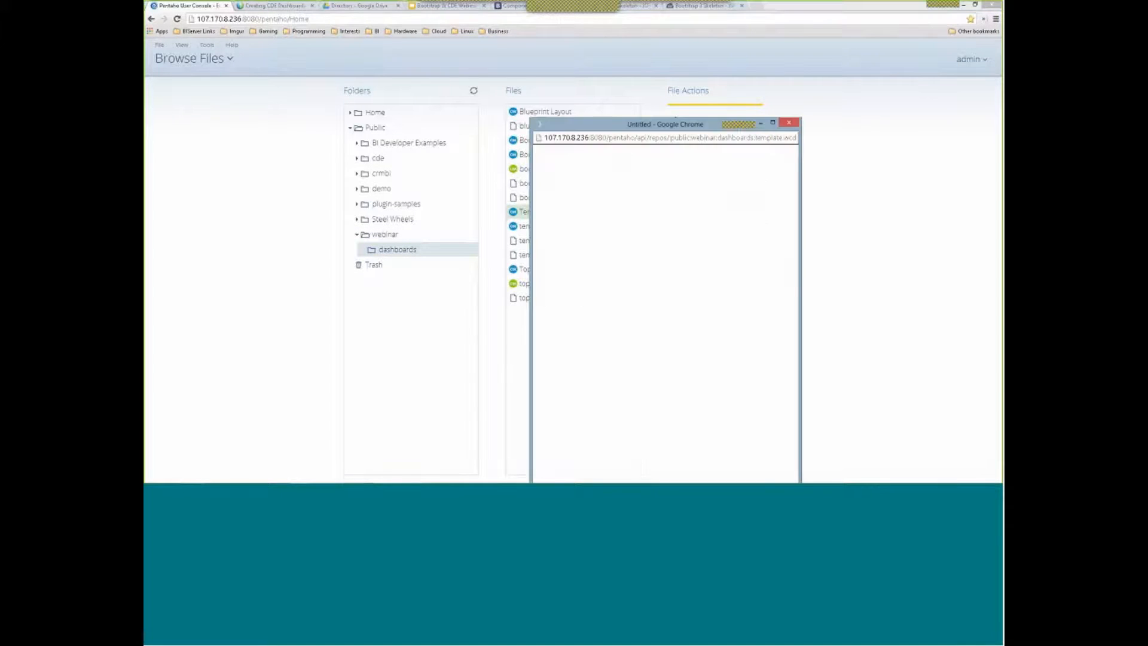
Maximize the Template dashboard window and restore it to narrow size to compare how the two panels are arranged
double_click(689, 126)
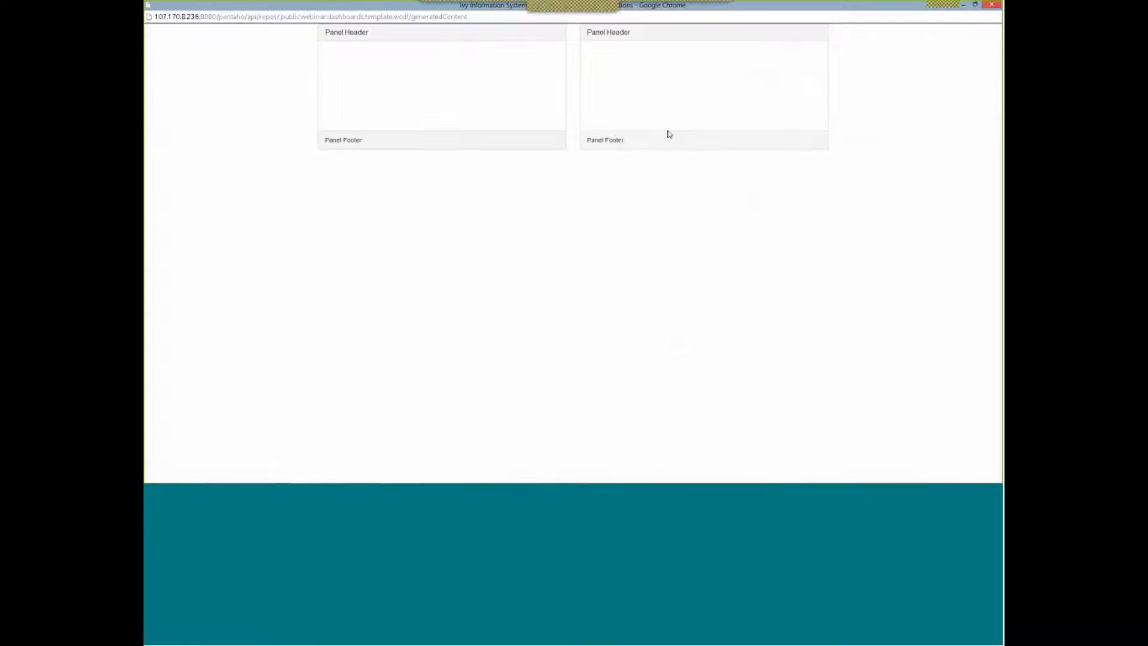
double_click(836, 9)
left_click_drag(699, 130, 667, 65)
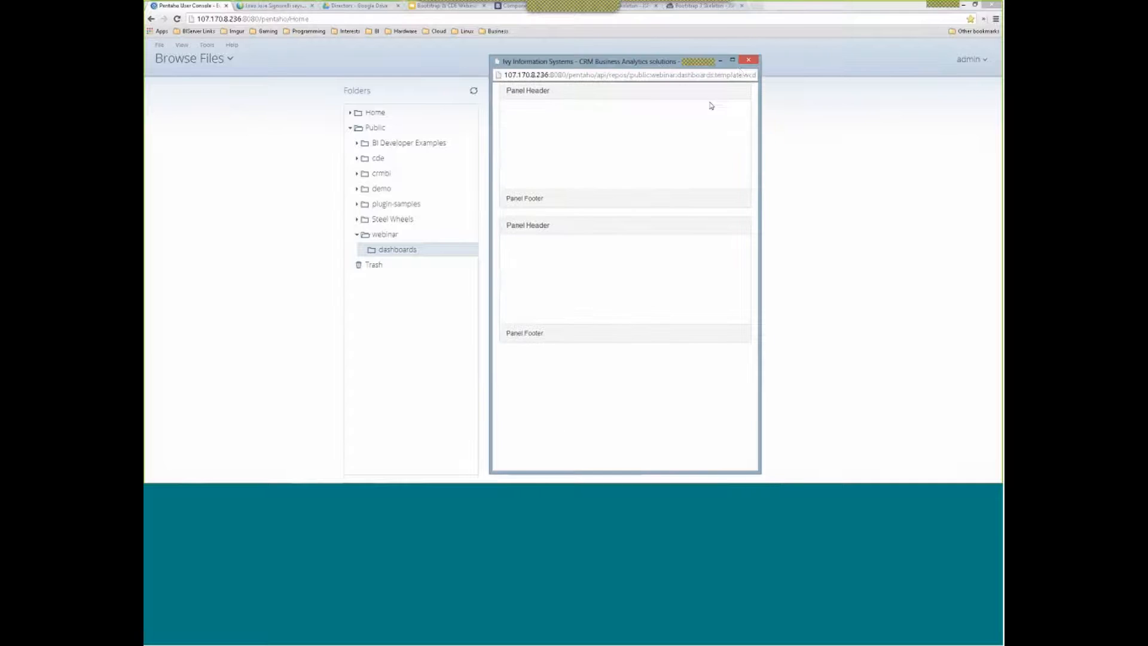
Close the separate Template dashboard window and go back to the Template dashboard opened for editing
left_click(749, 58)
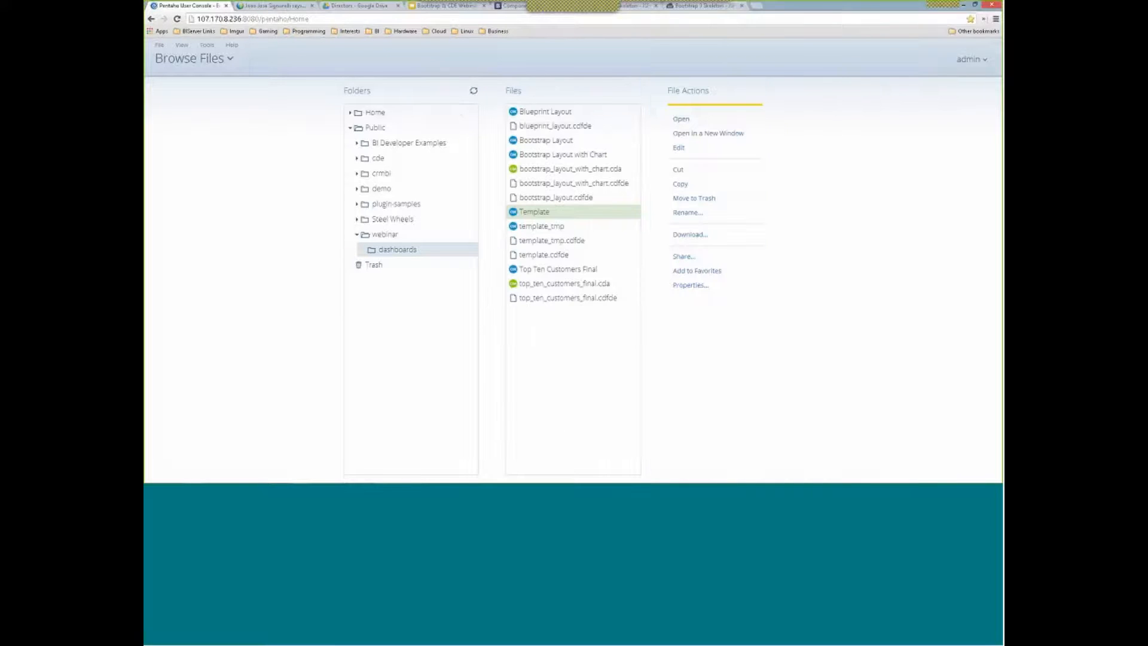
left_click(186, 59)
left_click(179, 99)
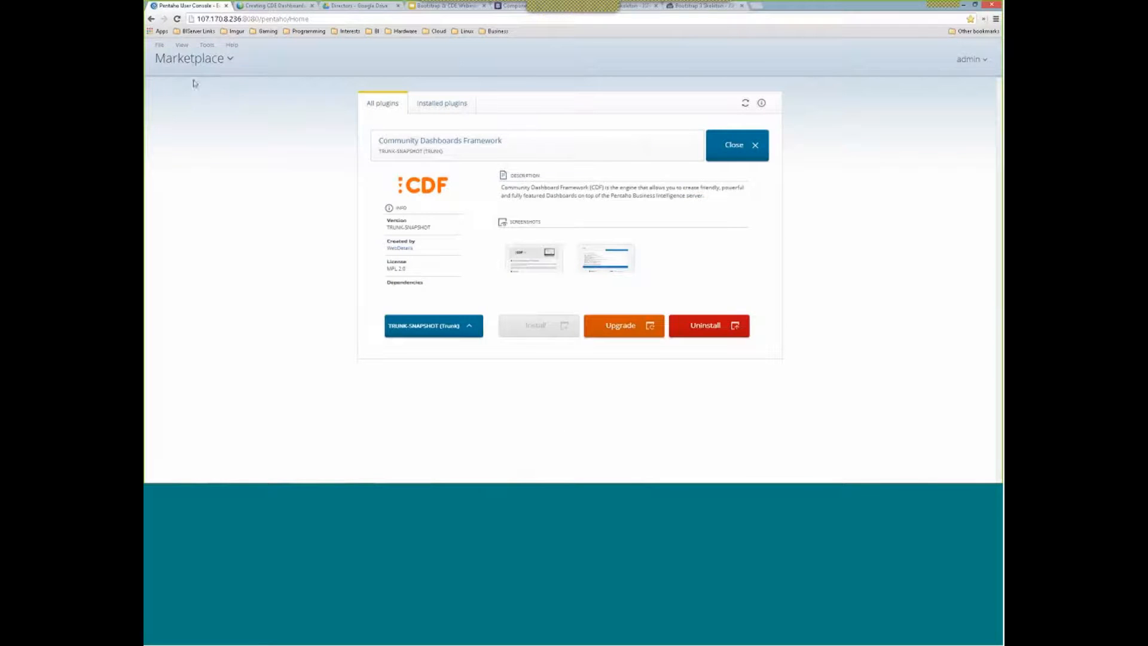
left_click(198, 62)
left_click(180, 135)
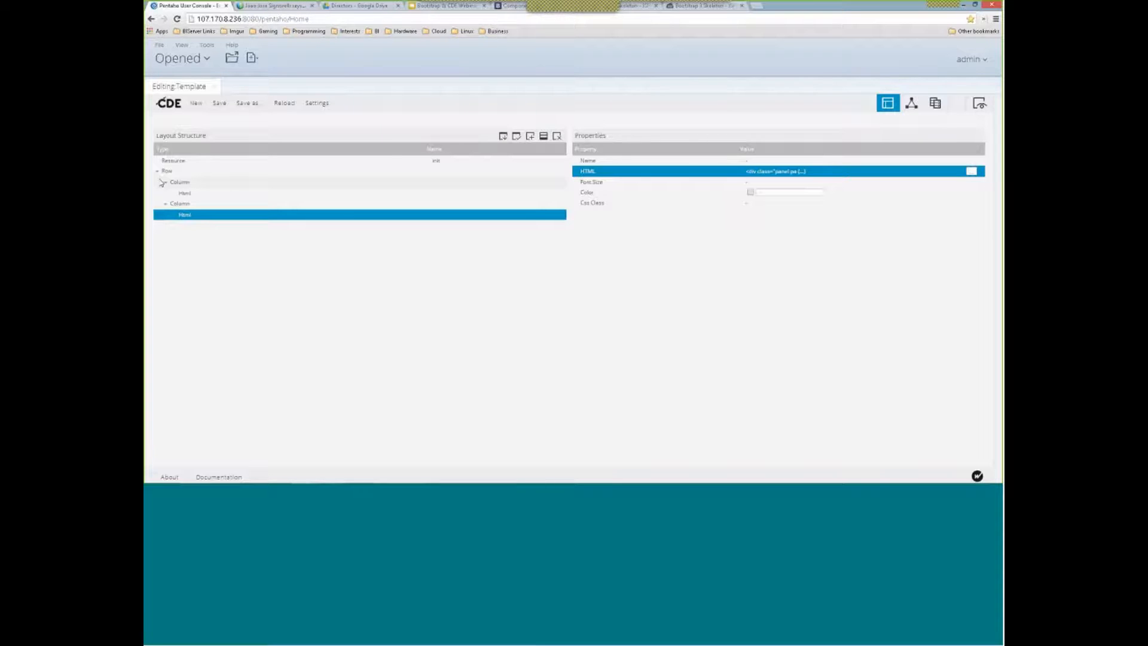
Inspect the properties of the two columns and their Html elements in the Template layout structure
left_click(184, 184)
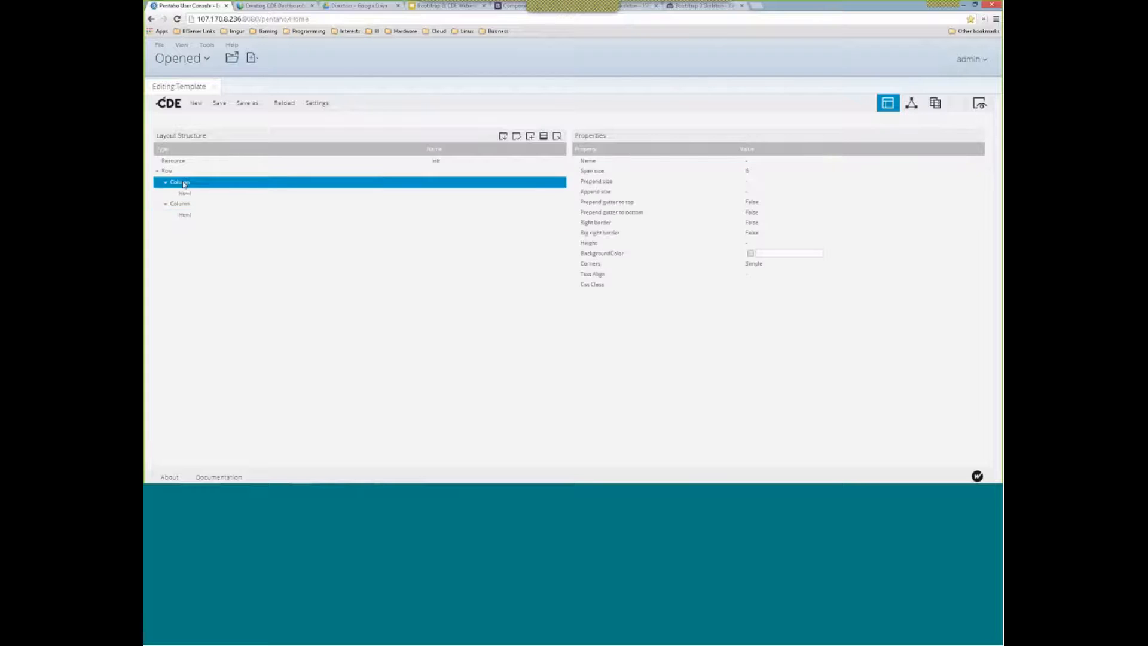
left_click(185, 204)
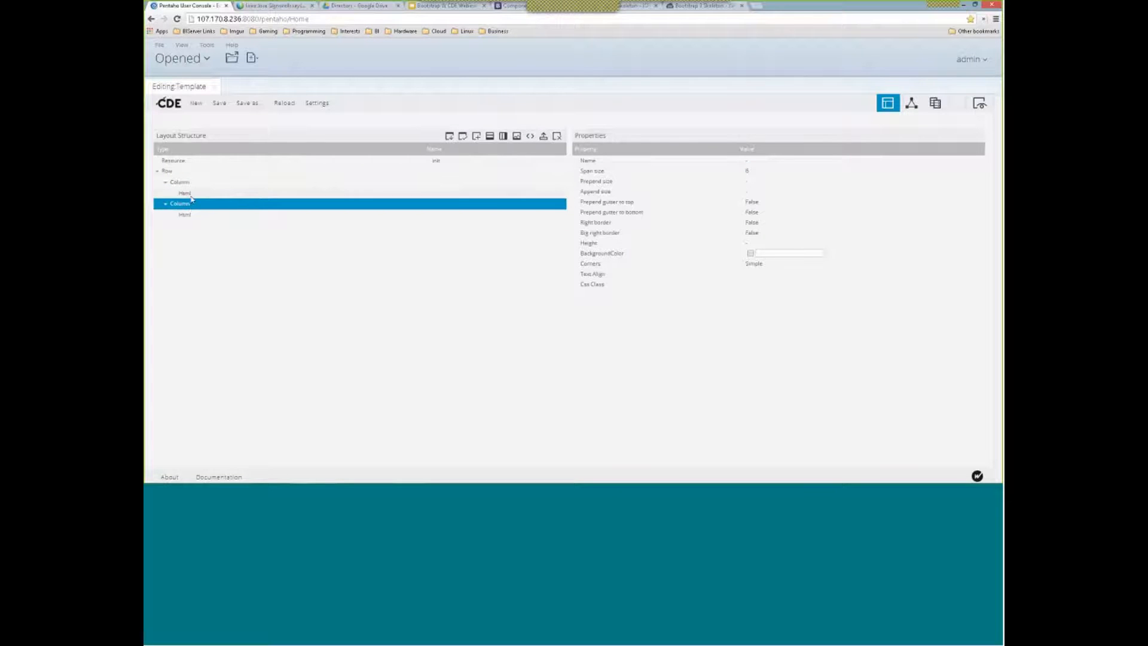
left_click(193, 195)
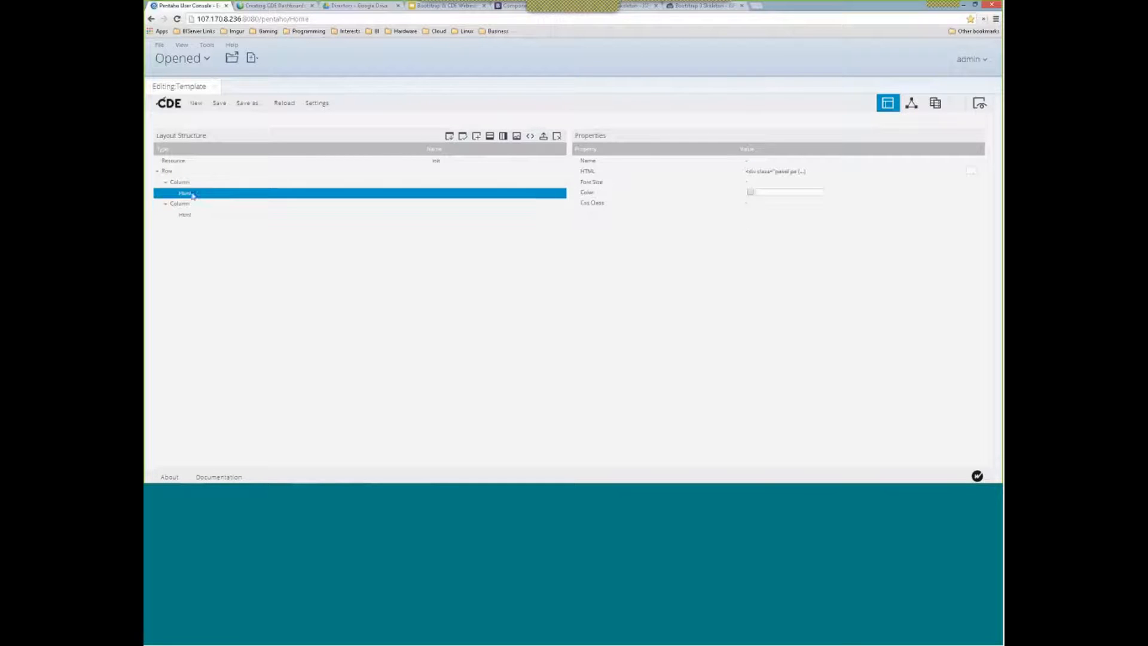
left_click(201, 215)
left_click(198, 194)
left_click(201, 215)
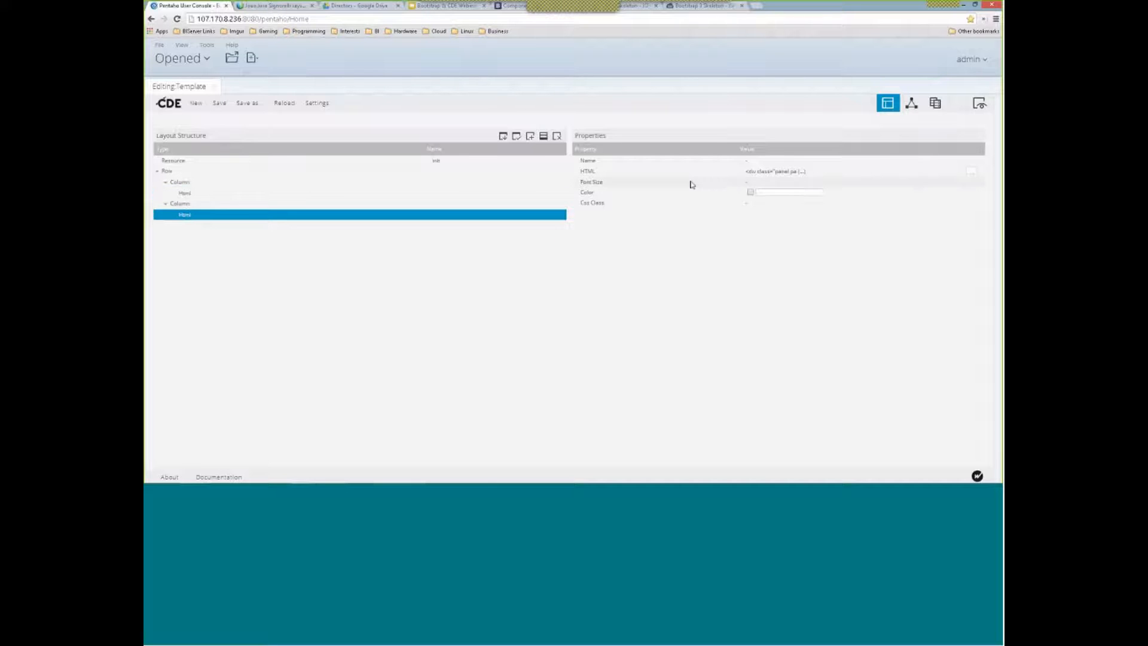
left_click(526, 194)
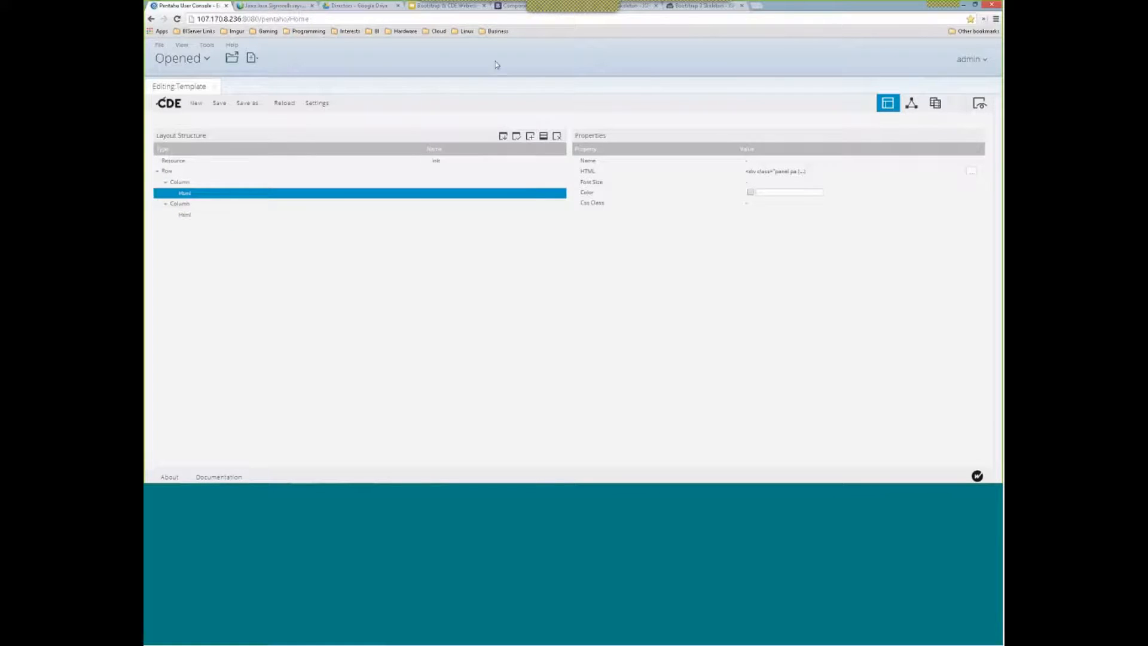
Switch to the Bootstrap components documentation and copy the first example code from the Jumbotron section
left_click(512, 6)
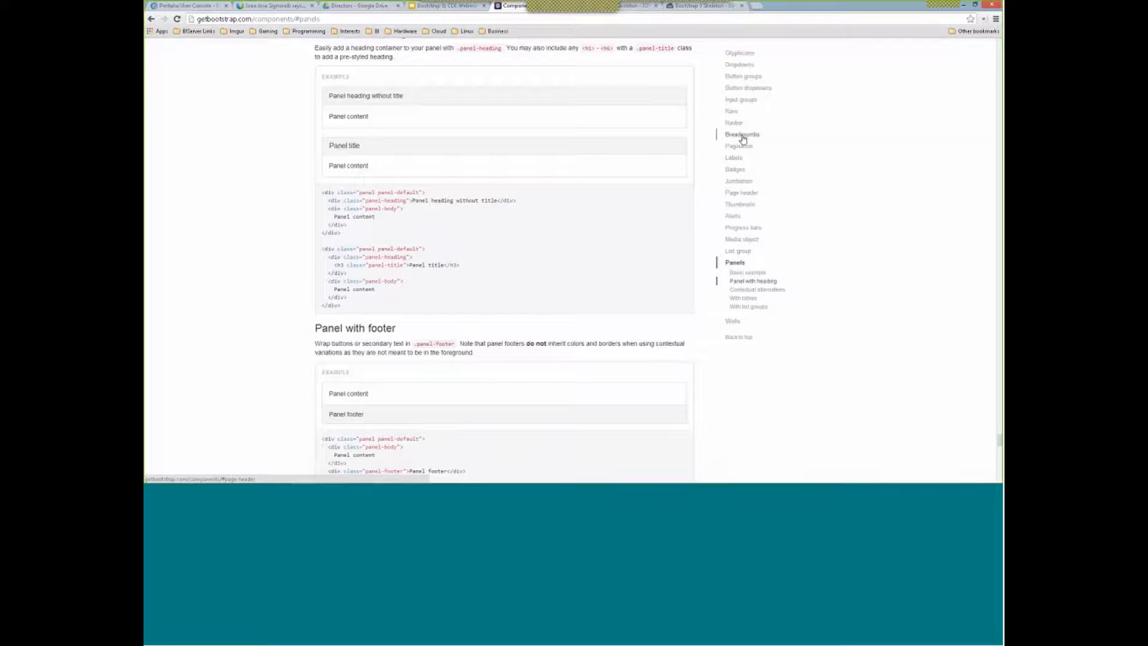
left_click(739, 183)
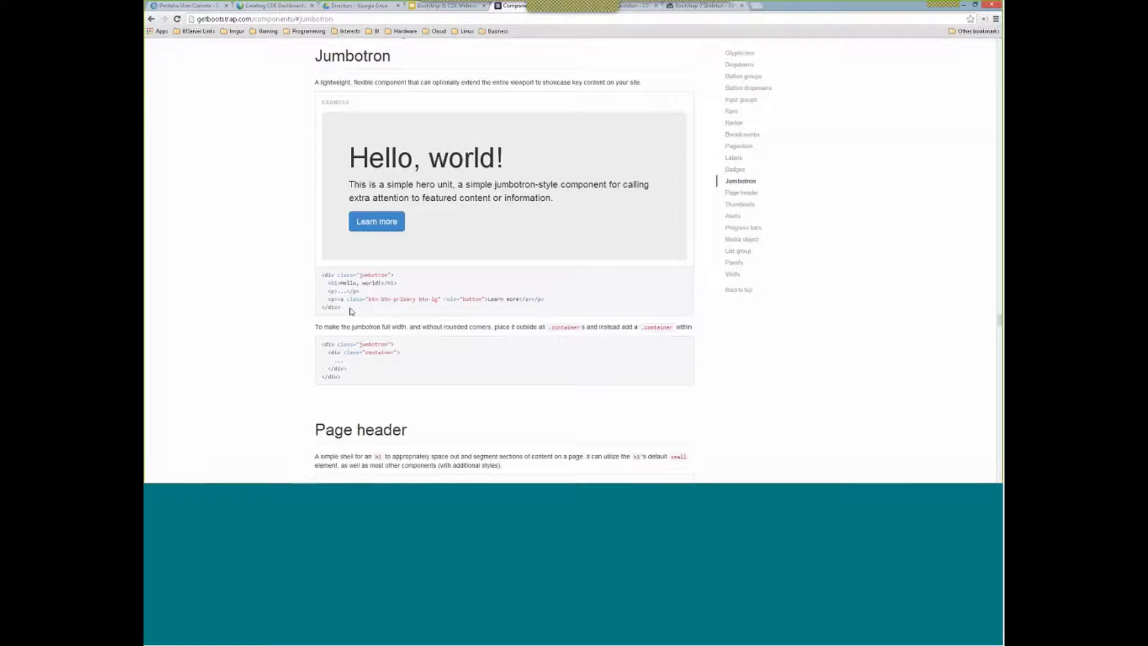
left_click_drag(341, 308, 321, 274)
key("ctrl+c")
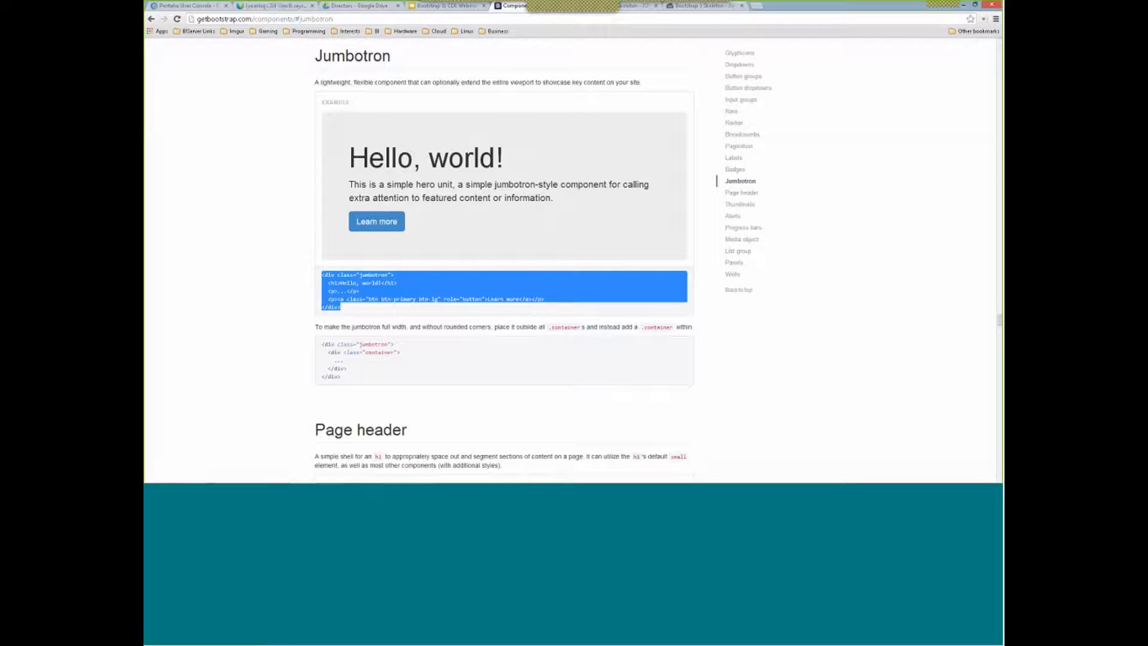
Switch to JSFiddle, replace the HTML code with the copied jumbotron example and run it
left_click(629, 9)
key("ctrl+a")
key("ctrl+v")
left_click(255, 48)
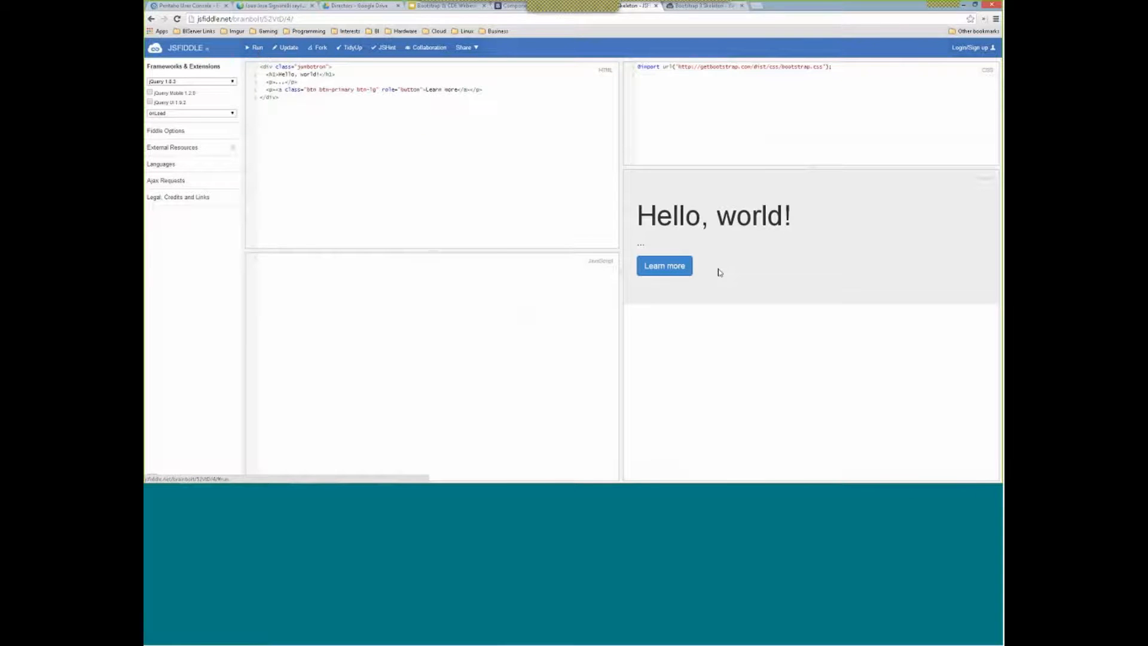
Replace the jumbotron's "..." paragraph text with "Welcome to Bootstrap", run the fiddle and copy all the HTML code
double_click(278, 83)
key("BackSpace")
type("Welcome to Bootstrap")
left_click(251, 48)
left_click(288, 94)
key("ctrl+a")
key("ctrl+c")
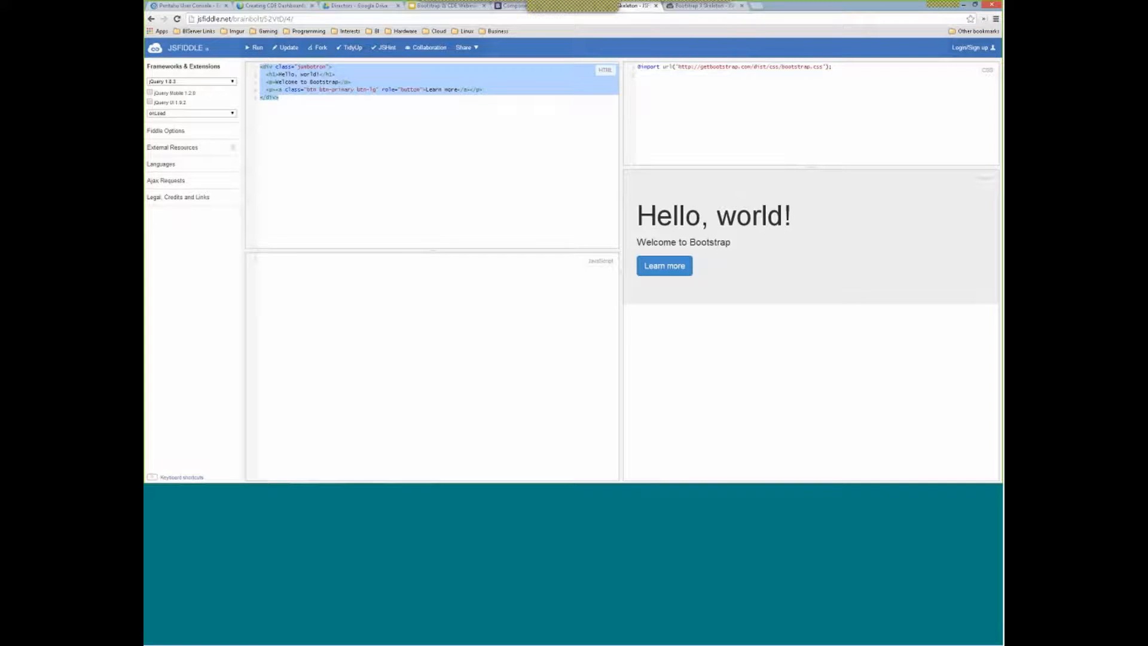
Return to the Pentaho Template dashboard and replace the second column's HTML content with the copied jumbotron code
left_click(190, 6)
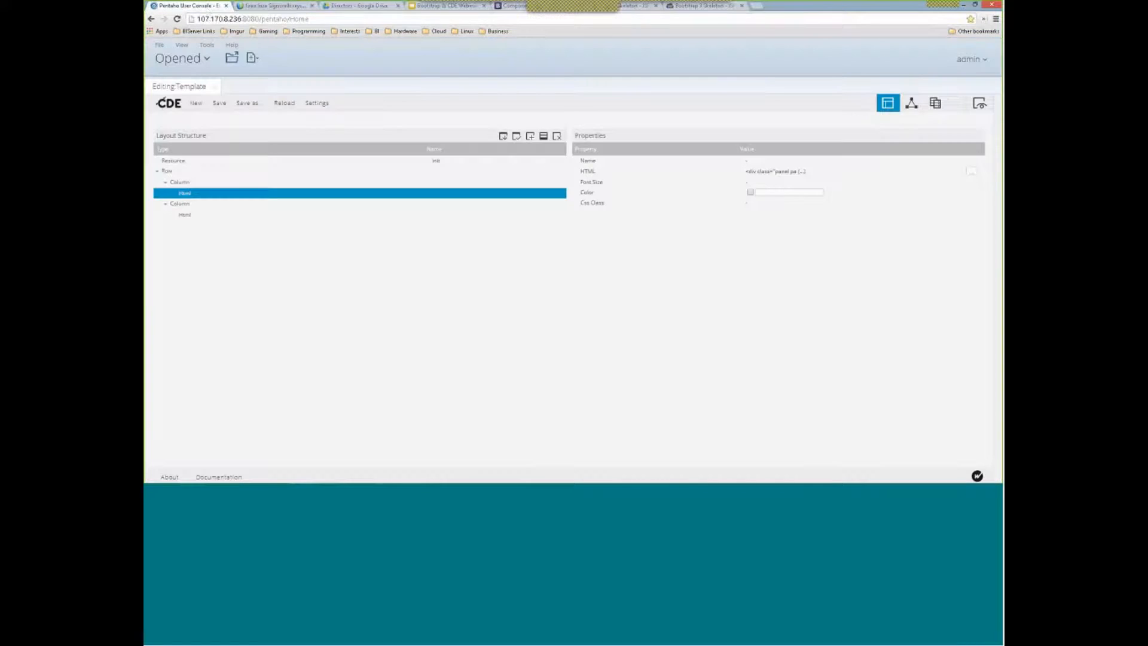
left_click(158, 172)
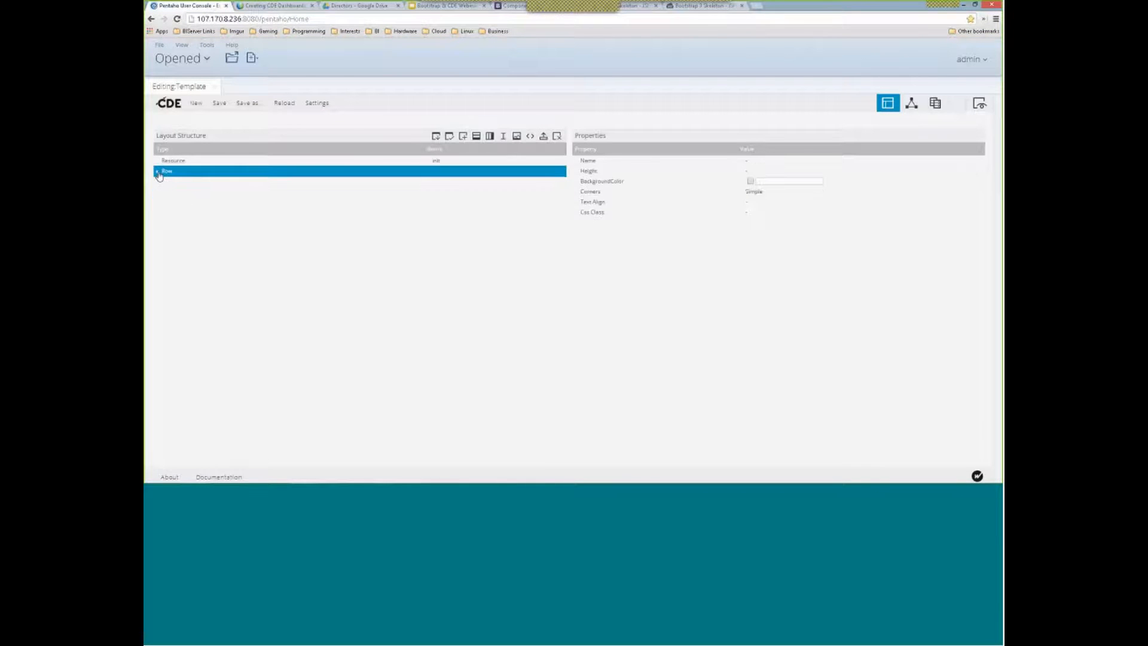
left_click(158, 172)
left_click(188, 217)
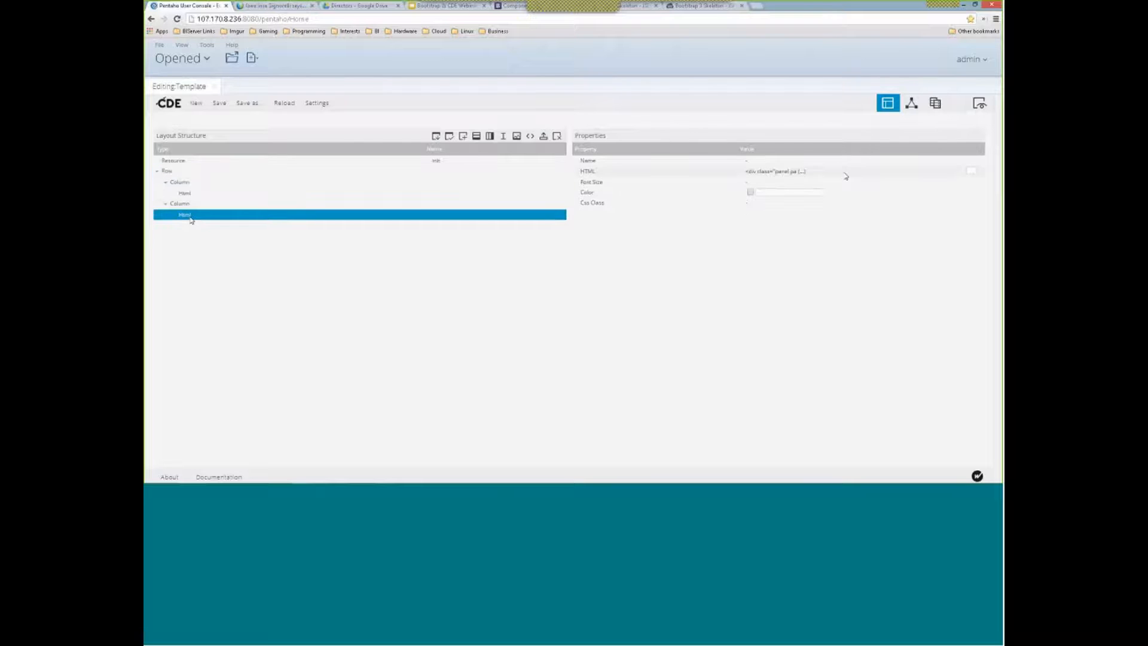
left_click(972, 172)
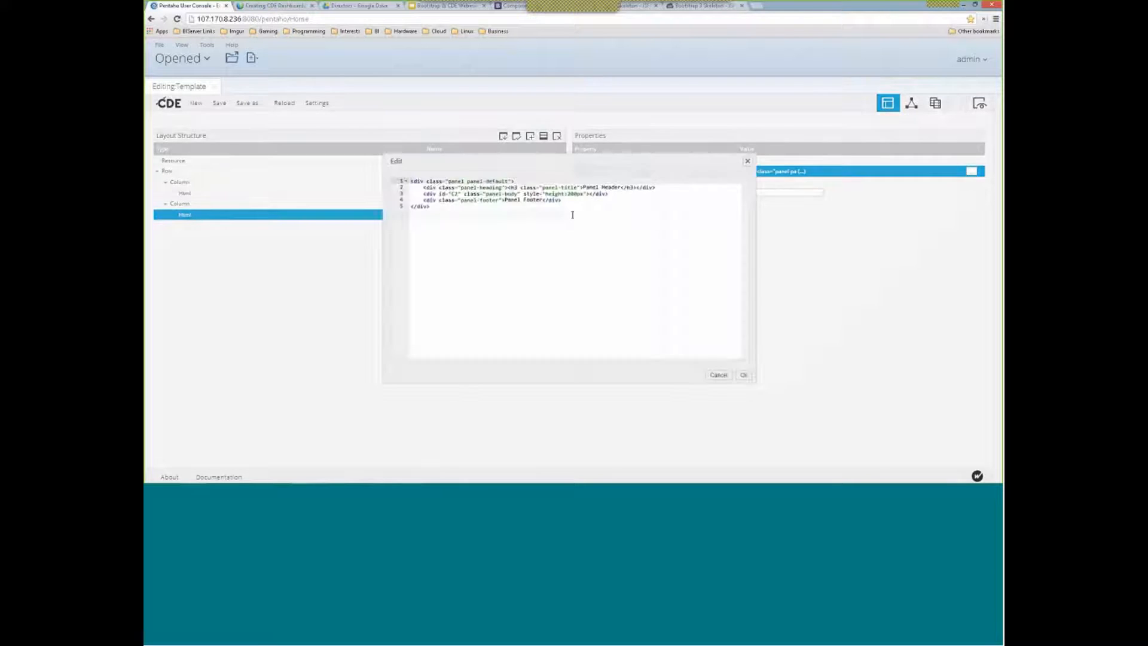
key("ctrl+a")
key("ctrl+v")
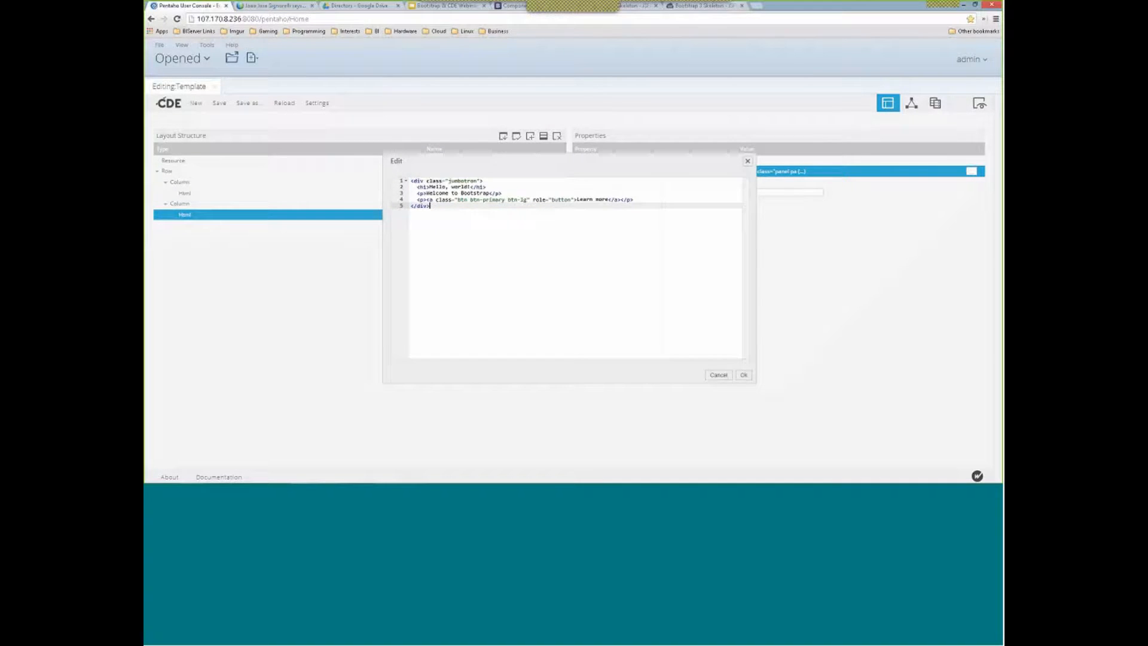
left_click(744, 375)
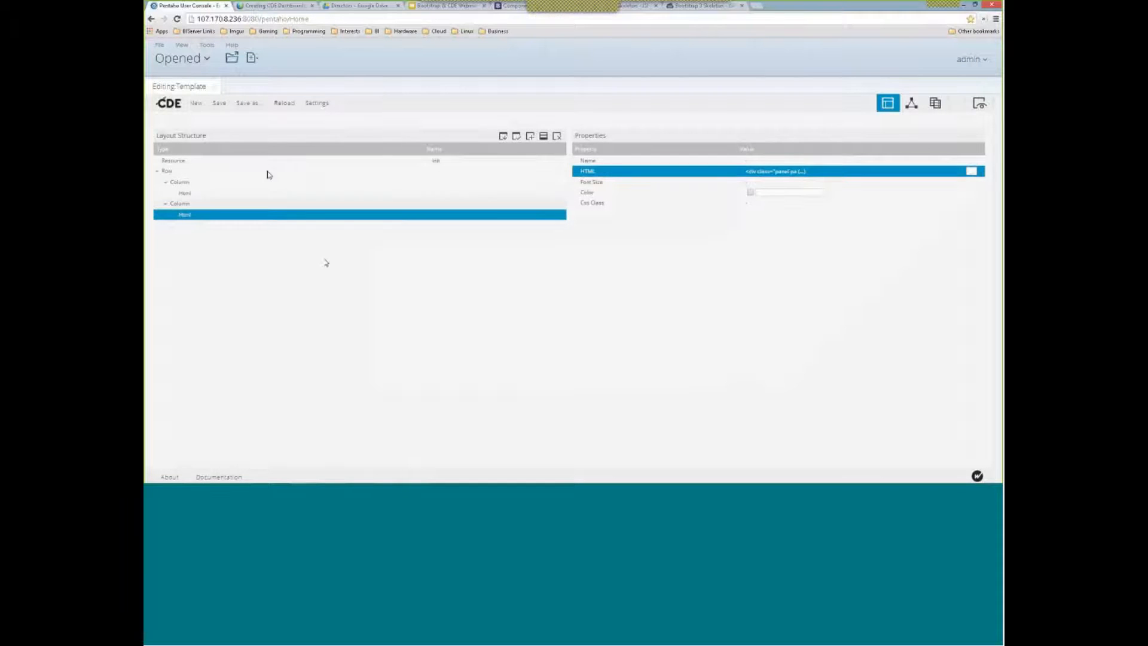
Save the Template dashboard and preview the panel beside the jumbotron
left_click(220, 103)
key("alt+Tab")
left_click(957, 47)
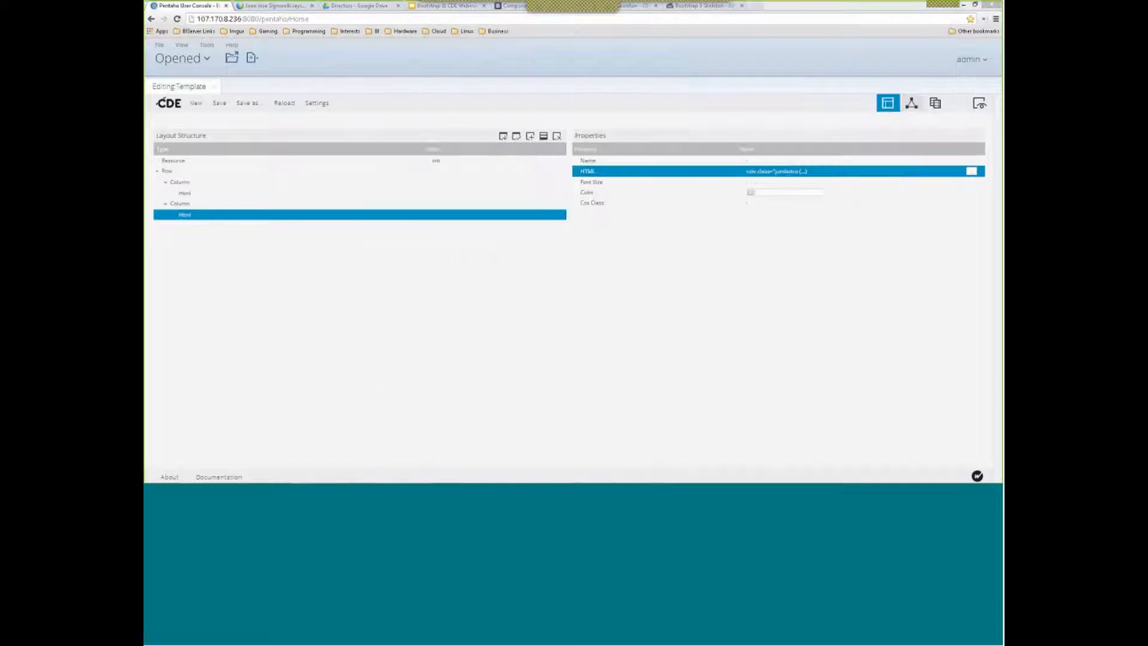
left_click(978, 104)
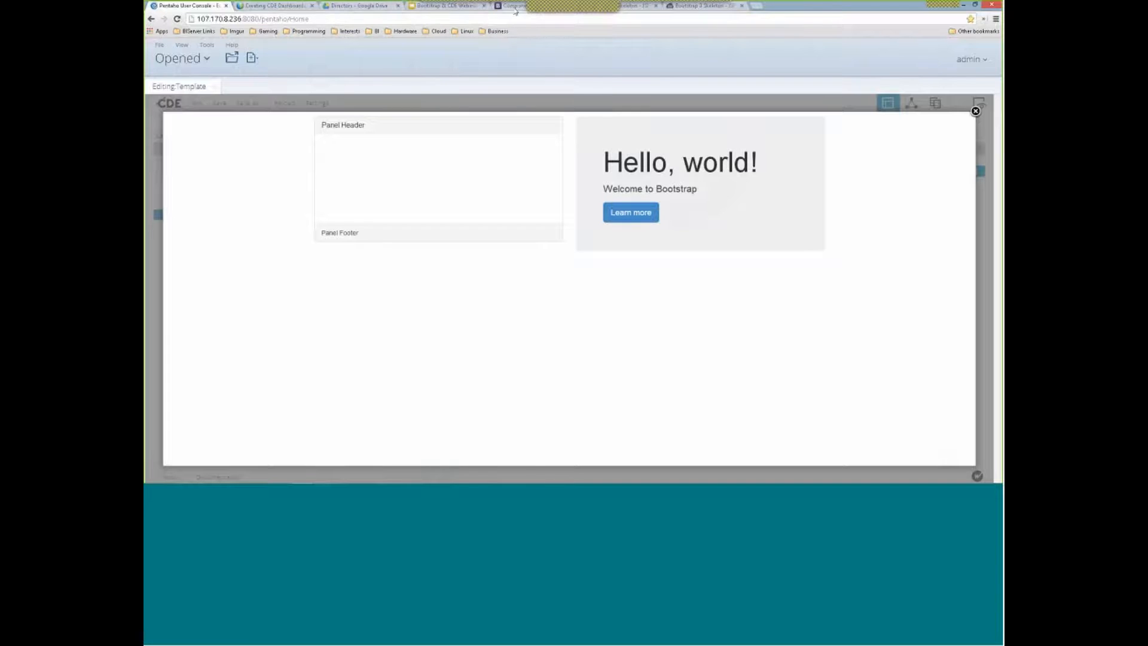
Switch to the Bootstrap documentation, browse Getting started and the CSS page's Buttons section, and copy the standard Default button code
left_click(514, 6)
scroll(767, 162, "up", 10)
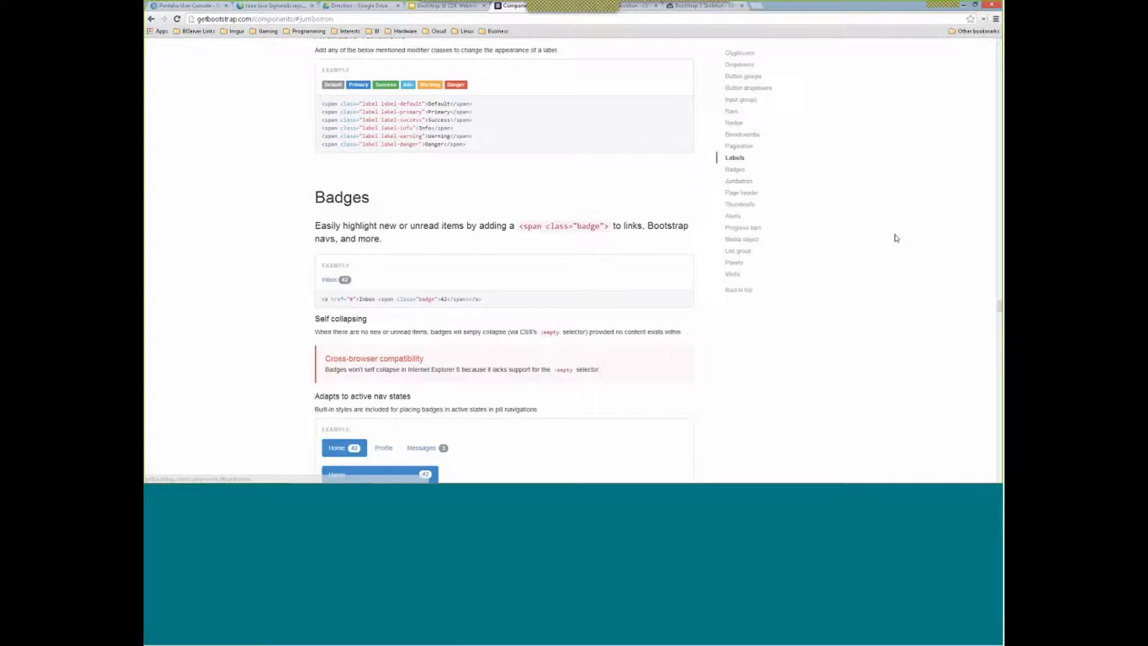
left_click_drag(999, 306, 997, 43)
left_click(383, 50)
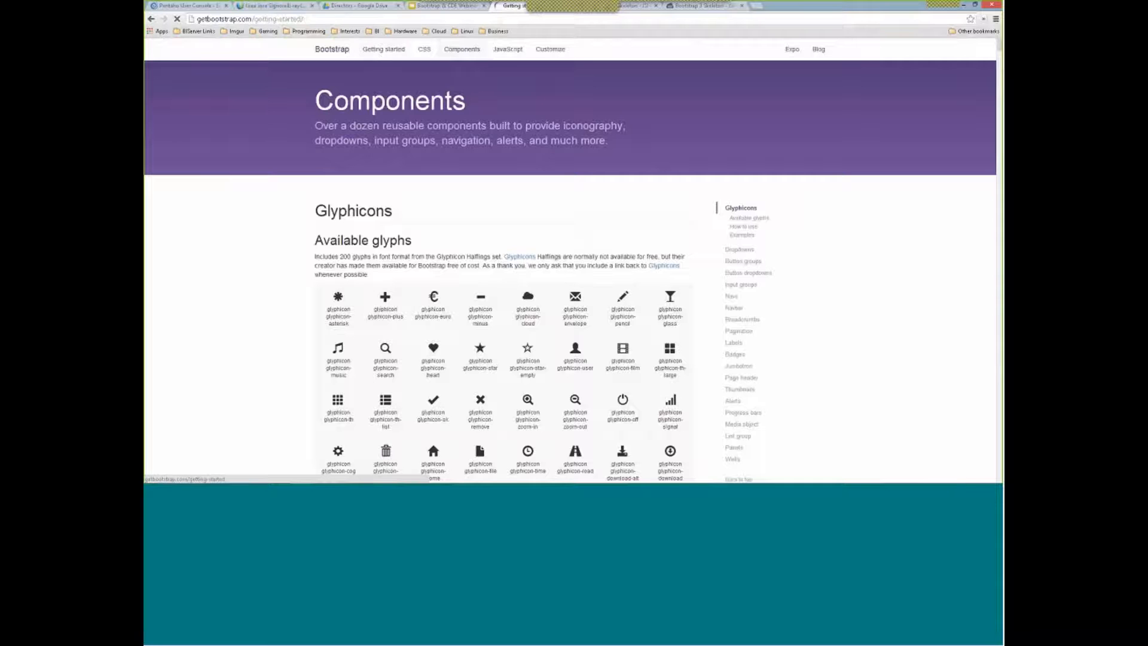
scroll(224, 335, "down", 10)
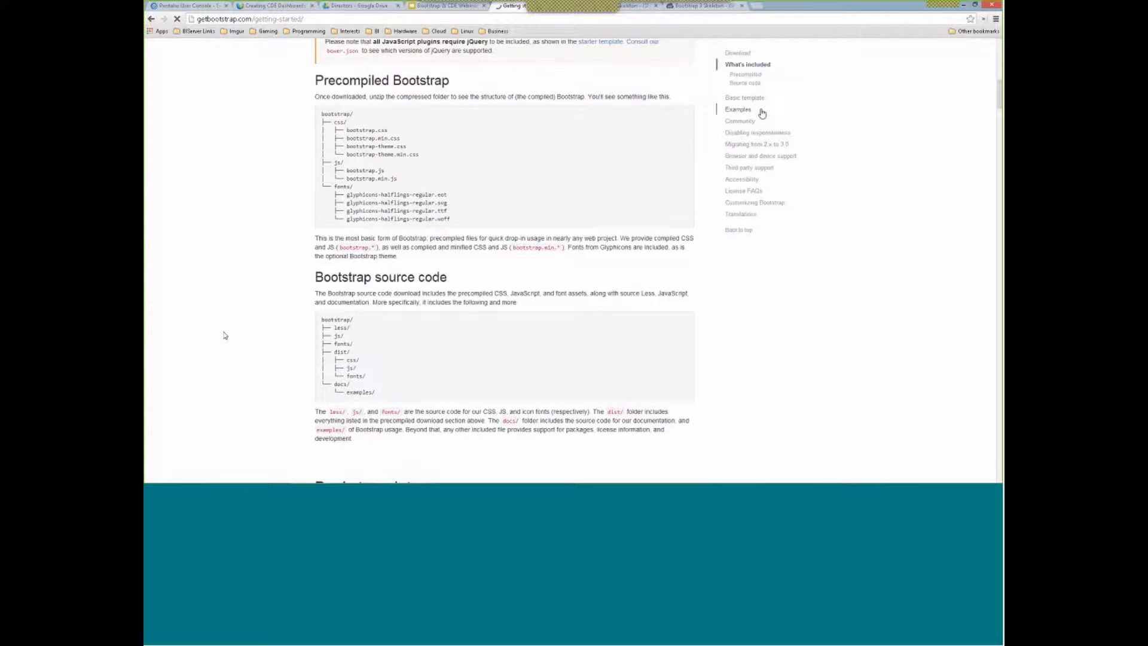
scroll(490, 218, "up", 10)
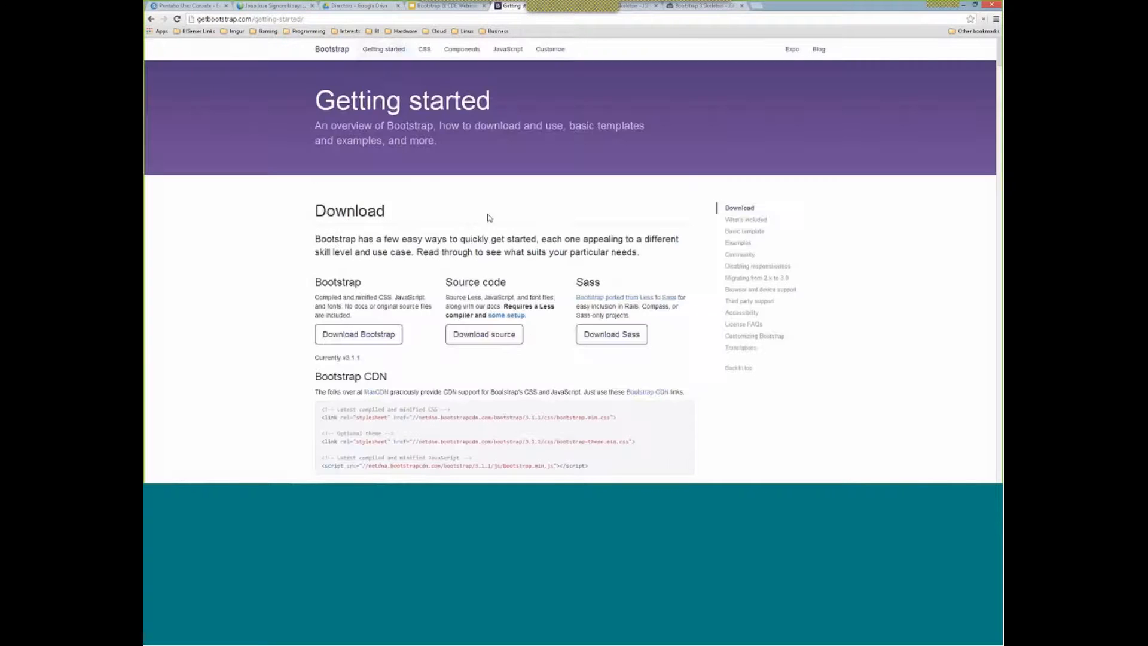
left_click(424, 50)
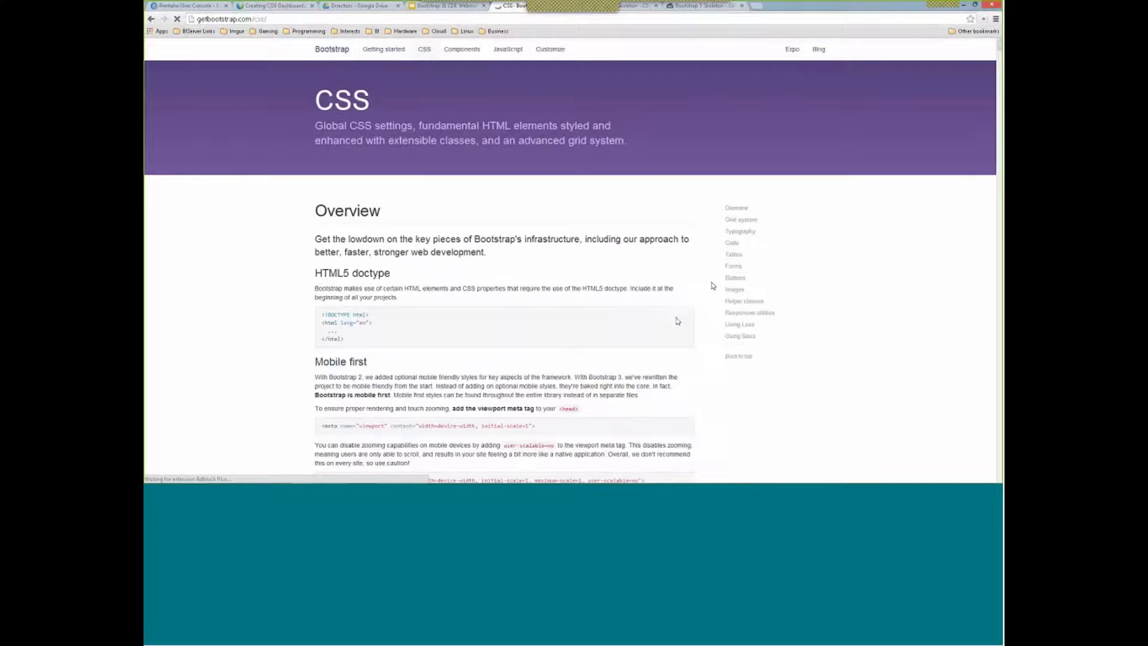
left_click(735, 278)
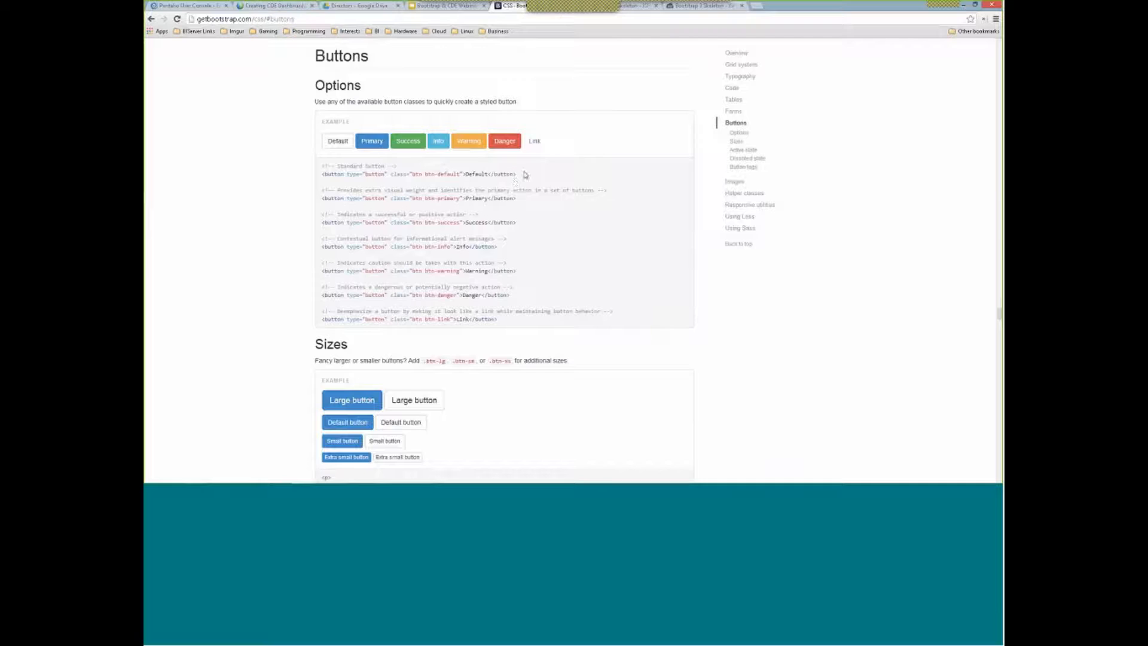
left_click_drag(528, 177, 323, 176)
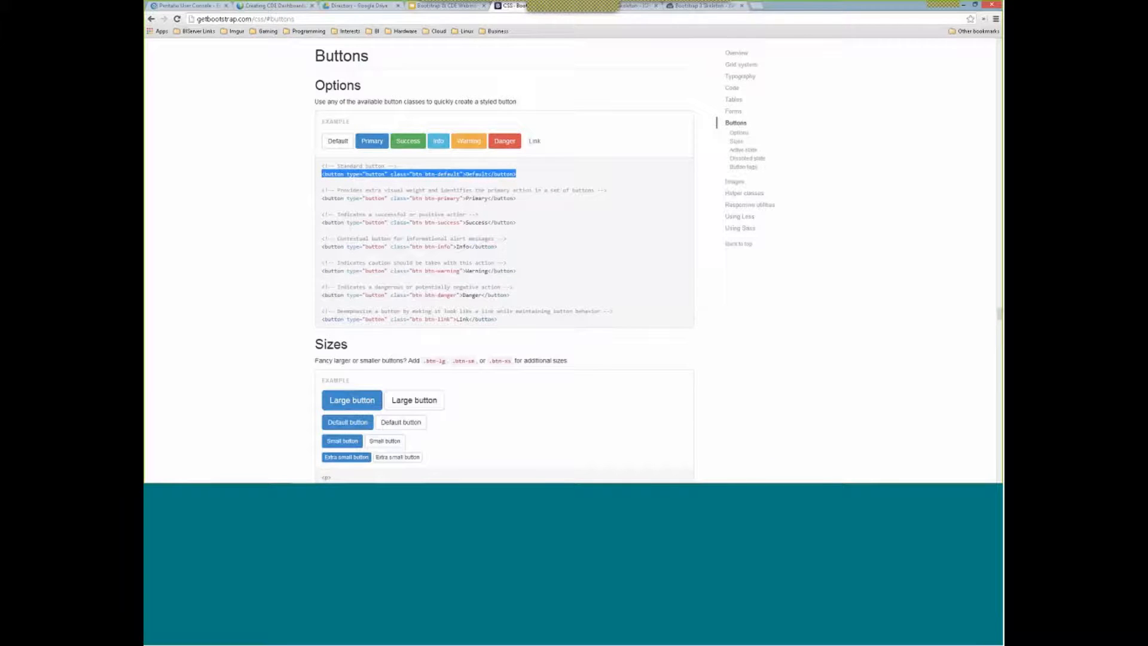
Back in the Pentaho Template dashboard, replace the second column's HTML content with the Default button code and preview the saved dashboard
left_click(196, 6)
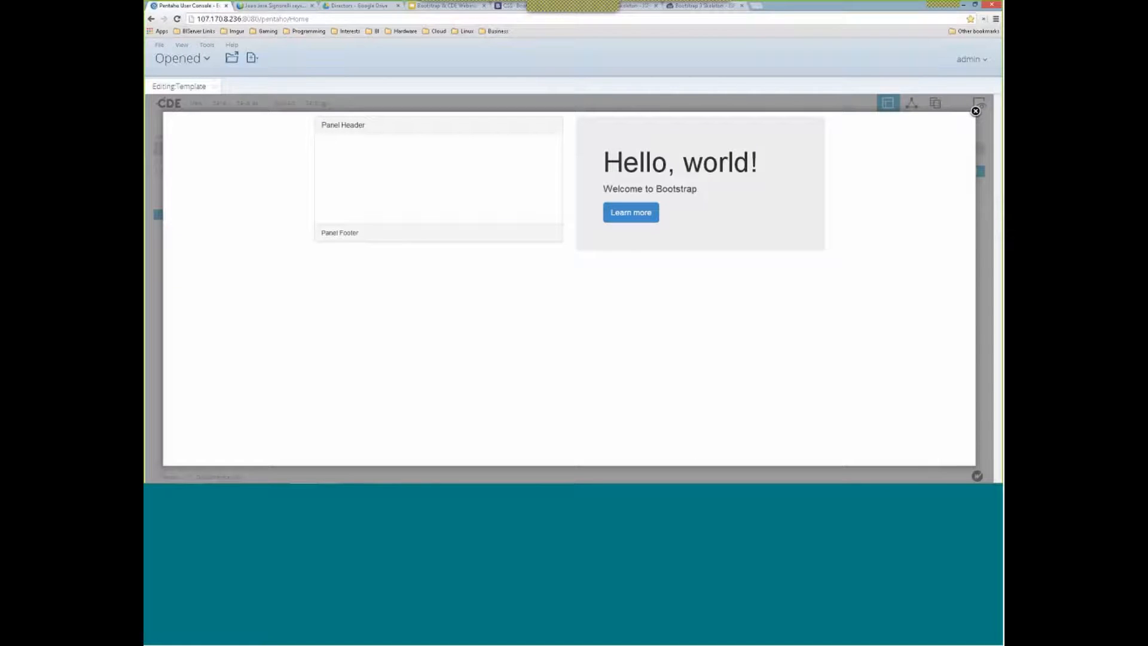
left_click(975, 111)
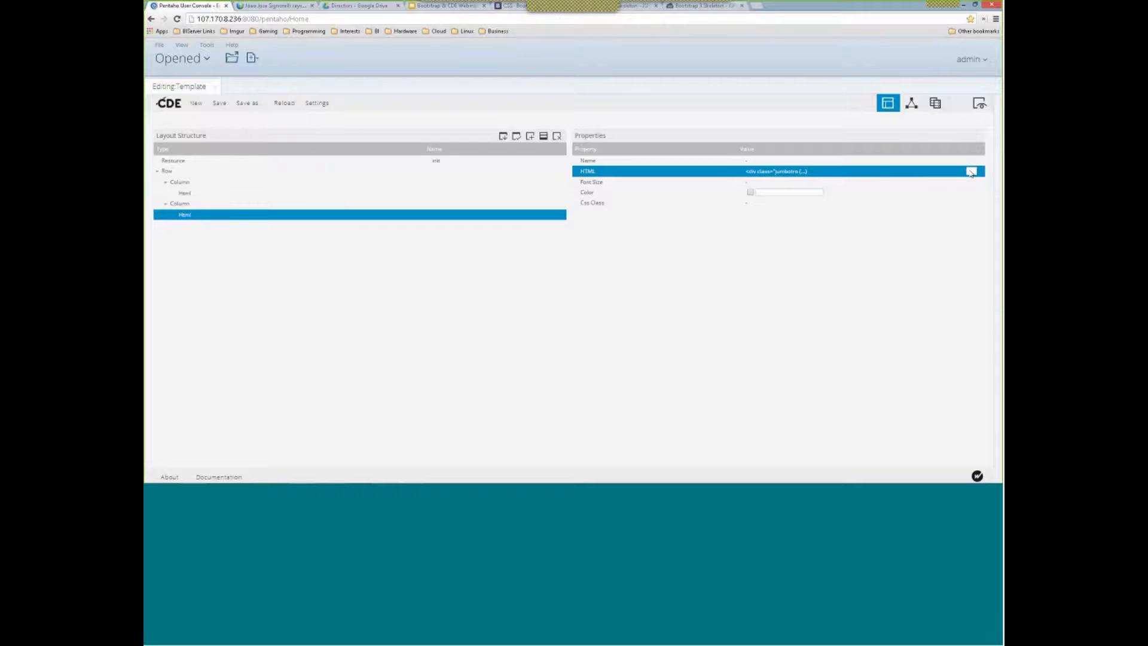
left_click(971, 171)
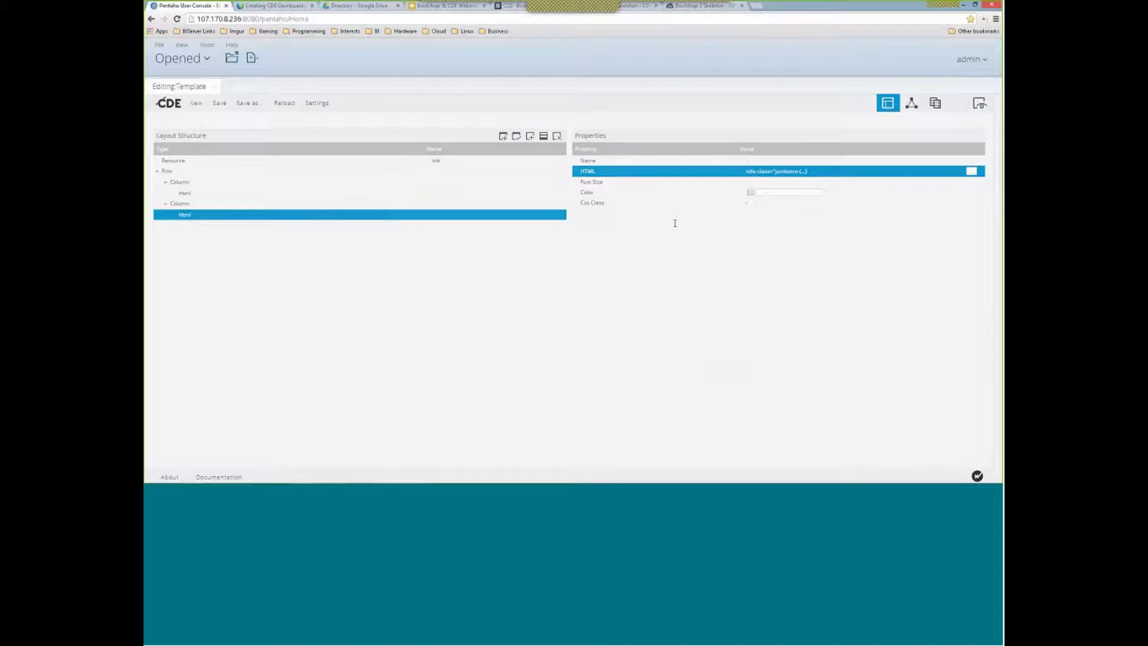
key("ctrl+a")
key("ctrl+v")
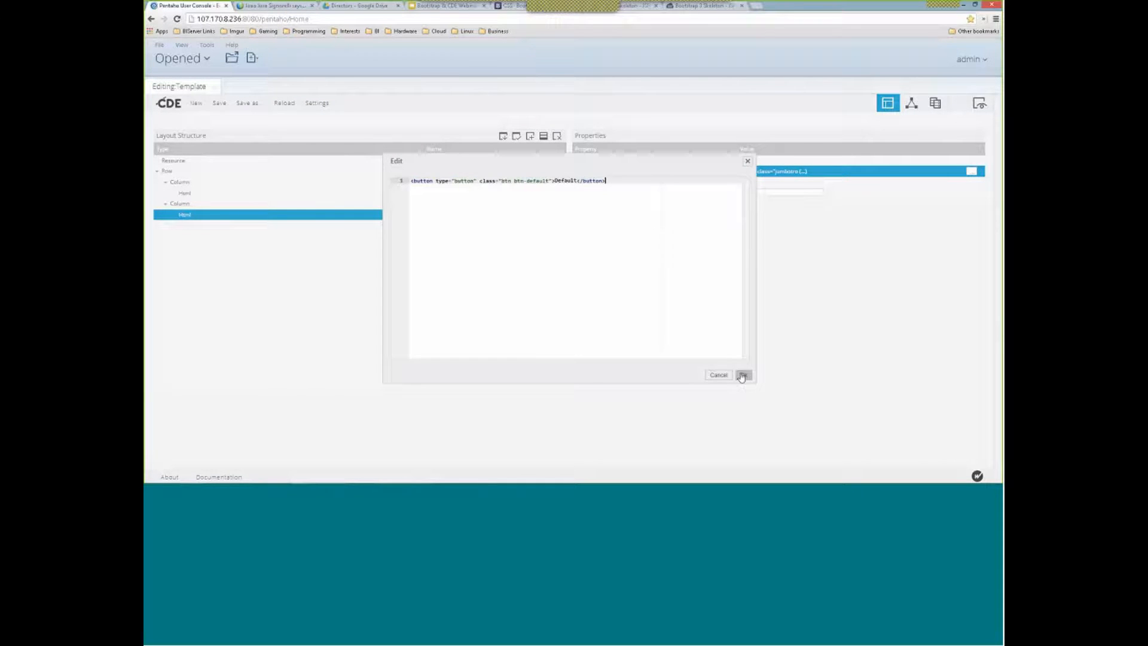
left_click(744, 375)
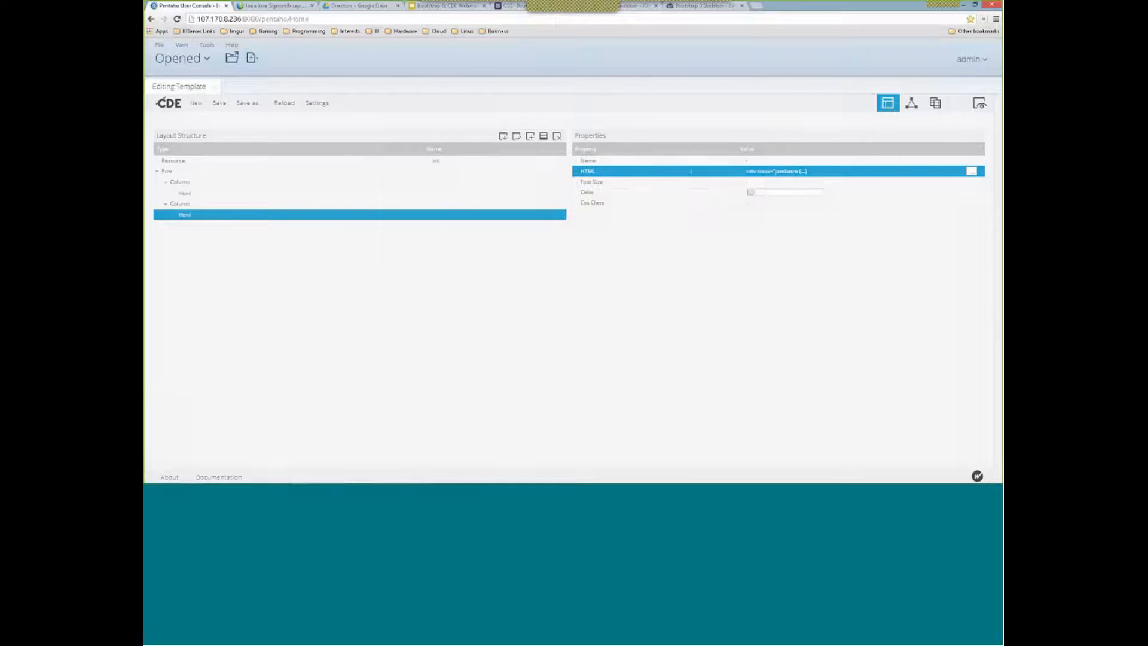
left_click(220, 102)
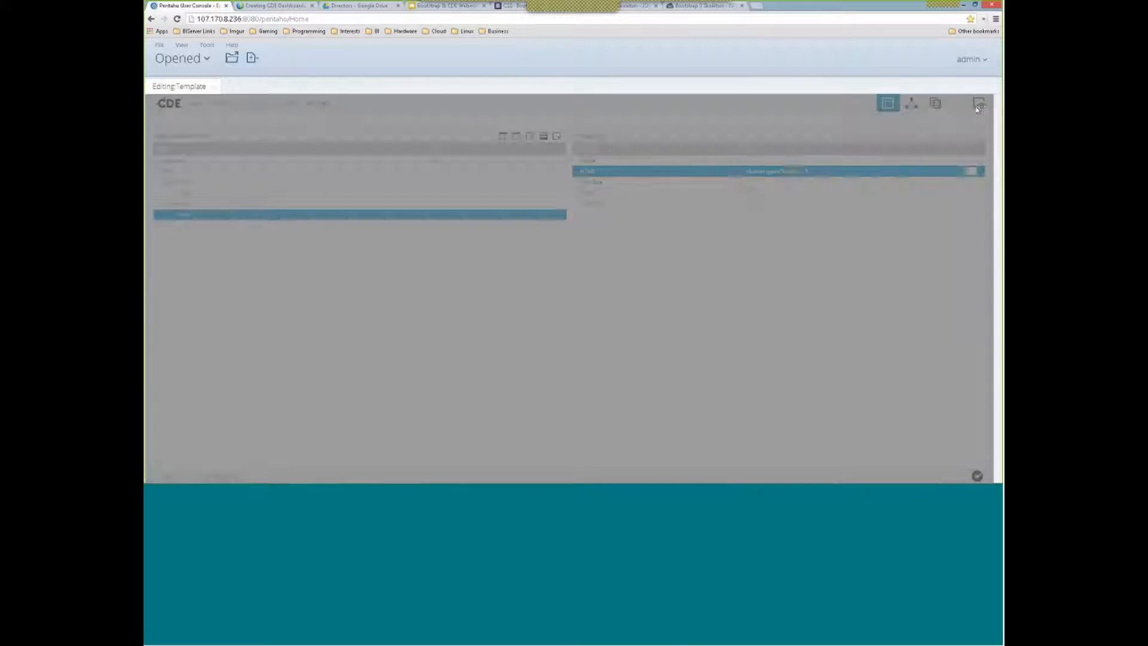
left_click(977, 109)
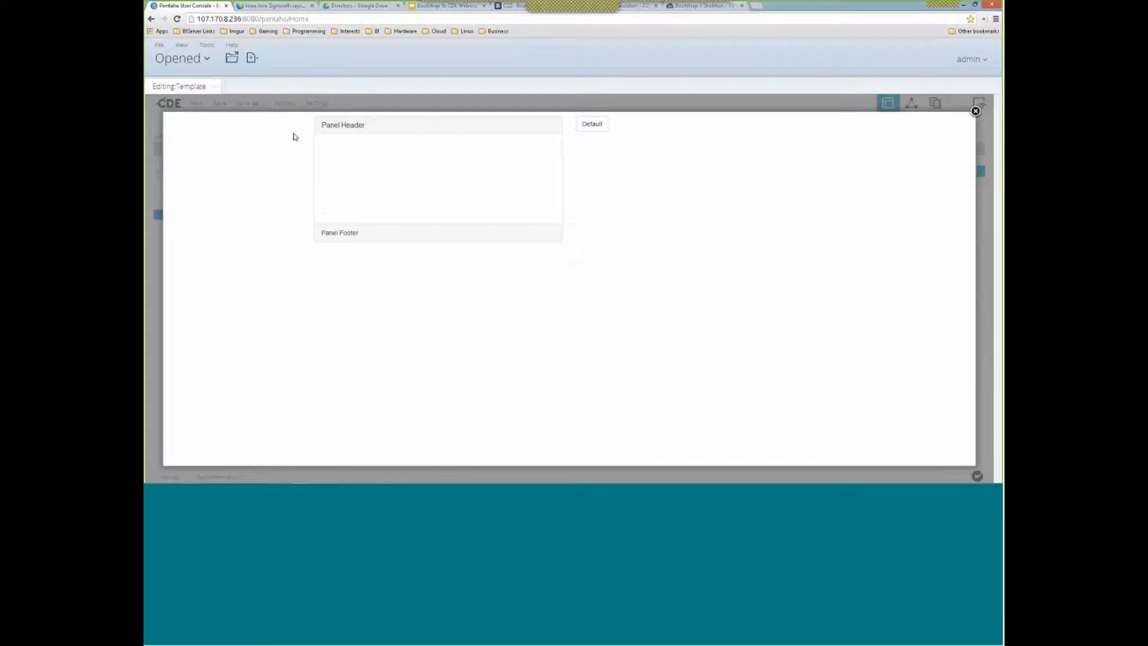
Change the second column's button class from default to primary in its HTML, then save and preview the Template dashboard
left_click(975, 112)
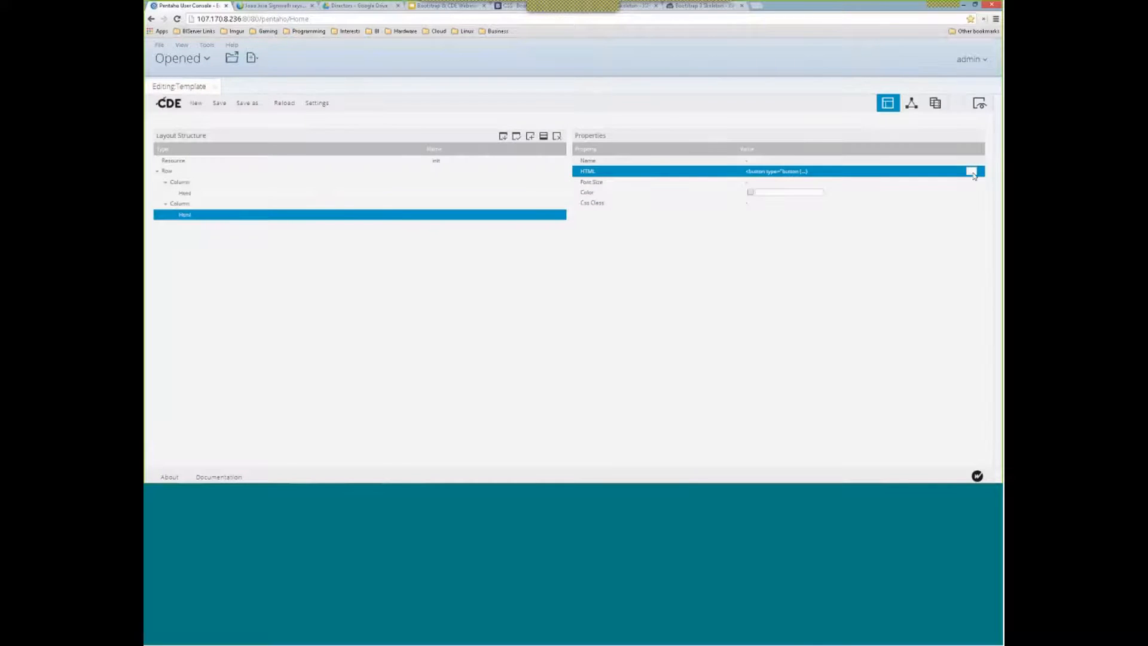
left_click(972, 171)
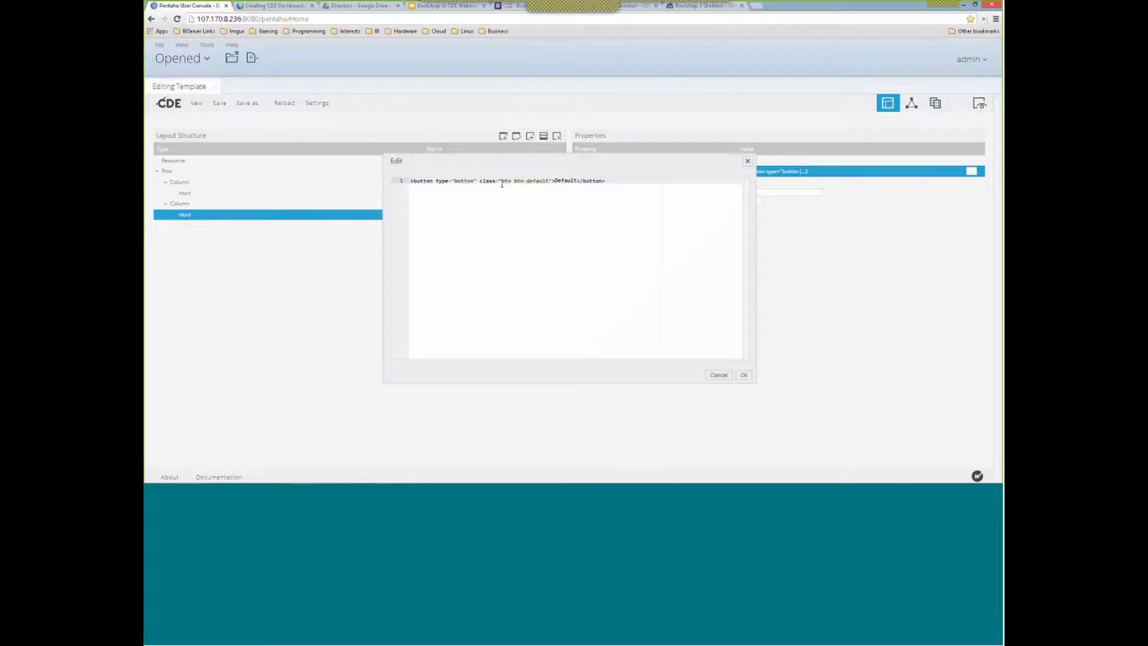
double_click(531, 181)
left_click_drag(533, 181, 527, 183)
type("primary")
left_click(744, 375)
left_click(217, 105)
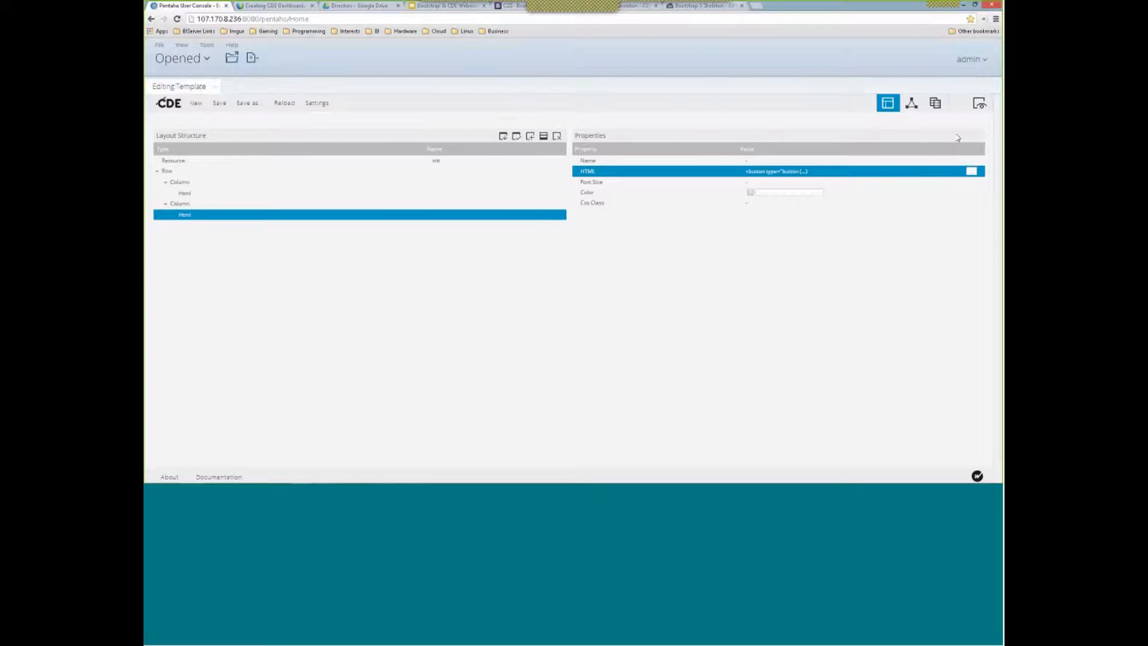
left_click(978, 103)
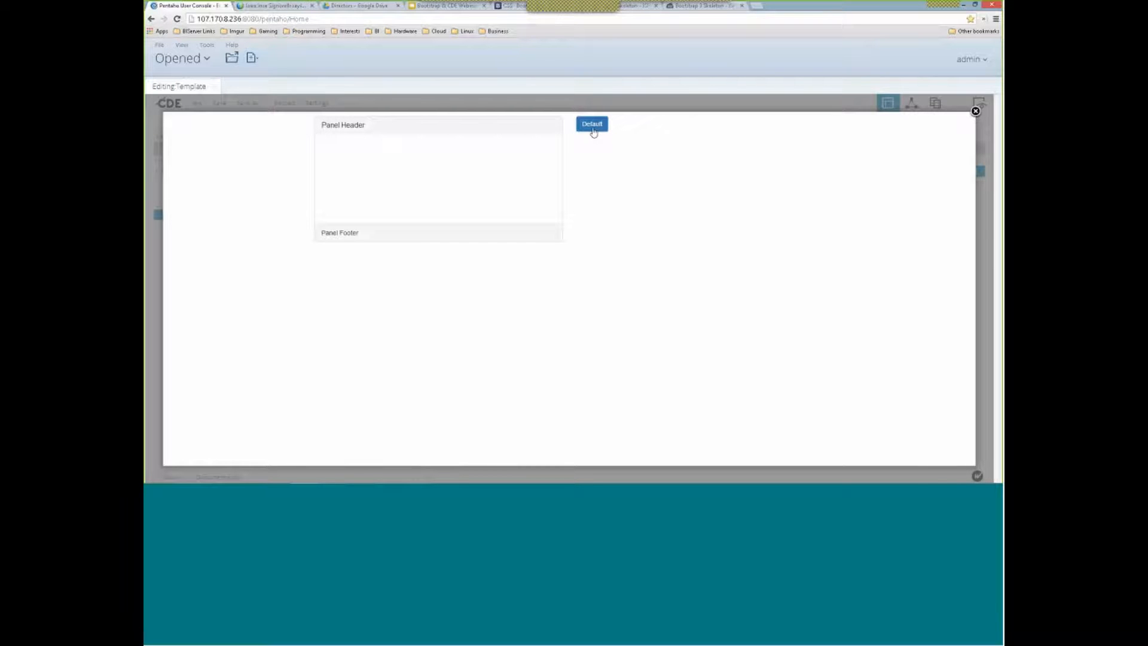
left_click(975, 112)
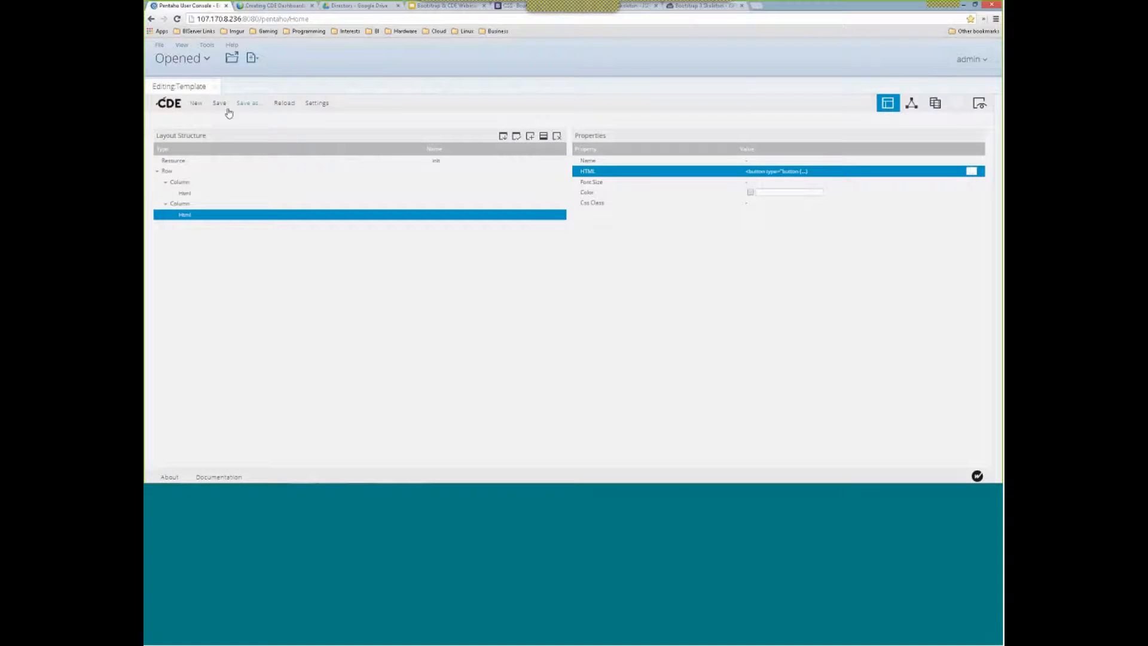
Open the Top Ten Customers Final dashboard from the webinar dashboards folder in a new window and view its rendered layout
left_click(191, 172)
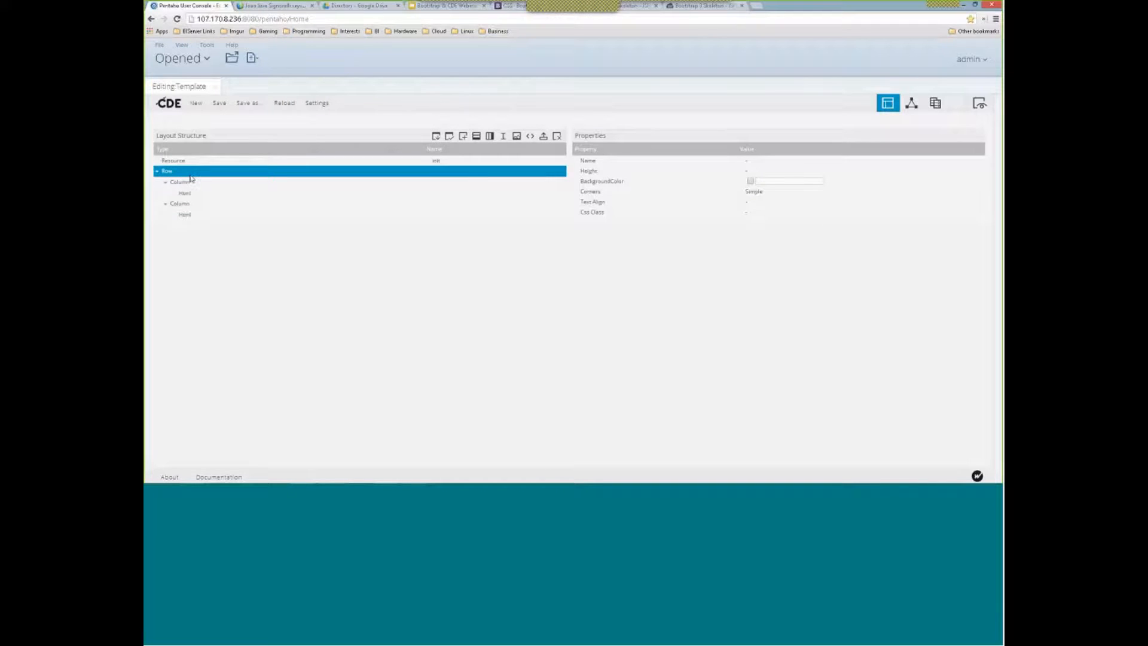
left_click(171, 61)
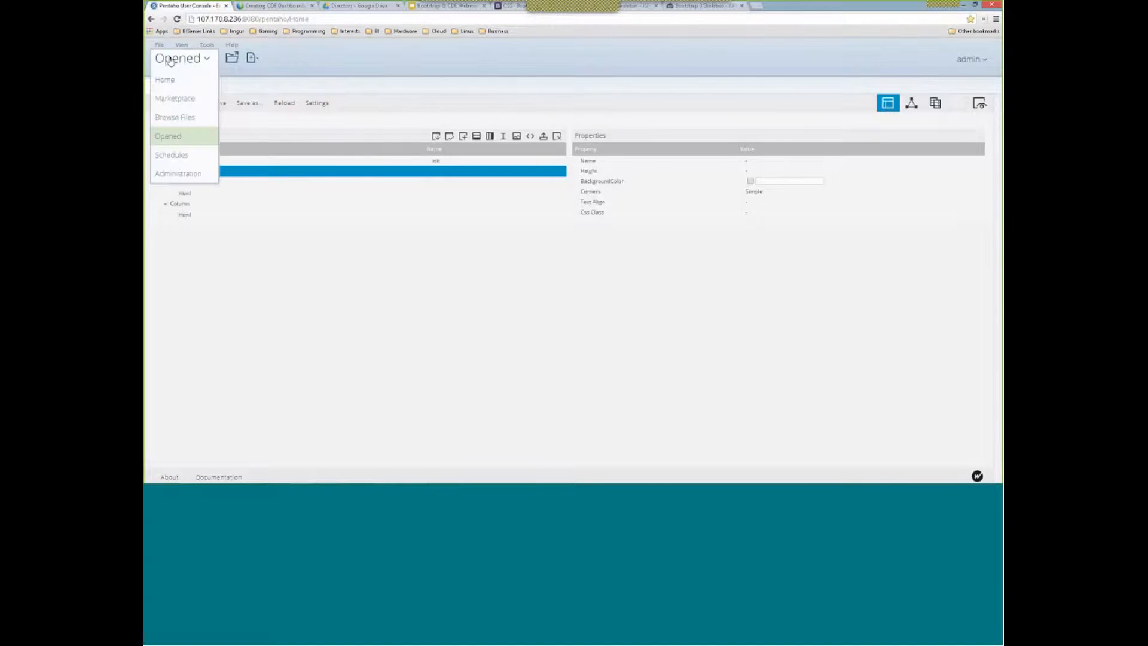
left_click(175, 117)
left_click(561, 272)
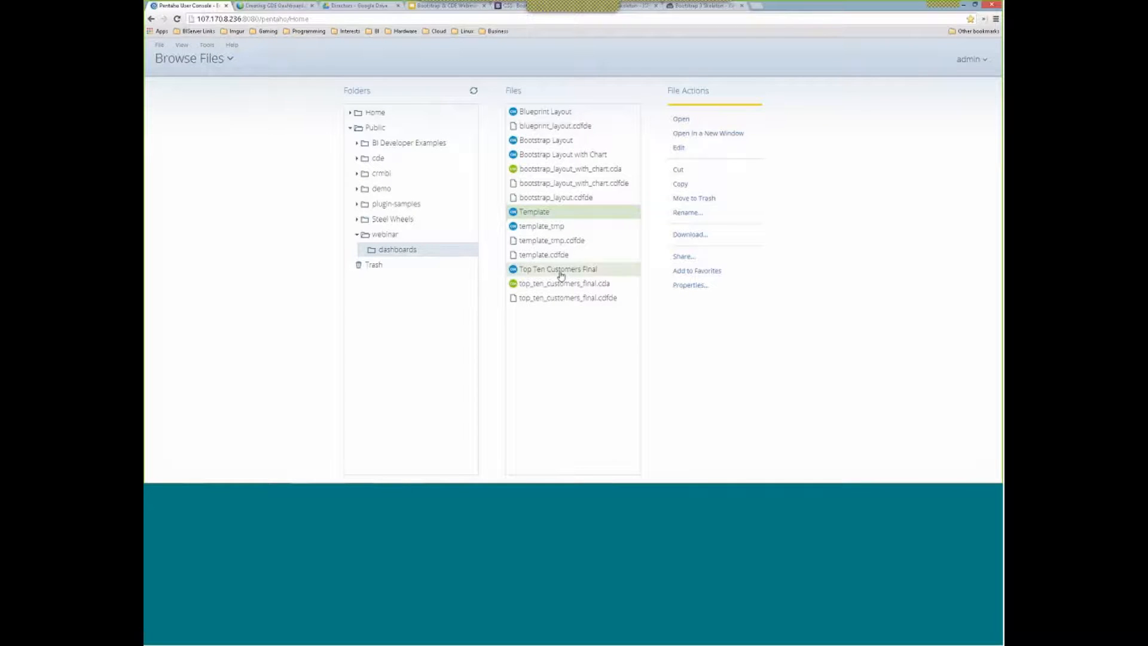
left_click(701, 134)
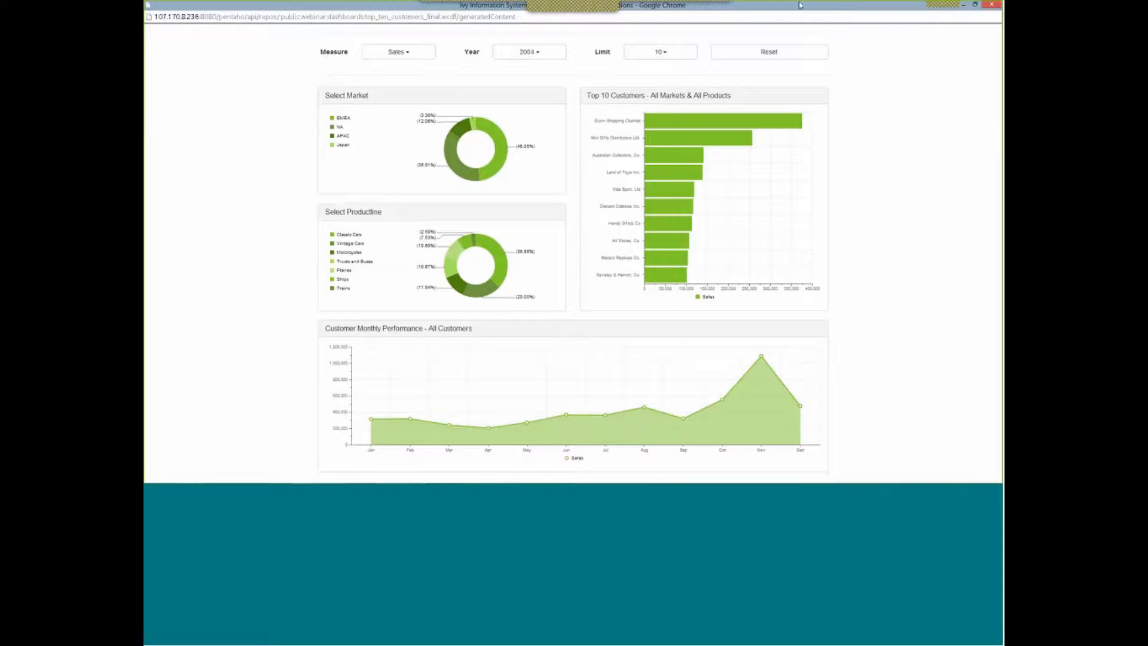
left_click(991, 4)
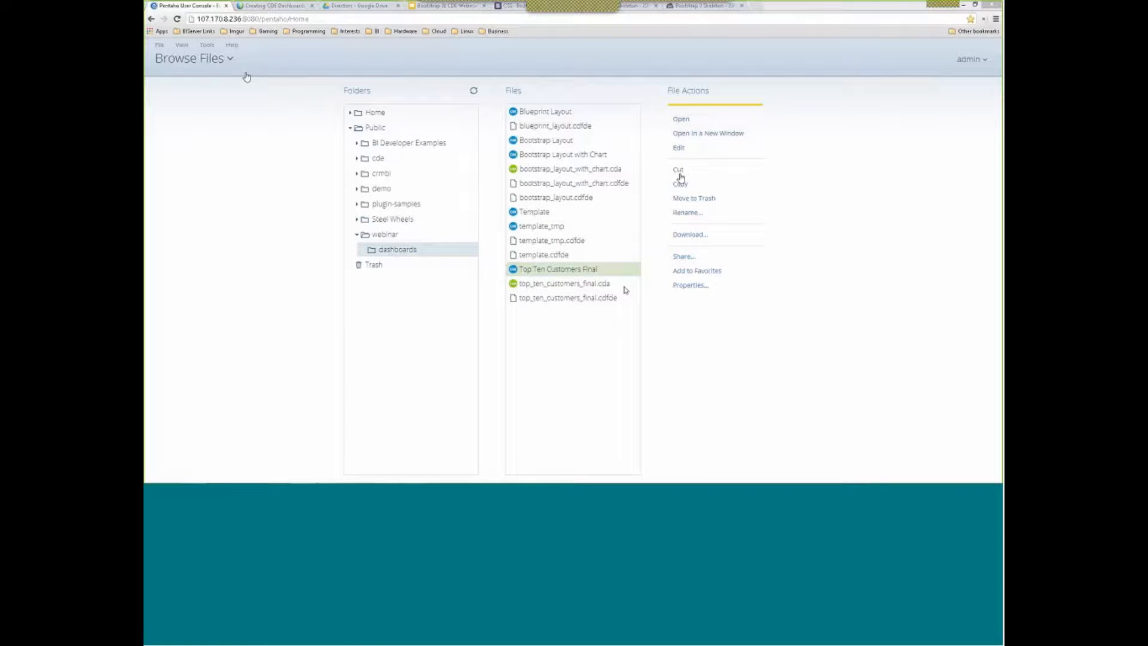
Open Top Ten Customers Final for editing and expand its three rows and the first nested column of row R1
left_click(687, 151)
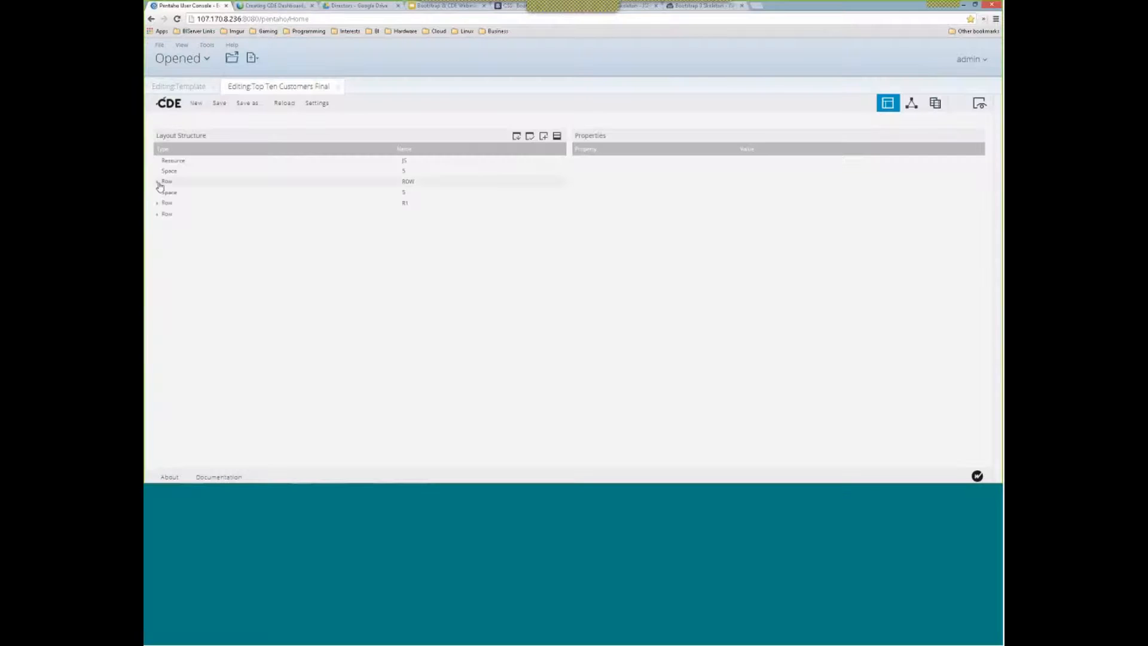
left_click(158, 182)
left_click(157, 214)
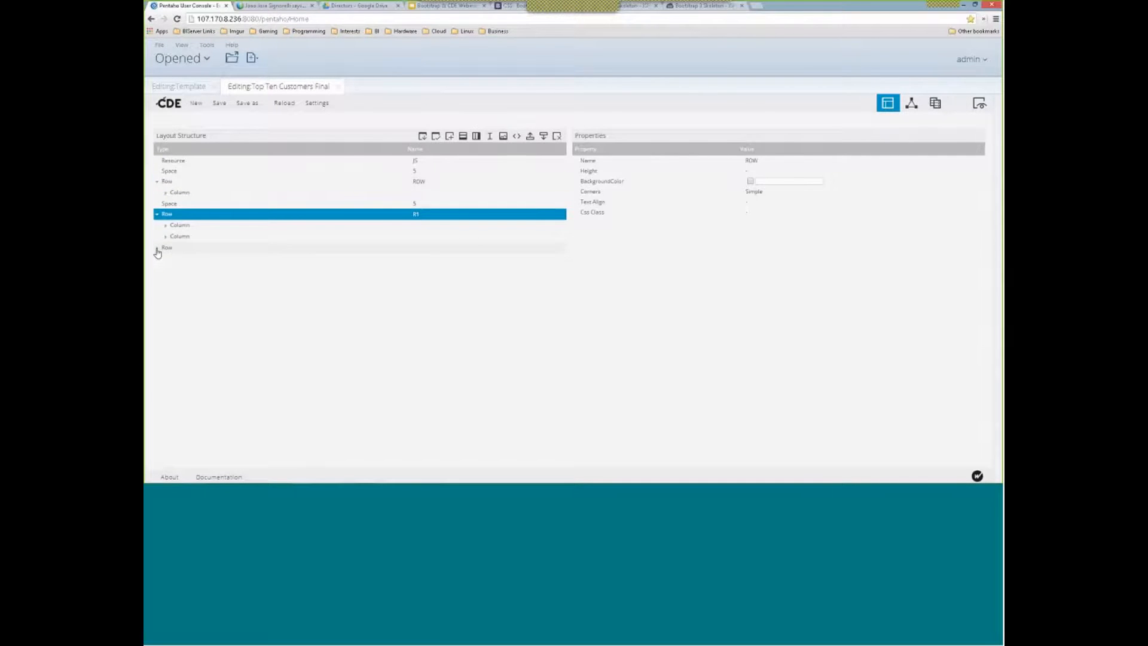
left_click(157, 247)
left_click(166, 226)
left_click(174, 237)
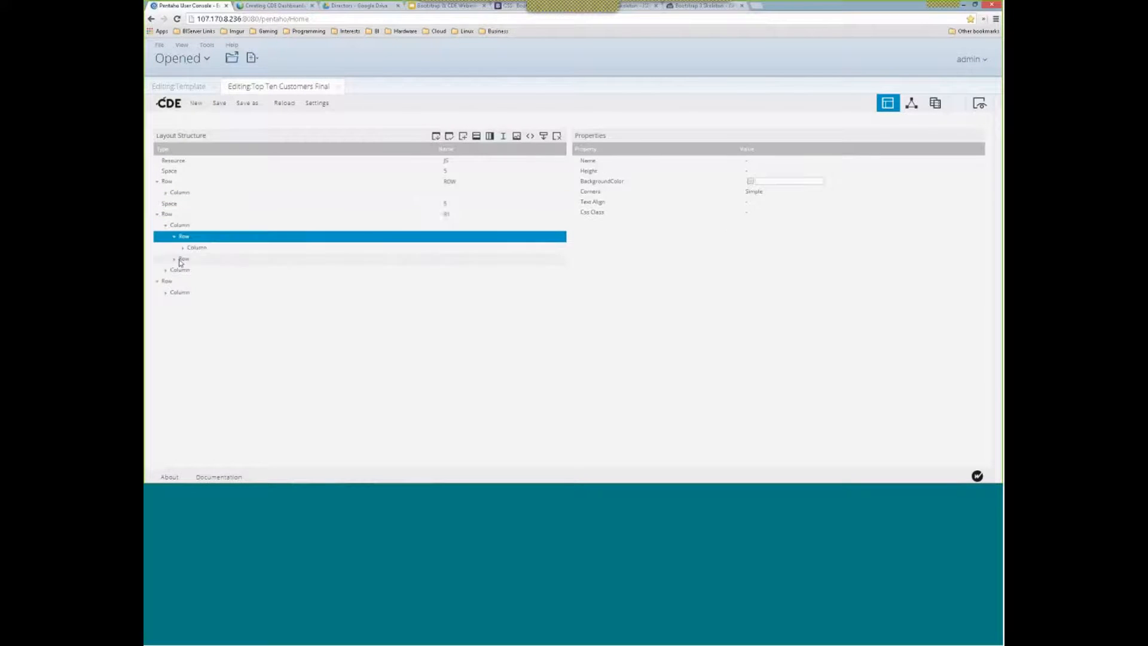
left_click(182, 248)
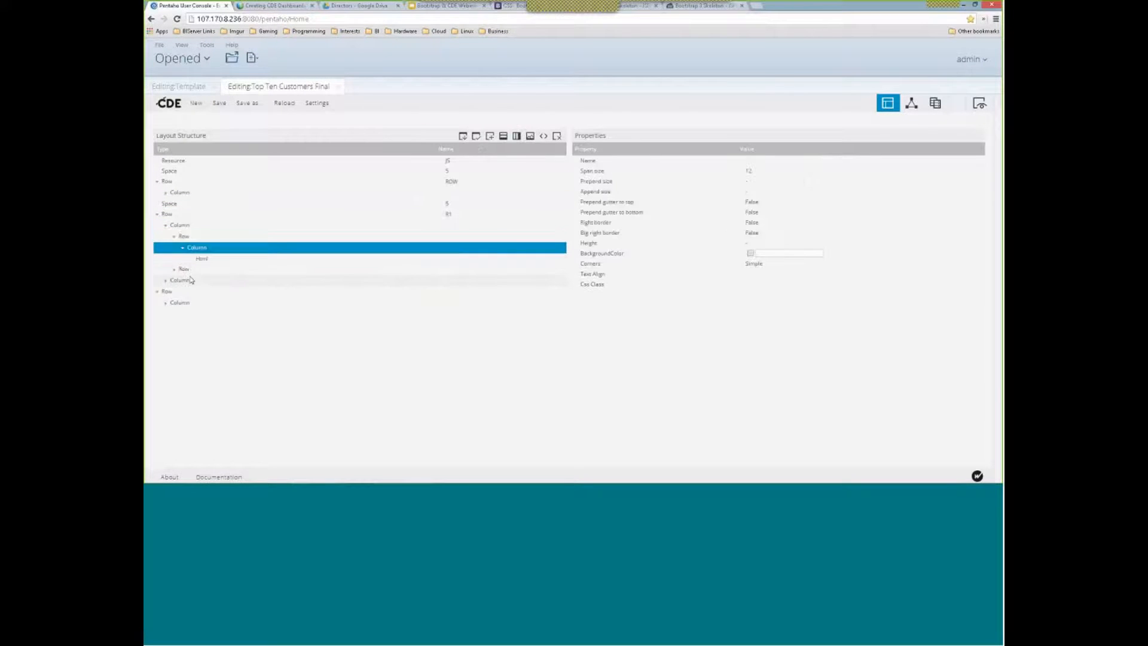
Examine the filter row's Html element and the nested row, column and Html element in the first column of row R1
left_click(166, 193)
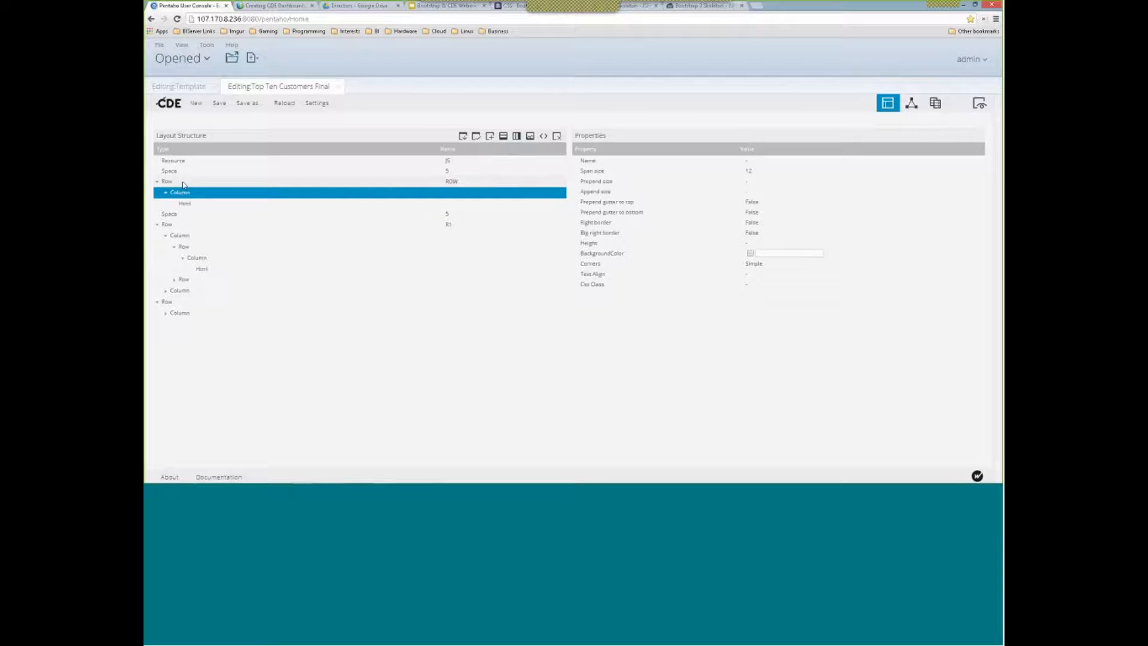
left_click(185, 203)
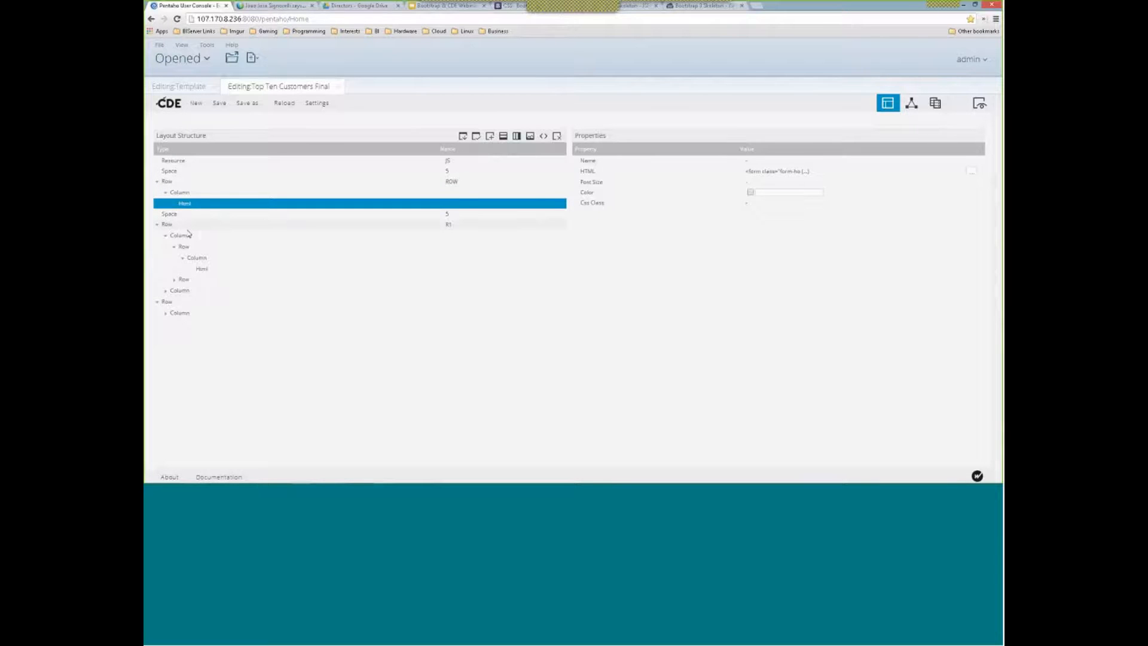
left_click(178, 225)
left_click(189, 235)
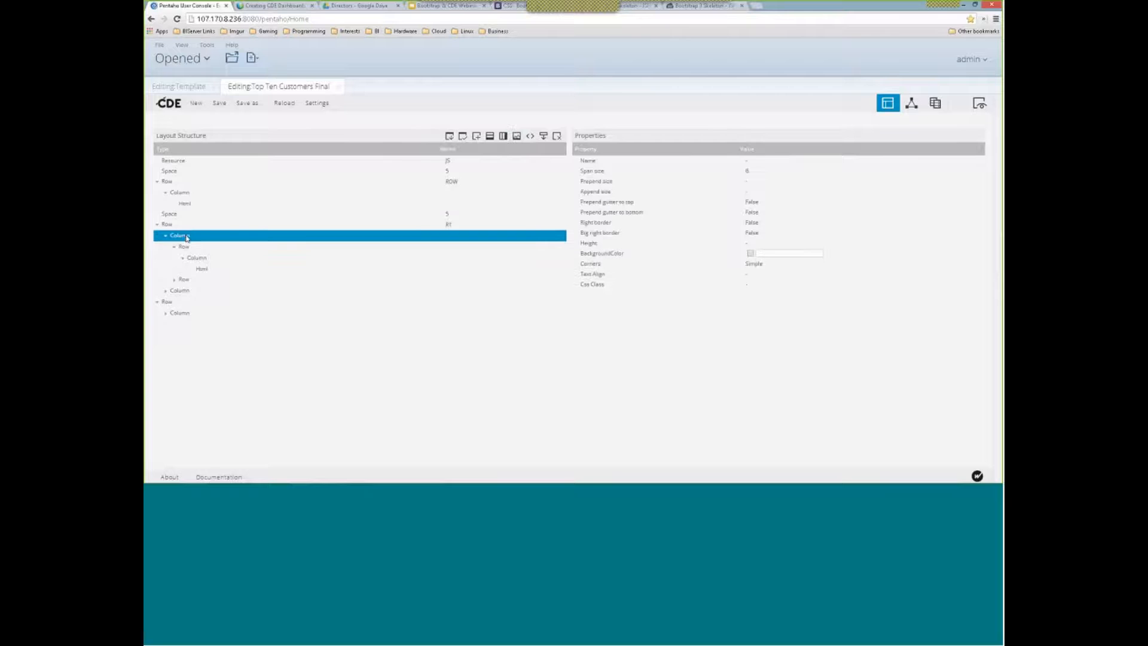
left_click(190, 247)
left_click(199, 258)
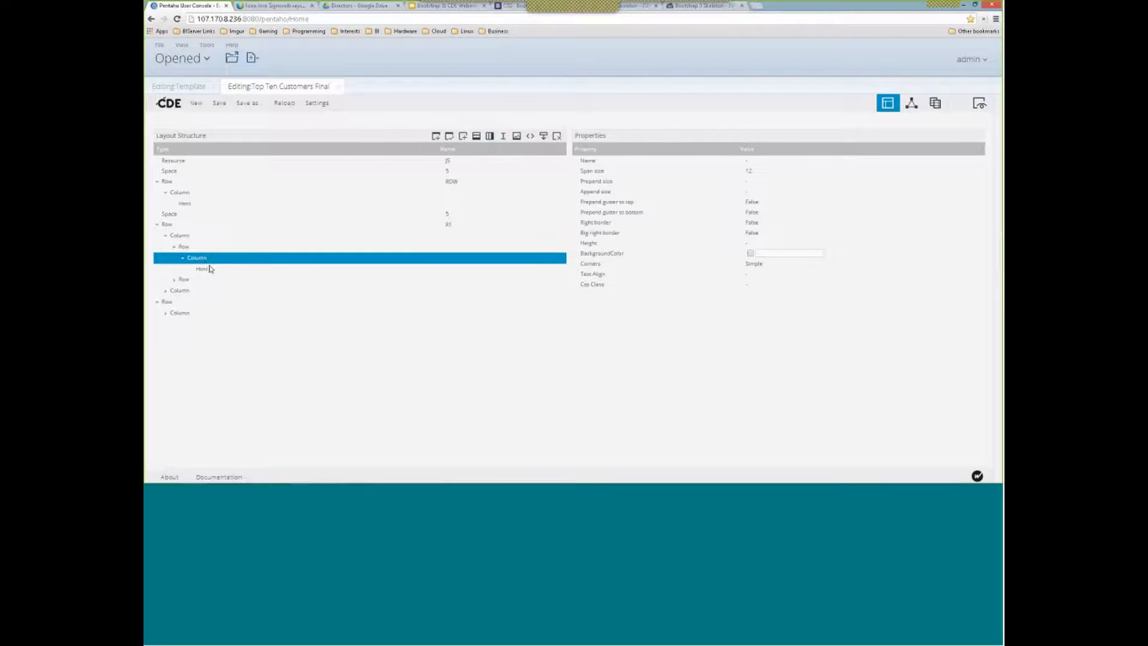
left_click(207, 270)
Expand the remaining rows and columns down to their Html elements and compare the structure with the rendered dashboard
left_click(174, 280)
left_click(165, 303)
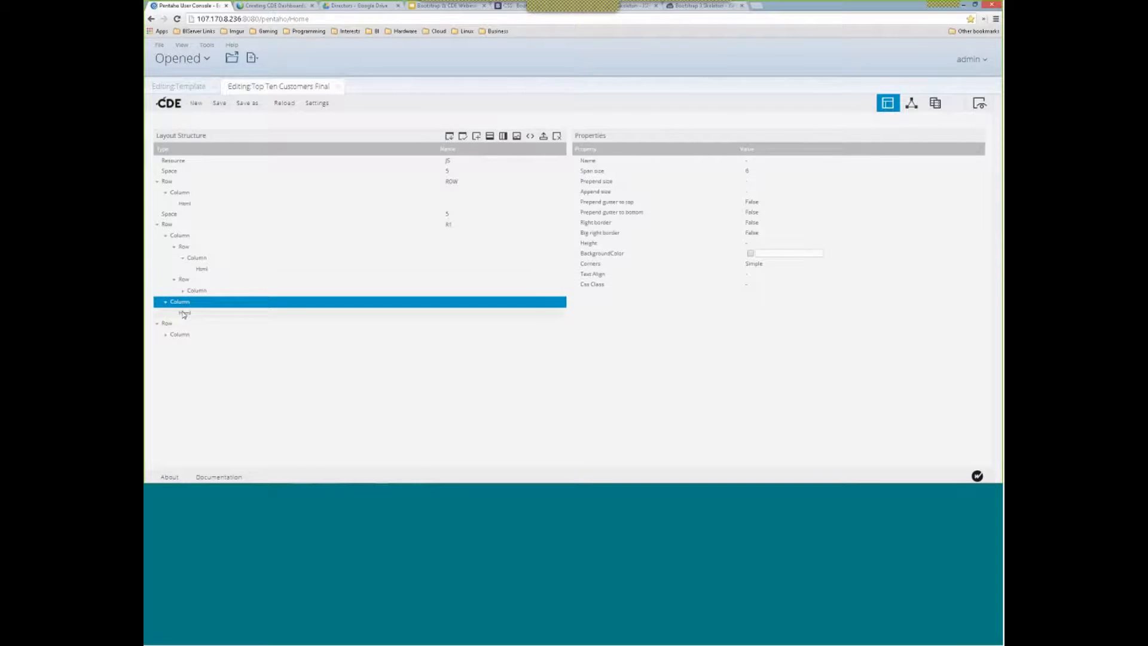
left_click(184, 312)
left_click(185, 293)
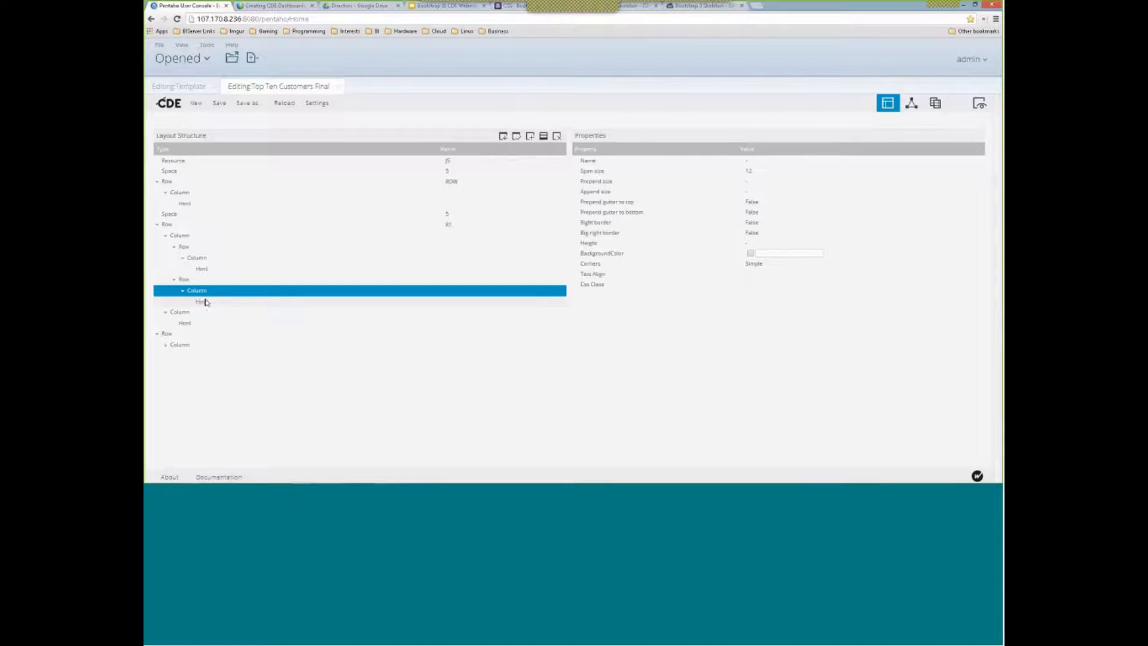
left_click(201, 301)
left_click(169, 344)
left_click(184, 356)
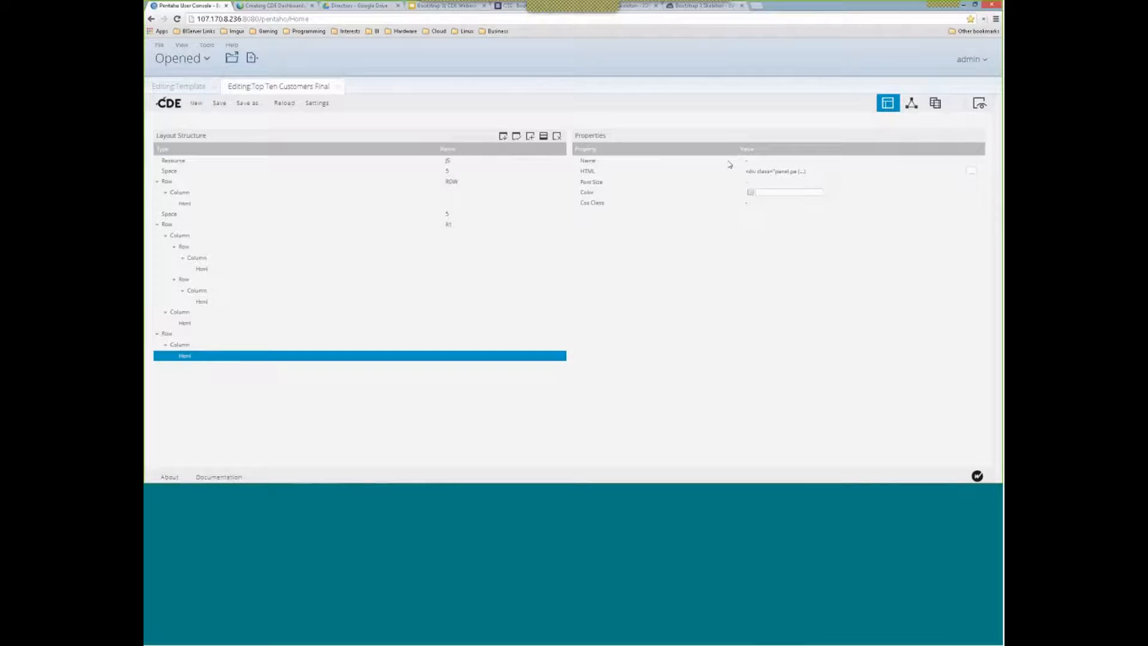
left_click_drag(906, 98, 520, 2)
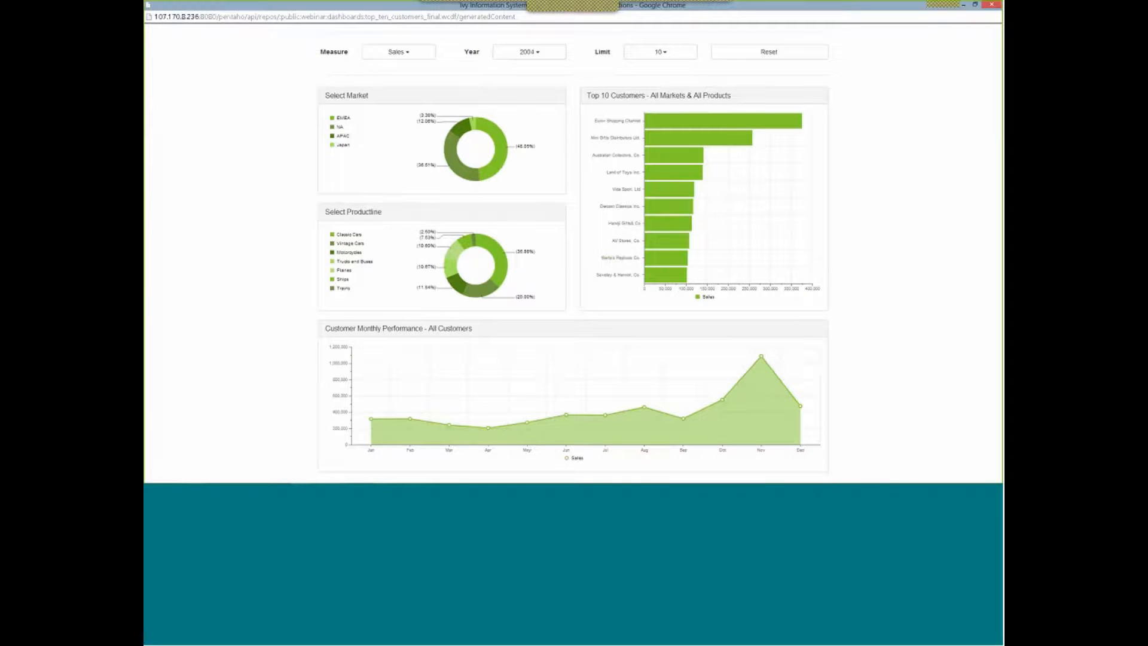
left_click_drag(674, 8, 1077, 90)
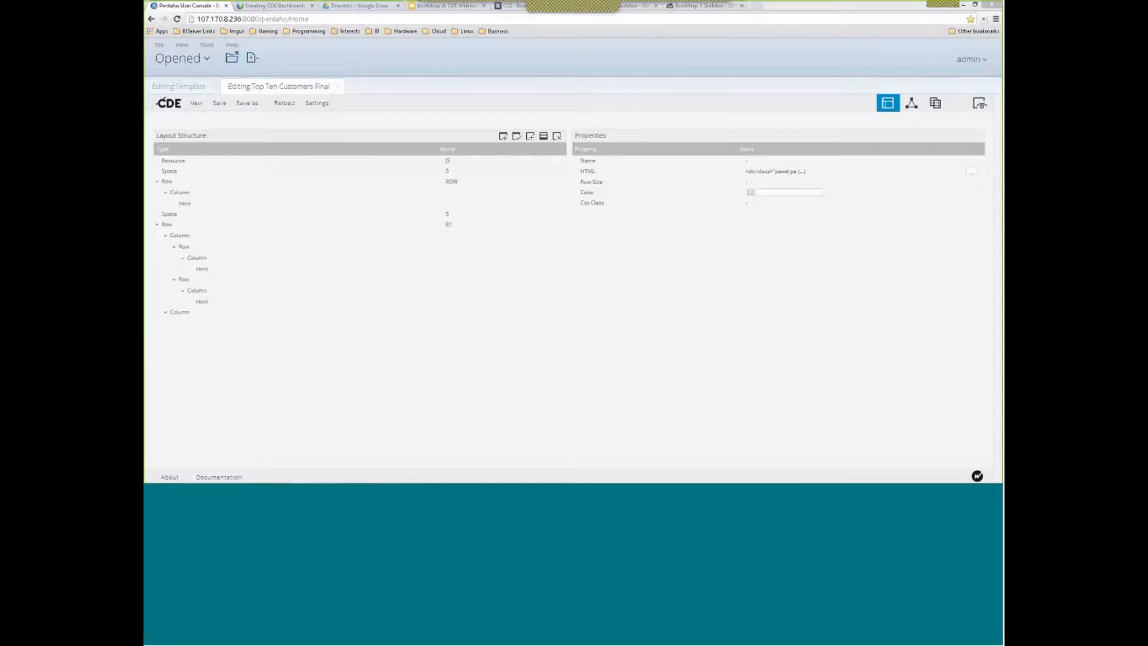
Return to the Template dashboard, delete its existing row with both columns, and add a new empty row
left_click(180, 87)
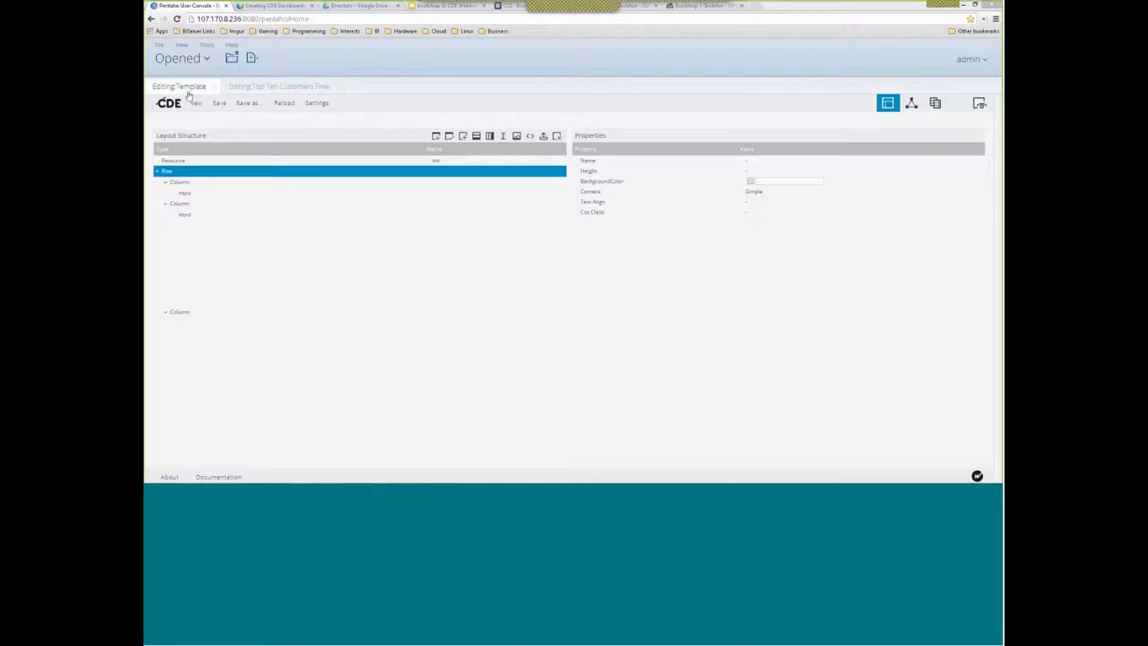
left_click(557, 137)
left_click(219, 103)
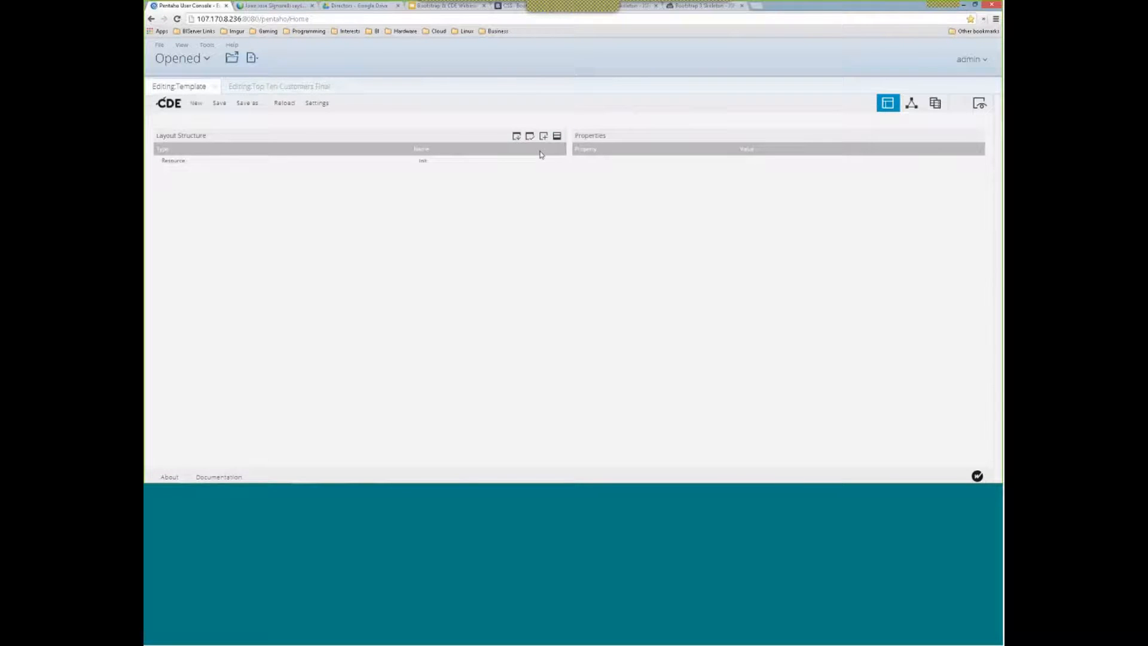
left_click(558, 138)
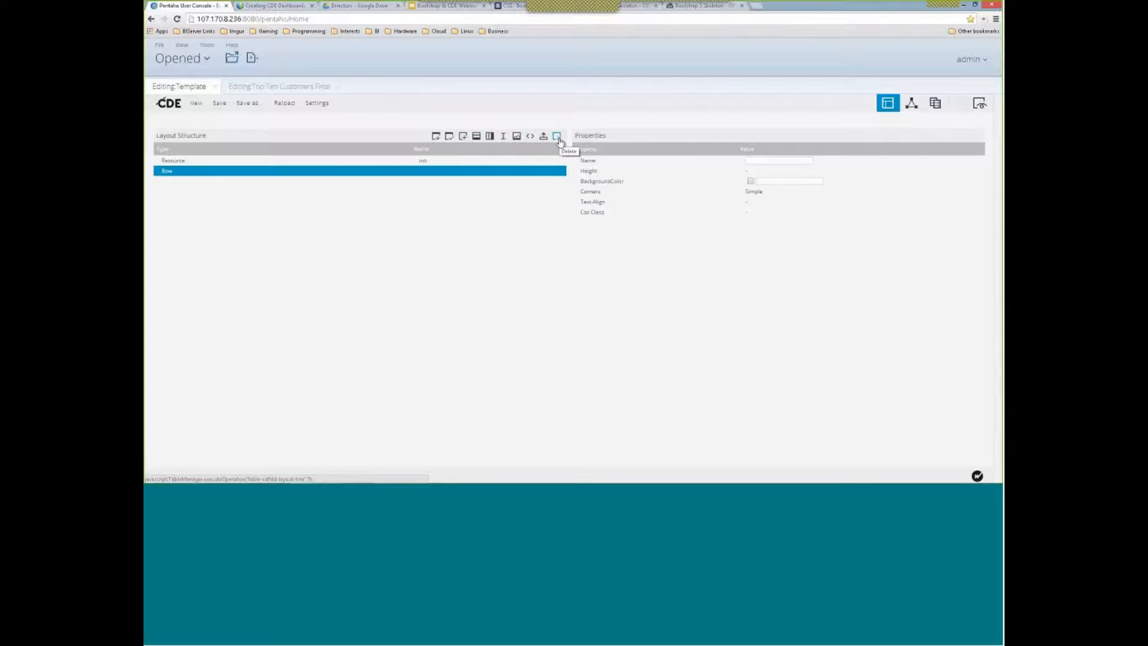
Add a column to the new row and set its span size to 12
left_click(491, 137)
left_click(757, 170)
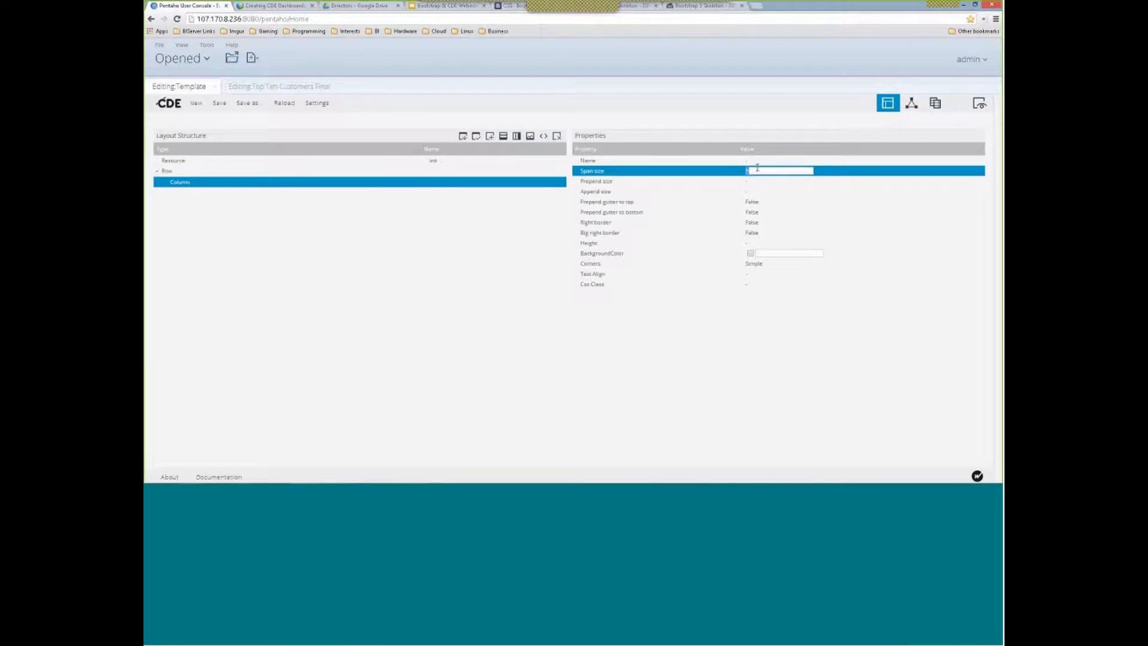
type("12")
key("Return")
Give the column a light pink background color and set its height to 50
left_click(735, 257)
left_click(751, 254)
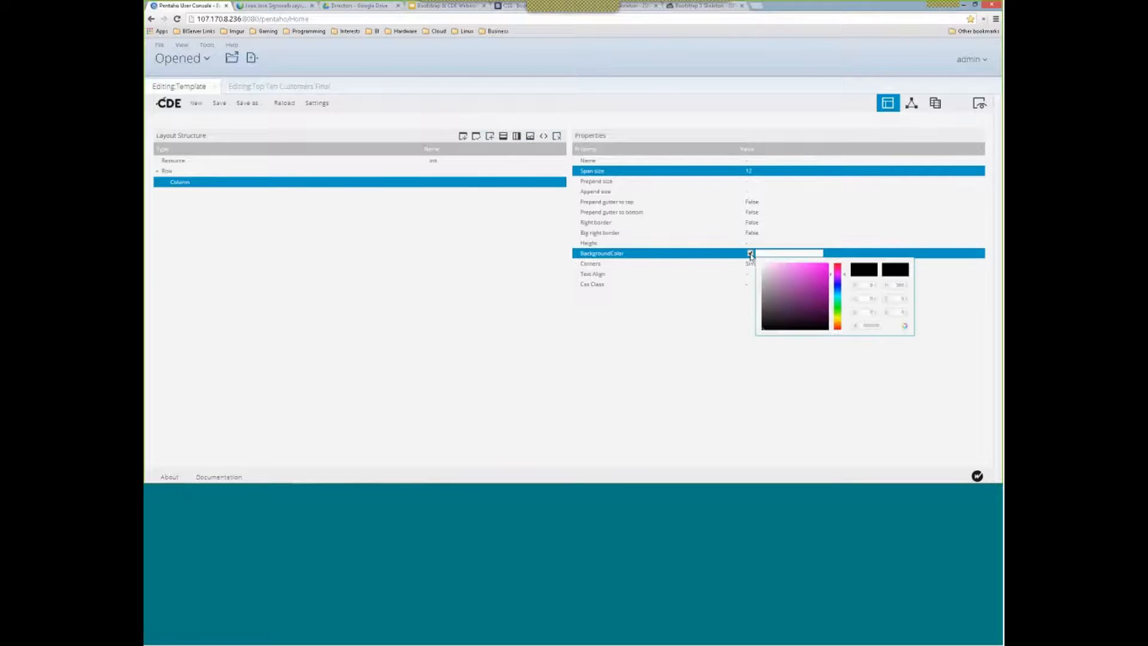
left_click(789, 268)
left_click(905, 327)
left_click(770, 243)
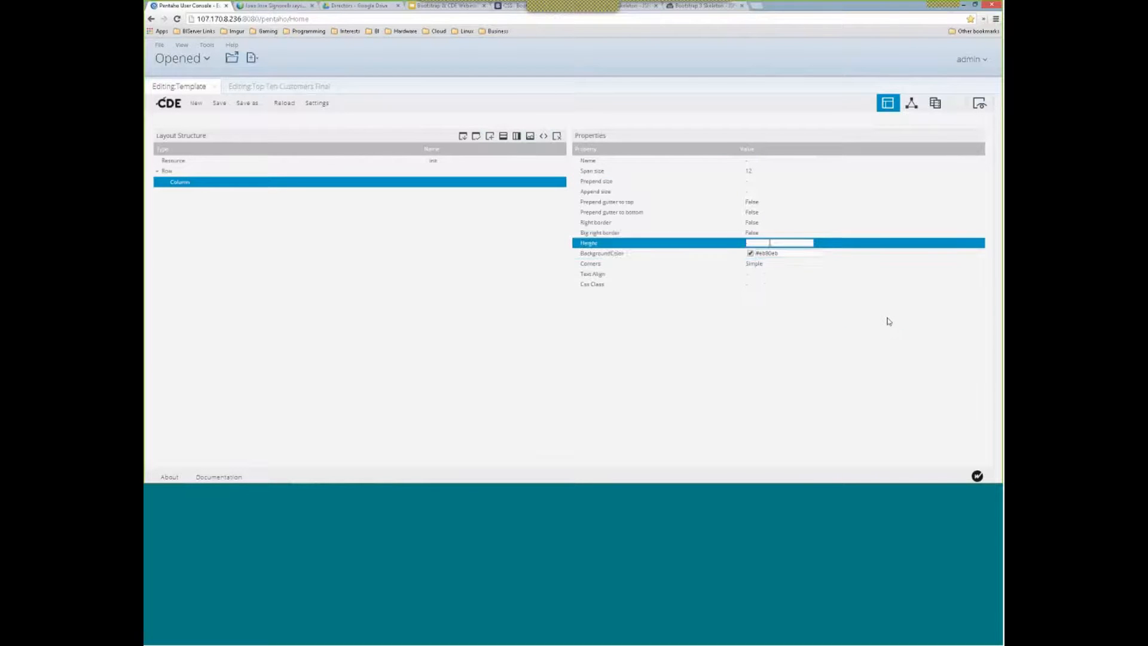
type("50")
key("Return")
Save the Template dashboard and preview the colored full-width column
left_click(219, 103)
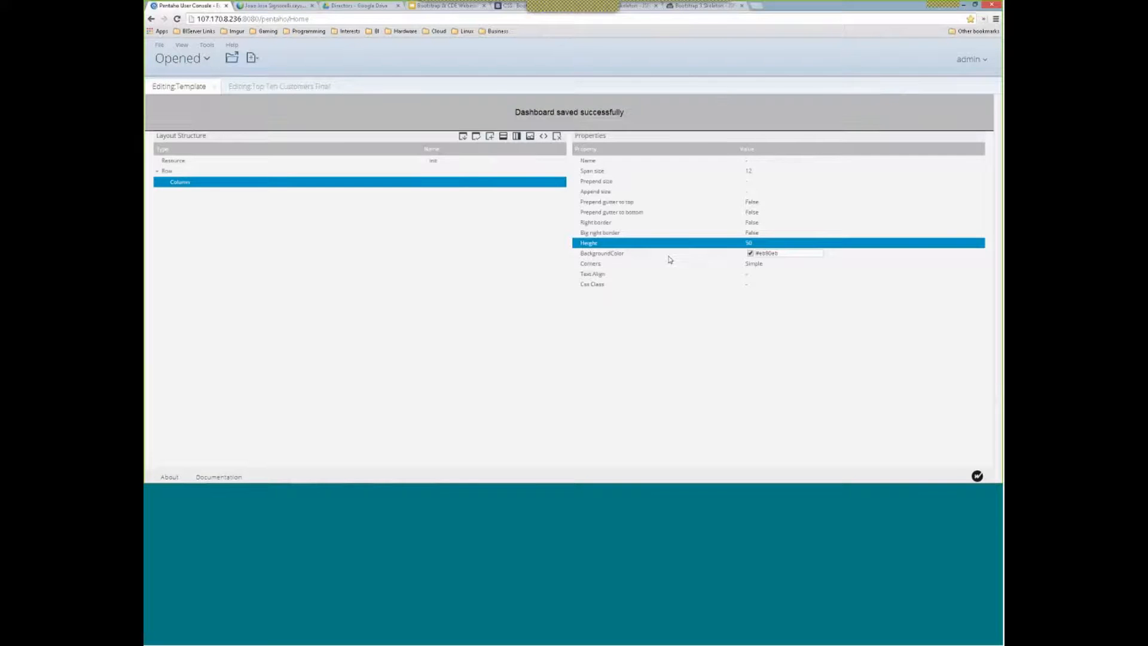
left_click(978, 103)
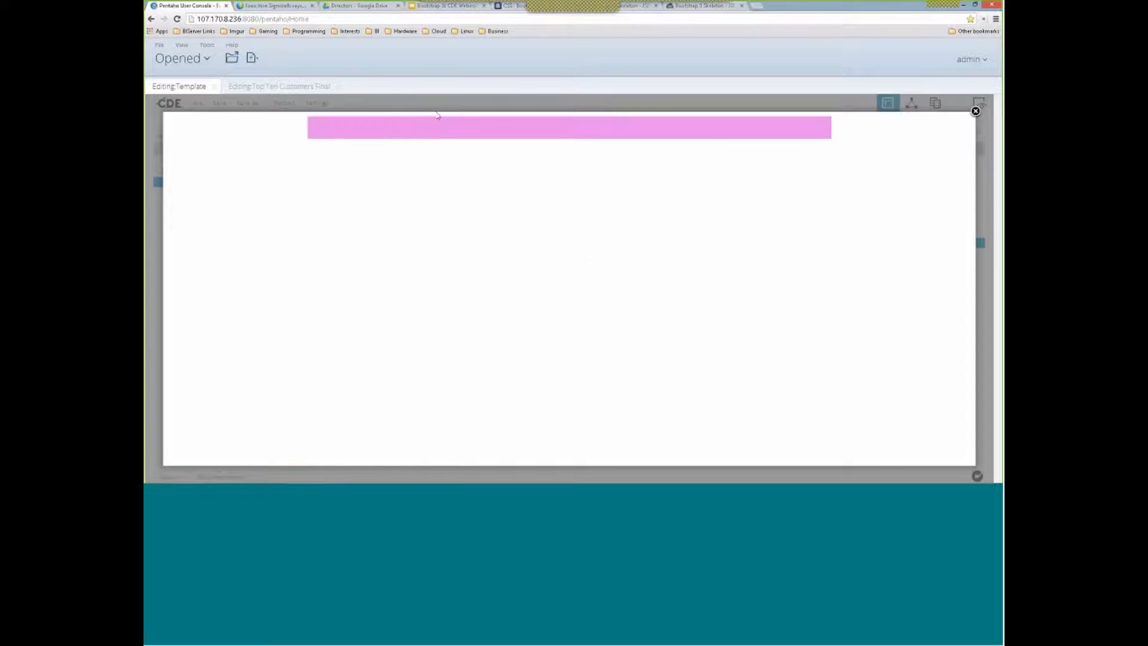
left_click(974, 112)
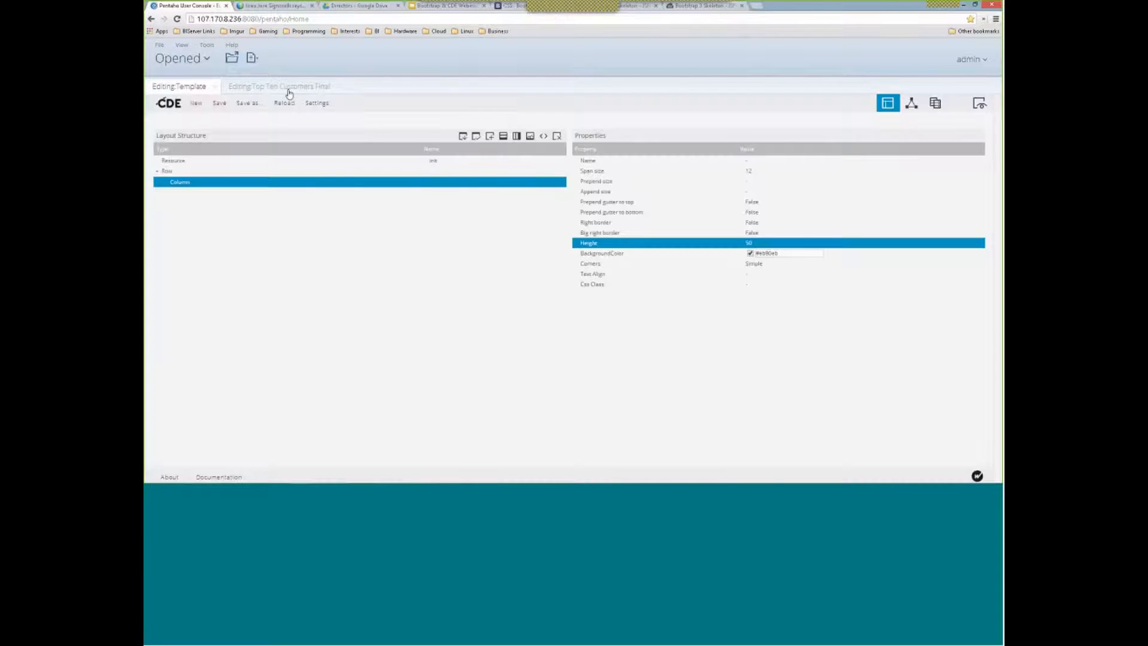
Compare the Top Ten Customers Final layout structure with its rendered dashboard, examining how the chart panels are arranged
left_click(279, 87)
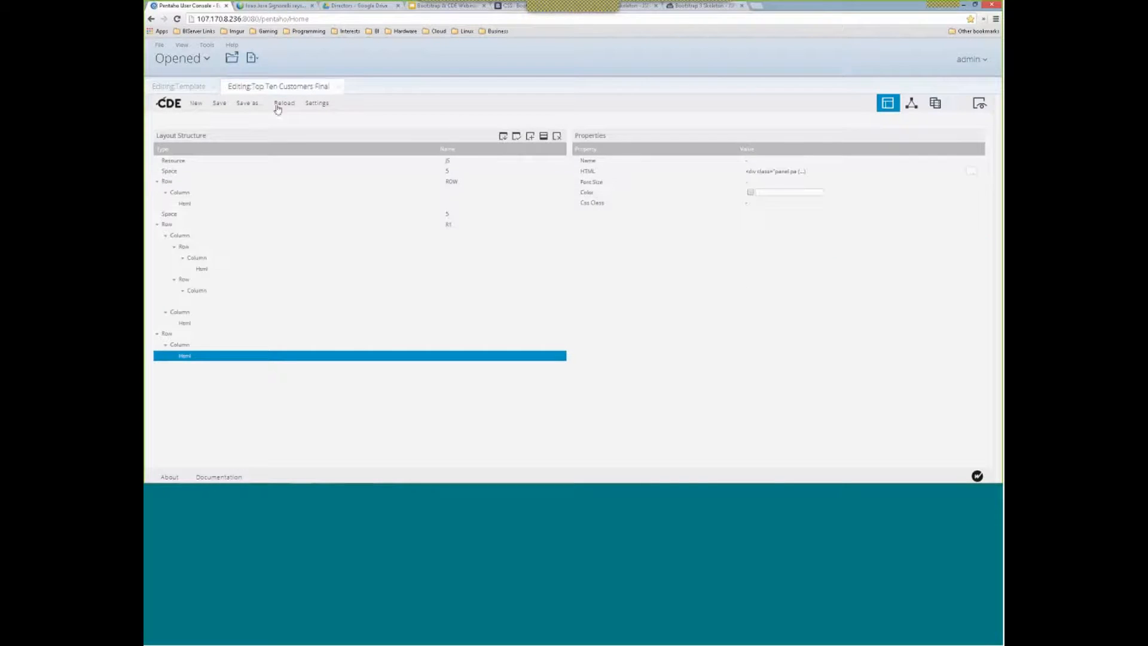
left_click(190, 88)
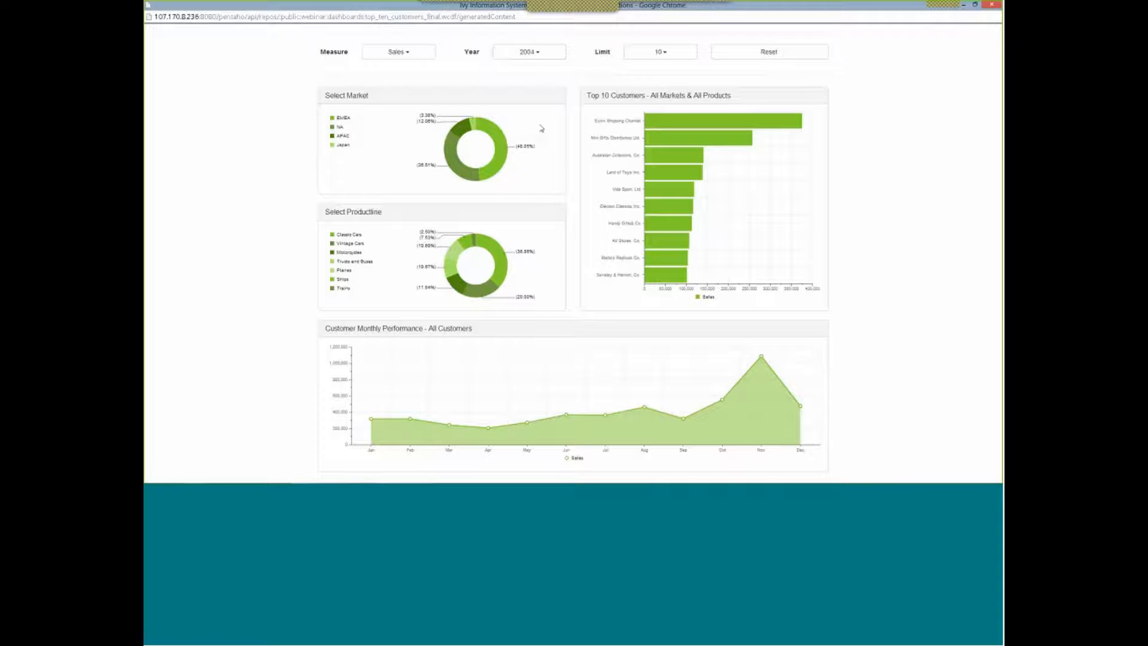
mouse_move(480, 249)
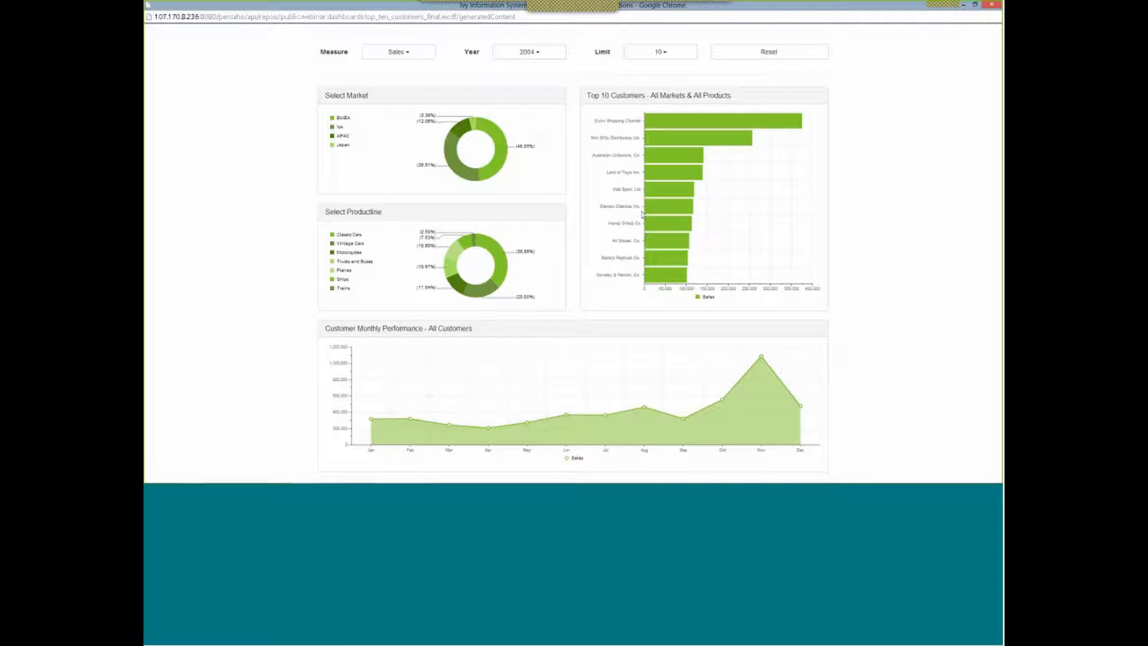
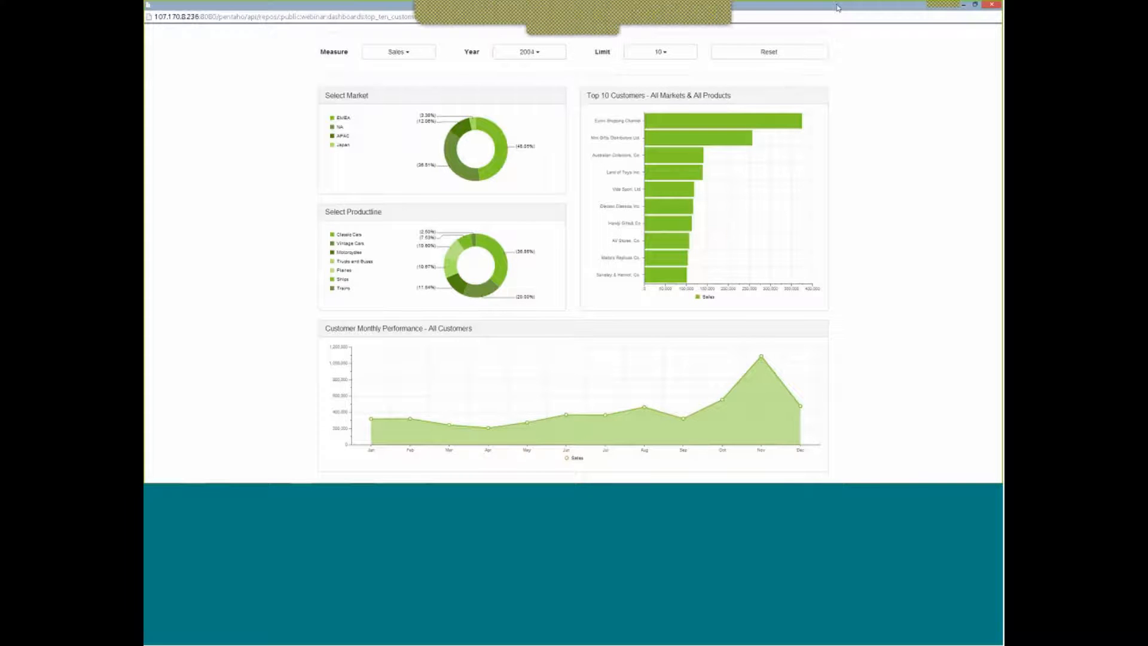
Return to the Template layout and add a second row containing two columns below the first row
left_click(963, 5)
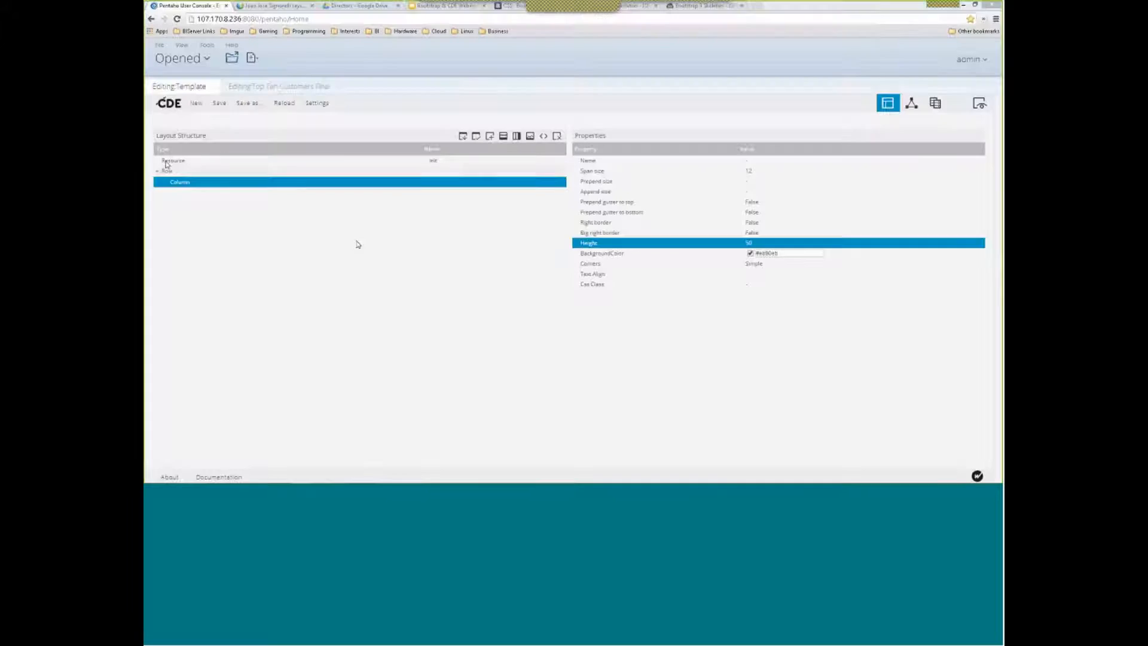
left_click(169, 174)
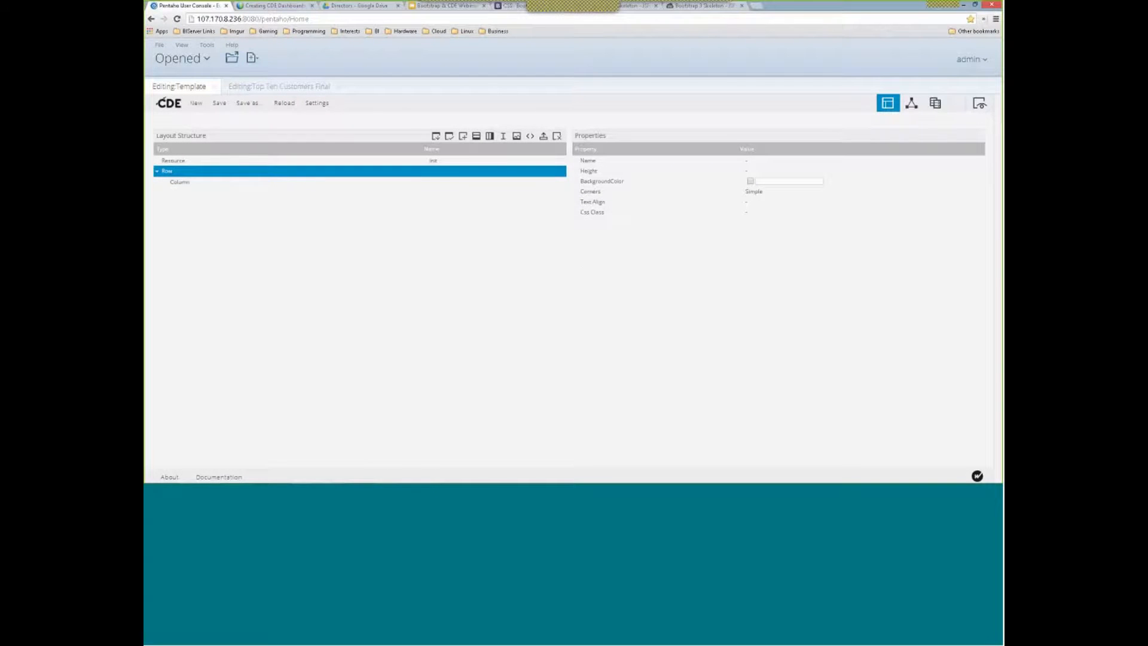
left_click(490, 137)
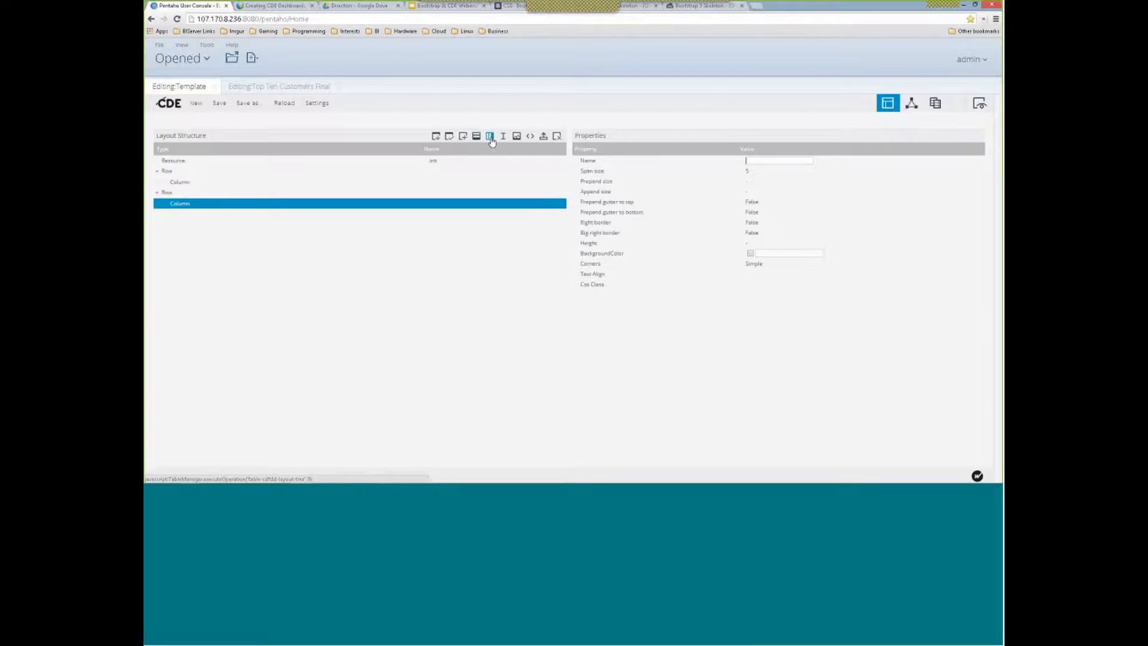
Add two nested rows inside the first column of the second row
left_click(247, 204)
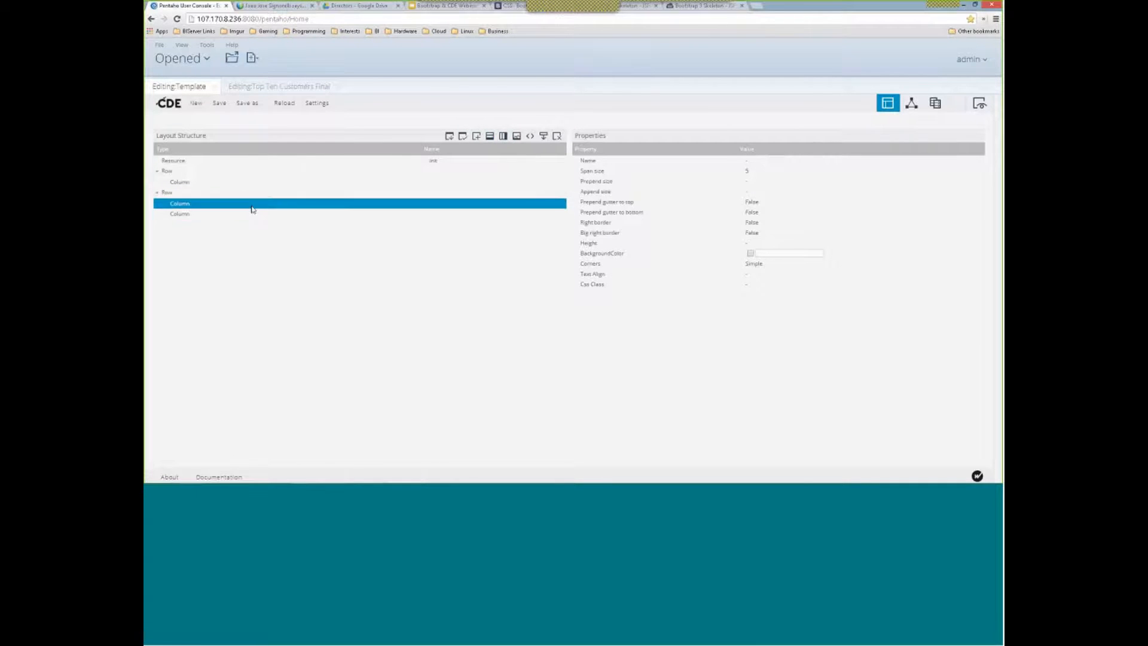
left_click(490, 138)
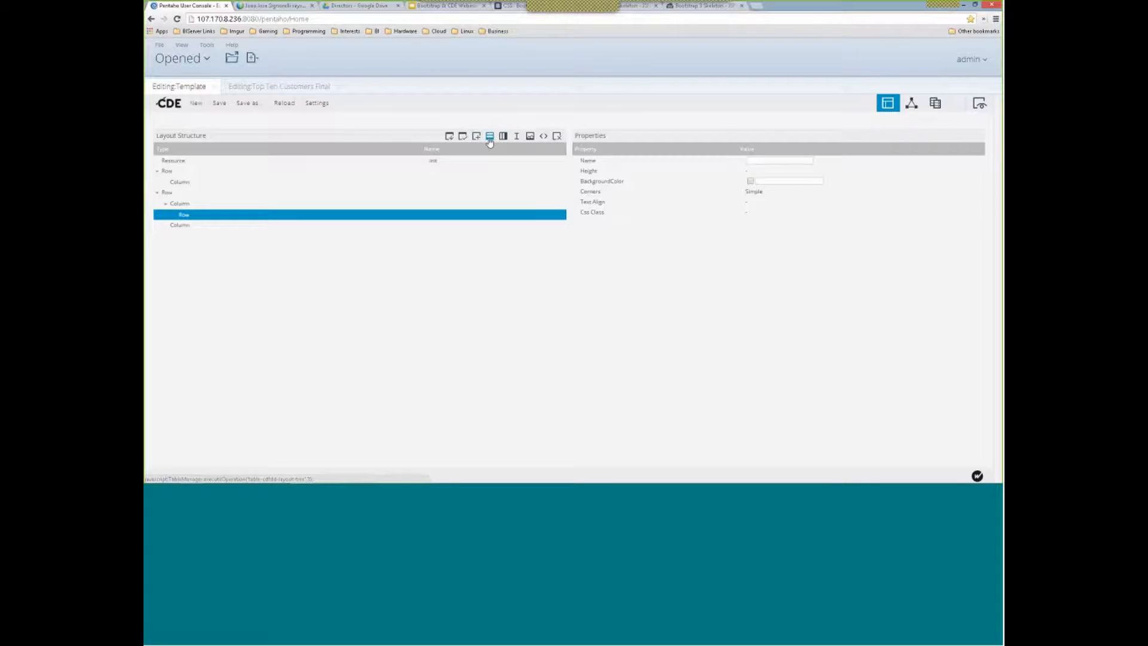
left_click(490, 138)
Add one column to each of the two nested rows
left_click(196, 215)
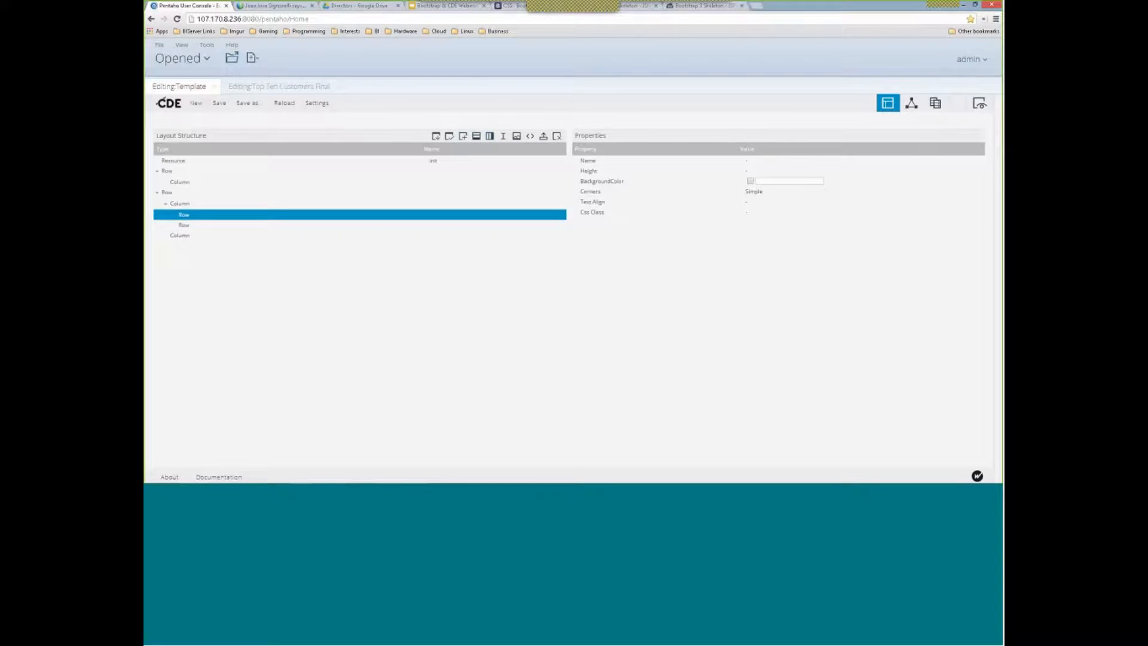
left_click(475, 137)
left_click(232, 239)
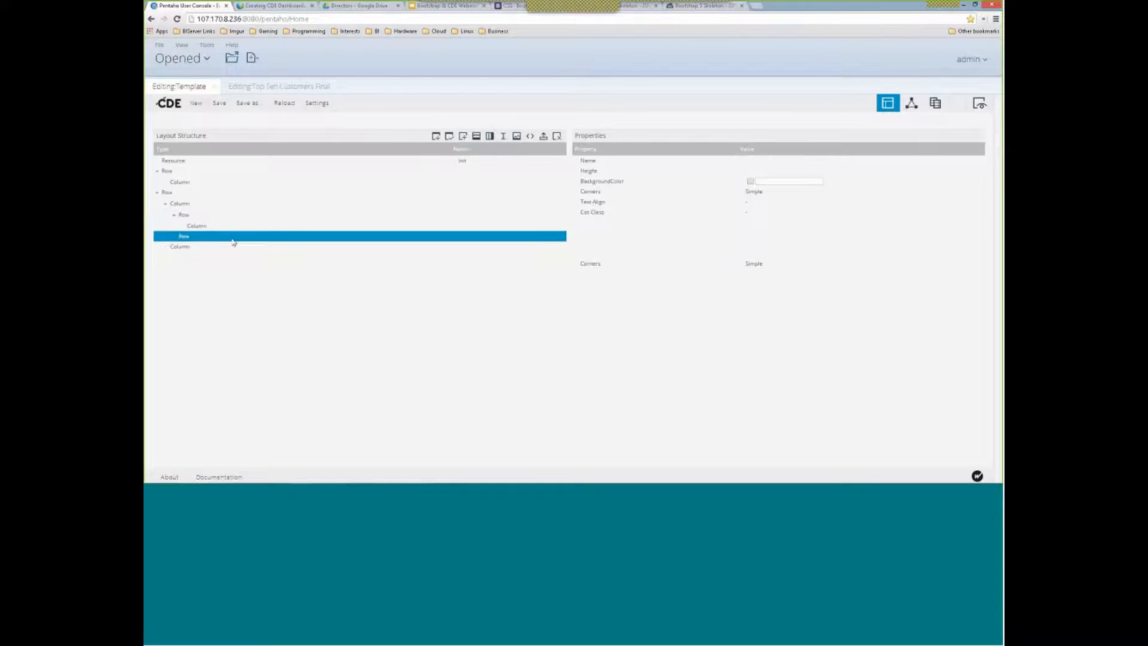
left_click(490, 136)
Check the Top Ten Customers Final layout, and add an HTML element containing DUMMY to the full-width column in Template
left_click(203, 258)
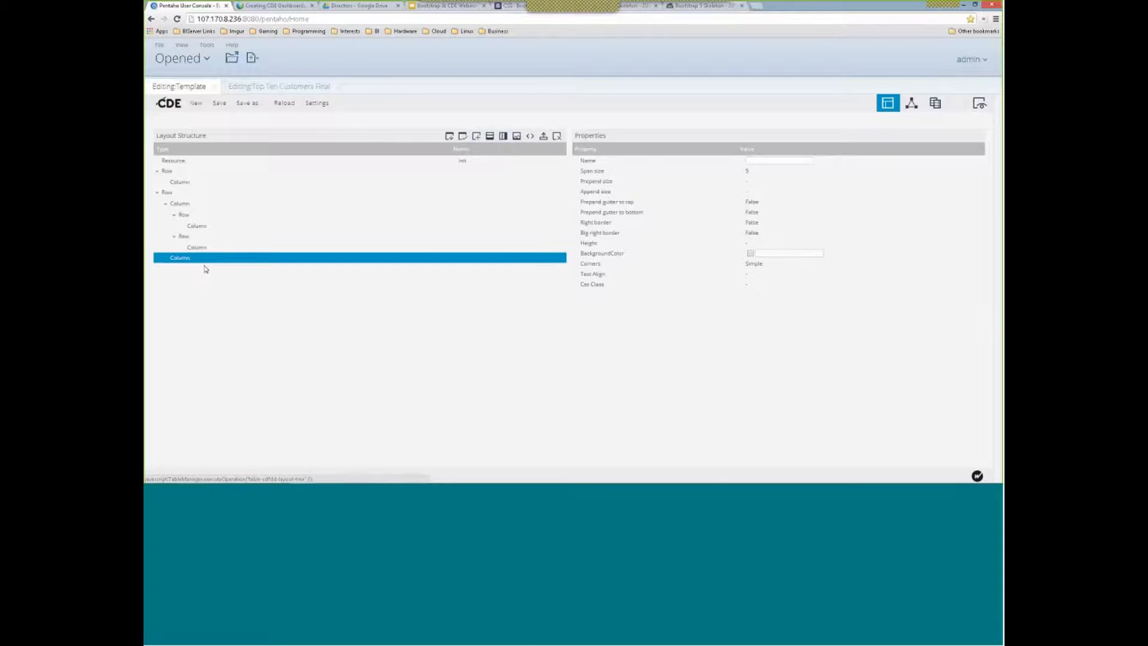
left_click(271, 87)
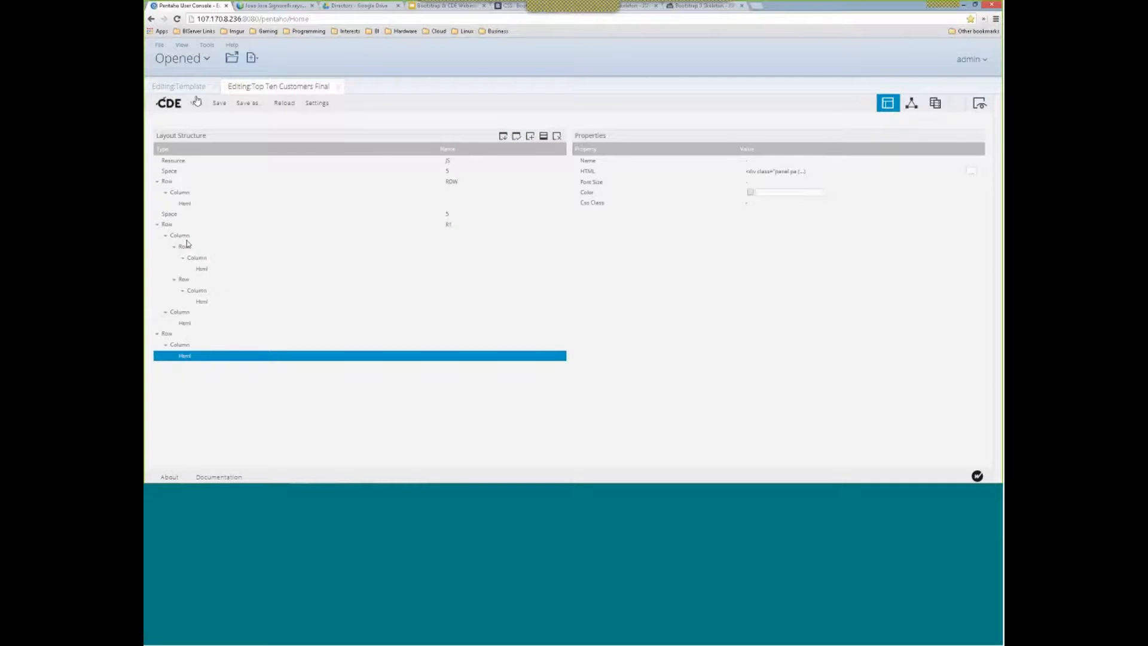
left_click(180, 86)
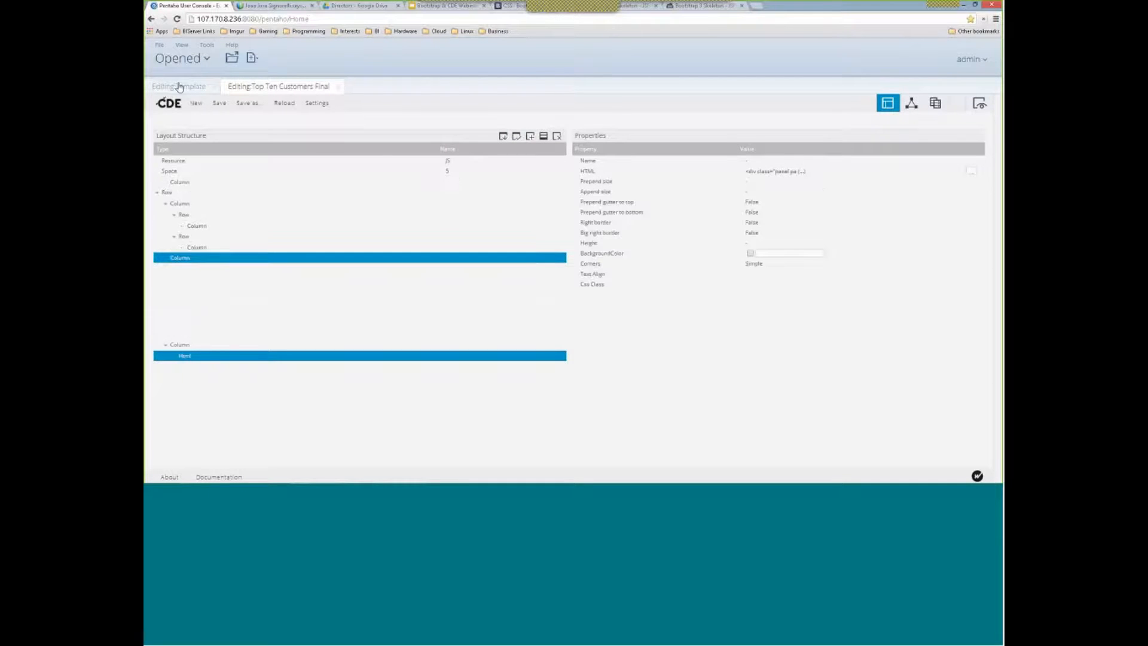
left_click(204, 185)
left_click(544, 136)
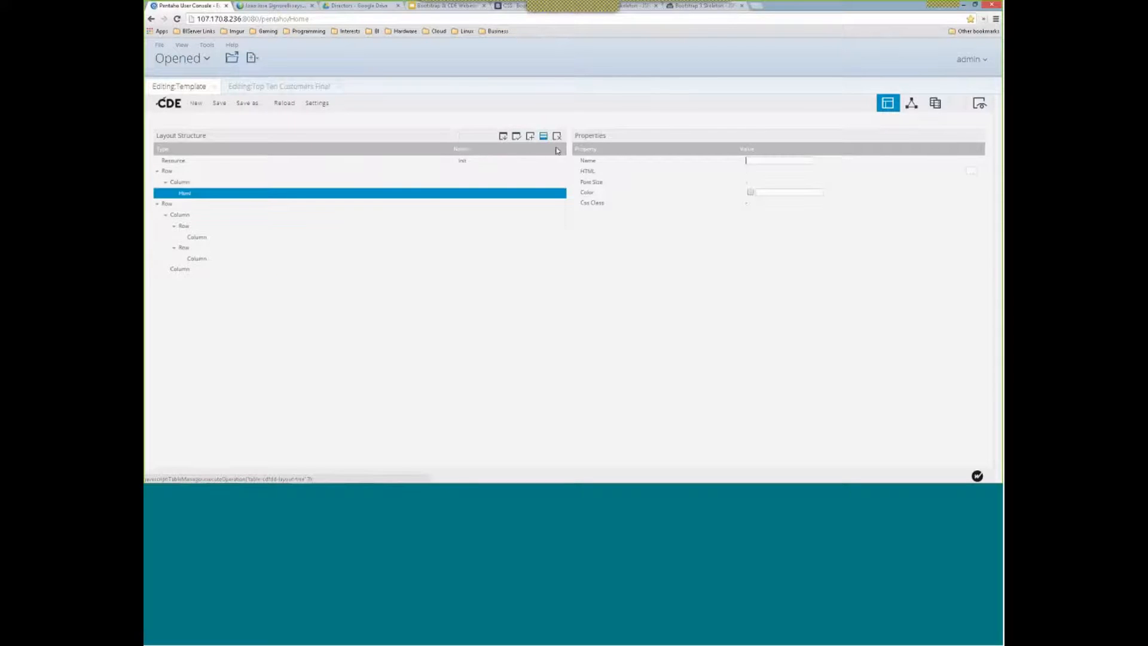
left_click(971, 172)
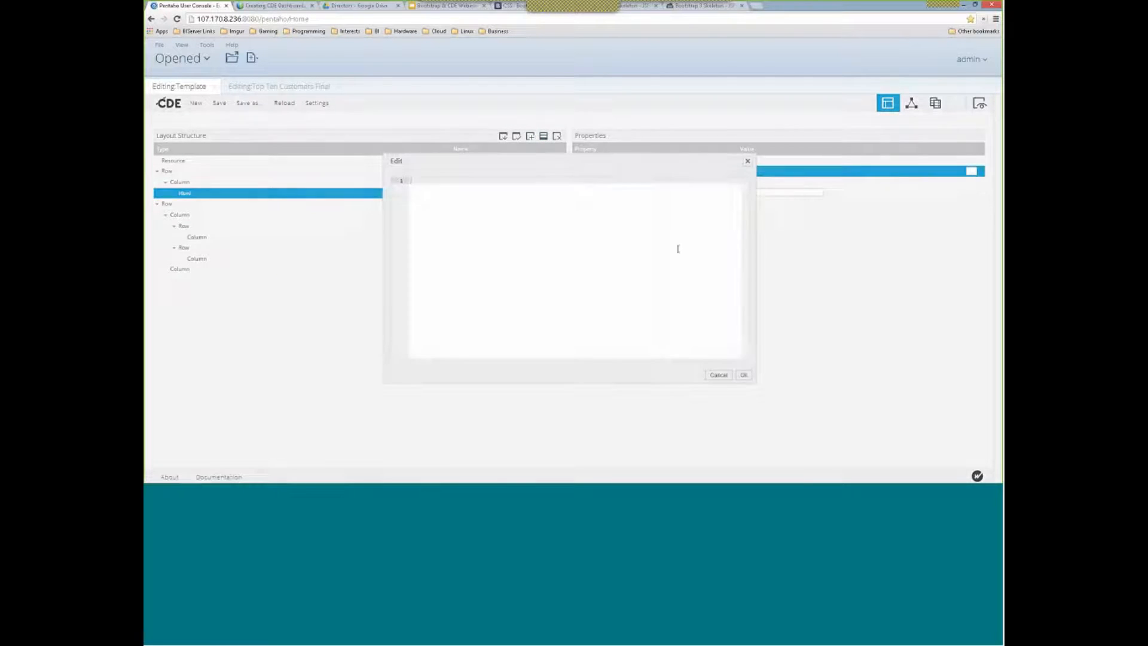
type("DUMMY")
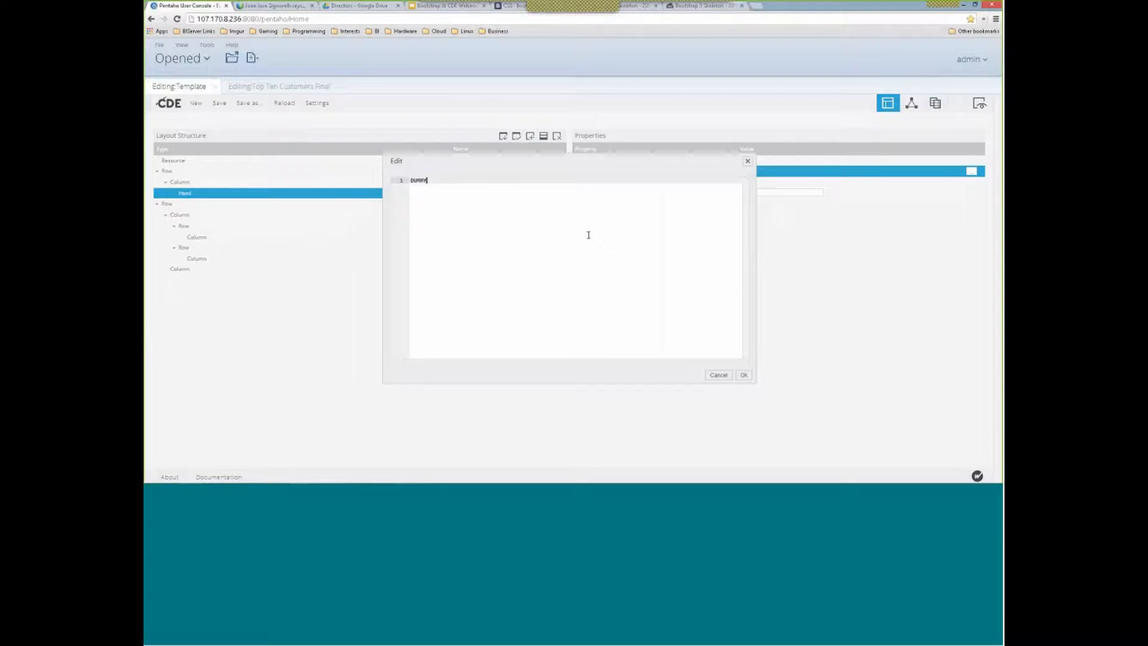
left_click(744, 375)
Add an HTML element with the content DUMMY to the column in the first nested row
left_click(195, 237)
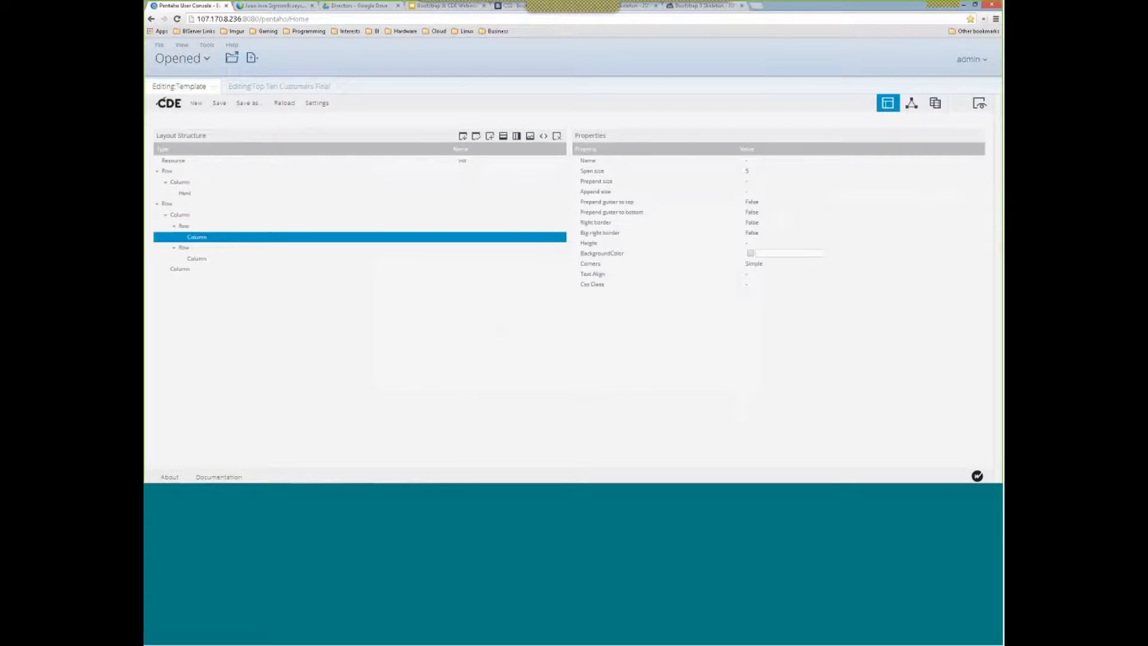
left_click(544, 137)
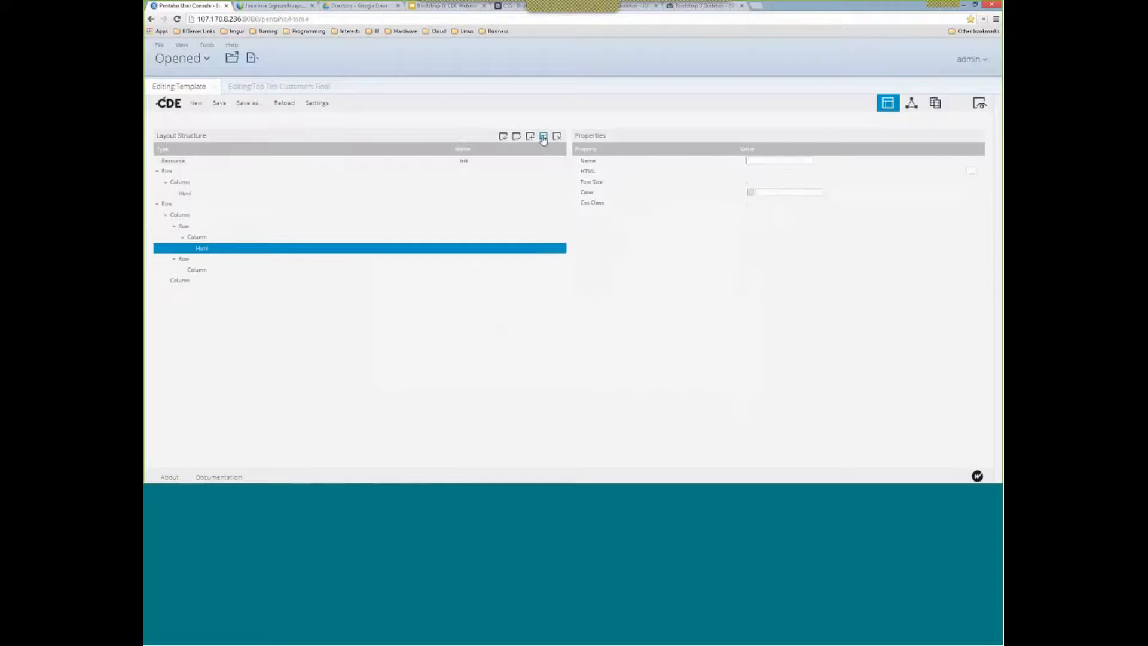
left_click(972, 172)
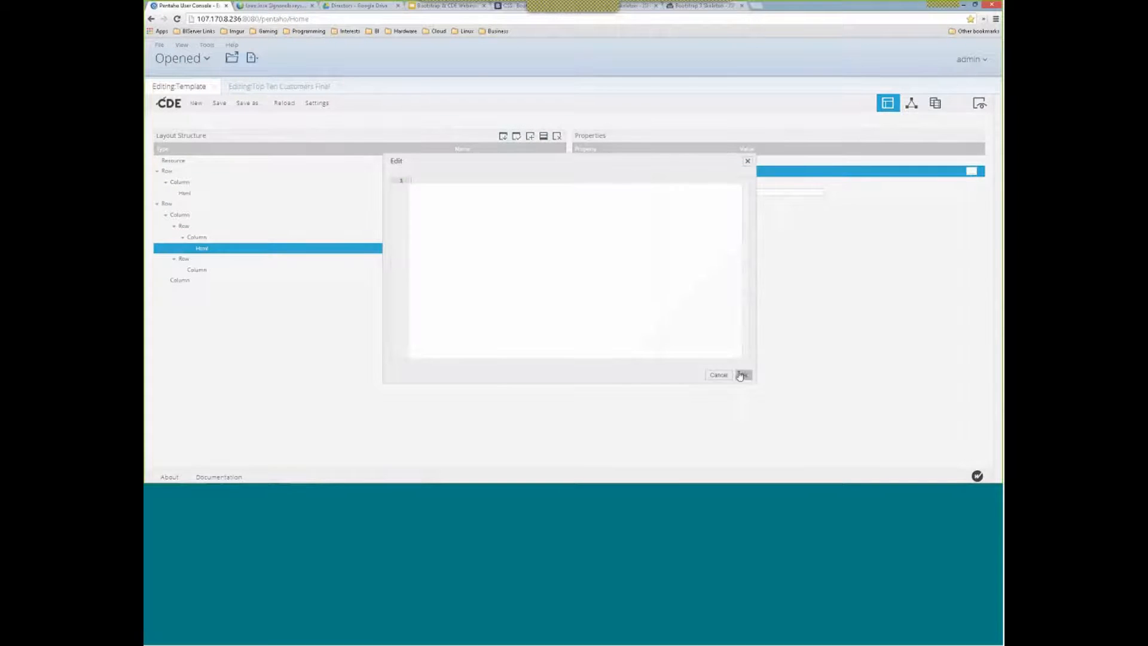
left_click(743, 375)
Add an HTML element with the content DUMMY to the column in the second nested row
left_click(226, 272)
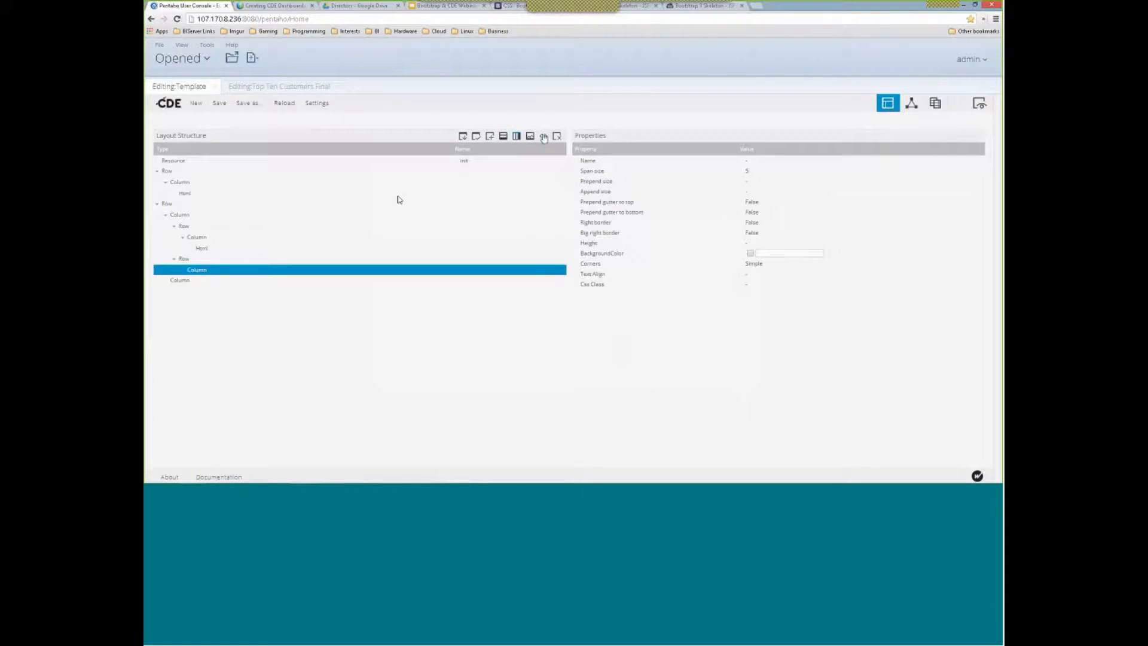
left_click(544, 137)
left_click(972, 173)
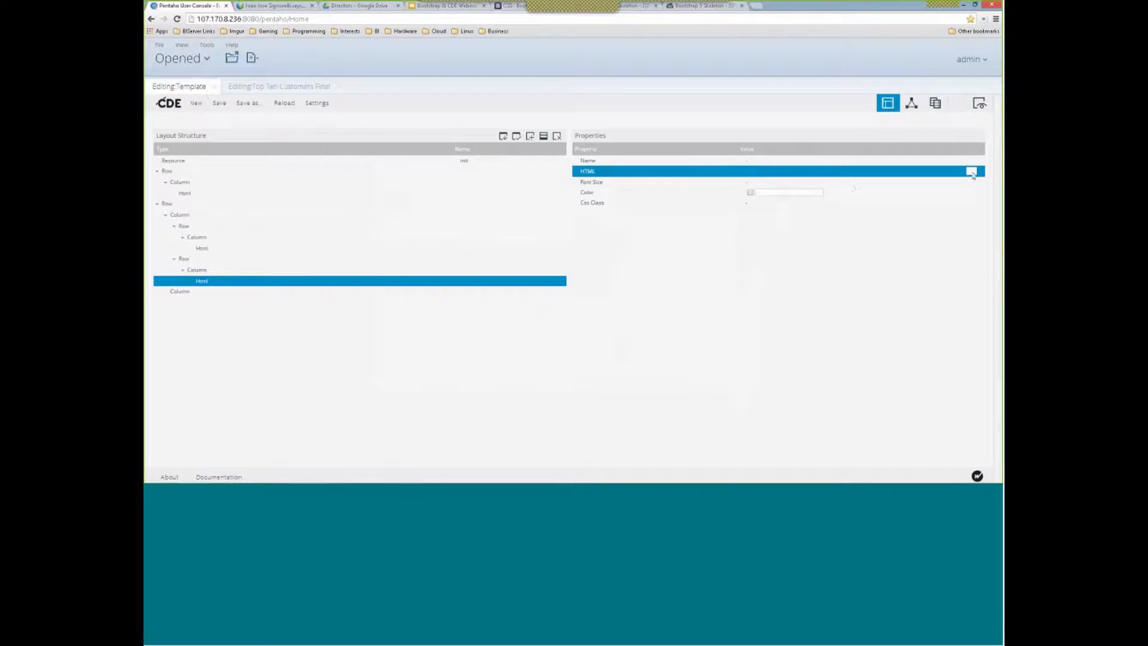
left_click(569, 275)
type("DUMMY")
left_click(744, 376)
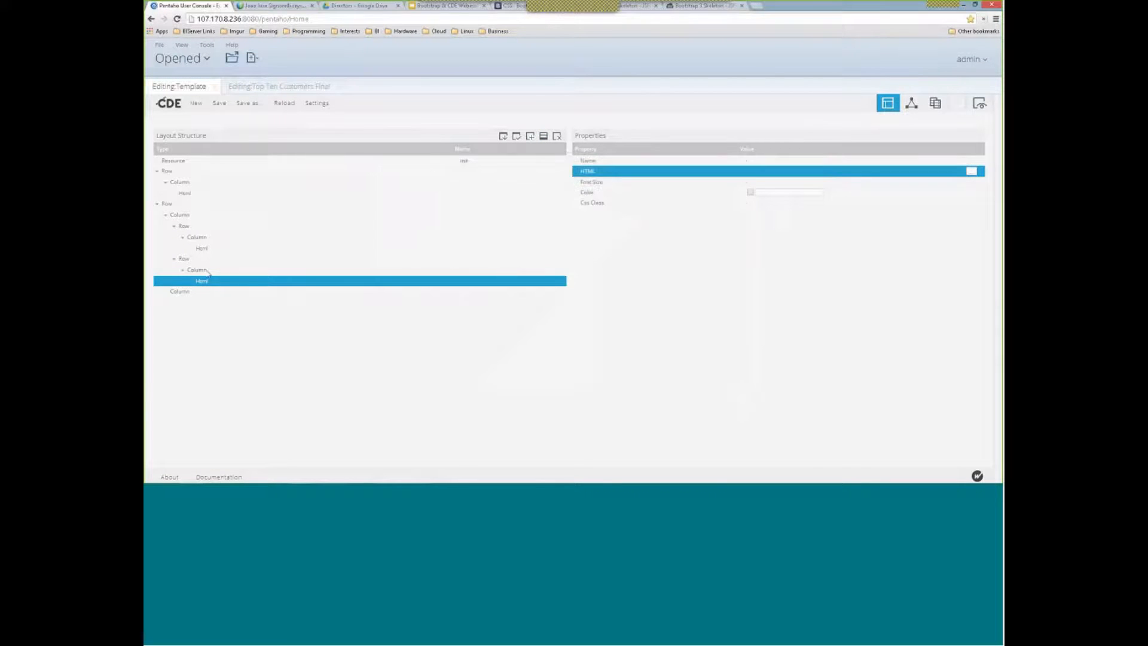
Add an HTML element containing DUMMY to the second outer column of the second row, and save the dashboard
left_click(179, 291)
left_click(530, 137)
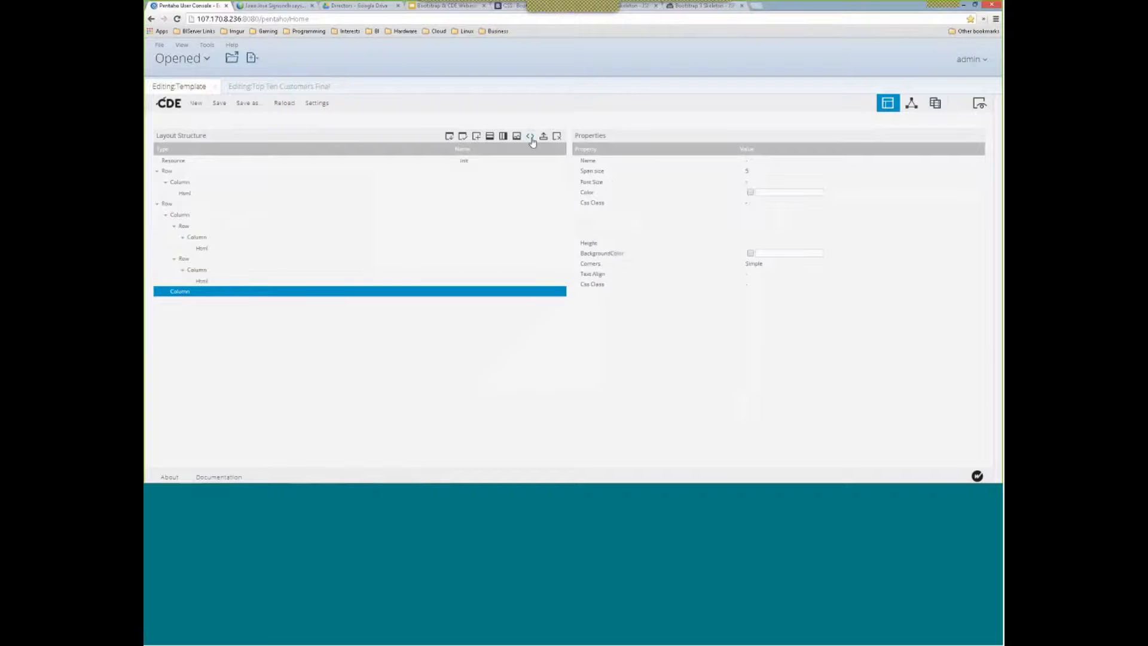
left_click(972, 173)
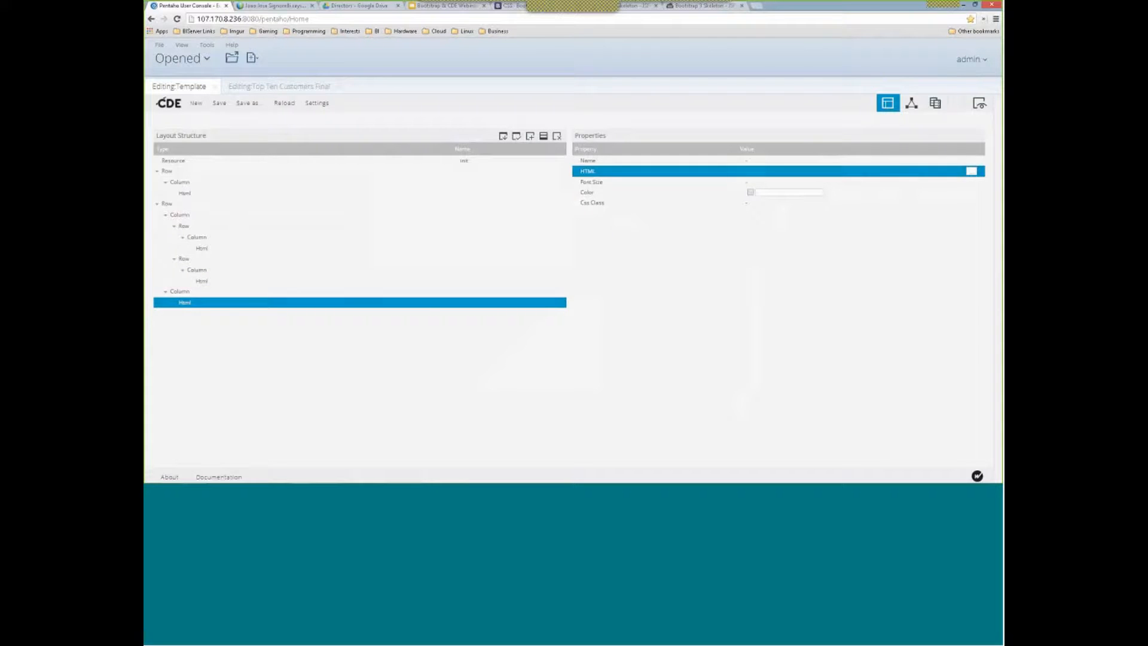
type("DUMMY")
left_click(744, 375)
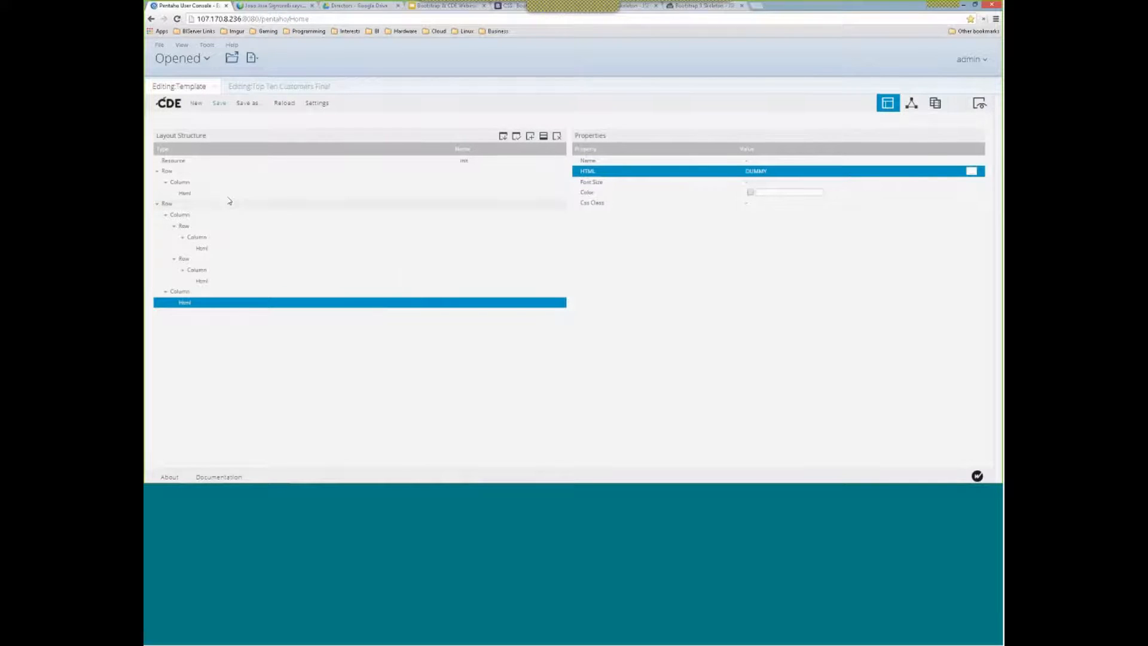
key("ctrl+s")
Give the column in the first nested row a muted light purple background color
left_click(224, 238)
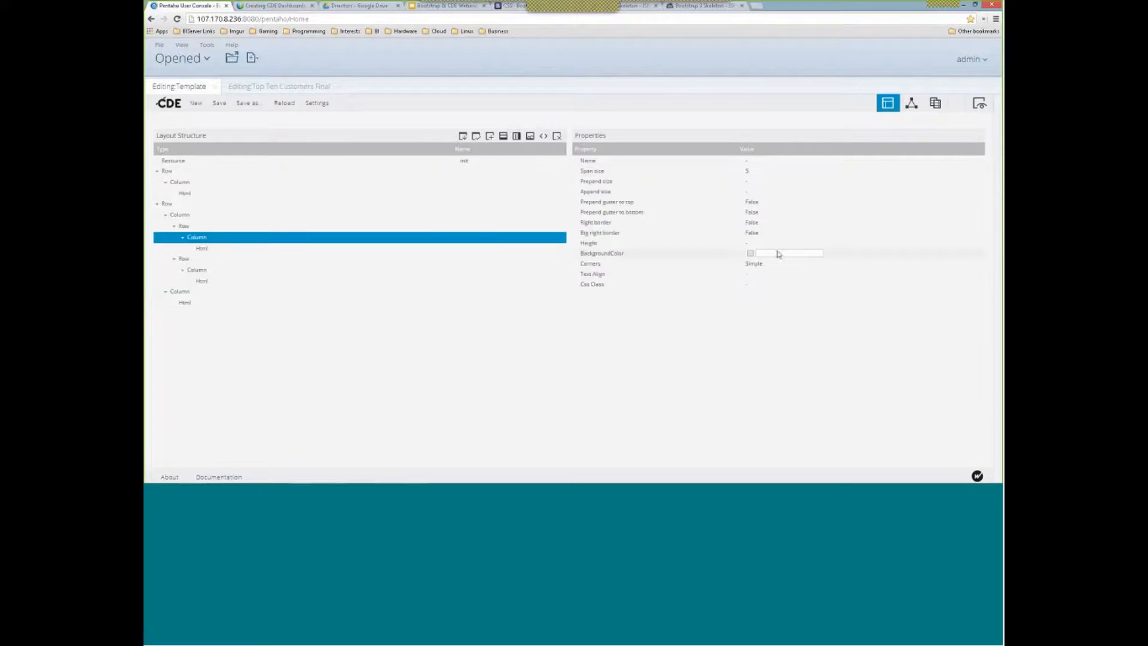
left_click(751, 253)
left_click(781, 278)
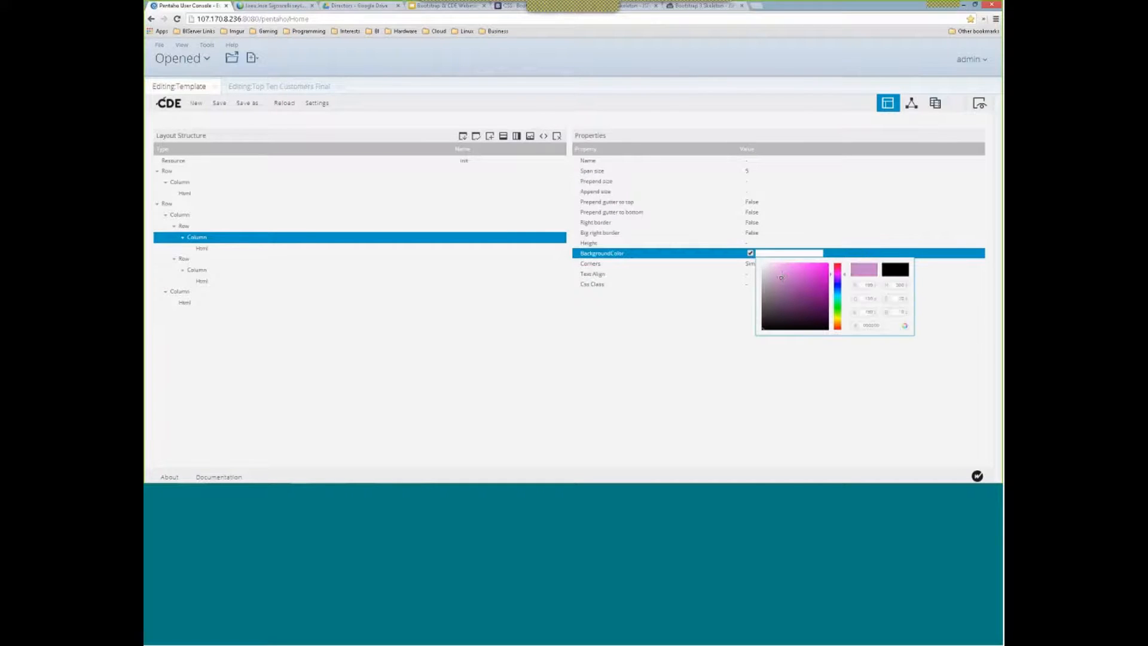
left_click(904, 327)
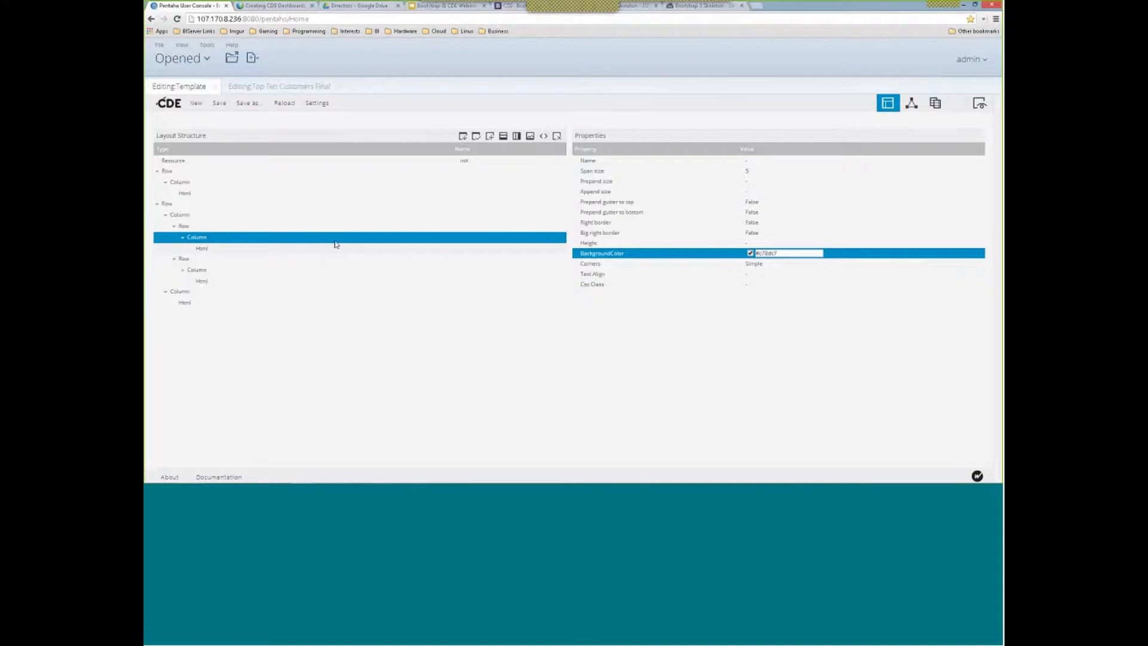
Give the column in the second nested row a brighter orchid pink background color
left_click(292, 274)
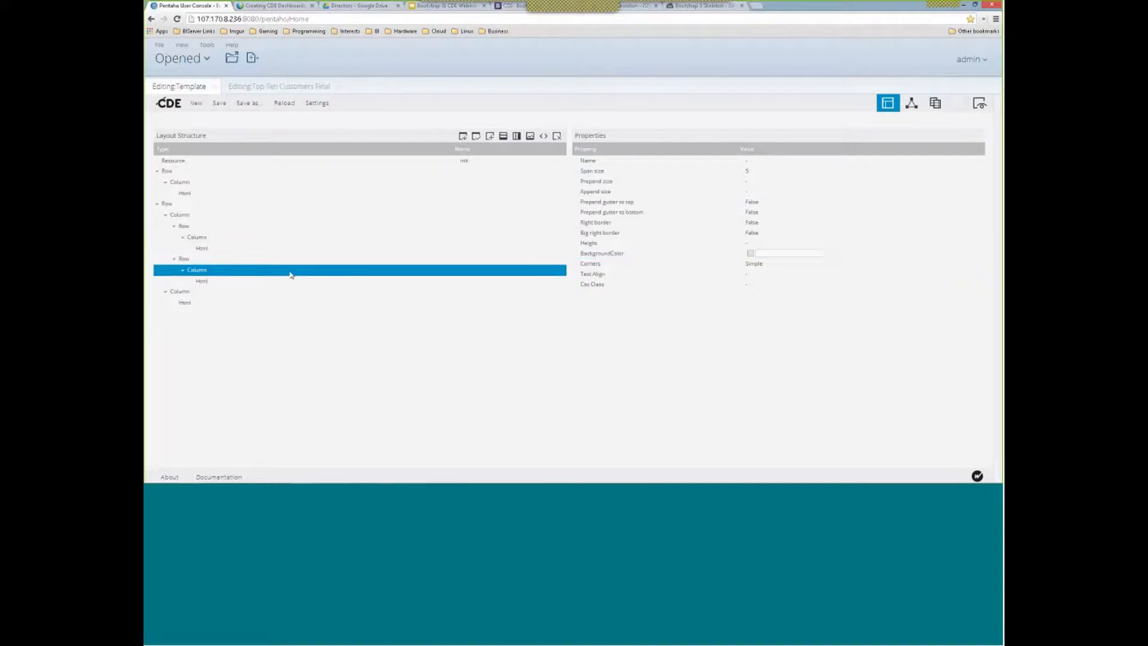
left_click(751, 253)
left_click(793, 273)
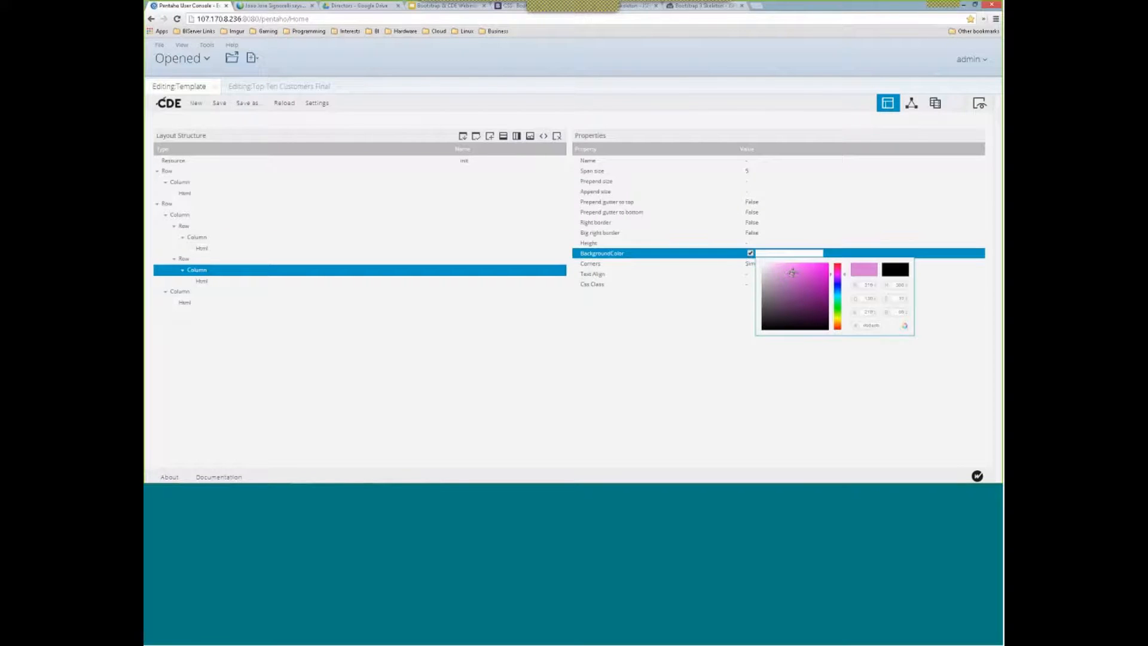
left_click(905, 327)
Give the second outer column of the second row a stronger magenta background color
left_click(217, 292)
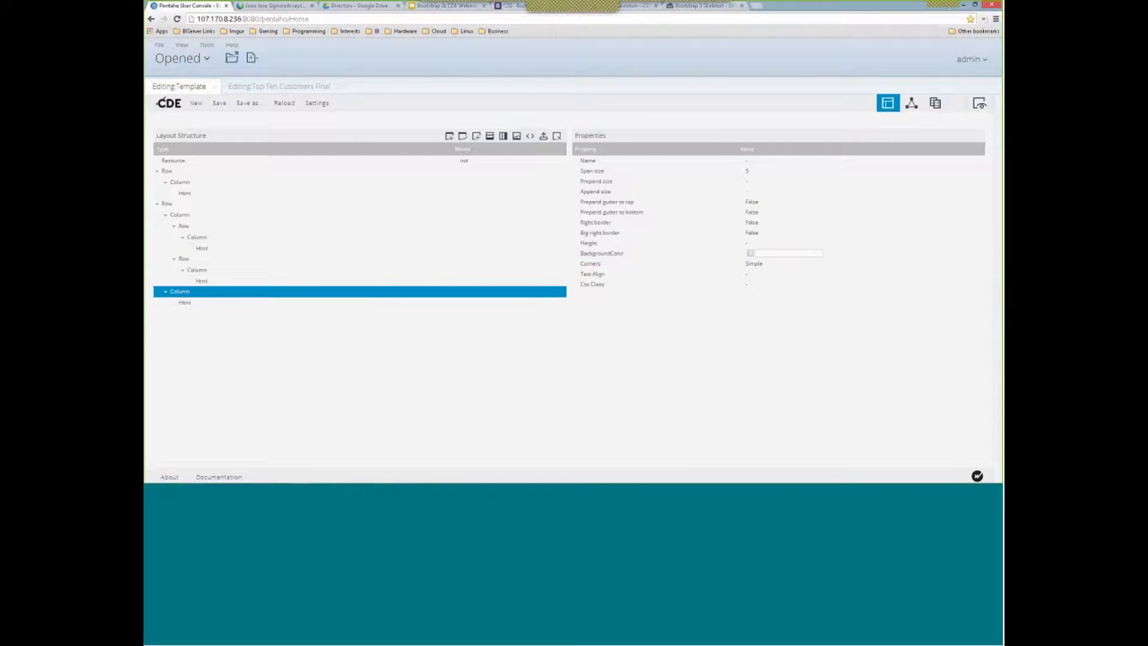
left_click(750, 253)
left_click(807, 276)
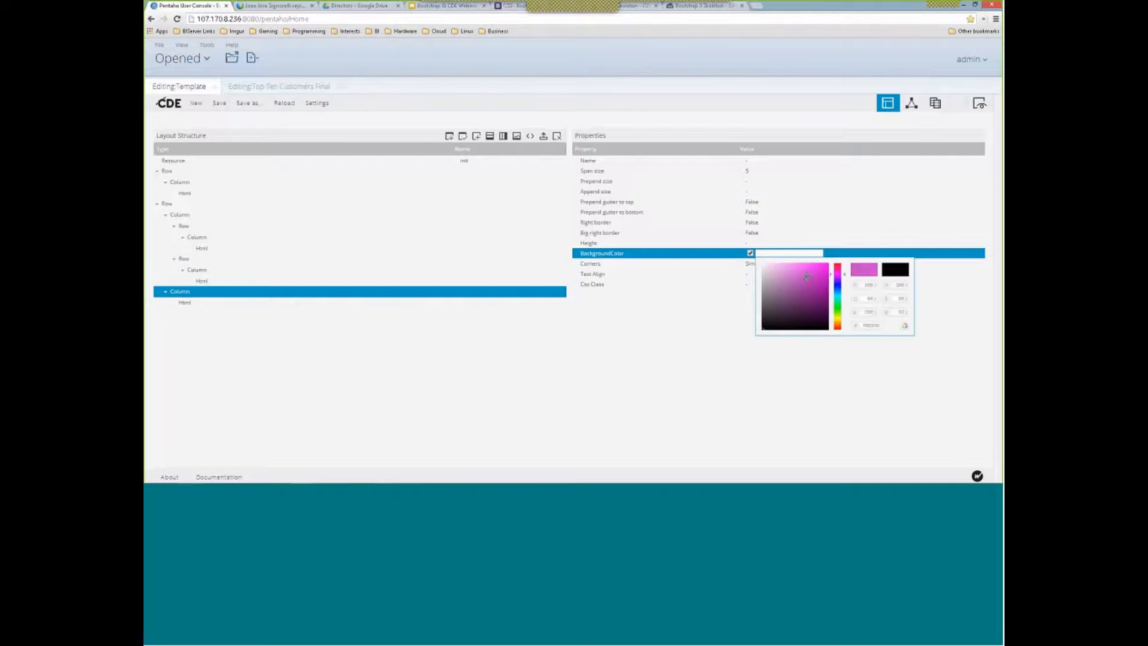
left_click(905, 328)
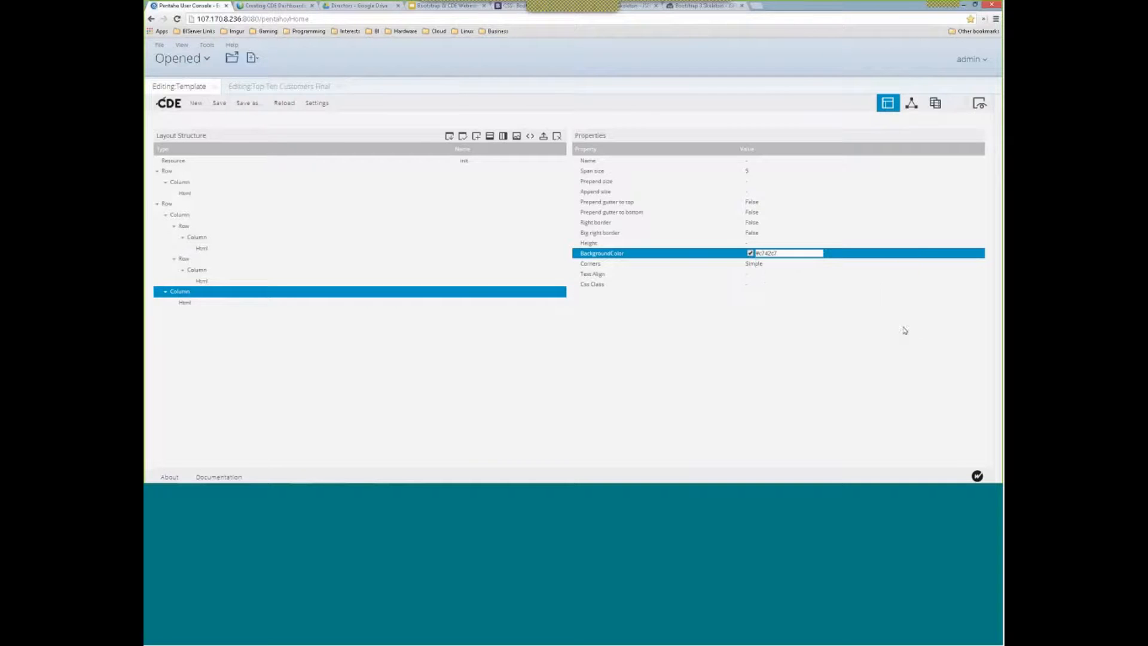
Save the Template dashboard and preview how the colored columns with DUMMY content are arranged
left_click(216, 106)
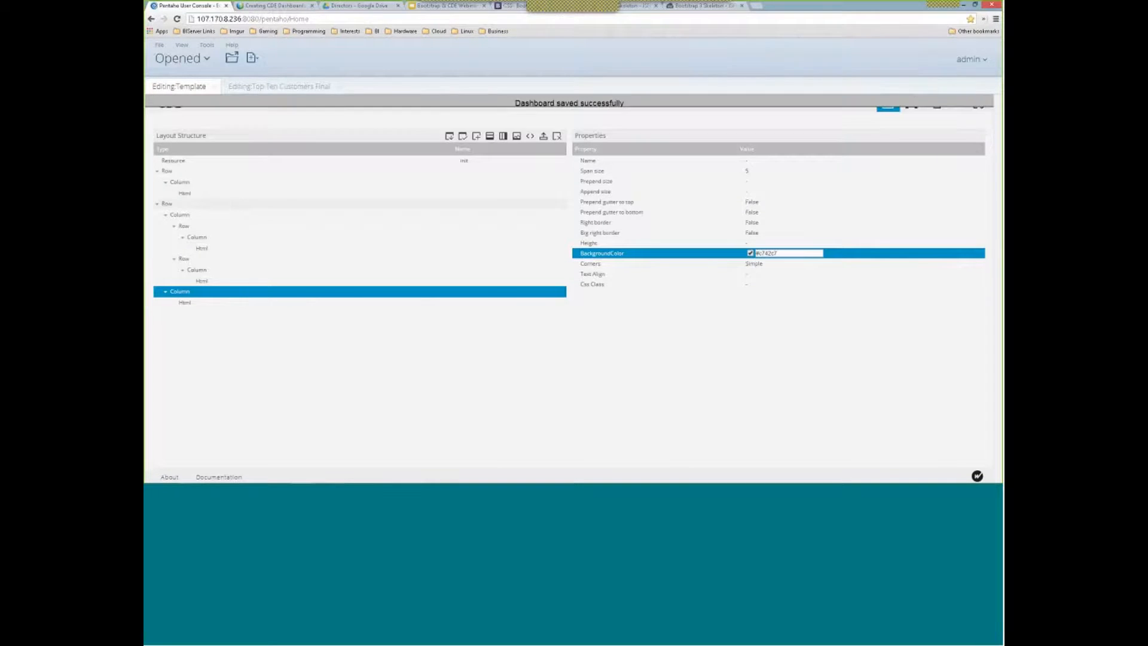
left_click(981, 104)
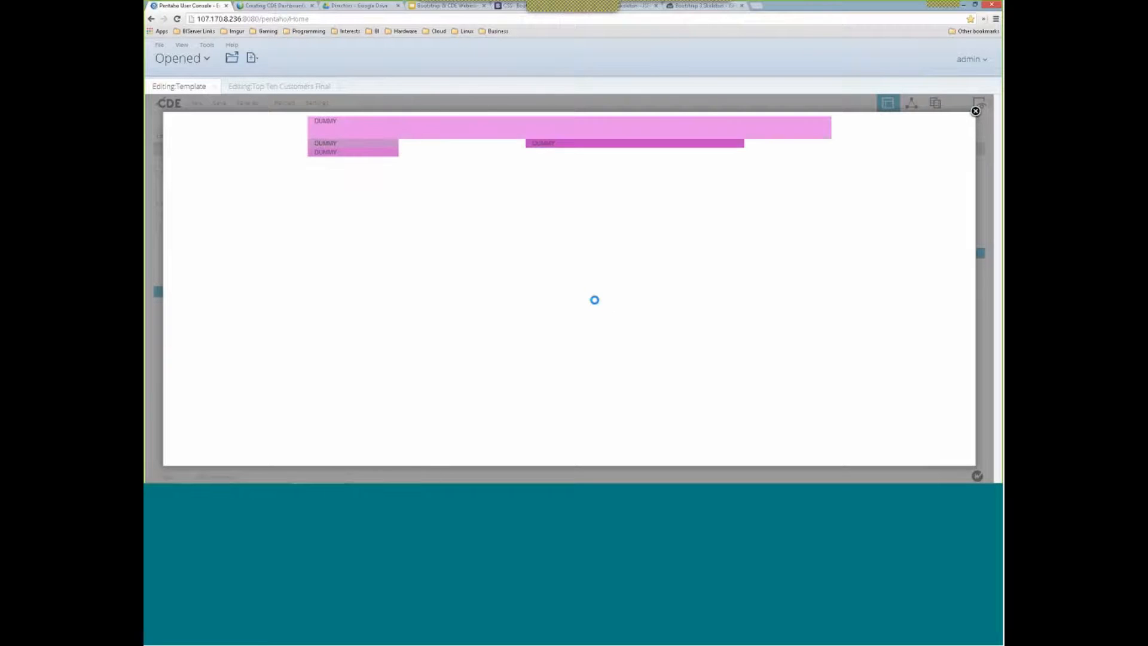
left_click(976, 112)
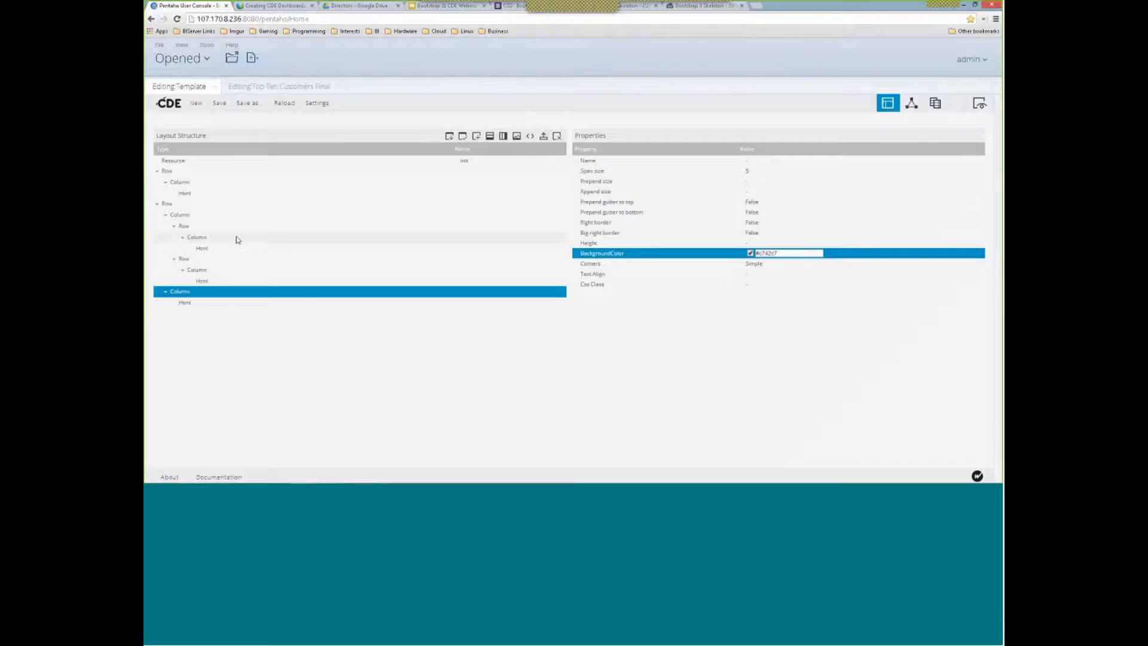
Set the span size of the first outer column in the second row to 6
left_click(228, 219)
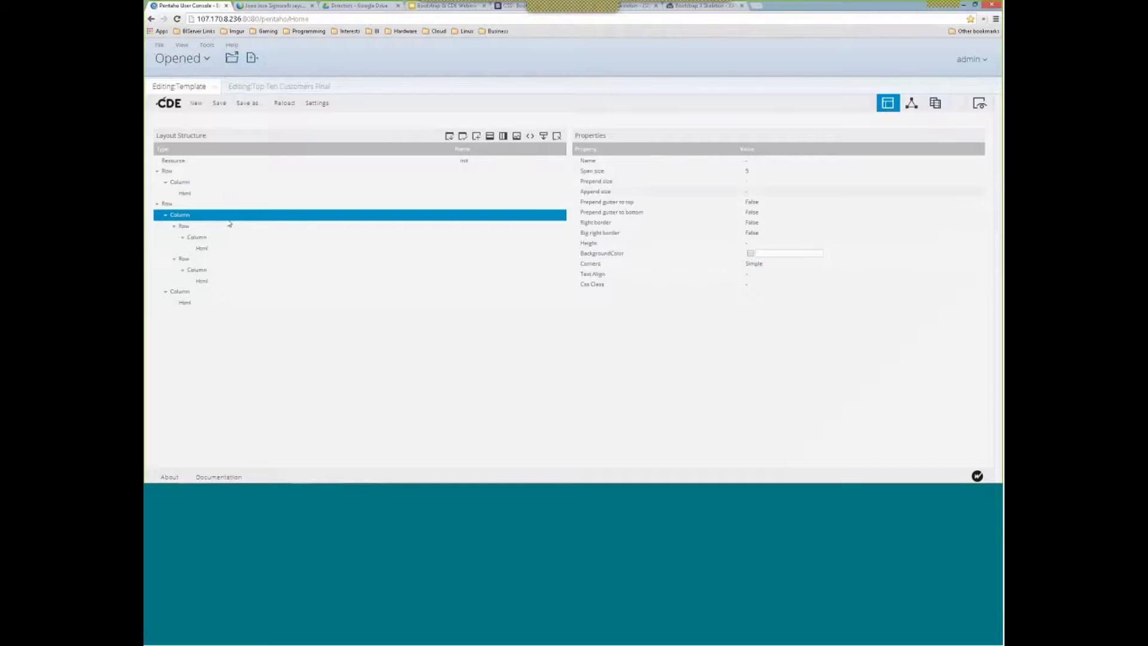
left_click(776, 172)
type("6")
key("Return")
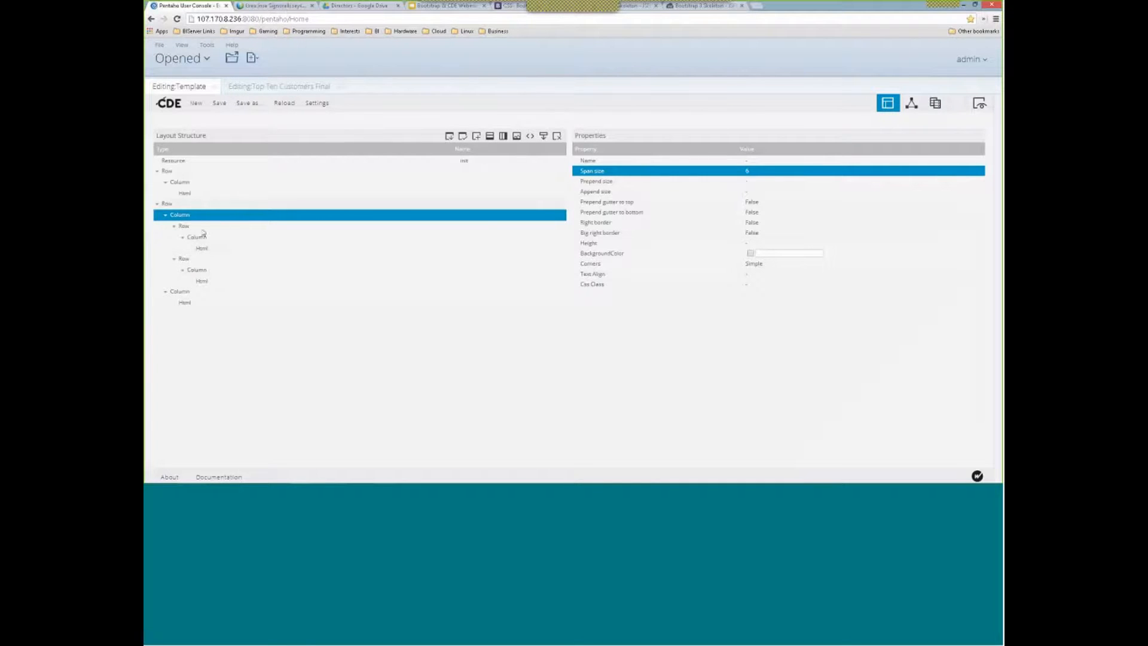
Set the span size of the columns in both nested rows to 12
left_click(206, 292)
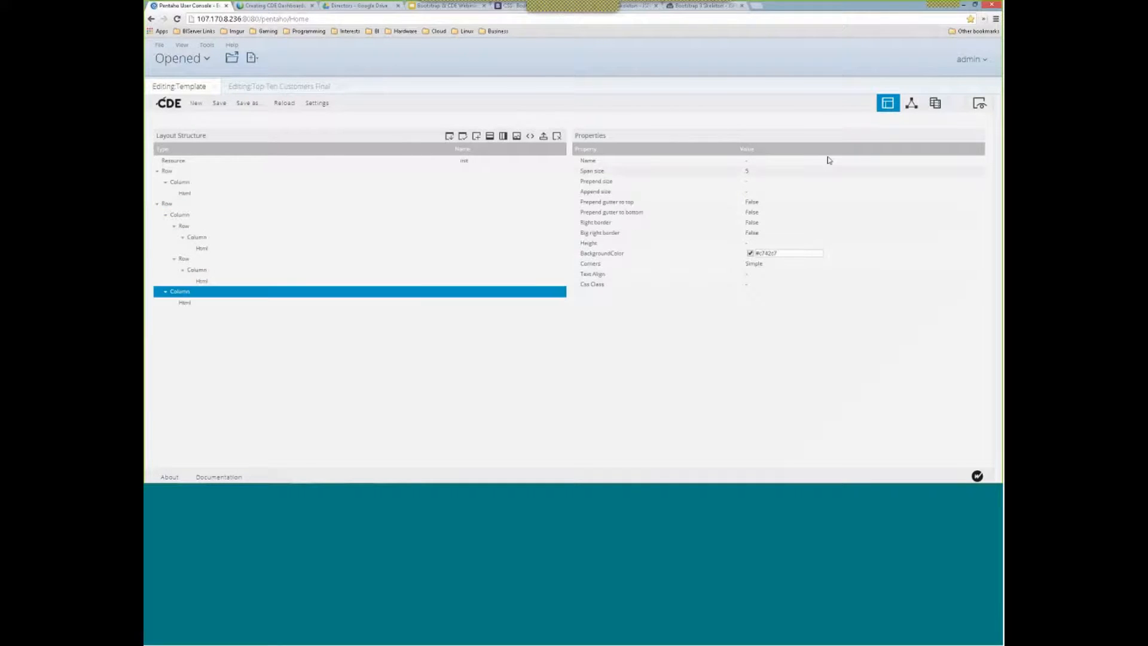
left_click(365, 237)
left_click(780, 171)
type("12")
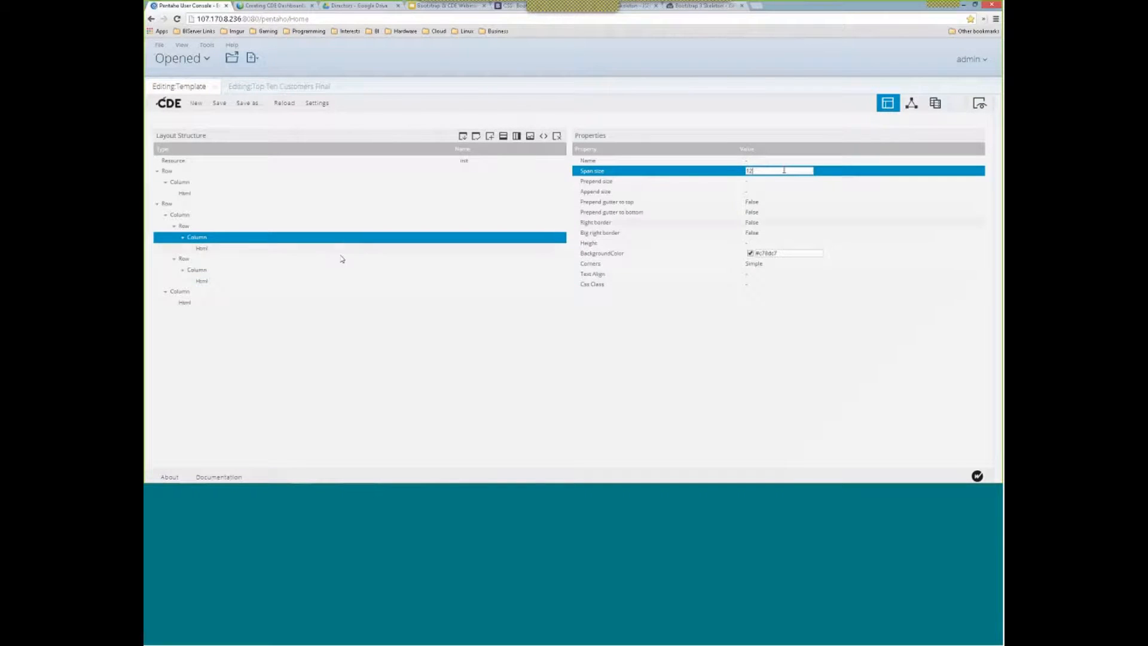
left_click(333, 269)
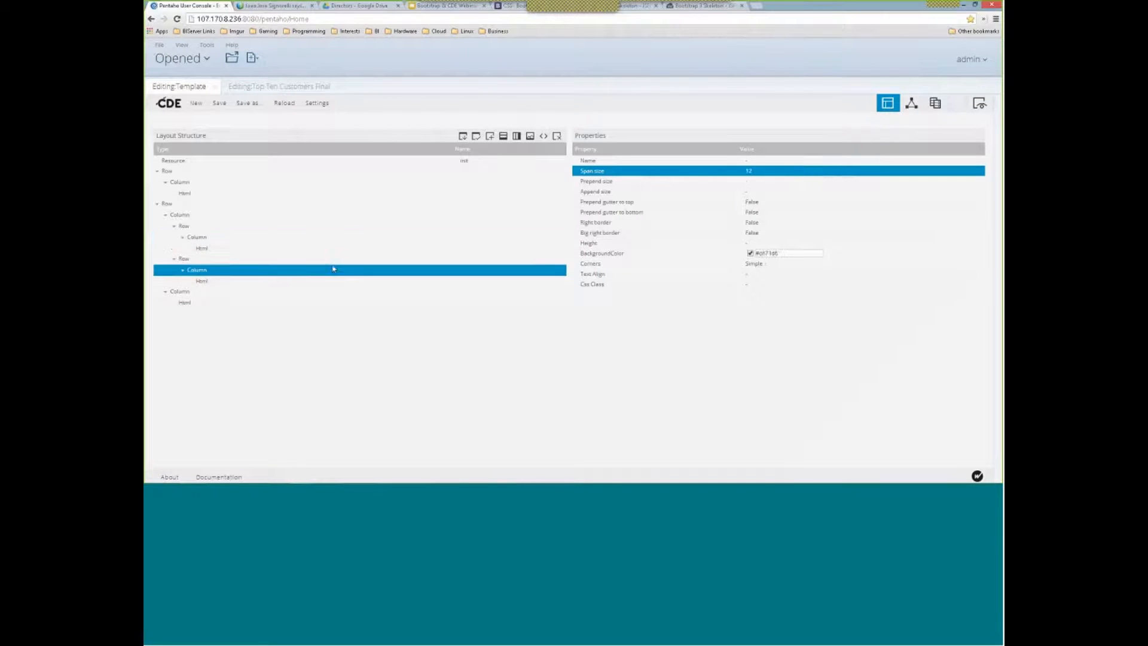
left_click(754, 173)
type("12")
key("Return")
Save the Template dashboard, preview it, and compare its layout with the finished Top Ten Customers dashboard
left_click(219, 104)
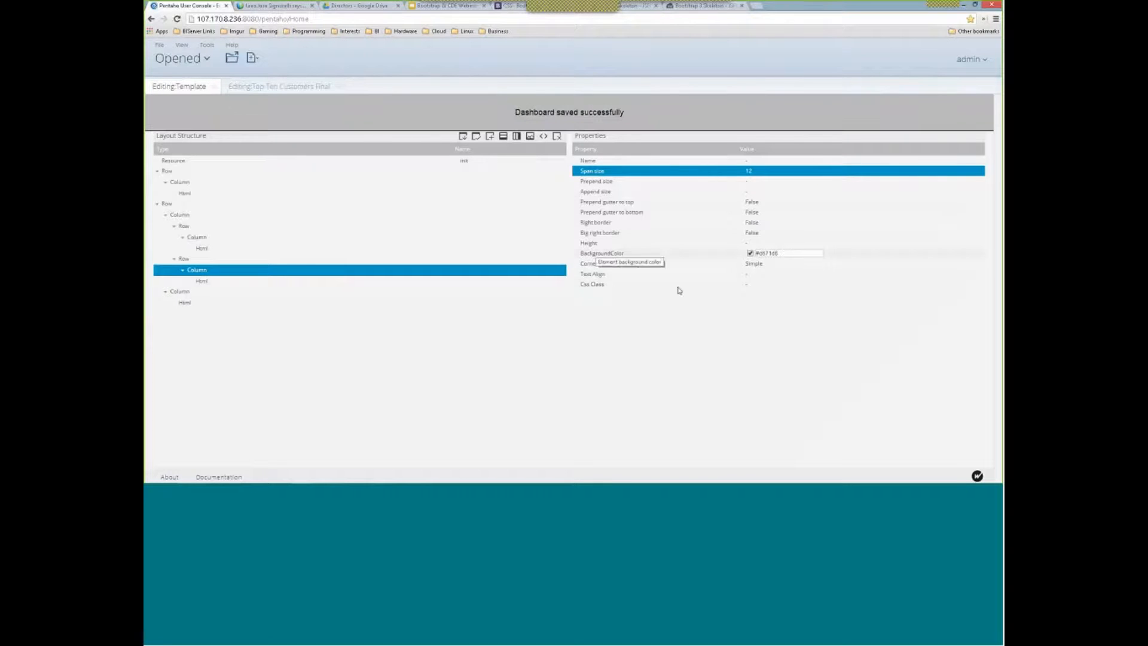
left_click(981, 106)
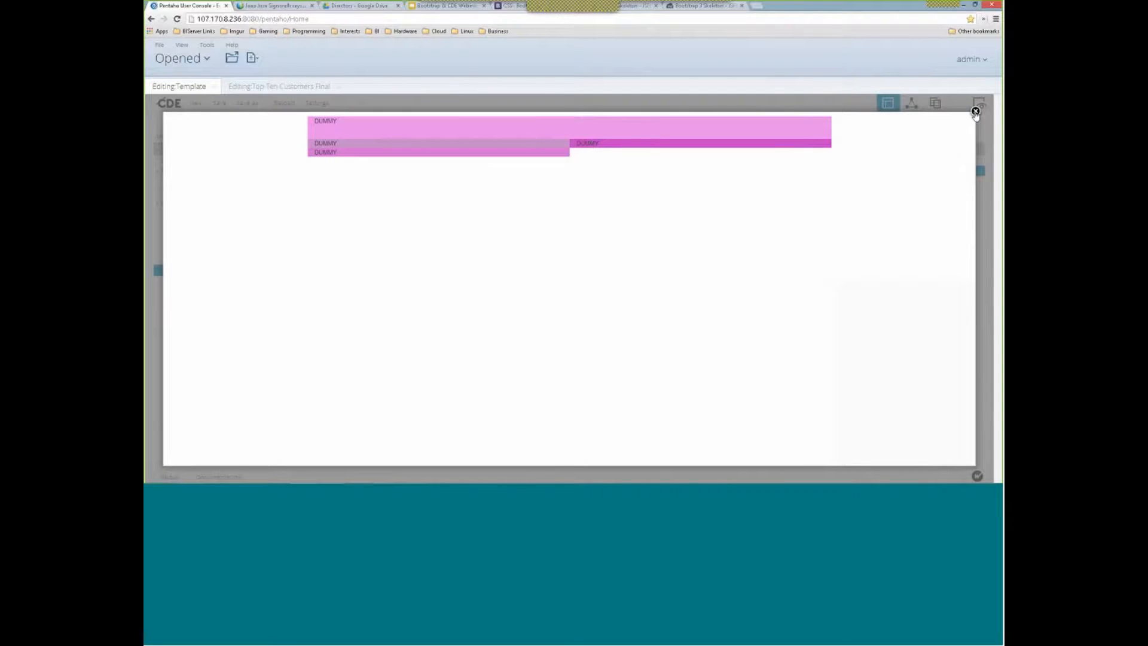
left_click_drag(887, 62, 639, 61)
double_click(639, 61)
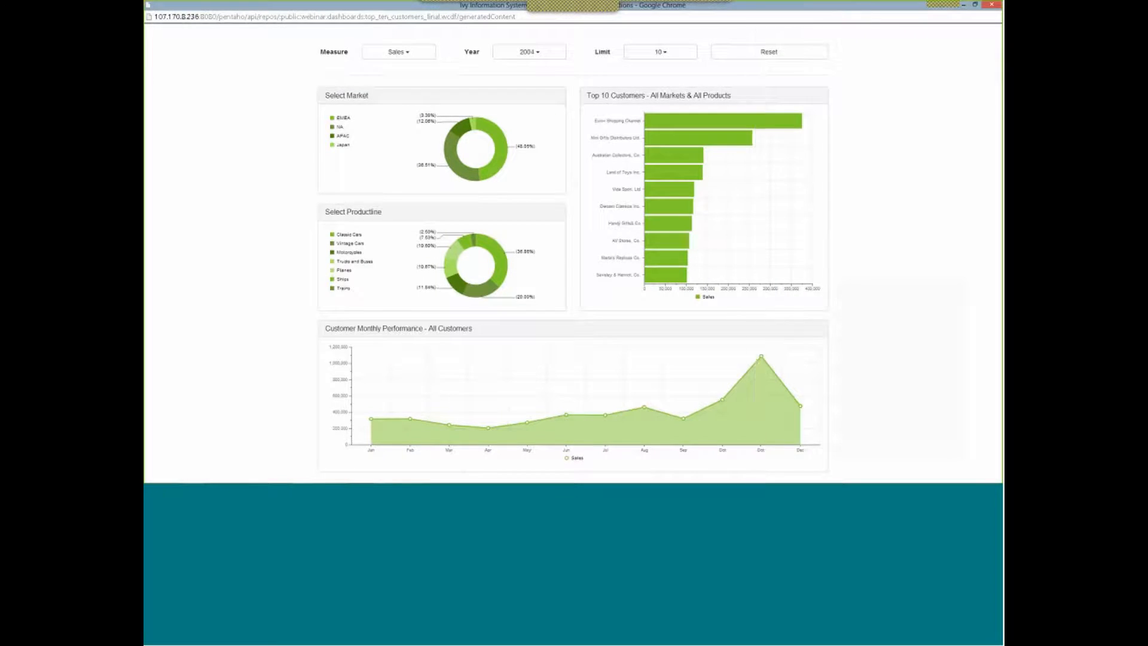
left_click(964, 5)
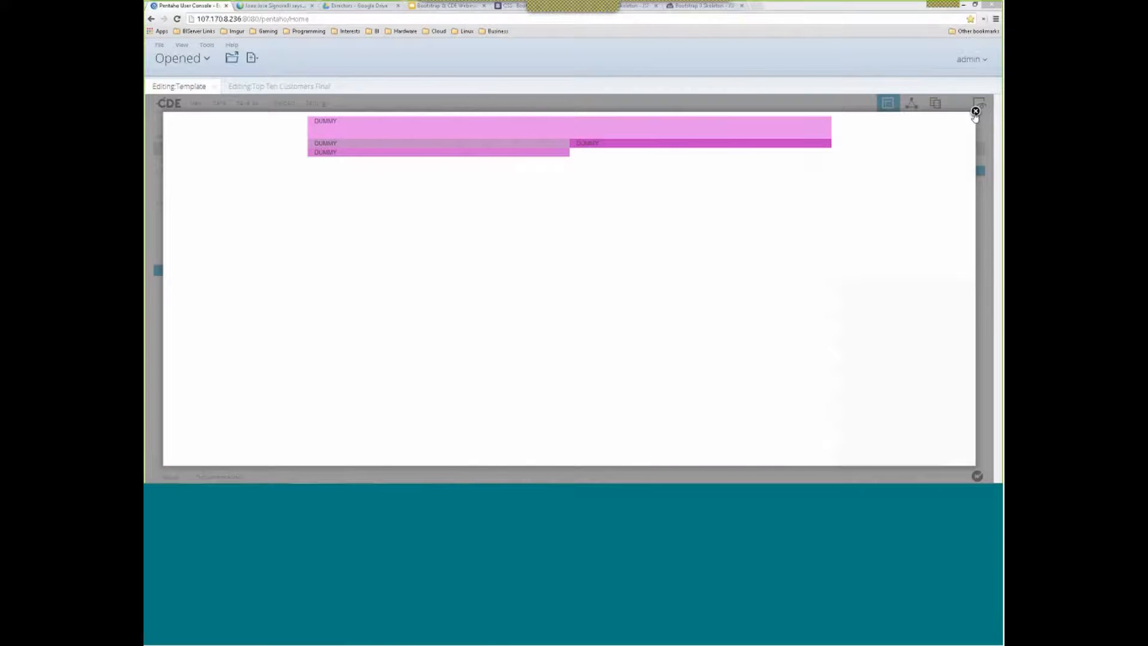
left_click(976, 111)
Add a third top-level row below the existing two, containing one column with a span size of 12
left_click(161, 174)
left_click(157, 172)
left_click(158, 182)
left_click(168, 173)
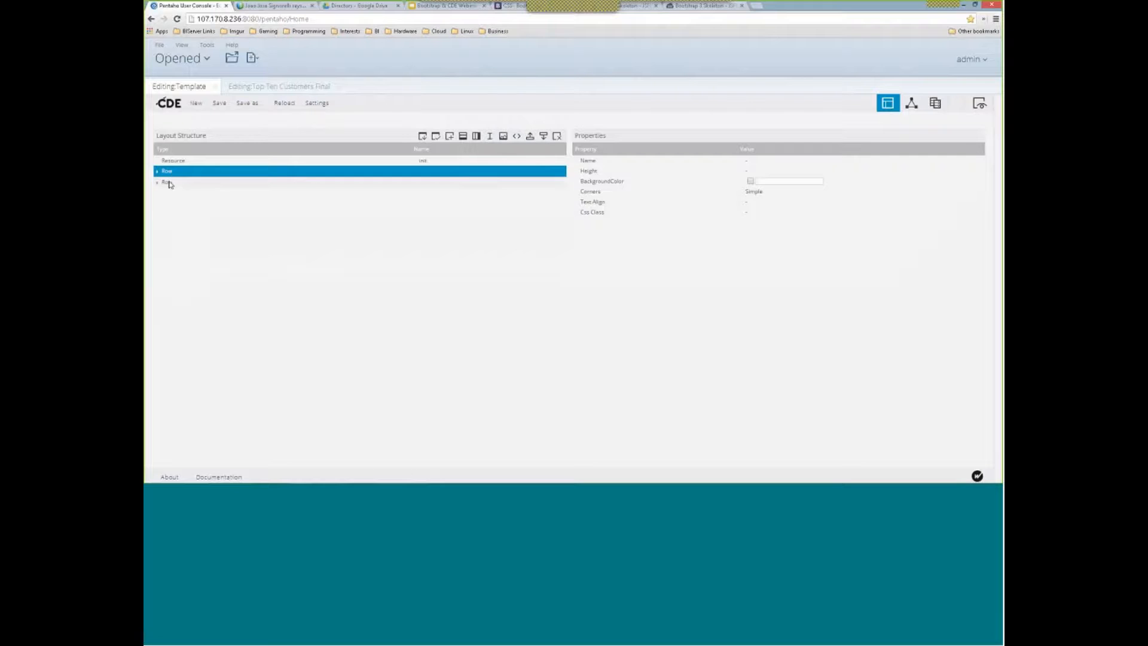
left_click(166, 183)
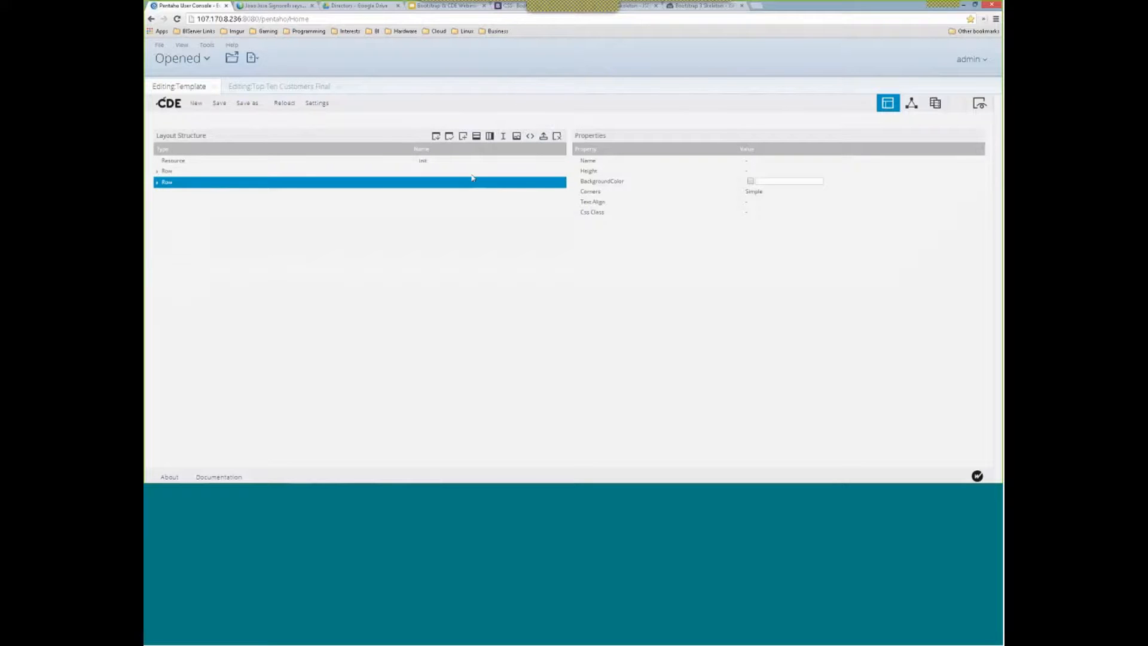
left_click(490, 136)
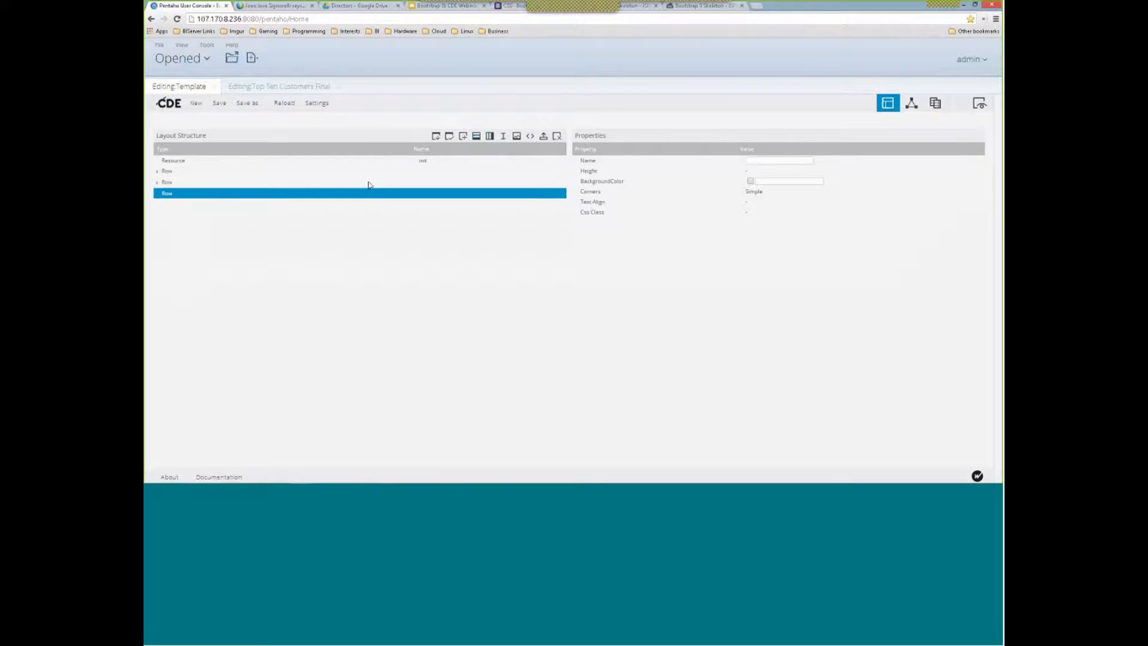
left_click(490, 136)
left_click(771, 174)
left_click(770, 174)
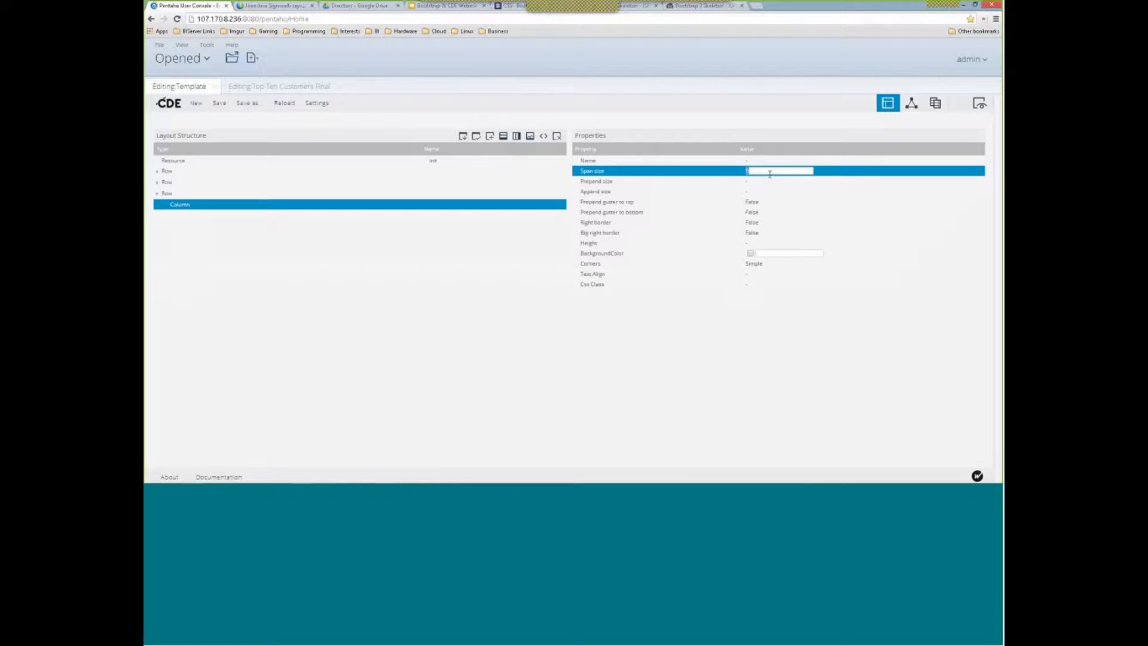
Add an HTML element with DUMMY text inside the third row's column
left_click(543, 137)
left_click(974, 174)
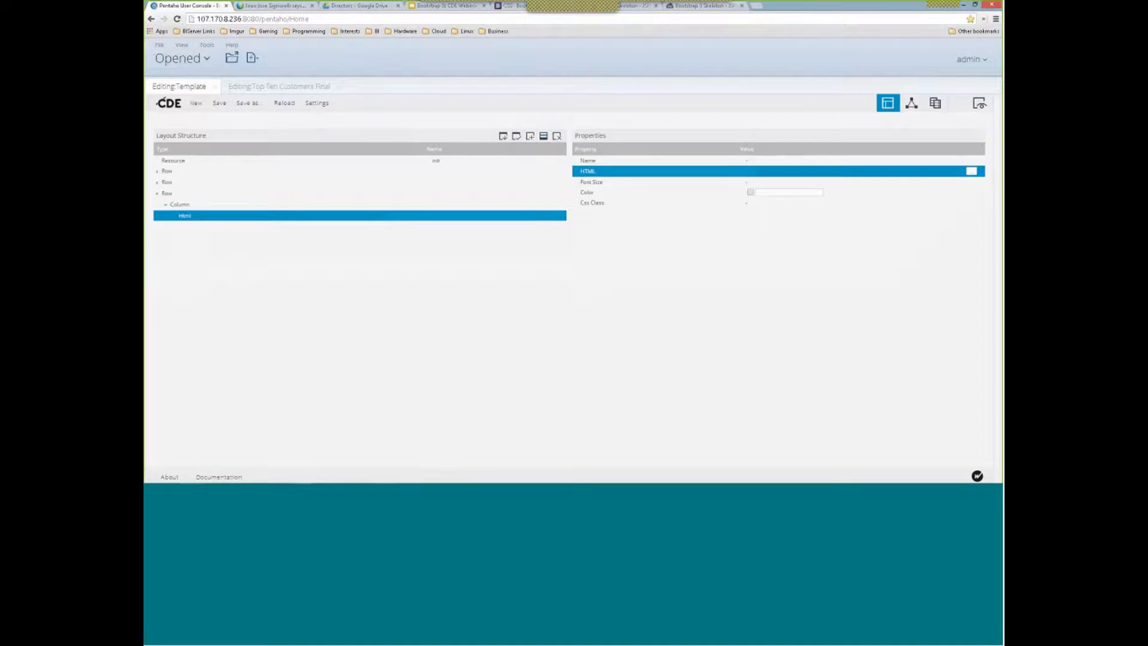
left_click(719, 374)
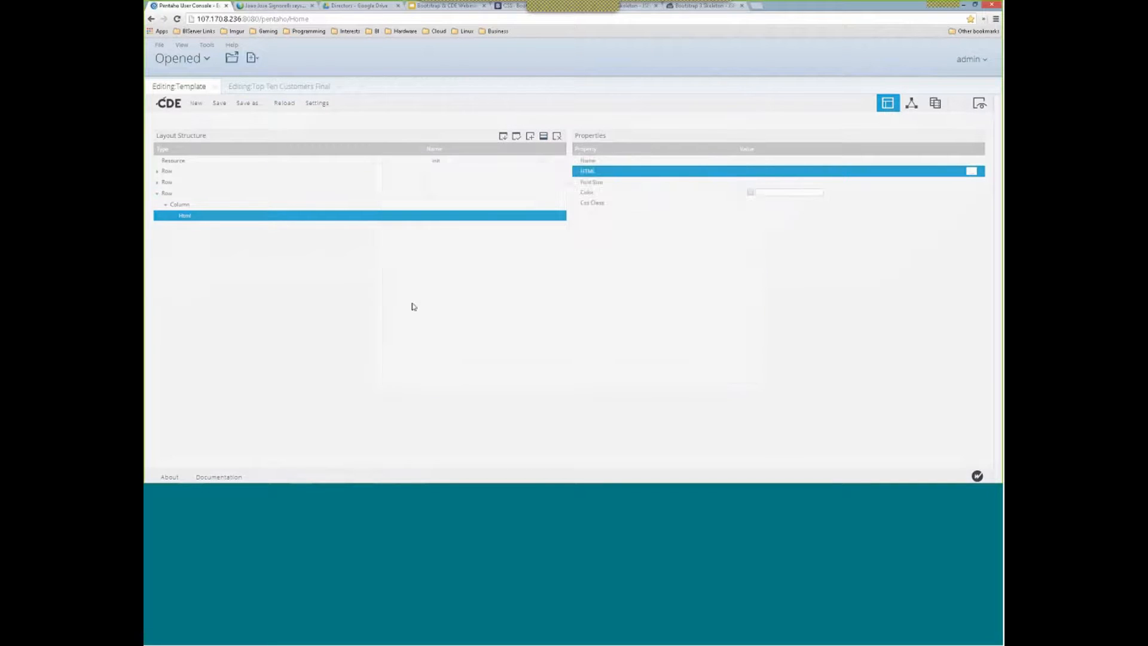
Give the third row's column a bright orchid magenta background color
left_click(194, 205)
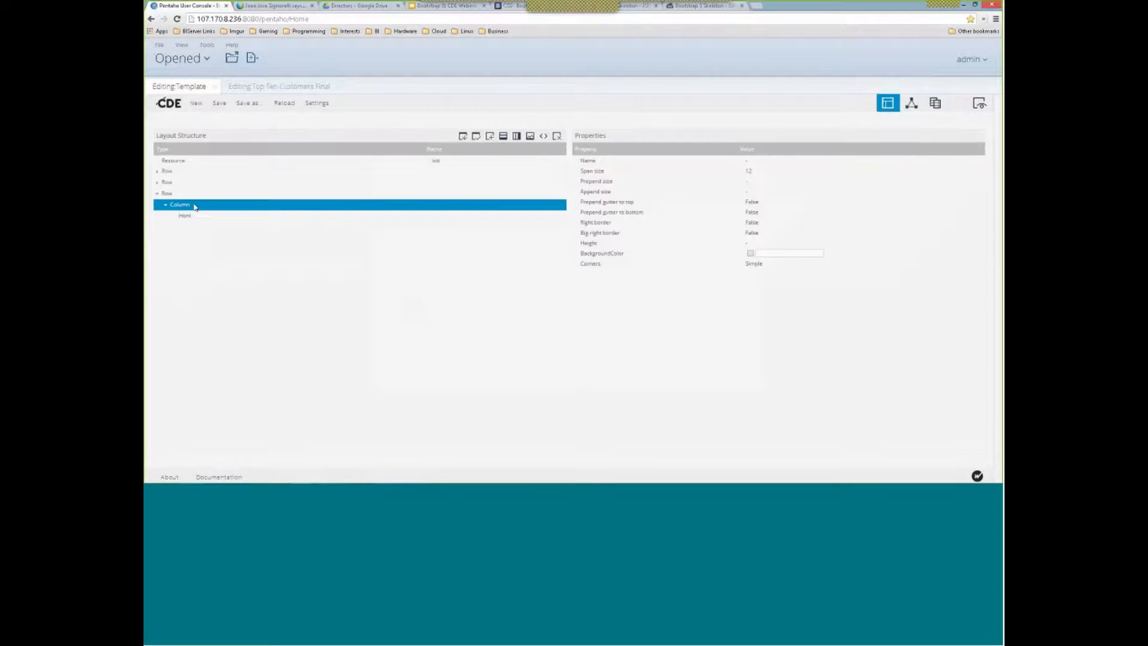
left_click(751, 253)
left_click(804, 274)
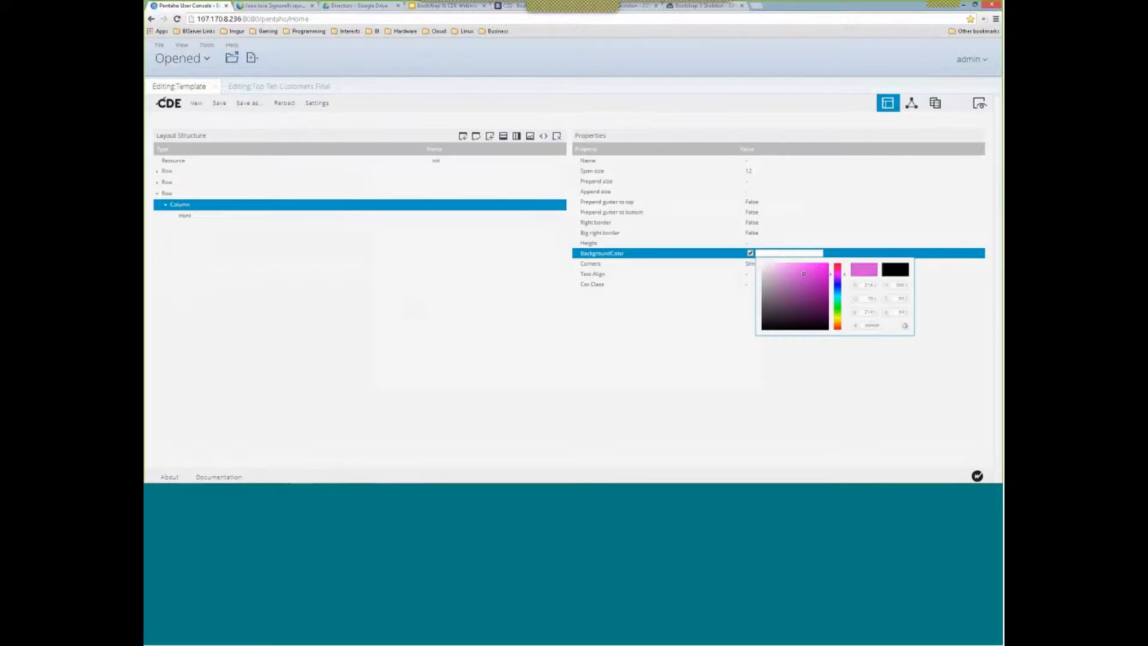
left_click(906, 326)
Save the Template dashboard and preview the layout with the full-width third row
left_click(220, 105)
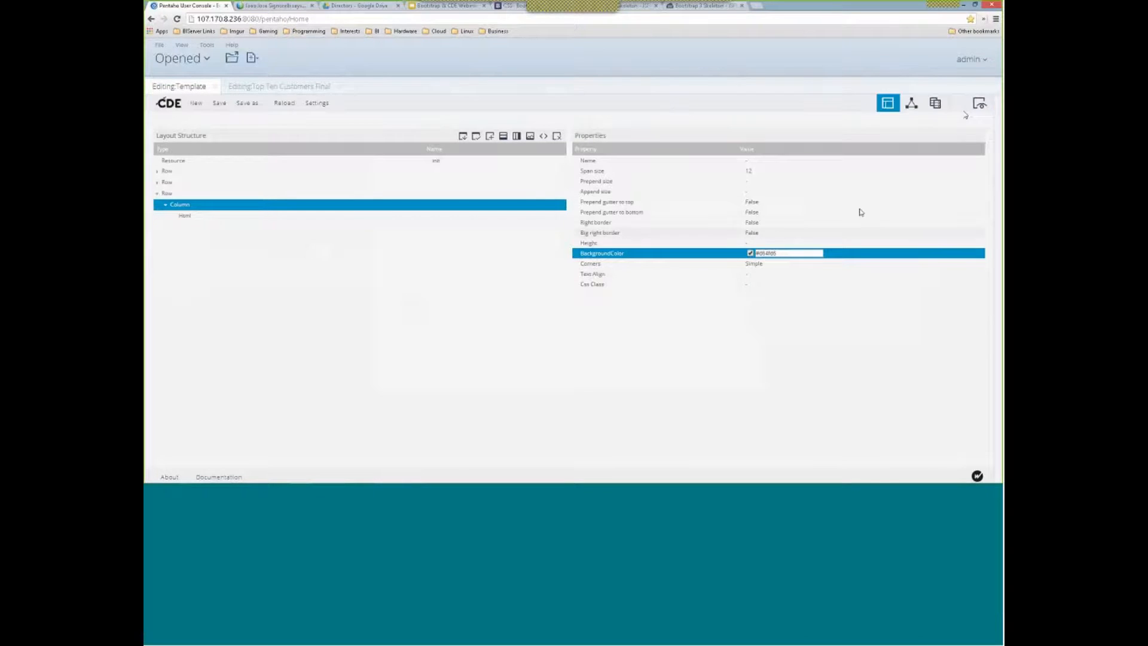
left_click(977, 106)
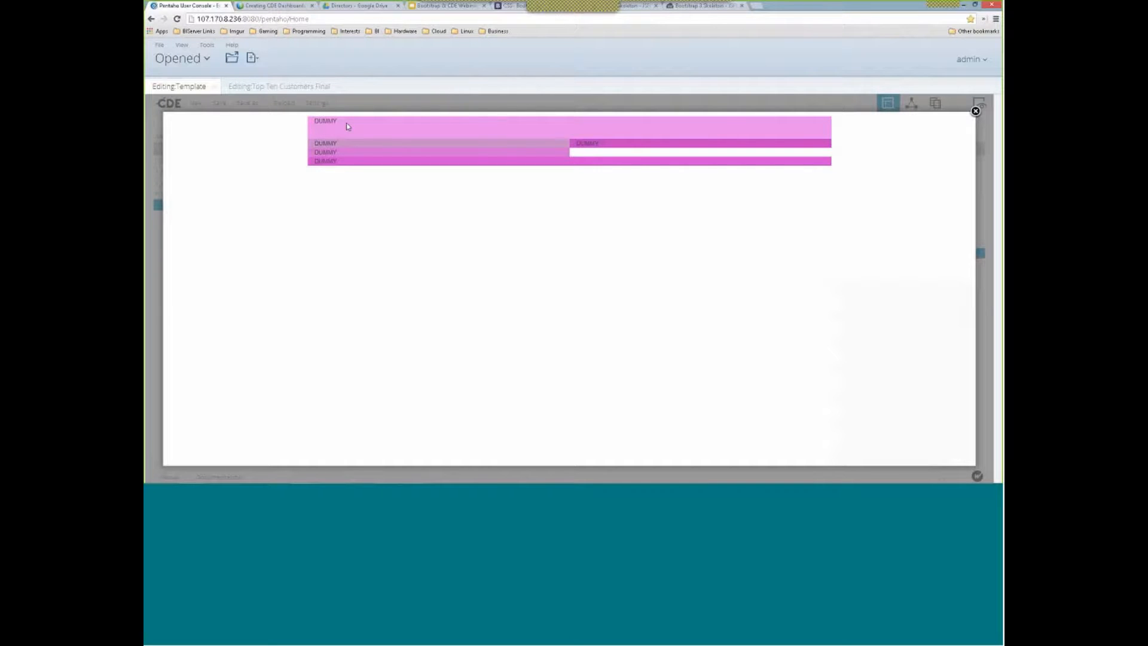
left_click(976, 112)
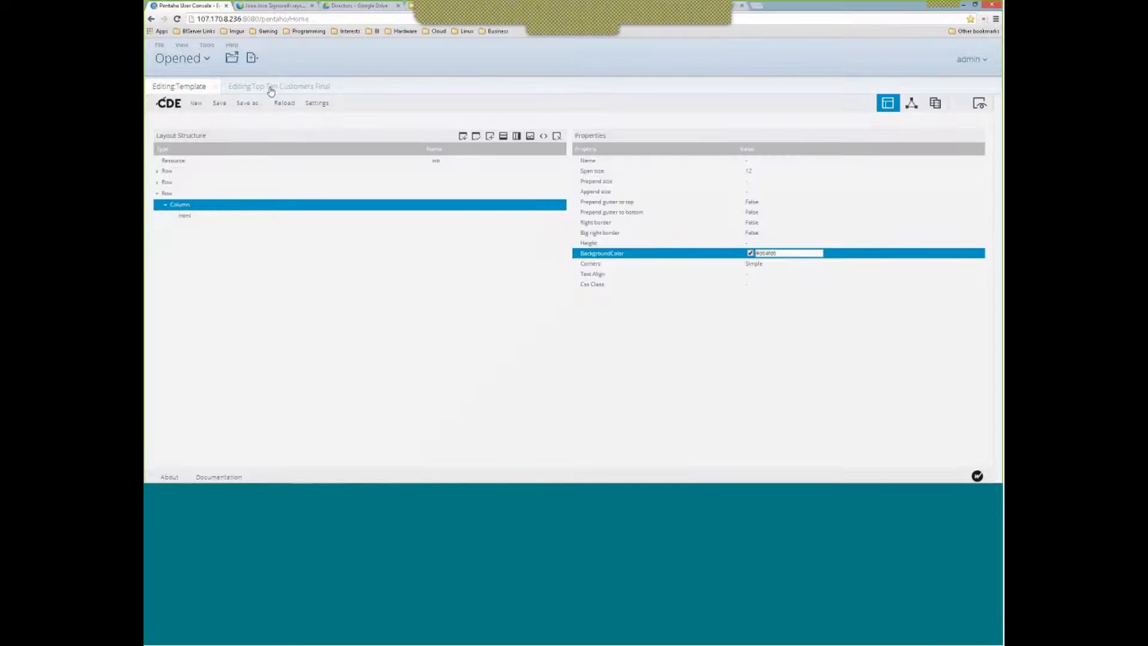
Copy the Select Market panel HTML from the first nested row's column in the Top Ten Customers Final dashboard
left_click(267, 89)
left_click(221, 203)
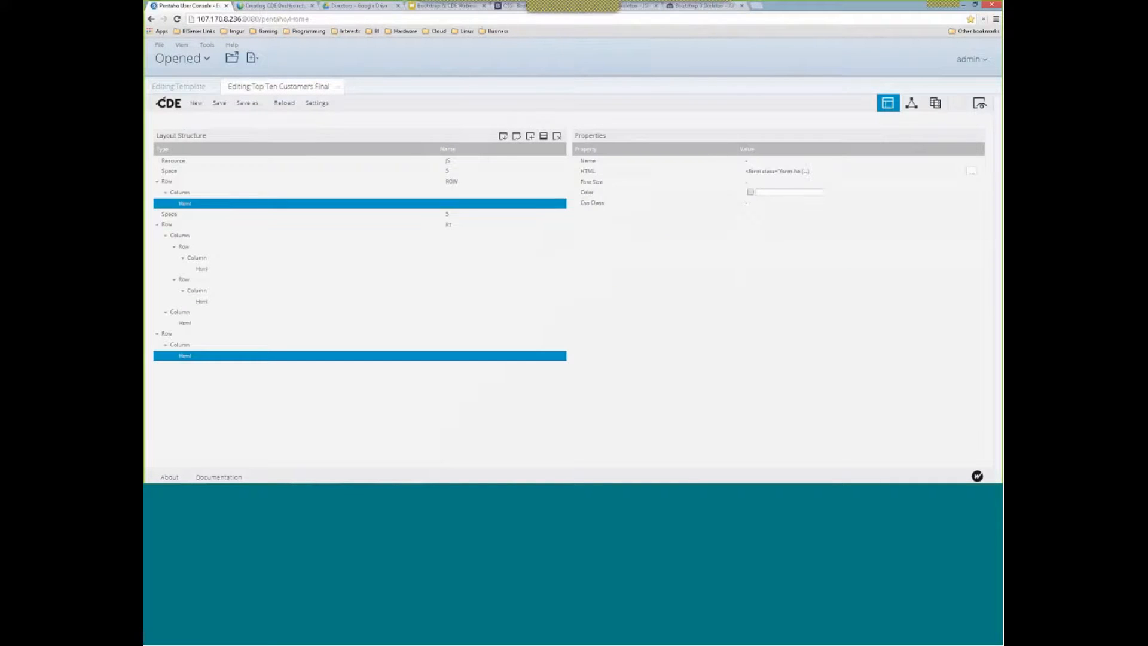
left_click(202, 268)
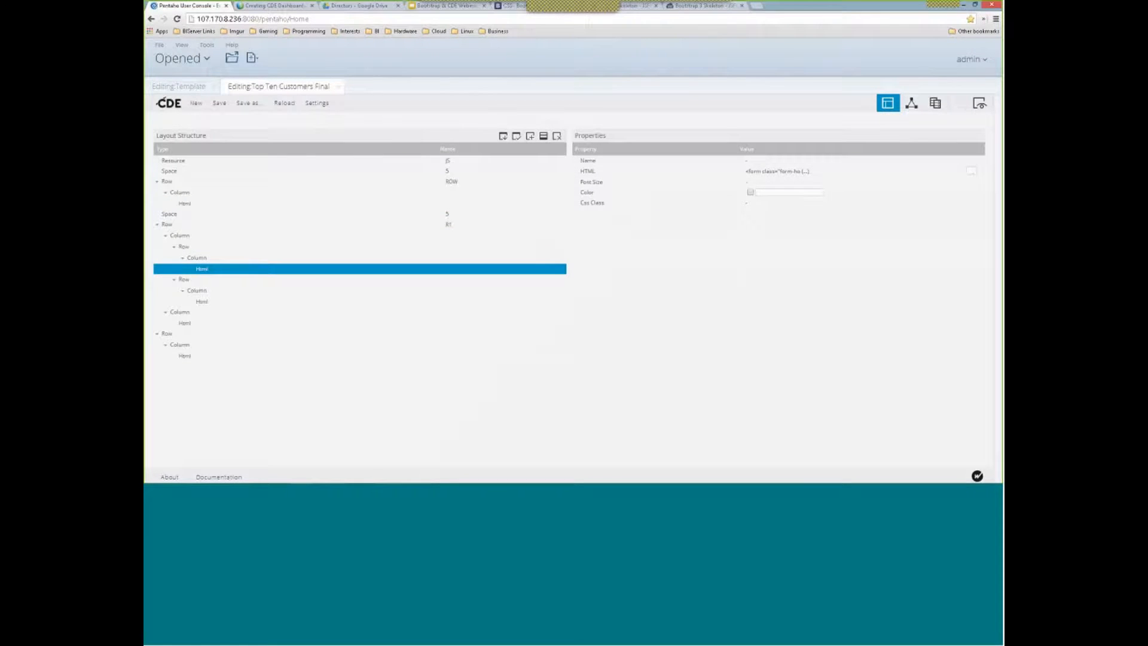
left_click(972, 172)
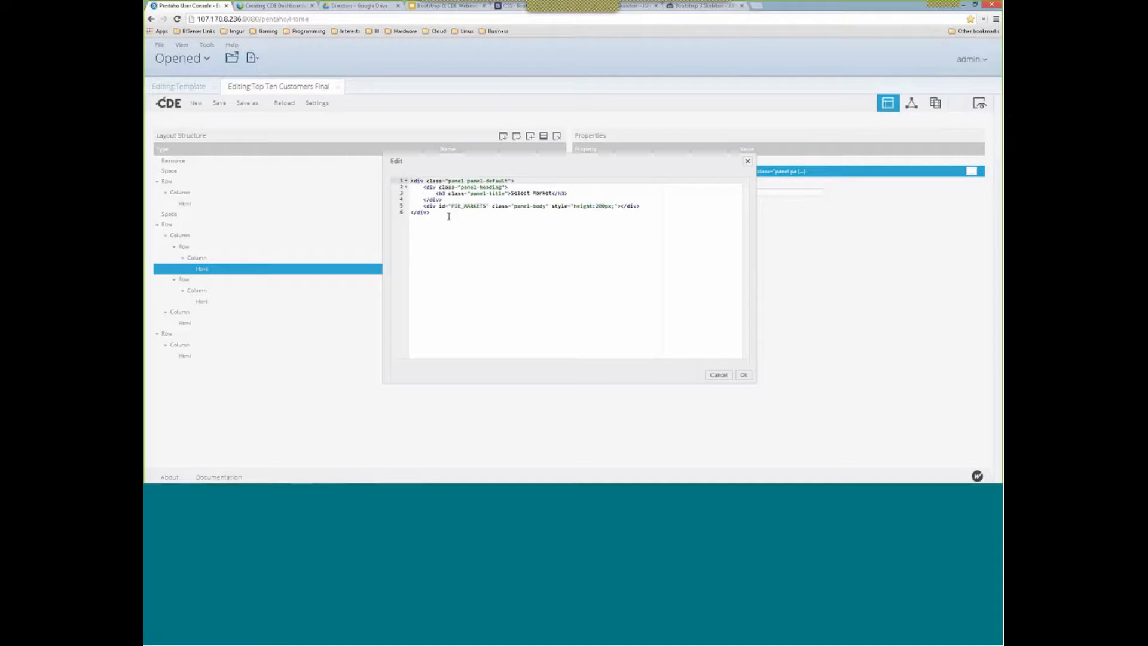
key("ctrl+a")
key("ctrl+c")
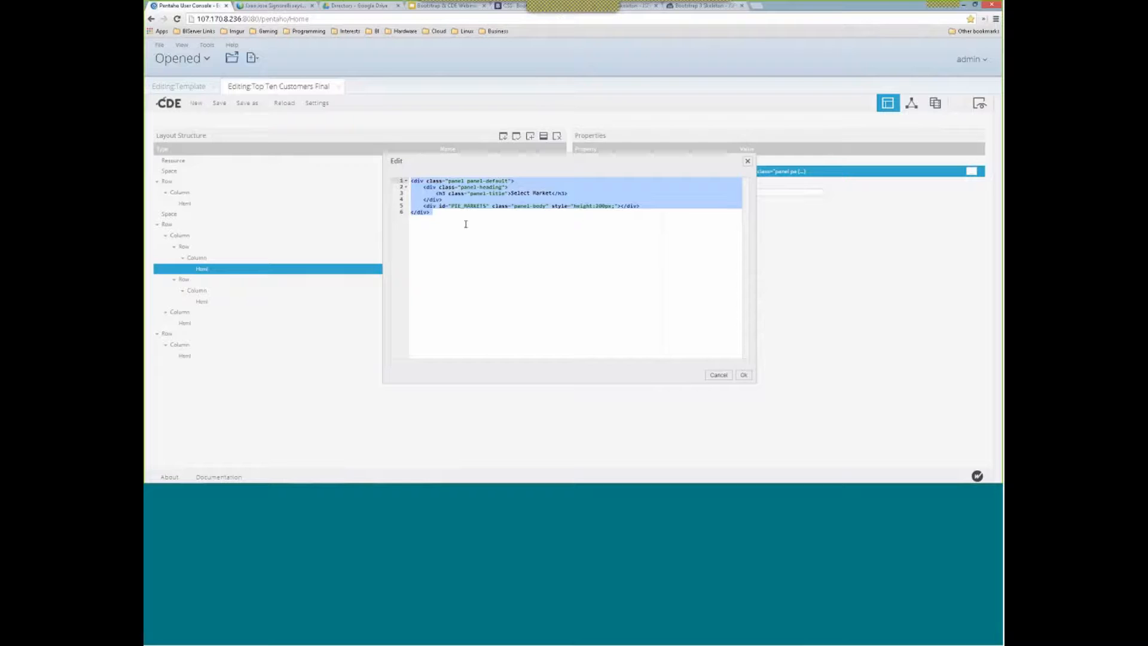
Replace the DUMMY HTML in the Template dashboard's first nested row with the copied Select Market panel code
left_click(186, 88)
left_click(158, 193)
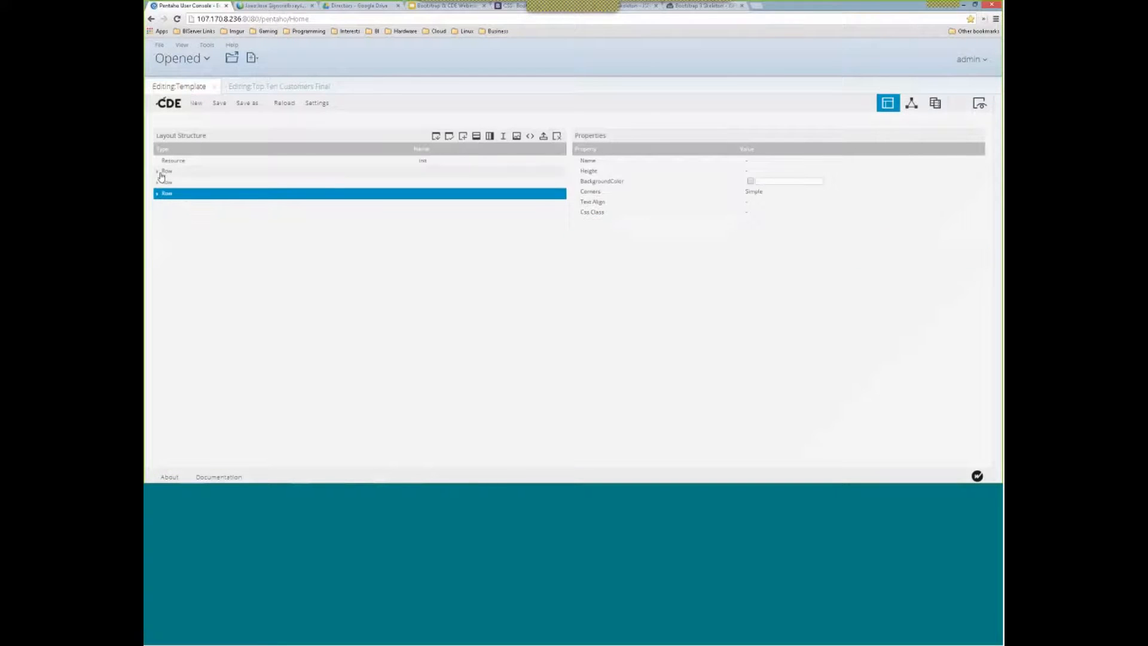
left_click(172, 173)
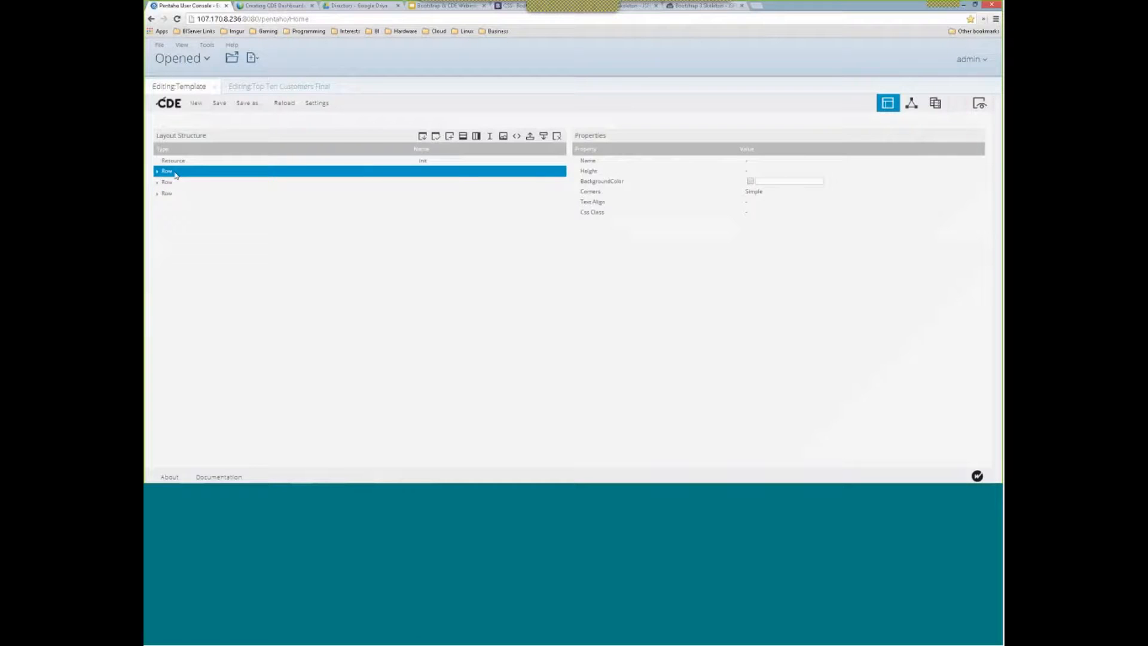
left_click(159, 183)
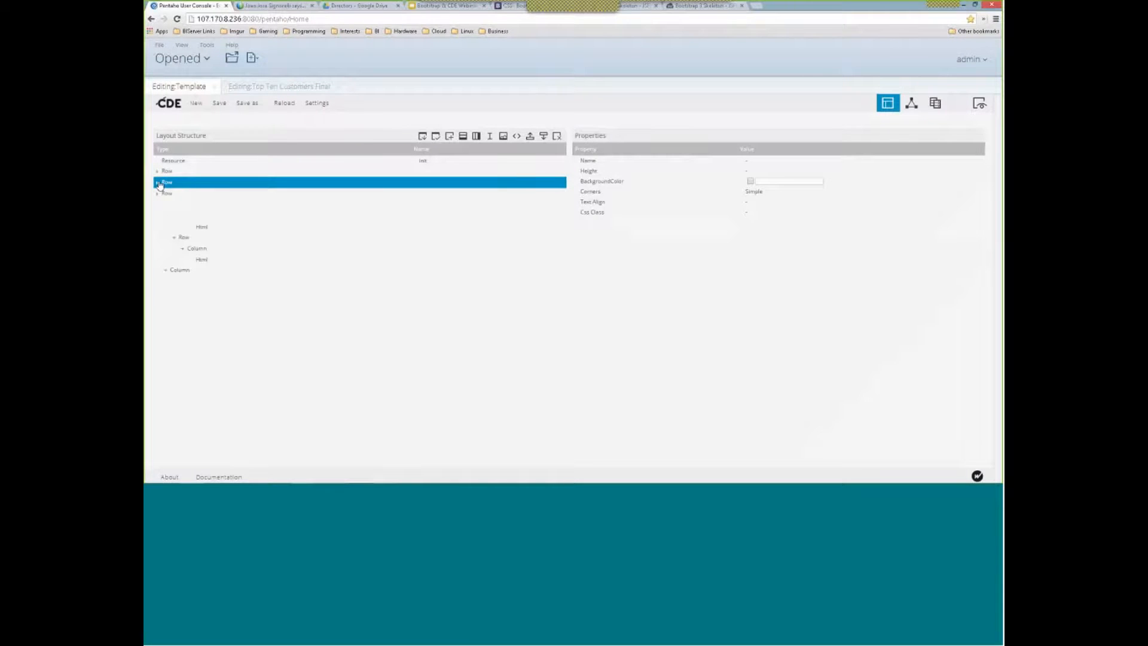
left_click(210, 227)
left_click(209, 260)
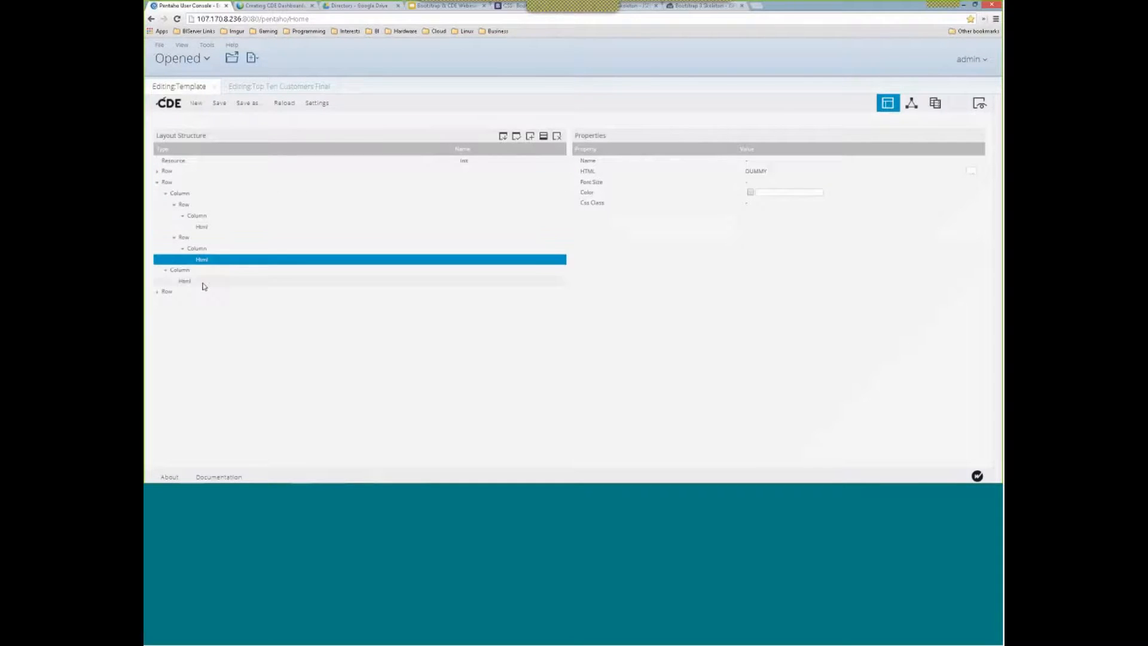
left_click(212, 227)
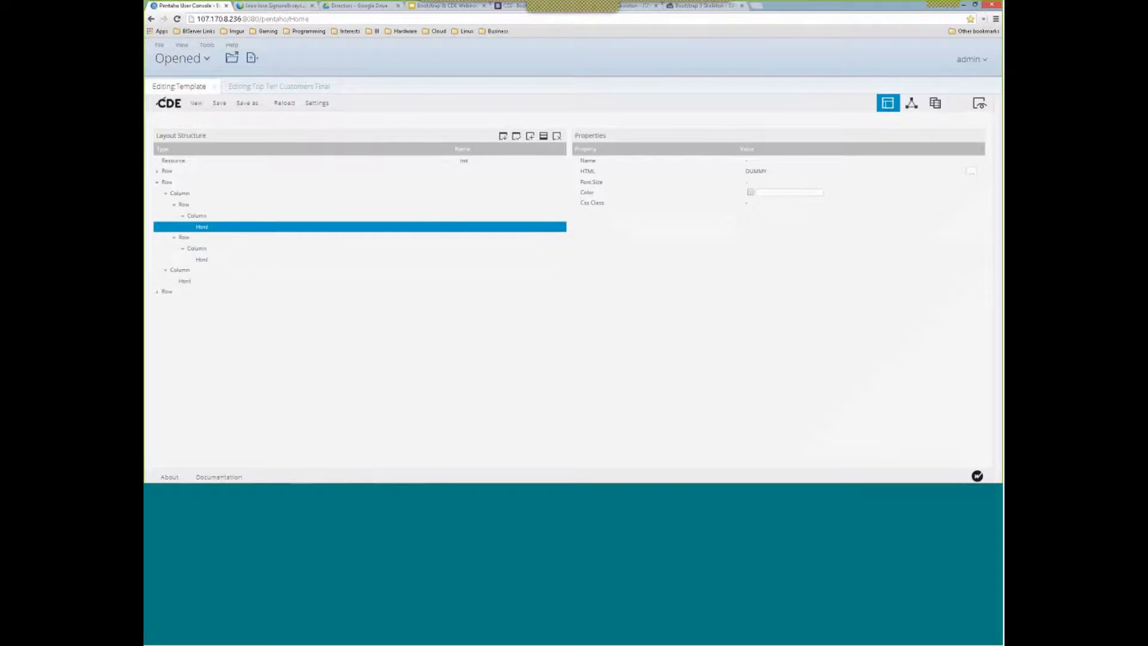
left_click(972, 172)
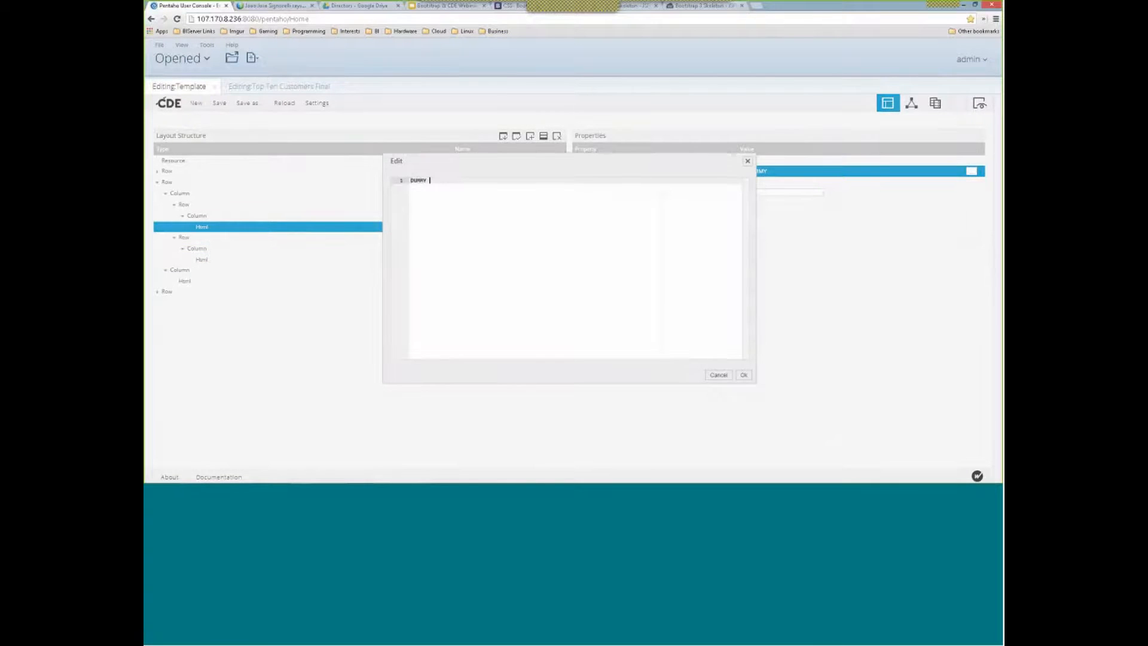
key("ctrl+a")
key("ctrl+v")
left_click(743, 375)
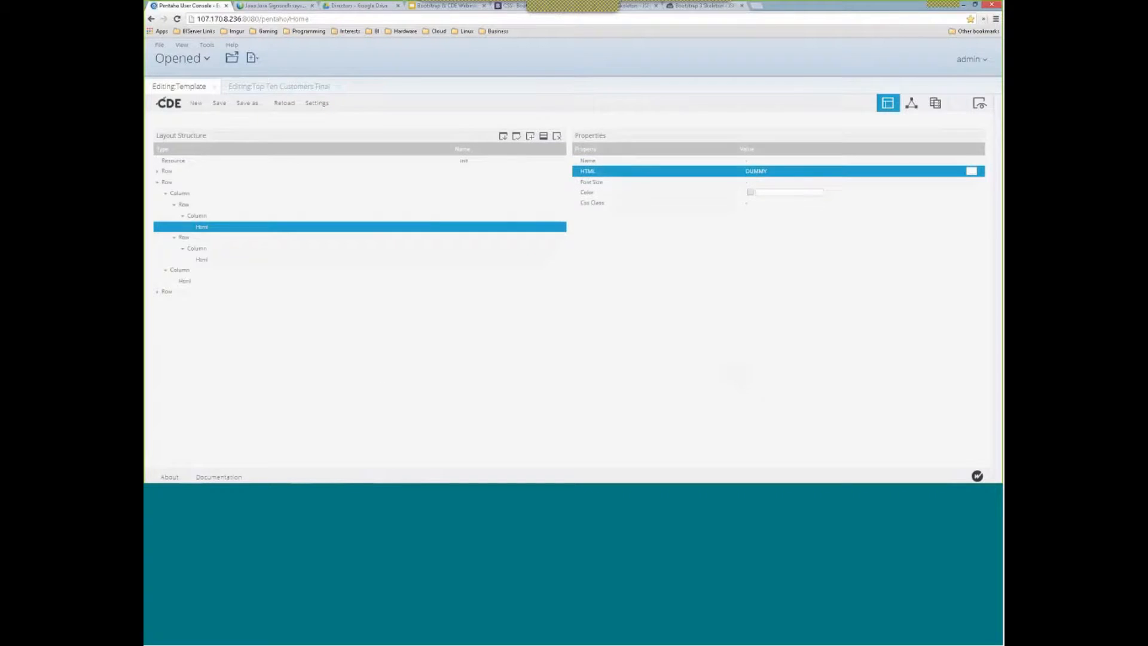
Replace the DUMMY HTML in the second nested row with the copied Select Market panel code
left_click(218, 259)
left_click(971, 172)
left_click(972, 172)
key("ctrl+a")
key("ctrl+v")
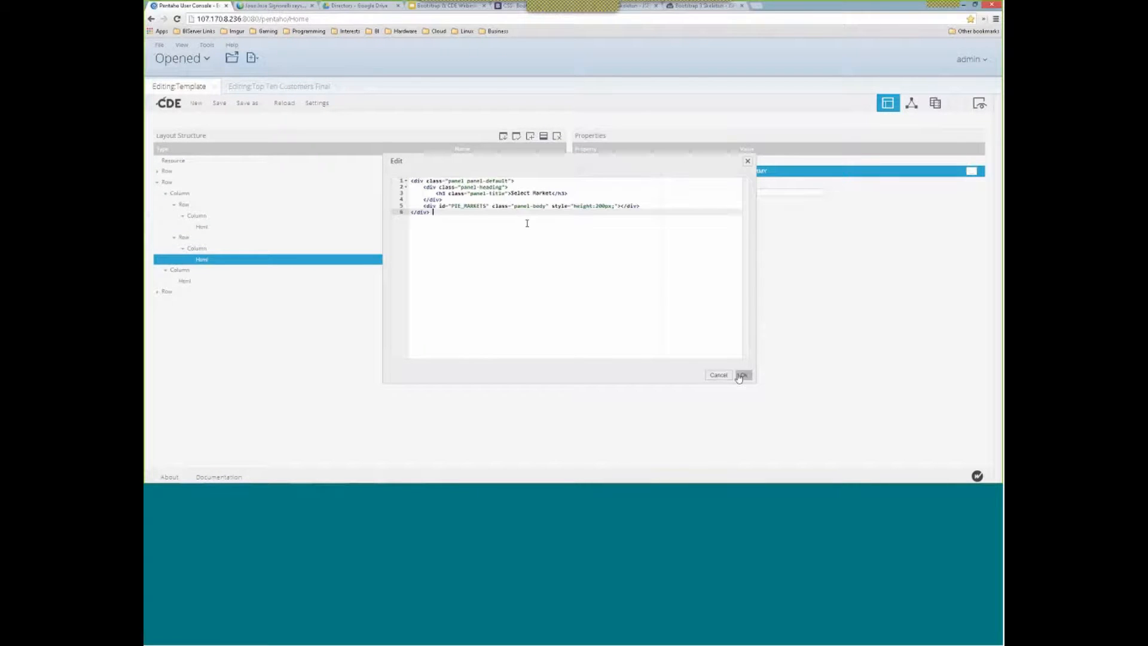
left_click(741, 375)
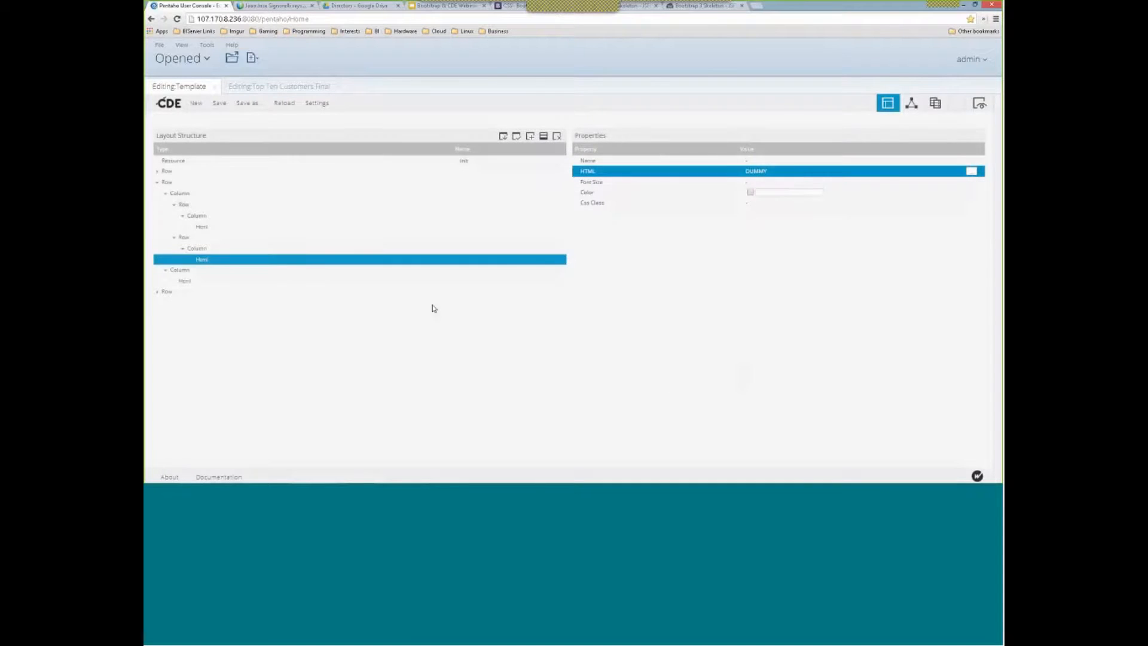
Replace the DUMMY HTML in the second row's second main column with the copied Select Market panel code
left_click(199, 281)
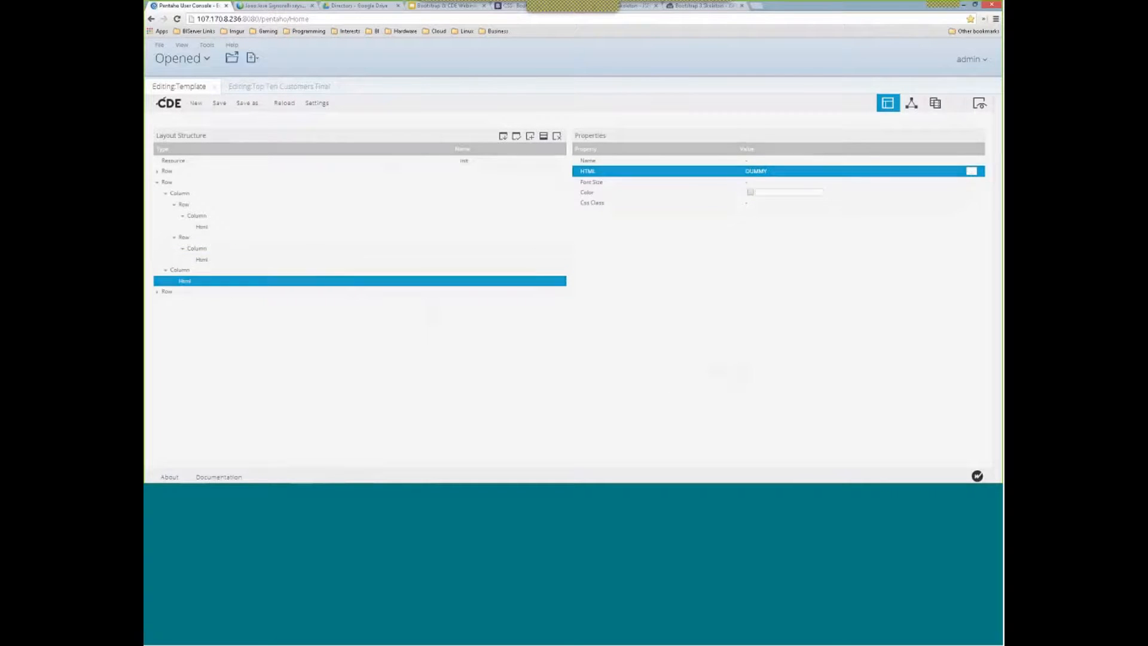
left_click(972, 171)
key("ctrl+a")
key("ctrl+v")
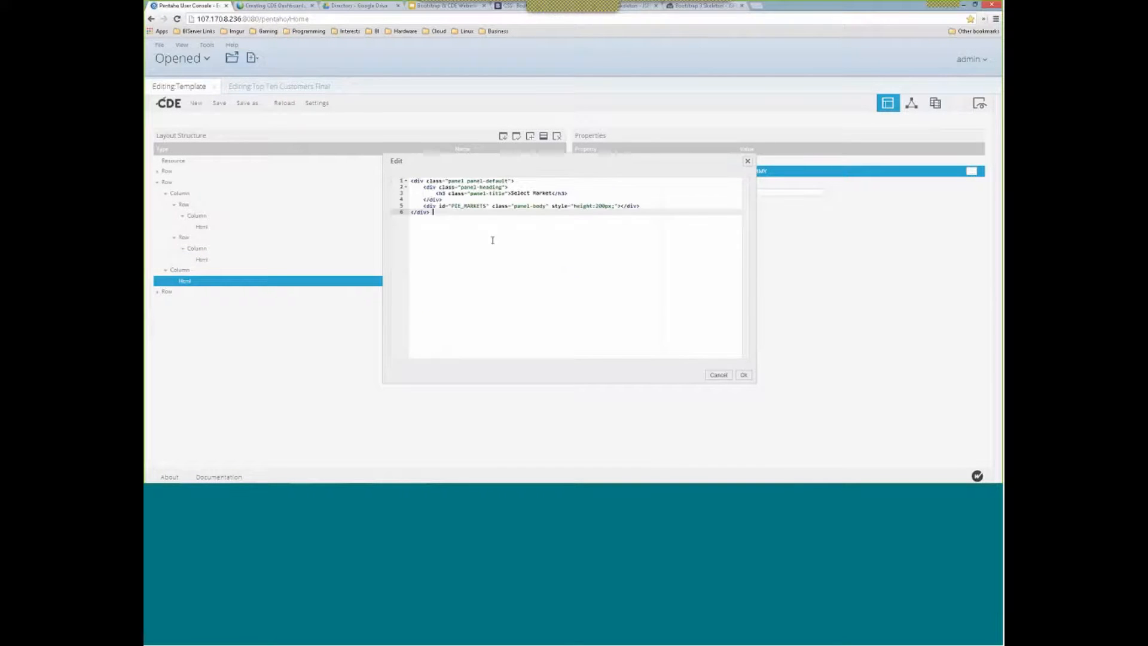
left_click(743, 375)
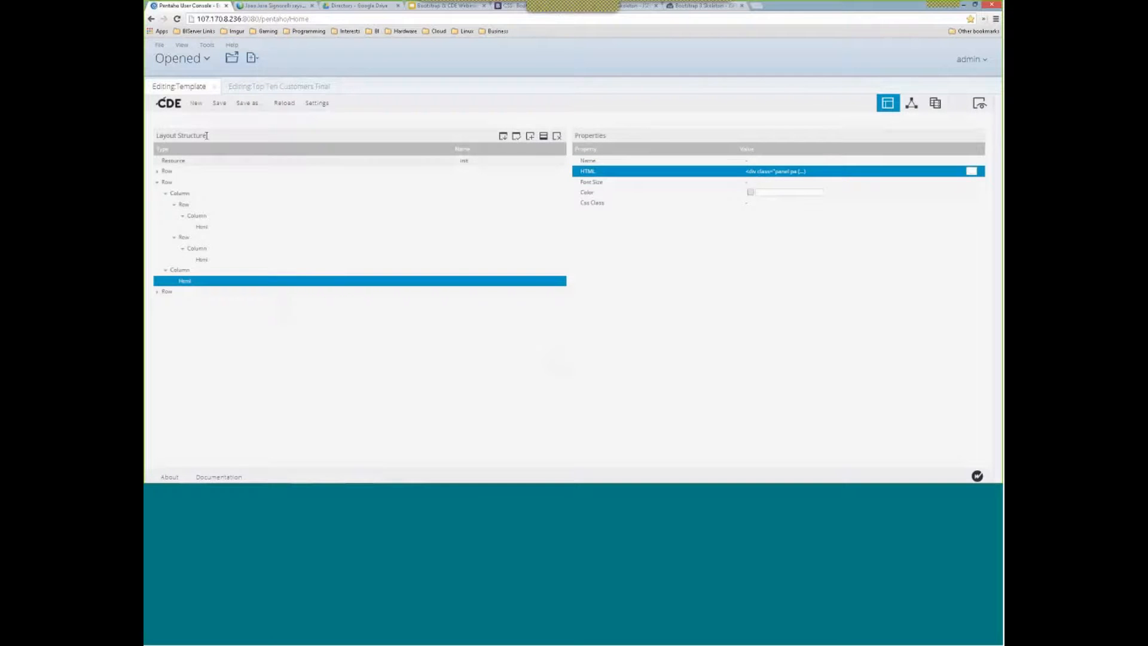
Save the Template dashboard and preview the layout with the three Select Market panels
left_click(219, 105)
left_click(979, 104)
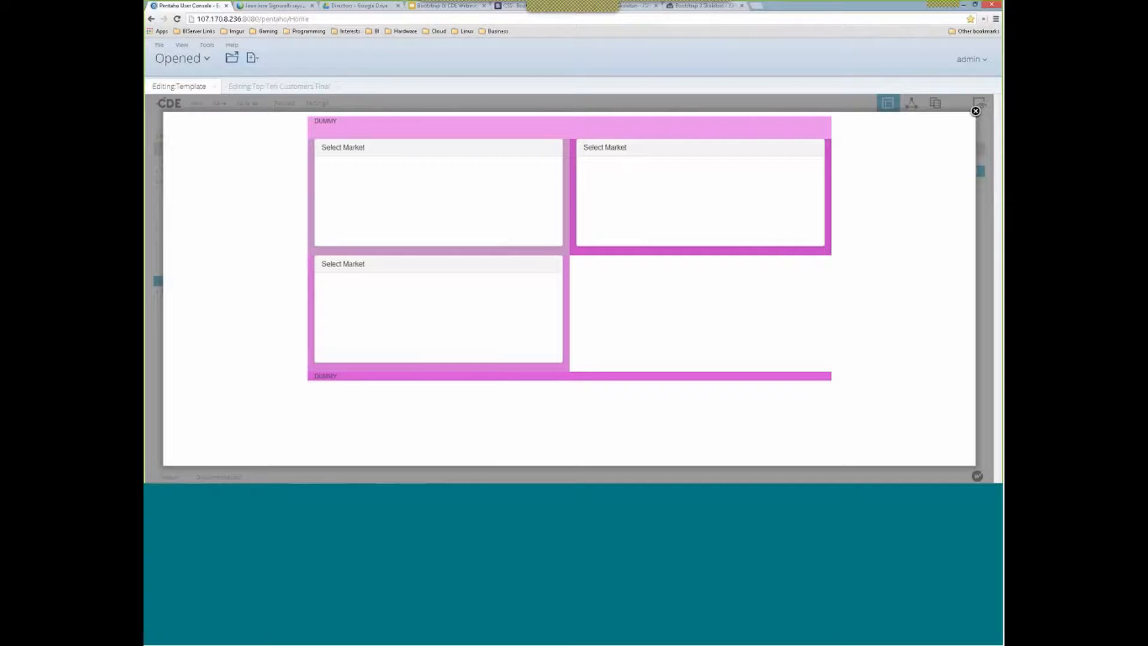
left_click(976, 111)
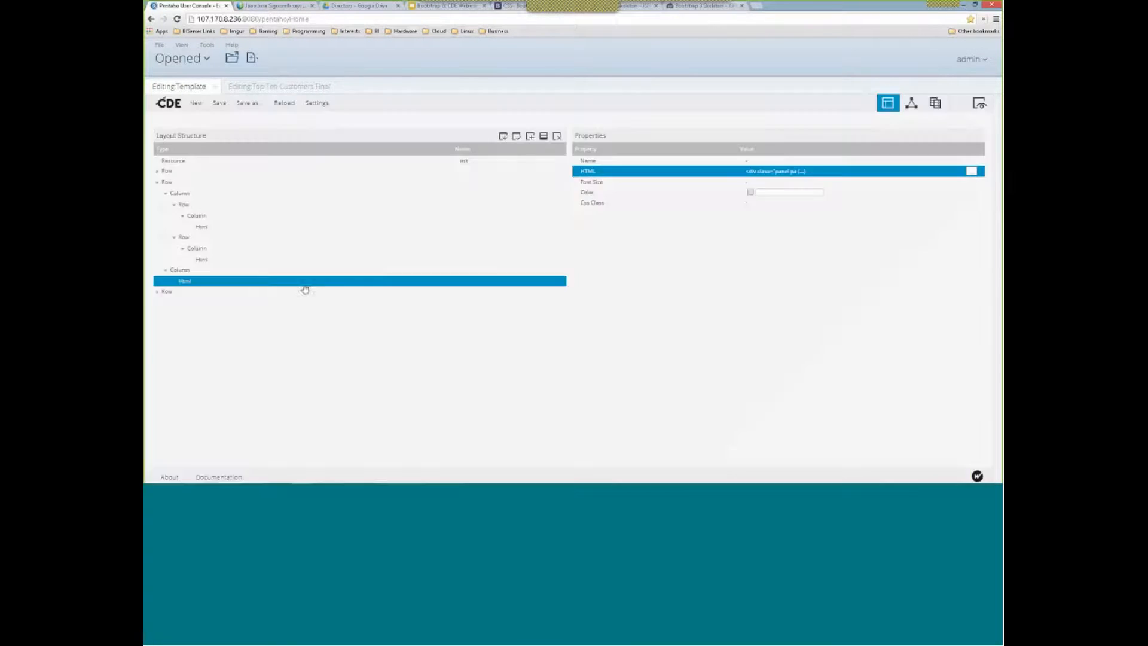
Set the panel body height to 430px in the HTML of the second row's second main column
left_click(207, 270)
left_click(207, 281)
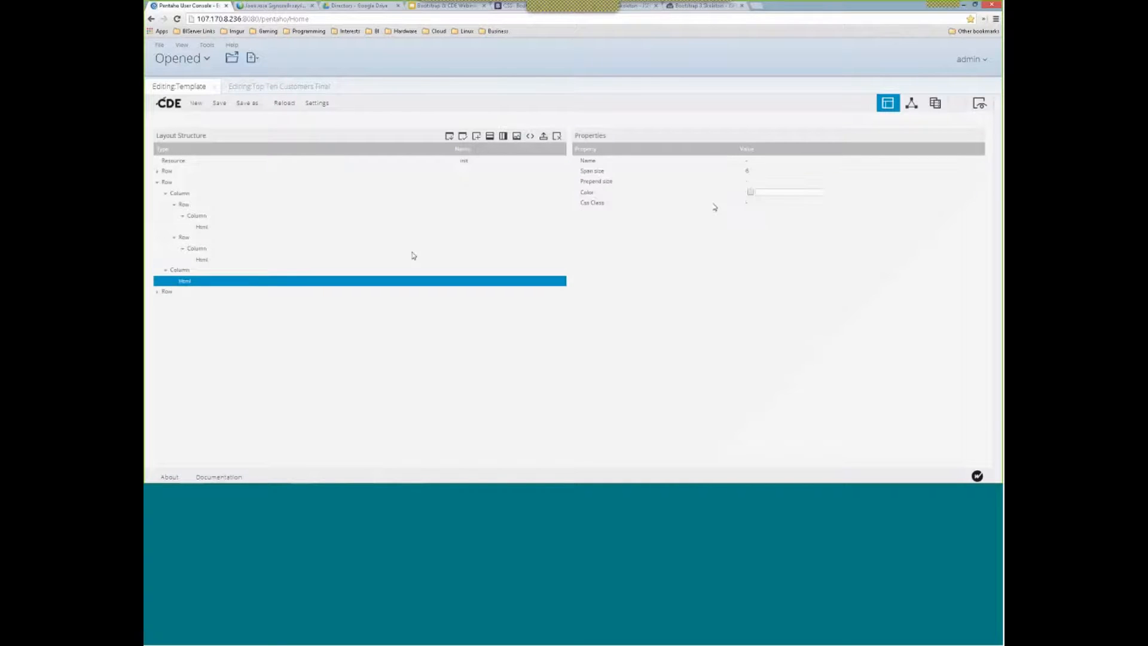
left_click(972, 172)
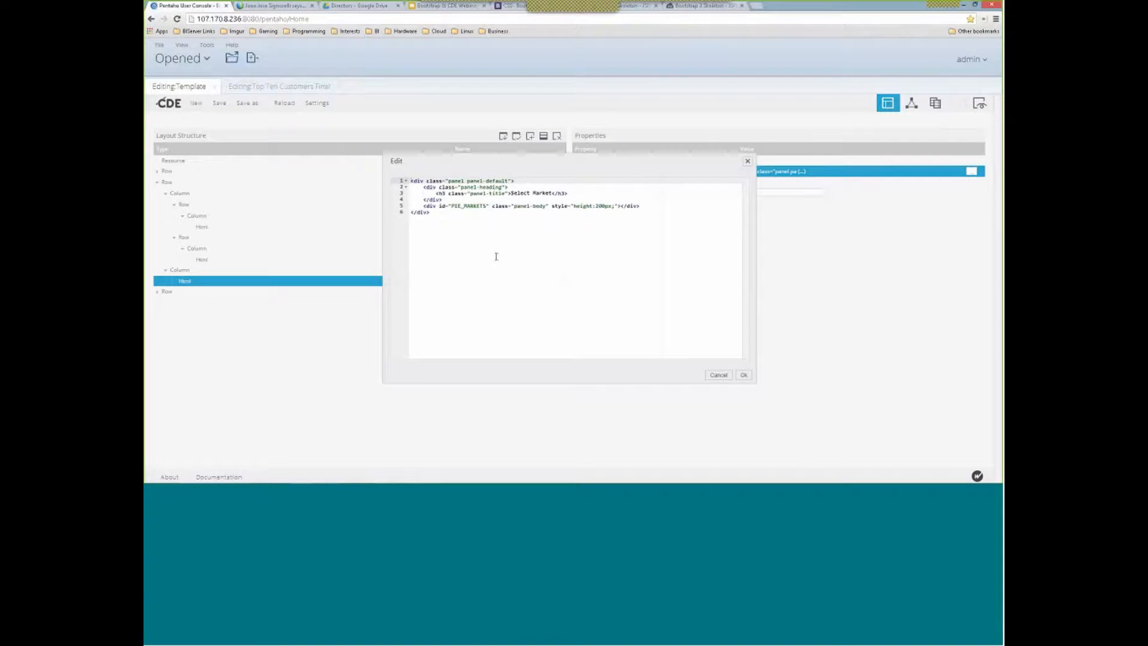
left_click(598, 206)
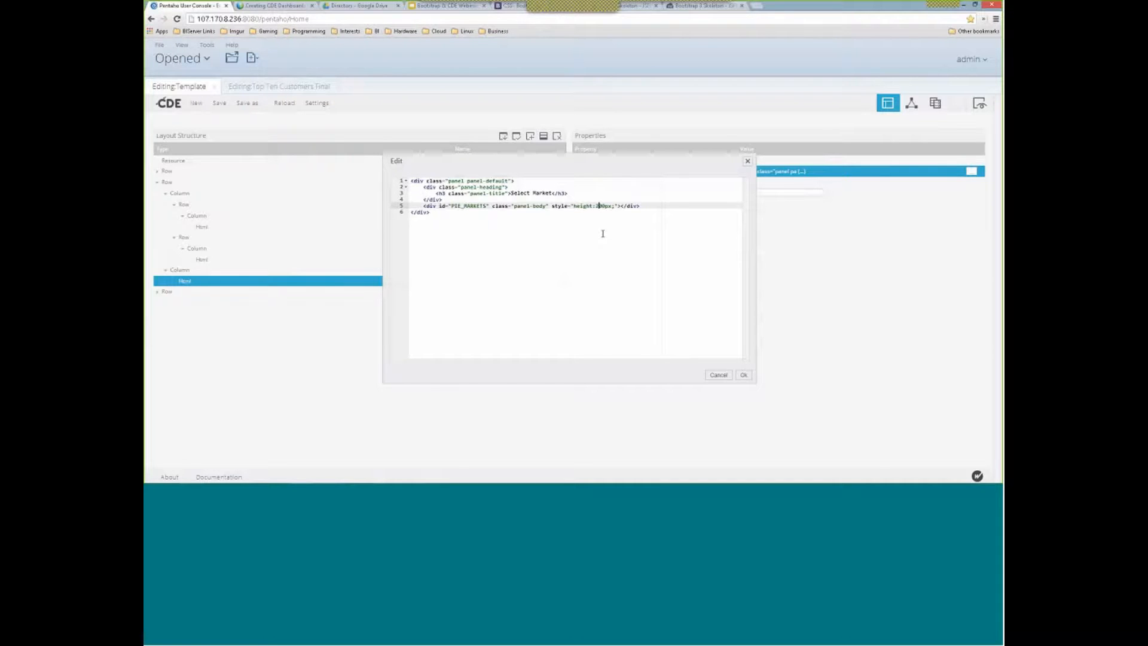
key("Right")
key("Right")
key("BackSpace")
key("BackSpace")
key("BackSpace")
type("430")
left_click(744, 375)
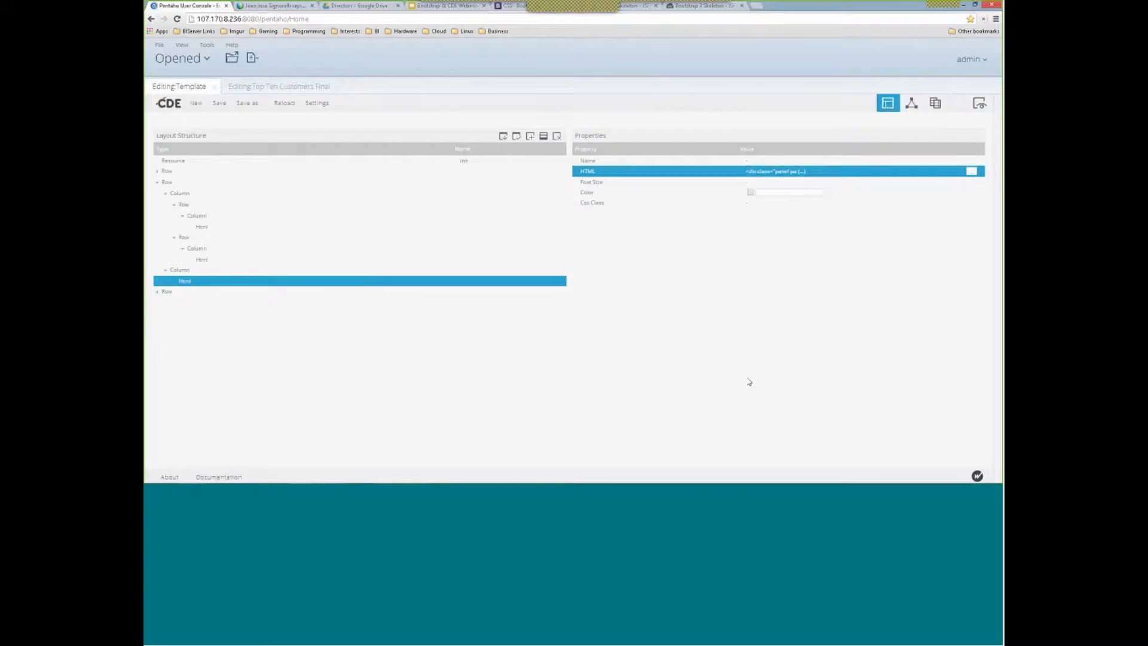
Remove the background colour from both nested columns and from the second main column of the second row
left_click(180, 194)
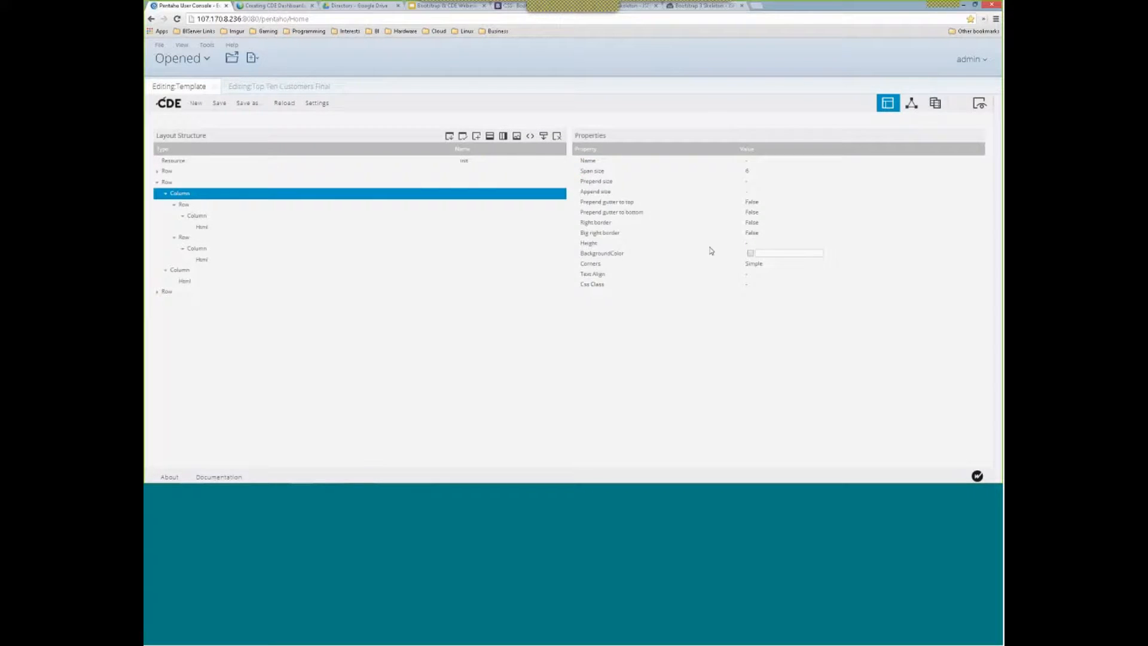
left_click(226, 215)
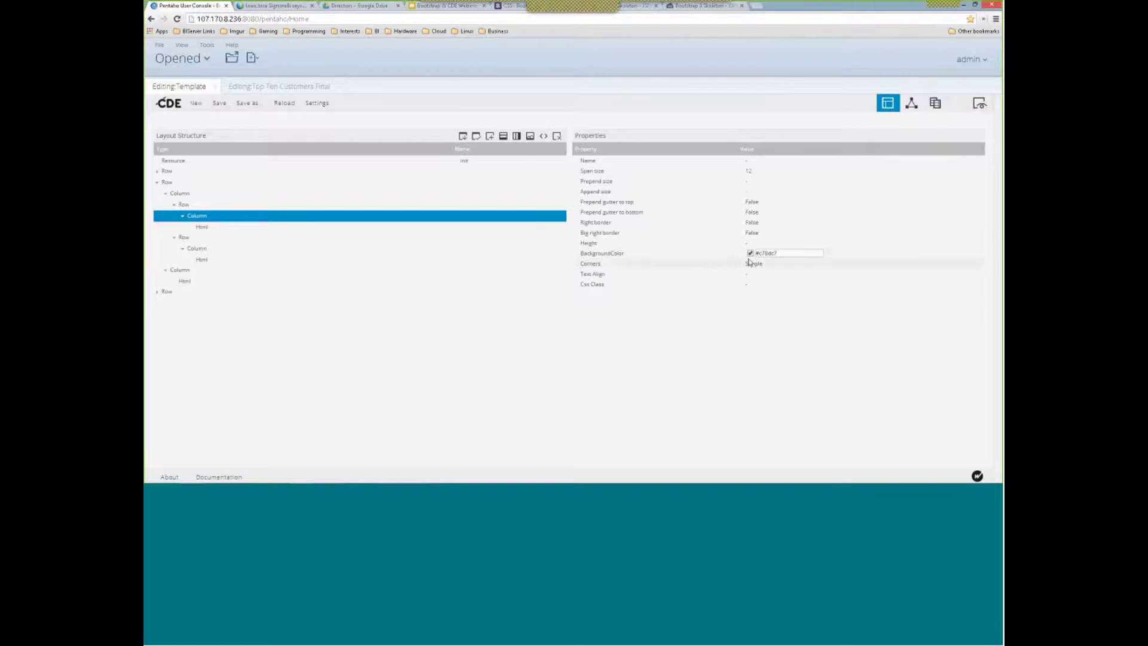
left_click(751, 256)
left_click(241, 248)
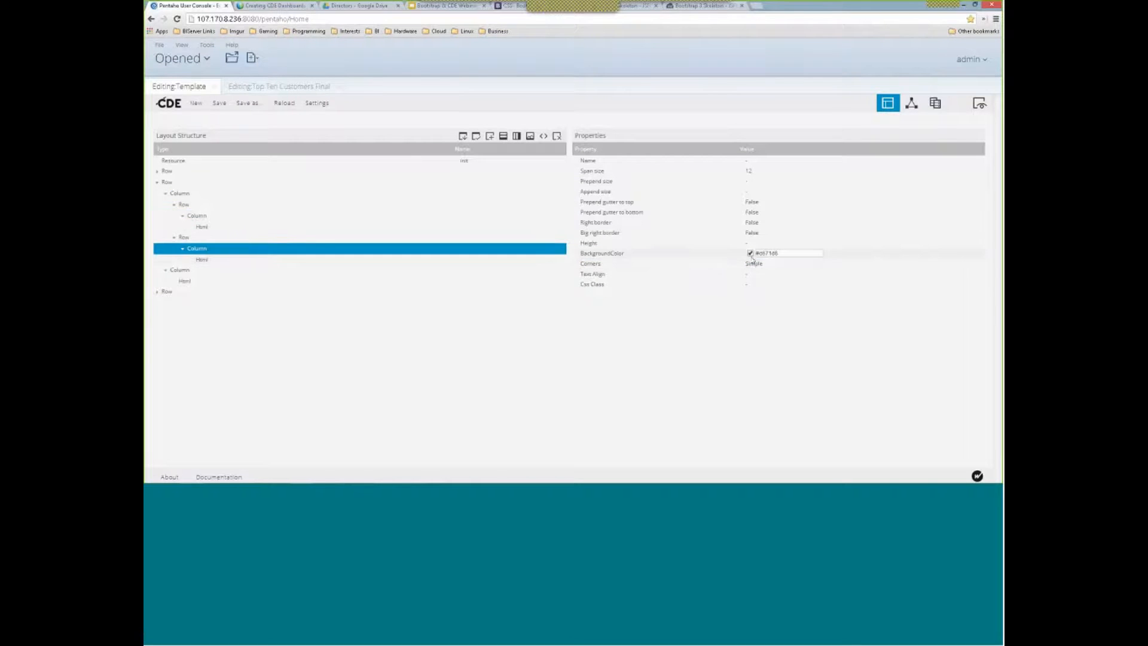
left_click(751, 254)
left_click(243, 268)
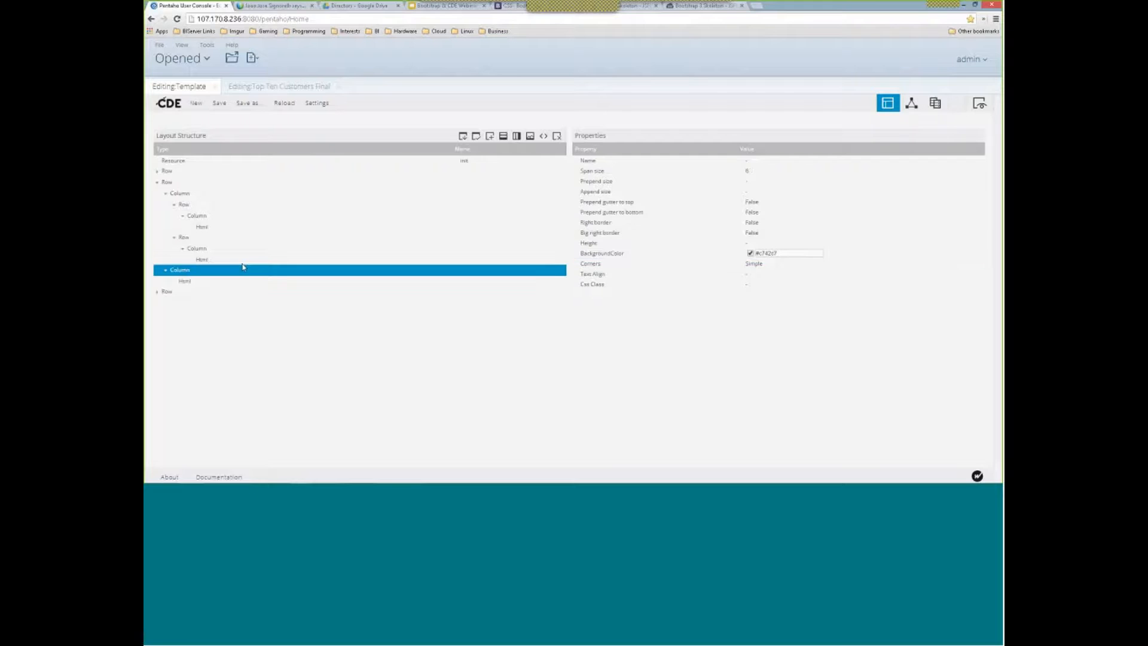
left_click(750, 253)
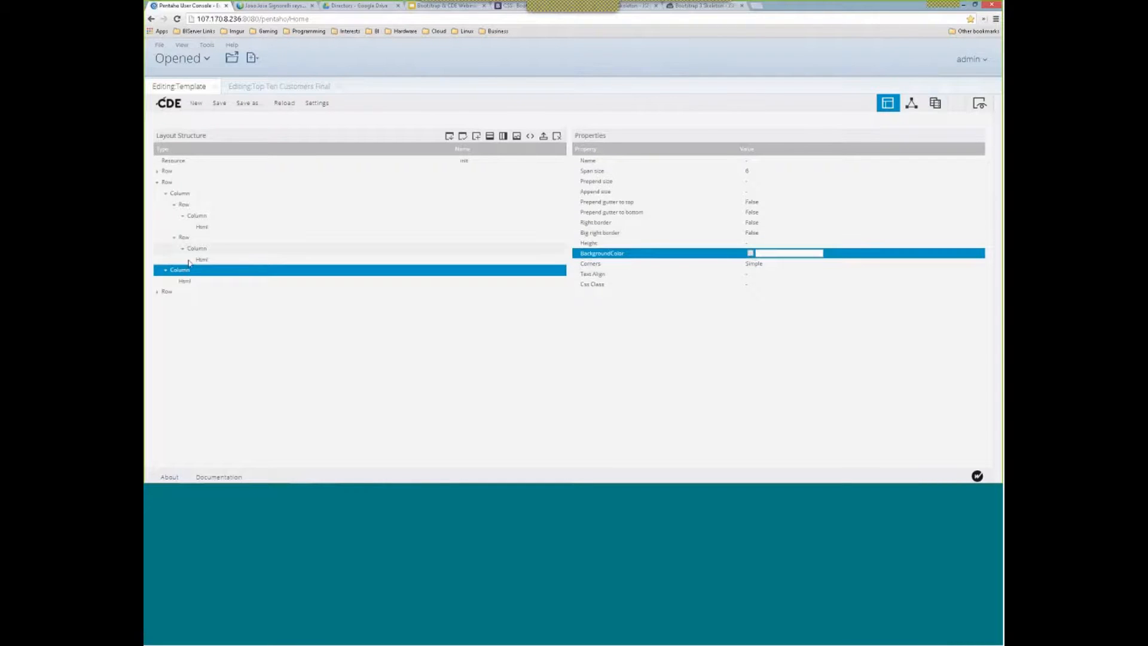
Replace the DUMMY HTML in the last row's column with the copied panel markup
left_click(169, 293)
left_click(158, 291)
left_click(185, 313)
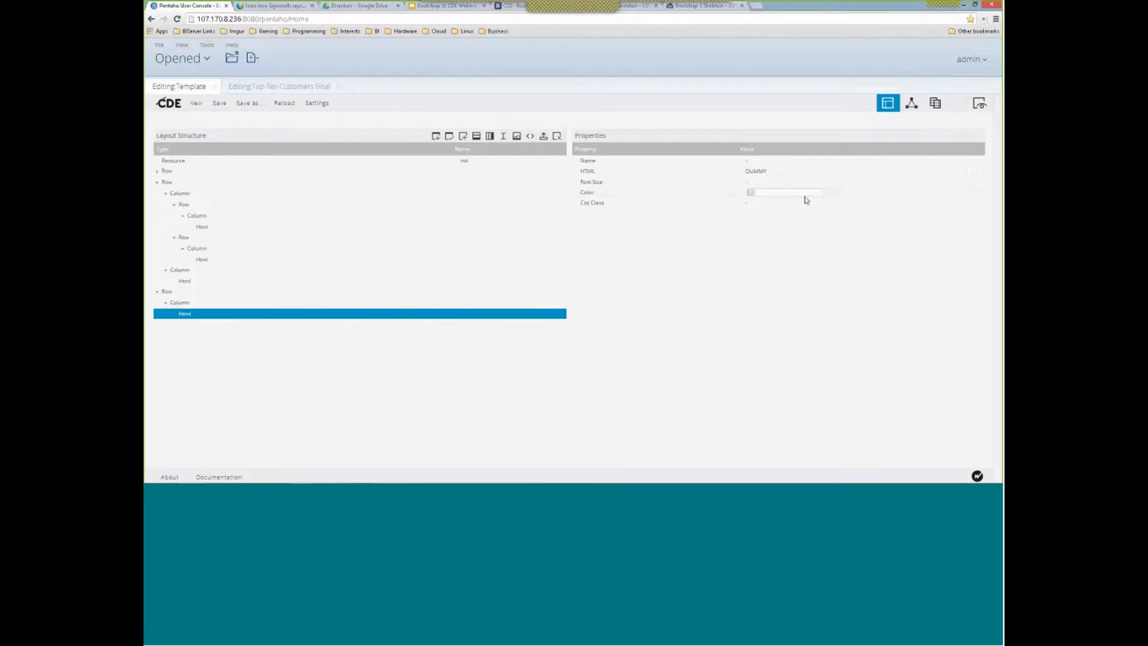
left_click(971, 172)
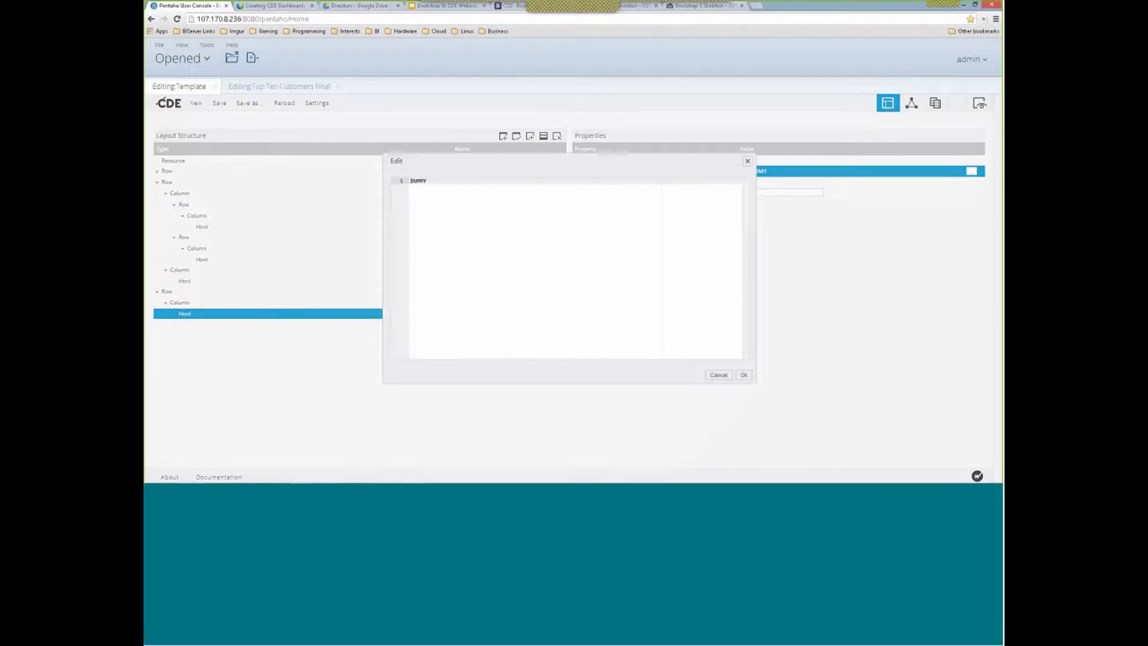
key("ctrl+a")
key("ctrl+v")
left_click(744, 375)
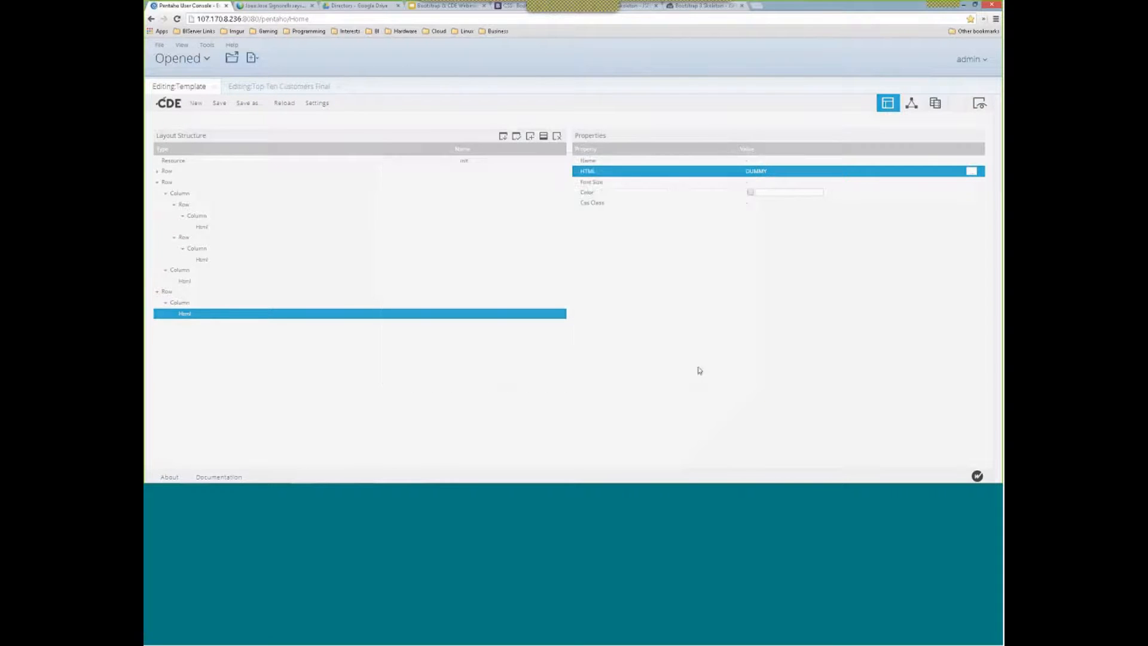
Remove the background color from the last row's column and save the dashboard
left_click(180, 303)
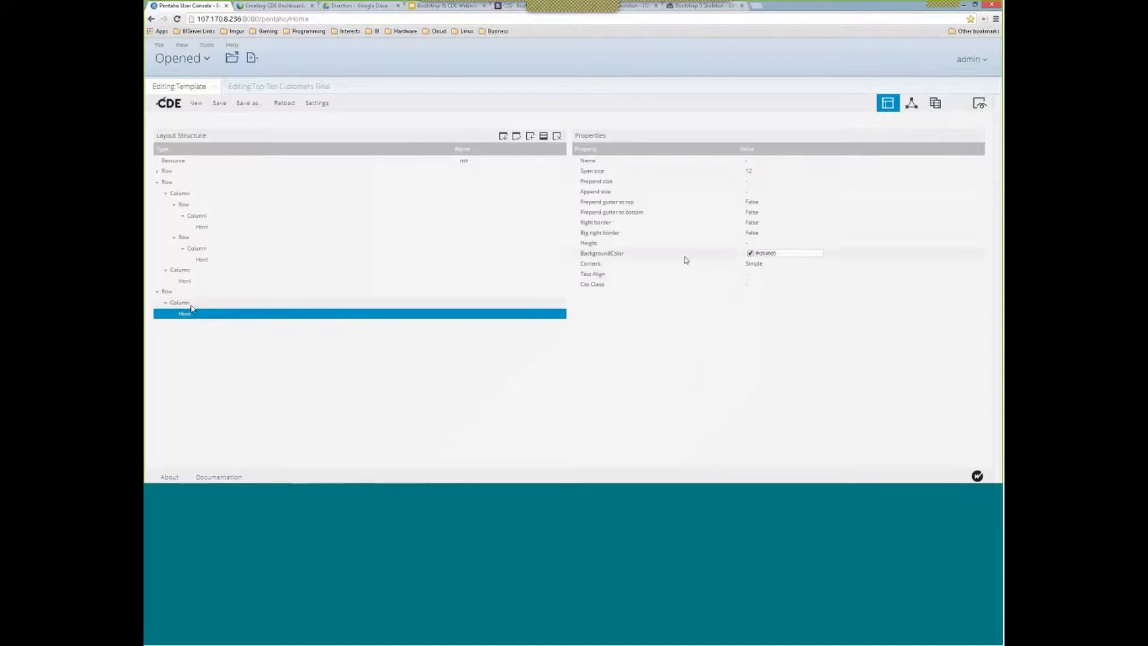
left_click(750, 253)
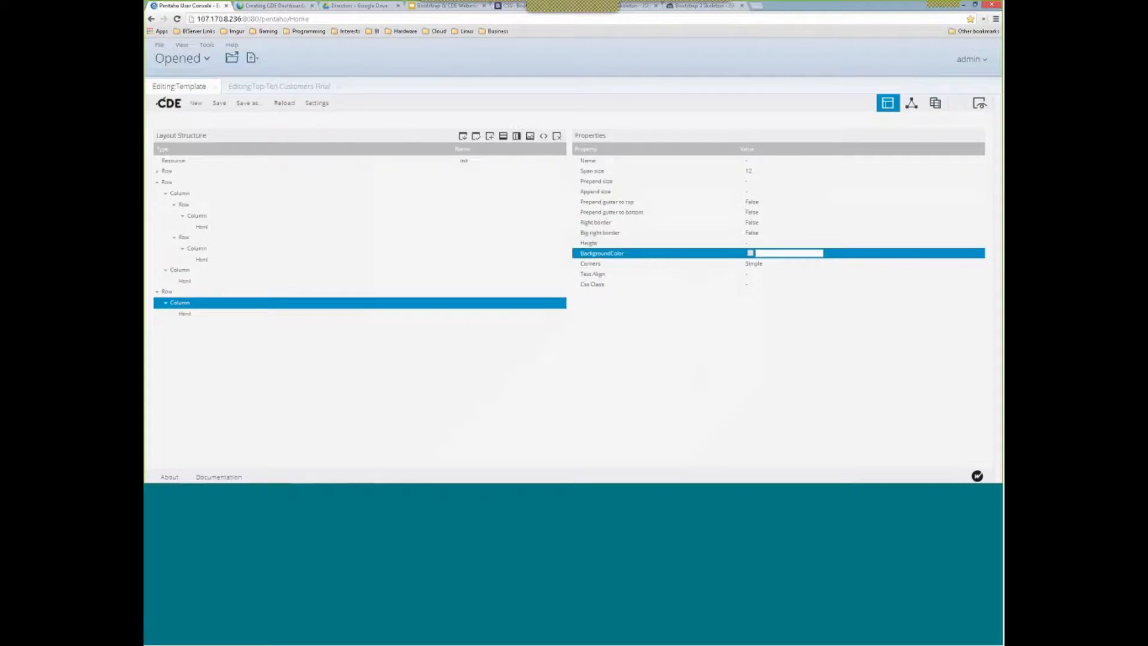
left_click(219, 106)
Preview the template and compare its panel layout with the finished Top Ten Customers dashboard
left_click(984, 106)
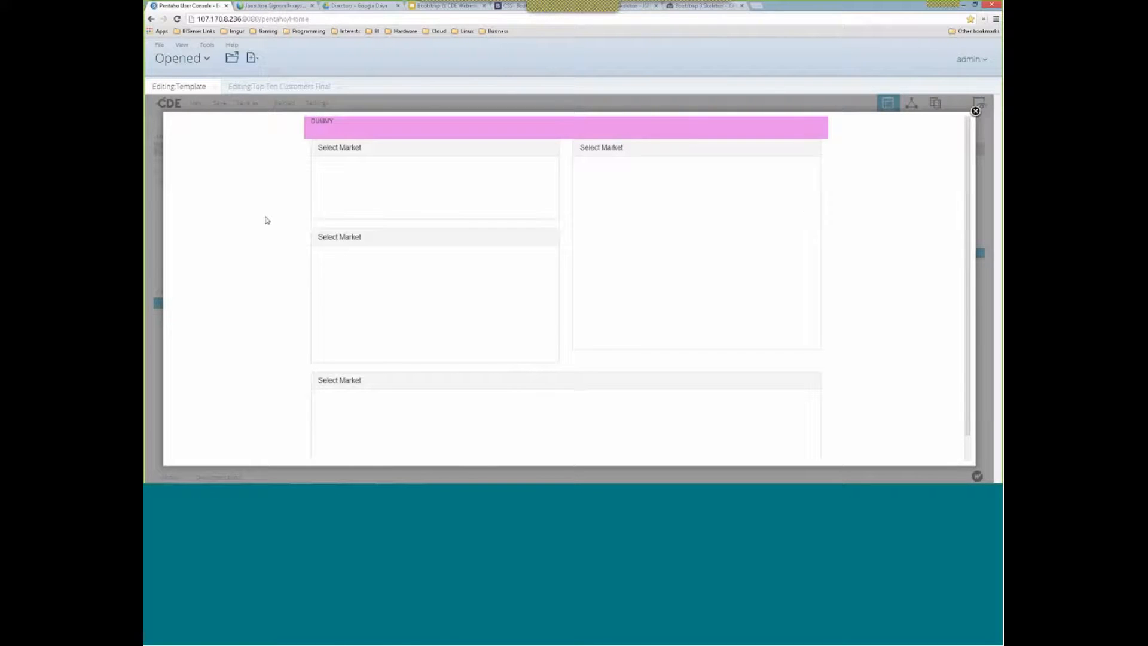
scroll(263, 218, "down", 1)
left_click_drag(1003, 54, 489, 55)
double_click(489, 53)
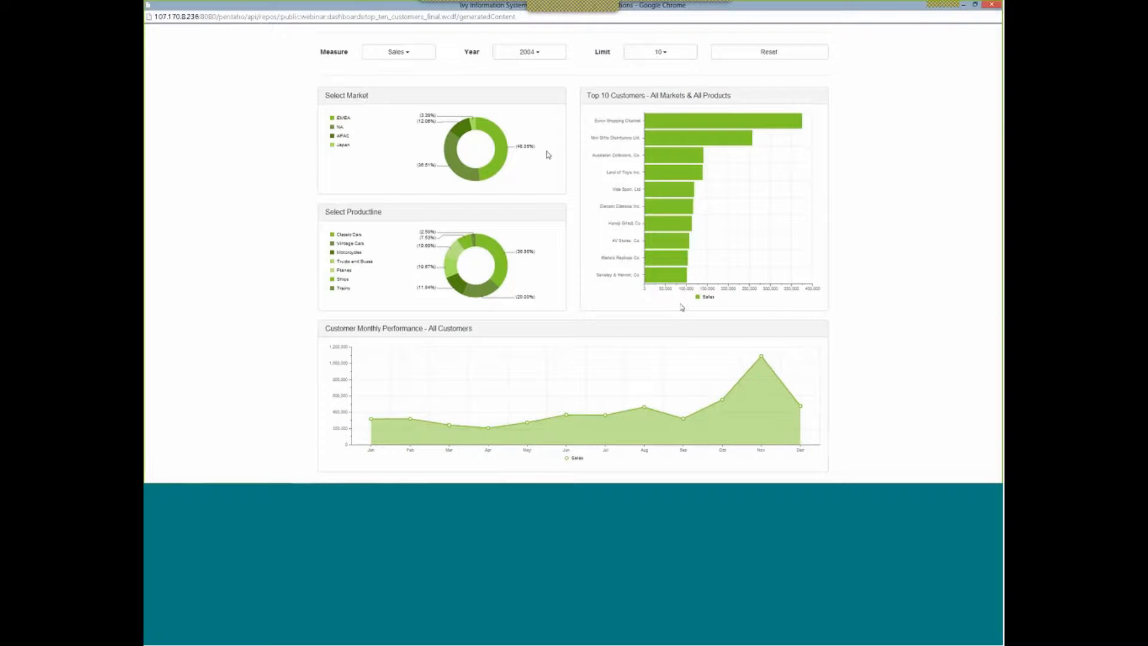
mouse_move(680, 201)
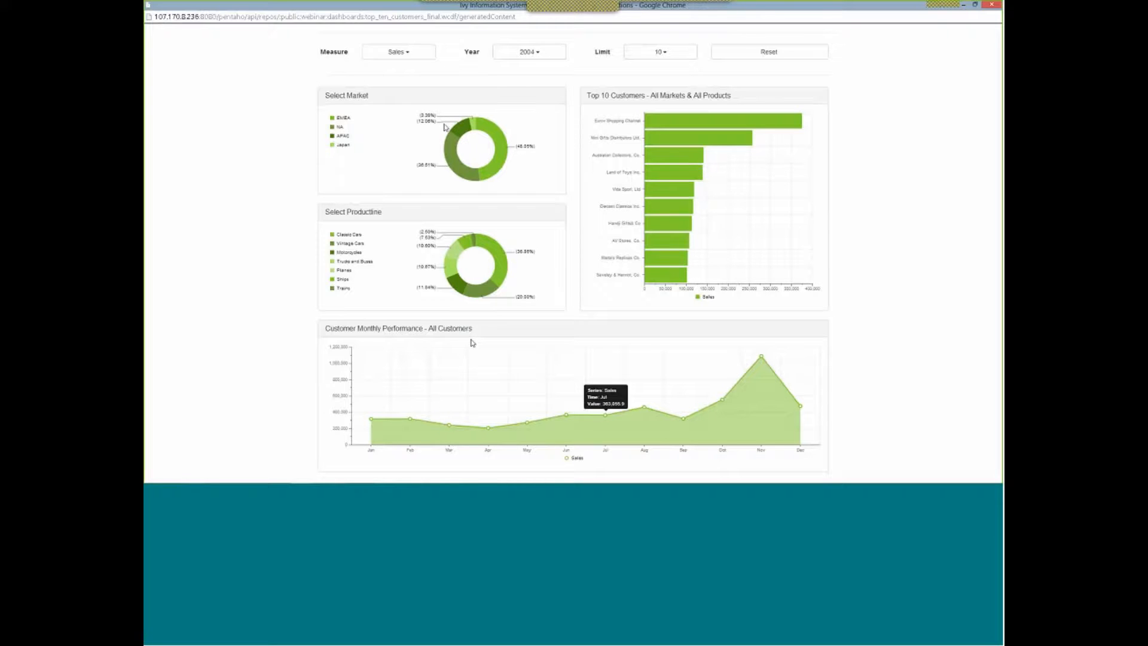
left_click(992, 5)
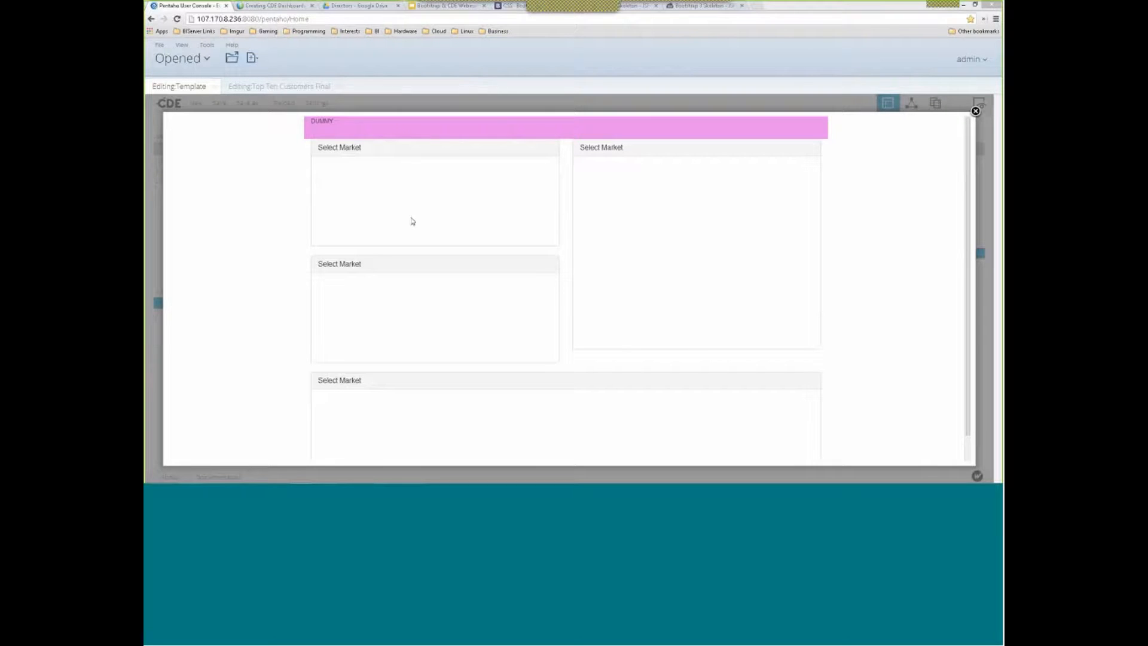
scroll(686, 277, "down", 1)
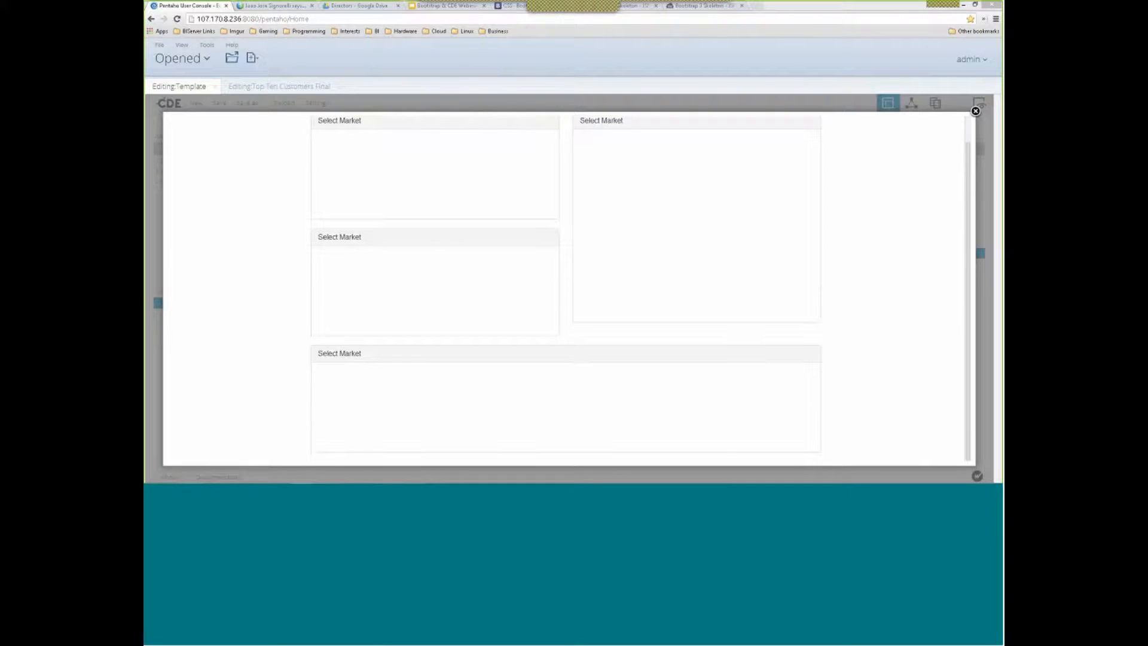
scroll(537, 383, "up", 1)
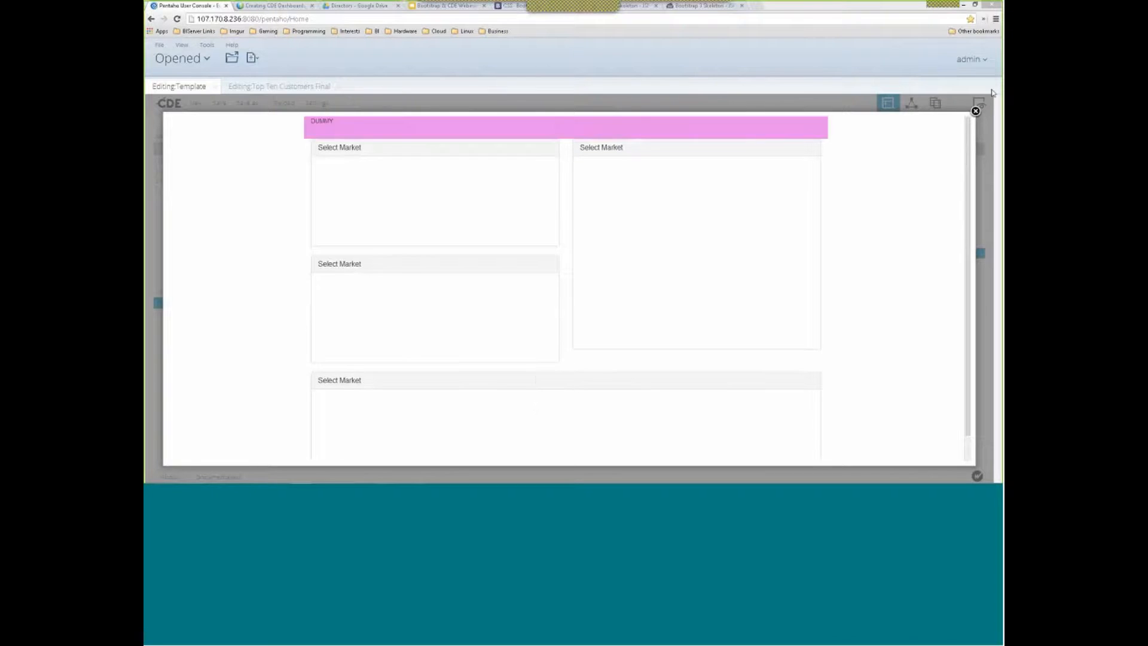
left_click(976, 111)
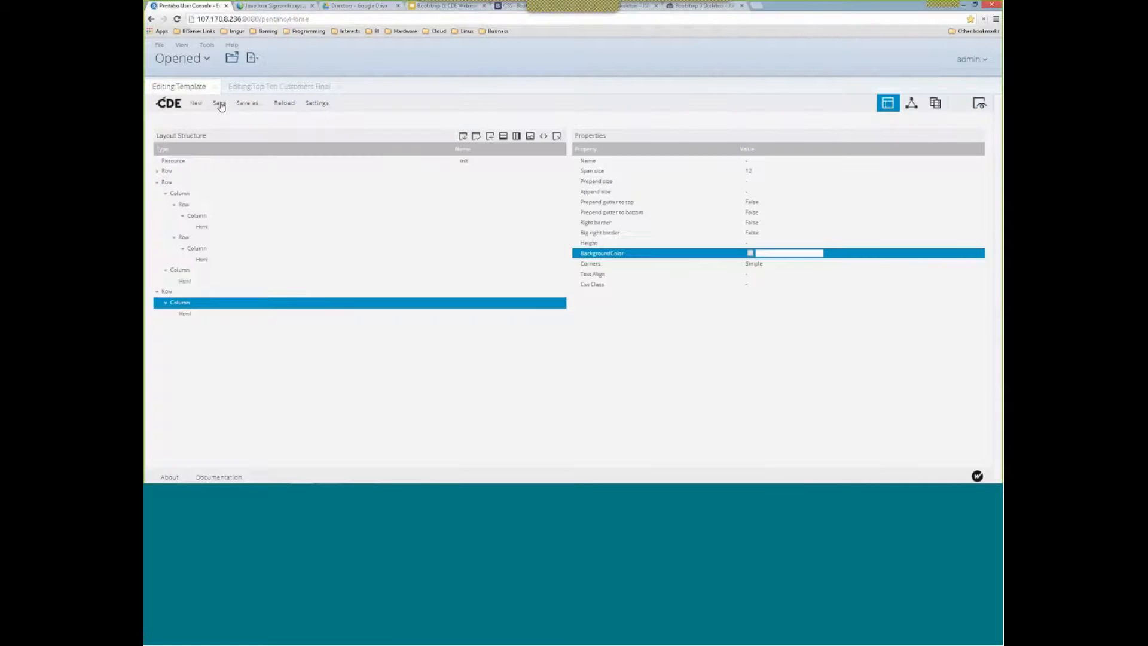
Save the template dashboard and open Template from the webinar dashboards folder in a new window
left_click(220, 103)
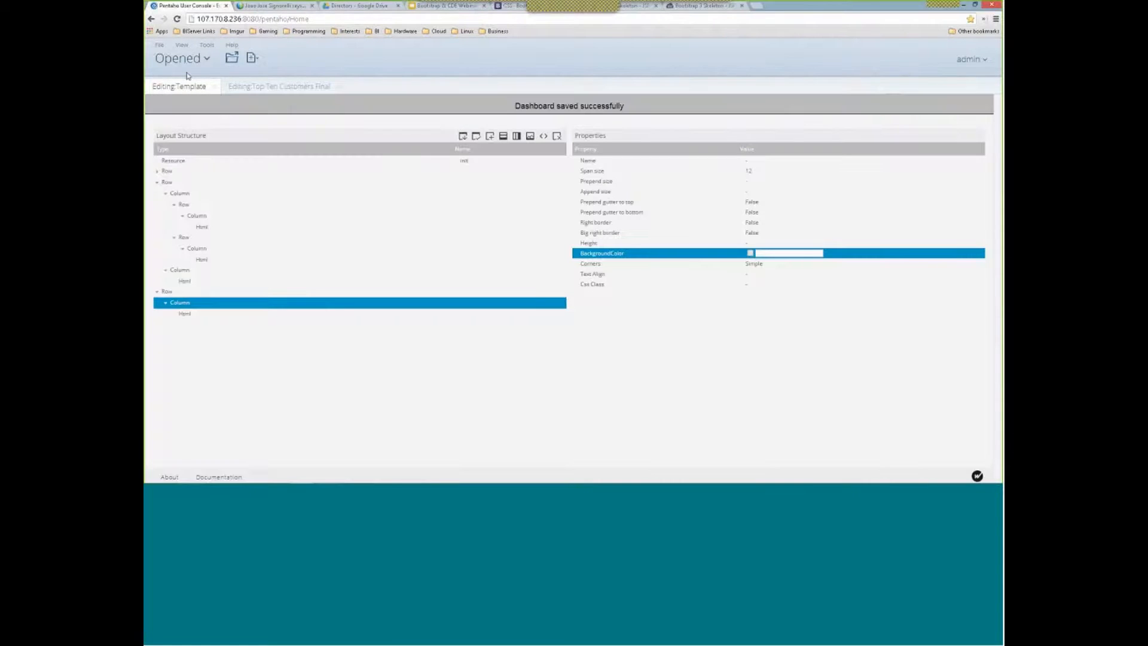
left_click(182, 58)
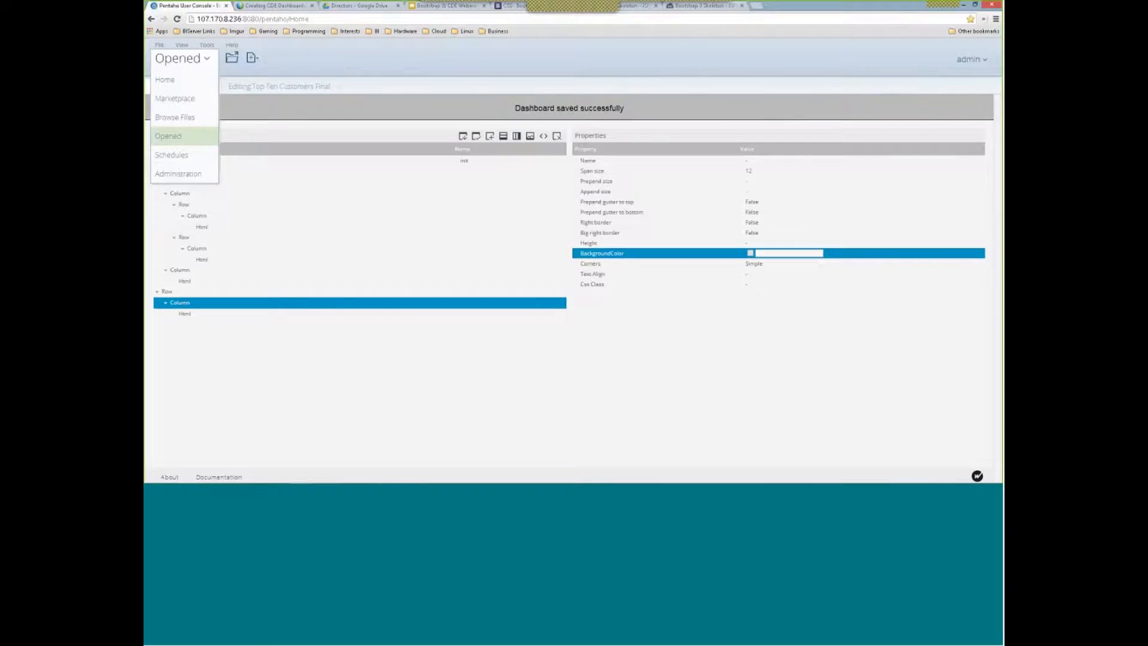
left_click(183, 120)
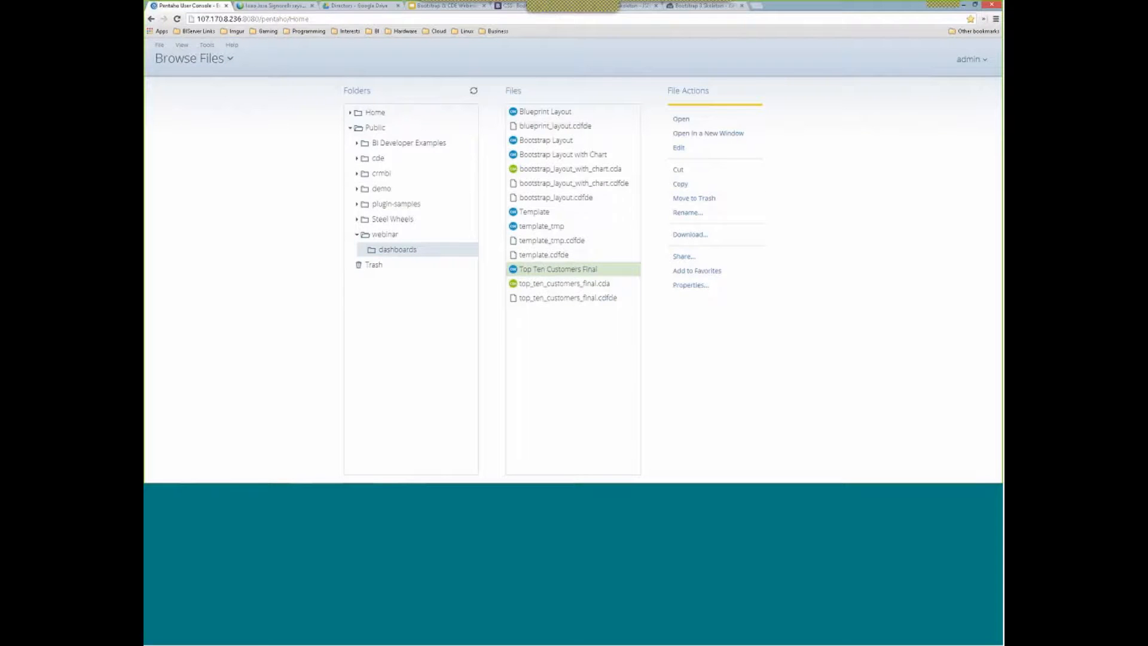
left_click(539, 218)
left_click(702, 133)
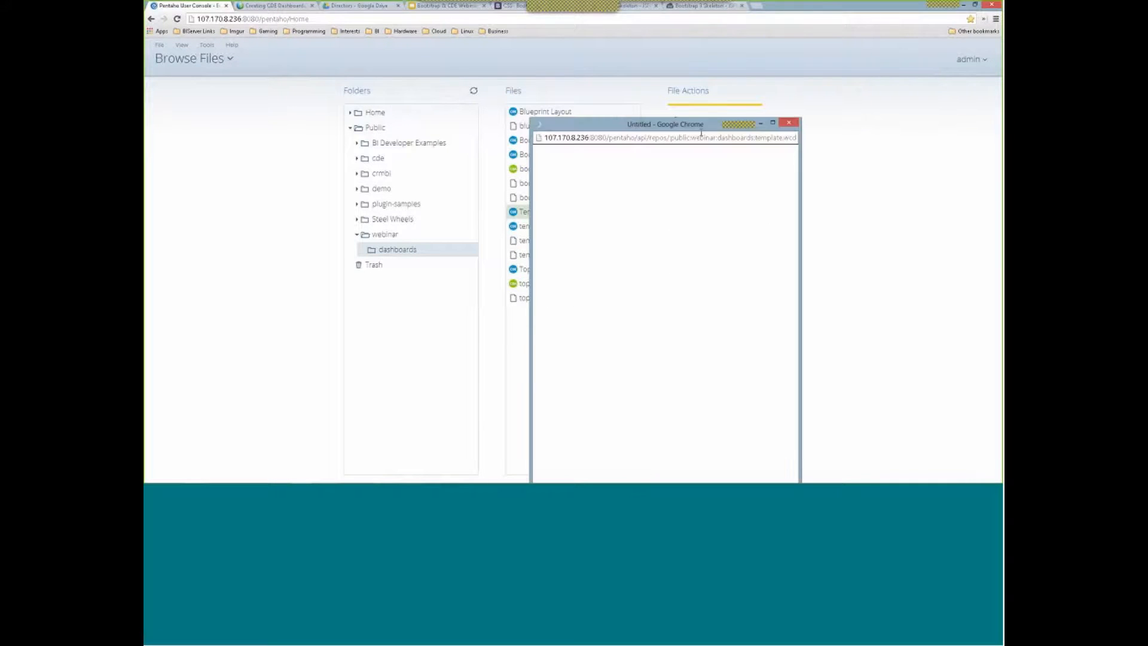
Examine how the template's panels stack at a narrow window width, widen the window slightly, and close it
left_click_drag(688, 126, 616, 52)
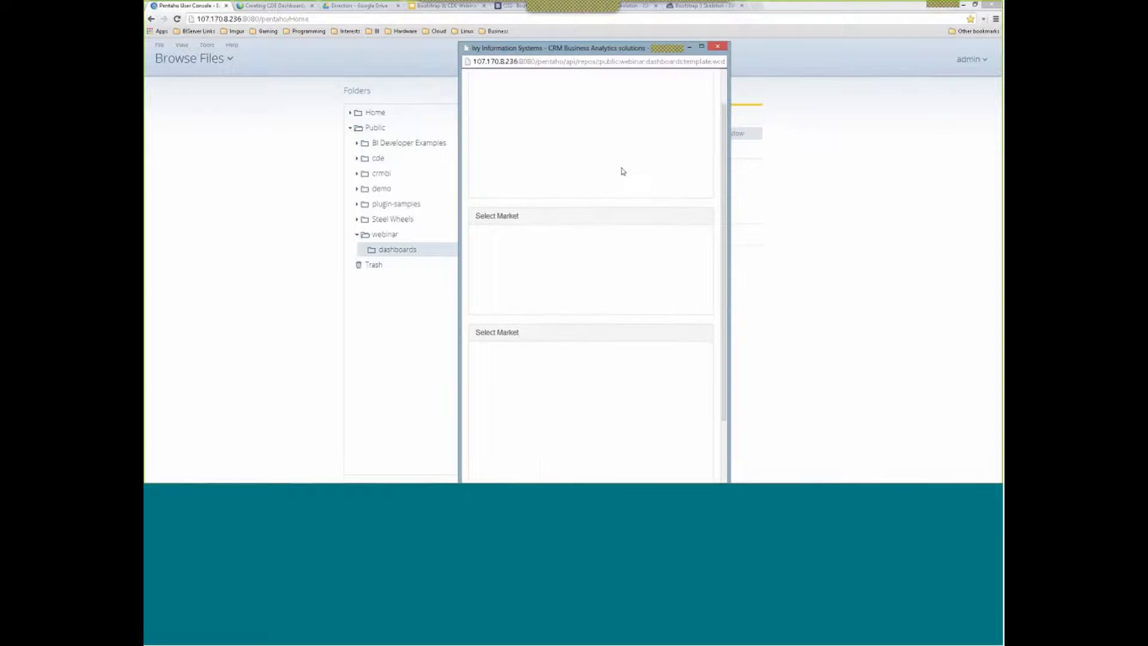
scroll(623, 172, "down", 3)
scroll(646, 168, "up", 6)
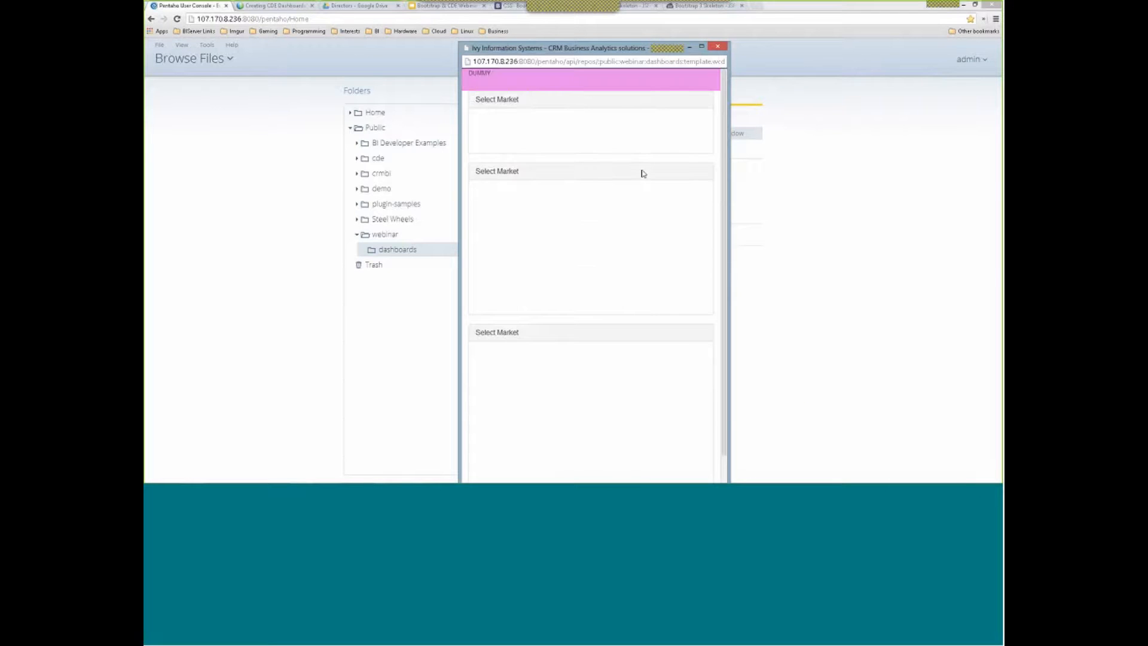
scroll(643, 174, "down", 6)
left_click_drag(731, 153, 765, 184)
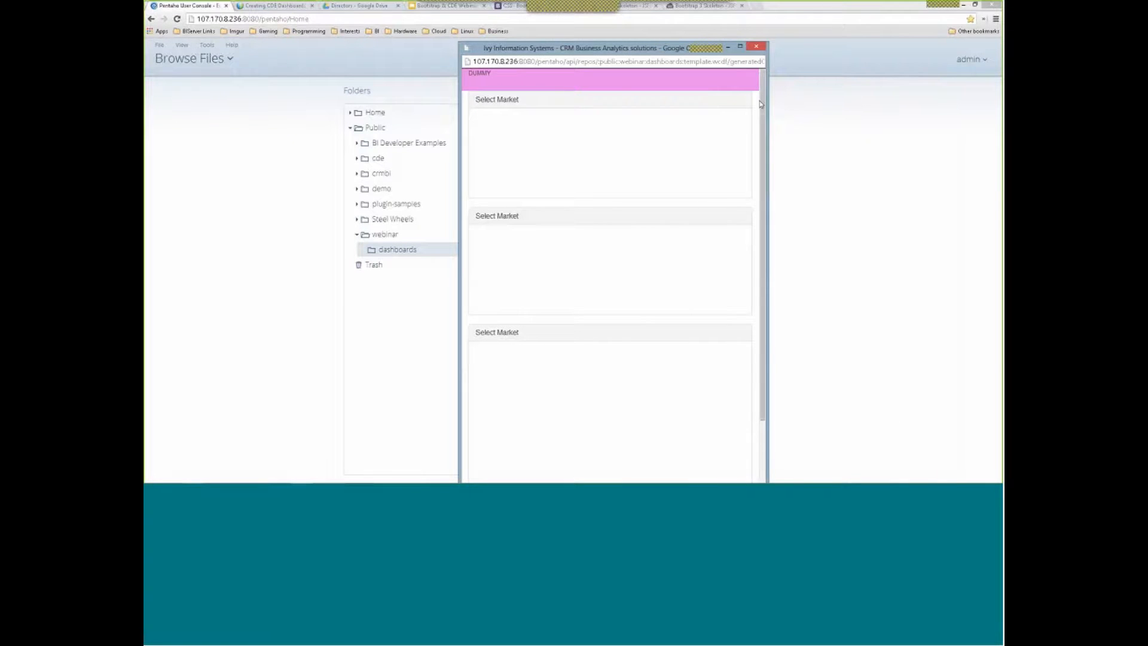
left_click(756, 46)
Return to the opened files and show the datasources of the Top Ten Customers Final dashboard
left_click(193, 58)
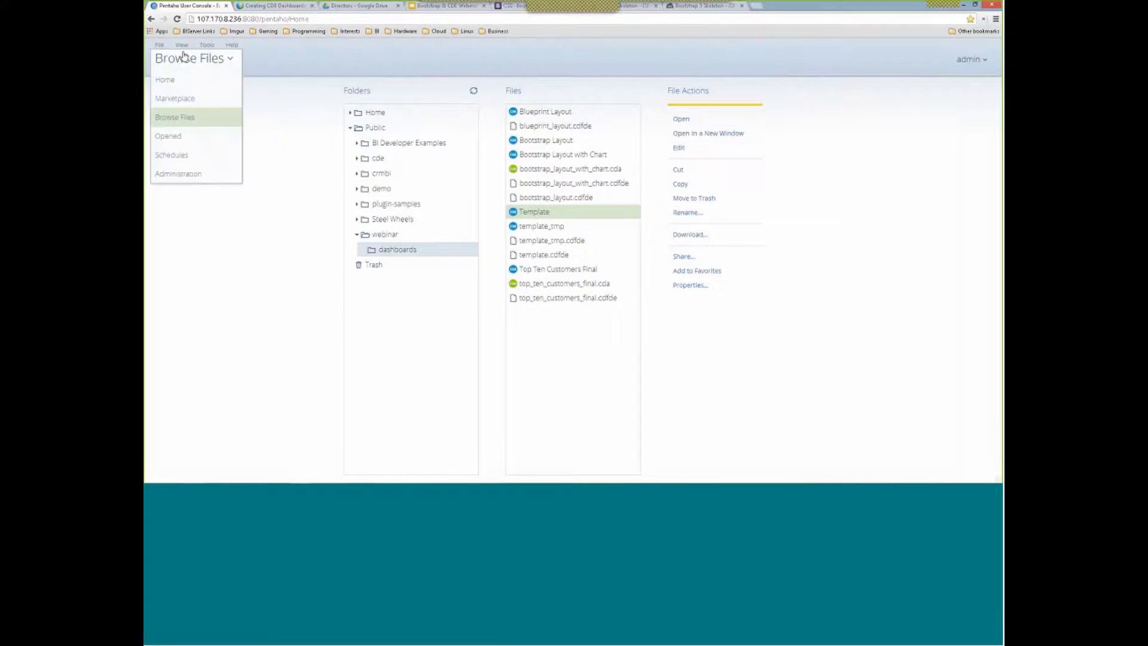
left_click(174, 137)
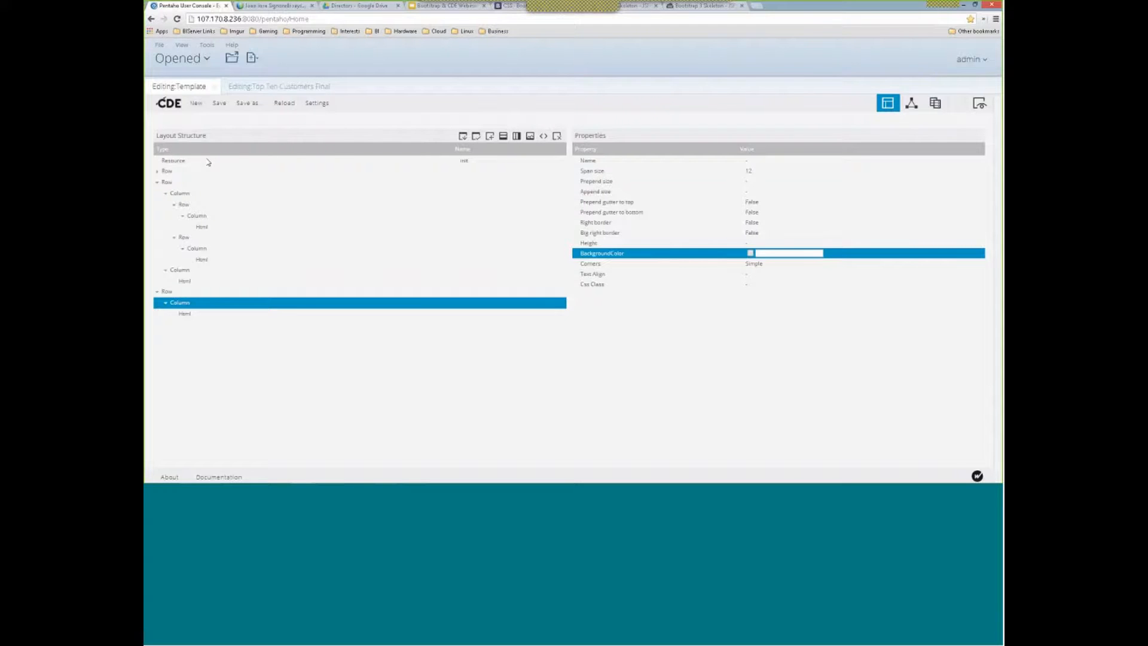
left_click(251, 88)
left_click(721, 376)
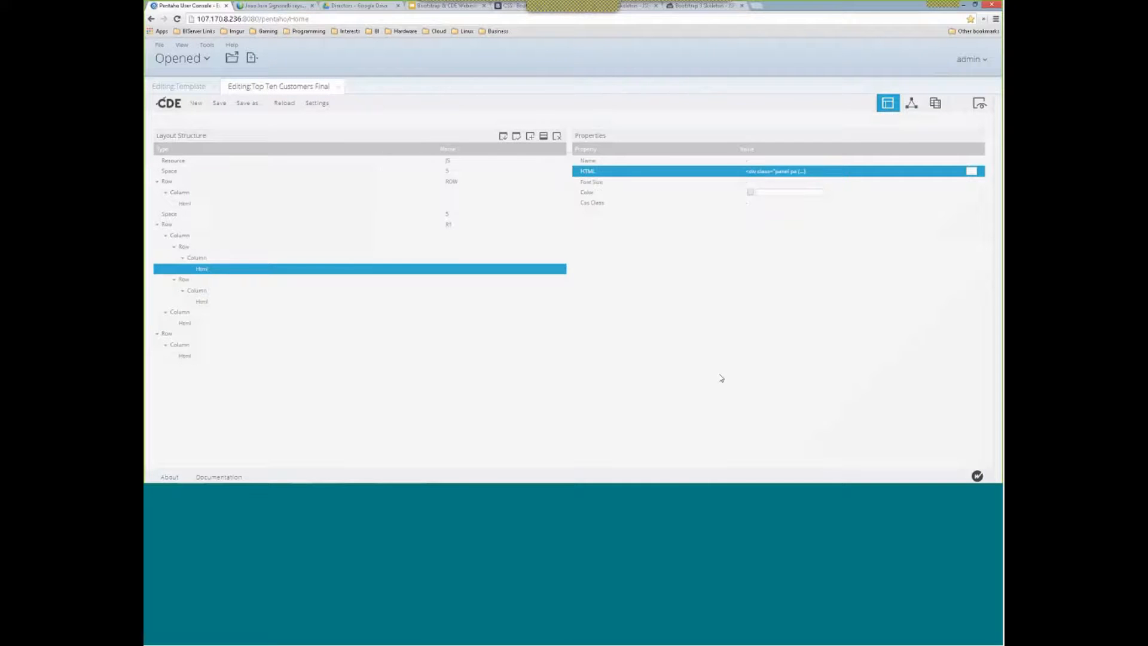
left_click(911, 103)
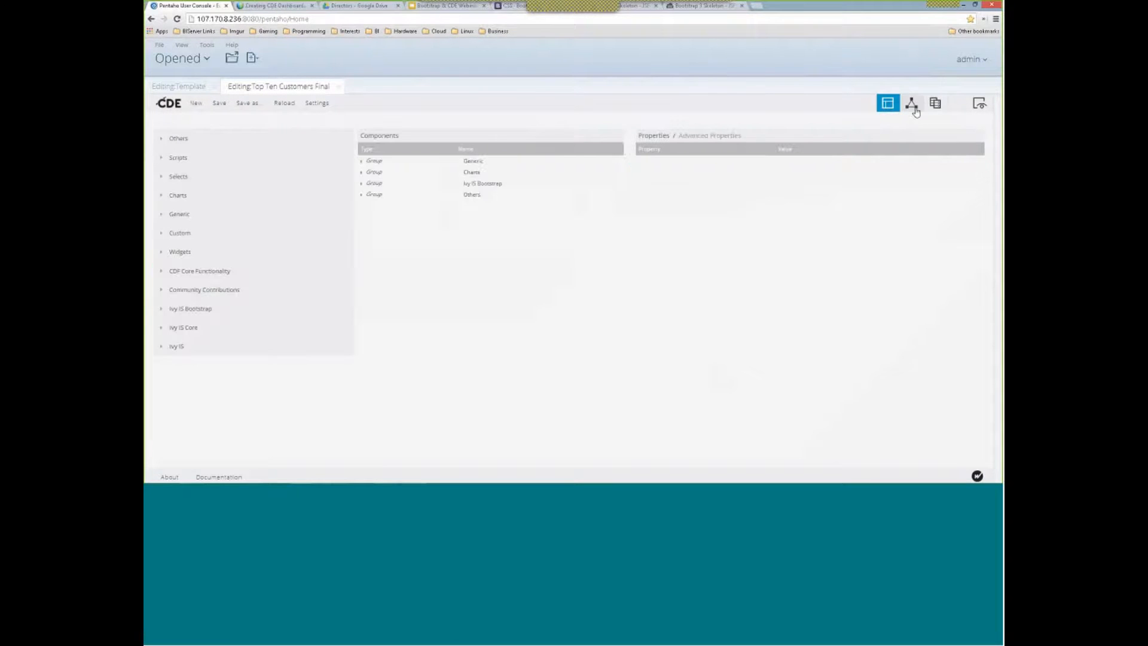
left_click(935, 103)
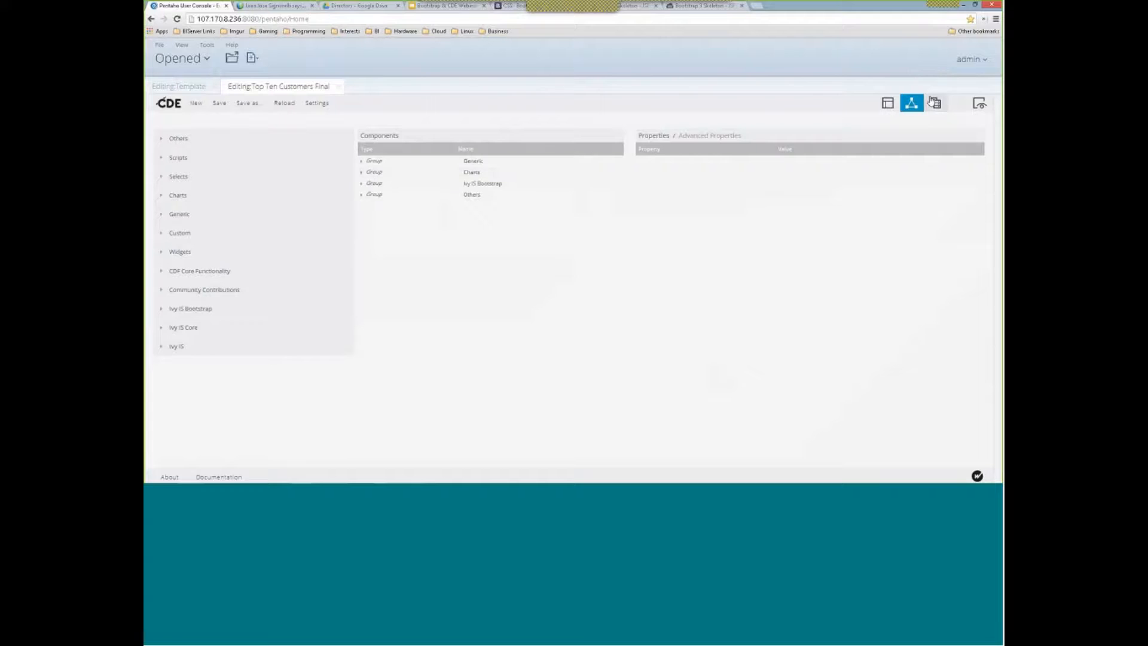
Examine the MDX query of the SALES_BY_PRODUCTLINE datasource
left_click(363, 162)
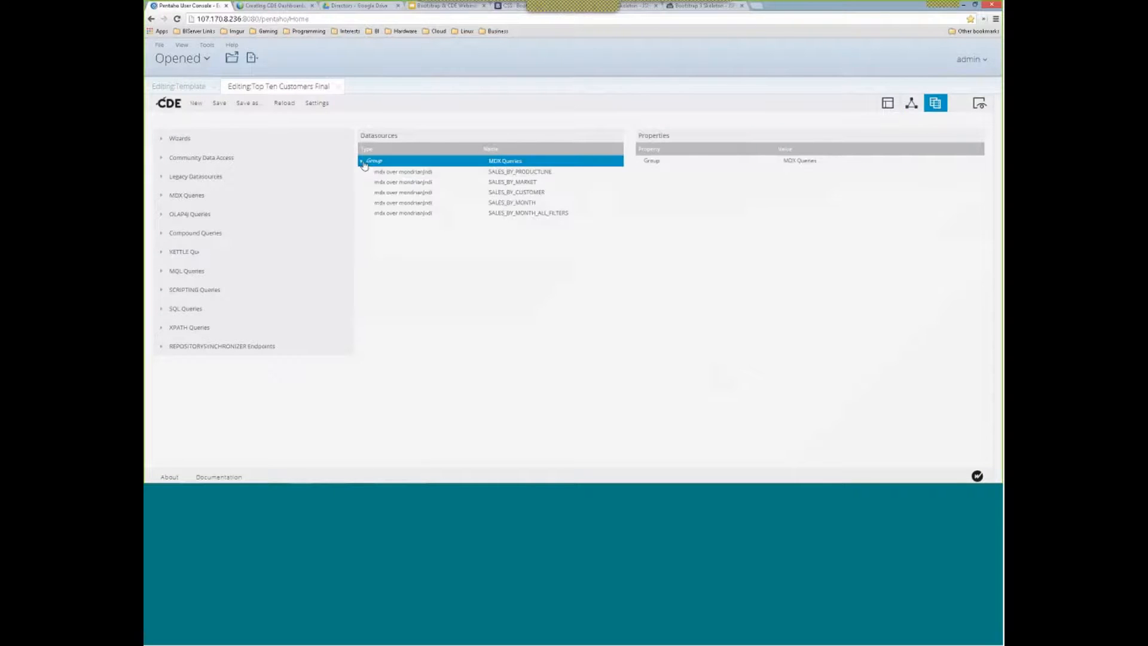
left_click(398, 174)
left_click(957, 202)
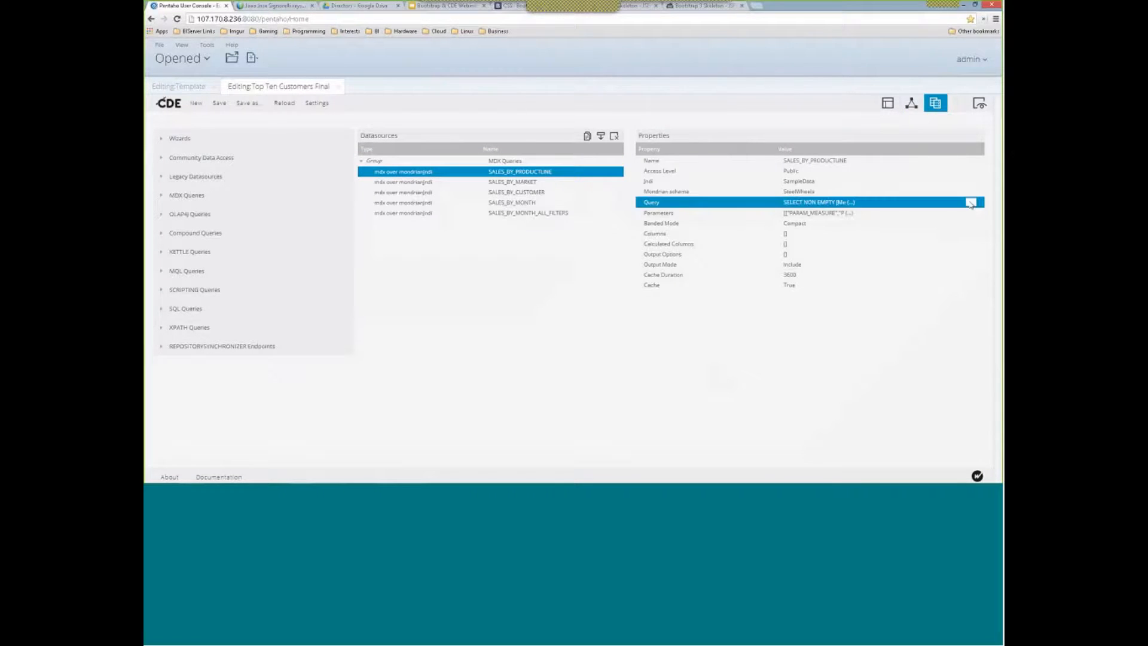
left_click(971, 202)
left_click(757, 346)
Create a new Saiku Analytics query on the SteelWheelsSales cube
left_click(158, 46)
mouse_move(180, 58)
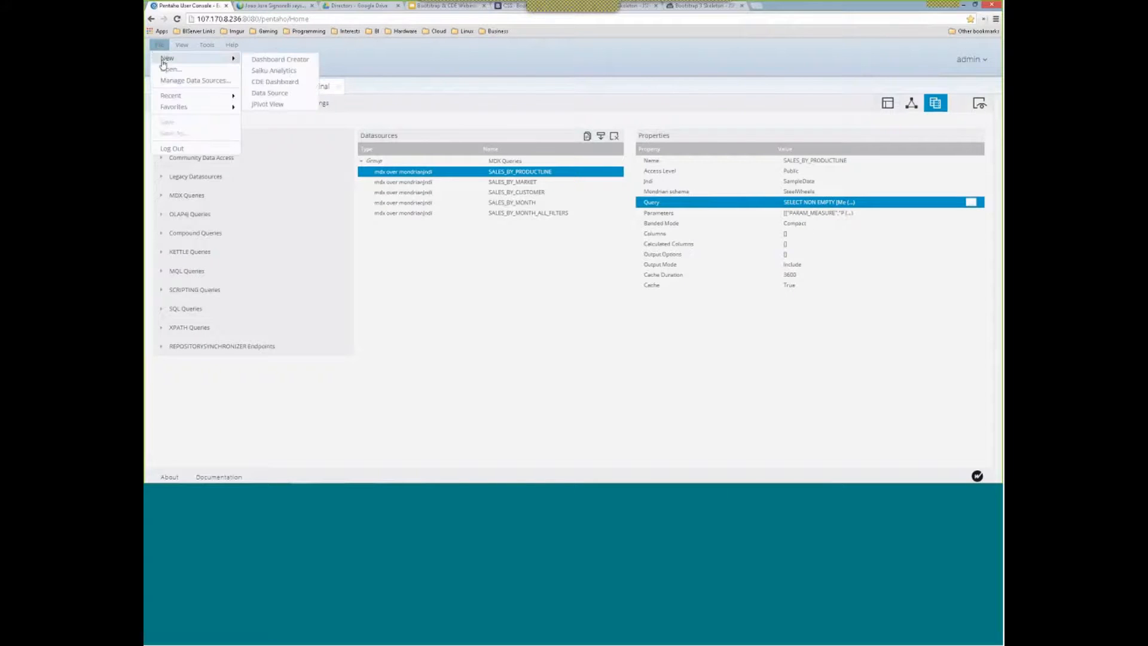
left_click(262, 72)
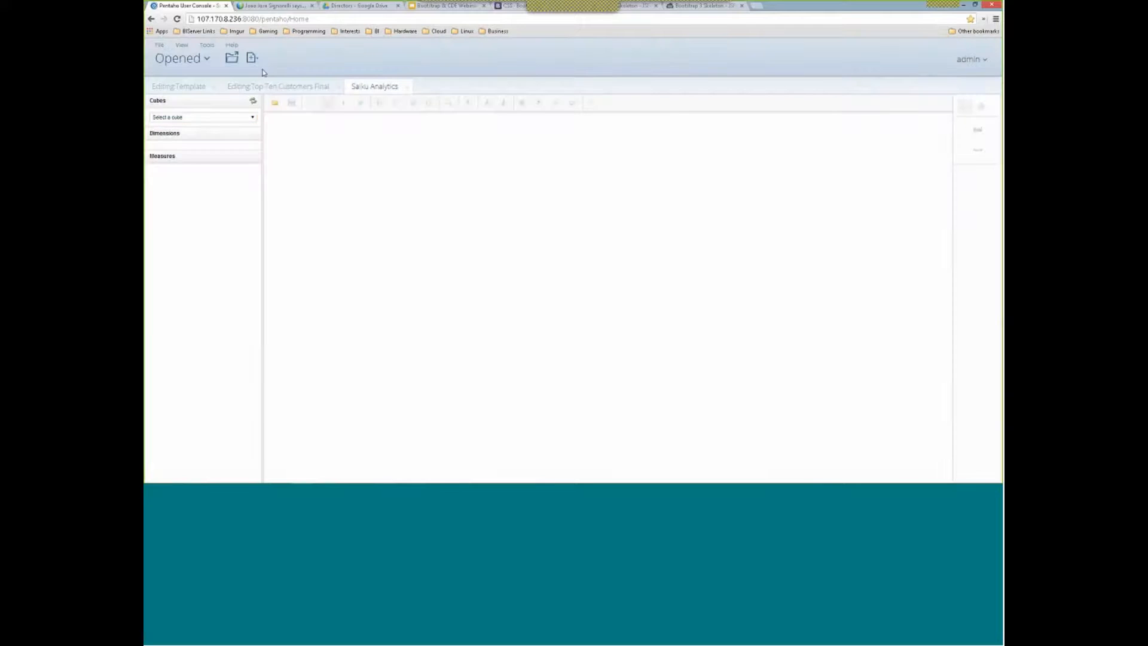
left_click(242, 118)
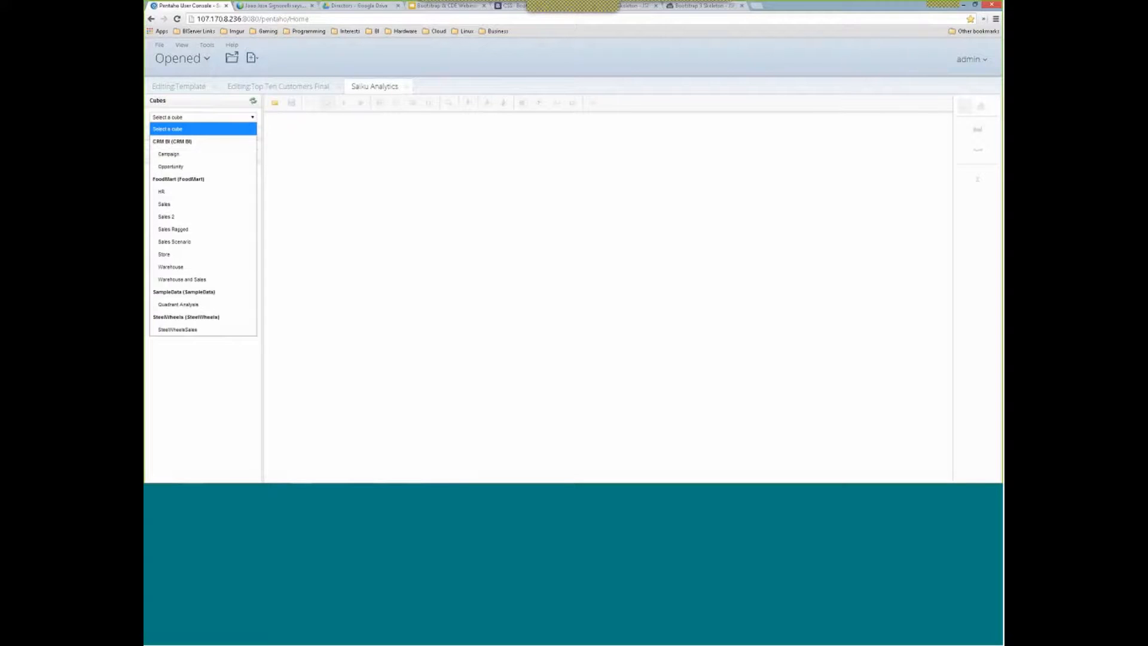
left_click(191, 329)
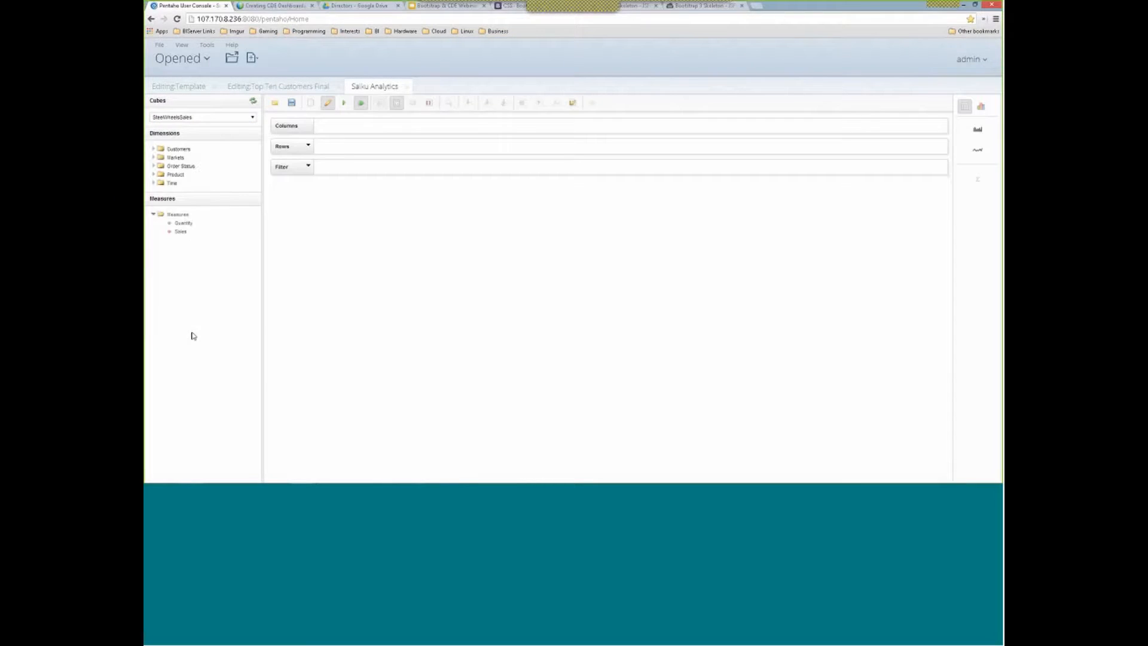
Put the Markets Territory level on the rows and the Quantity measure on the columns
left_click(153, 158)
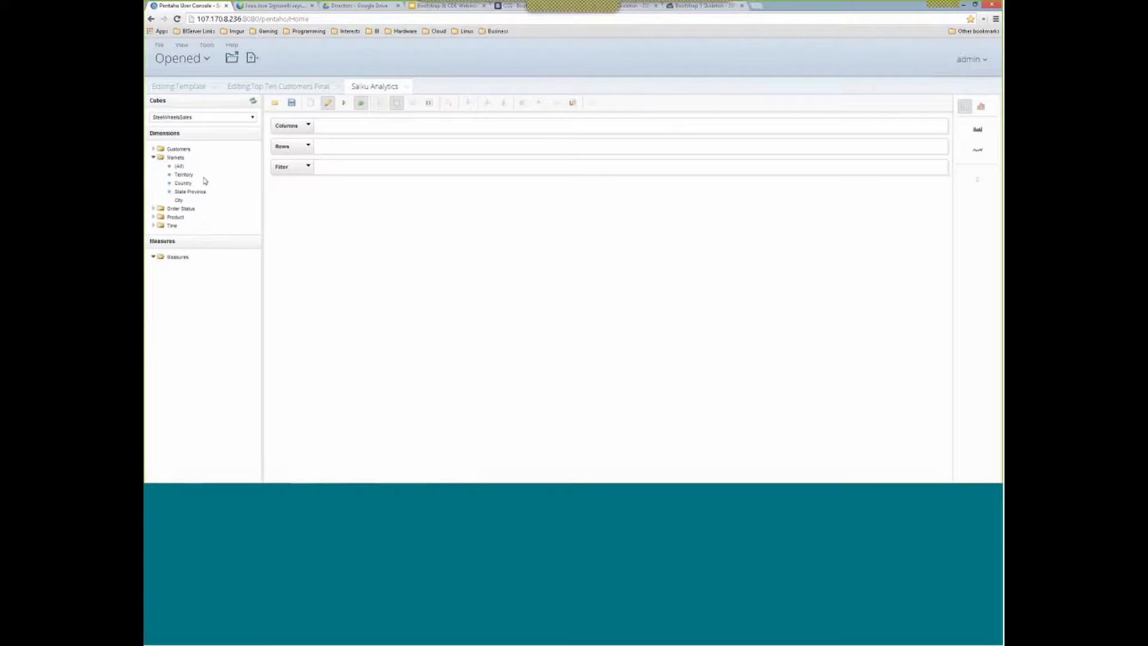
left_click_drag(183, 175, 344, 144)
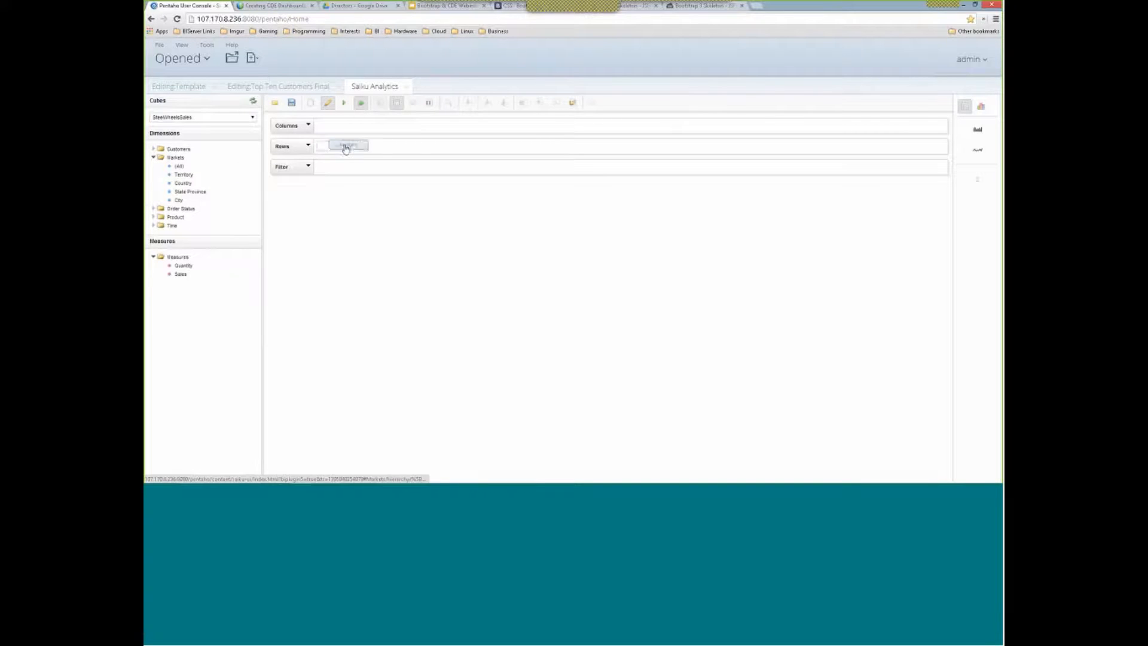
left_click_drag(184, 266, 333, 125)
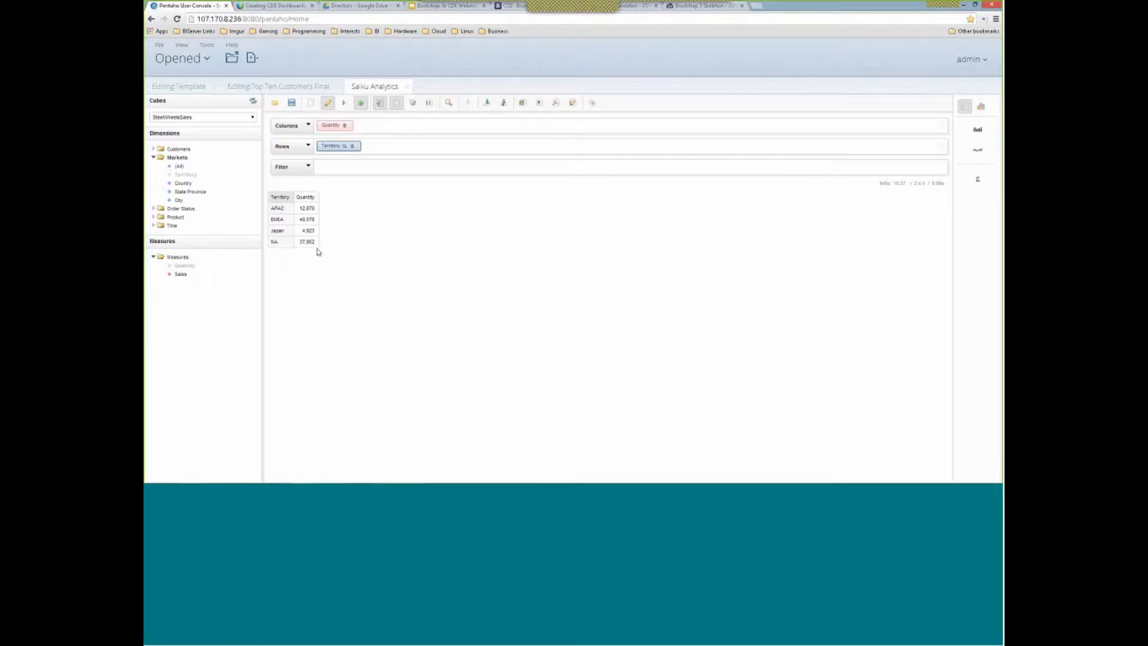
Filter the query by the Time dimension's Years level, using only the 2004 member
left_click(153, 226)
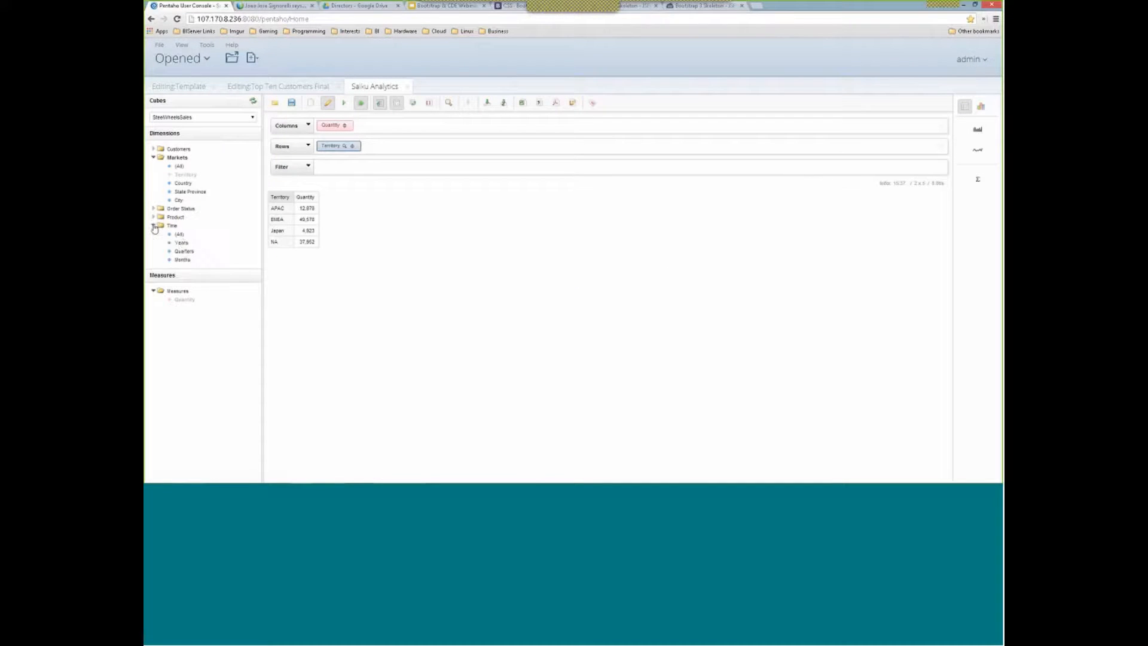
left_click_drag(183, 243, 395, 185)
left_click(372, 231)
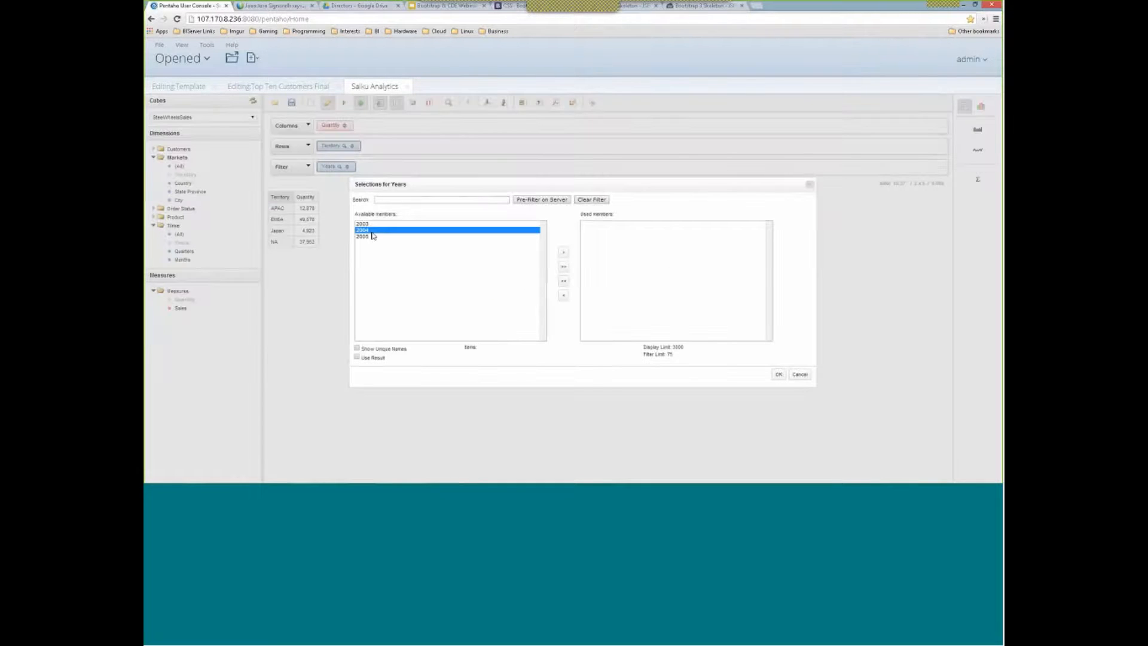
left_click(563, 251)
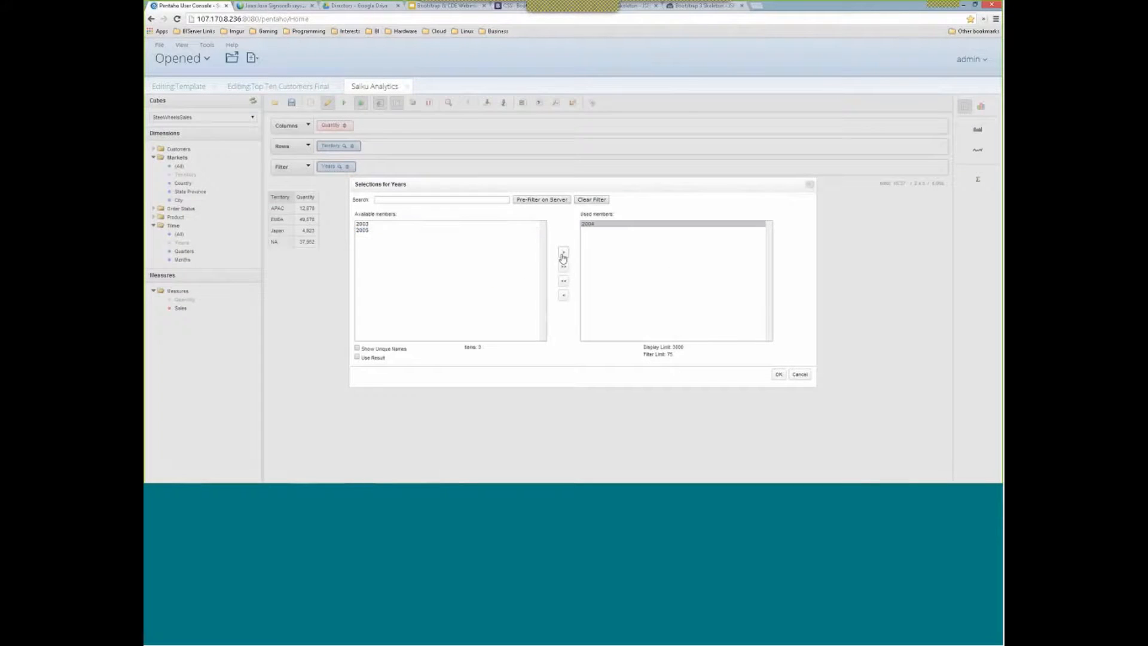
left_click(778, 375)
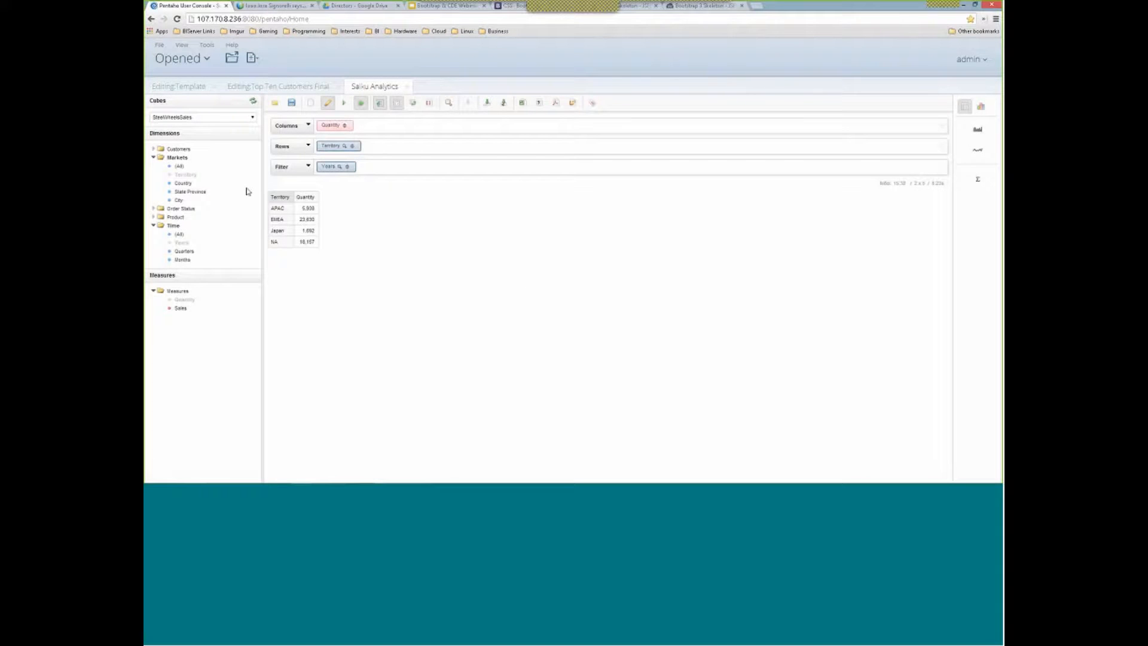
Show the MDX generated for the Saiku query and copy all of its text
left_click(429, 103)
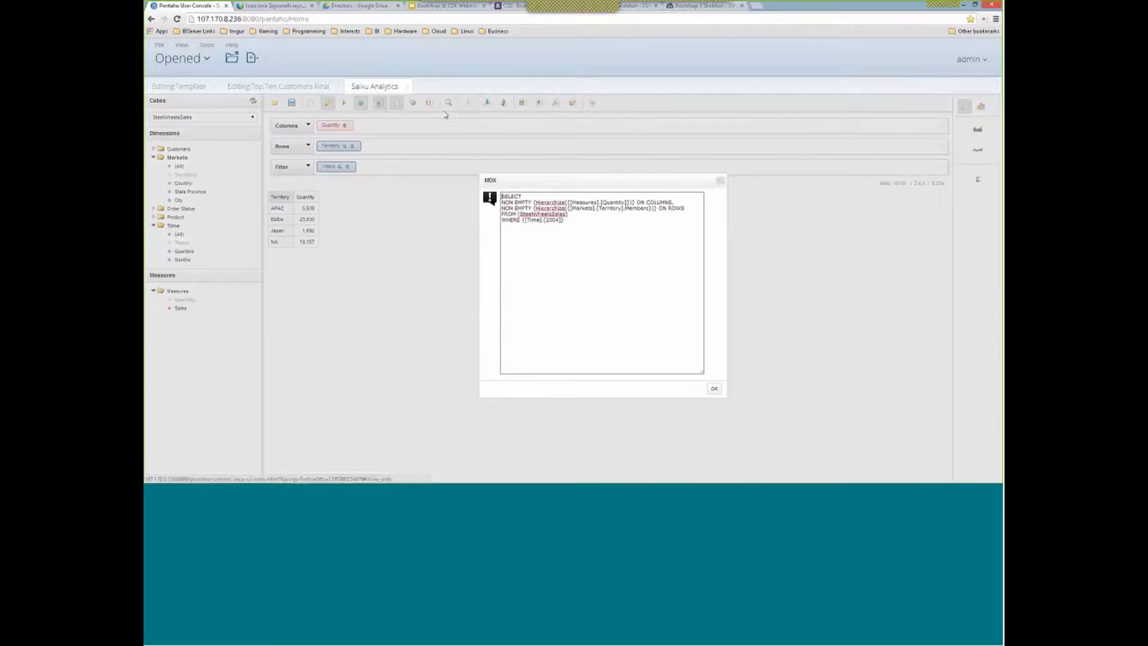
key("ctrl+a")
key("ctrl+c")
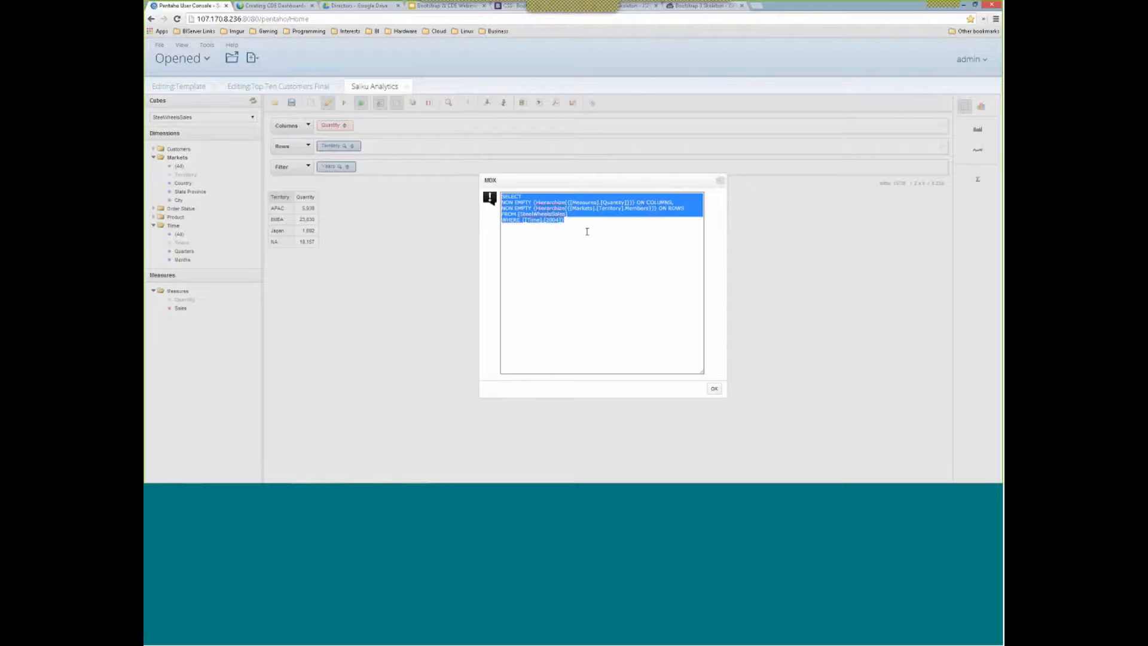
left_click(714, 388)
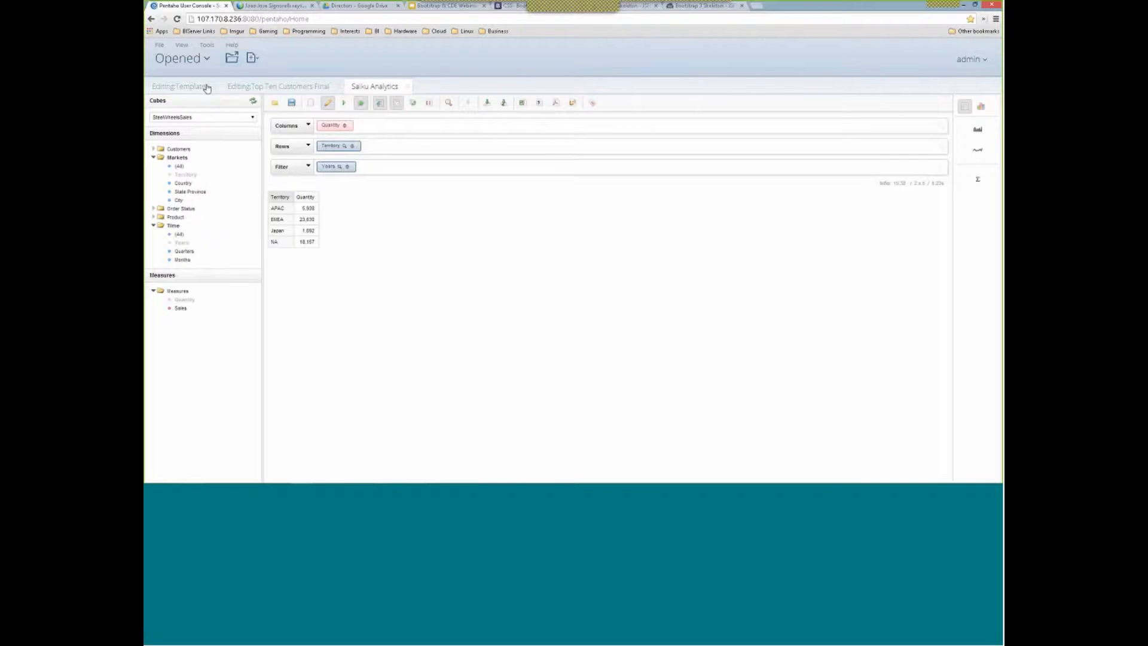
Add an mdx over mondrianjndi datasource named Q1 to the Template dashboard
left_click(186, 90)
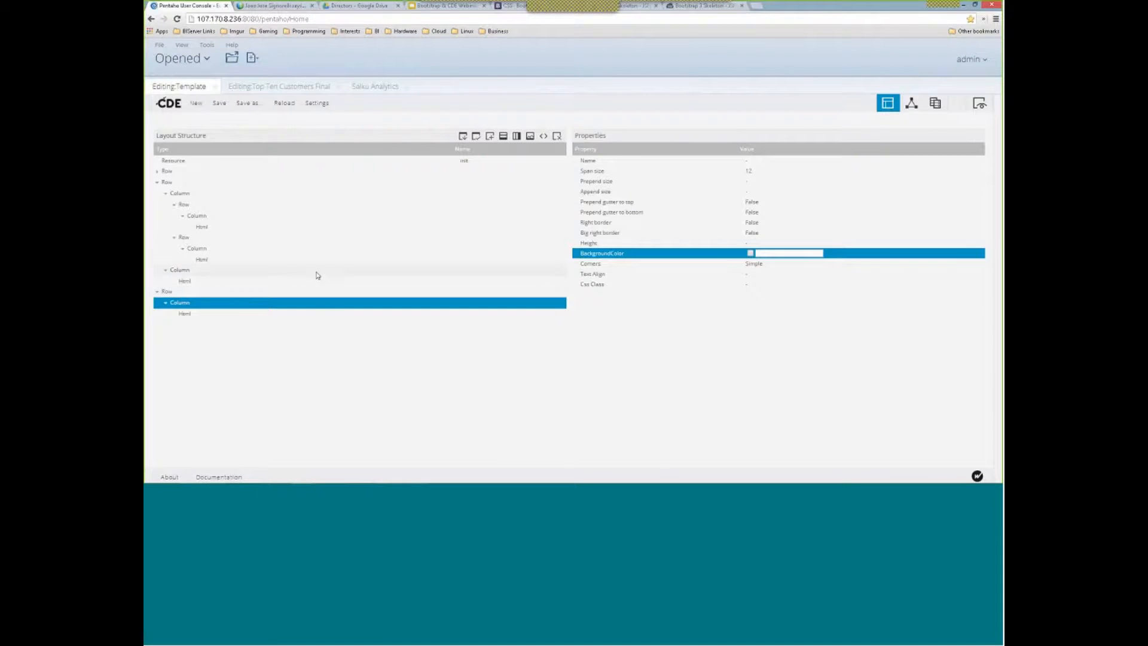
left_click(936, 104)
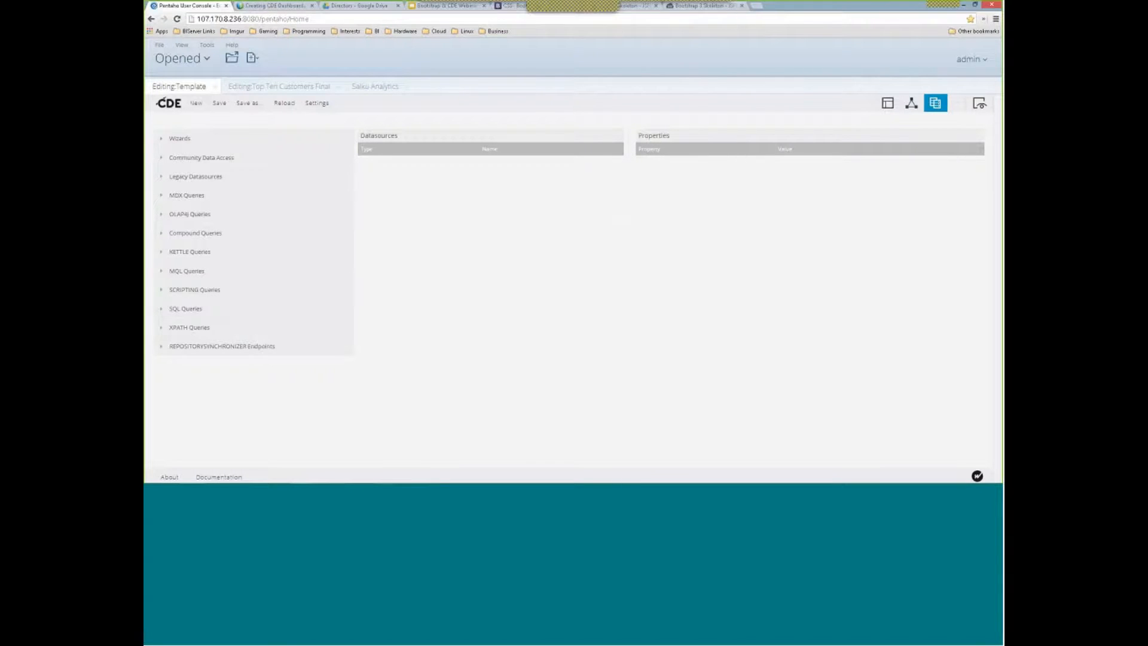
left_click(186, 195)
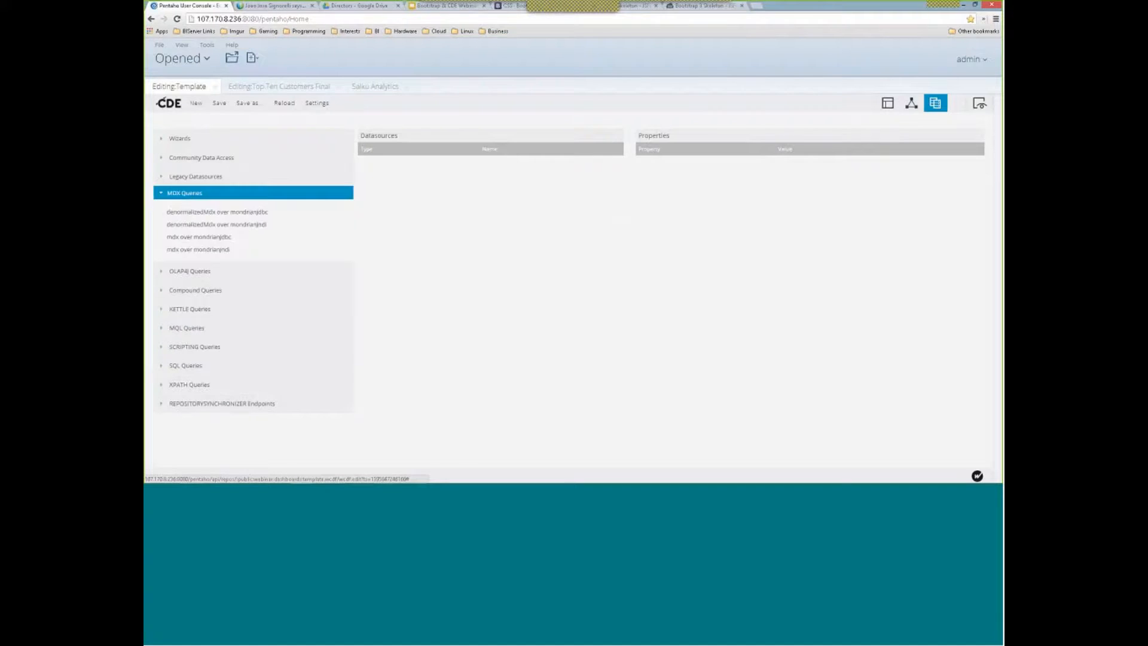
left_click(206, 250)
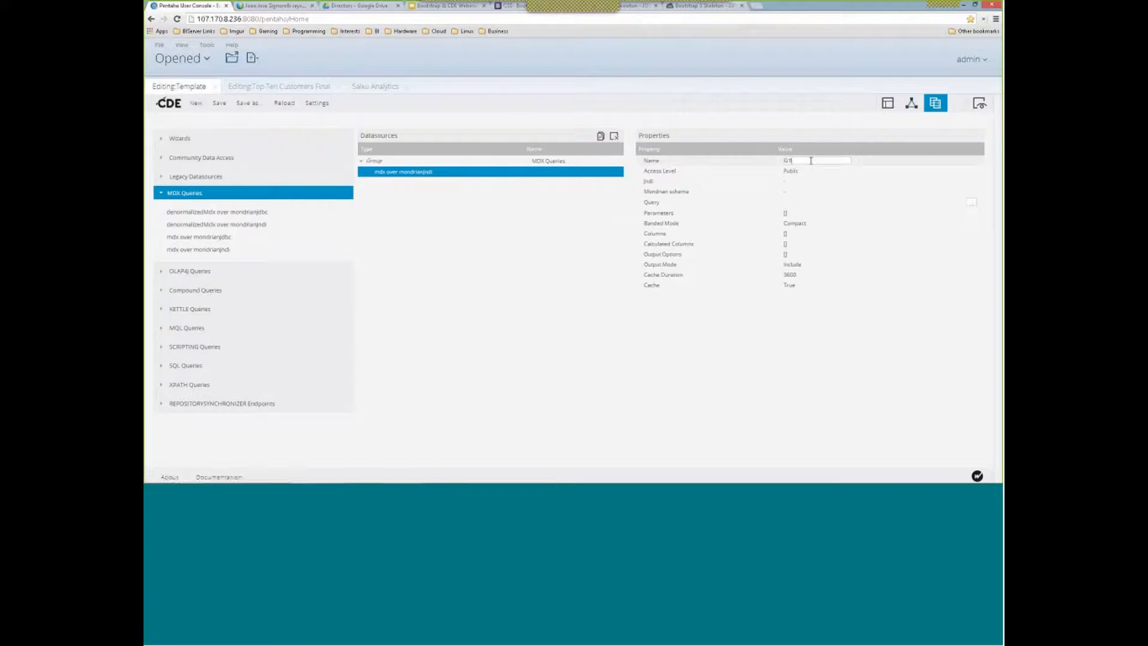
key("Return")
Set the Q1 datasource's Jndi to SampleData and its Mondrian schema to SteelWheels
left_click(805, 183)
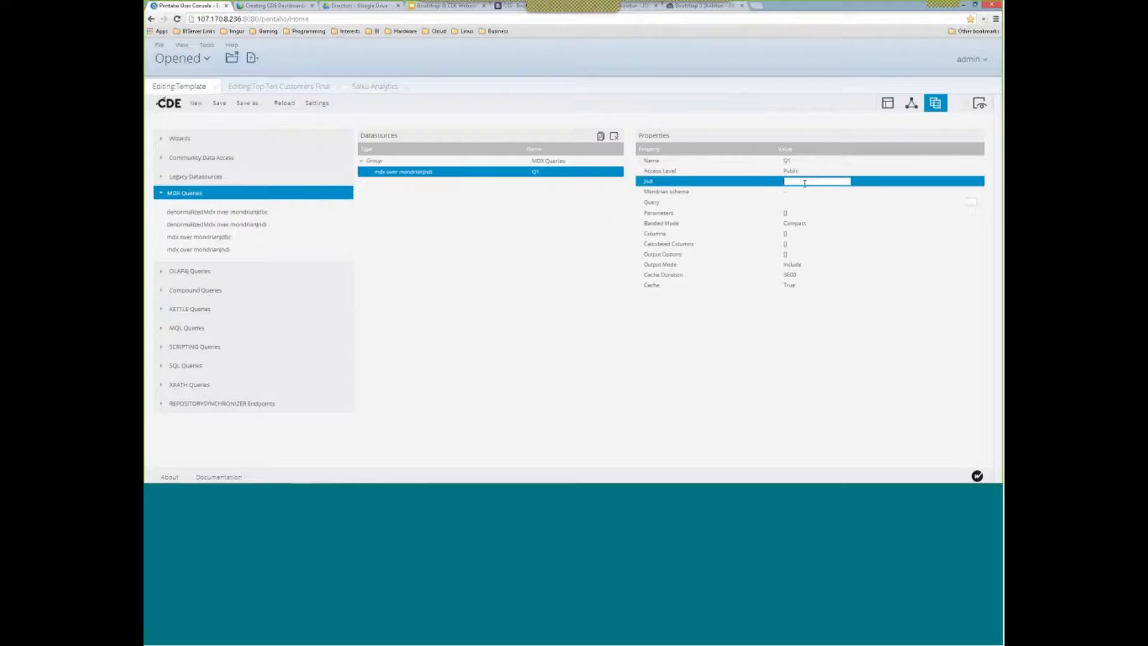
left_click(815, 217)
left_click(811, 192)
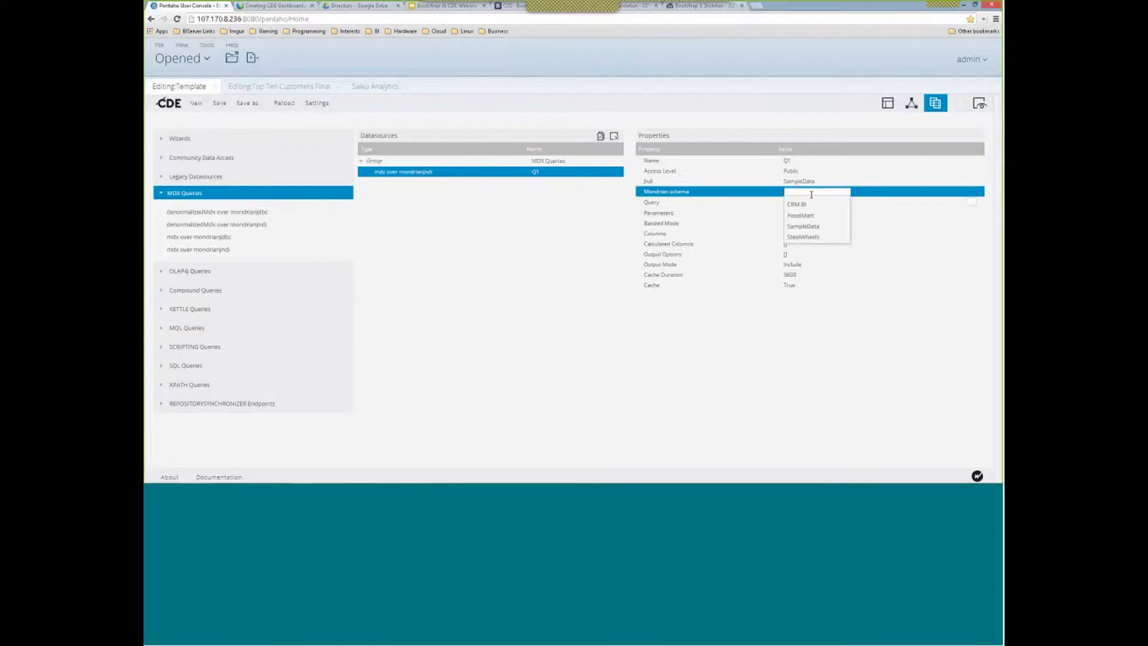
left_click(827, 237)
Paste the copied MDX as the Q1 datasource's query and save the dashboard
left_click(971, 202)
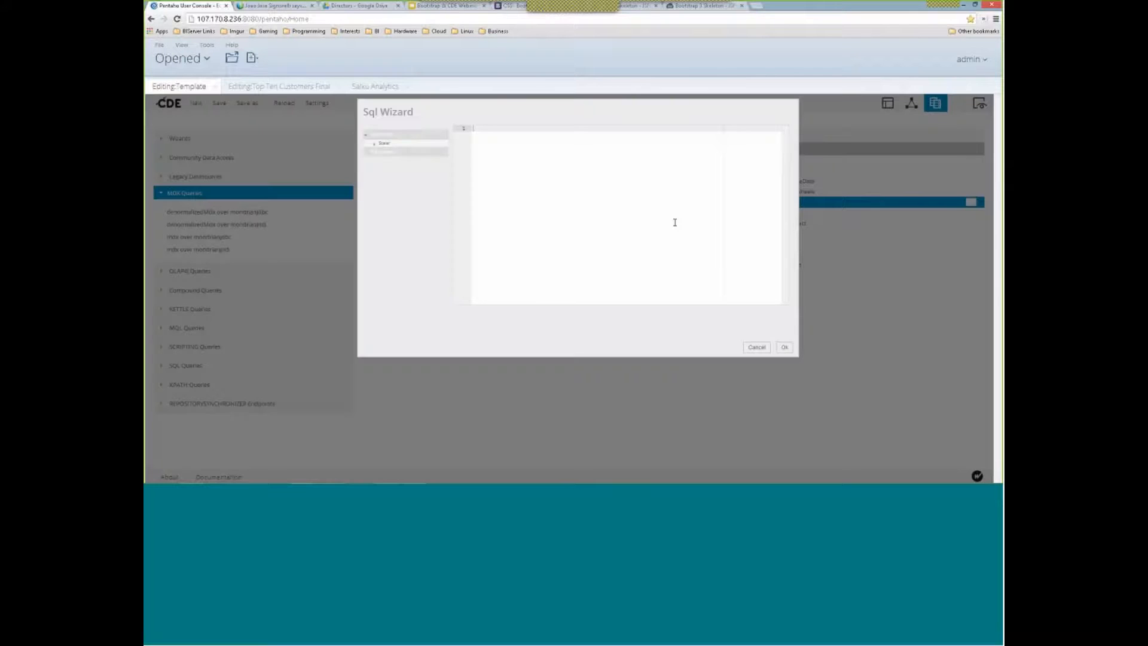
key("ctrl+v")
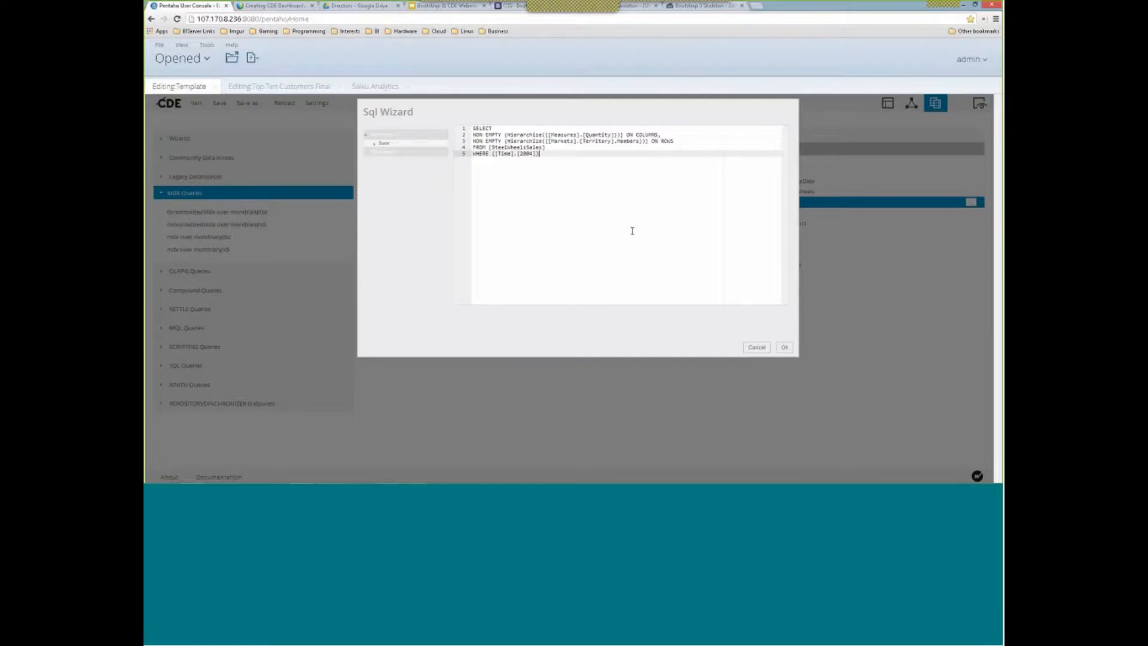
left_click(785, 348)
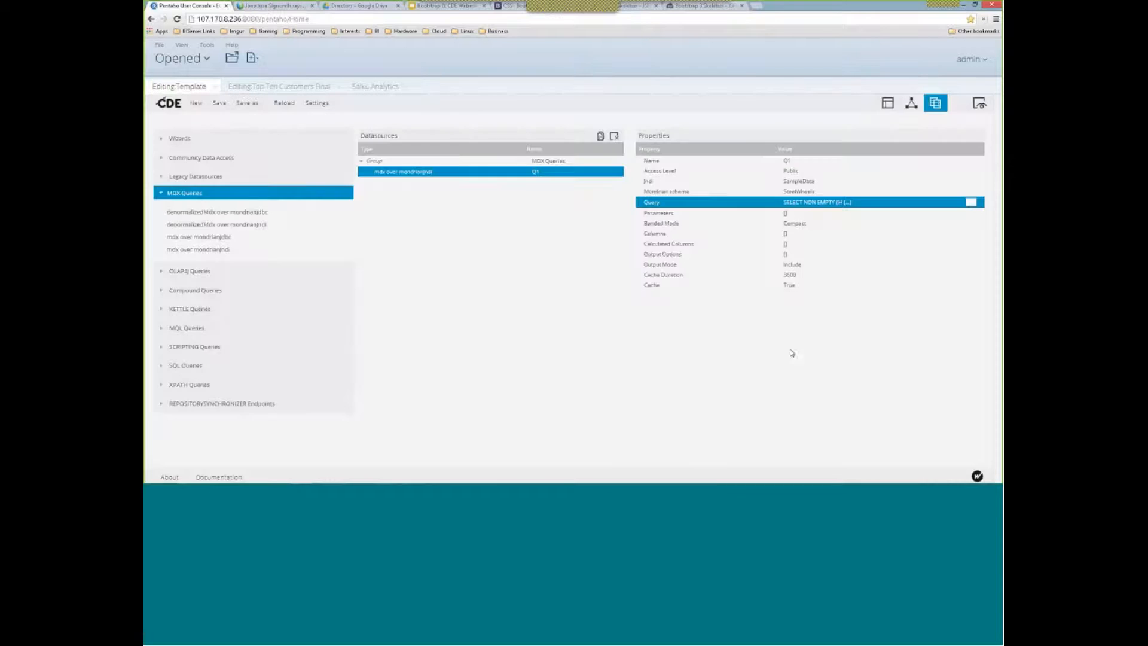
left_click(222, 104)
Add a CCC Pie Chart to the Template dashboard's components
left_click(887, 105)
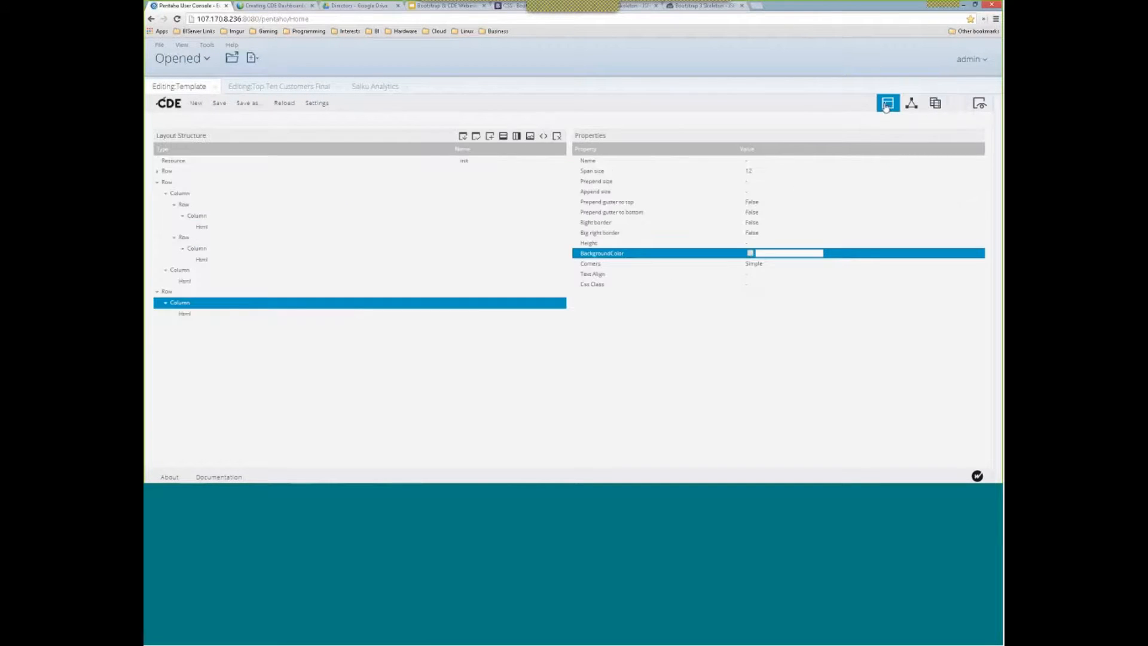
left_click(933, 104)
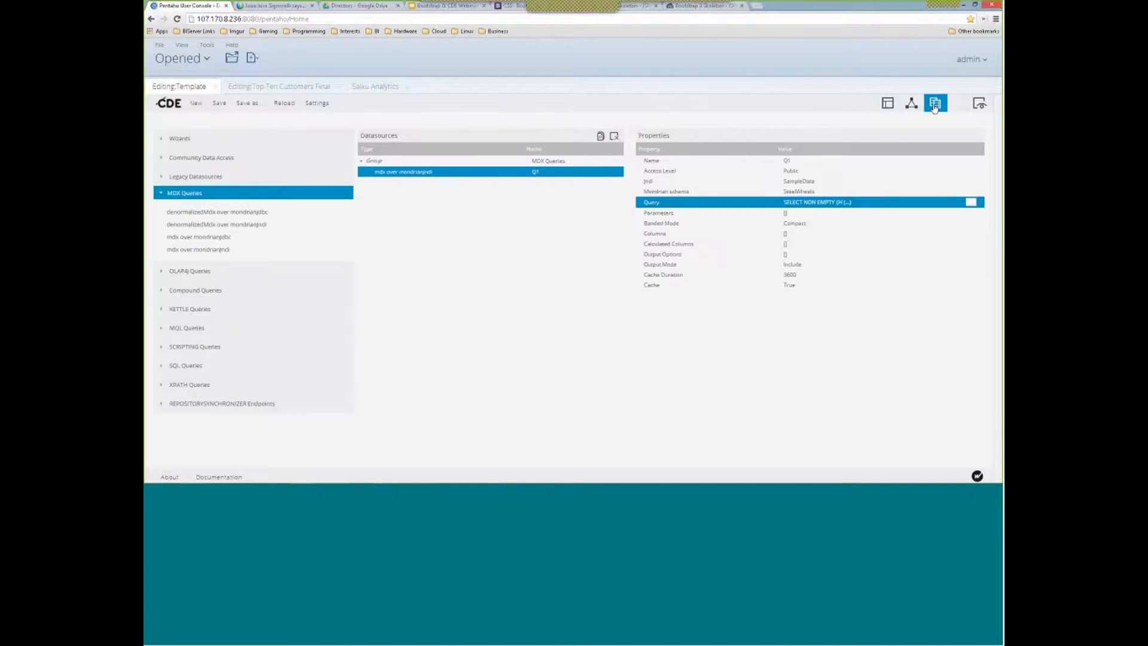
left_click(912, 103)
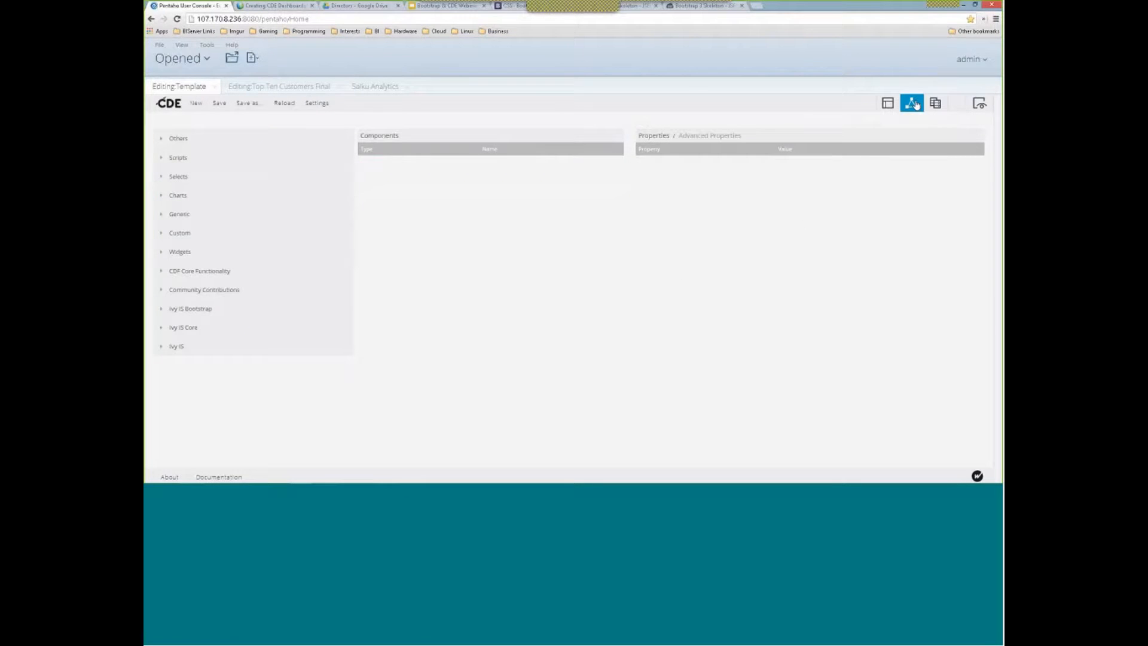
left_click(178, 197)
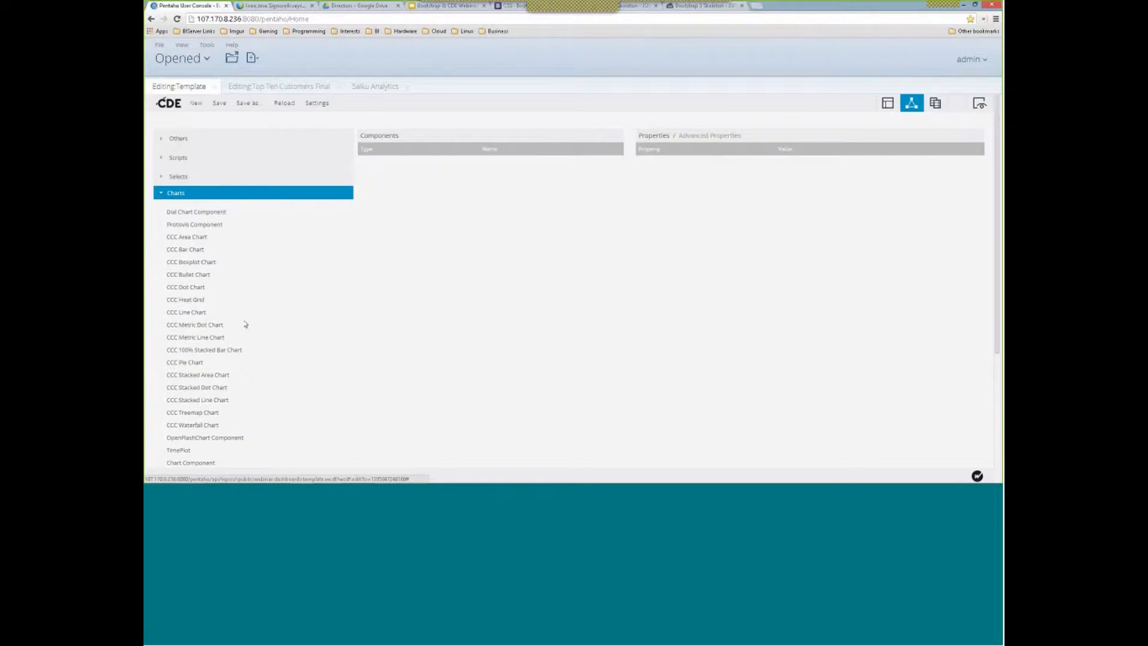
scroll(236, 348, "down", 3)
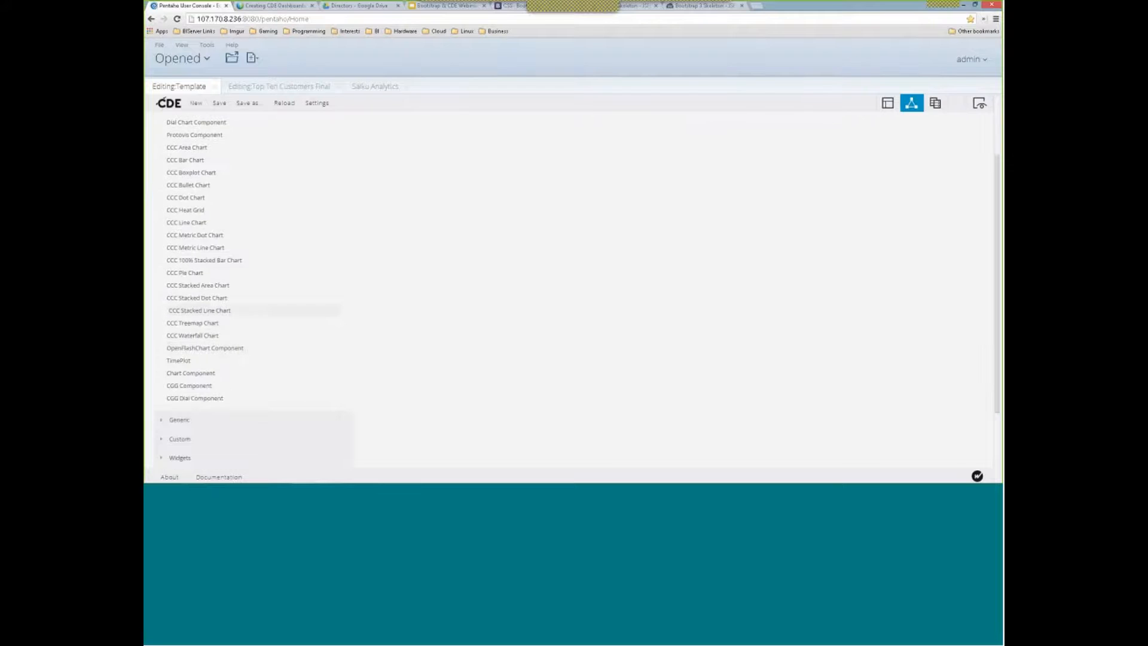
left_click(186, 274)
Name the pie chart PIE1 and assign it the Q1 datasource, saving the dashboard
left_click(835, 161)
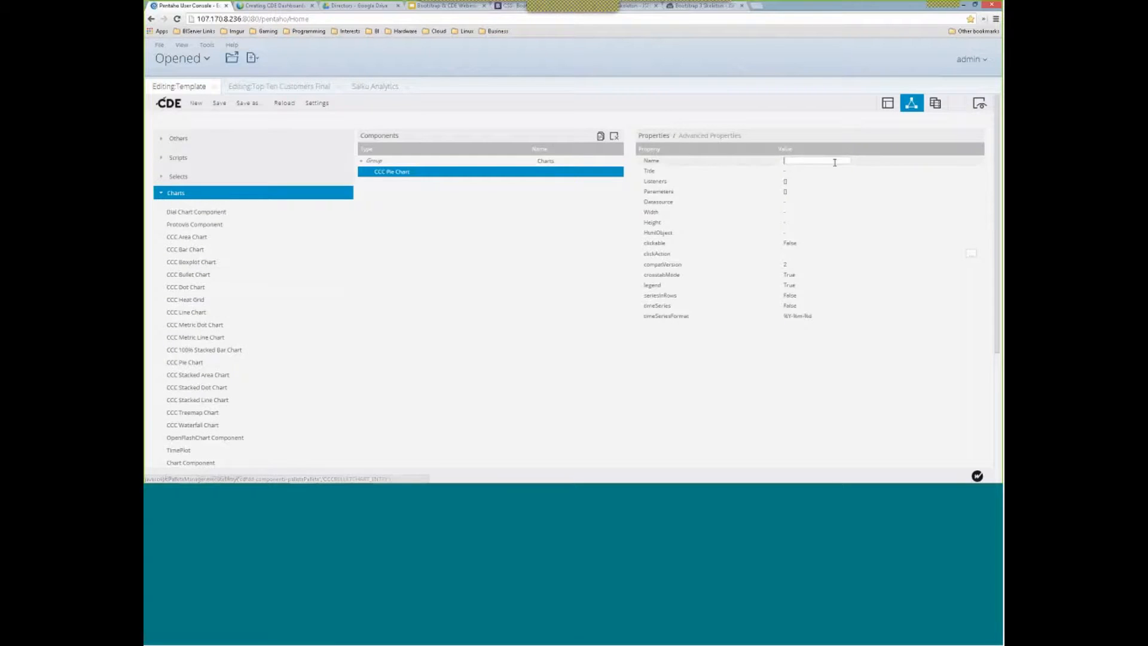
left_click(835, 161)
type("P")
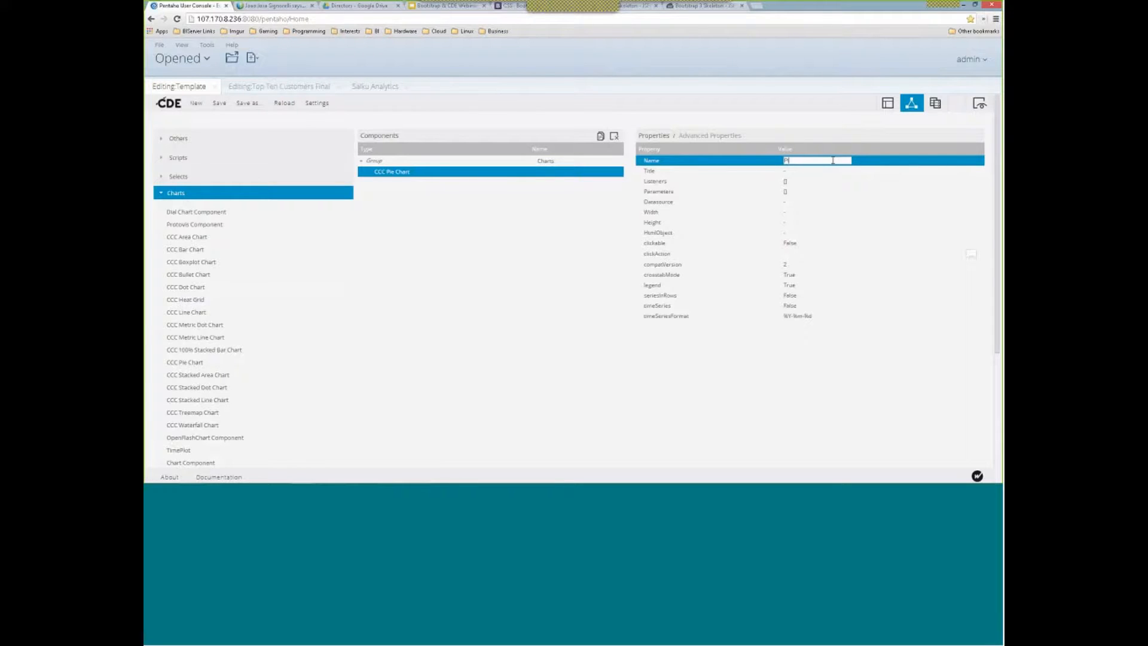
type("IE1")
key("Return")
left_click(814, 203)
left_click(807, 212)
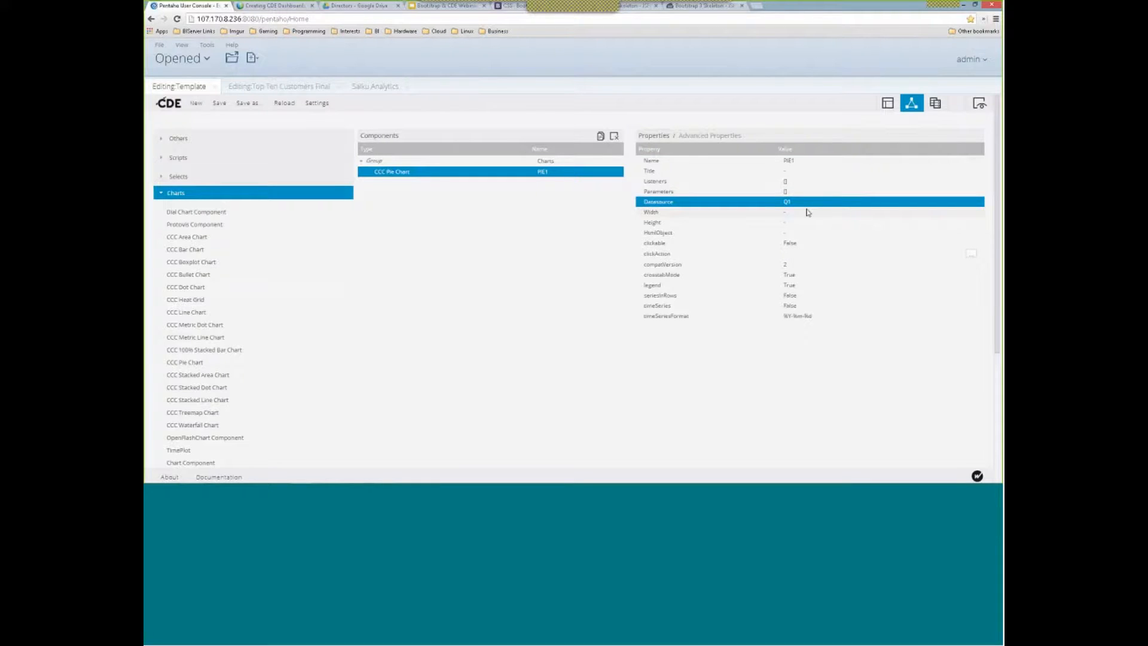
left_click(799, 232)
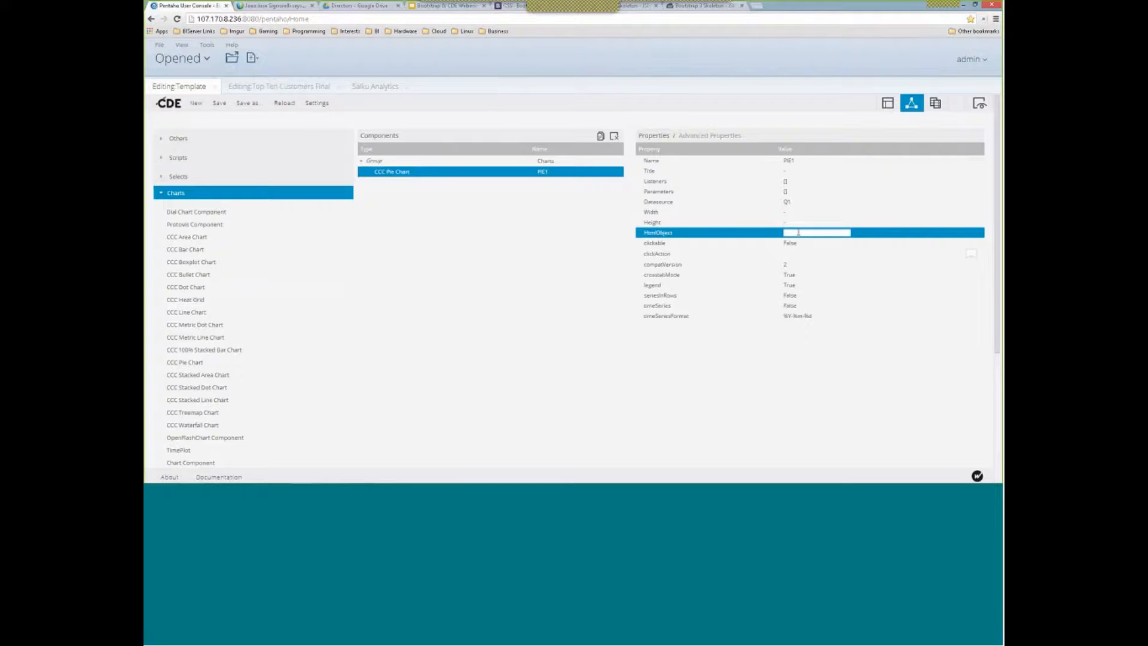
left_click(220, 103)
Examine the panel, heading and body divs in the HTML of the layout's Select Market panel
left_click(888, 103)
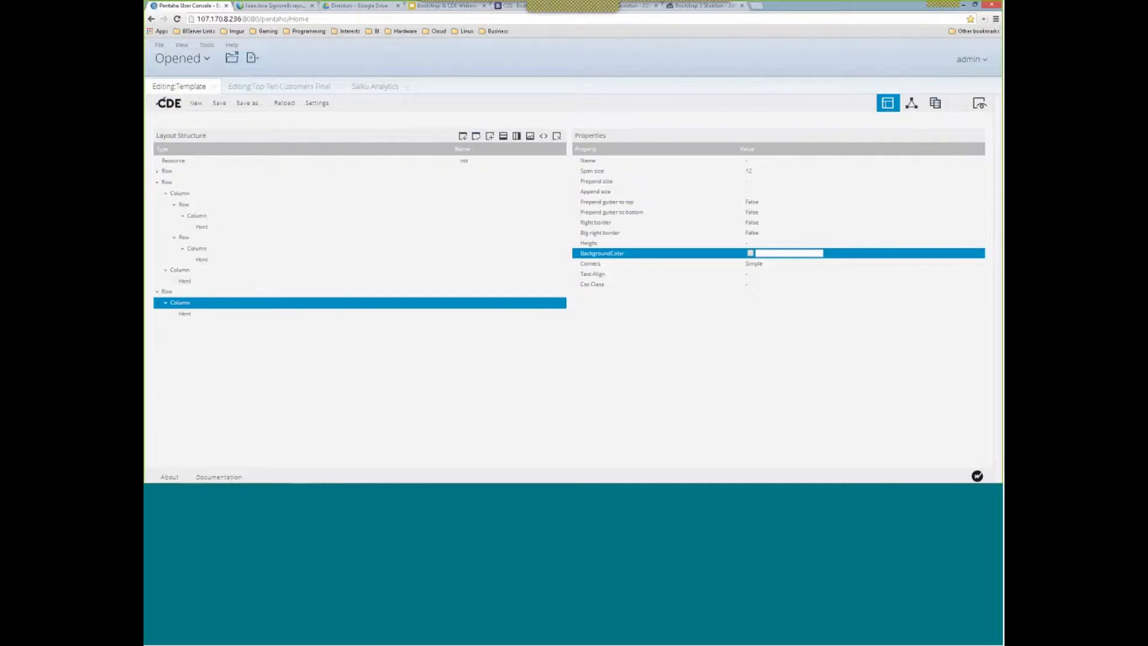
left_click(251, 227)
left_click(972, 172)
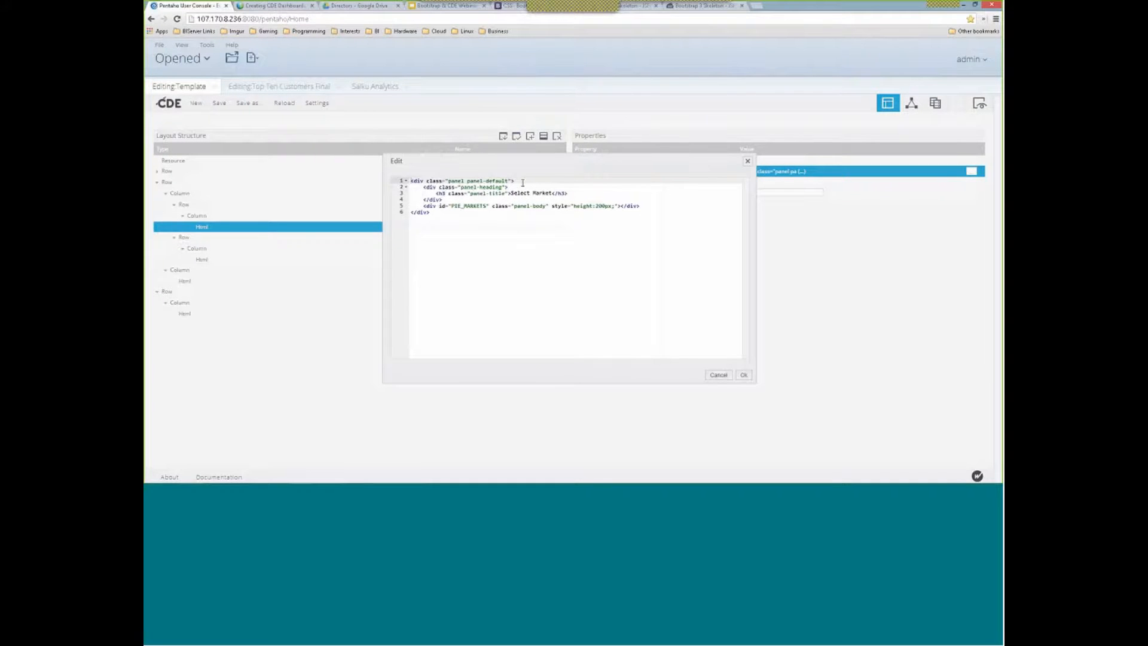
left_click_drag(515, 181, 403, 182)
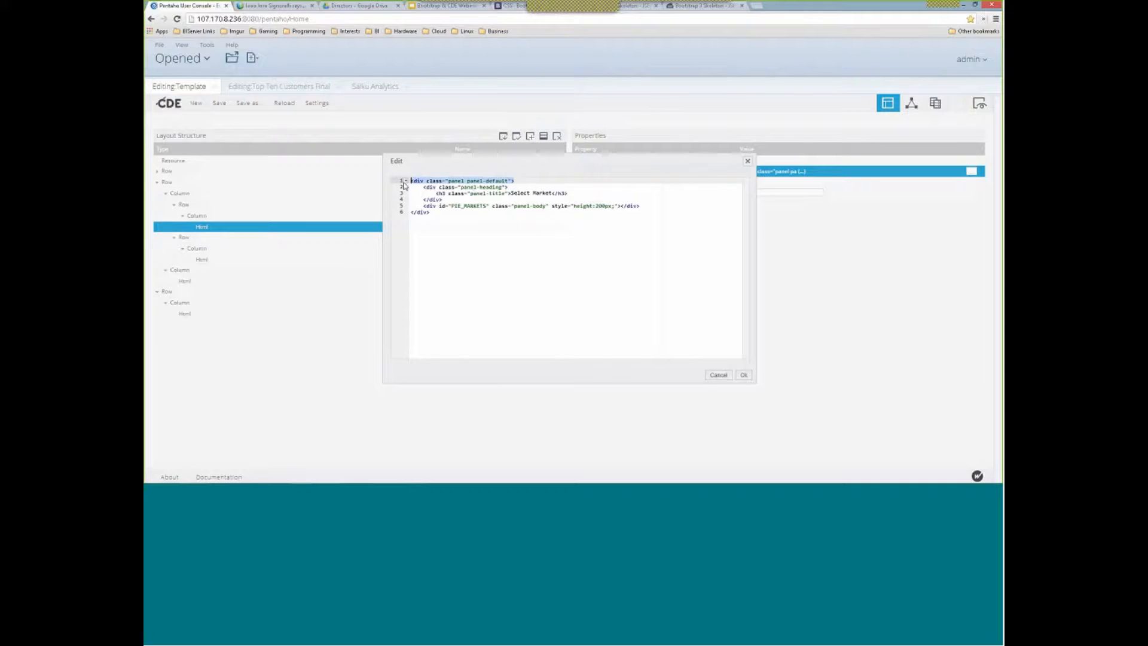
left_click(511, 188)
key("shift+Home")
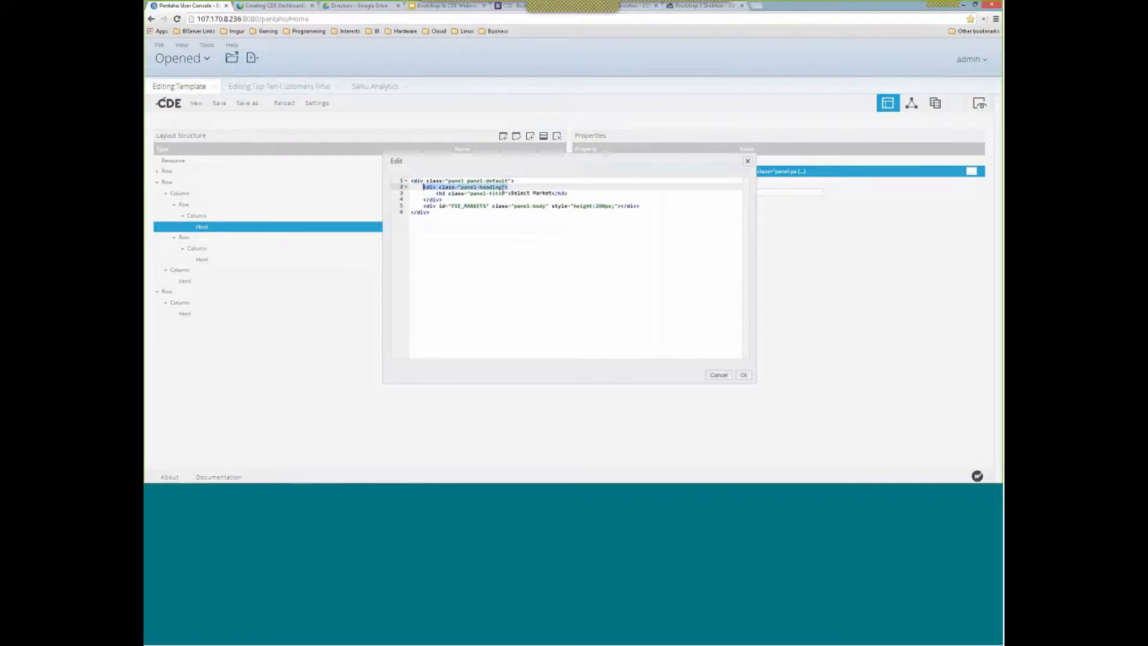
left_click_drag(423, 205, 644, 205)
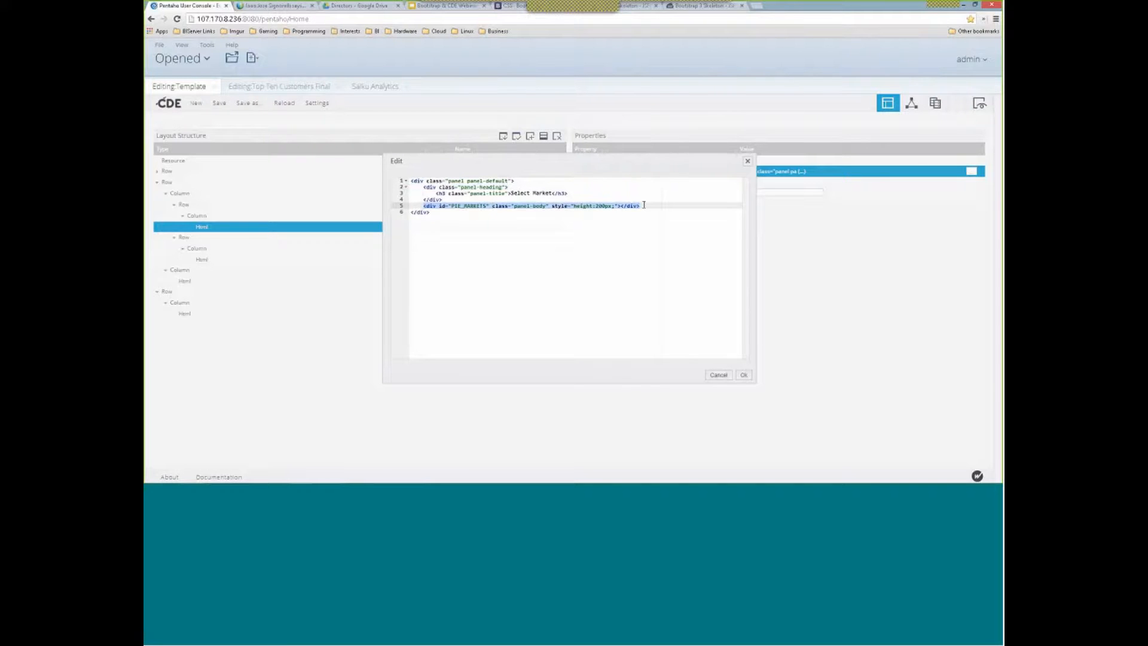
left_click(644, 205)
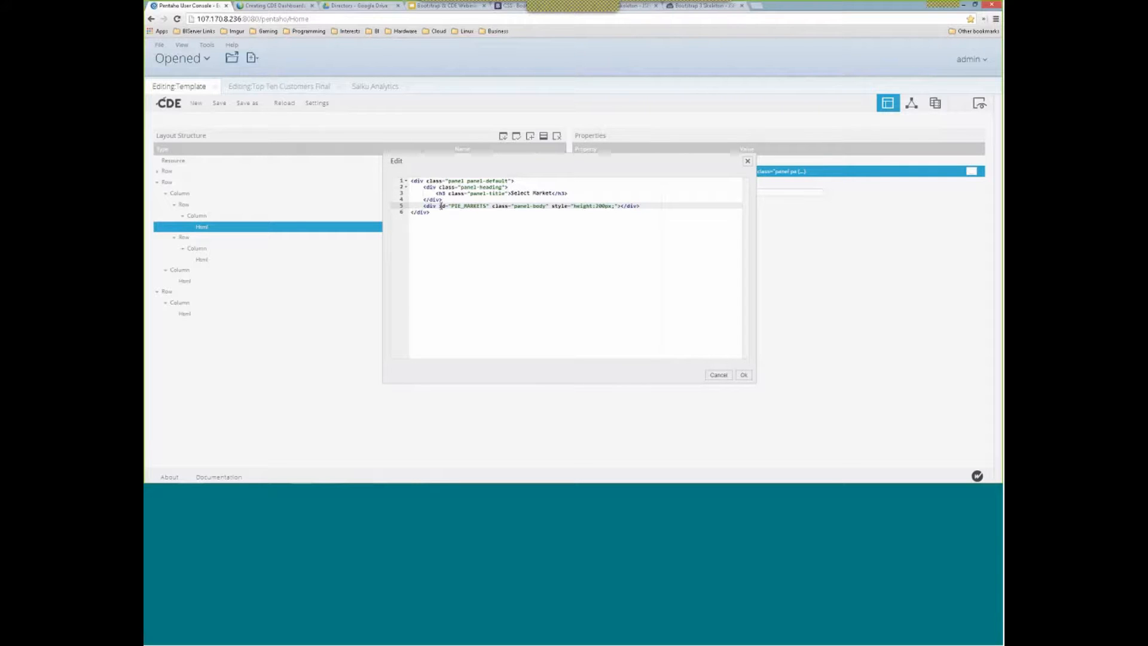
Copy the PIE_MARKETS id from the panel body div and close the HTML editor
left_click_drag(486, 206, 453, 206)
right_click(456, 206)
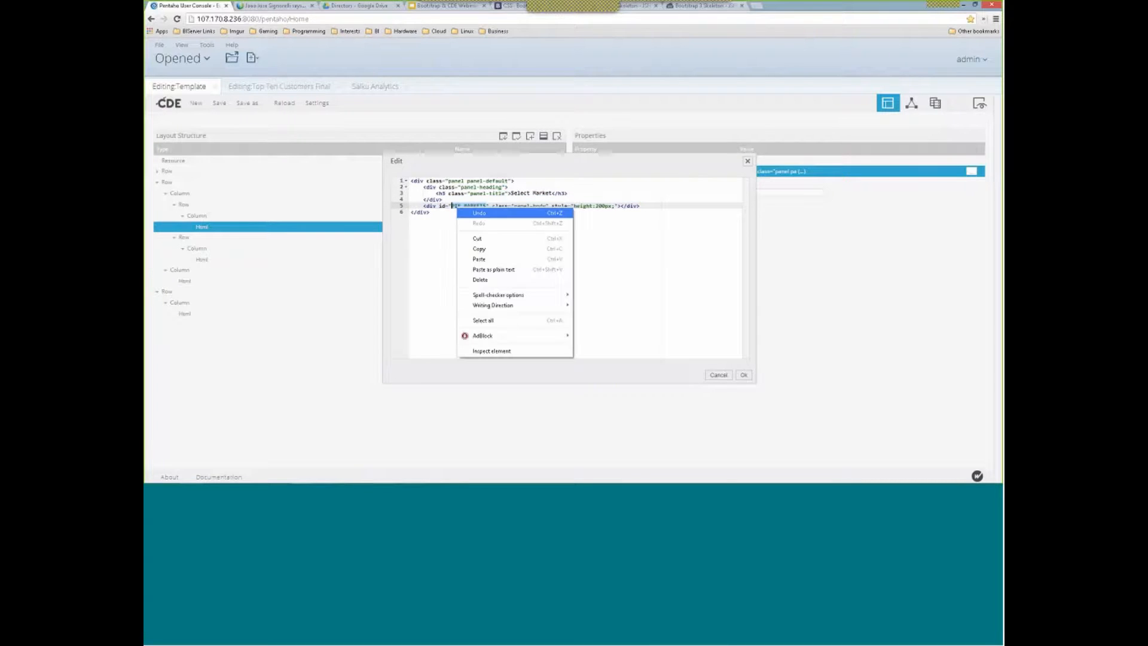
left_click(479, 249)
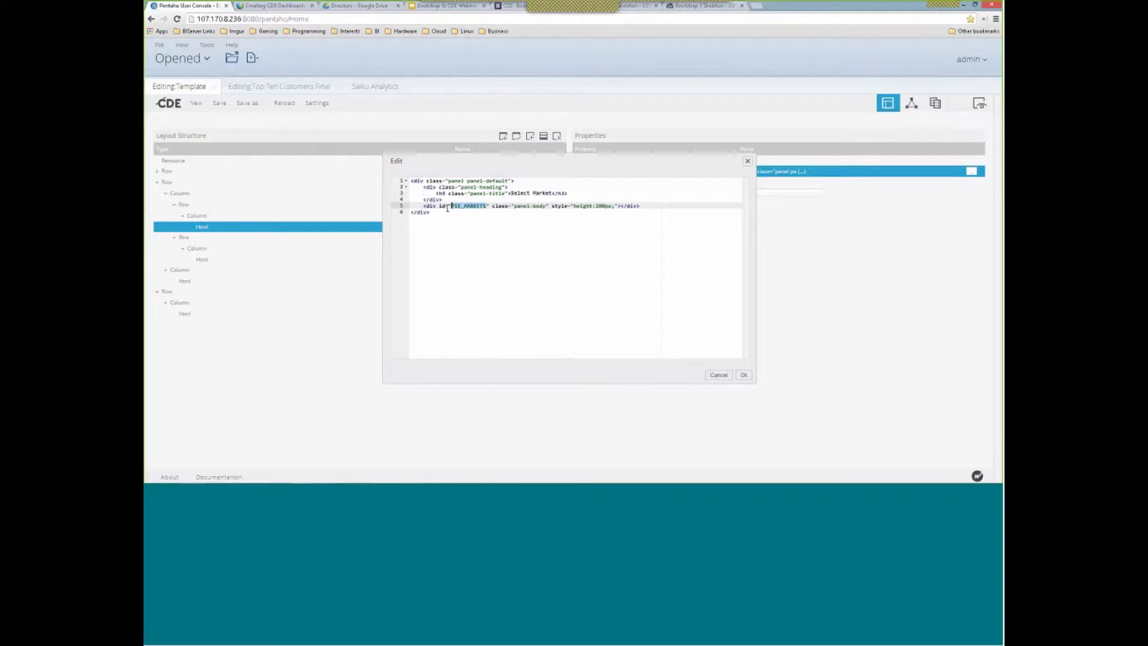
left_click(744, 375)
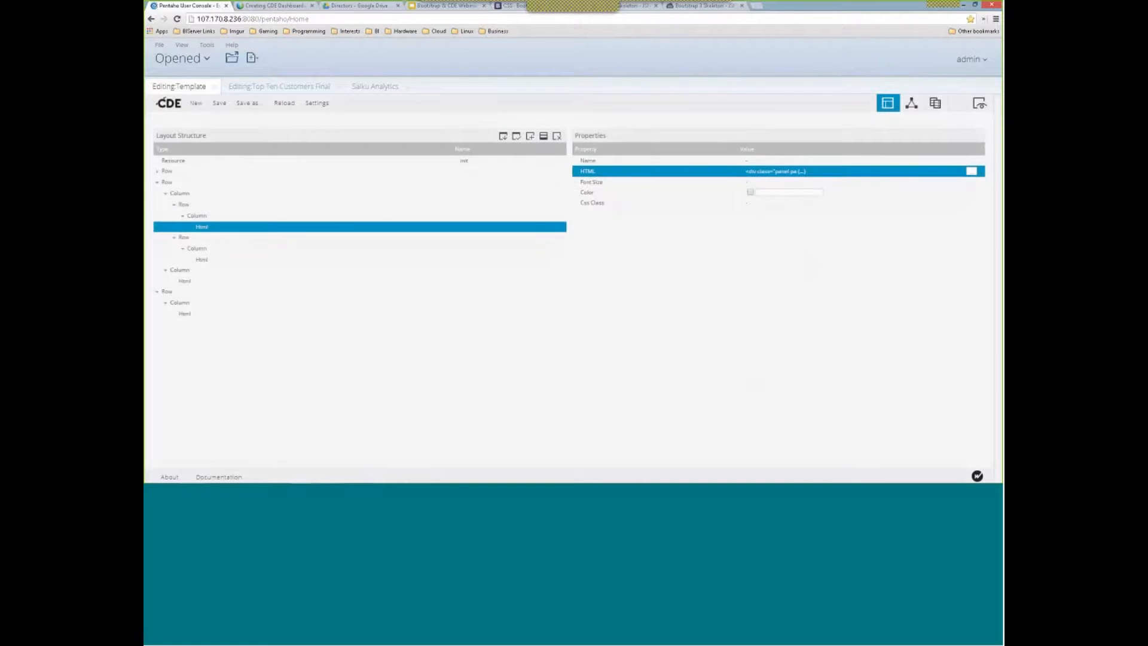
Set the PIE1 chart's HtmlObject to PIE_MARKETS using the copied id
left_click(912, 104)
left_click(800, 234)
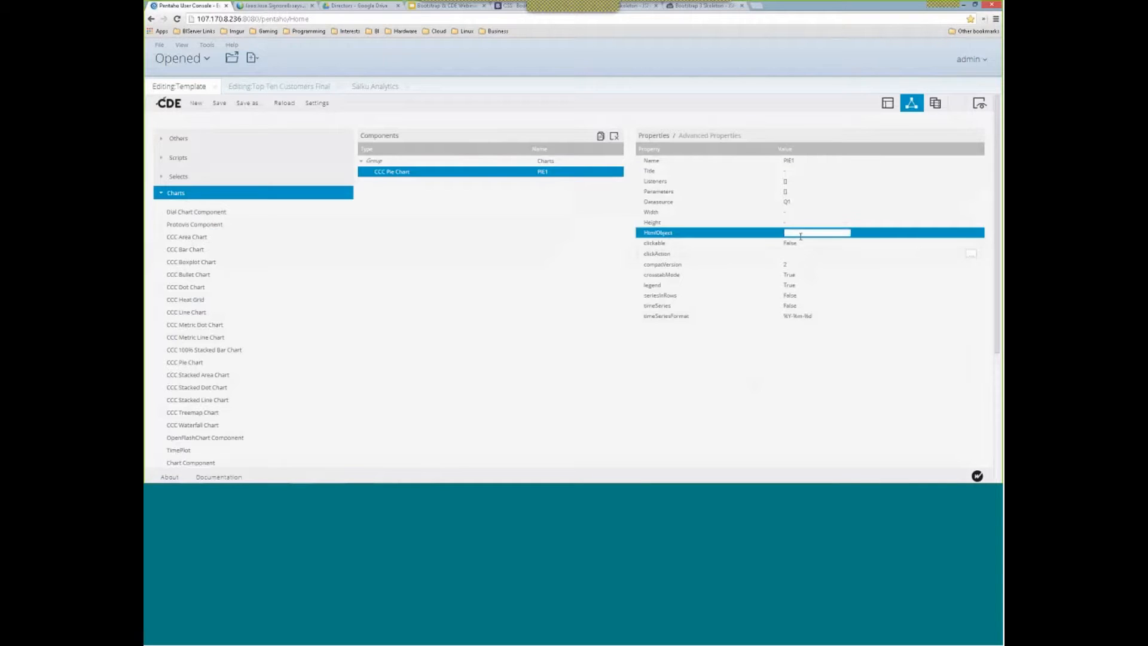
key("ctrl+v")
key("Return")
Change the body div id in the second nested row's HTML block of the layout to PIE_TERRITORIES
left_click(888, 103)
left_click(235, 260)
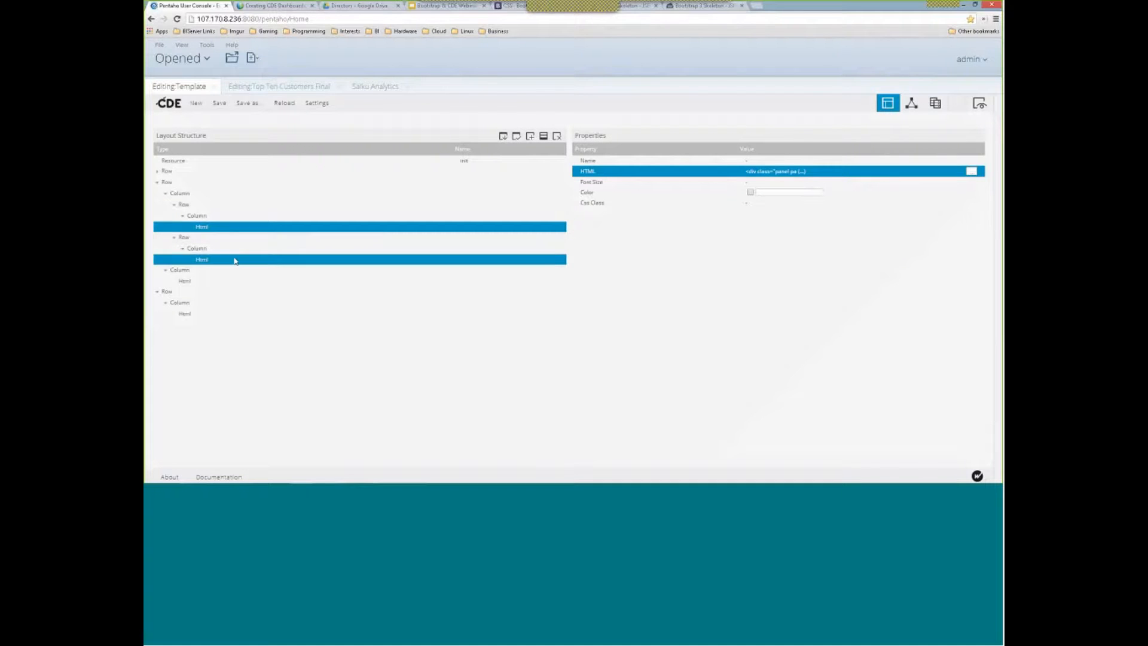
left_click(972, 172)
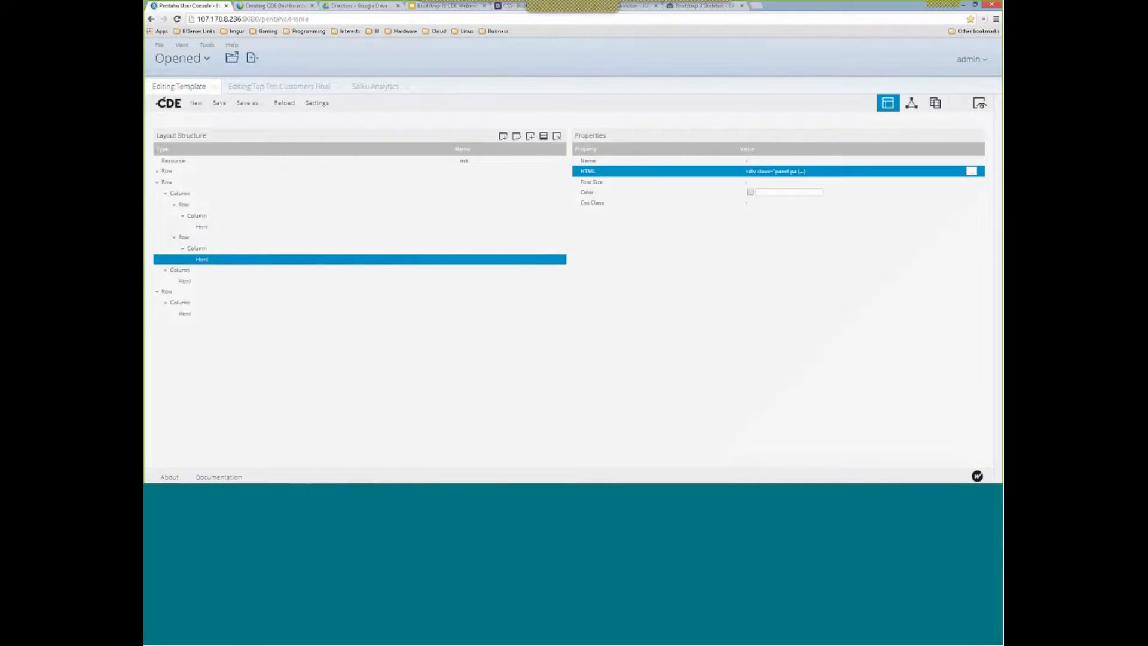
left_click(972, 172)
left_click_drag(484, 205, 462, 206)
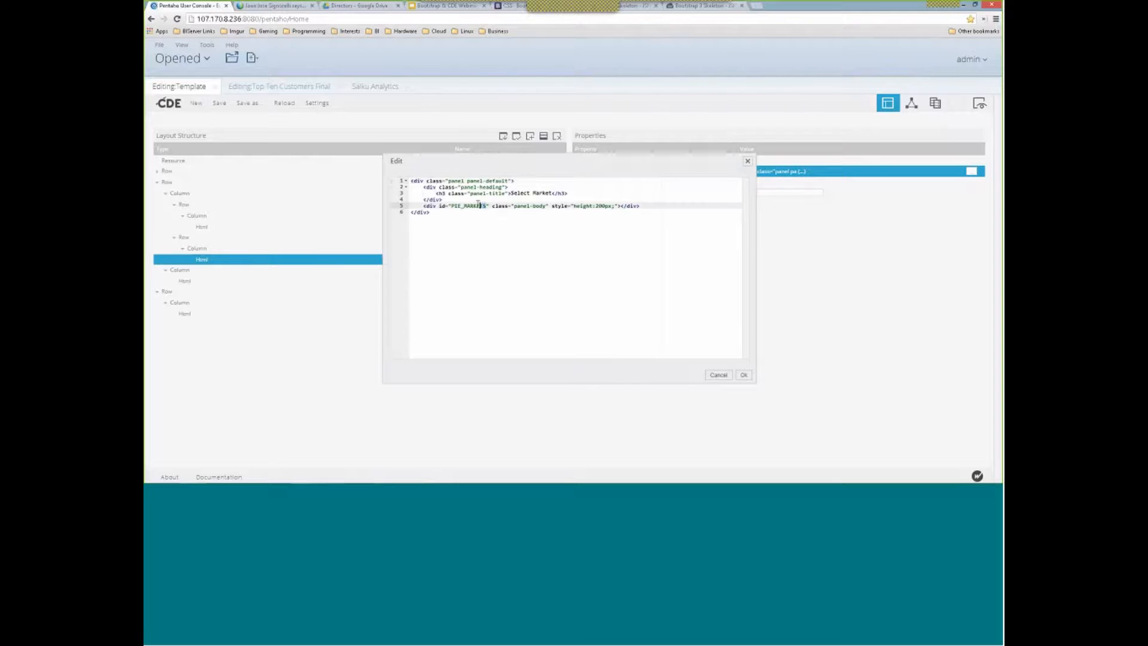
key("BackSpace")
type("TERRITORIES")
left_click(745, 375)
Change the body div id in the taller side-column panel's HTML to PIE_CUSTOMERS
left_click(207, 281)
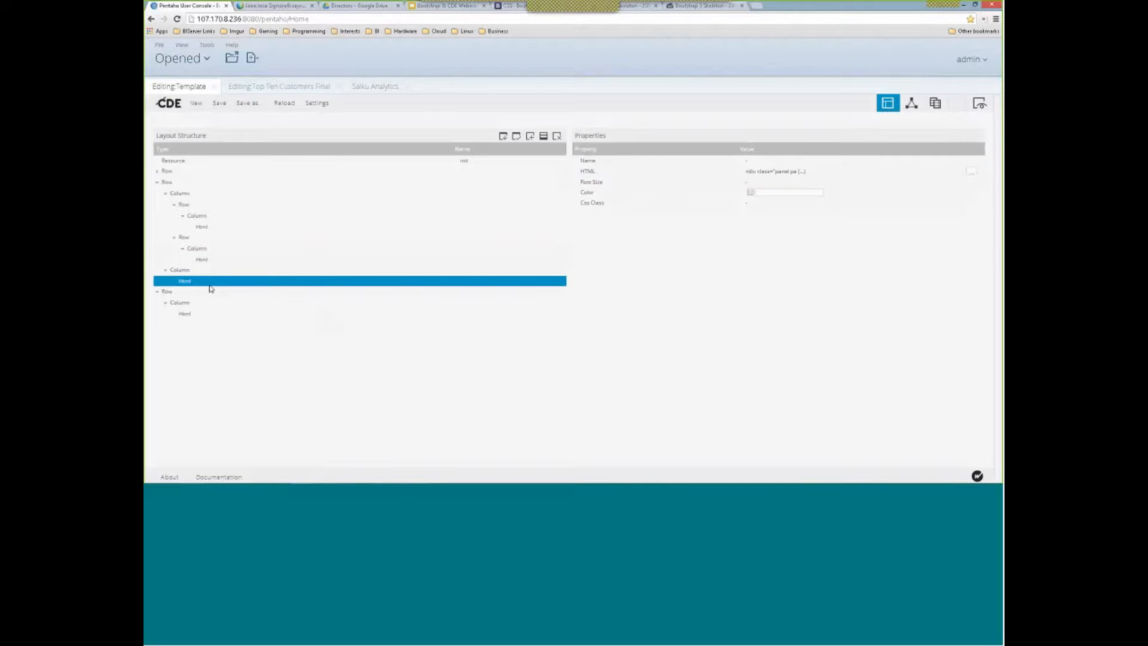
left_click(944, 174)
left_click(971, 171)
left_click_drag(486, 206, 464, 208)
type("CUSTOMERS")
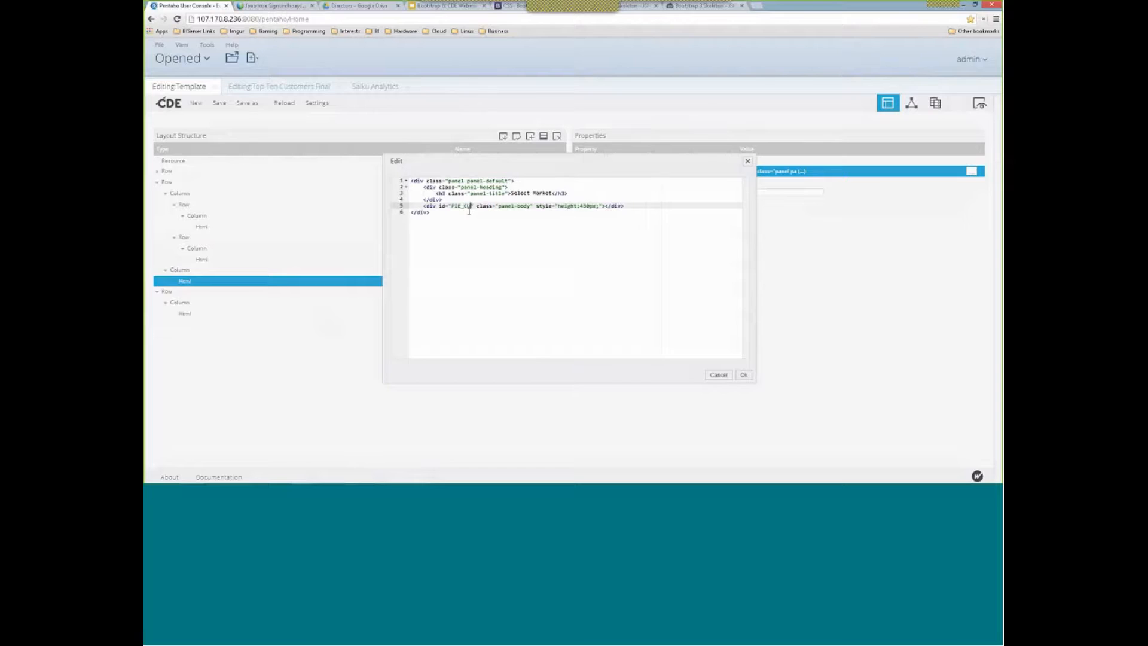
left_click(744, 375)
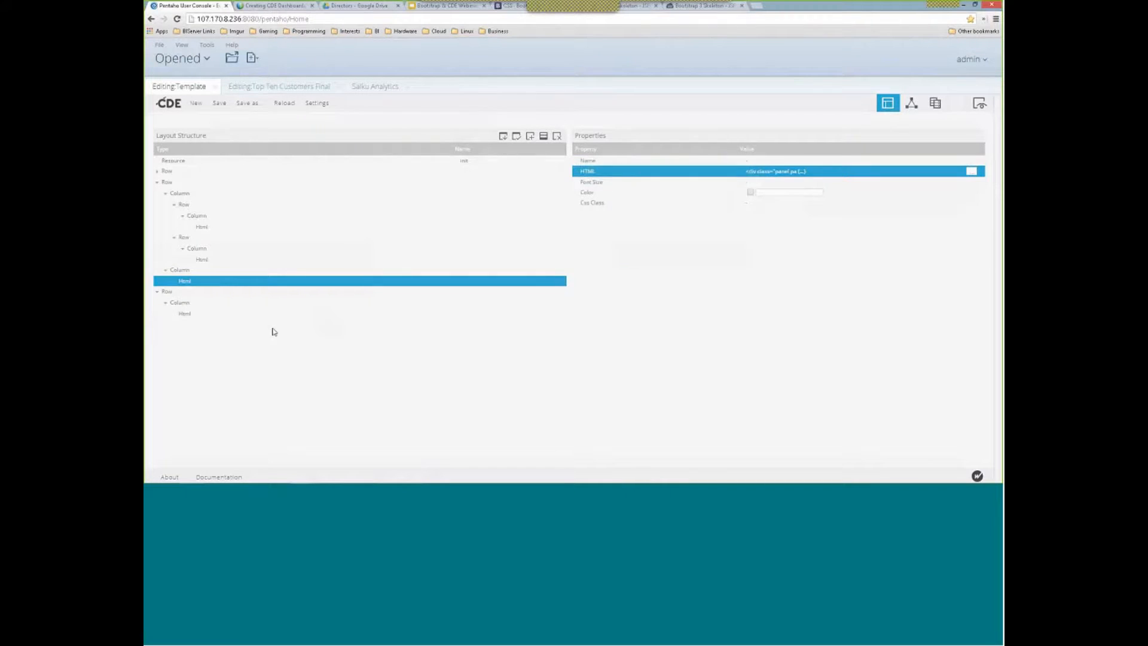
Change the body div id in the last row's HTML block to PIE_MONTHS and save the dashboard
left_click(195, 315)
left_click(970, 174)
left_click(971, 173)
left_click_drag(487, 206, 467, 205)
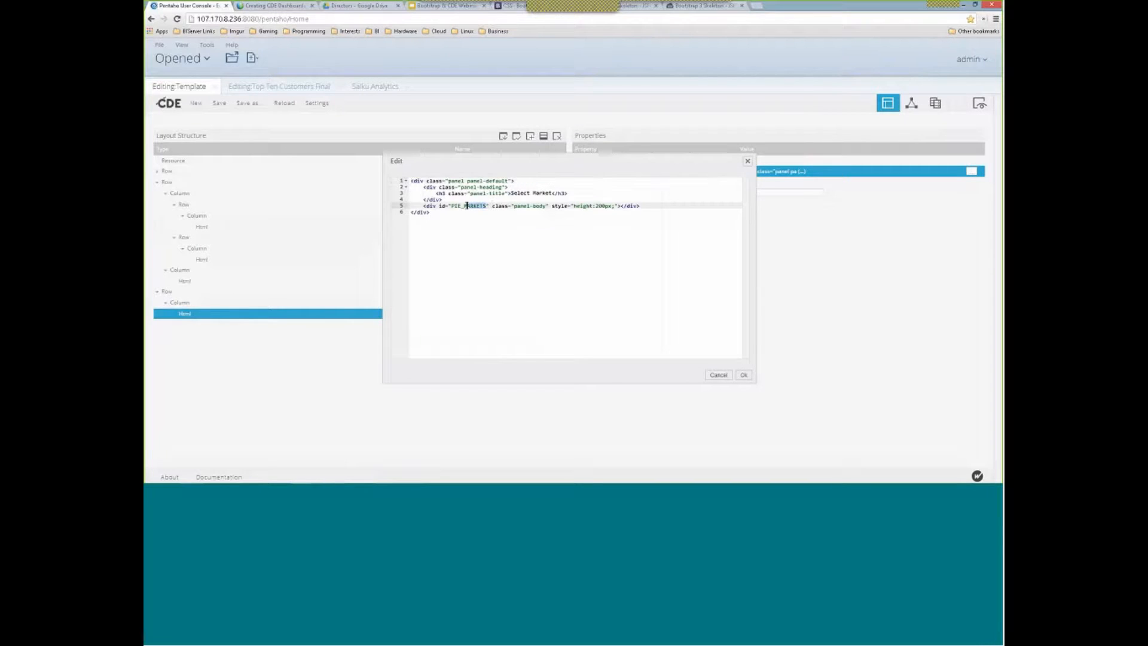
type("ONTHS")
left_click(744, 375)
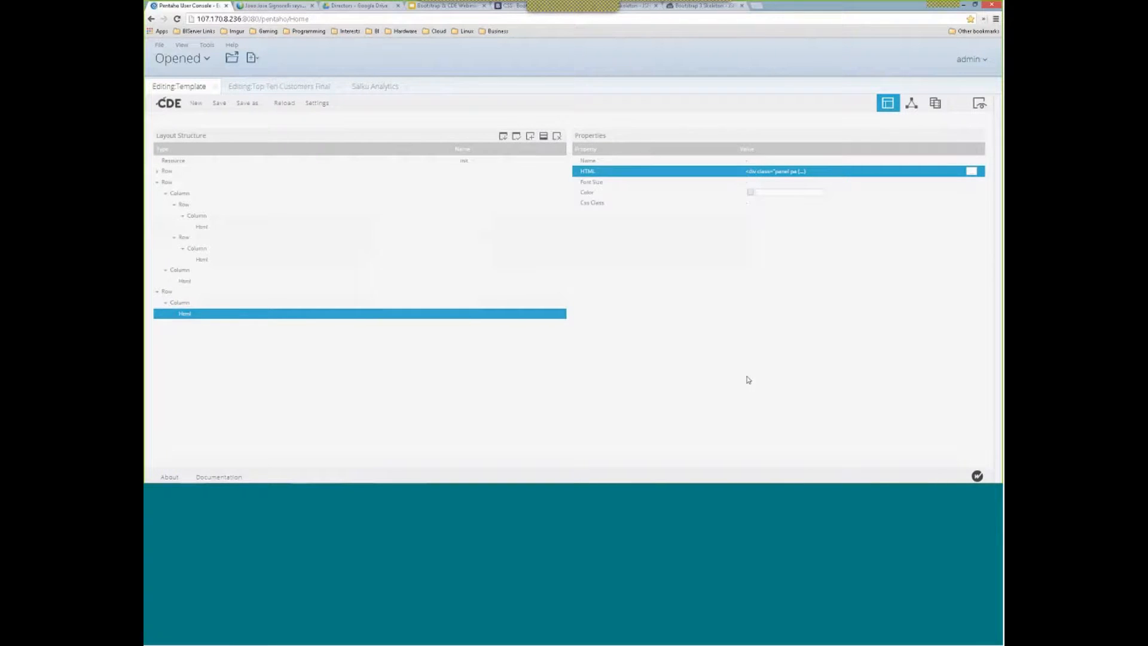
left_click(219, 104)
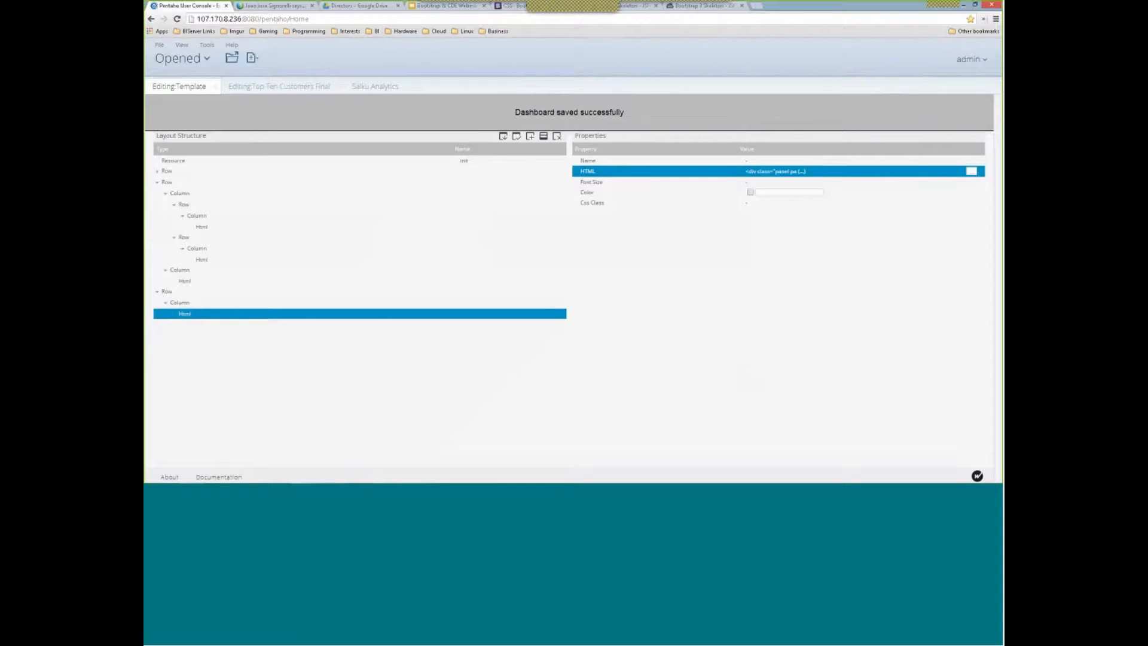
Review the PIE1 component and Q1 datasource settings, save the dashboard and preview it
left_click(911, 106)
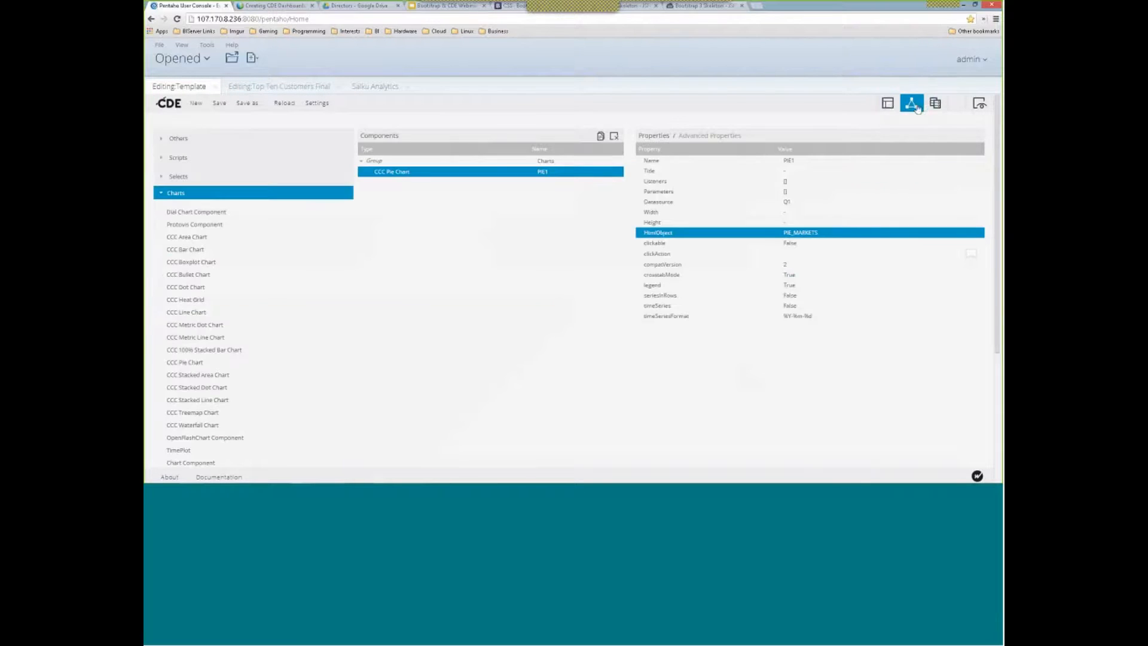
left_click(888, 106)
left_click(937, 105)
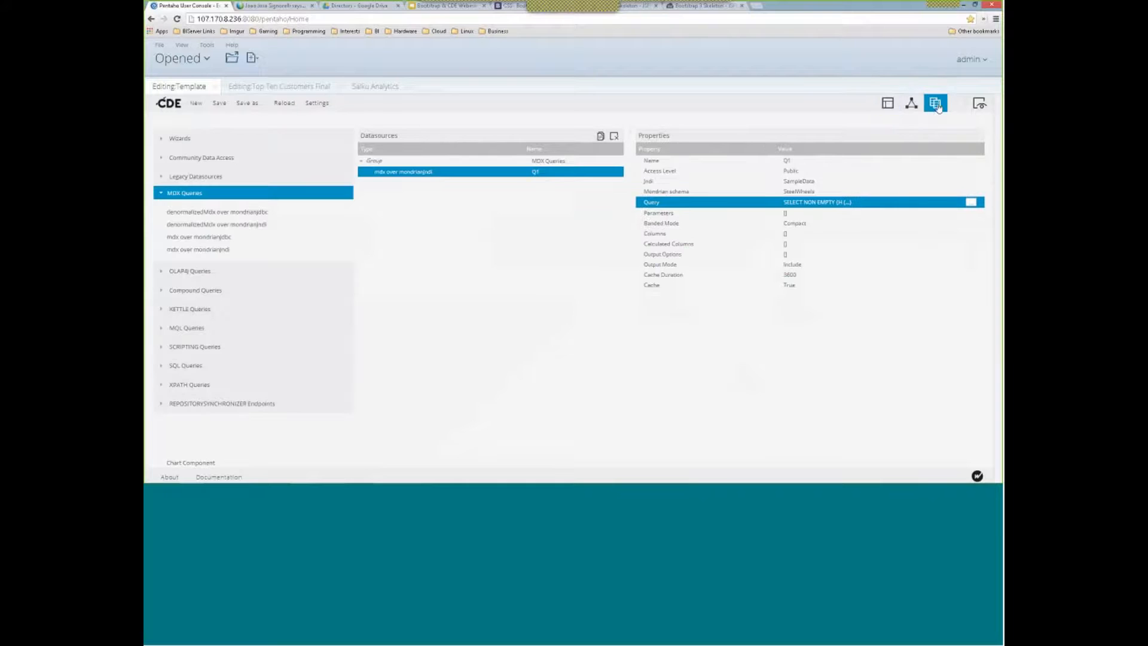
left_click(911, 103)
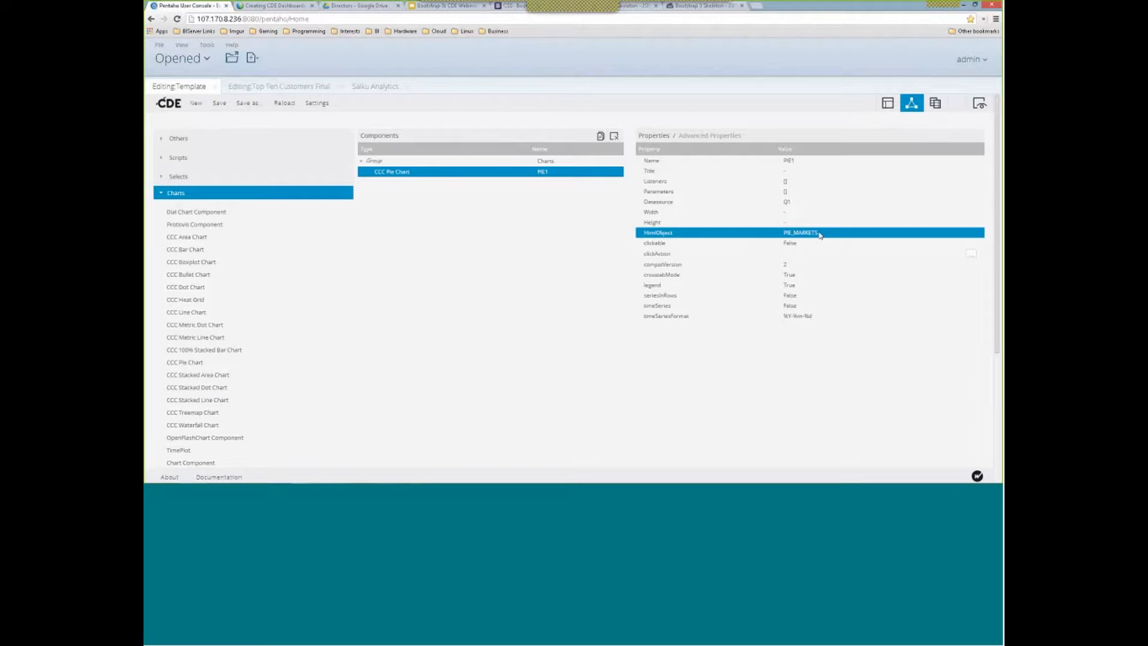
left_click(220, 104)
left_click(981, 107)
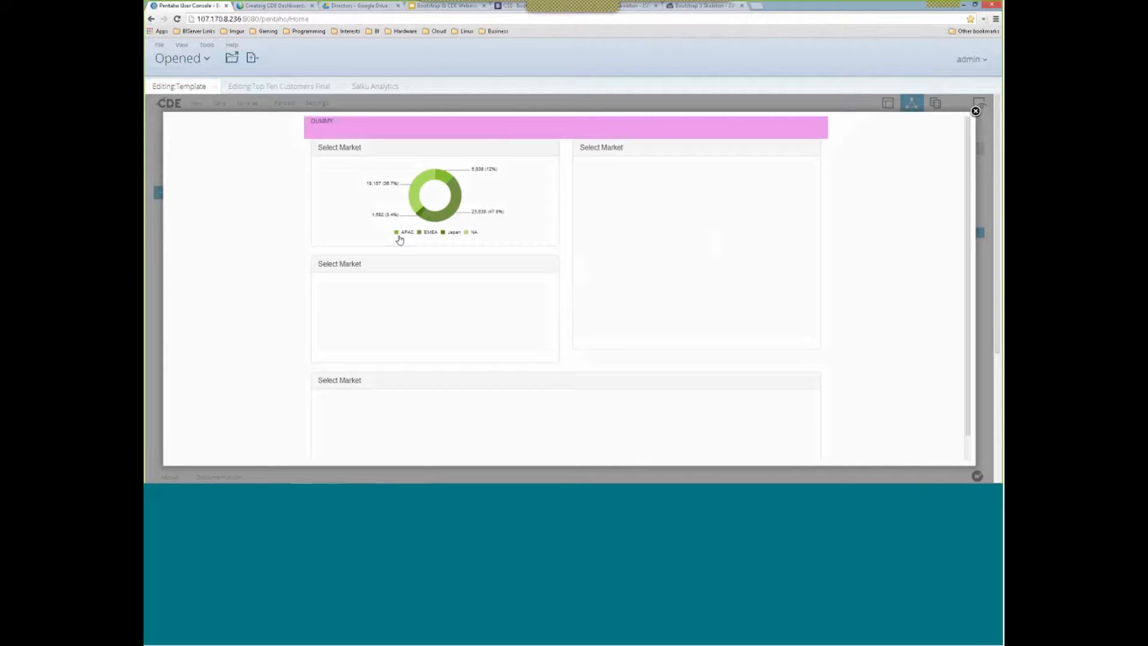
View the Template dashboard in a new window from the file browser, close it and return to the component editor without the preview
left_click(162, 45)
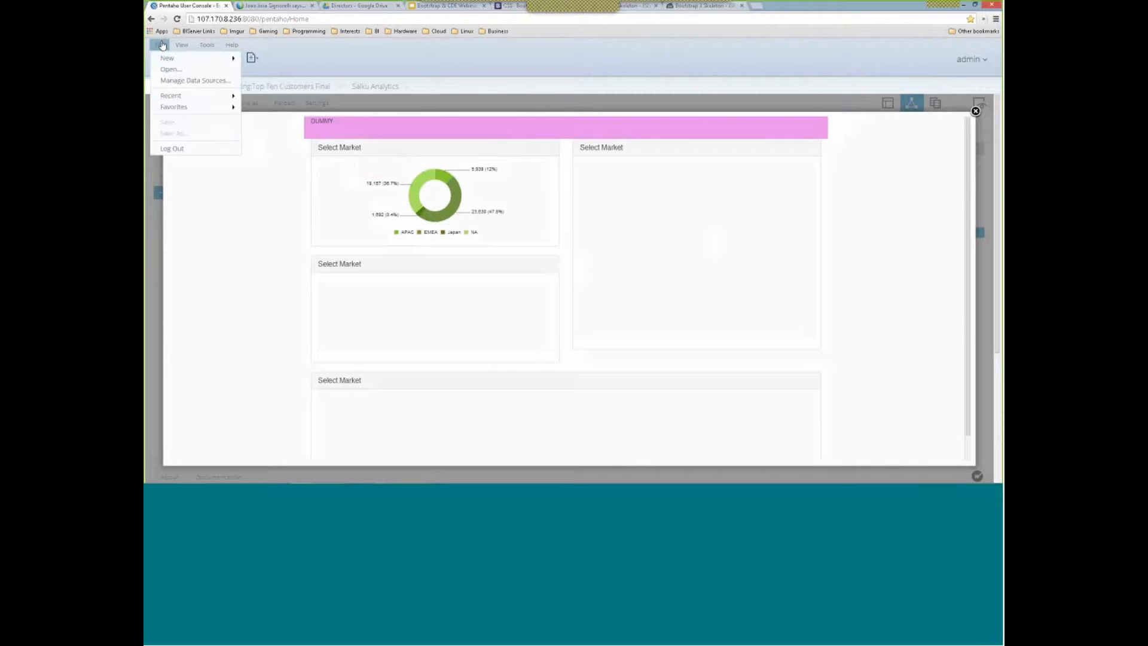
left_click(162, 45)
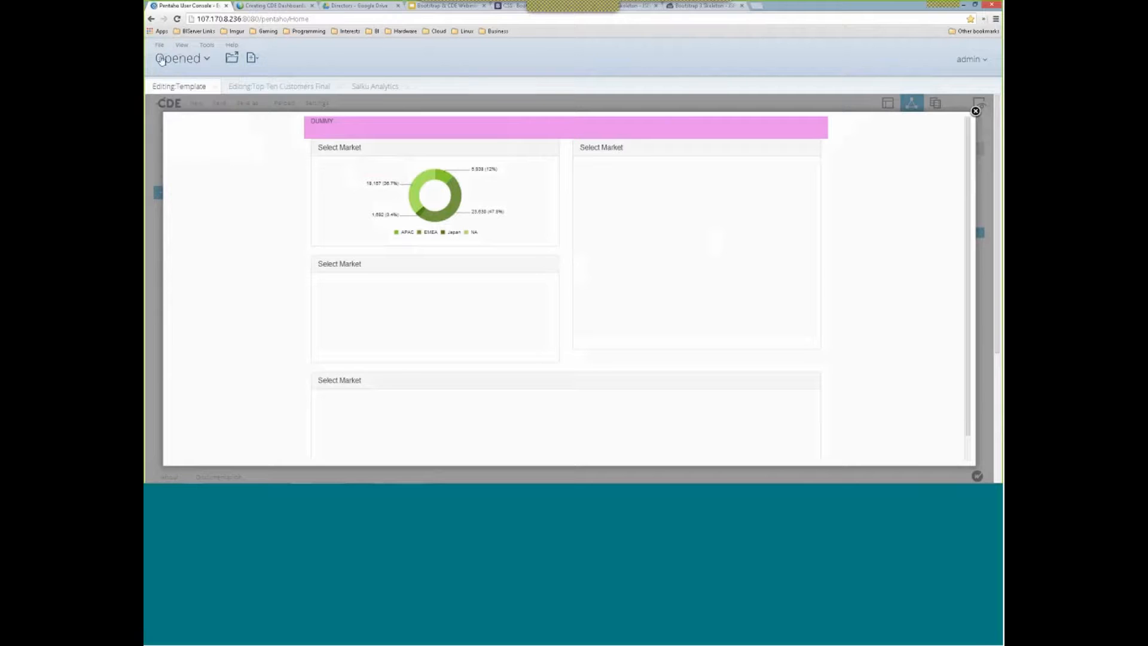
left_click(164, 60)
left_click(172, 117)
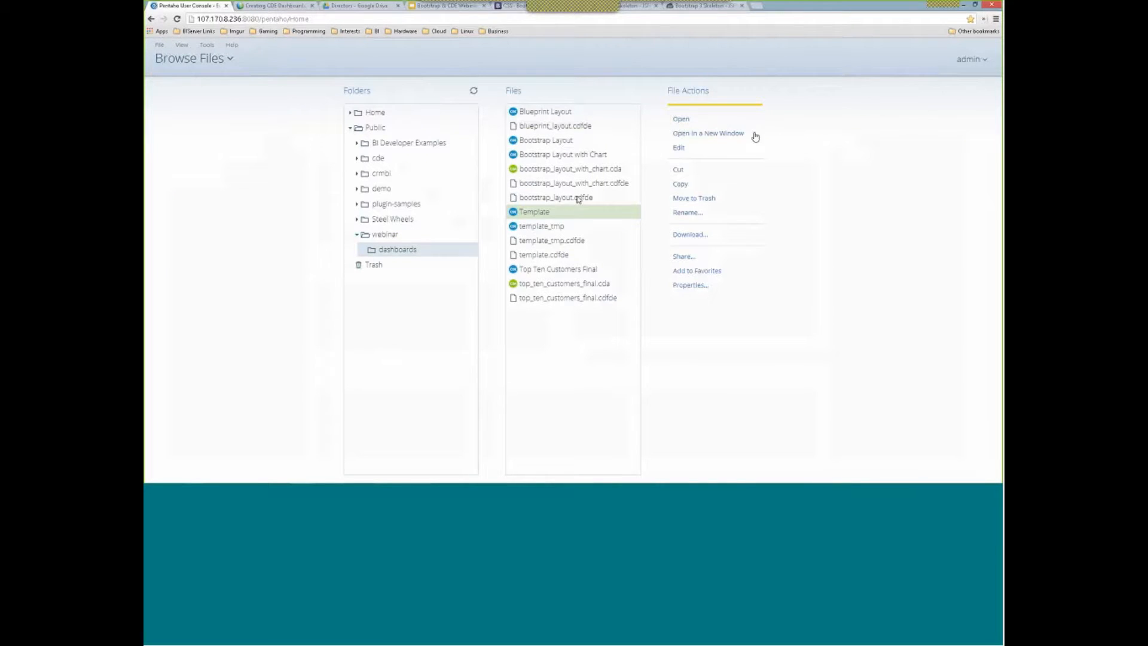
left_click(718, 135)
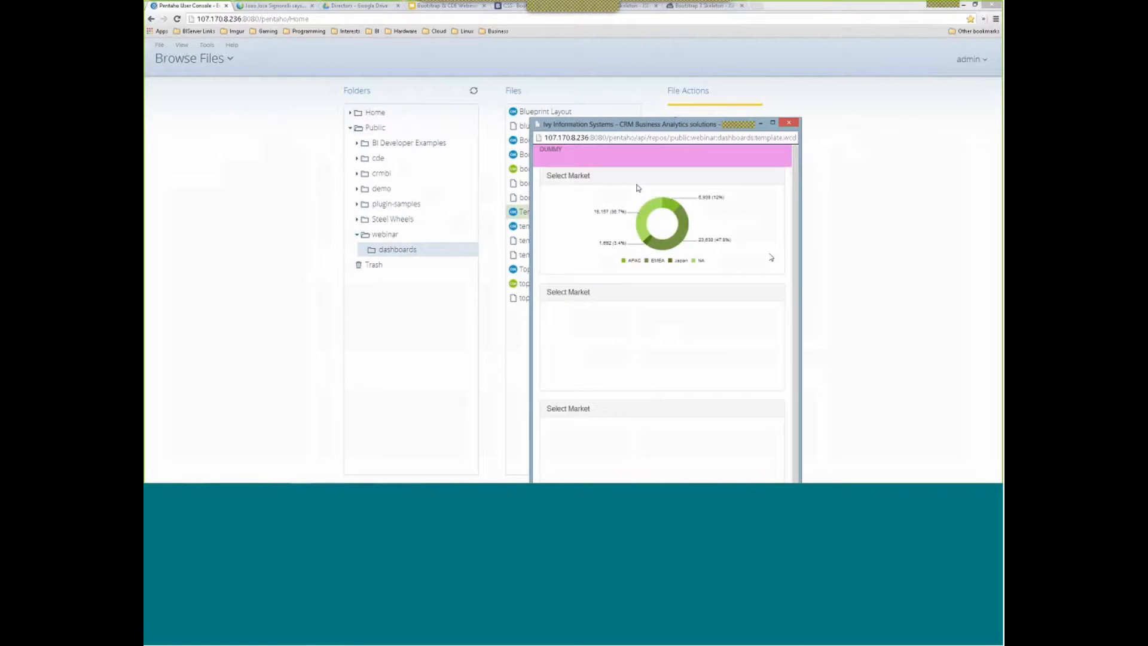
left_click(794, 124)
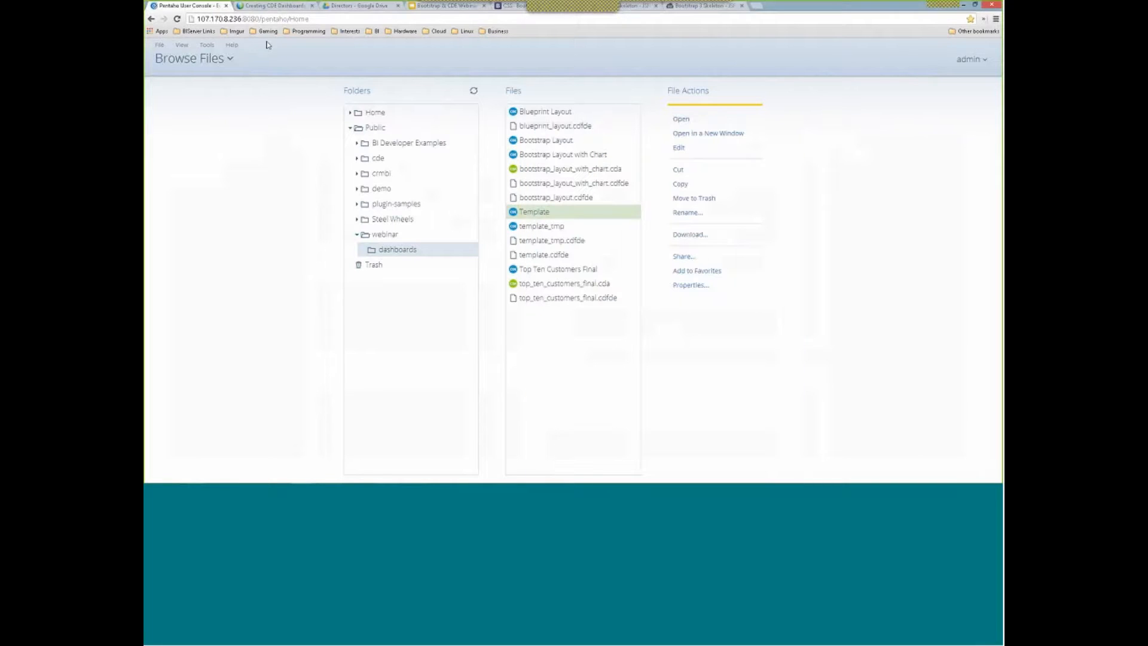
left_click(194, 58)
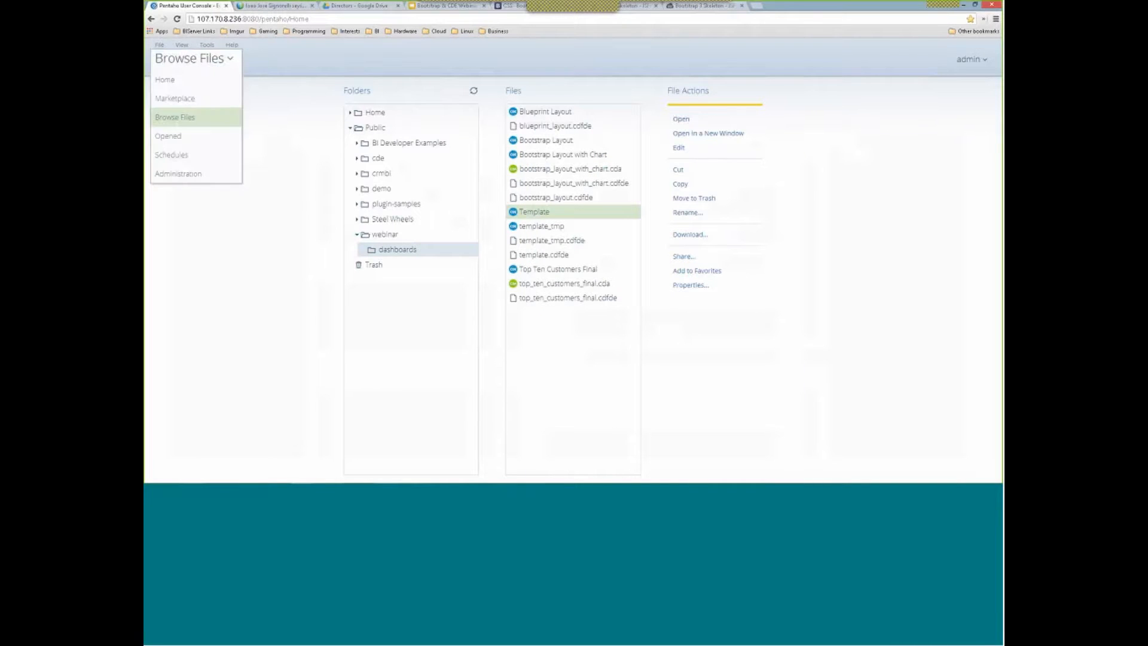
left_click(182, 139)
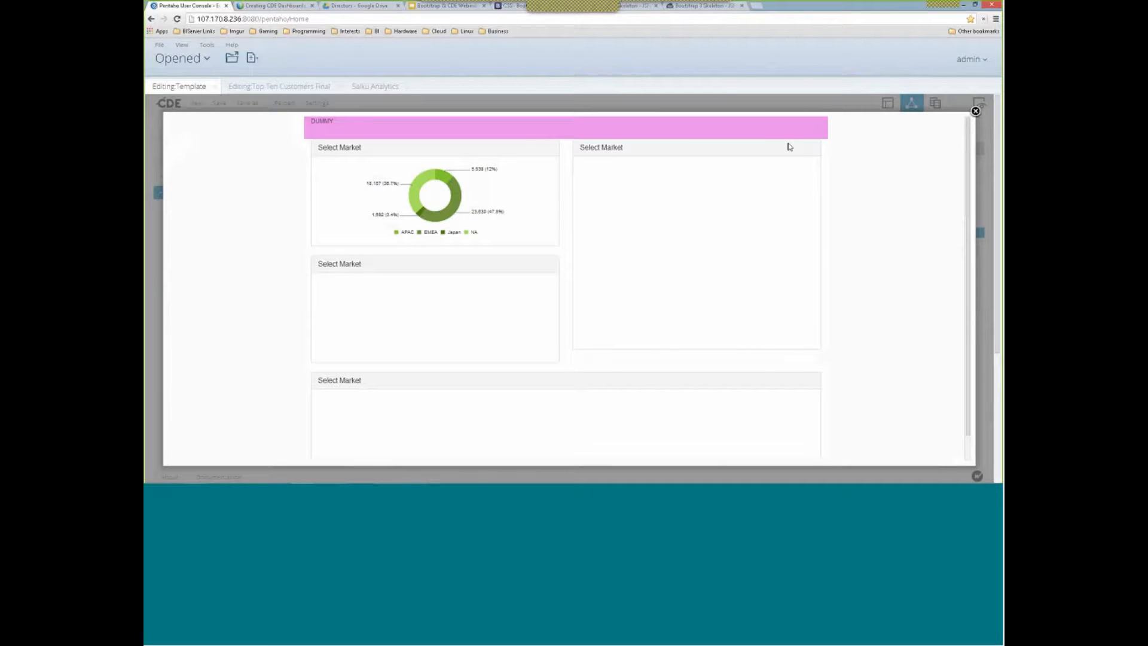
left_click(976, 112)
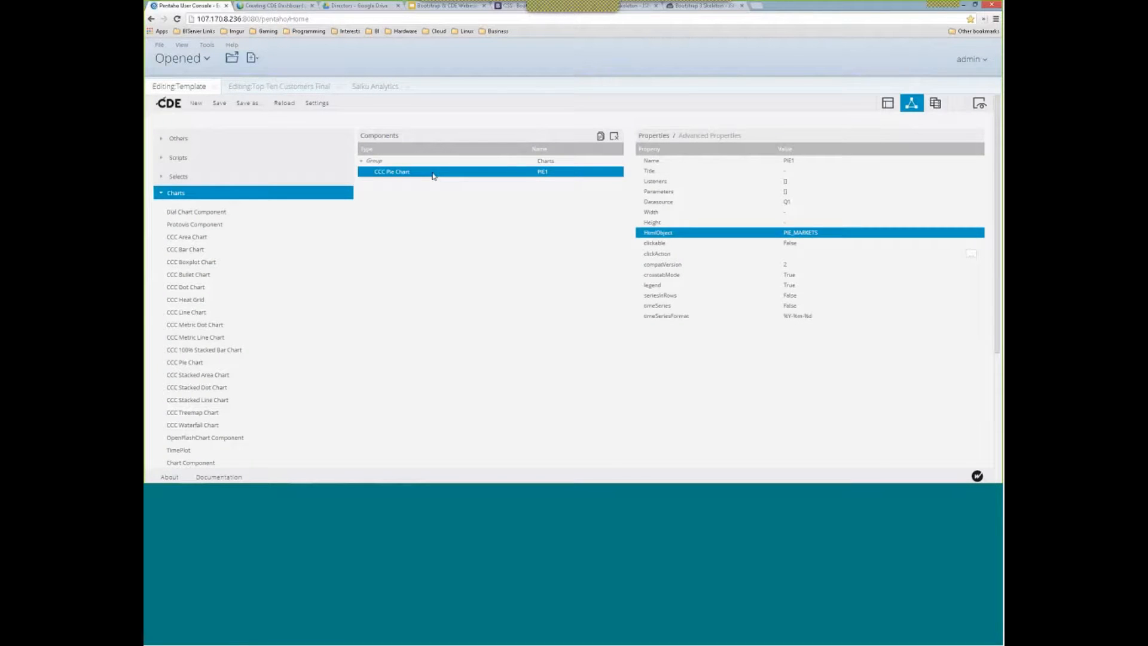
Duplicate the PIE1 pie chart component and name the copy PIE2
left_click(433, 176)
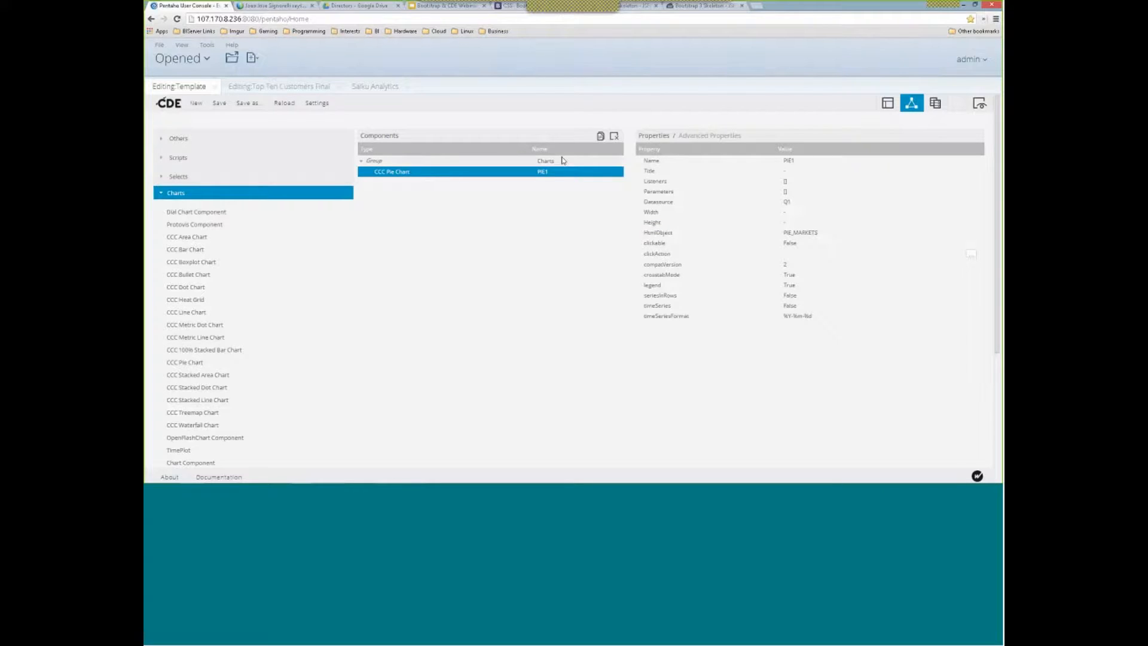
left_click(602, 137)
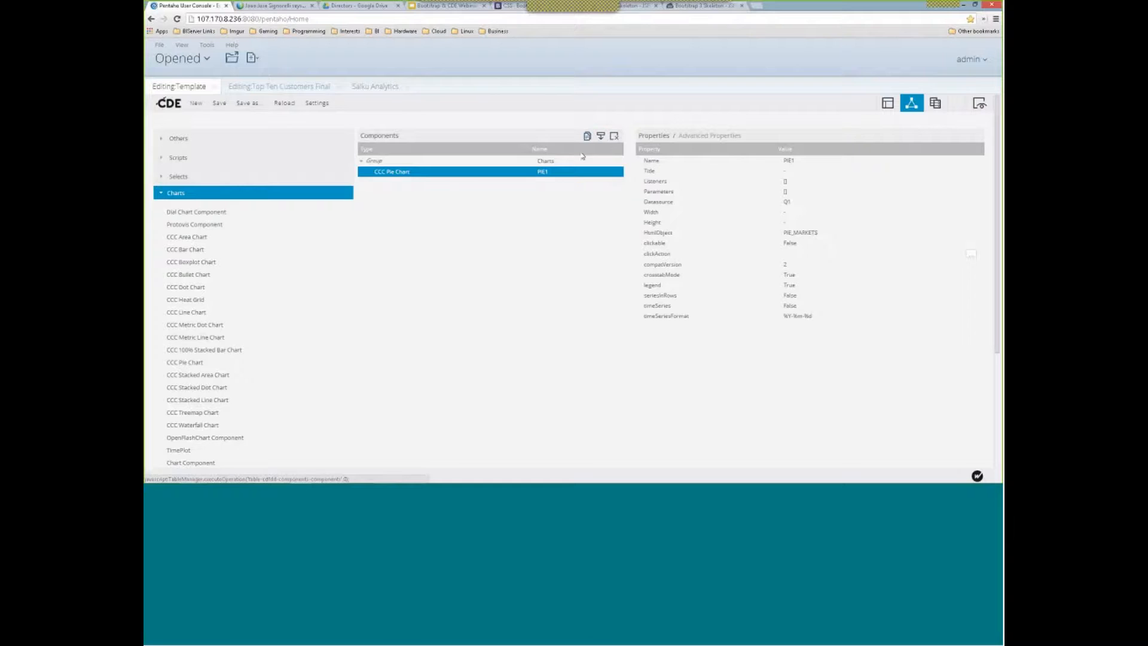
left_click(543, 183)
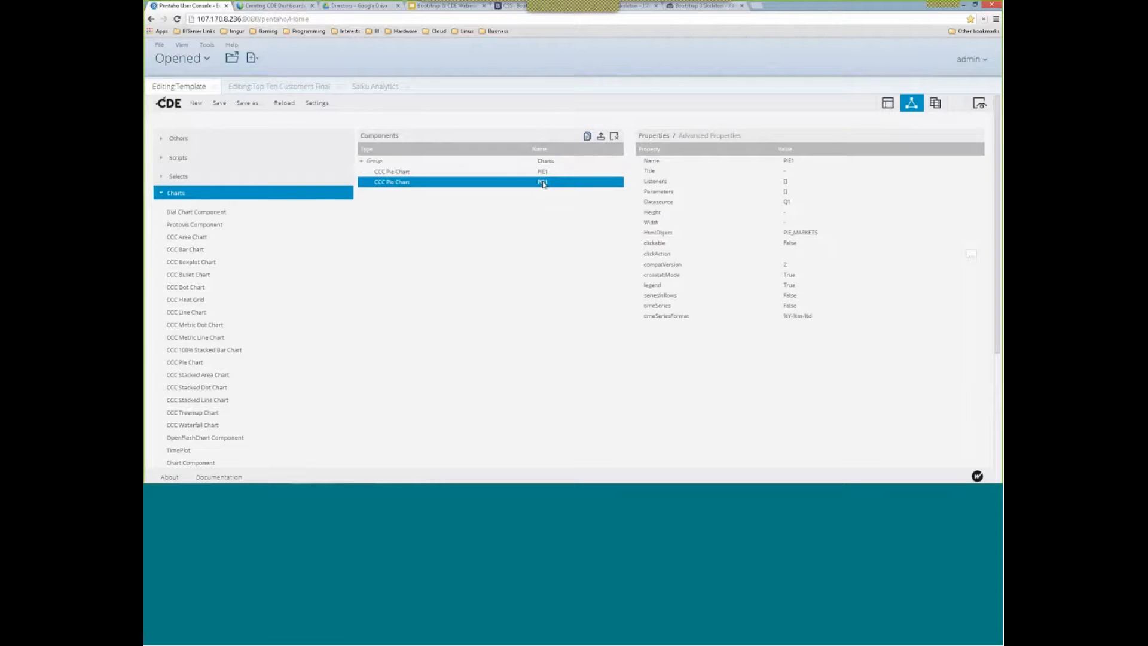
left_click(790, 161)
left_click(811, 162)
key("BackSpace")
type("2")
key("Return")
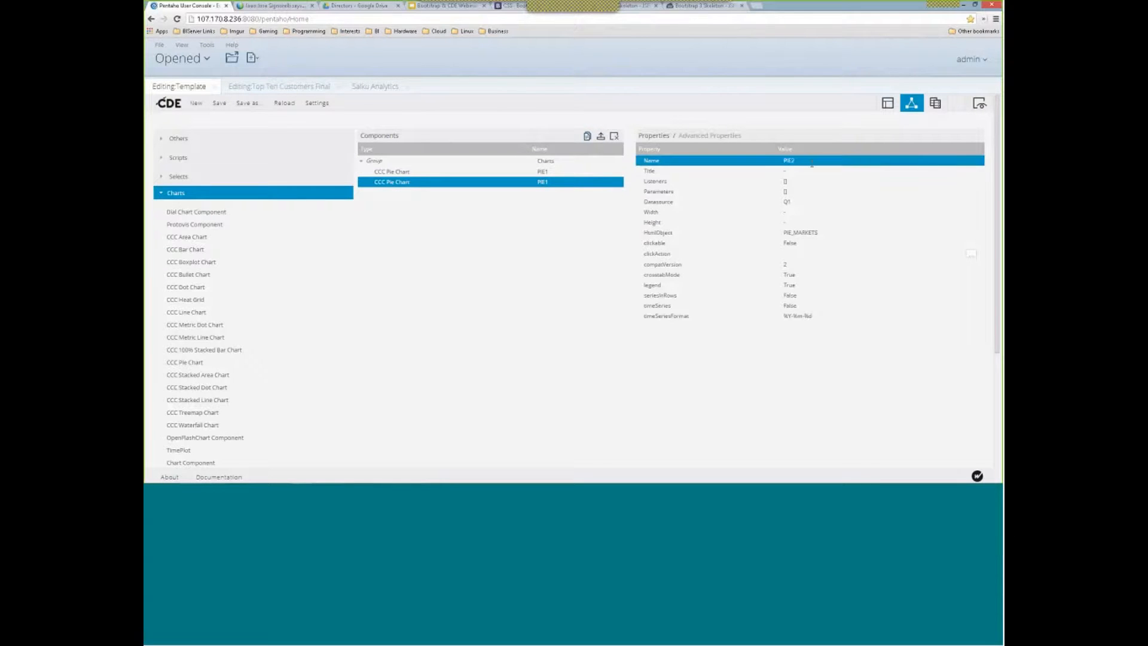
Set the PIE2 chart's HtmlObject to PIE_TERRITORIES and save the dashboard
left_click(815, 202)
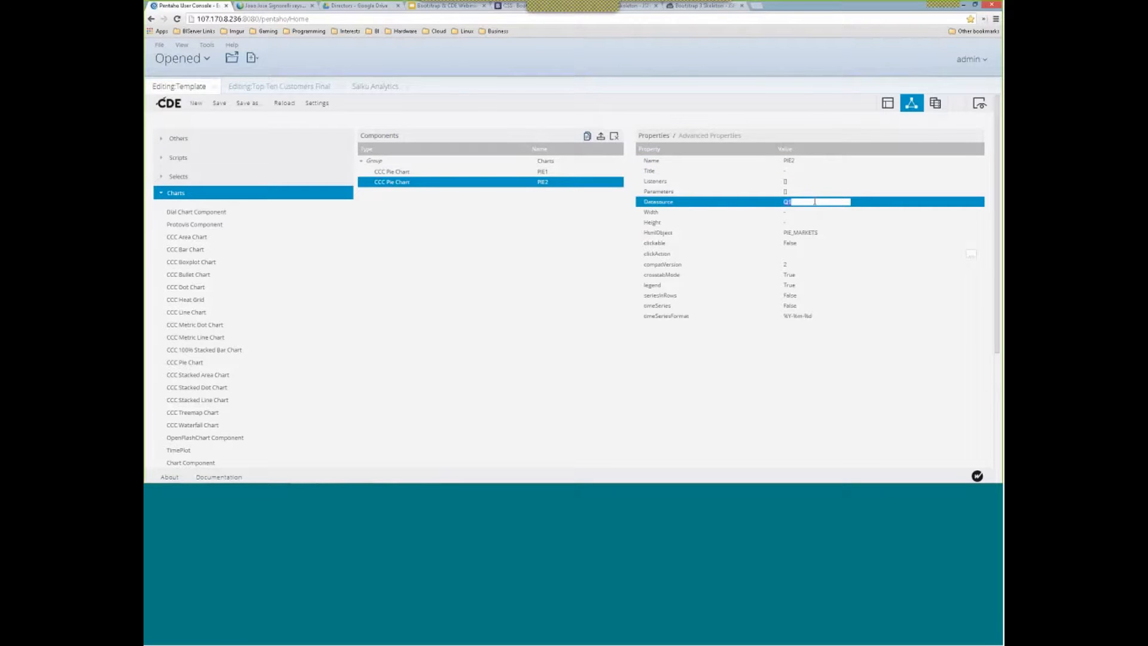
left_click(829, 236)
left_click(807, 232)
left_click_drag(796, 234, 848, 233)
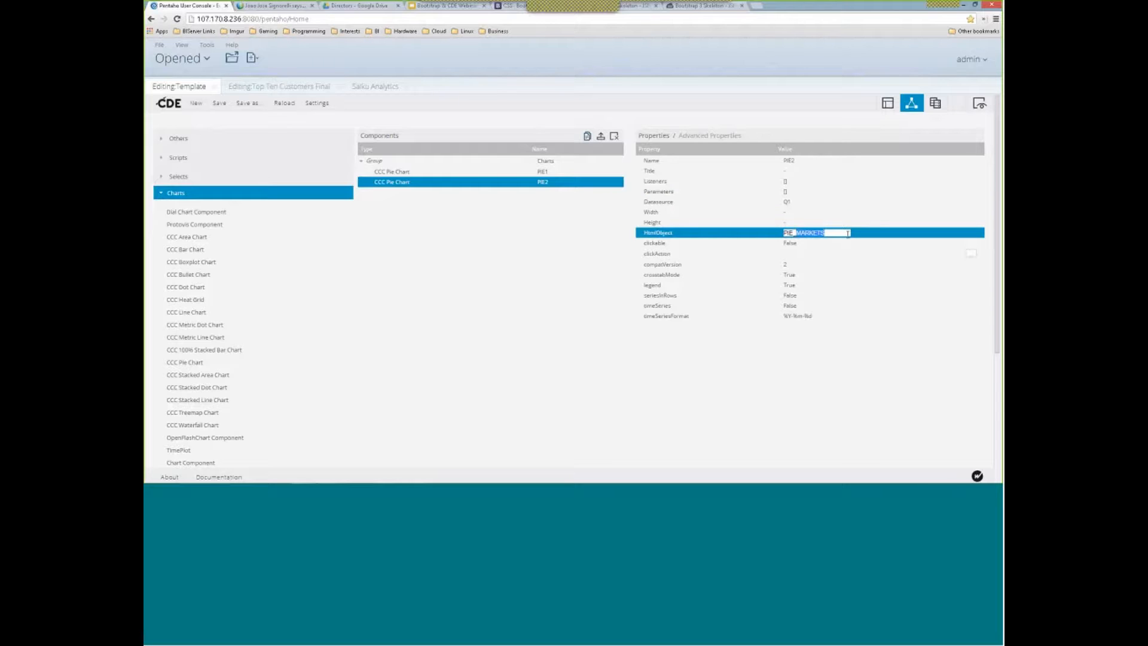
type("TERRITORIES")
key("Return")
left_click(219, 104)
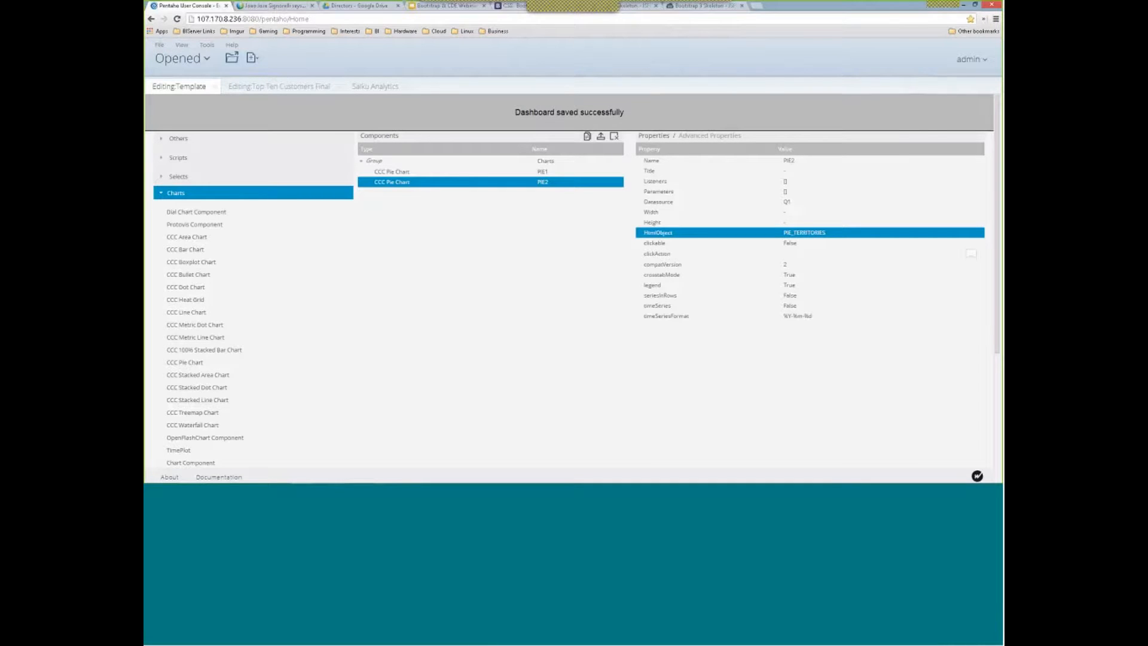
In Saiku Analytics, replace Territory on the rows with the Product dimension's Line level and display the query's MDX
left_click(374, 87)
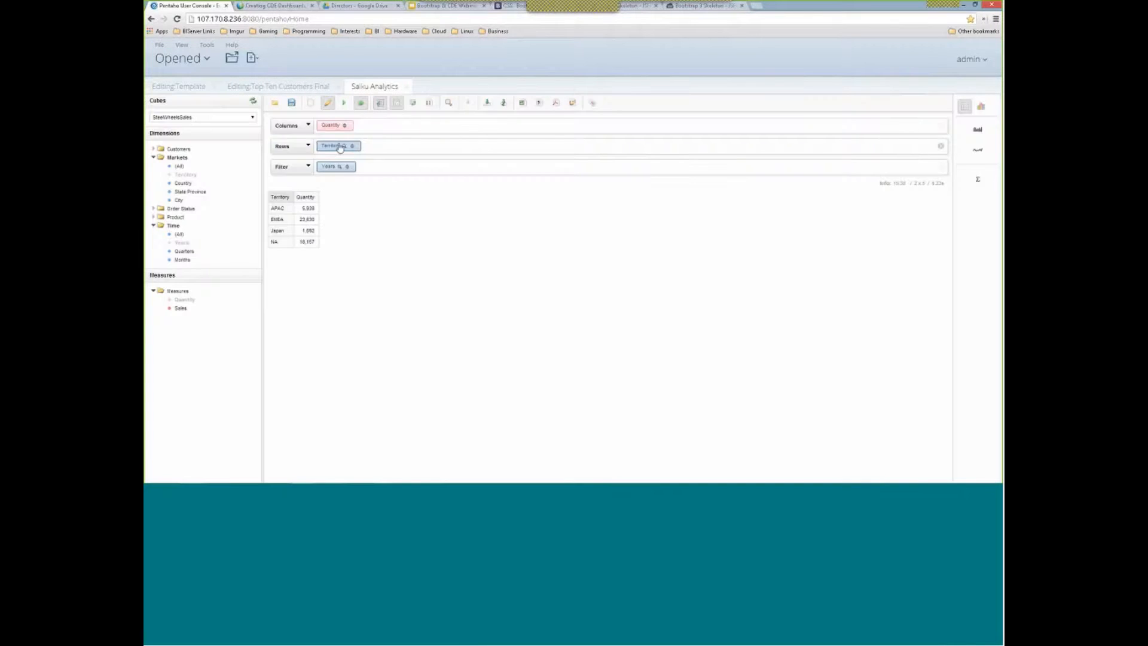
left_click_drag(335, 146, 244, 192)
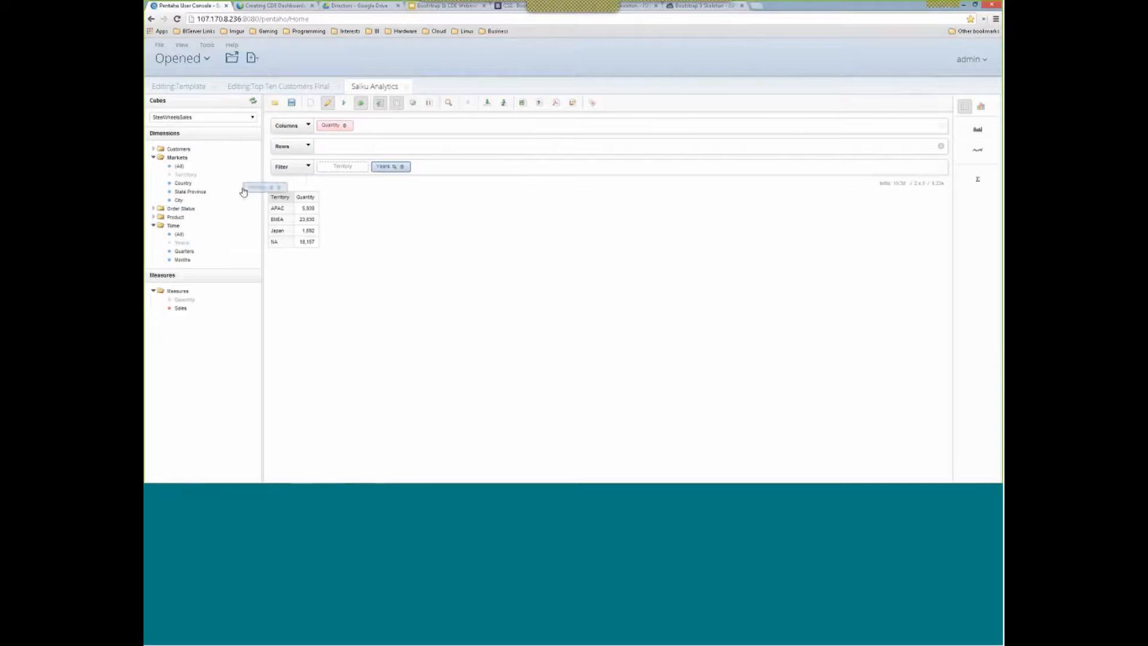
left_click(154, 217)
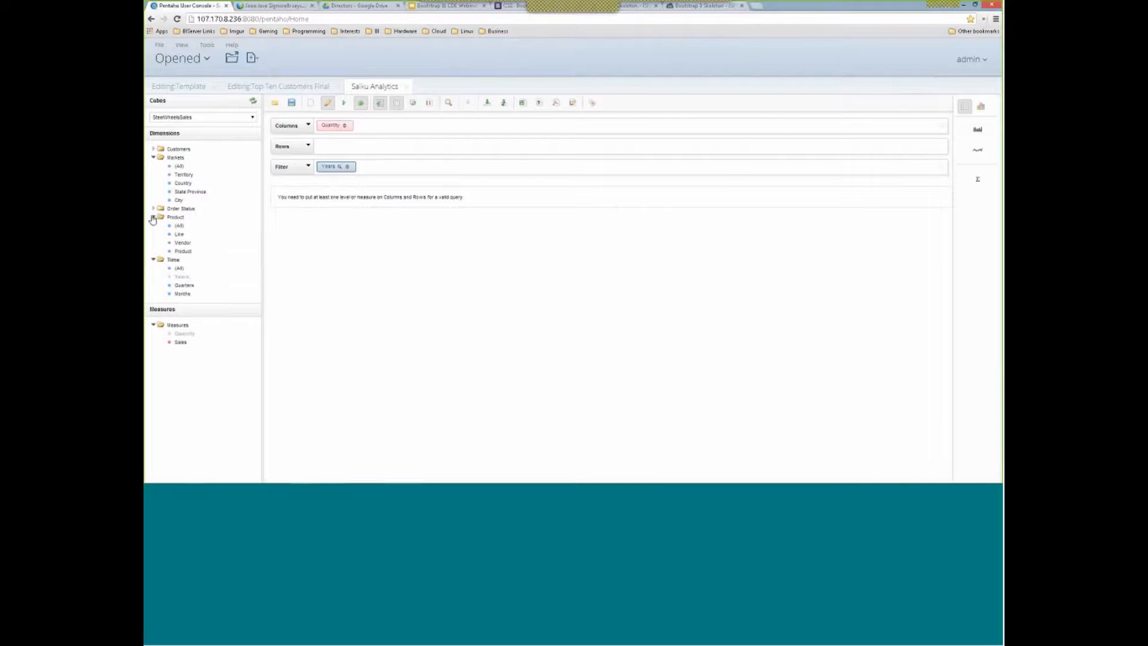
left_click(183, 251)
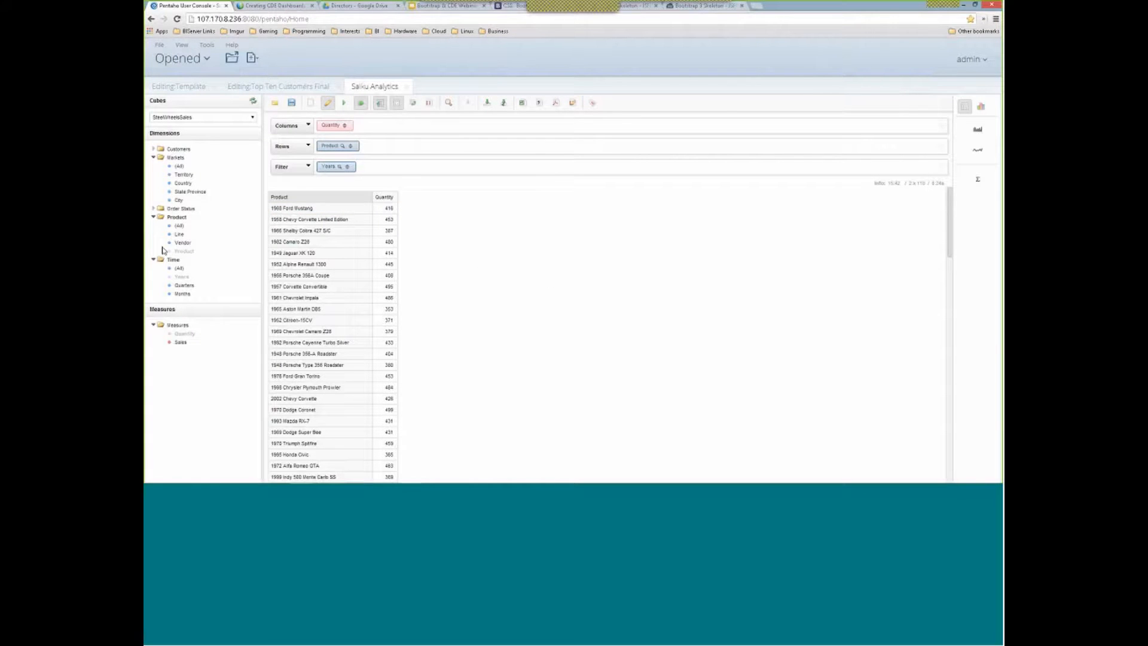
left_click_drag(330, 146, 349, 167)
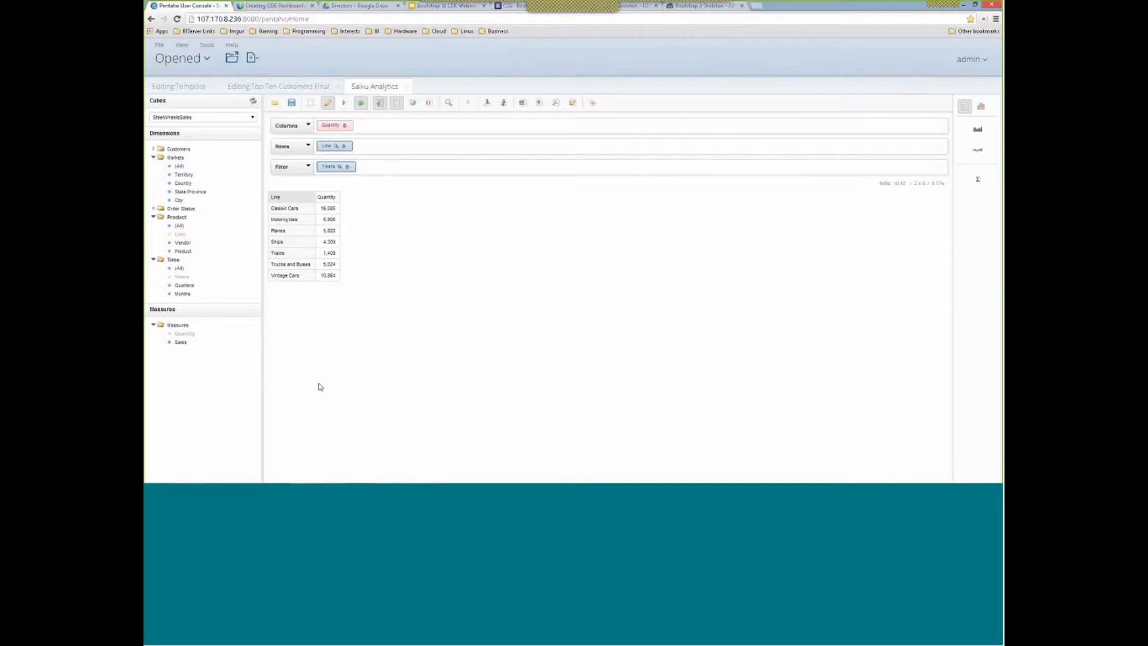
left_click(428, 103)
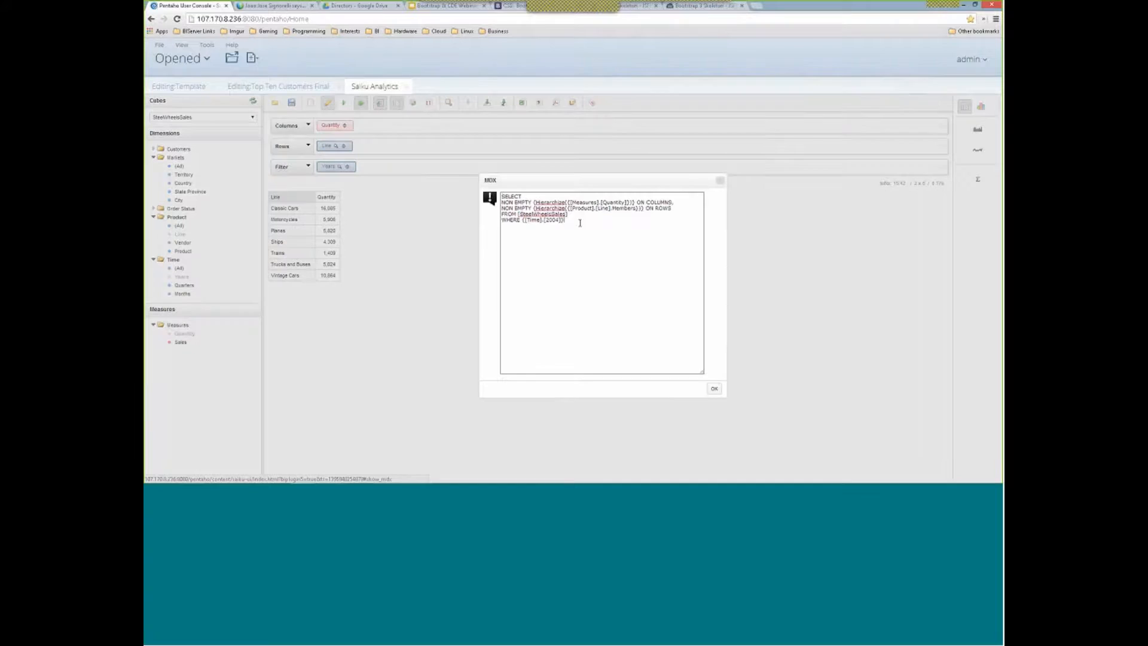
Copy the product line MDX, duplicate the Q1 datasource in the Template dashboard and name the copy Q2
key("ctrl+a")
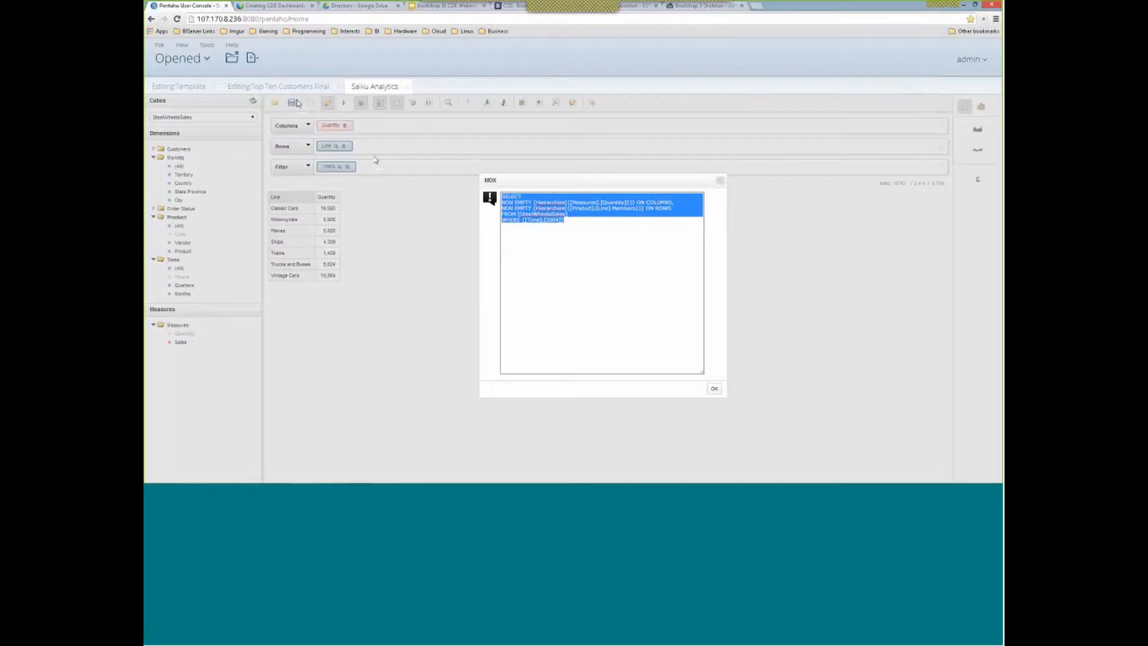
left_click(182, 87)
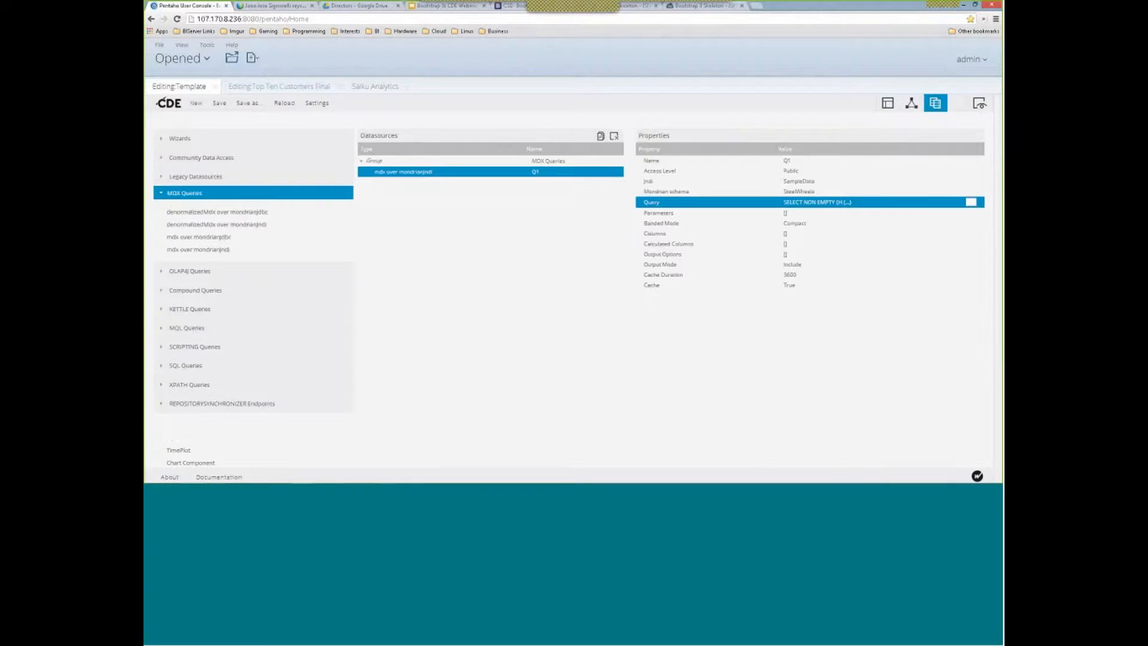
left_click(601, 138)
left_click(570, 181)
left_click(813, 160)
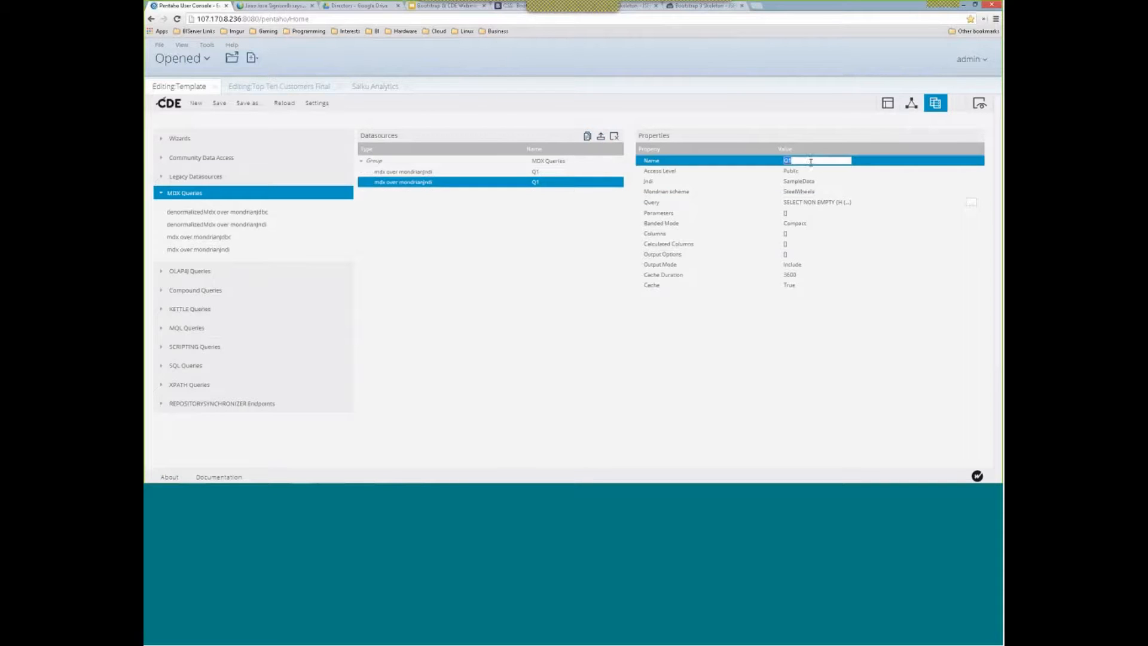
type("Q2")
key("Return")
Replace the Q2 datasource's query with the copied product line MDX and save the dashboard
left_click(971, 202)
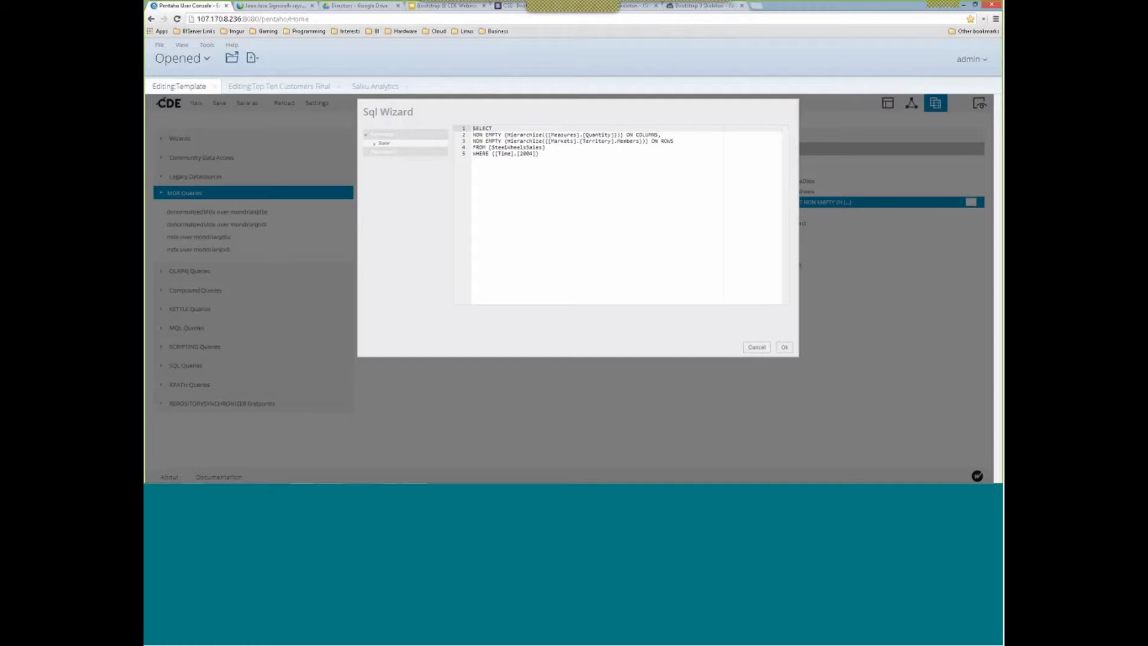
left_click(784, 347)
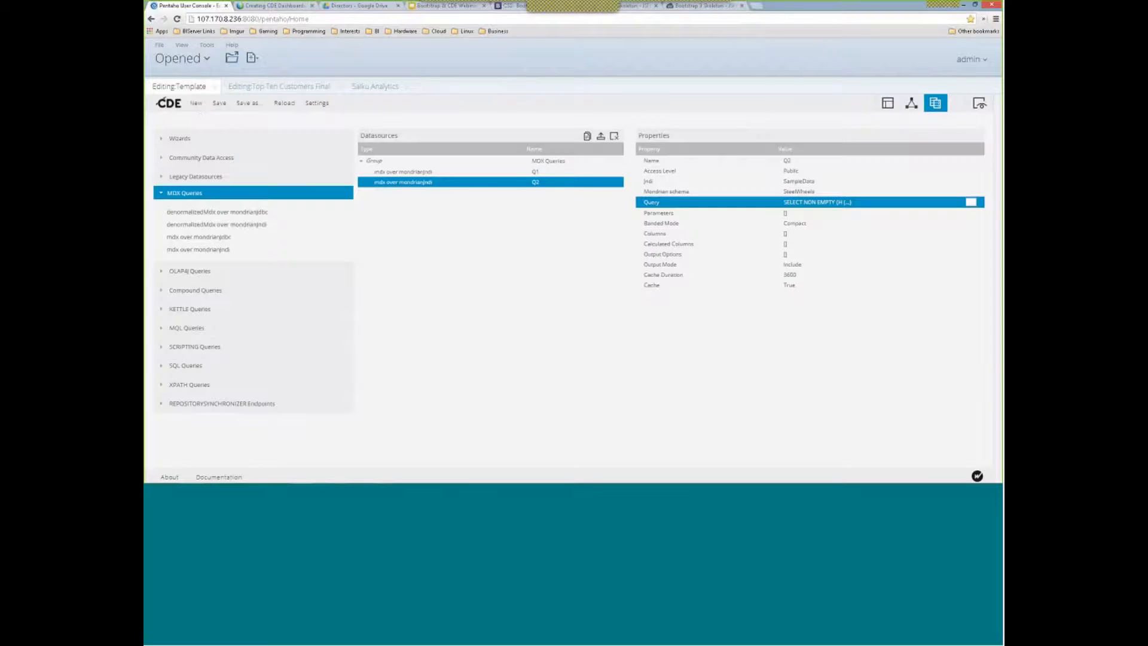
left_click(219, 104)
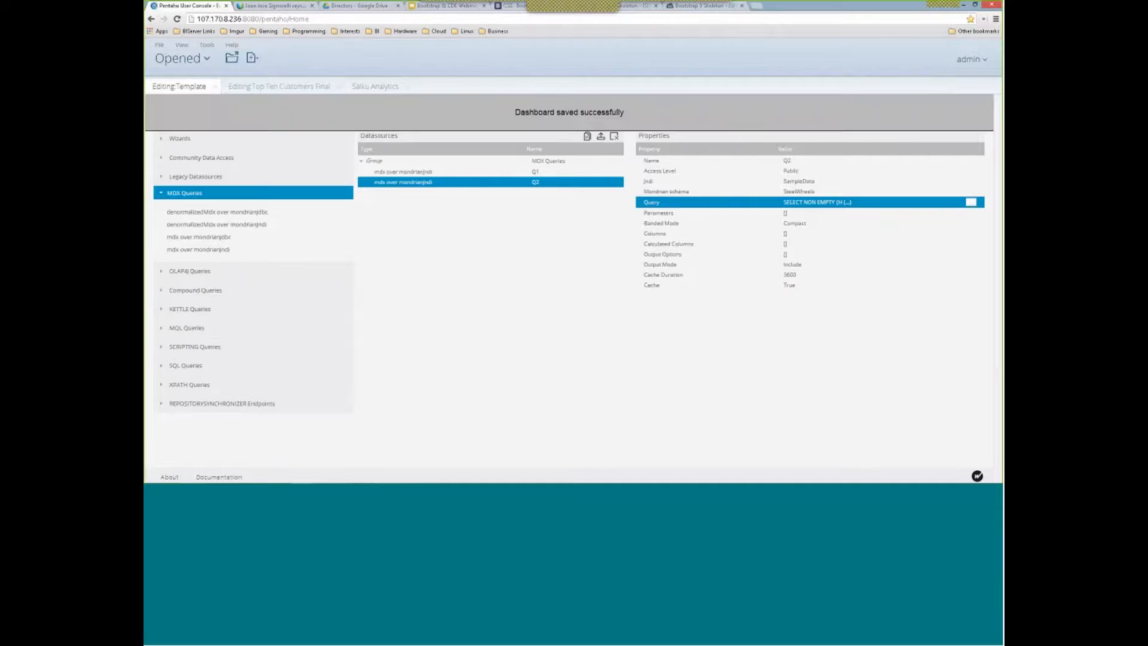
Set the PIE2 chart's datasource to Q2 and save the dashboard
left_click(912, 105)
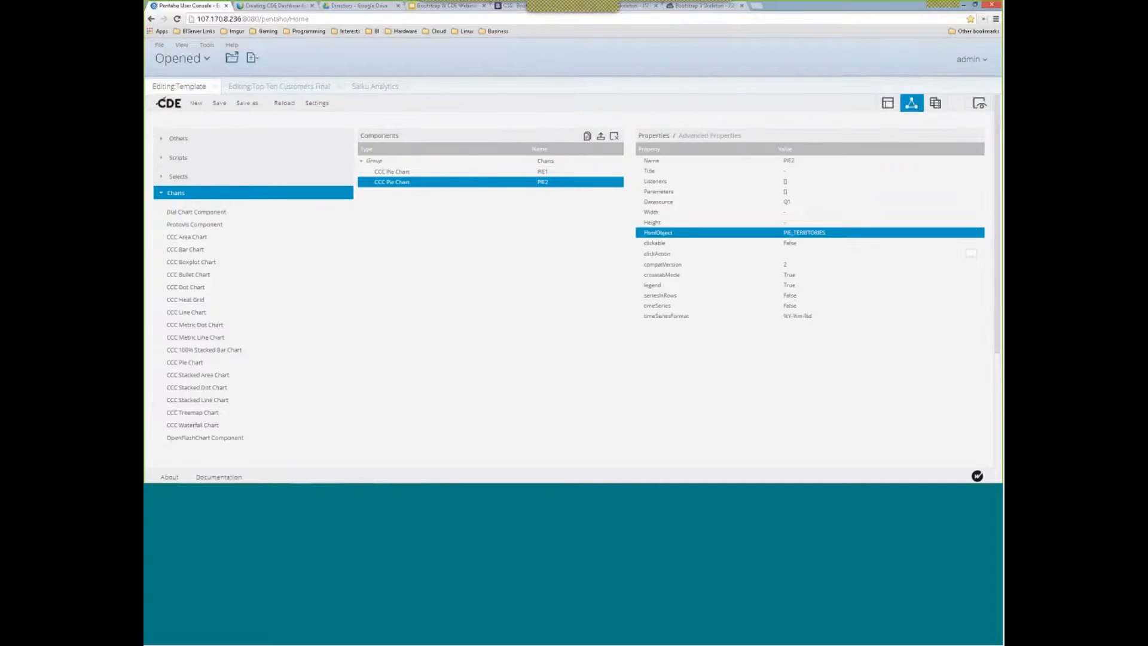
left_click(826, 203)
left_click(826, 203)
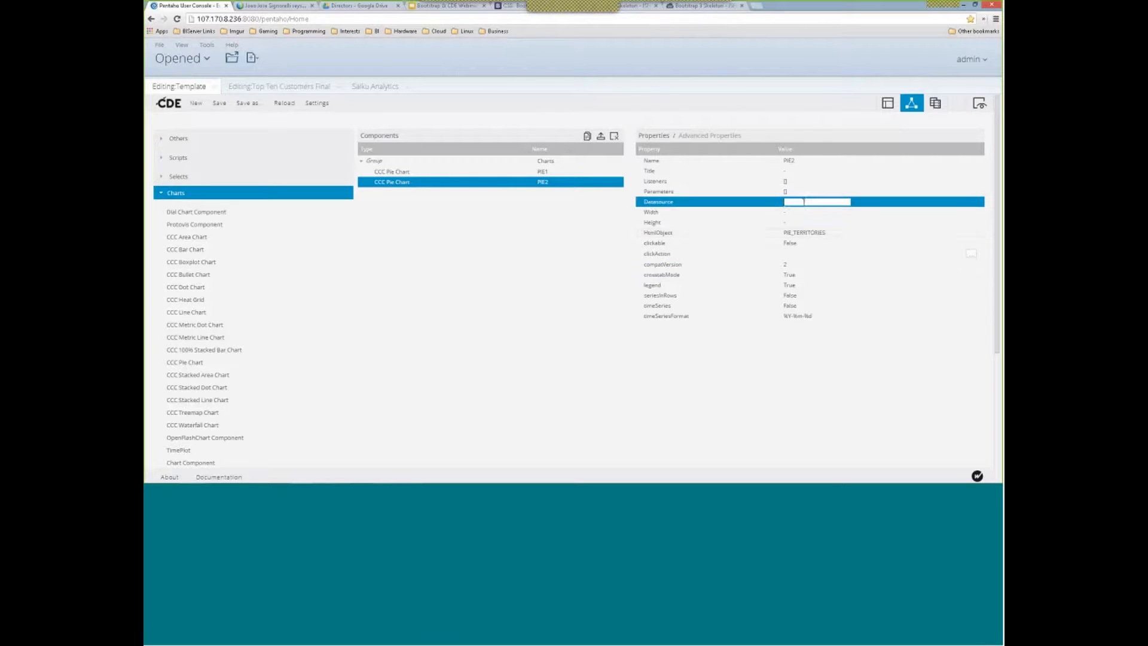
left_click(799, 226)
left_click(219, 104)
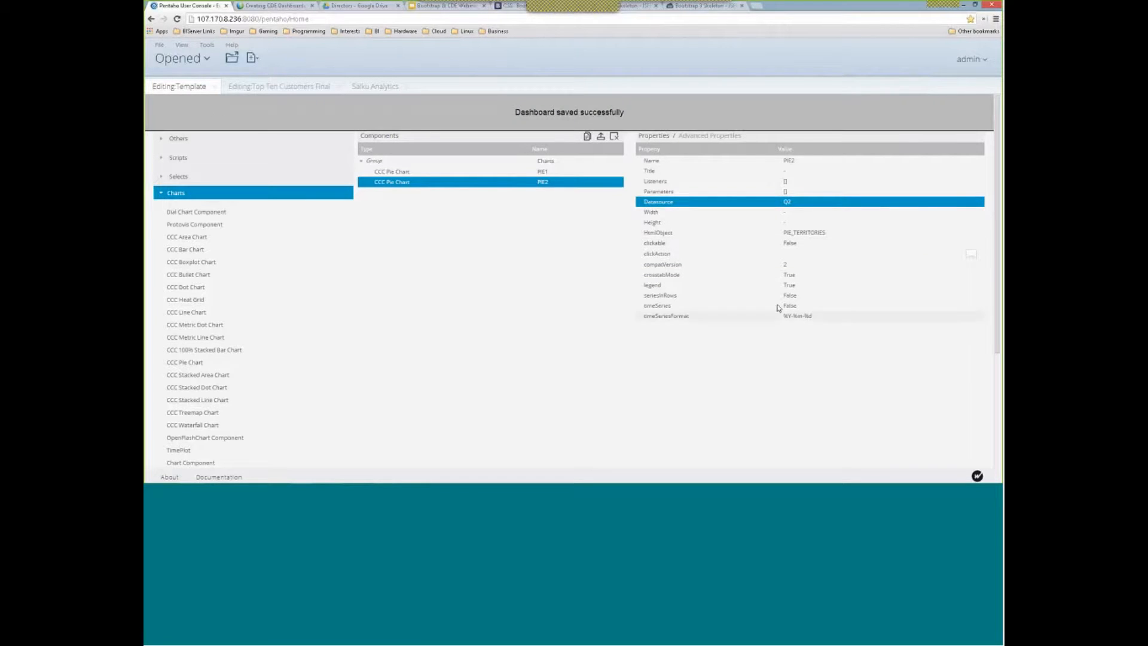
Preview the Template dashboard, compare it with the finished top ten customers dashboard in its own window, and close the preview
left_click(979, 103)
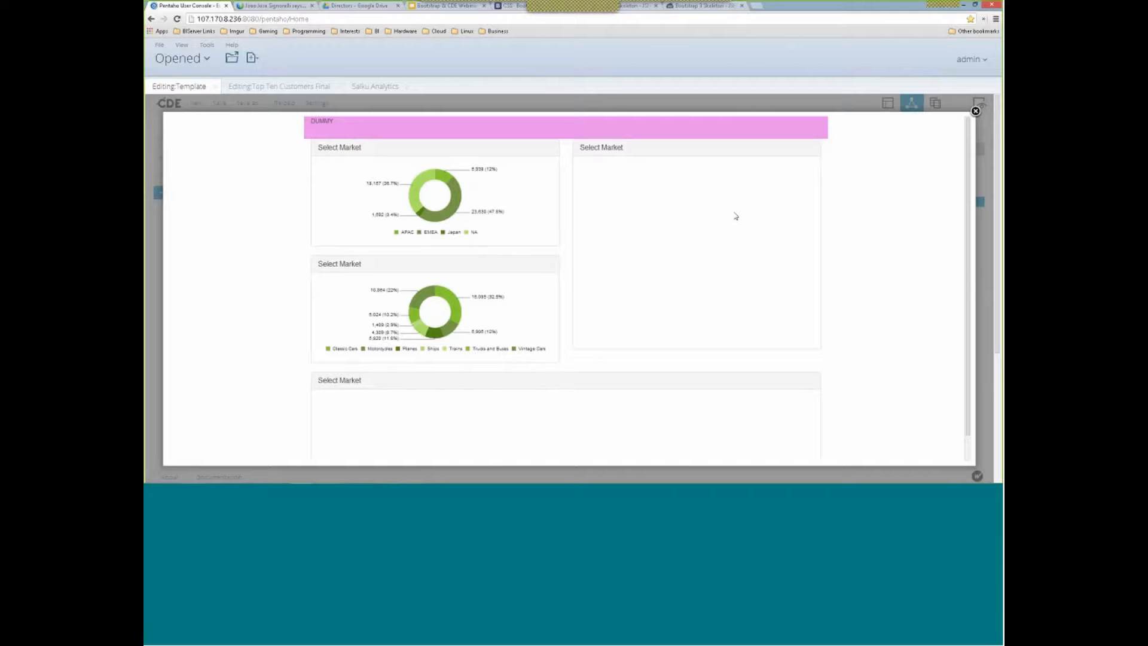
left_click_drag(1002, 54, 560, 2)
key("alt+Tab")
key("alt+Tab")
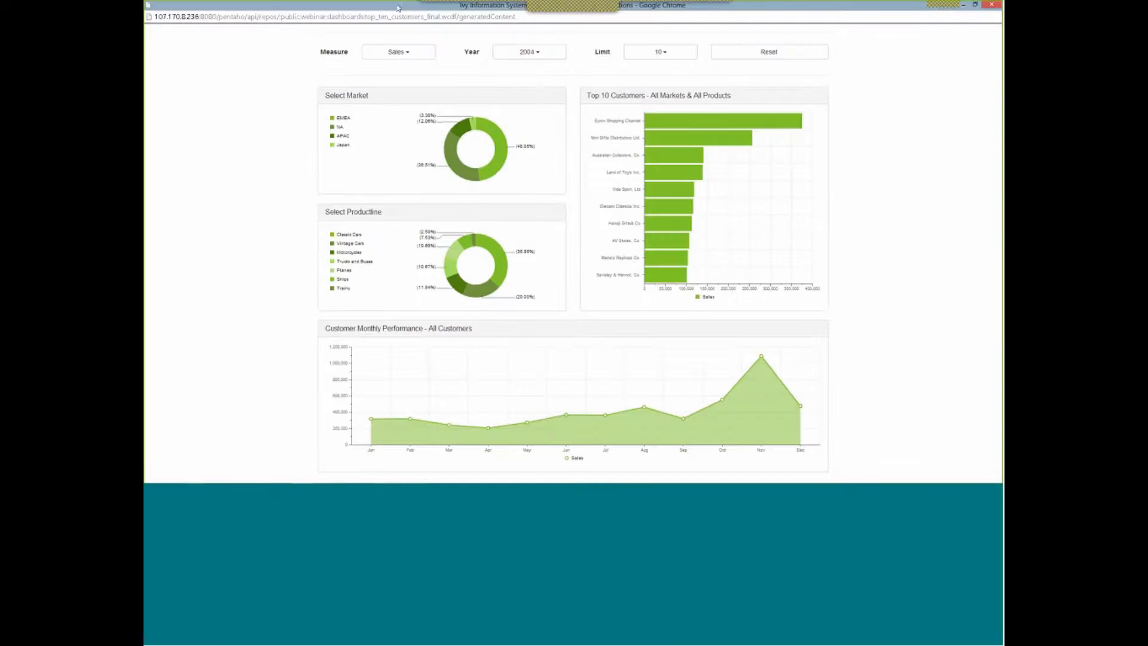
key("alt+Tab")
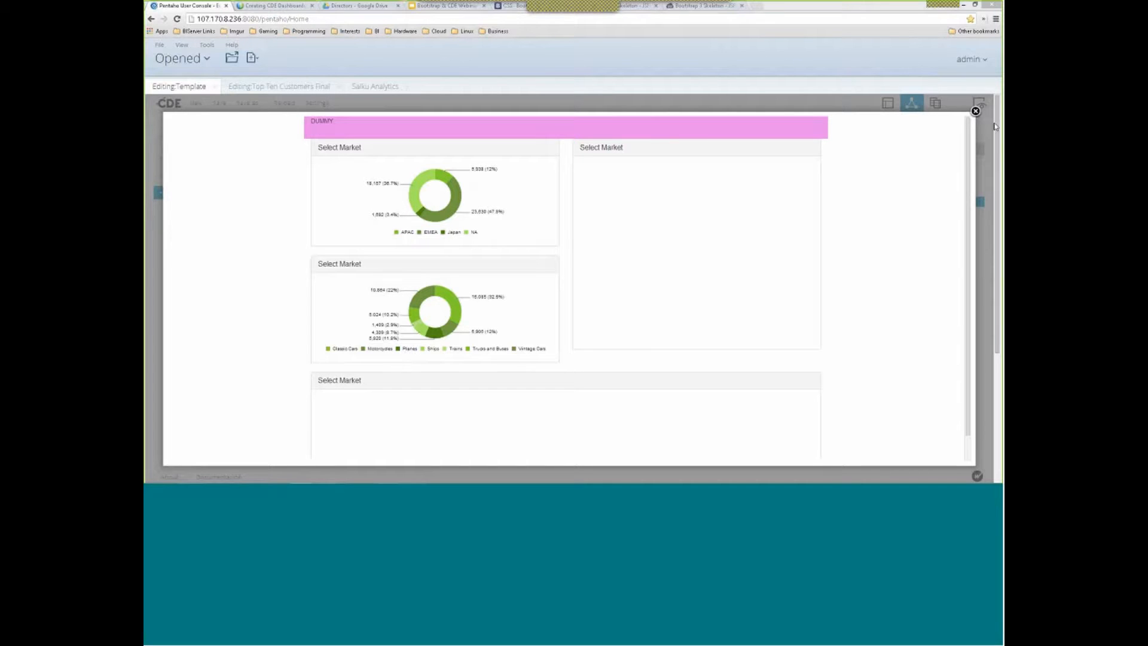
left_click(975, 111)
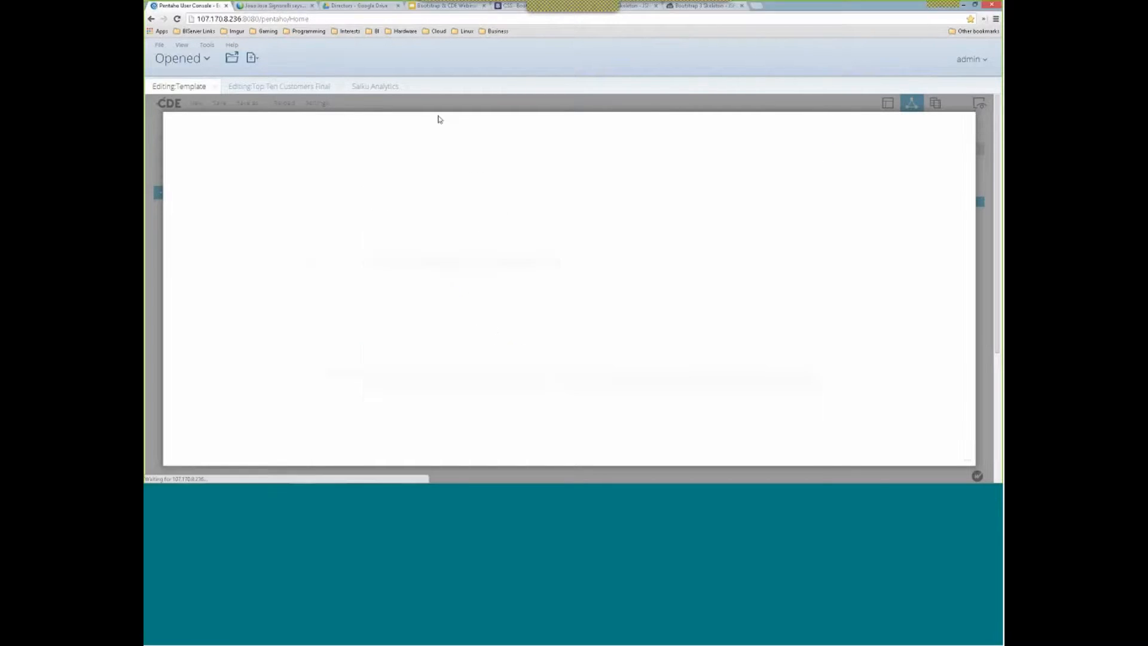
Examine the MDX of the SALES_BY_CUSTOMER datasource in the Top Ten Customers Final dashboard and close it without changes
left_click(307, 90)
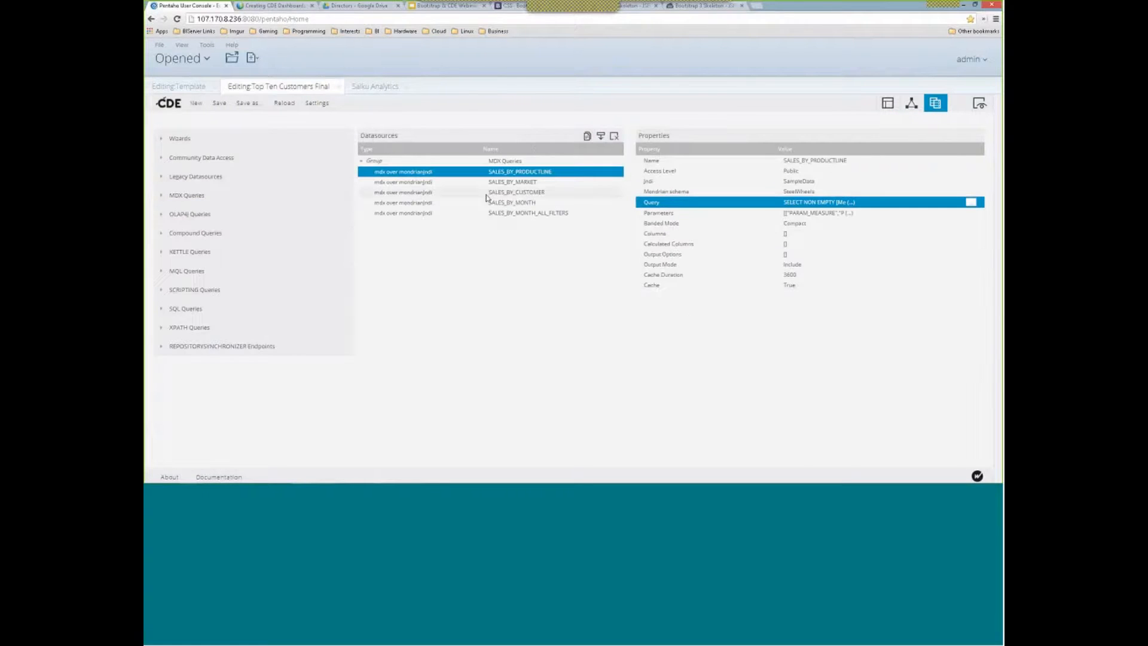
left_click(538, 189)
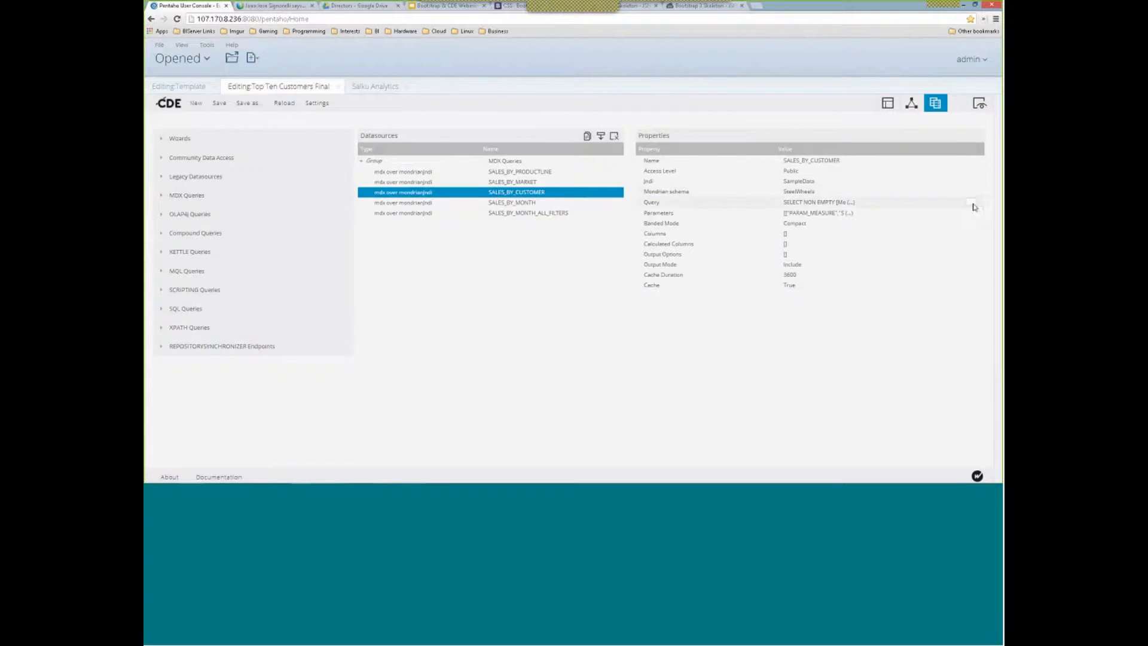
left_click(971, 203)
left_click_drag(713, 302, 651, 313)
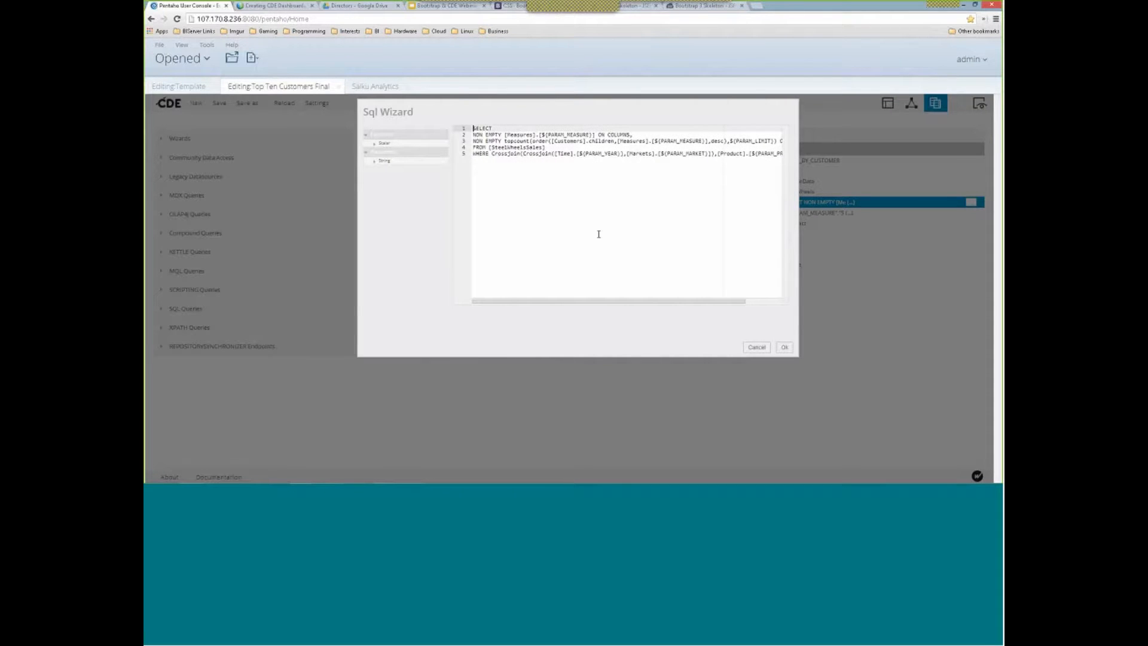
left_click(757, 346)
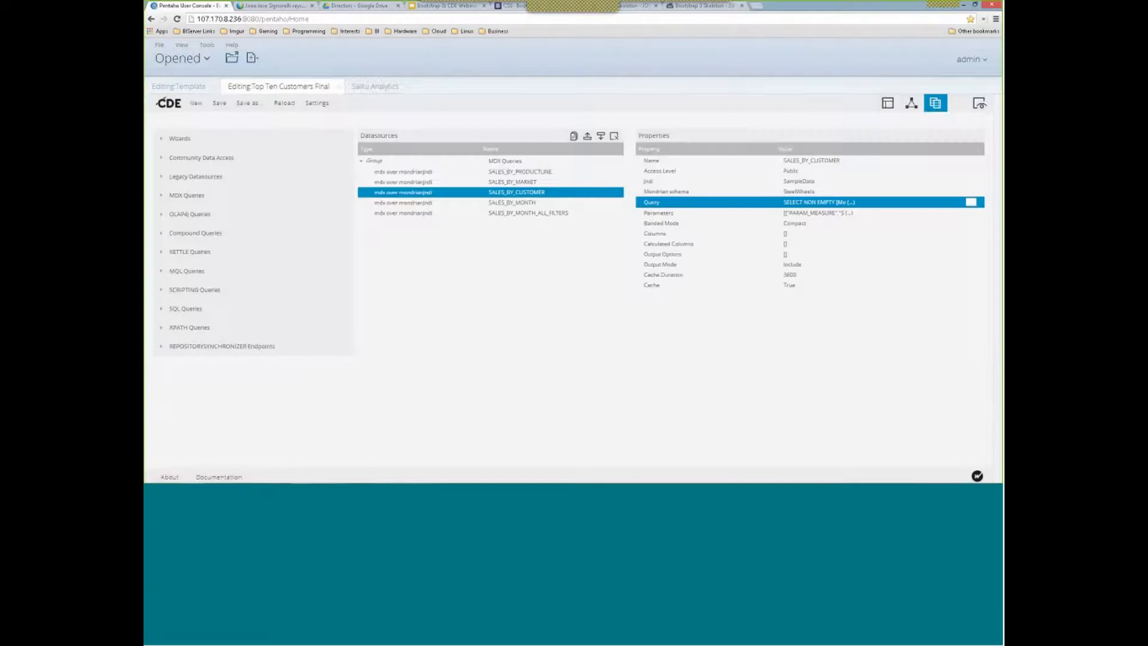
In Saiku Analytics, close the MDX display and replace Line on the rows with the Customers dimension's Customer level
left_click(367, 87)
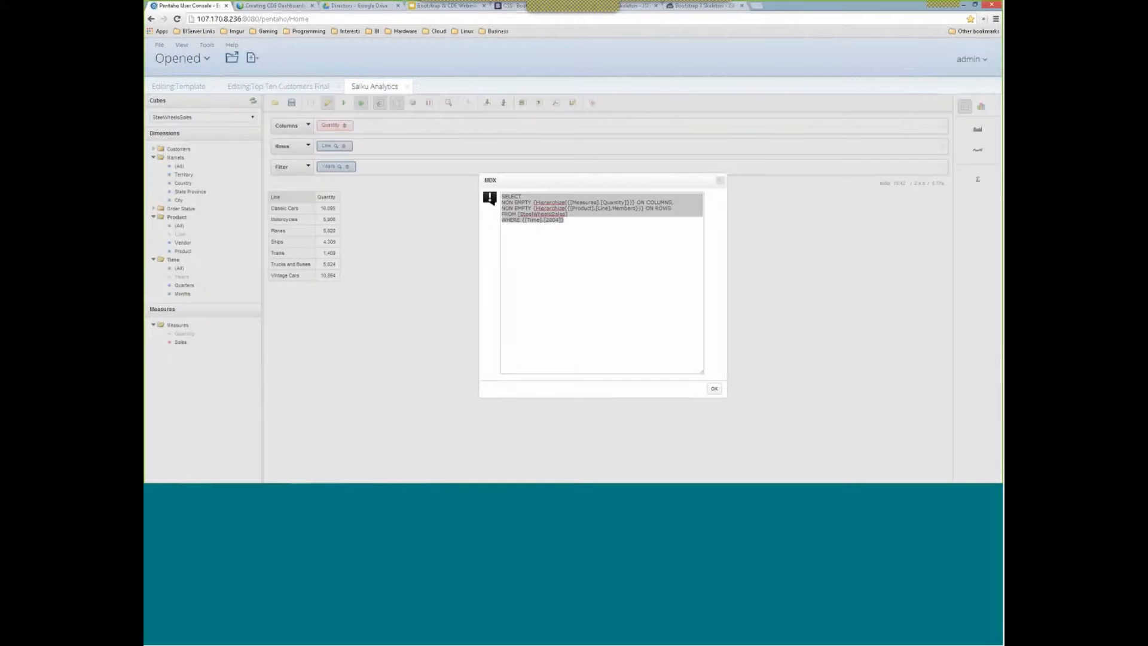
left_click(714, 388)
left_click_drag(326, 146, 206, 180)
left_click(160, 159)
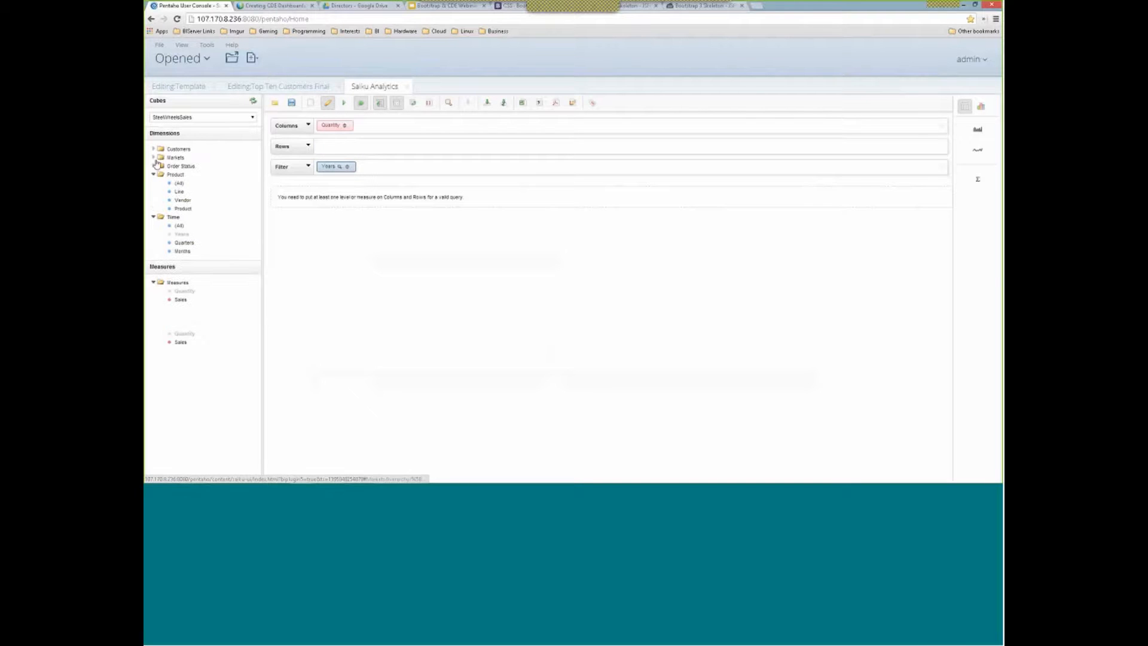
left_click(153, 173)
left_click(153, 148)
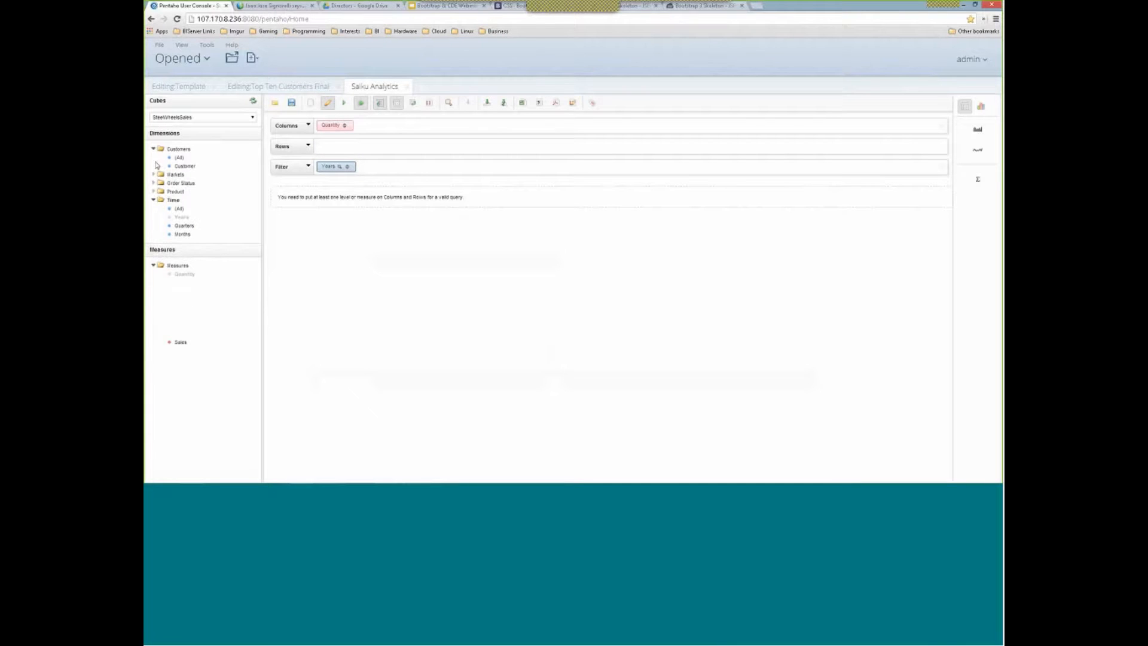
left_click(153, 201)
left_click_drag(185, 165, 341, 146)
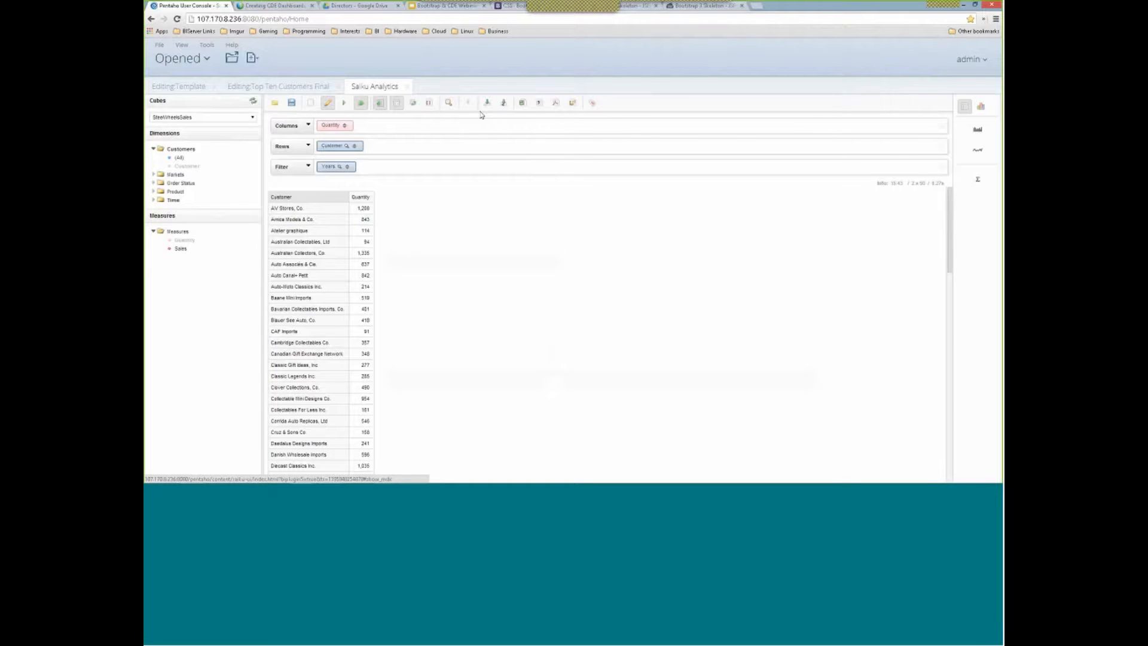
Copy the customer query's MDX and switch the query to MDX editing mode
left_click(430, 106)
key("ctrl+a")
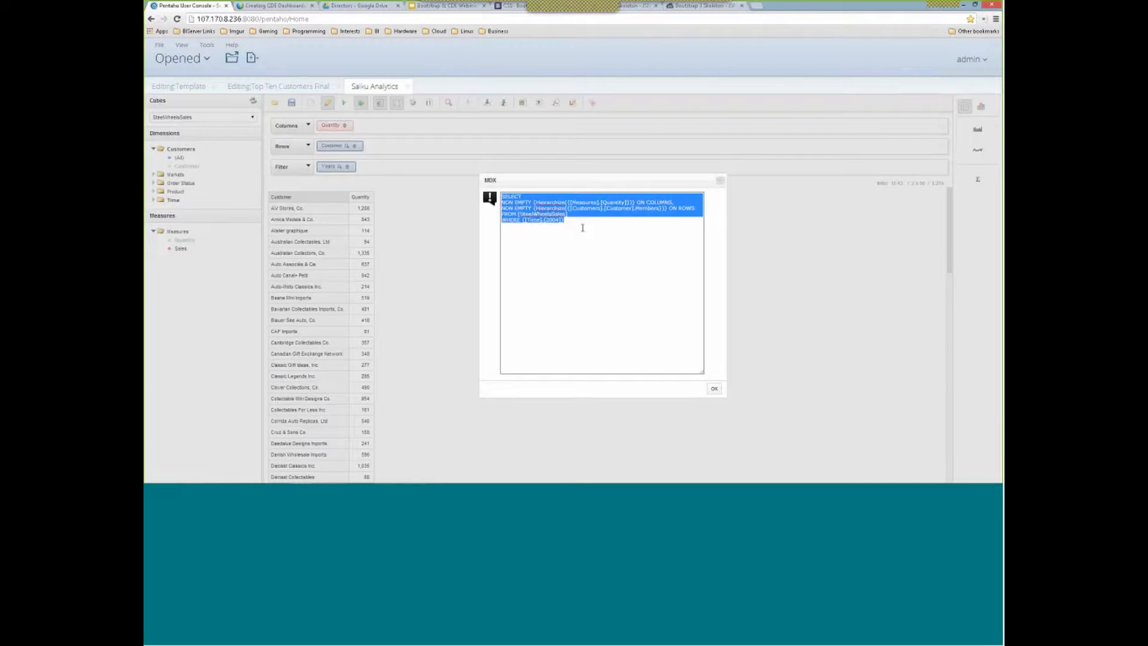
left_click(714, 388)
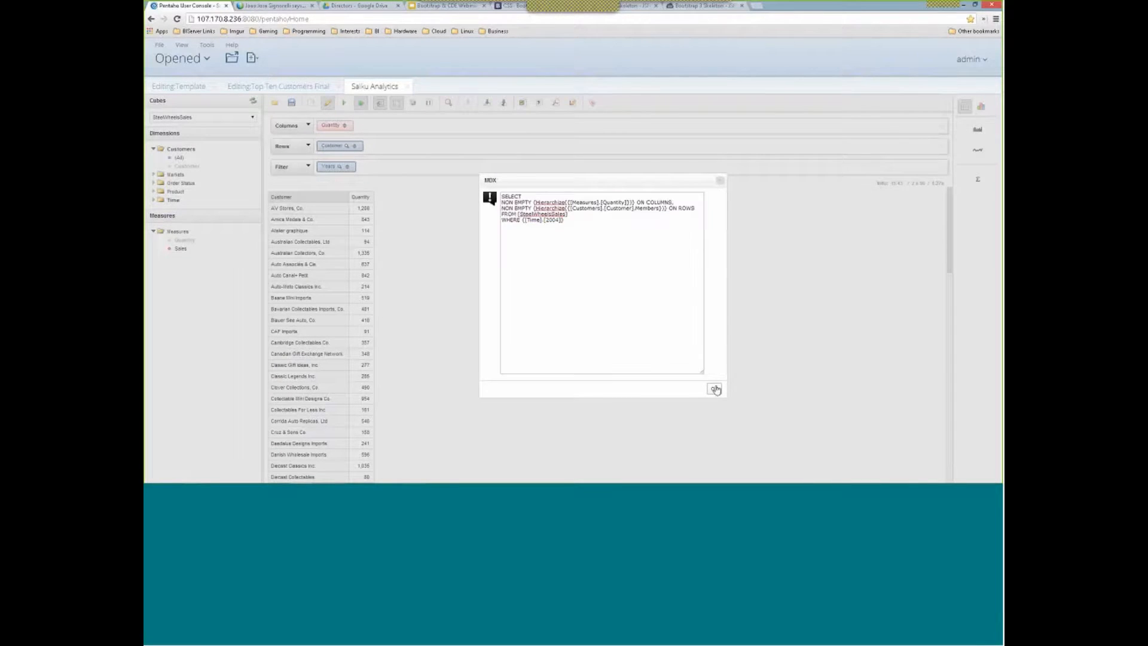
left_click(571, 104)
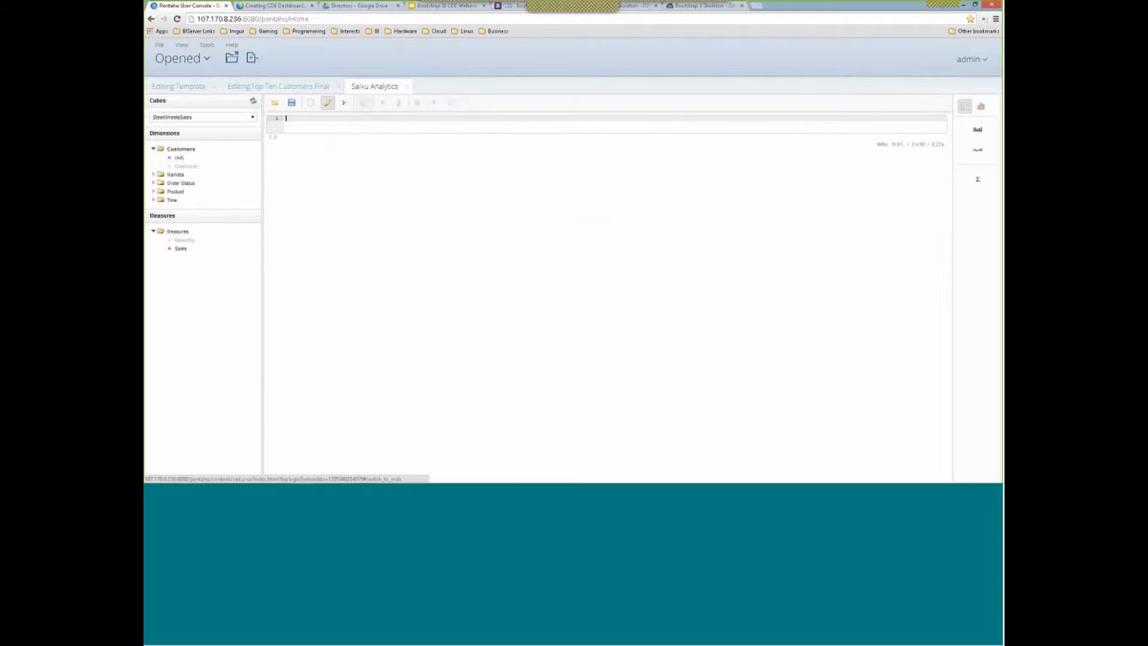
Replace Hierarchize on the rows axis with a TopCount of 10 customers and run the query
left_click_drag(352, 130, 312, 130)
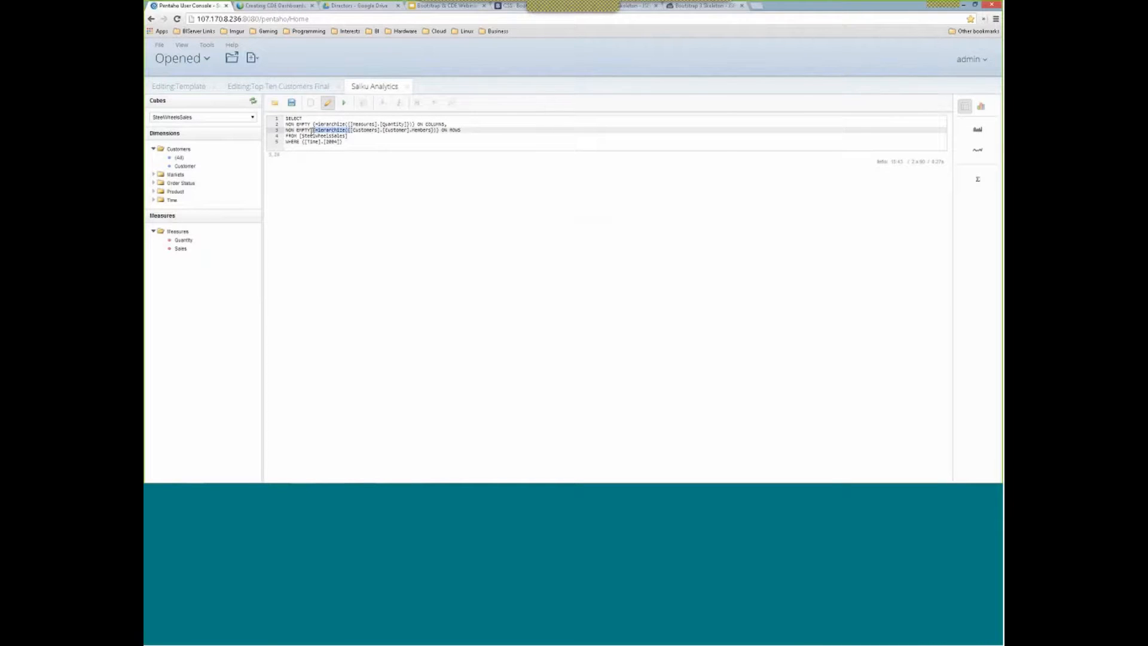
type("TopCount(")
left_click(427, 131)
type(",10)")
left_click(344, 104)
left_click(368, 135)
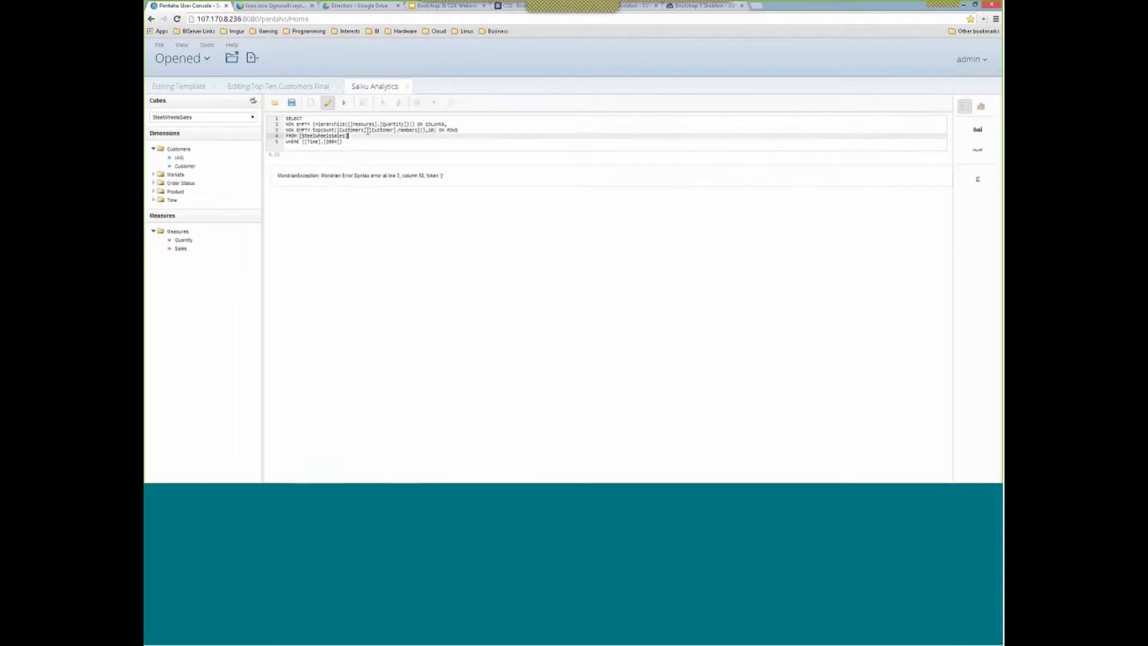
Change the TopCount set to [Customers].Children and run the query again
left_click(339, 131)
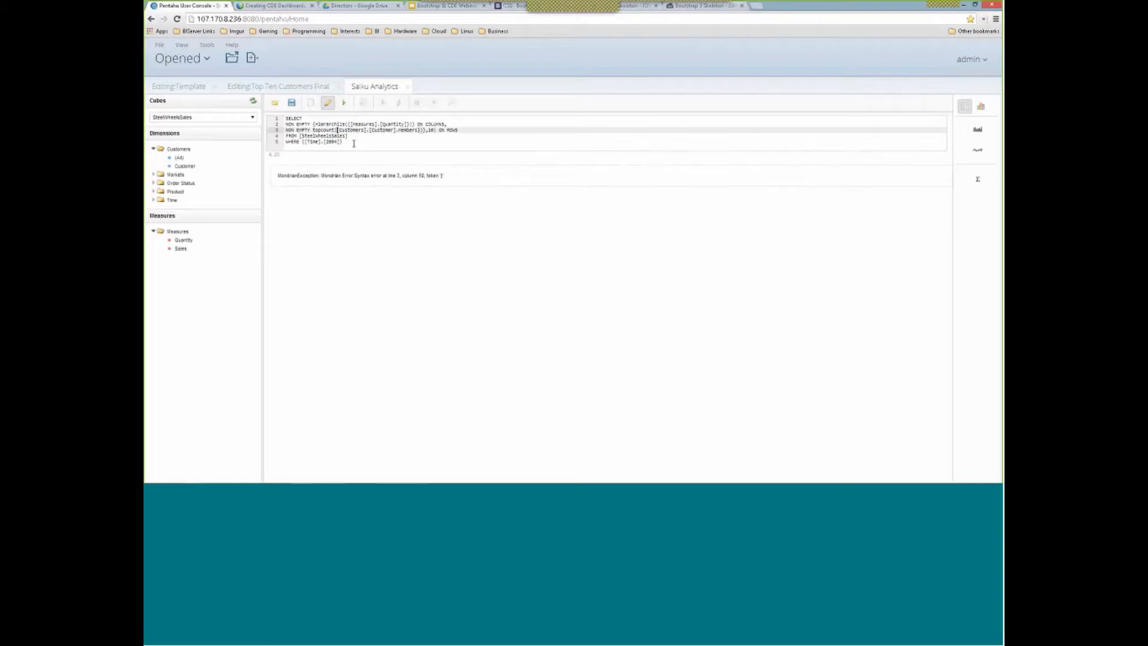
left_click(418, 130)
double_click(406, 130)
type("Children")
left_click_drag(397, 130, 370, 130)
key("BackSpace")
key("BackSpace")
key("Down")
key("Down")
left_click(344, 105)
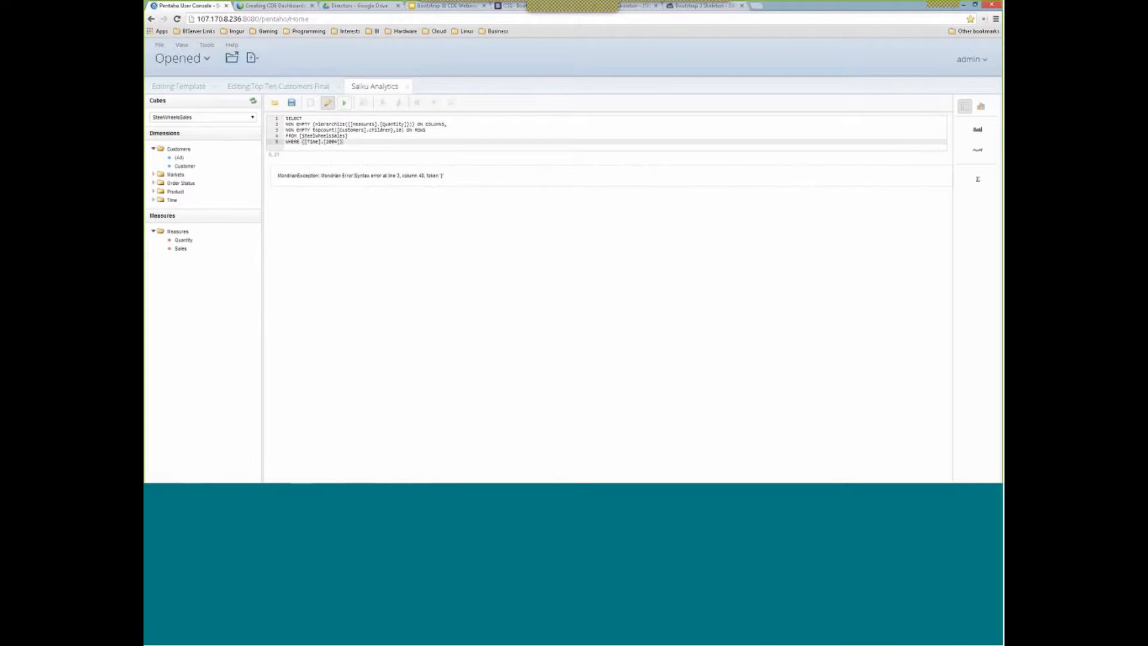
Remove the stray closing brace after Children in the TopCount expression and rerun the query
left_click(394, 130)
key("BackSpace")
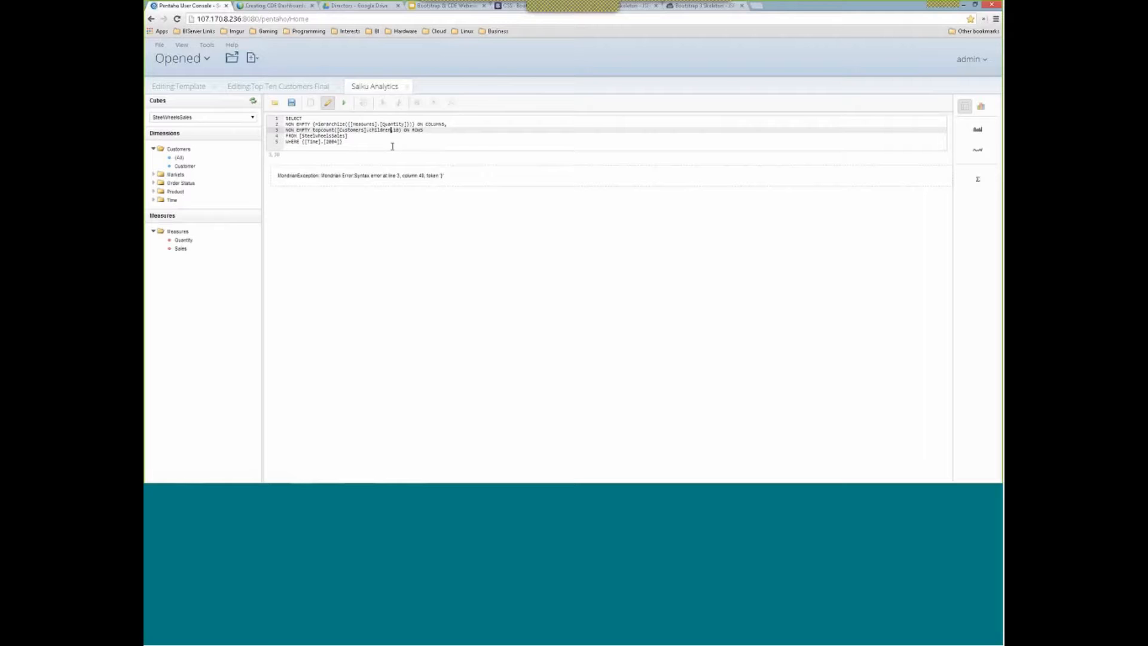
type(",")
left_click(343, 105)
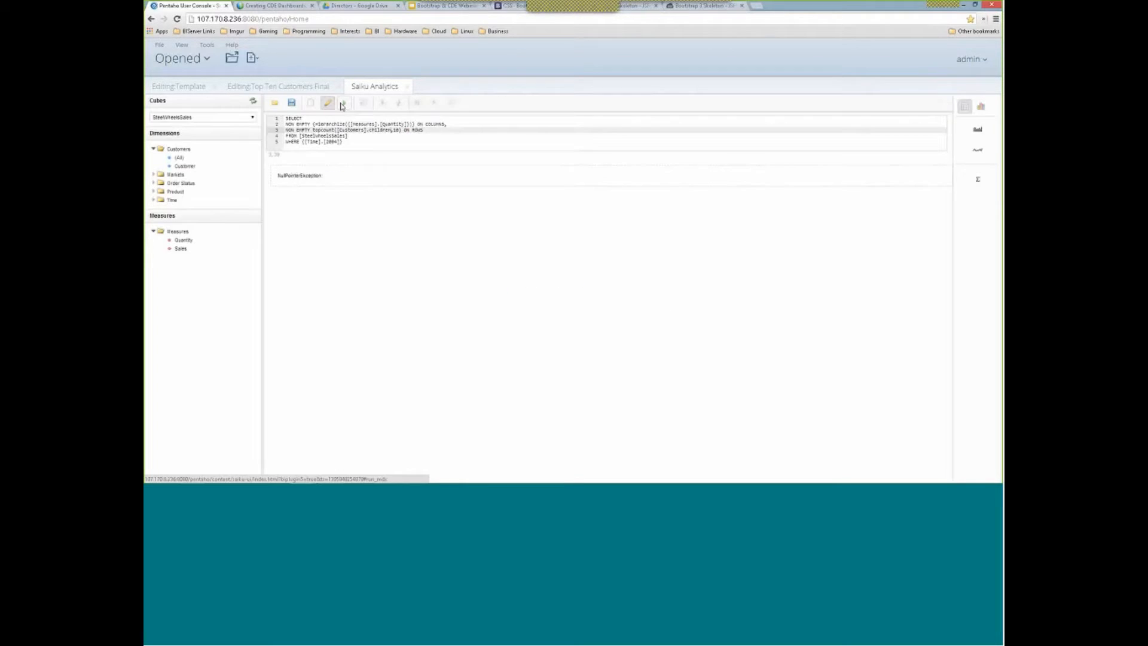
Close the current Saiku Analytics query and start a new one on the SteelWheelsSales cube
left_click(394, 135)
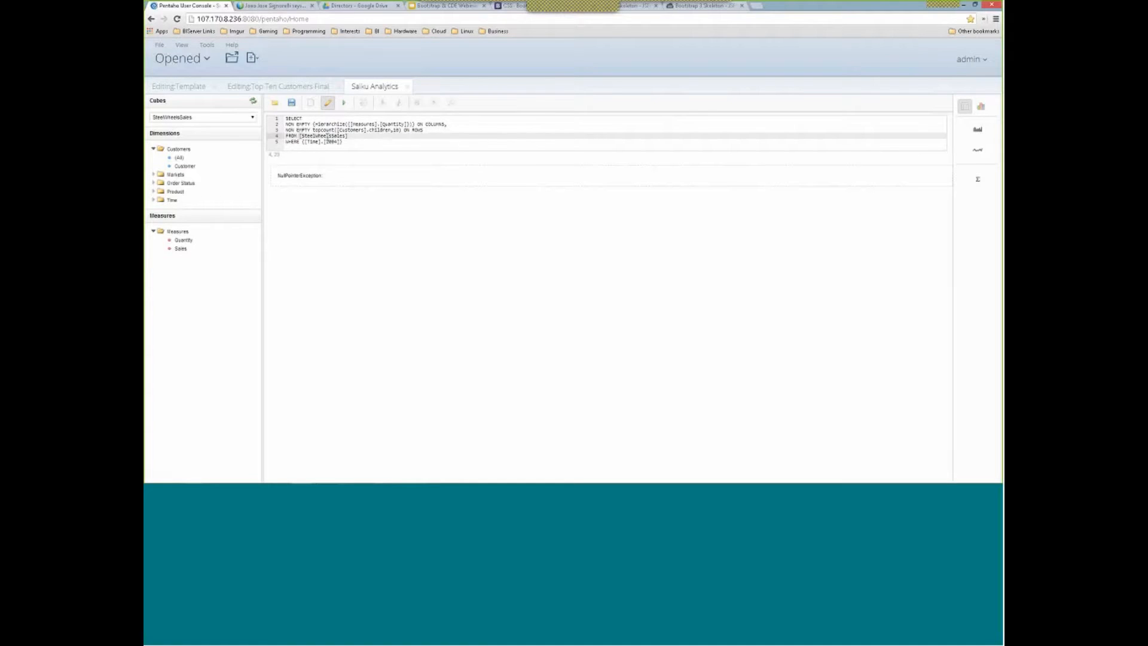
key("Down")
left_click(403, 86)
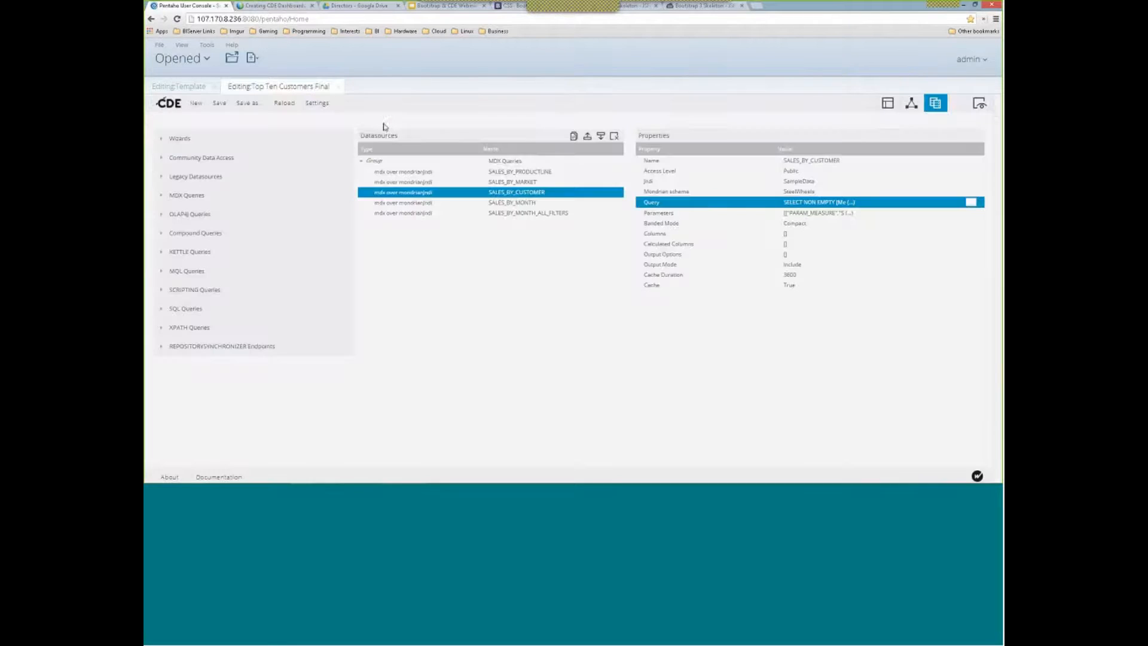
left_click(158, 45)
mouse_move(168, 58)
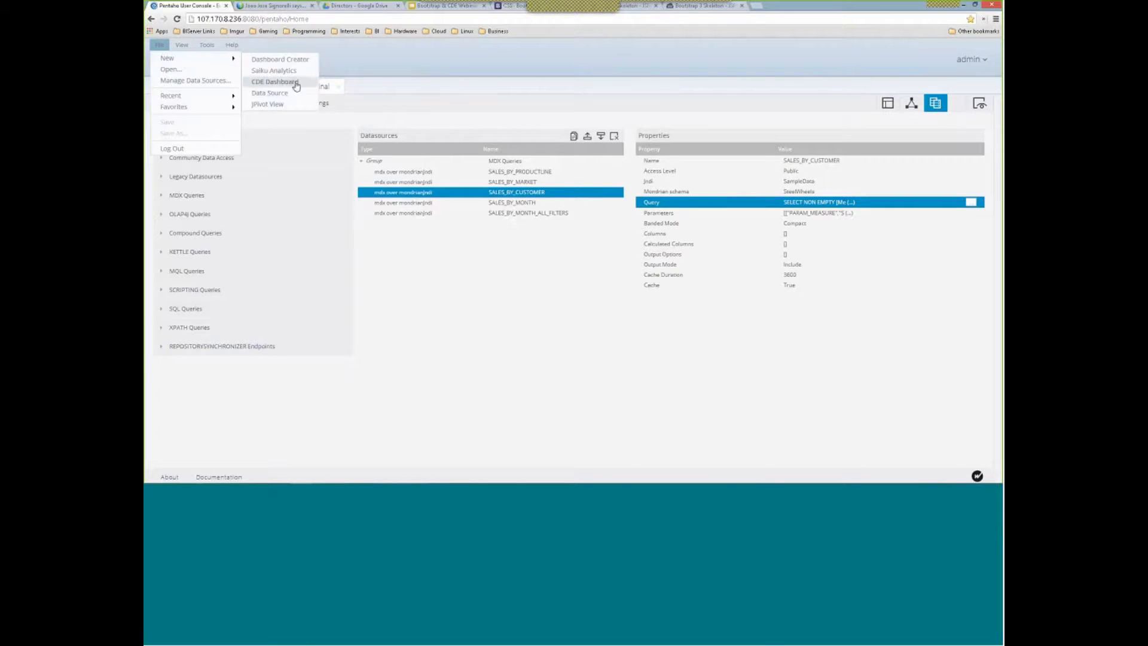
left_click(287, 72)
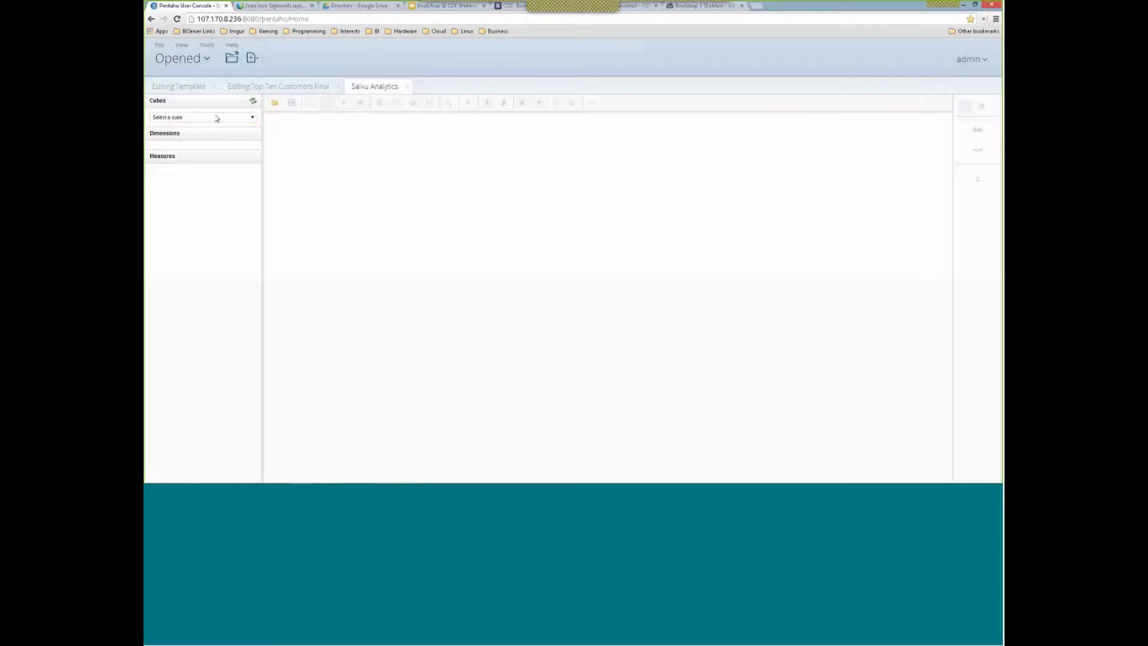
left_click(216, 118)
left_click(194, 332)
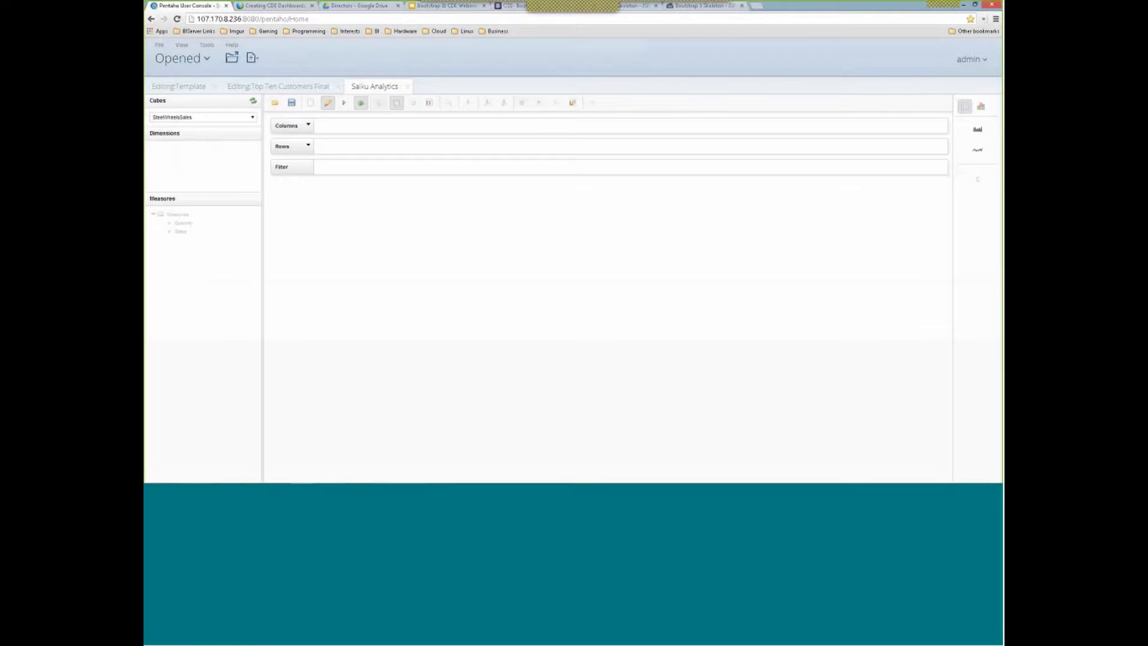
Build a query with Customer on rows and Quantity on columns, and copy its generated MDX
left_click(173, 149)
left_click_drag(175, 165, 335, 149)
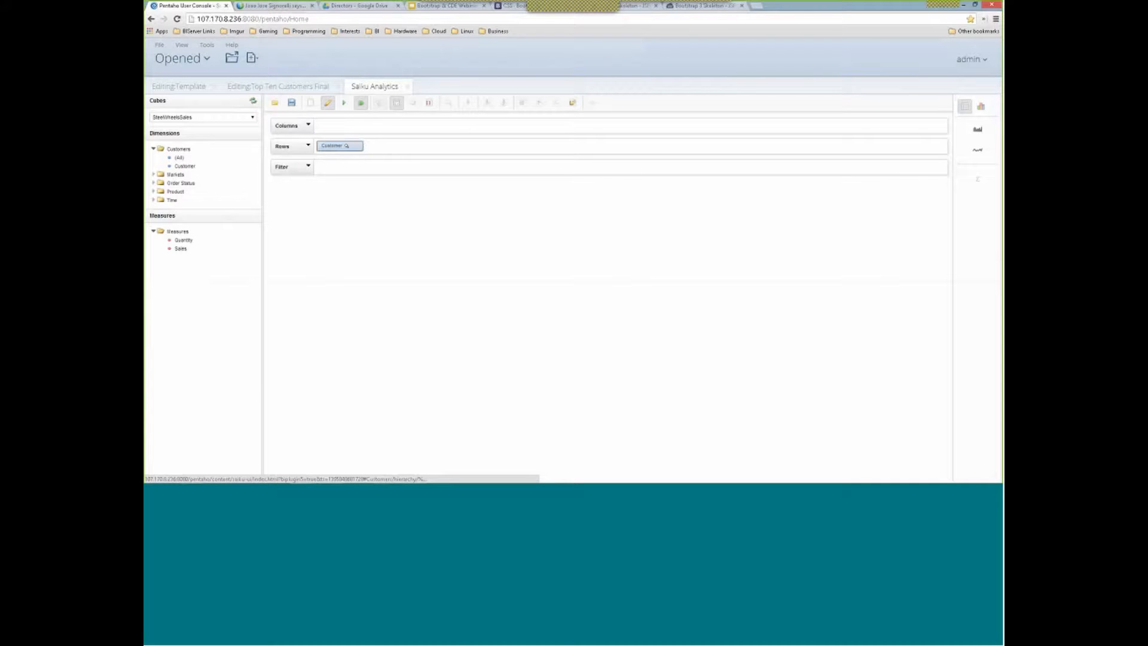
double_click(194, 240)
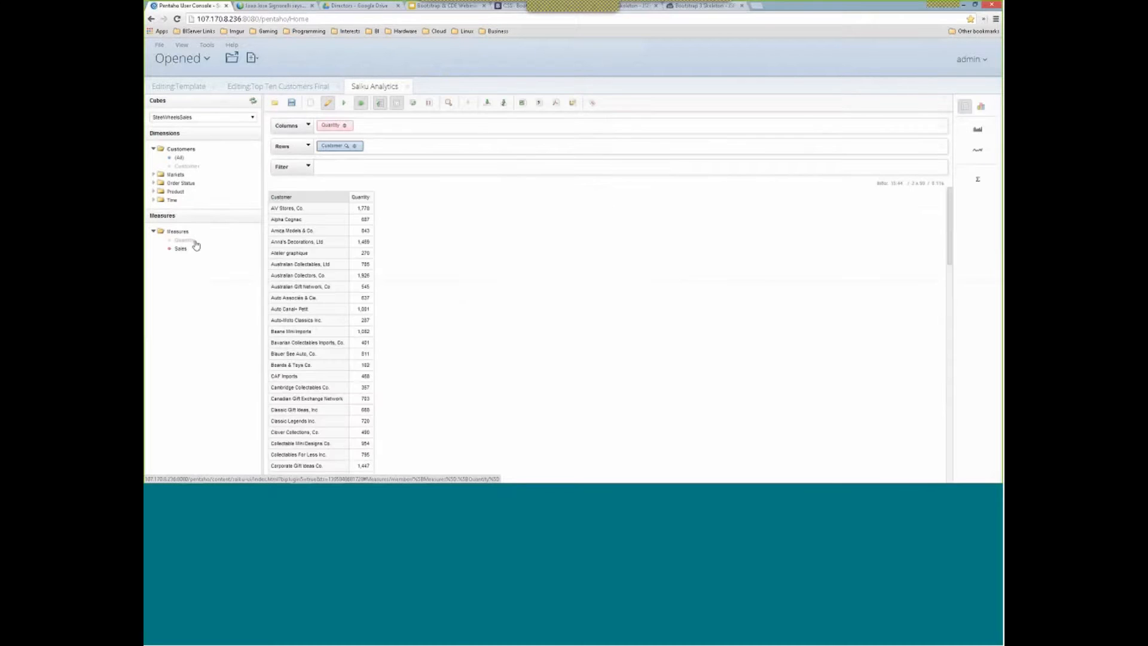
left_click(429, 103)
key("ctrl+a")
key("ctrl+c")
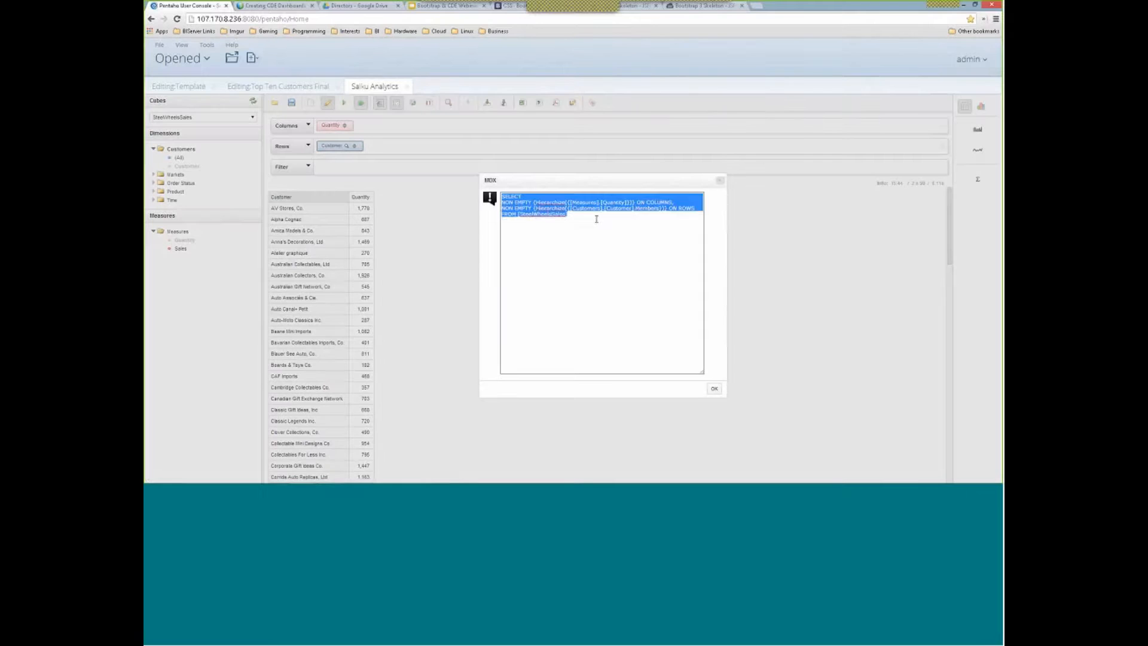
In the Template dashboard, duplicate datasource Q2 as Q3 and replace its query with the copied customer quantity MDX
left_click(179, 86)
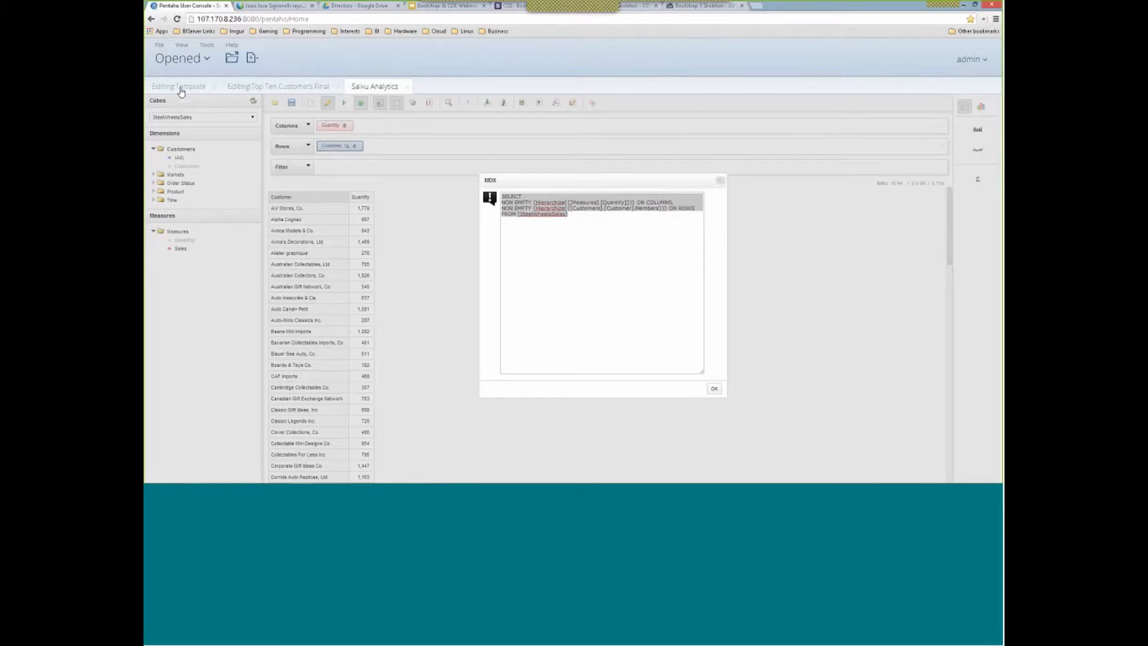
left_click(935, 103)
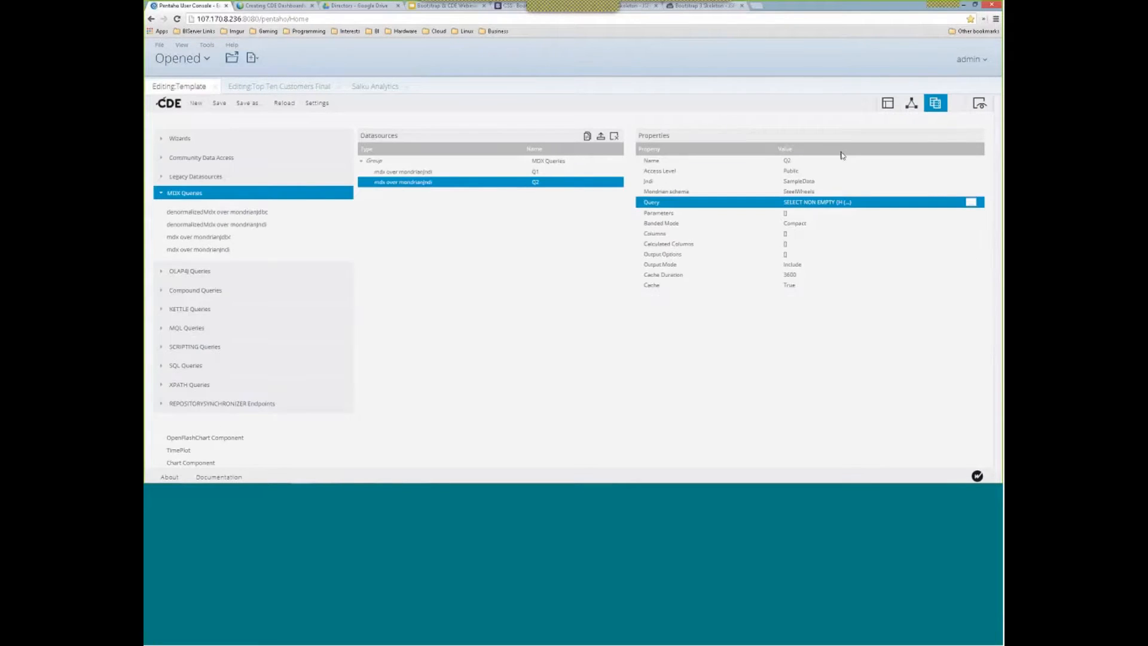
left_click(588, 136)
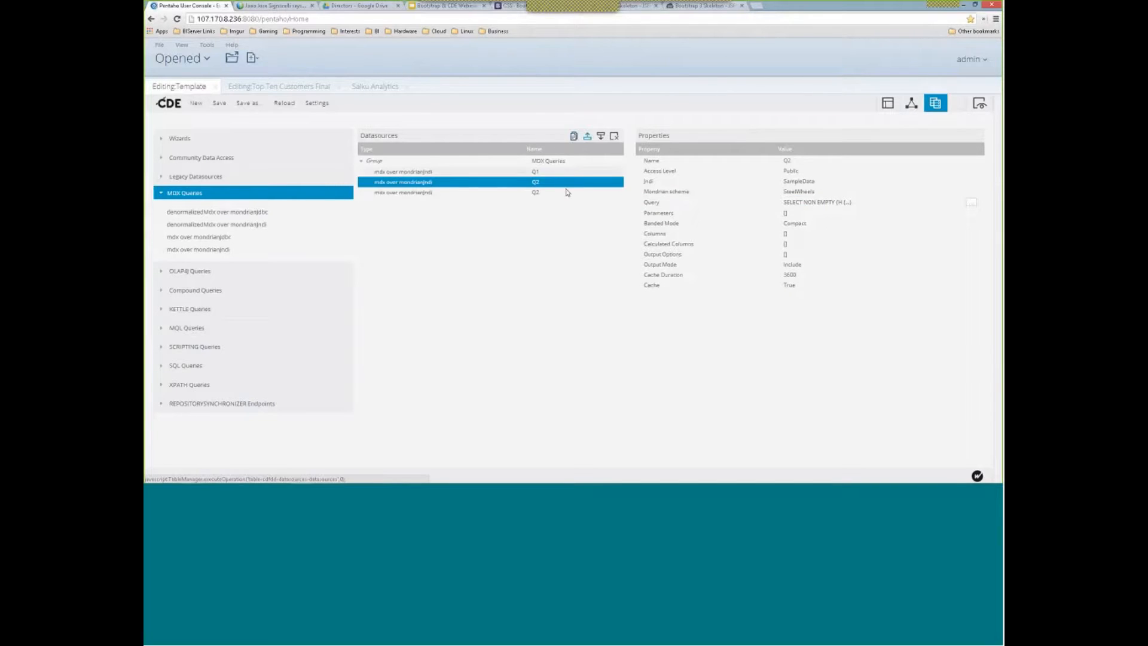
left_click(830, 159)
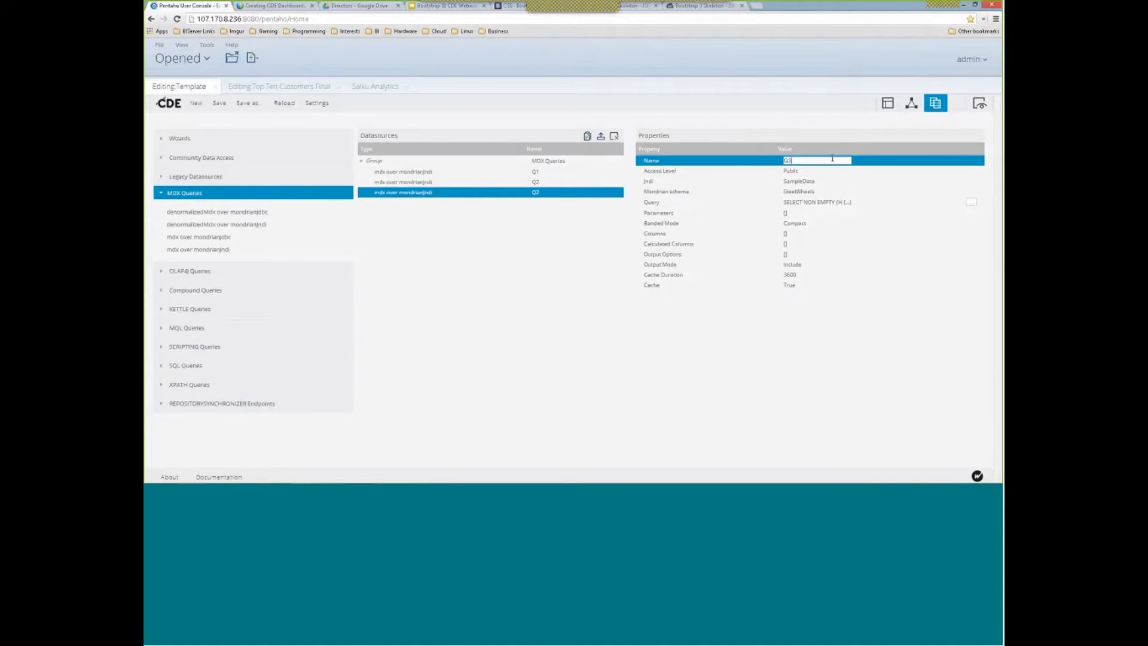
left_click(971, 202)
key("ctrl+a")
key("ctrl+v")
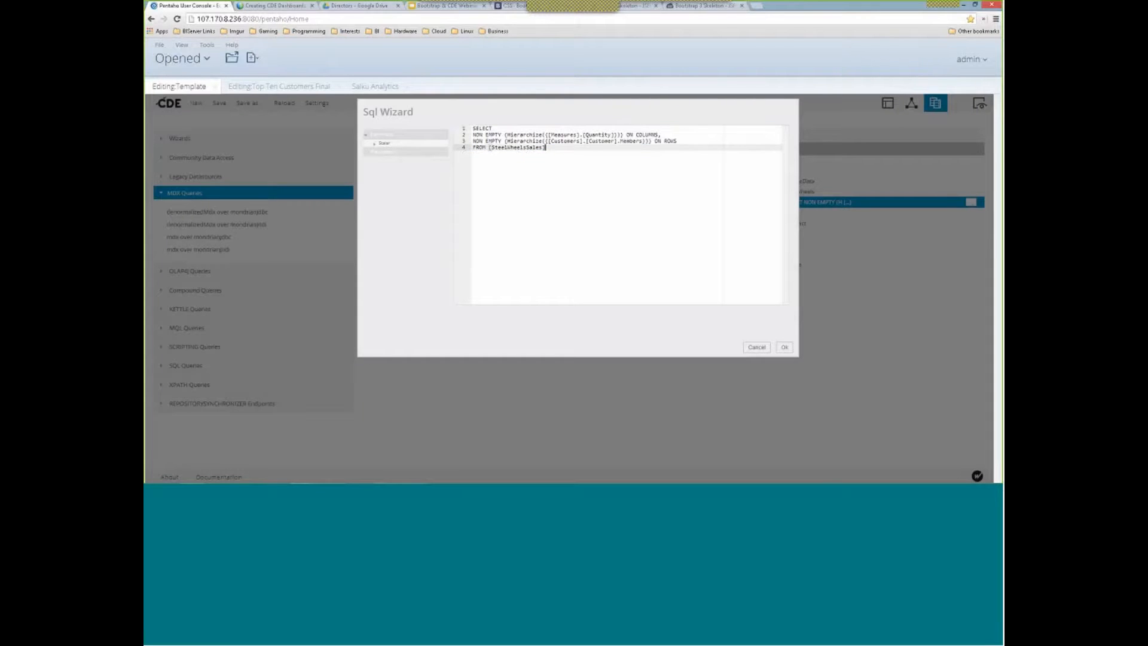
left_click(784, 347)
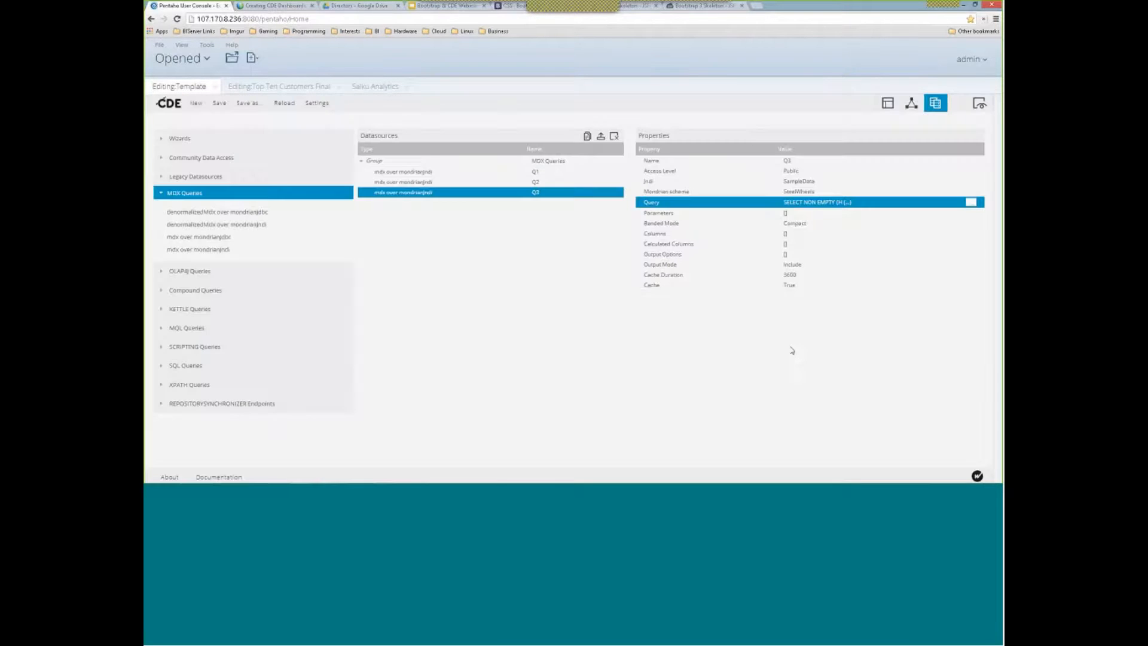
Add a CCC Bar Chart component named BAR1 and assign datasource Q3 to it
left_click(911, 102)
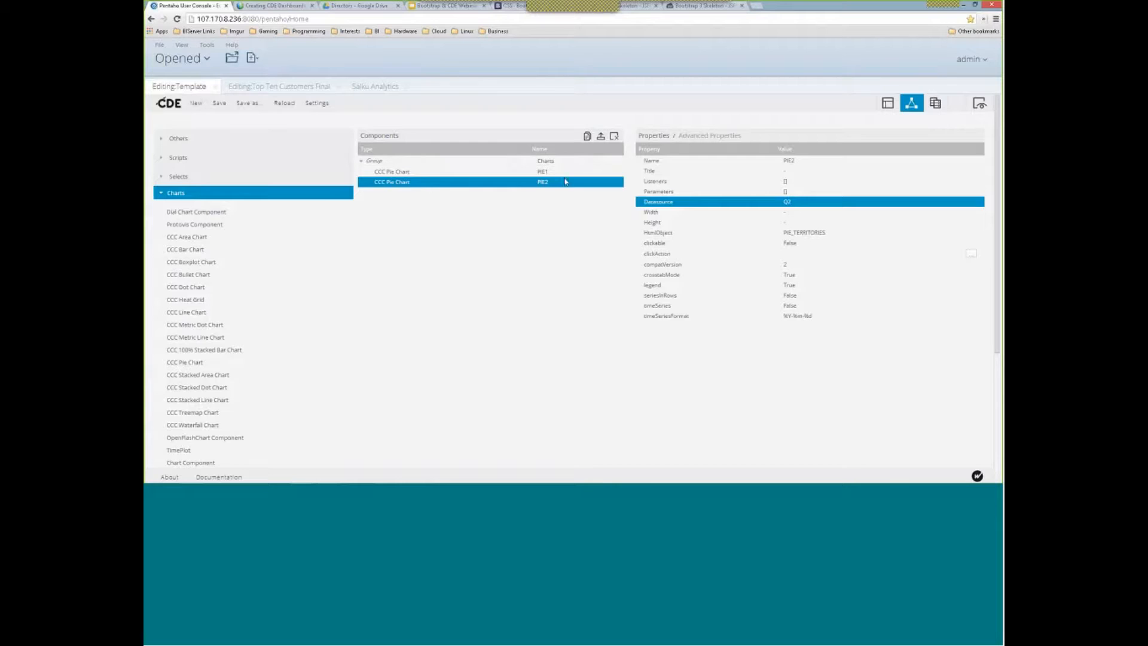
left_click(196, 252)
left_click(839, 160)
type("BAR1")
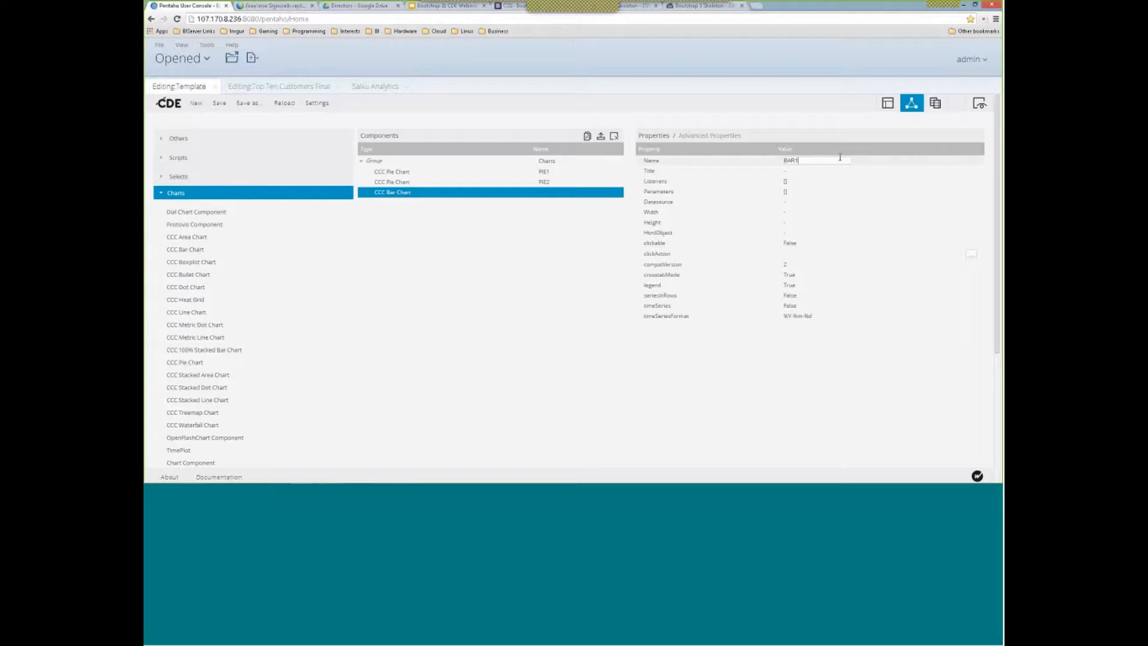
key("Return")
left_click(803, 203)
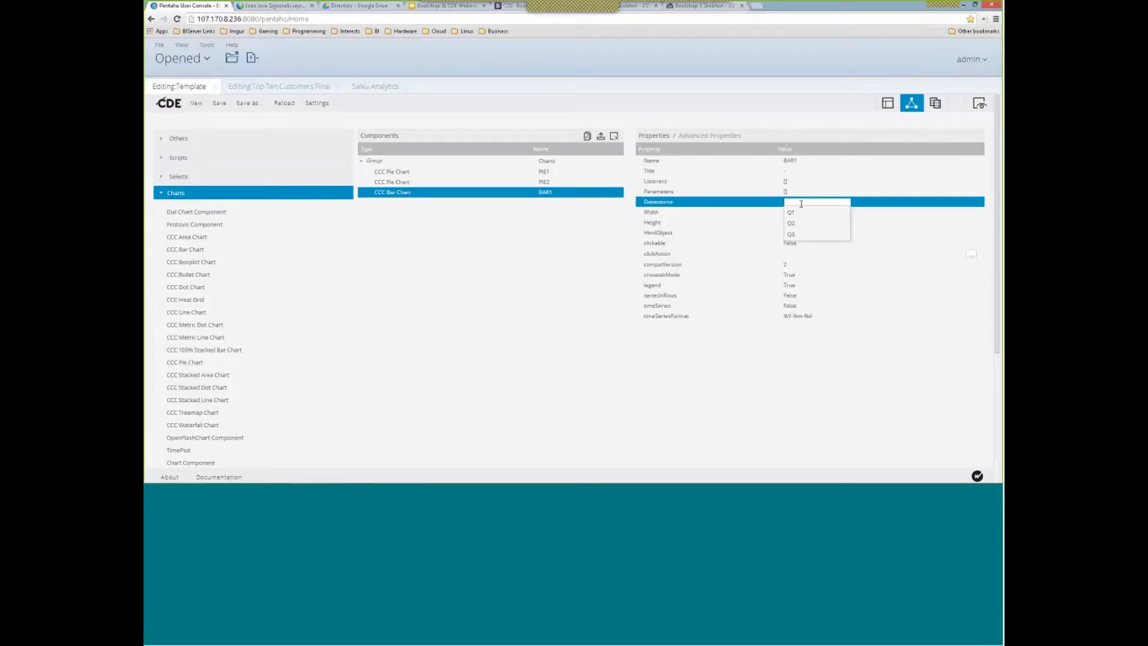
left_click(803, 236)
In the second column's Html element of the layout, change the panel body id to BAR_CUSTOMERS and copy that id
left_click(888, 103)
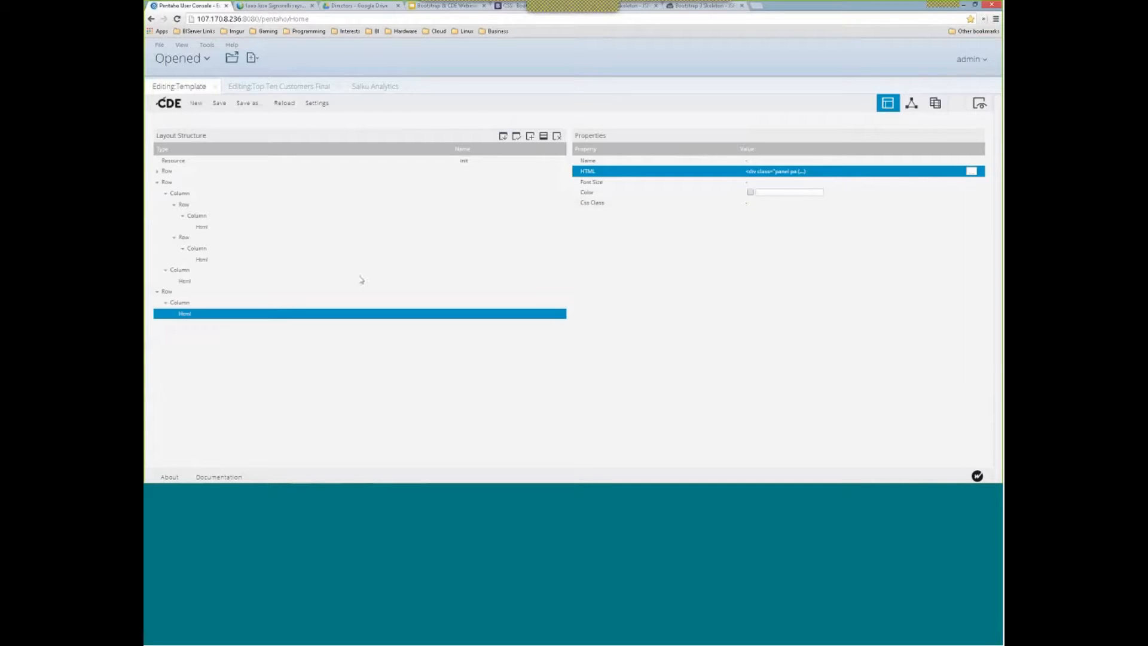
left_click(264, 281)
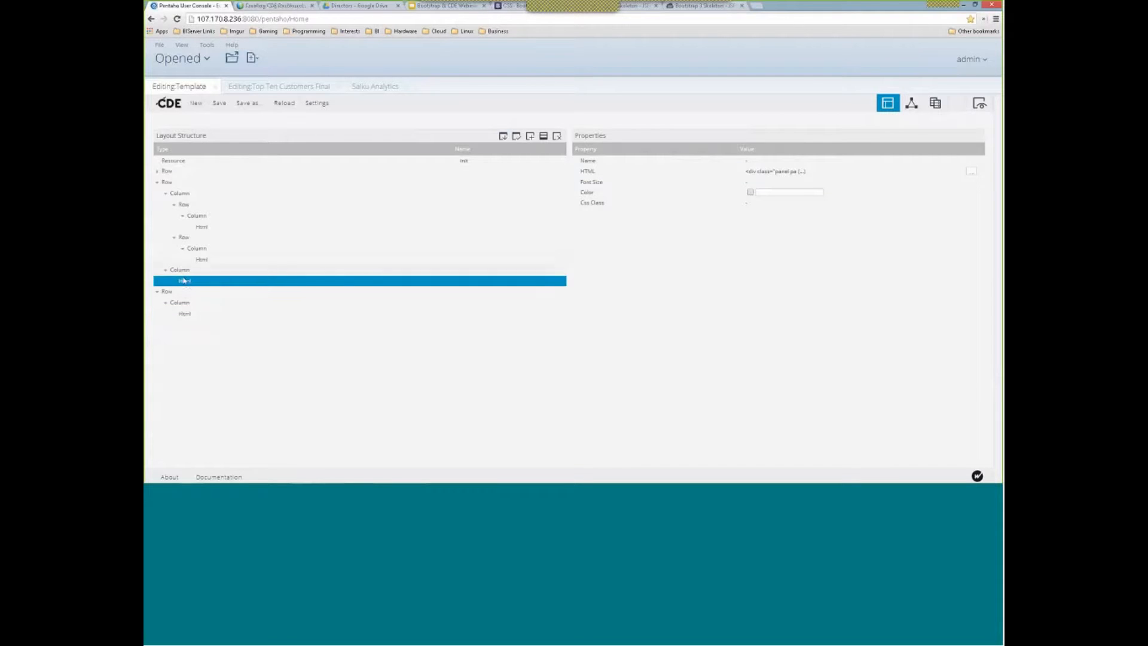
left_click(969, 172)
left_click(451, 206)
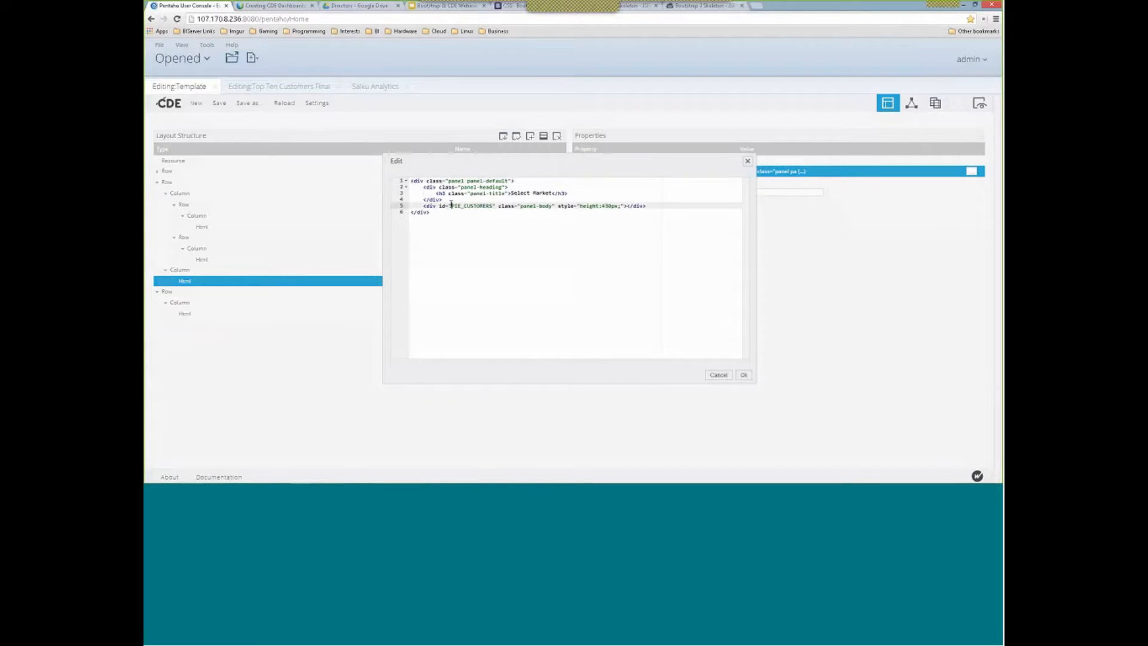
left_click_drag(451, 205, 462, 211)
type("BAR")
double_click(470, 205)
key("ctrl+c")
left_click(744, 375)
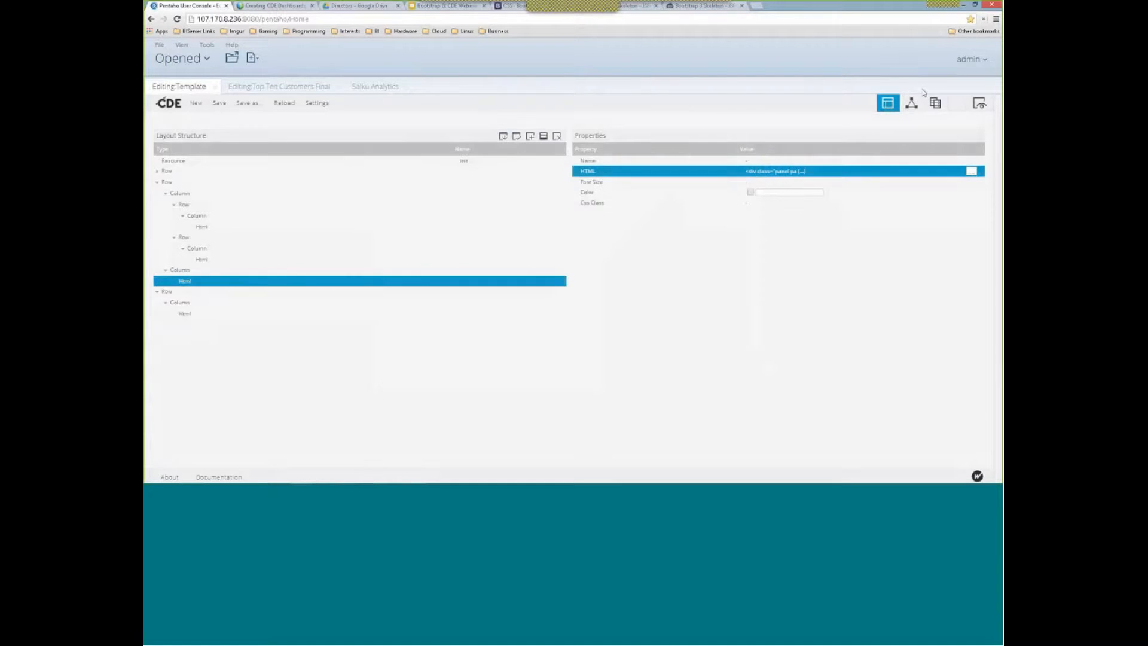
Set the BAR1 chart's HtmlObject to BAR_CUSTOMERS
left_click(912, 103)
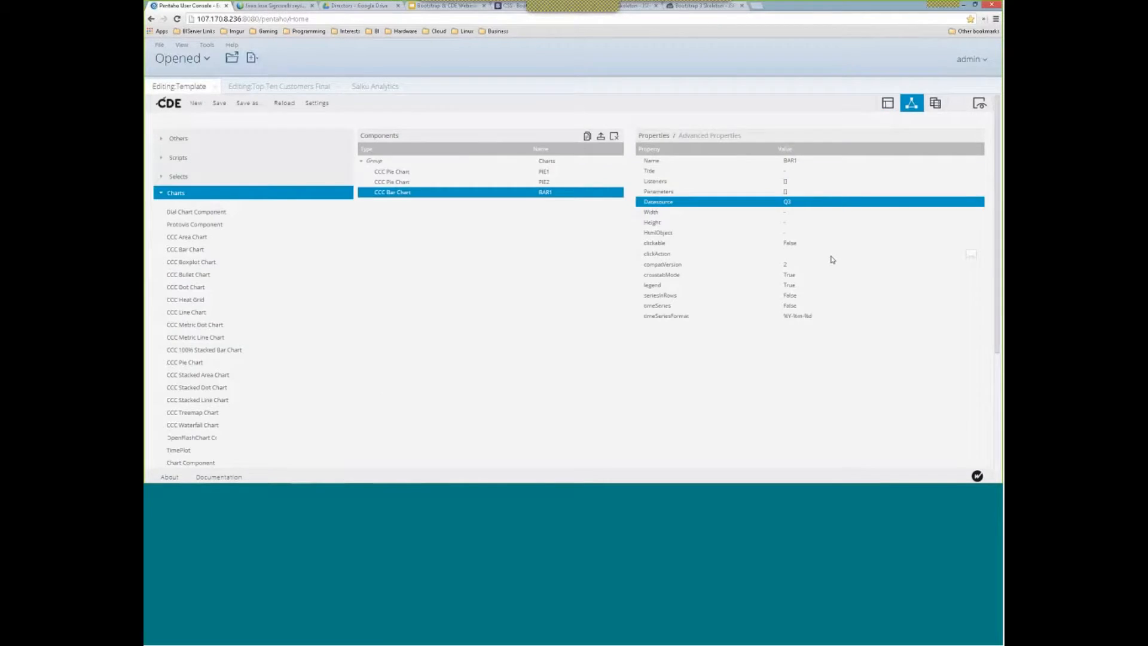
left_click(804, 232)
key("ctrl+v")
key("Return")
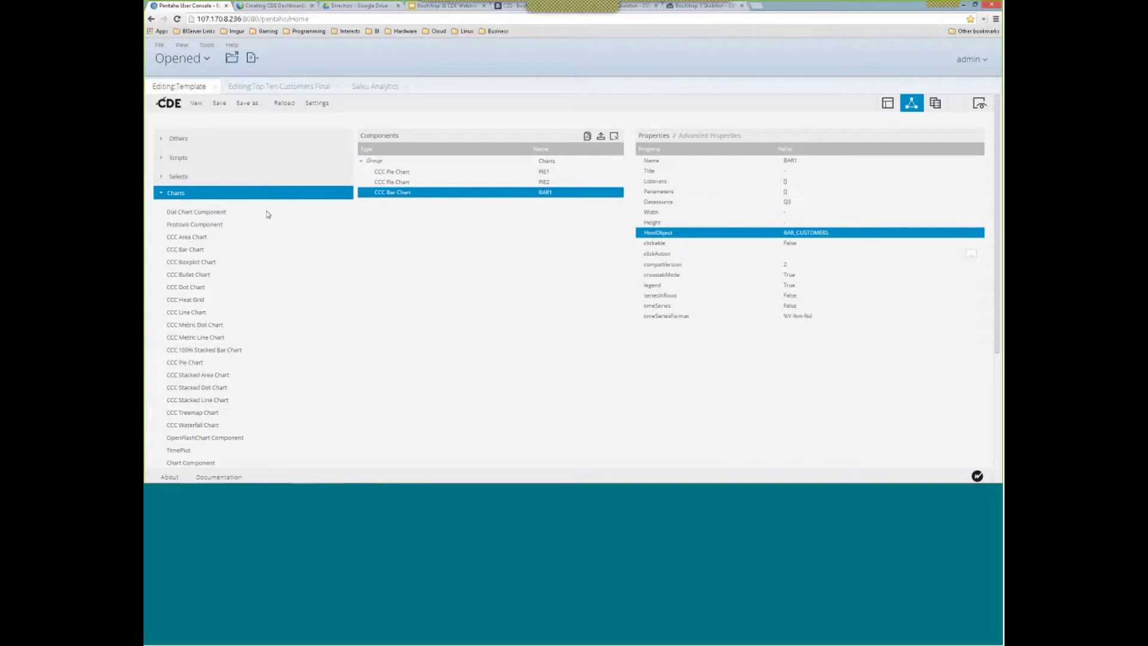
Save the dashboard and preview it with the new customer bar chart
left_click(219, 105)
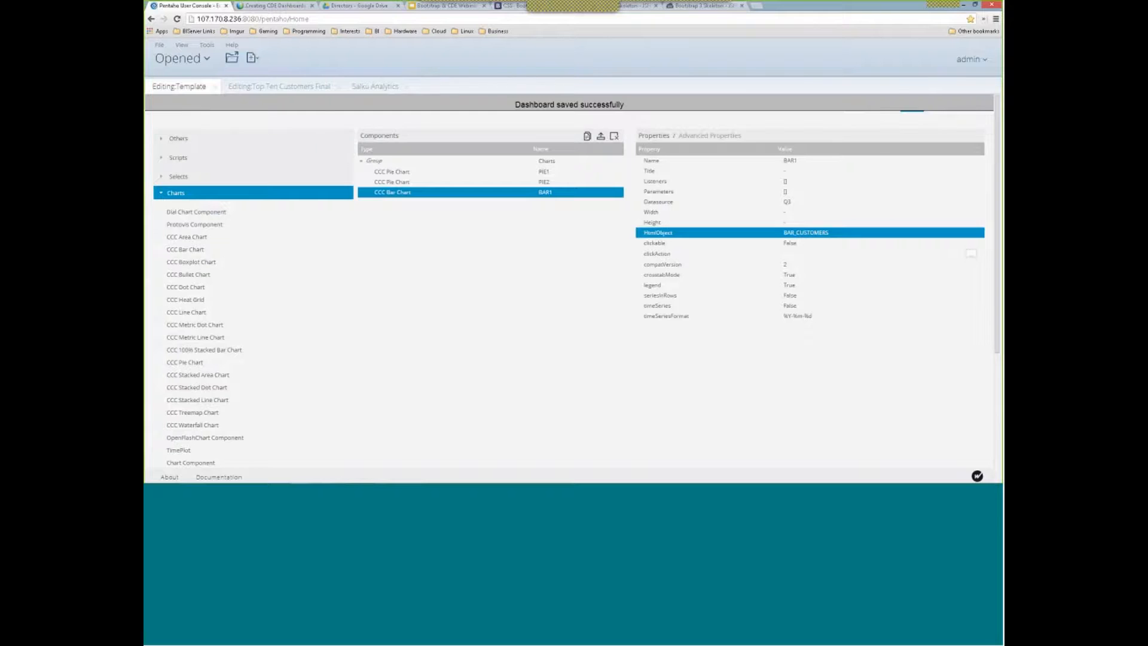
left_click(979, 105)
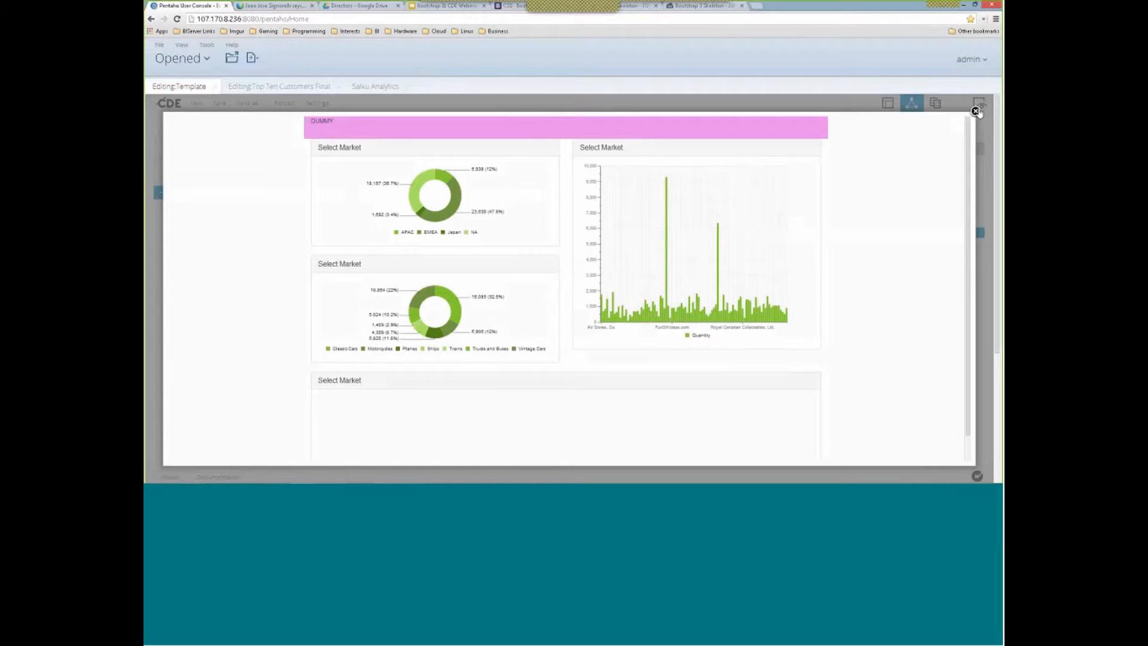
left_click(976, 112)
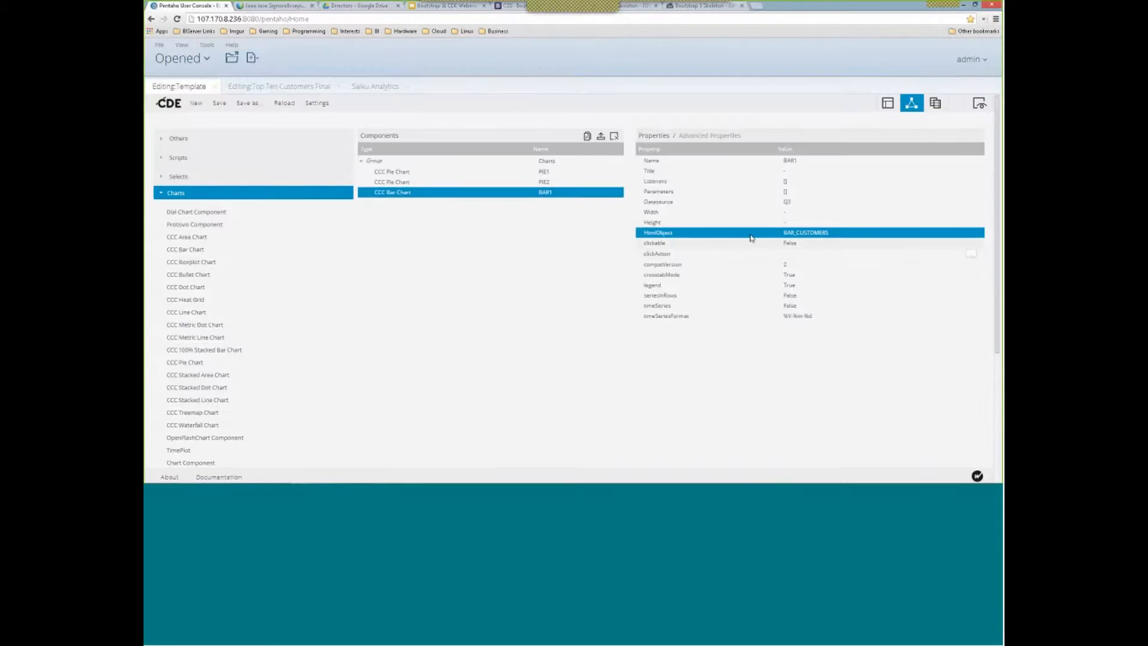
Find the orientation setting in BAR1's advanced properties and set it to Vertical
left_click(695, 136)
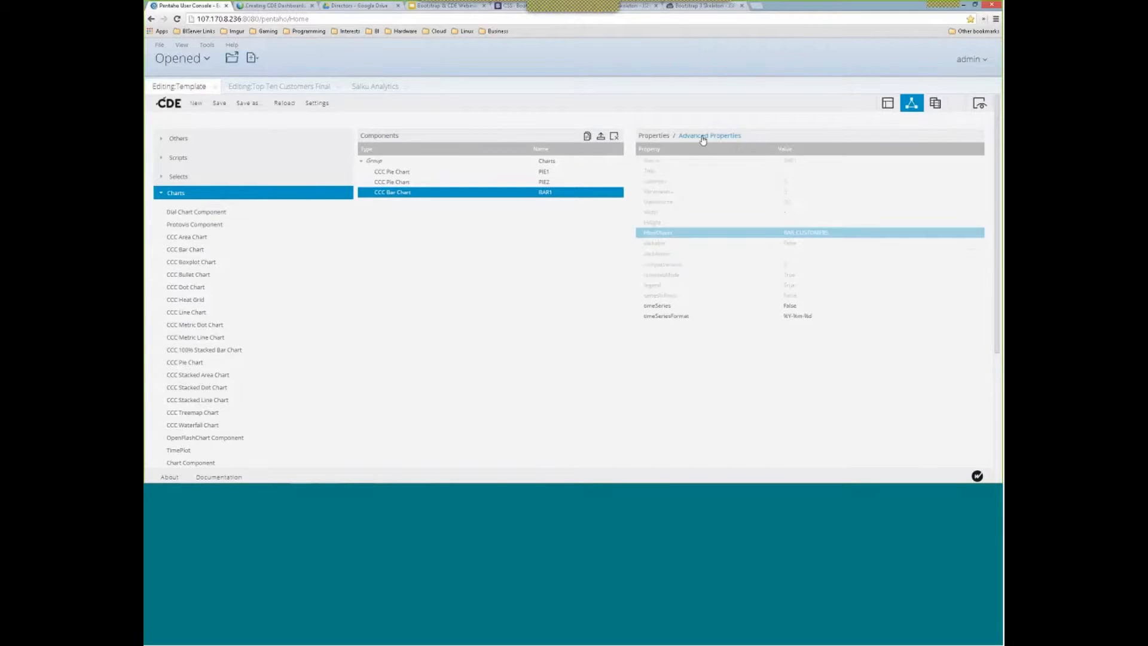
key("ctrl+f")
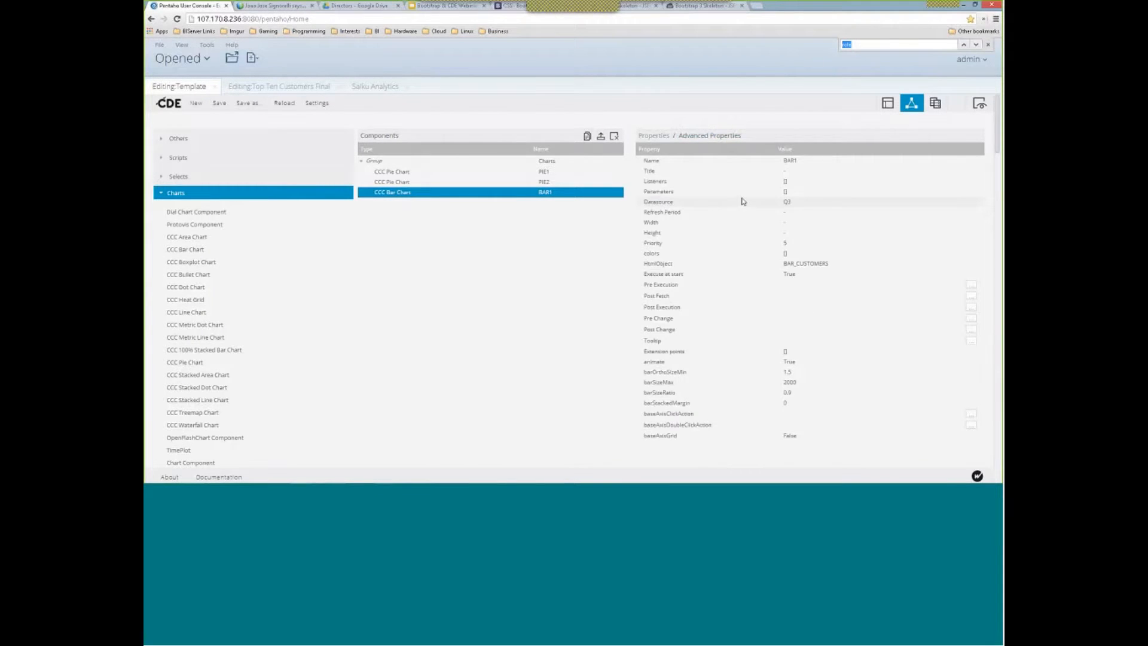
type("ori")
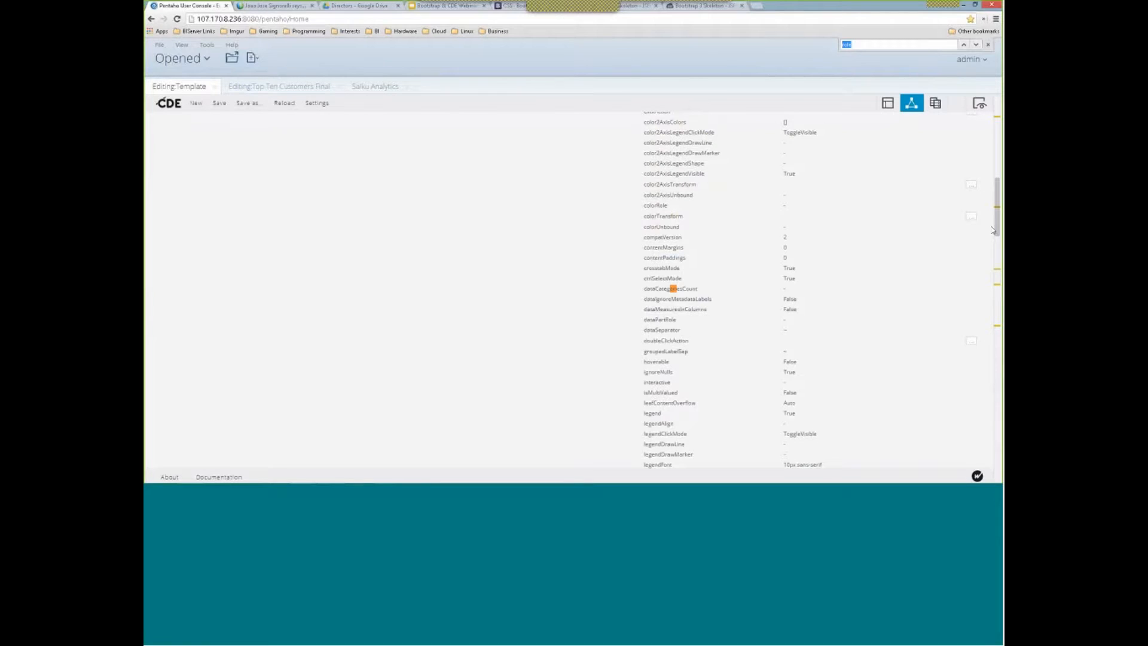
left_click_drag(997, 192, 1001, 257)
left_click(828, 264)
left_click(814, 288)
Find BAR1's categoryRole property and set it to "category desc"
left_click_drag(891, 44, 710, 35)
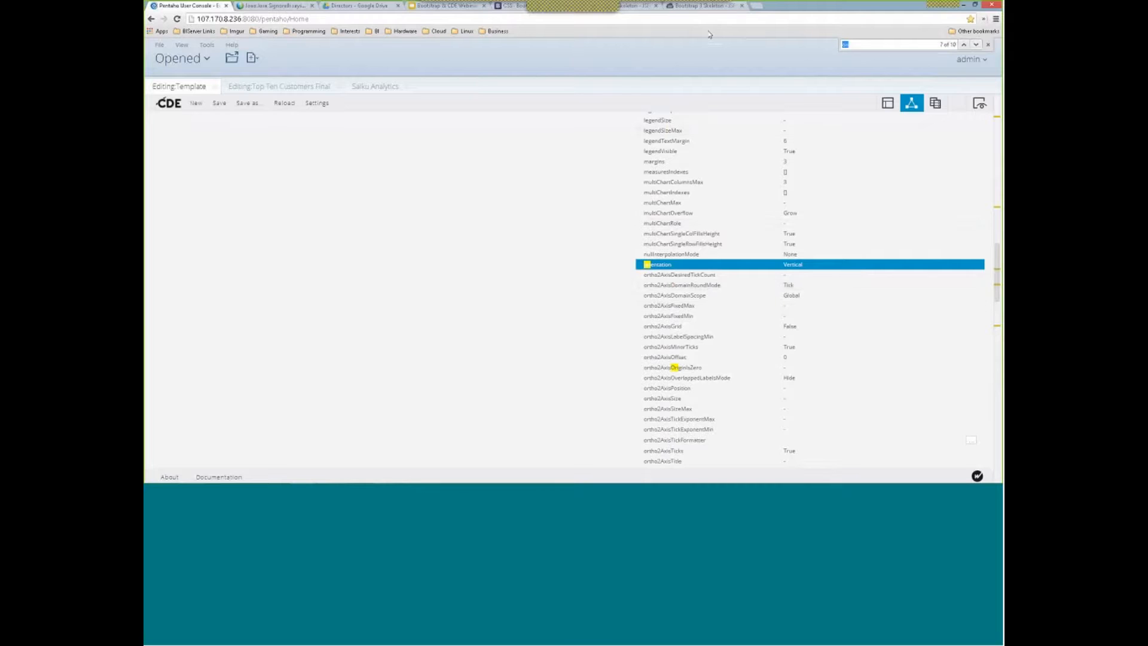
type("categor")
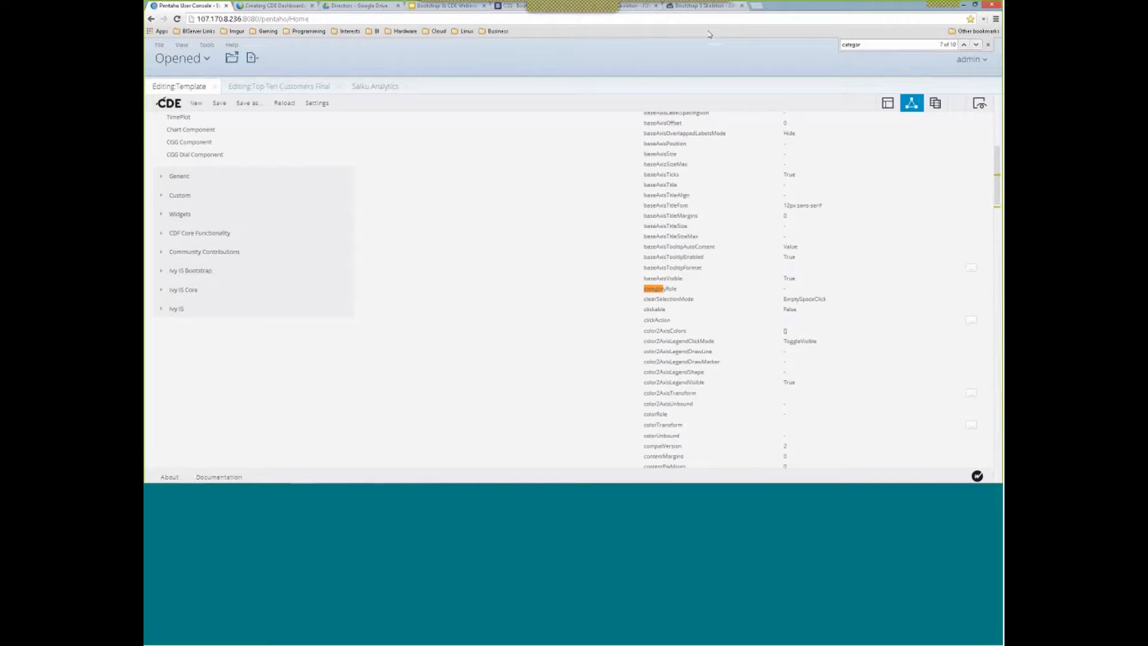
left_click(821, 289)
type("ca")
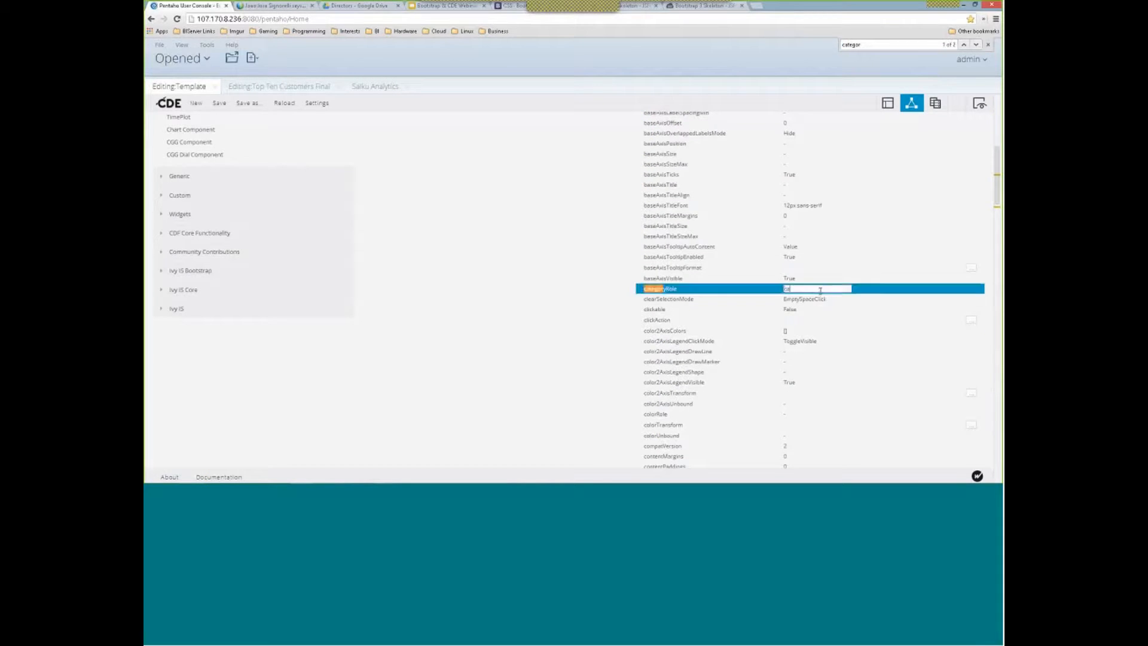
type("tegory desc")
key("Return")
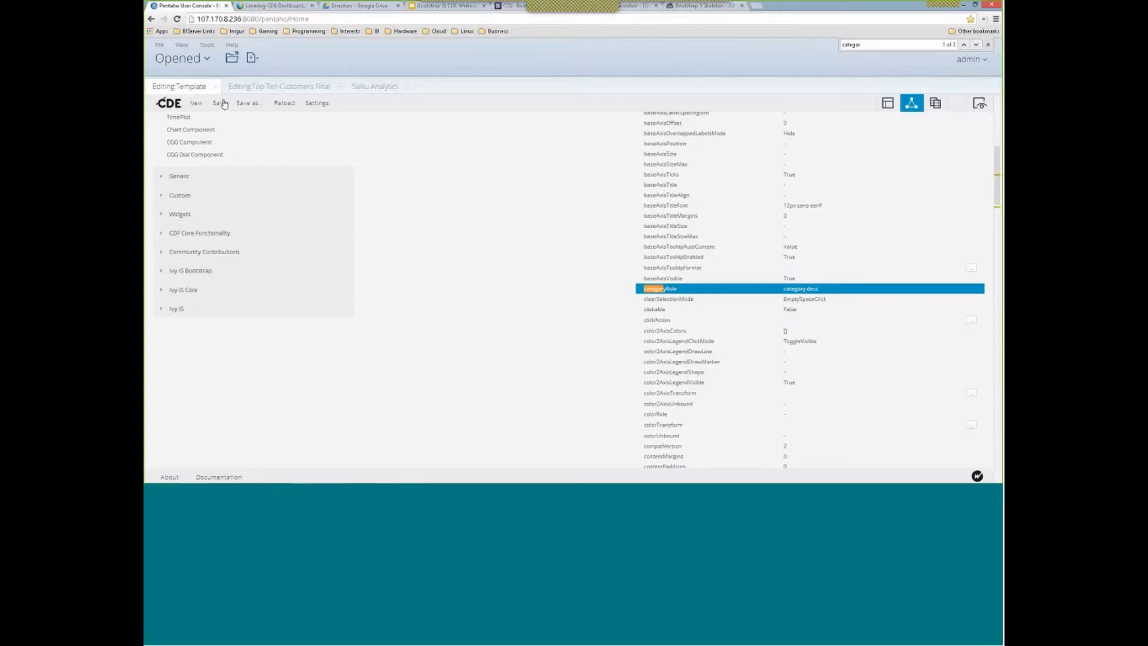
Preview the dashboard, save it, and preview it again to check the bar chart's category order
left_click(980, 104)
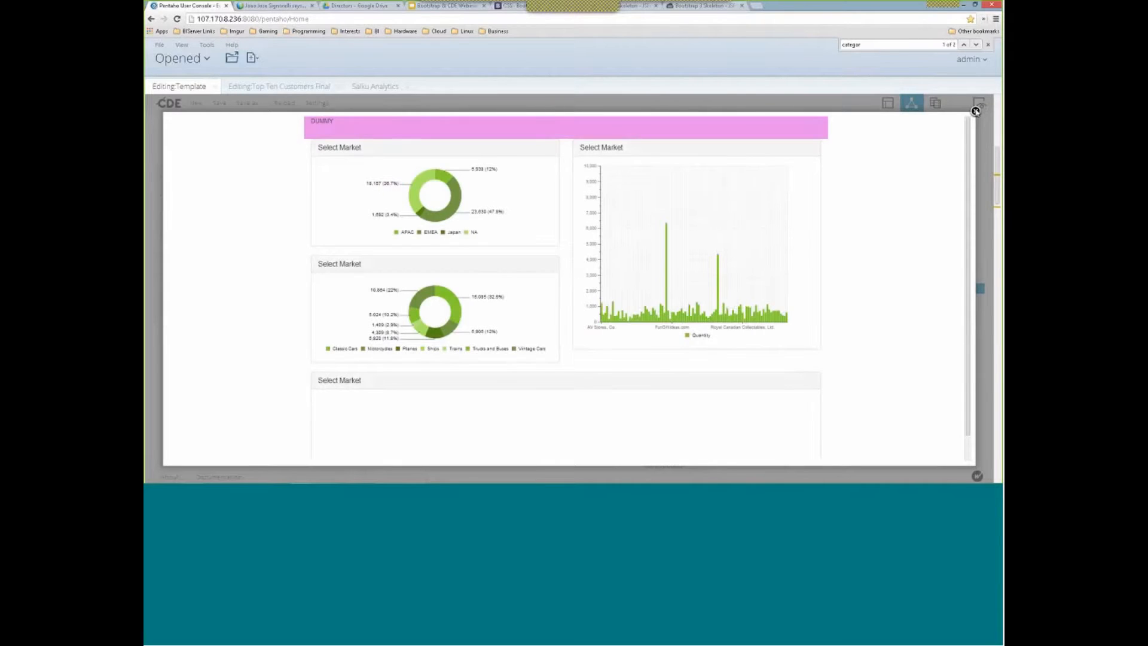
left_click(977, 110)
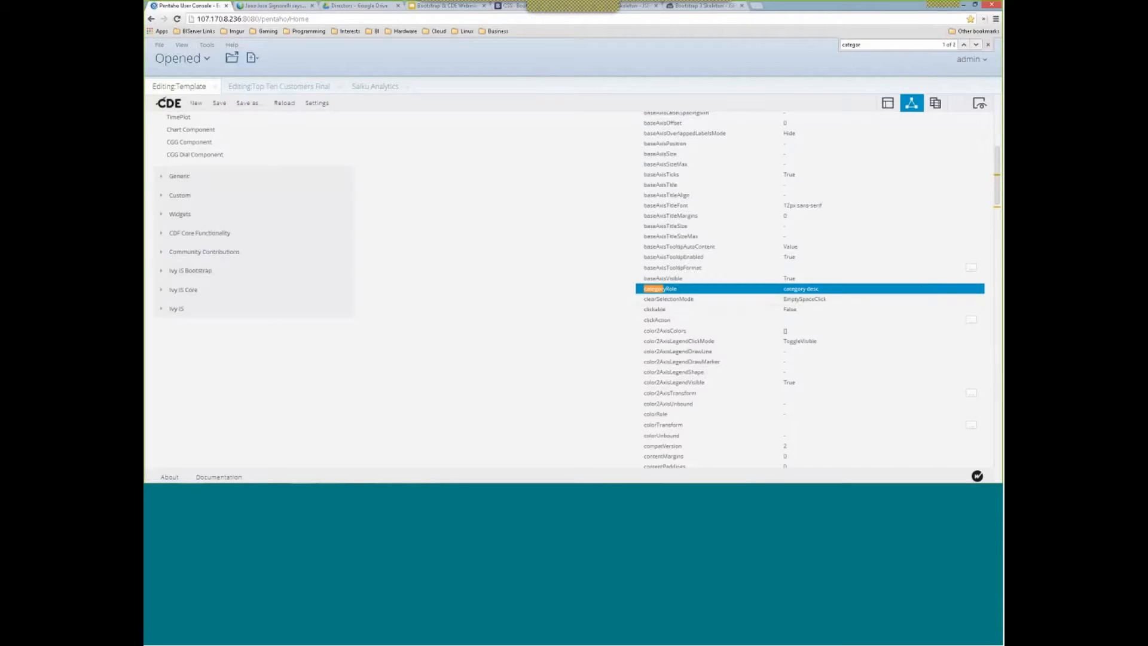
left_click_drag(997, 205, 991, 147)
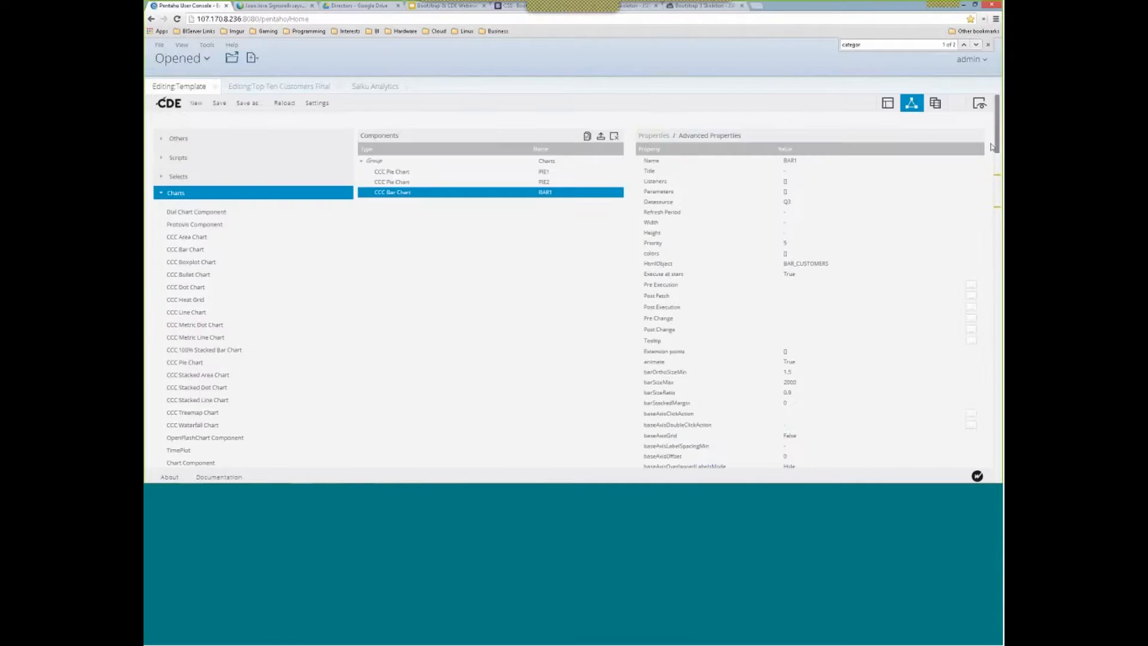
left_click(219, 104)
left_click(976, 112)
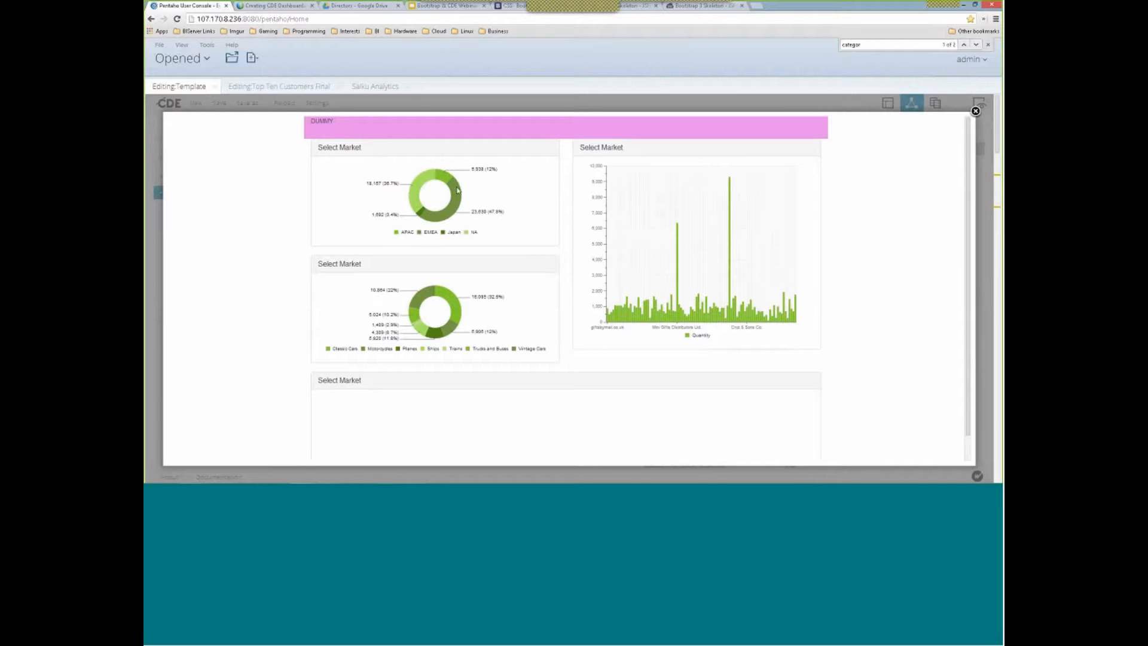
Look at the Bootstrap button options documentation, return to the dashboard and close its preview
mouse_move(458, 190)
left_click(505, 8)
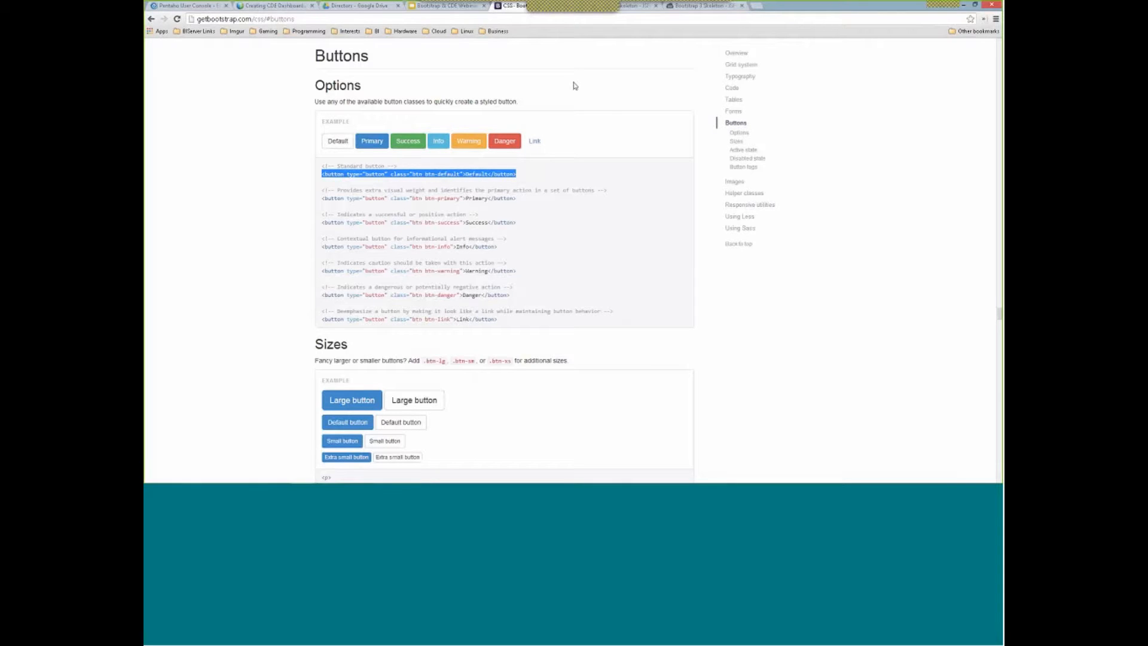
left_click(208, 5)
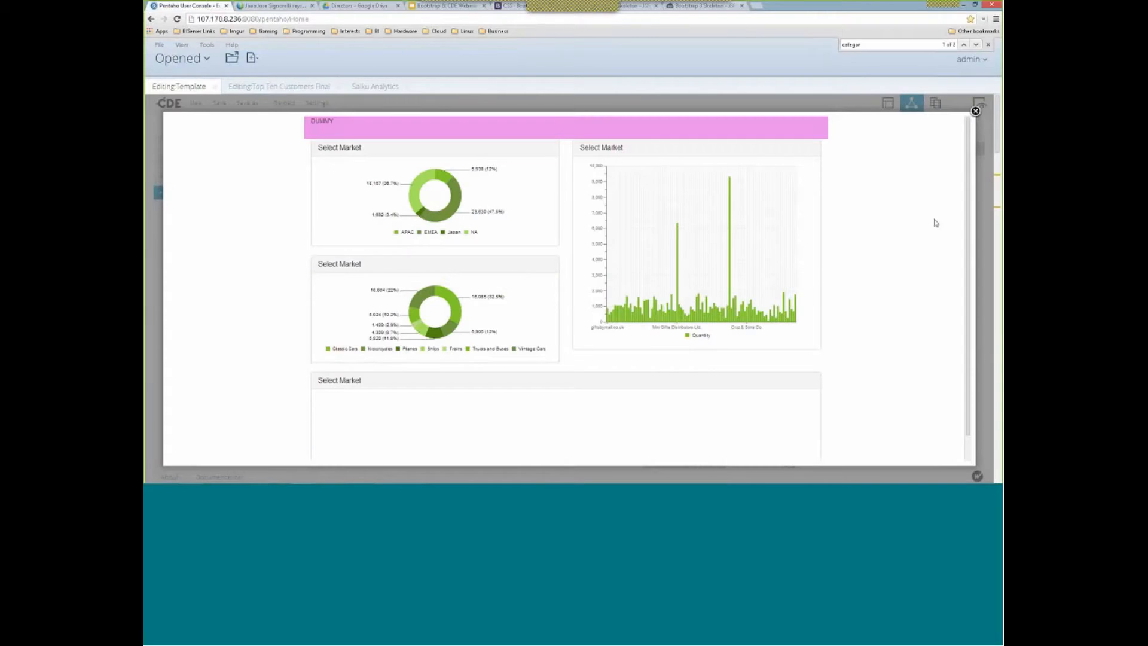
left_click(976, 111)
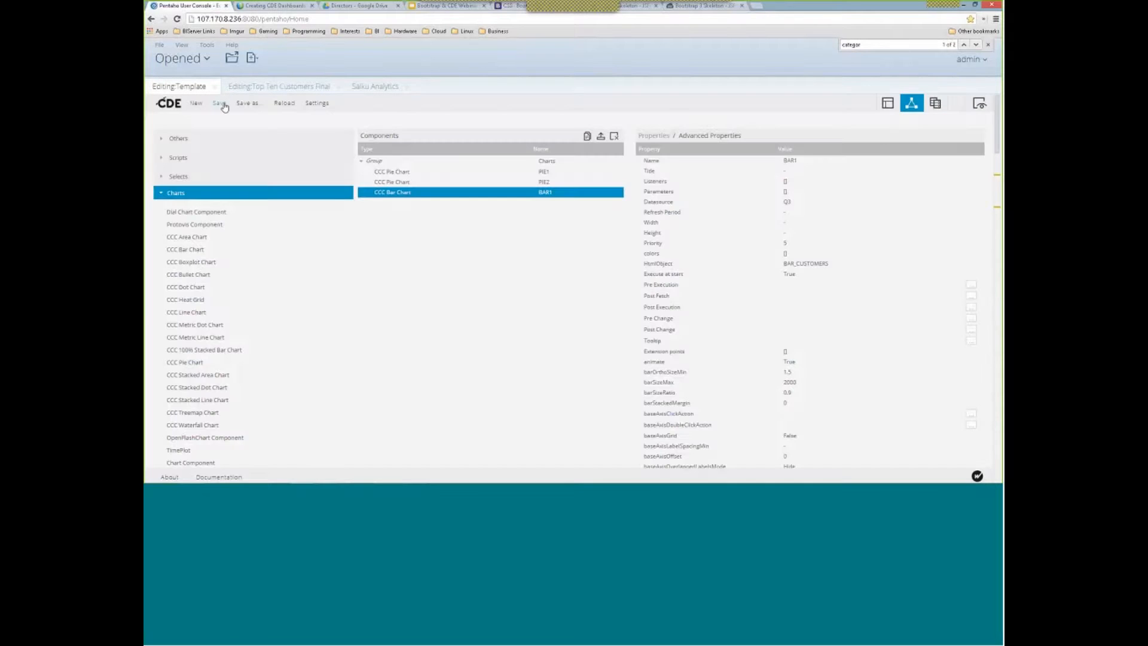
Save the dashboard and add an Ivy IS Bootstrap Select component named S1
left_click(222, 105)
scroll(254, 308, "down", 5)
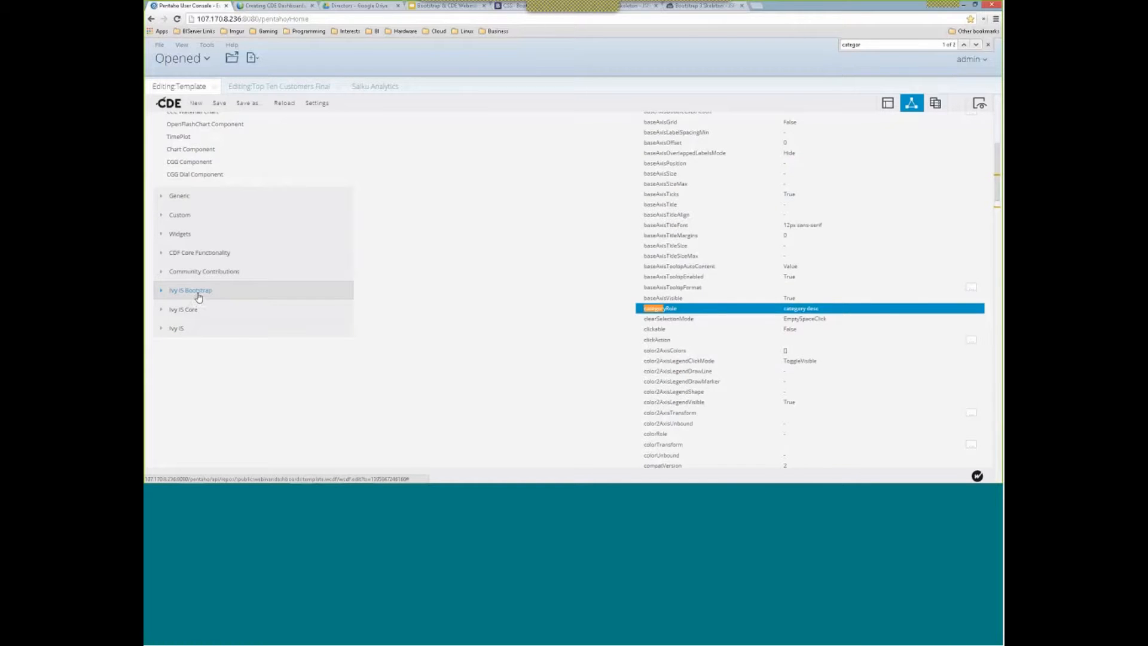
left_click(197, 293)
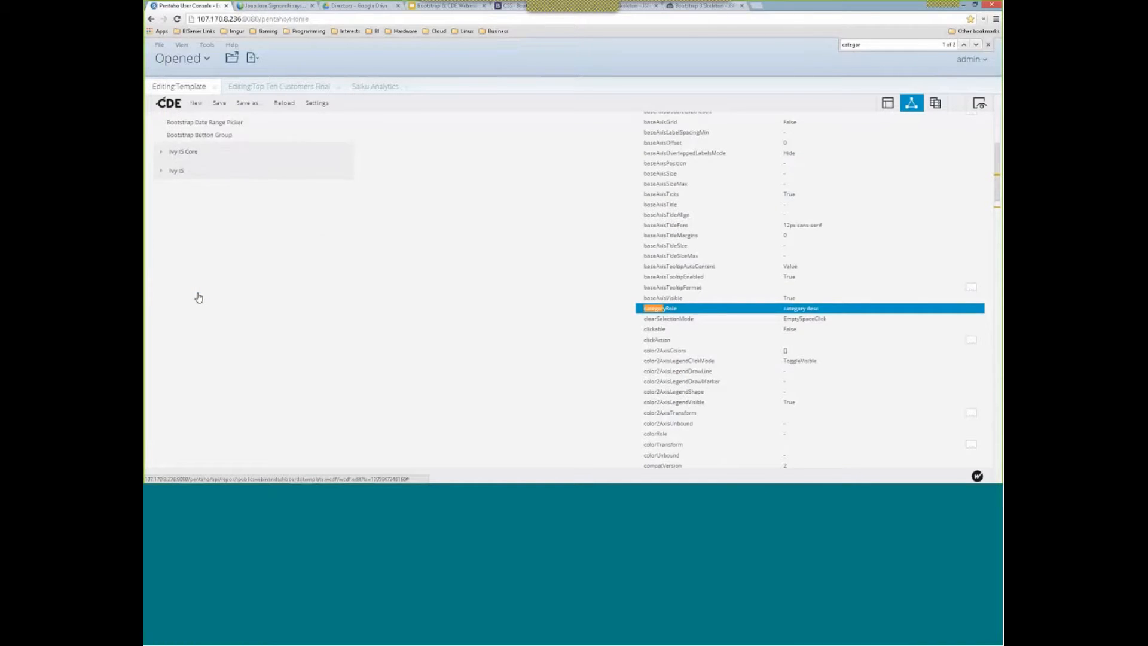
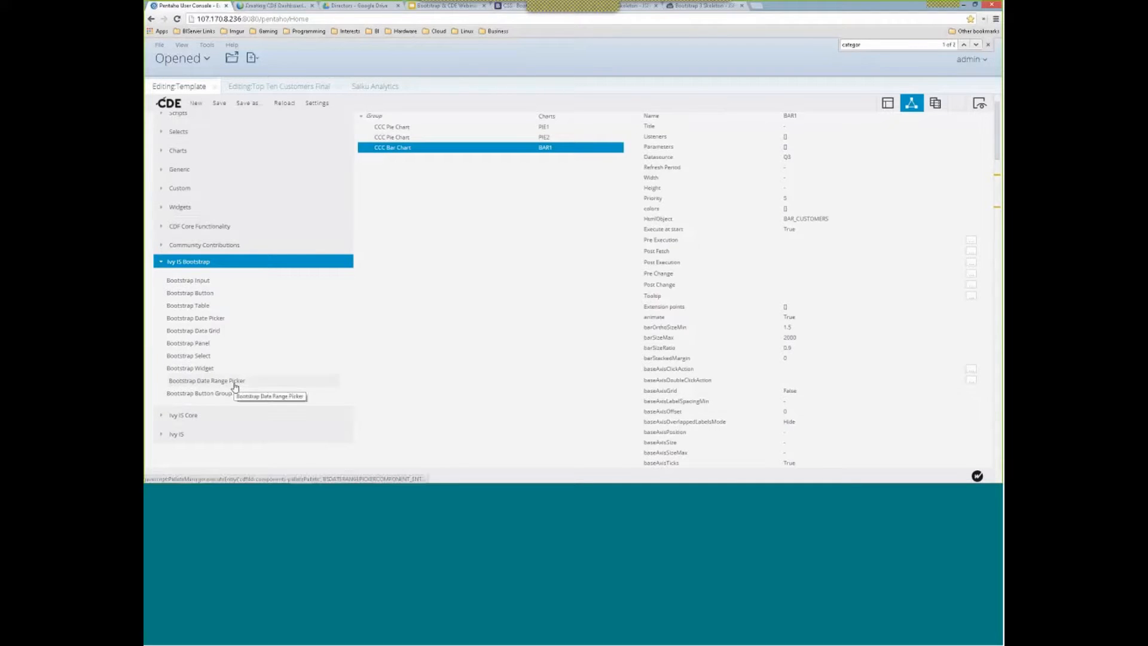
left_click(202, 359)
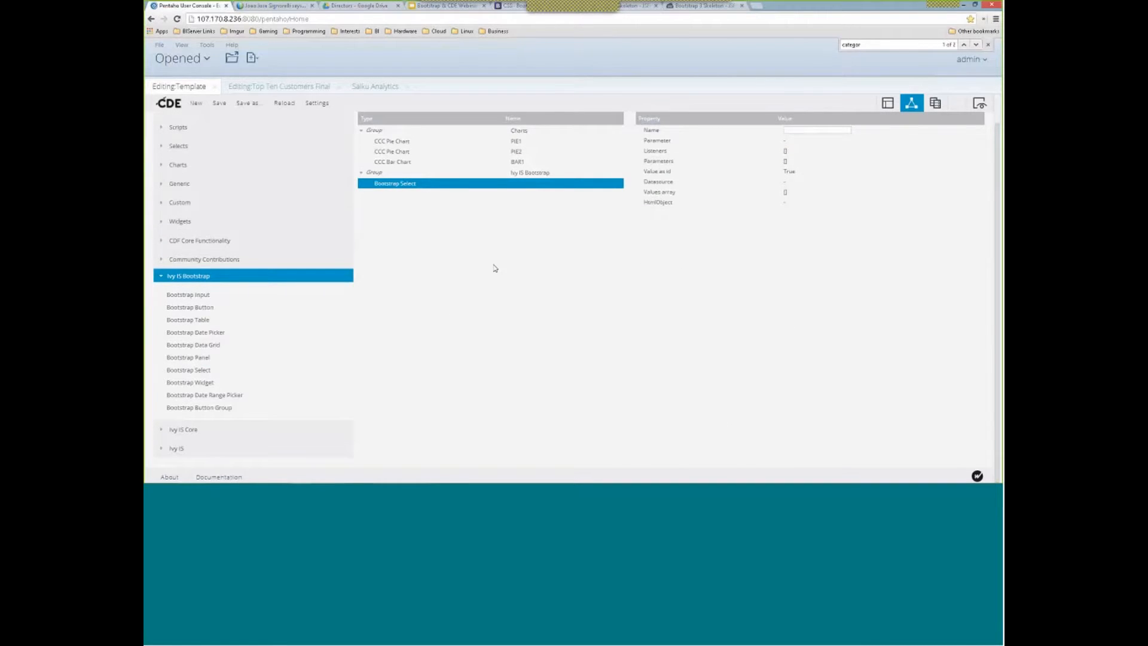
scroll(495, 269, "up", 1)
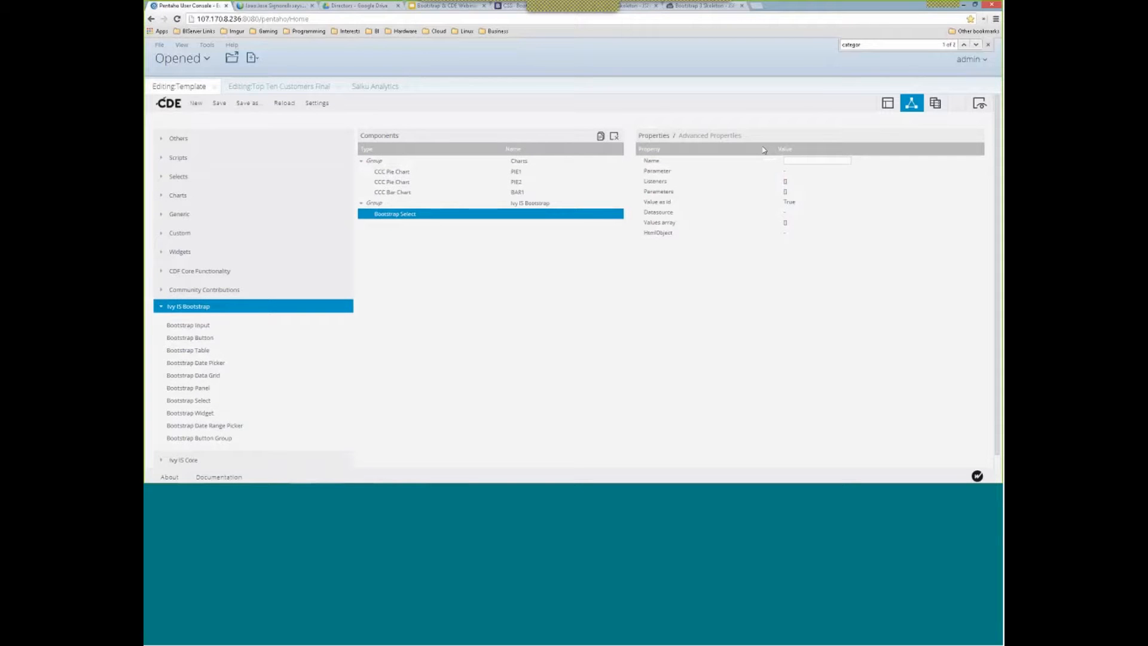
type("S1")
key("Return")
Add a generic Simple Parameter component and name it PARAM_YEAR
left_click(192, 137)
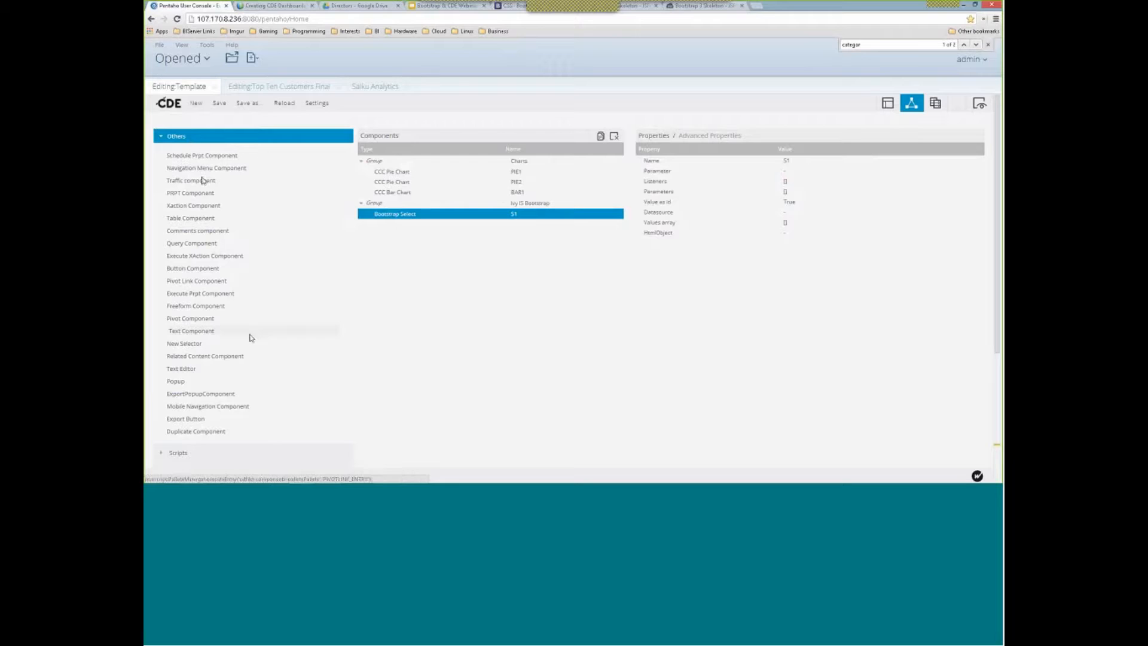
scroll(325, 297, "down", 3)
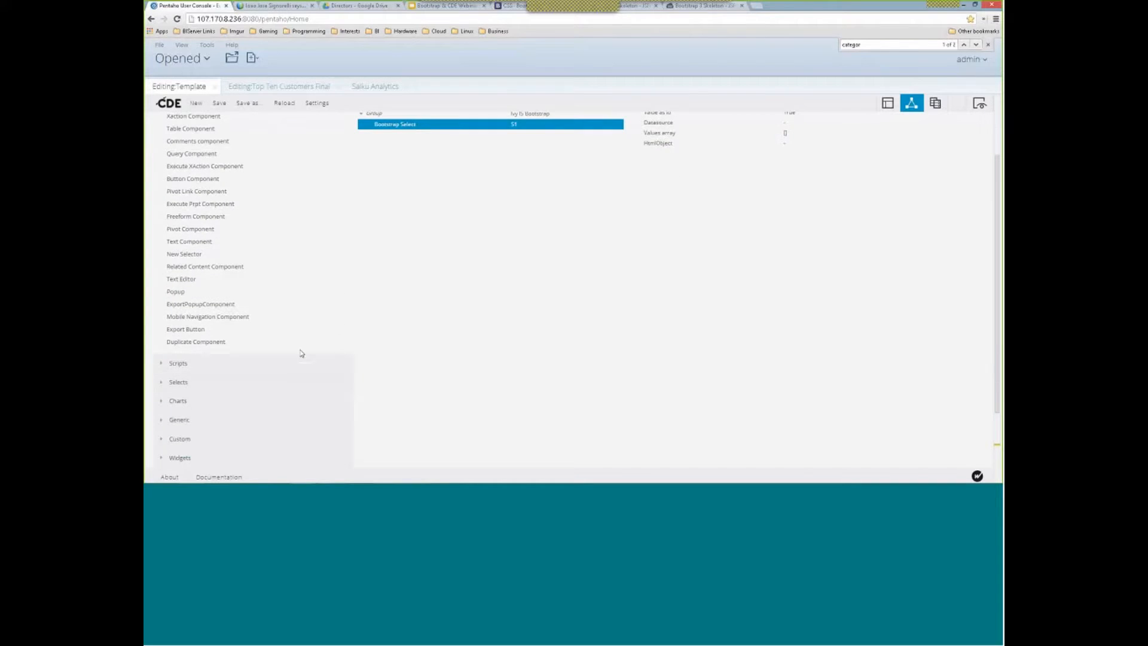
scroll(289, 392, "down", 2)
left_click(246, 329)
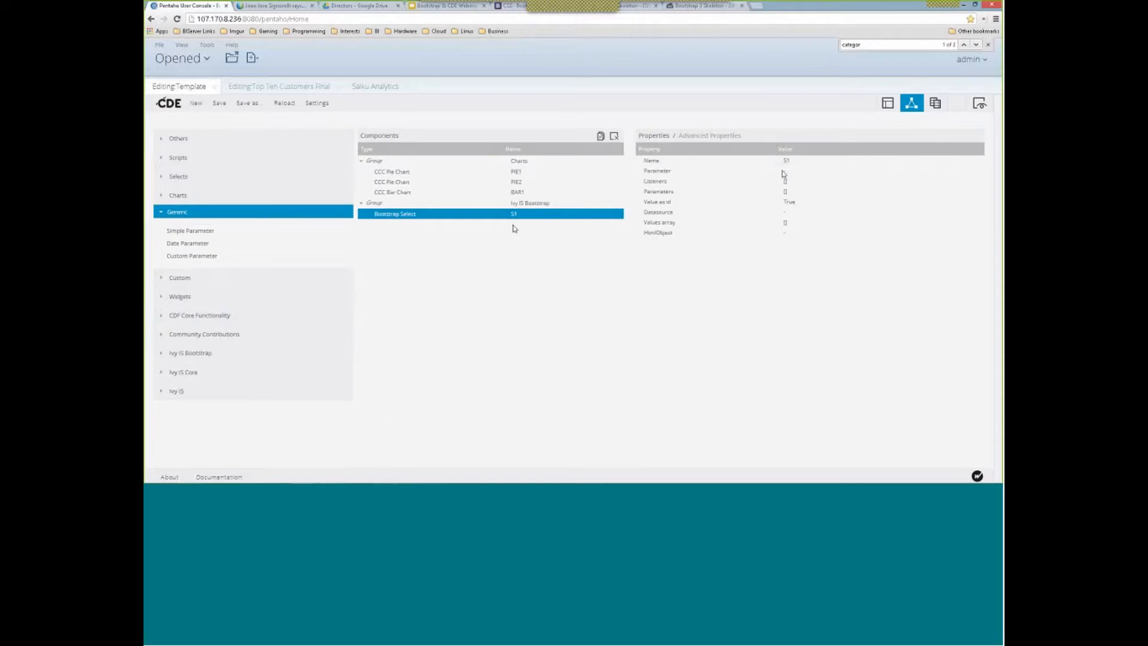
left_click(195, 230)
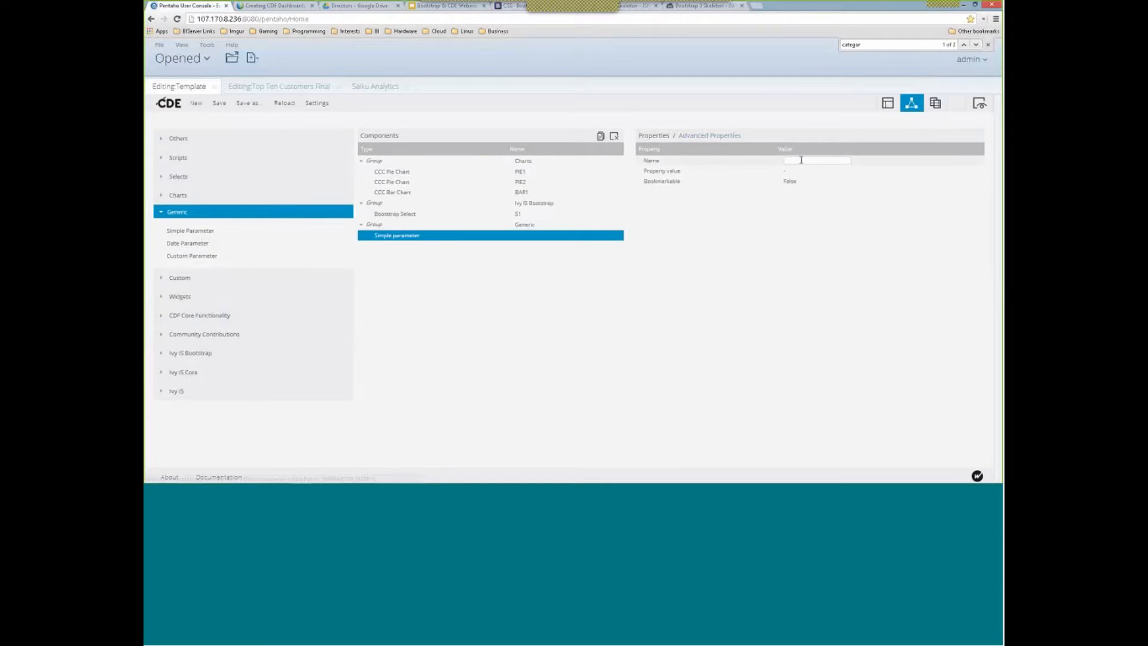
type("PARAM1")
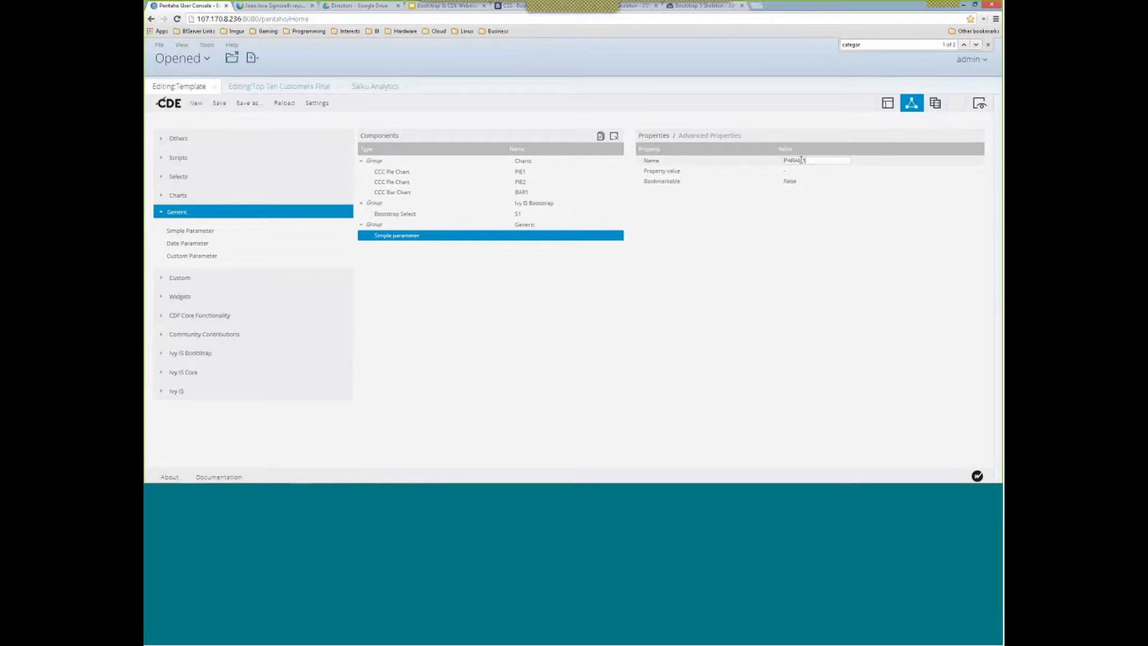
key("Return")
left_click(802, 172)
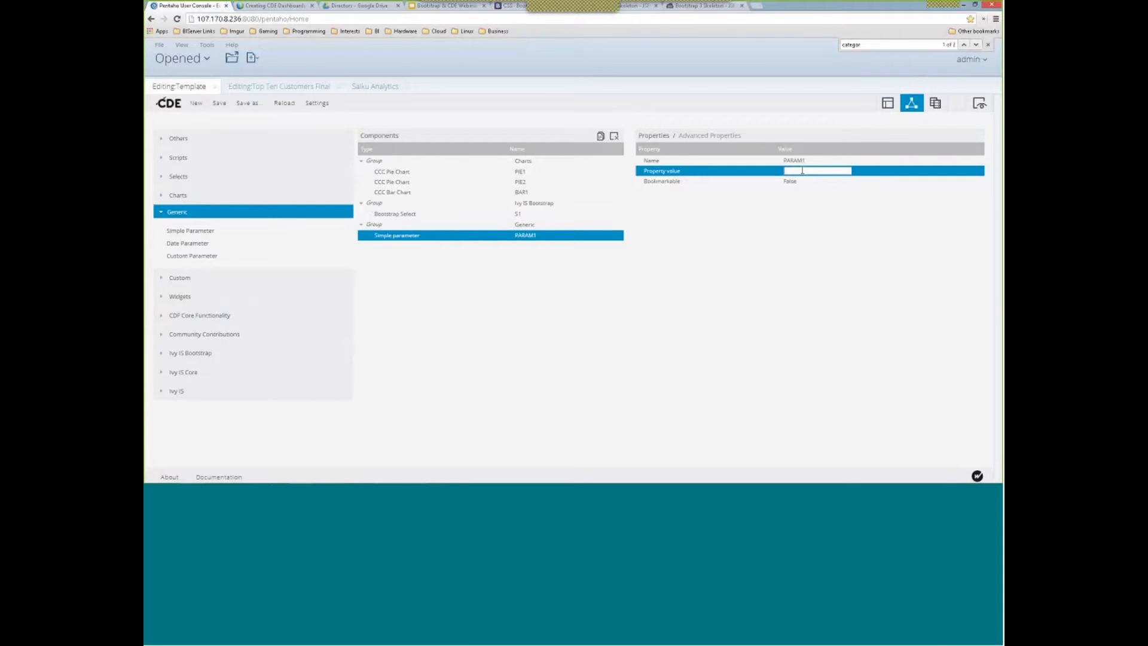
left_click(813, 161)
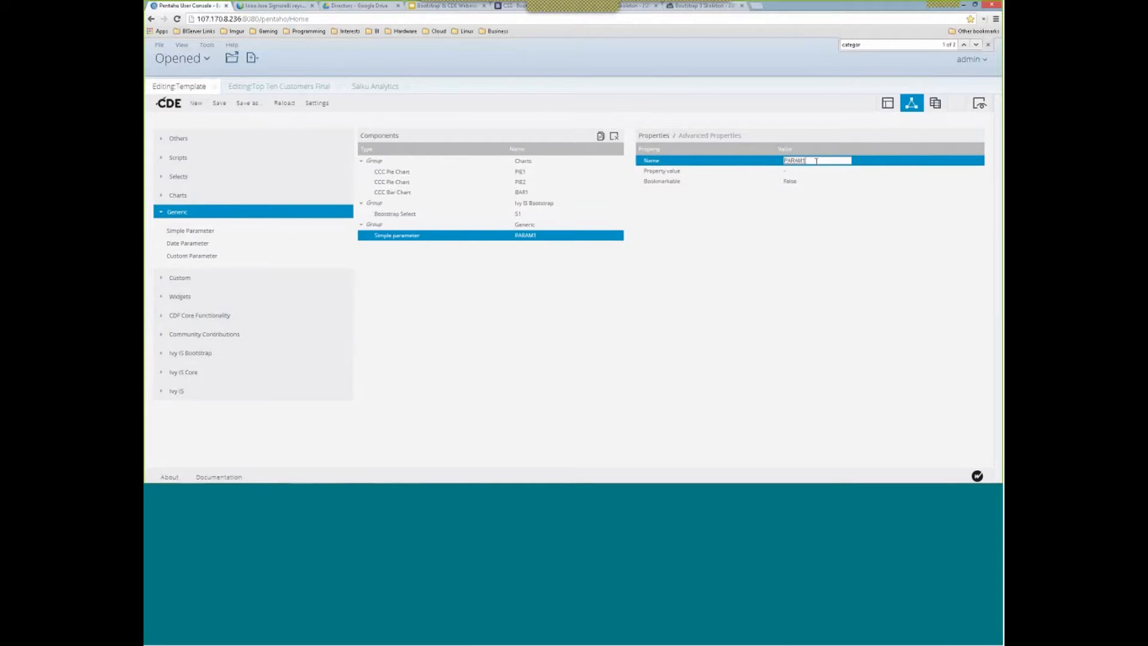
key("BackSpace")
type("_YEAR")
Set PARAM_YEAR's property value to 2004 and save the dashboard
left_click(818, 171)
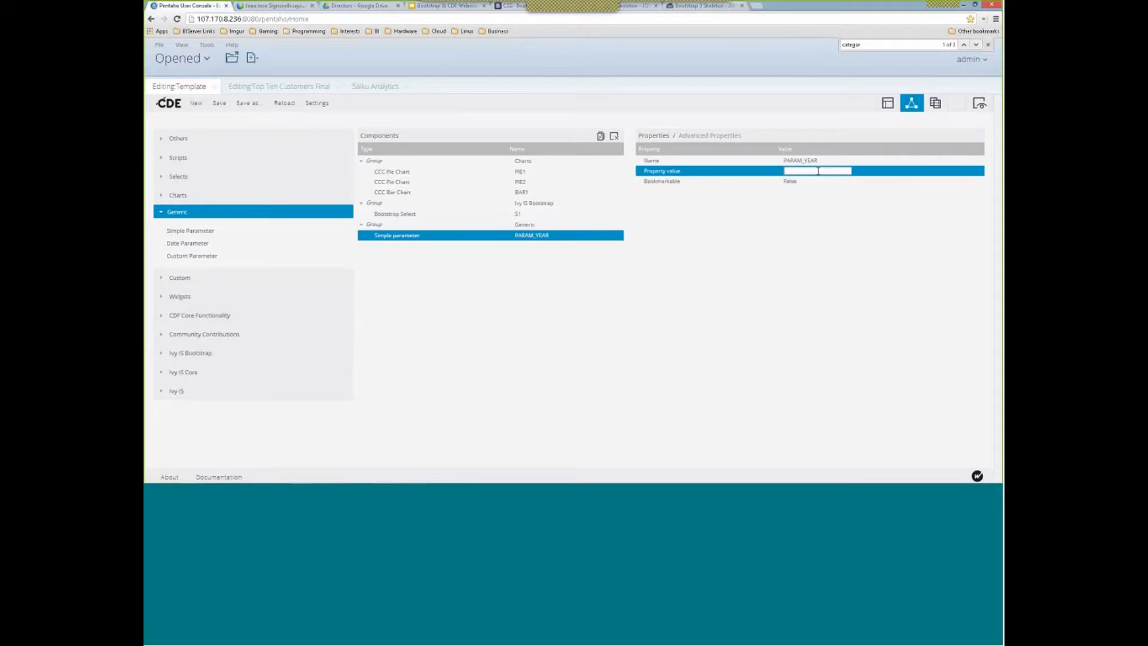
type("2004")
key("Return")
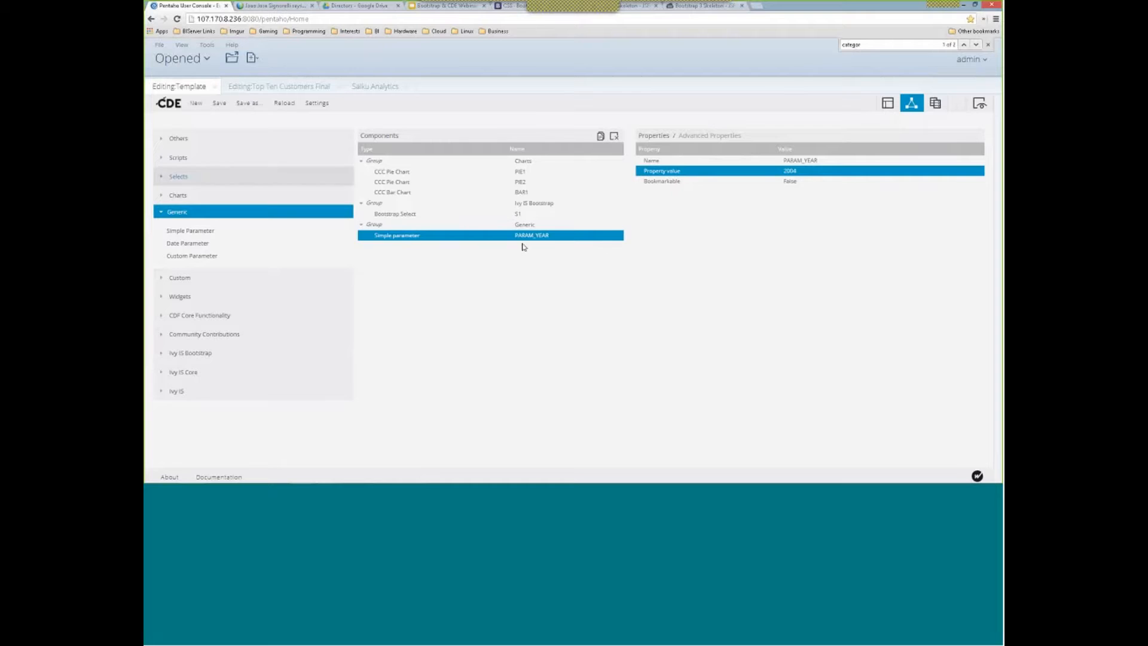
left_click(219, 103)
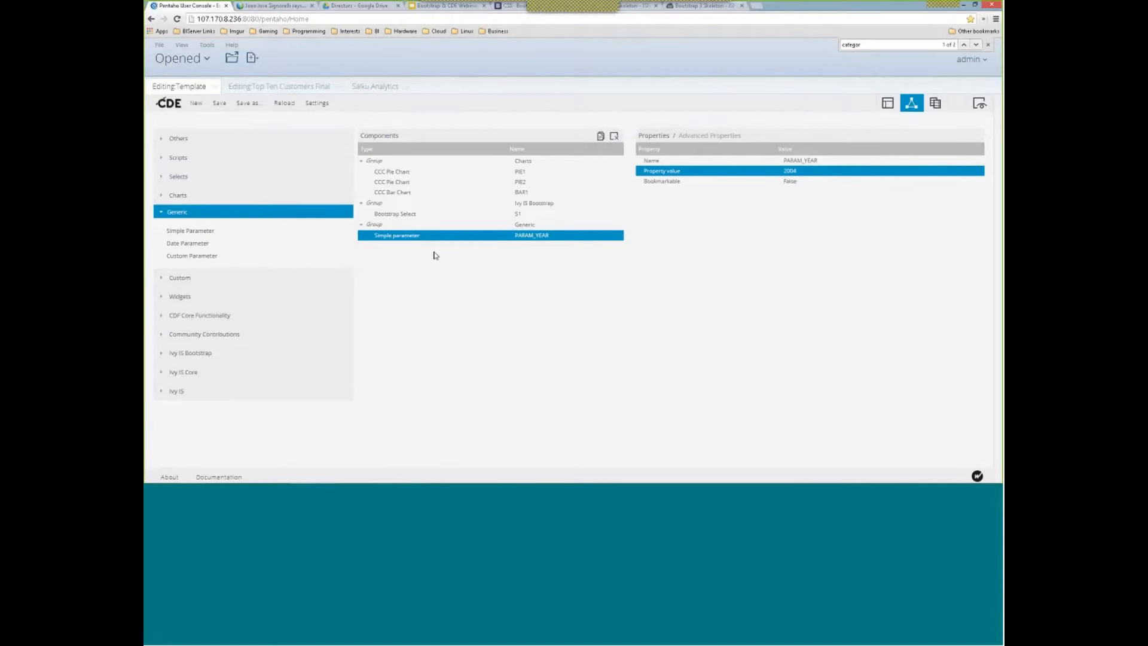
In the layout, replace the DUMMY HTML in the first row's column with <div id="SELECT1"></div>
left_click(889, 105)
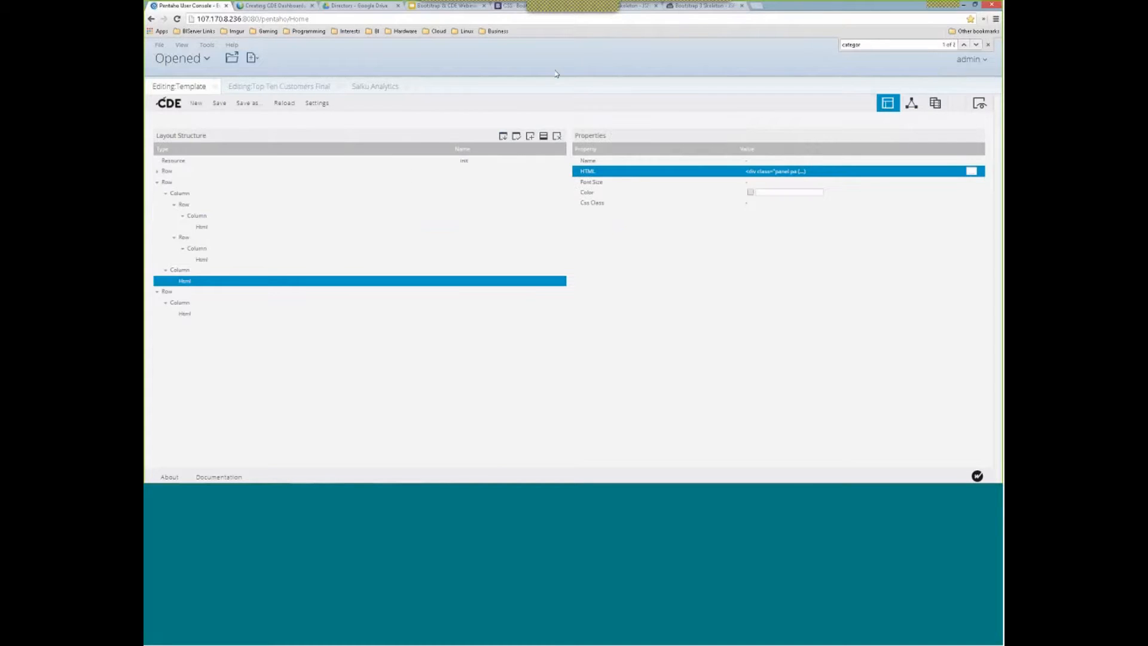
left_click(158, 172)
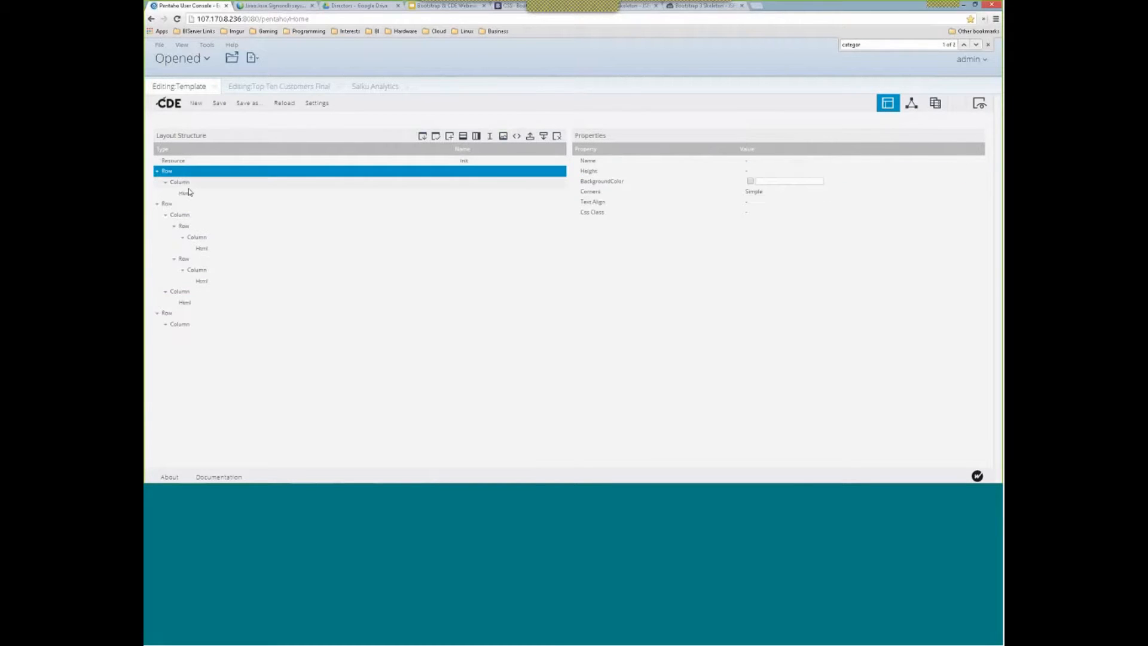
left_click(186, 183)
left_click(195, 194)
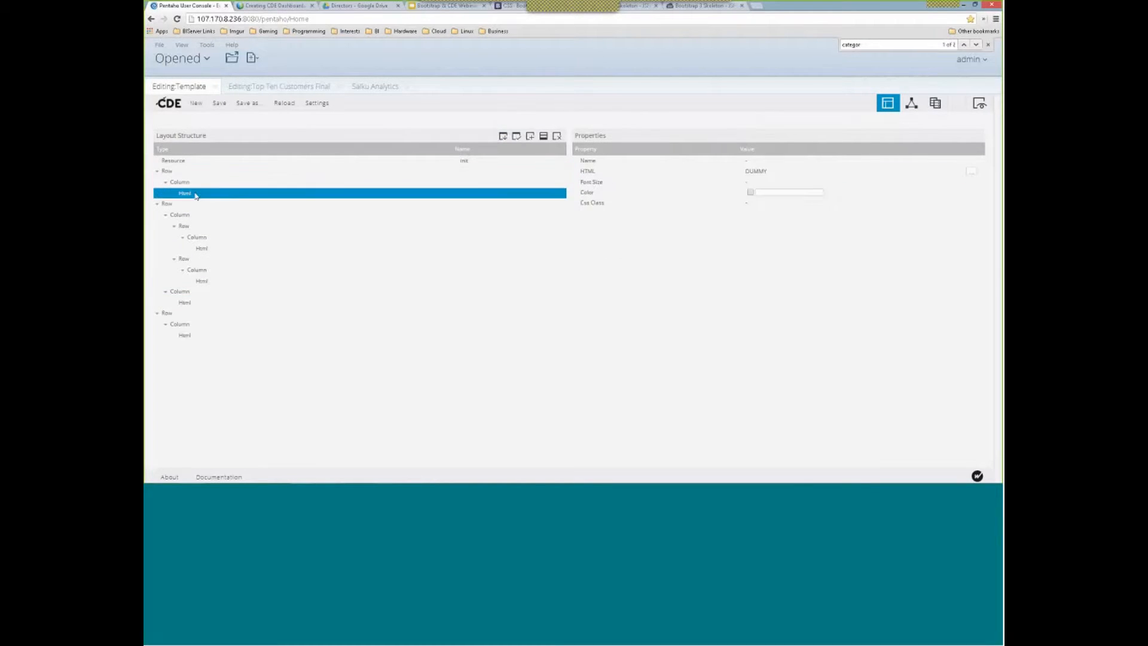
left_click(972, 172)
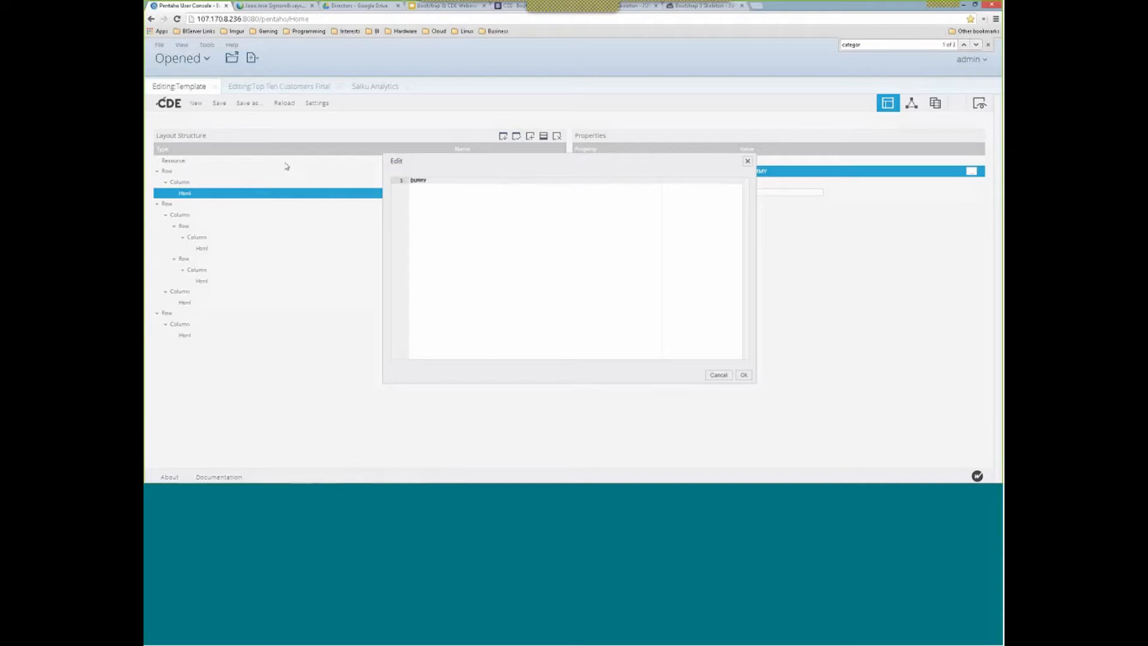
key("ctrl+a")
type("<div id=\"\"SELECT1")
type(">")
left_click_drag(461, 181, 439, 181)
left_click(744, 375)
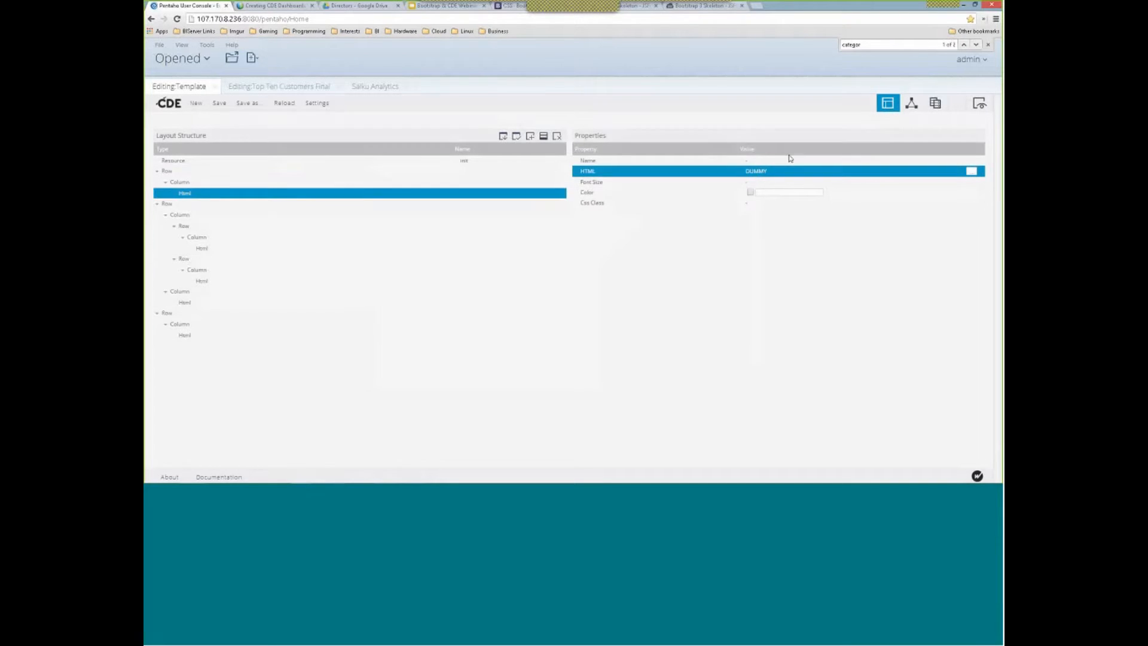
Link select component S1 to the parameter PARAM_YEAR and set its HtmlObject to SELECT1
left_click(909, 104)
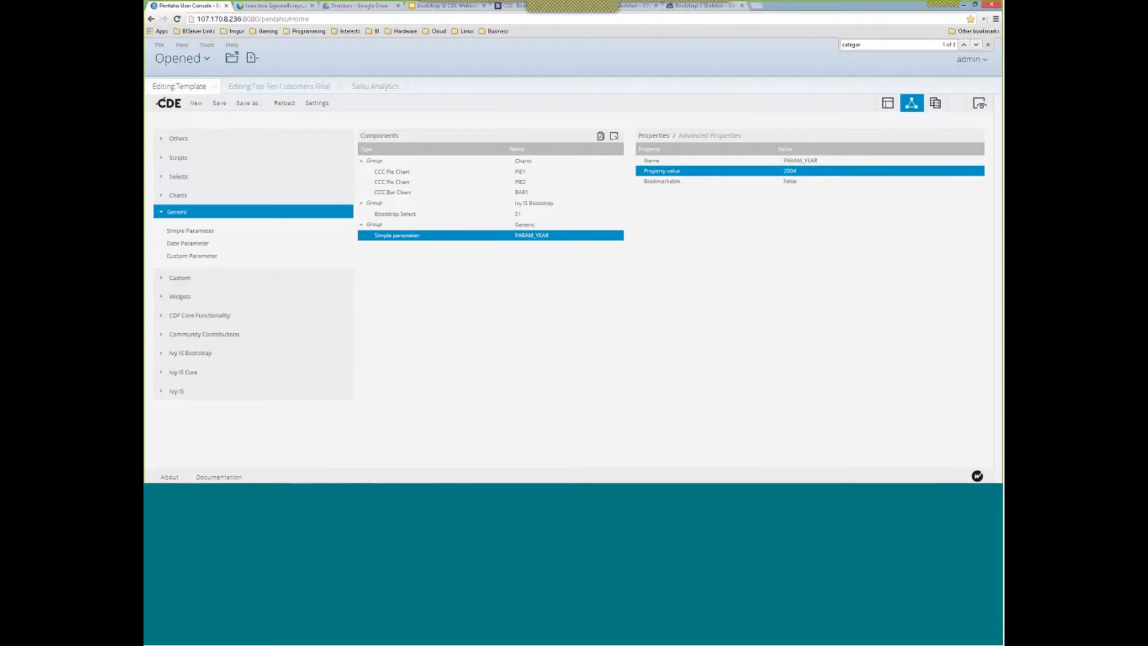
left_click(502, 214)
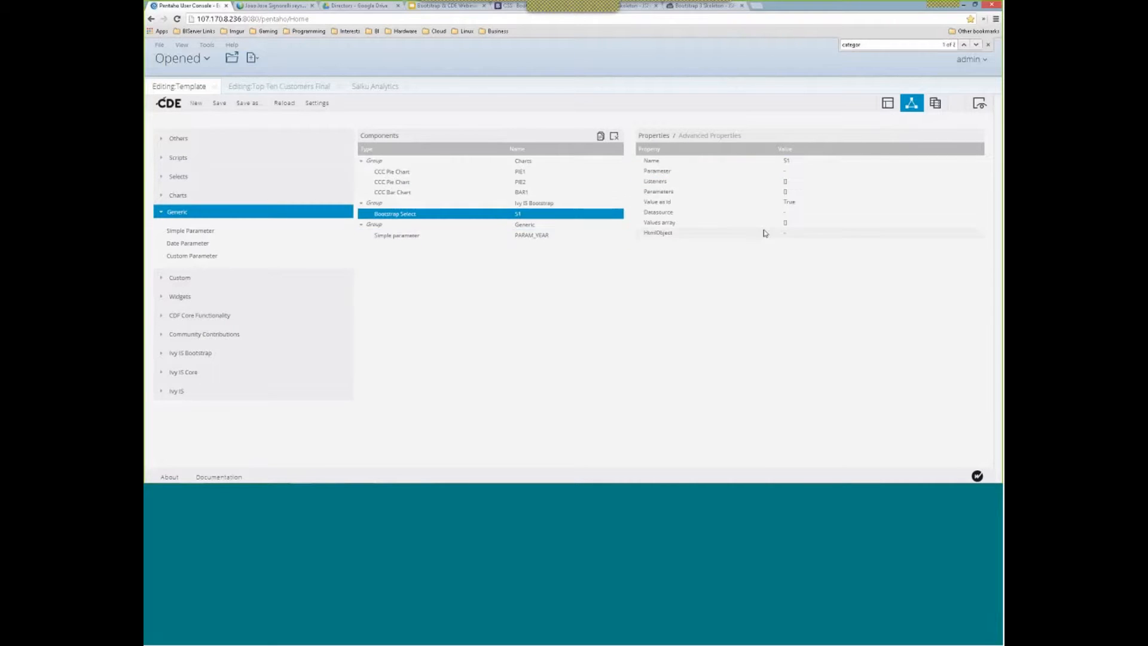
left_click(795, 172)
left_click(807, 180)
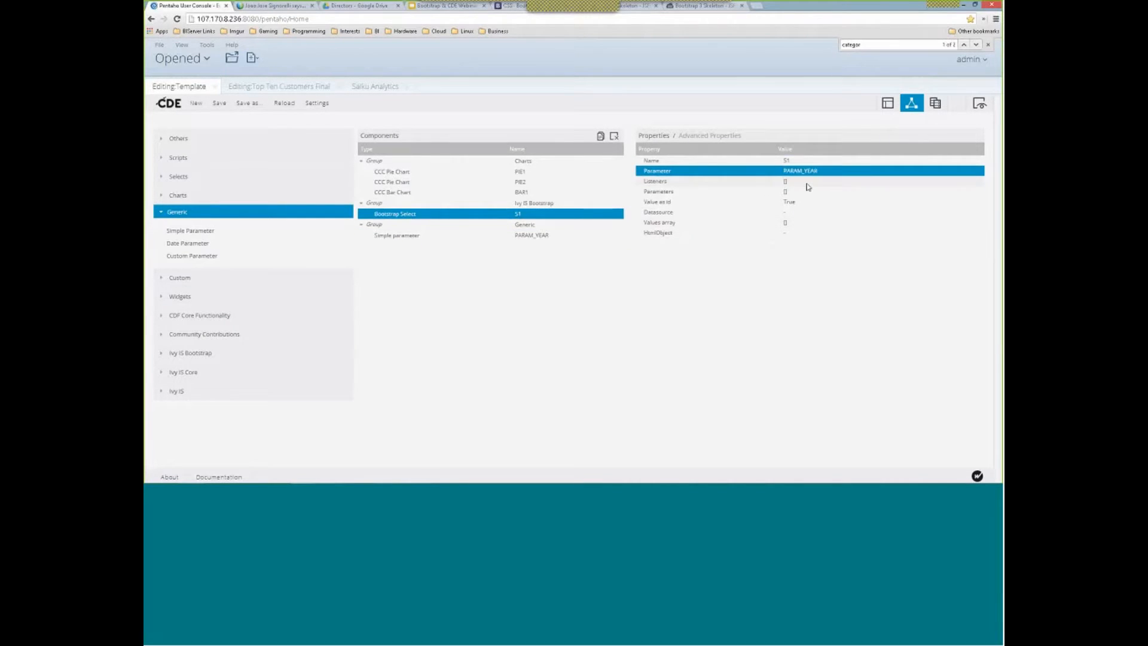
left_click(798, 232)
type("SELECT1")
key("Return")
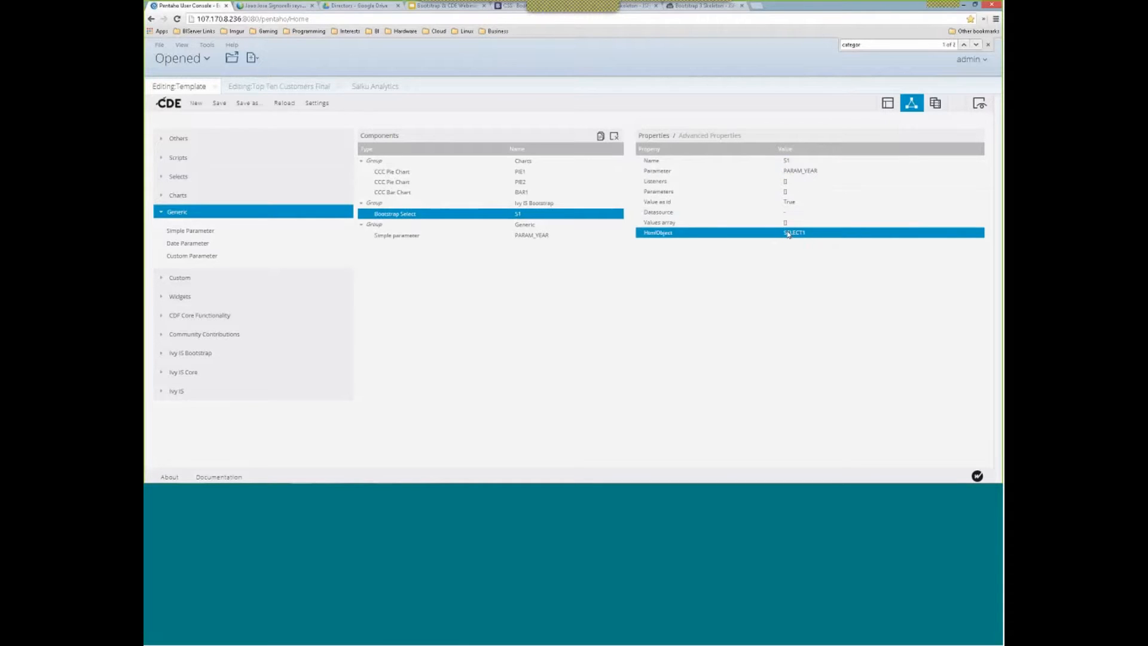
Start S1's values array with an entry whose argument and value are both 2003
left_click(786, 223)
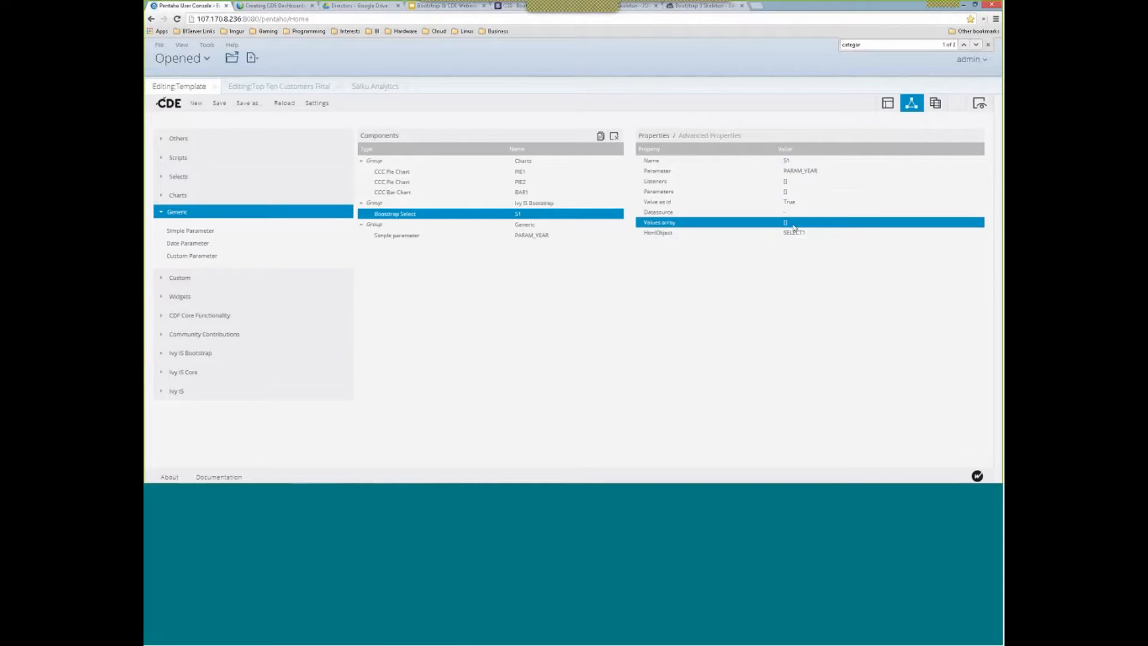
left_click(699, 290)
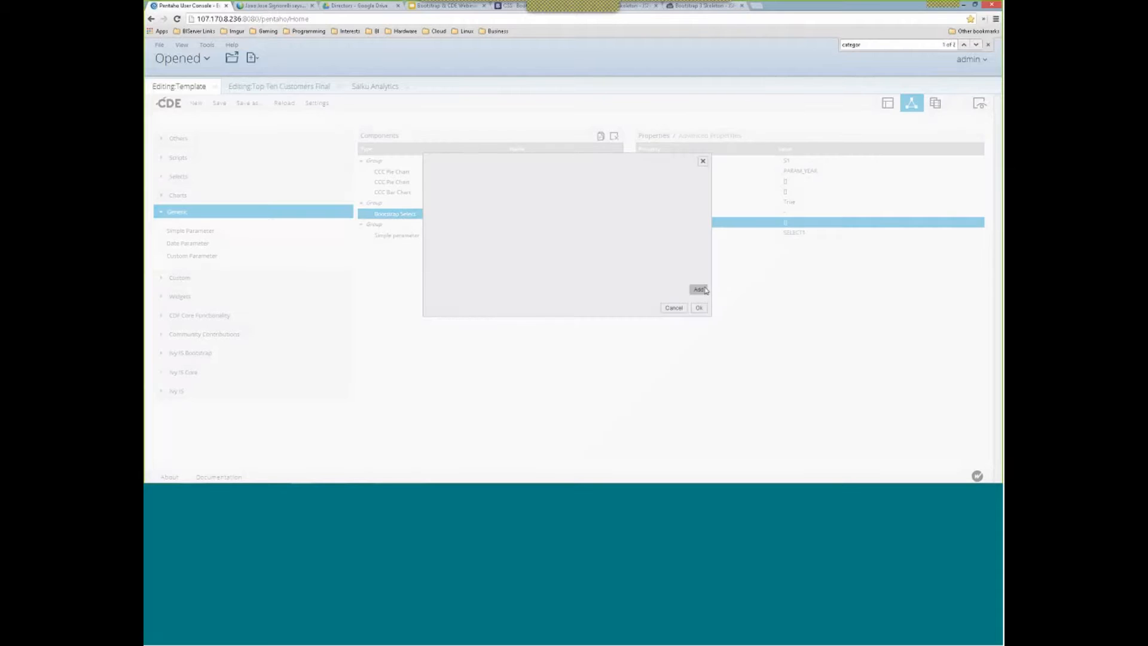
left_click(483, 171)
type("20")
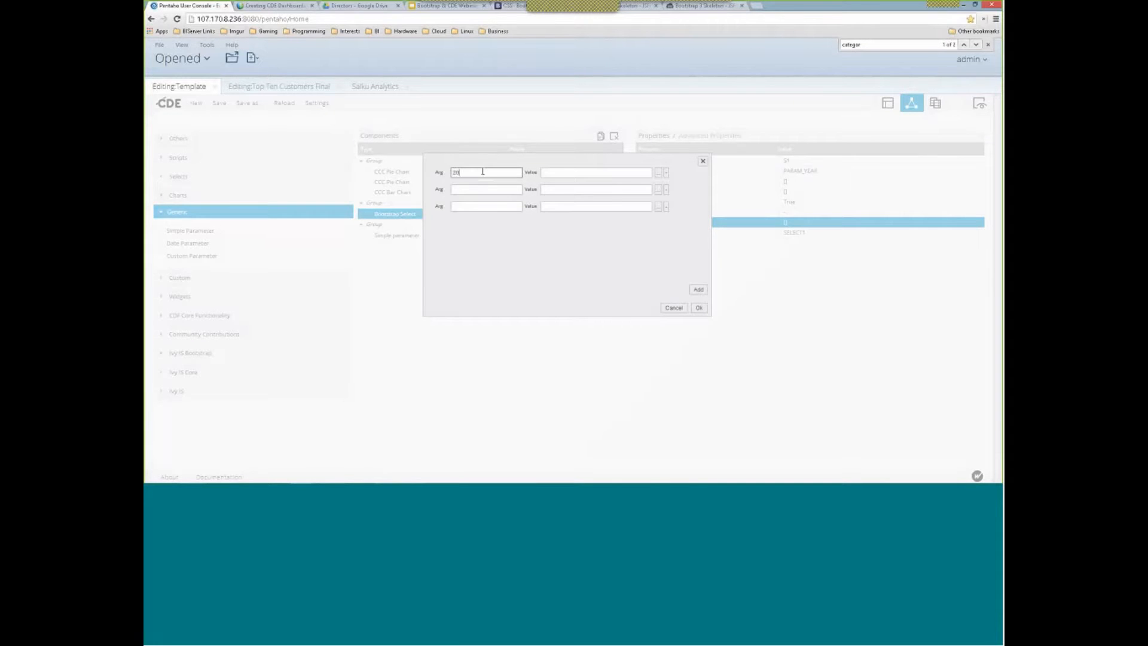
type("03")
double_click(483, 172)
key("ctrl+c")
key("Tab")
key("ctrl+v")
Fill the second entry of S1's values array with 2004 as both argument and value
left_click(471, 190)
key("ctrl+v")
key("BackSpace")
type("4")
key("ctrl+a")
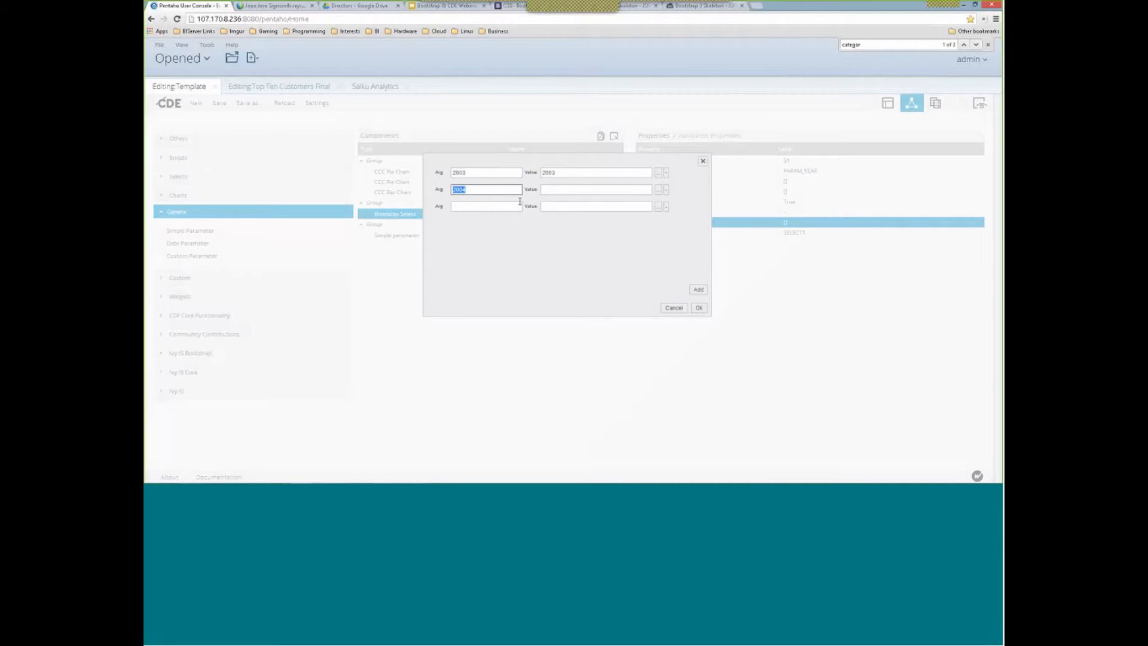
left_click(569, 190)
key("ctrl+v")
Fill the third values array entry with 2005 as argument and value, and accept the list
left_click(471, 207)
key("ctrl+v")
key("BackSpace")
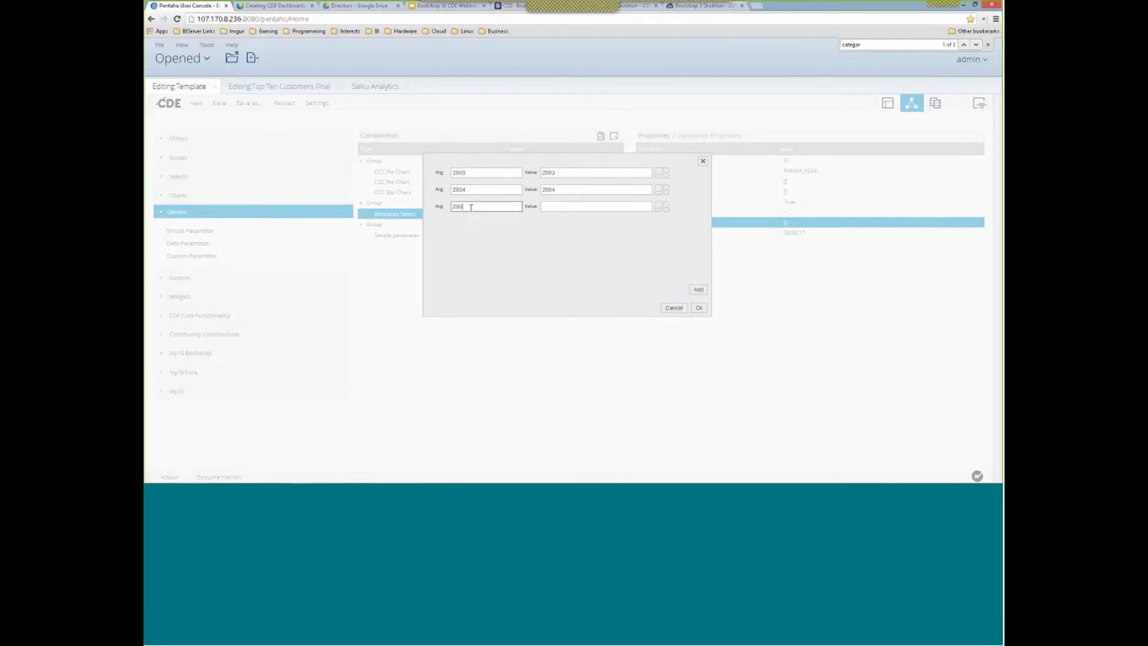
type("5")
key("ctrl+a")
key("ctrl+c")
left_click(575, 206)
key("ctrl+v")
left_click(699, 308)
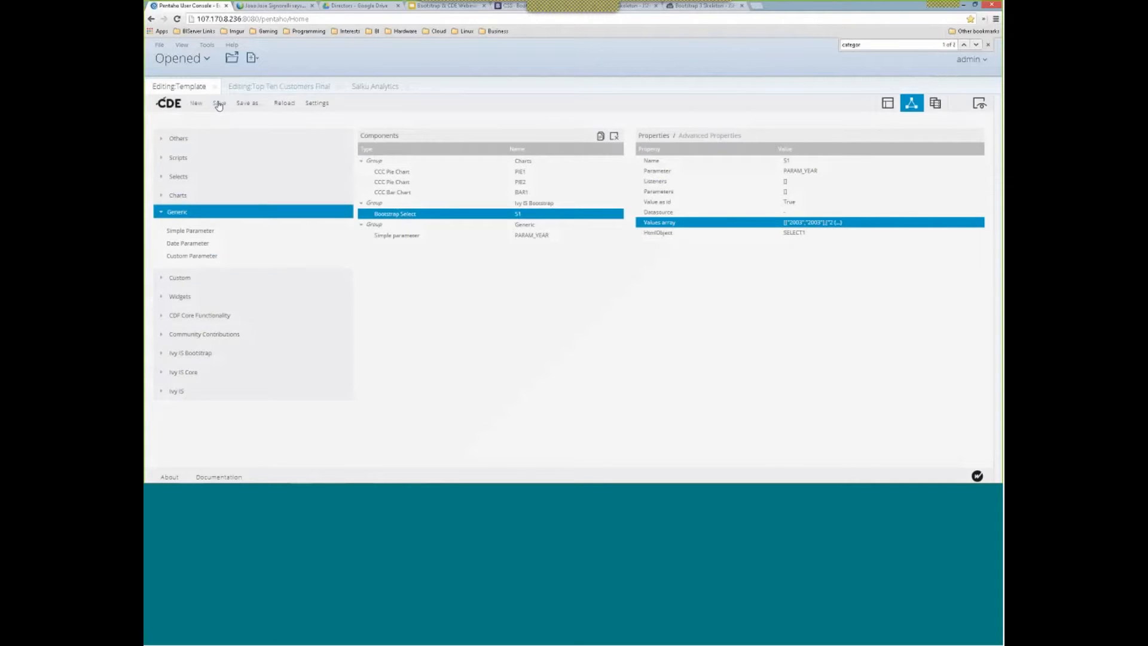
Save and preview the dashboard, try the year selector by choosing 2005, and close the preview
left_click(219, 104)
left_click(981, 106)
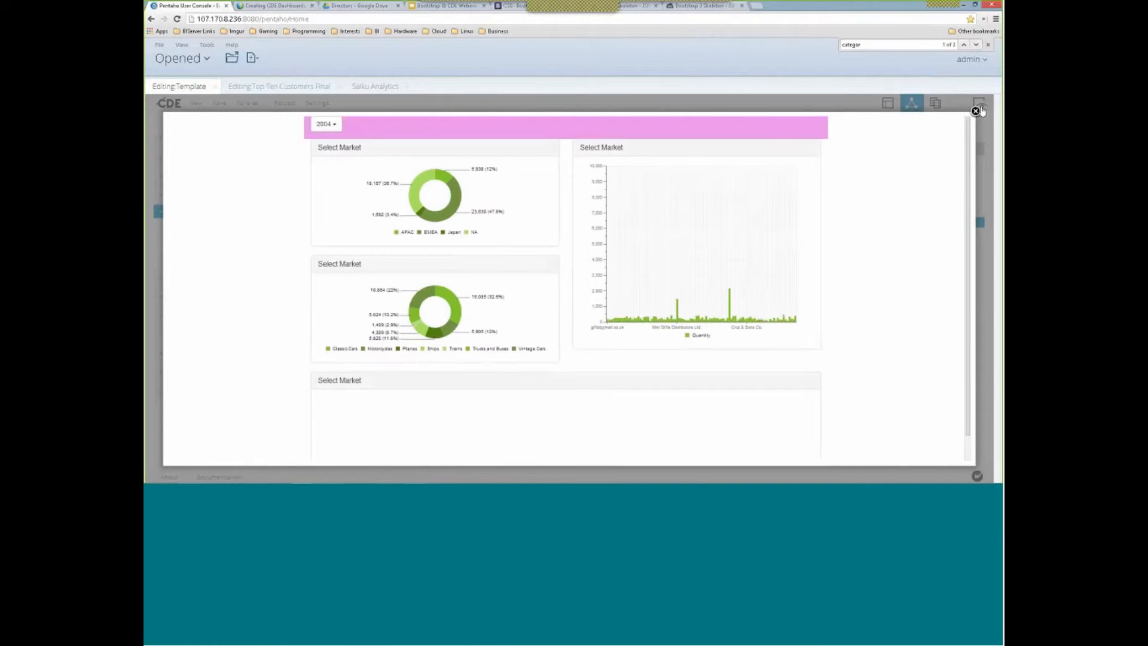
left_click(337, 128)
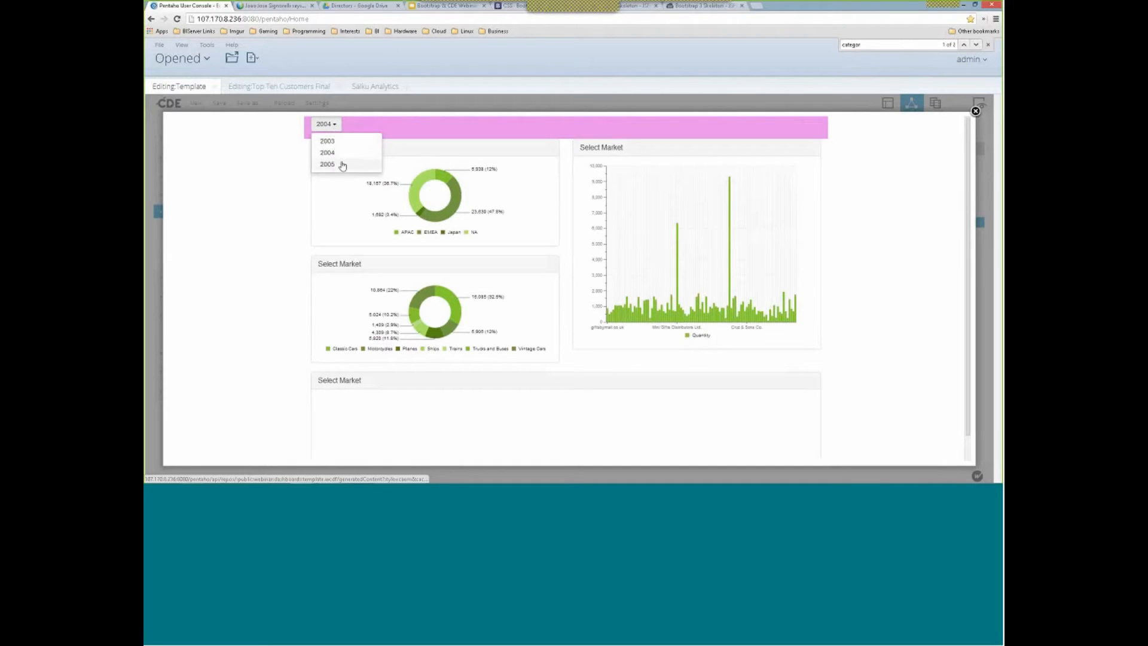
left_click(327, 164)
left_click(976, 111)
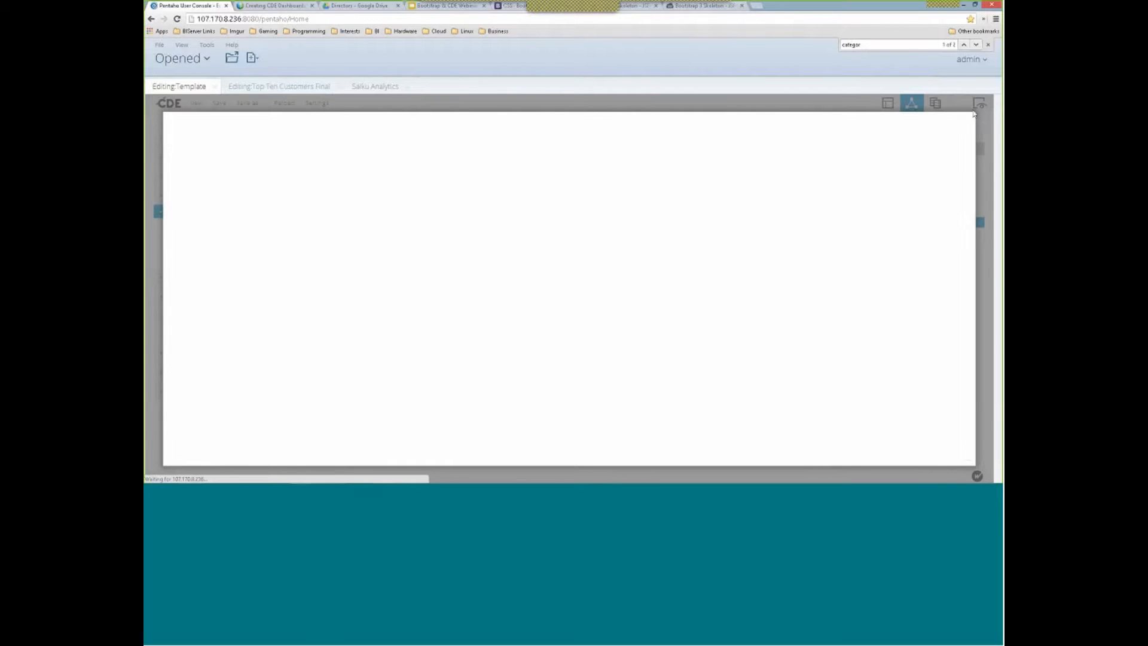
Inspect the properties of the first row's column in the dashboard layout, including its background colour, and save the dashboard
left_click(888, 103)
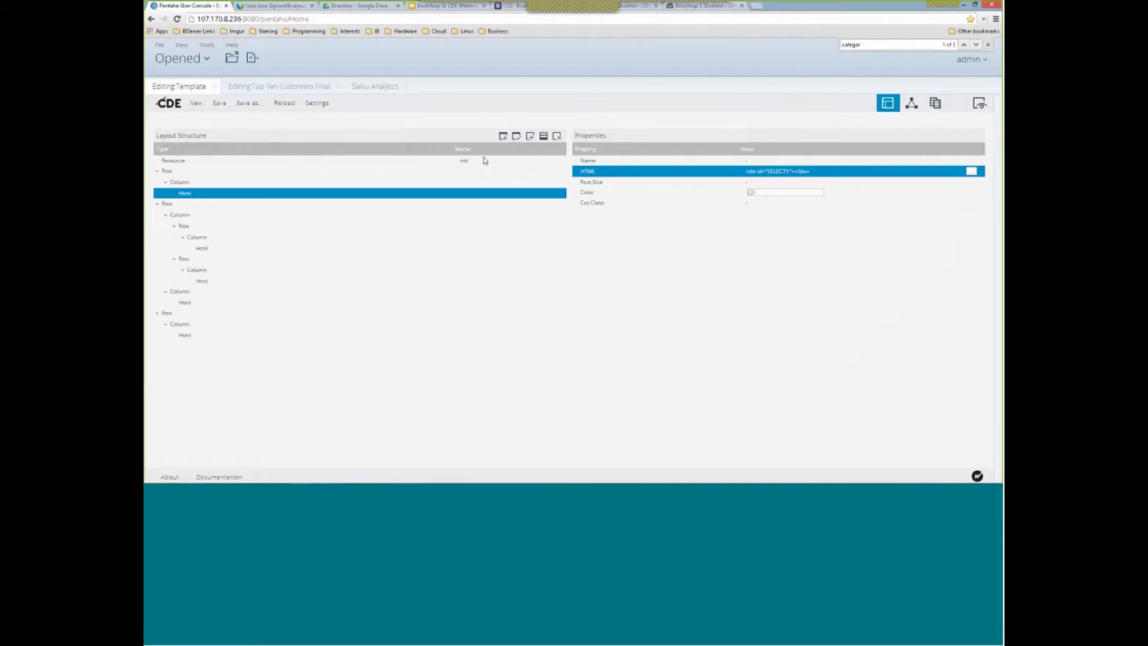
left_click(204, 184)
left_click(723, 255)
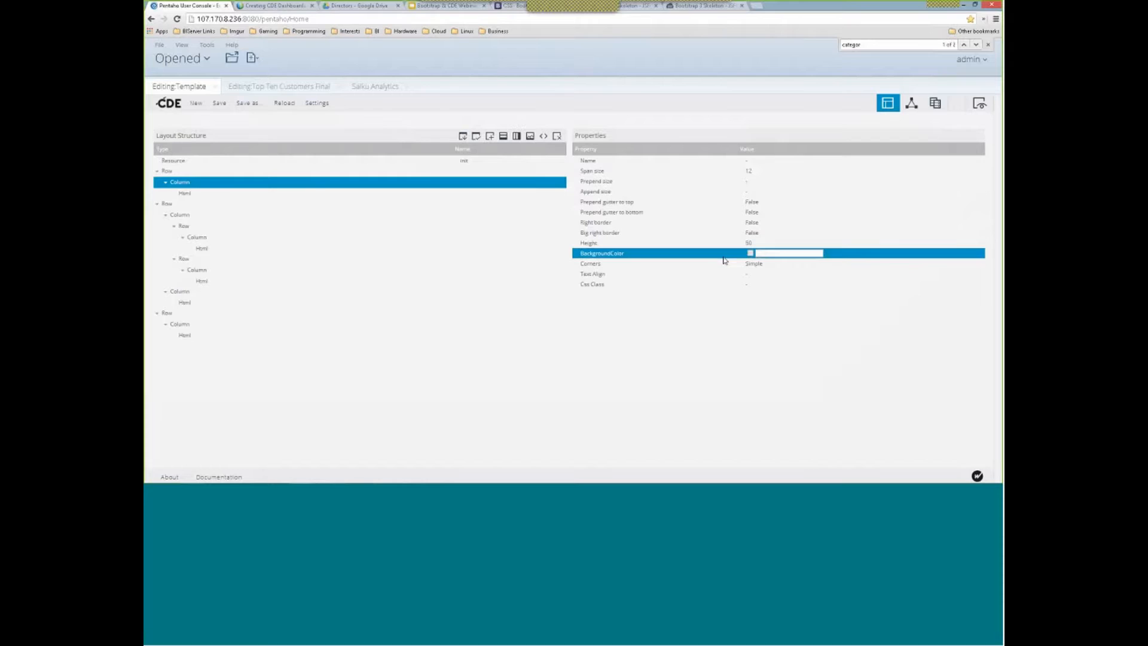
left_click(219, 103)
Make the PIE1 chart component listen to the PARAM_YEAR parameter
left_click(910, 106)
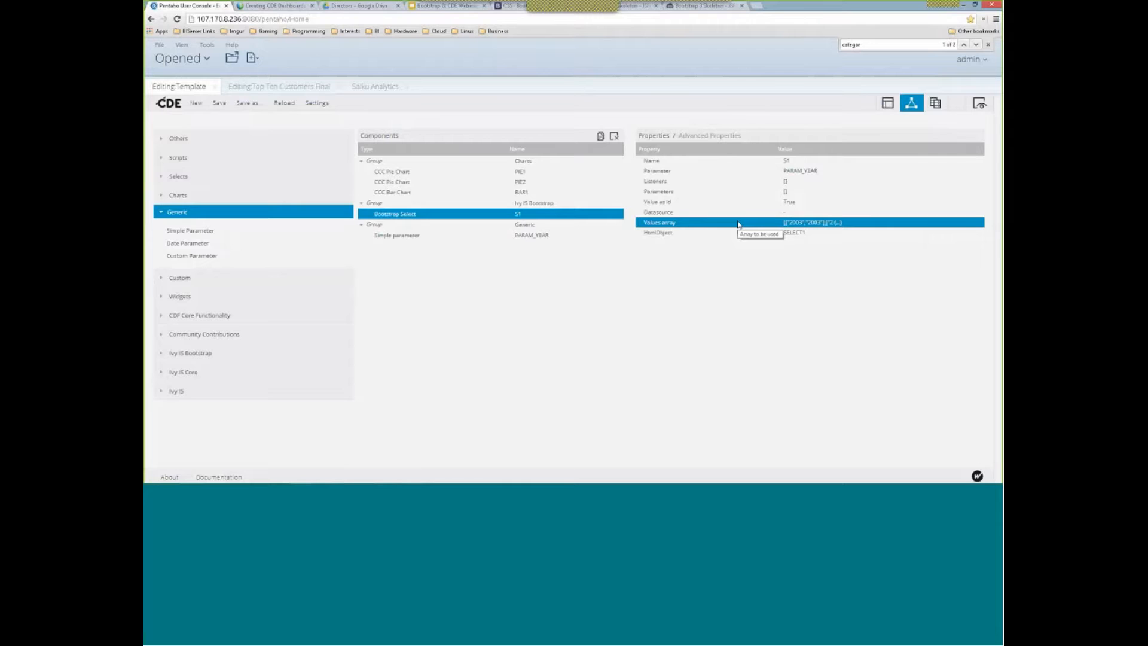
left_click(539, 174)
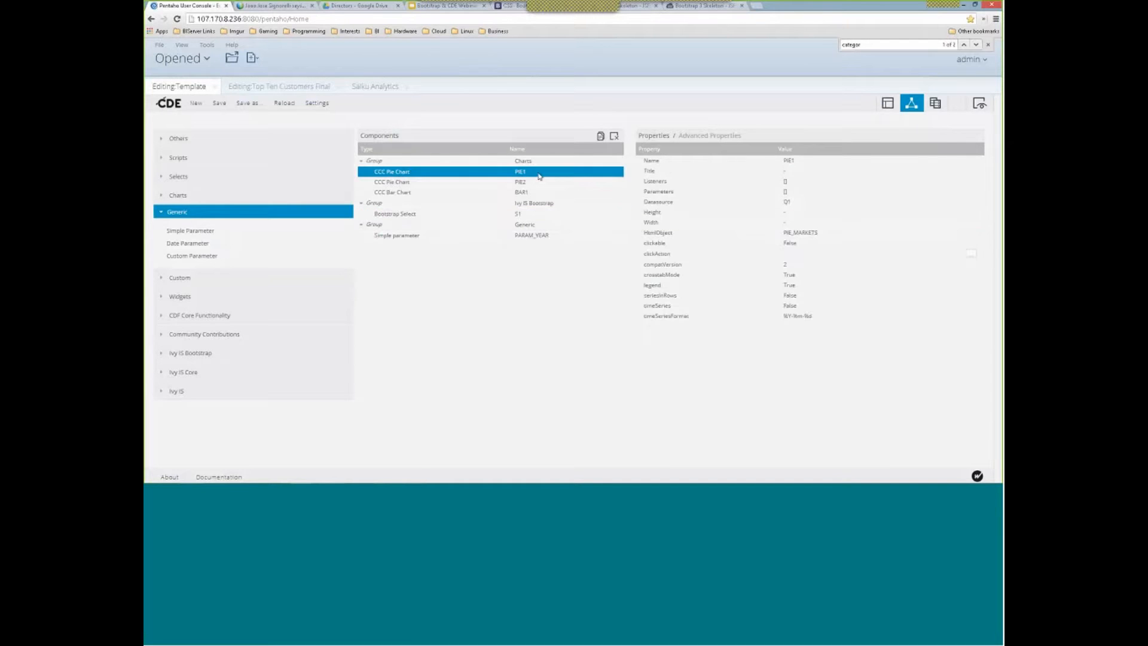
left_click(806, 182)
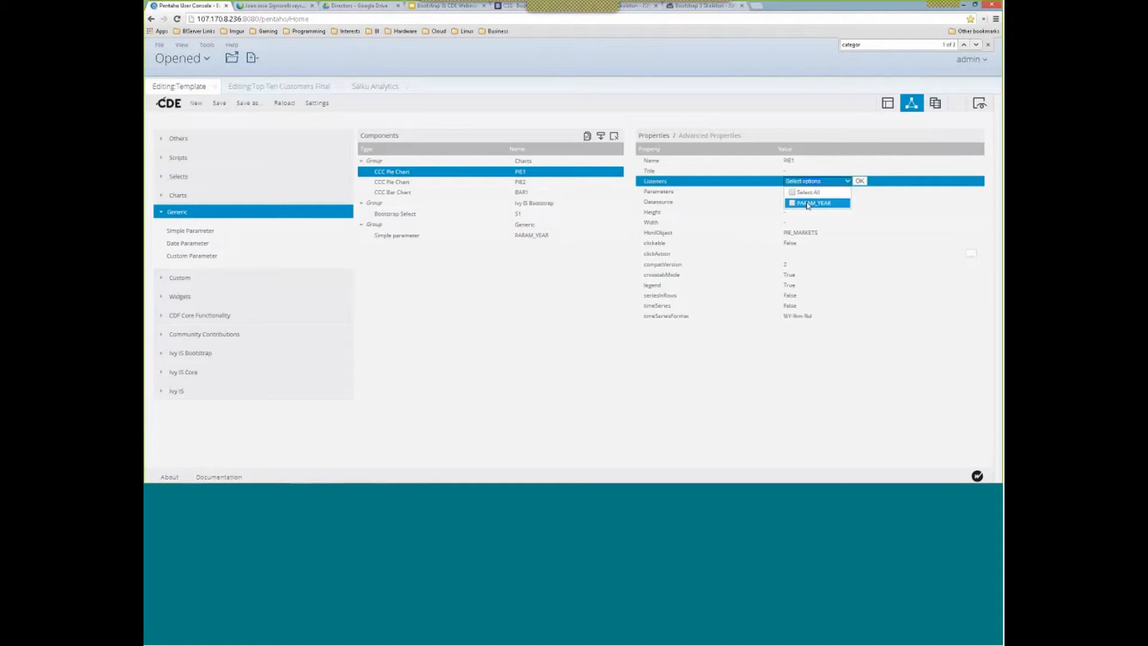
left_click(808, 203)
left_click(860, 182)
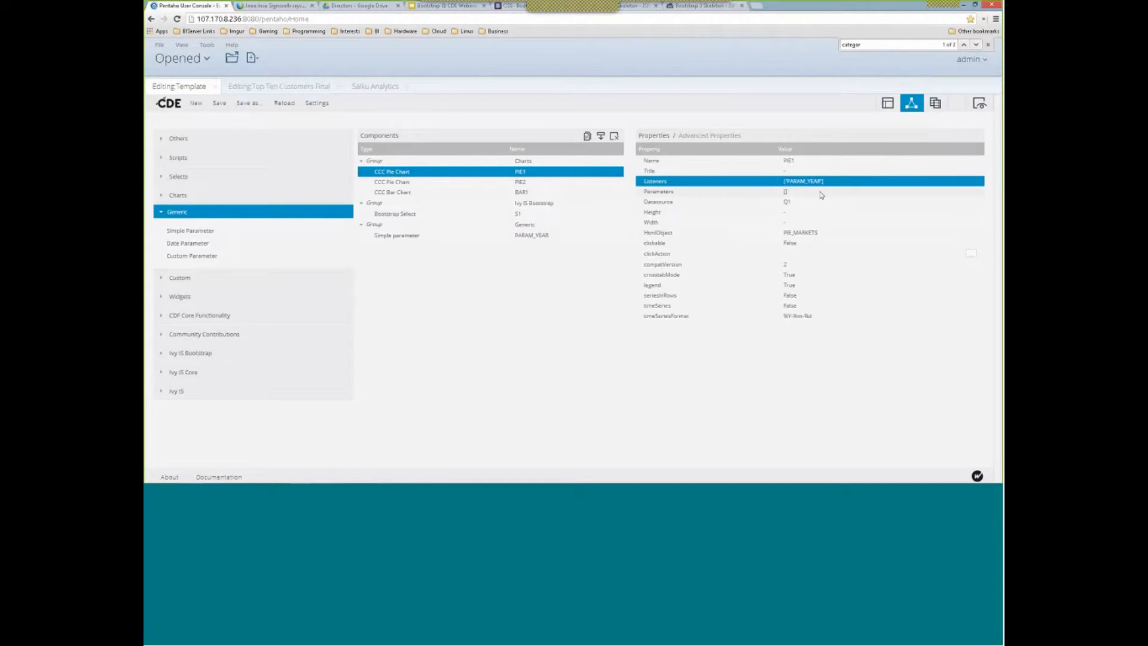
Add a parameter to PIE1 with PARAM_YEAR as both argument and value, and accept the list
left_click(821, 194)
left_click(698, 289)
left_click(519, 173)
type("PARA")
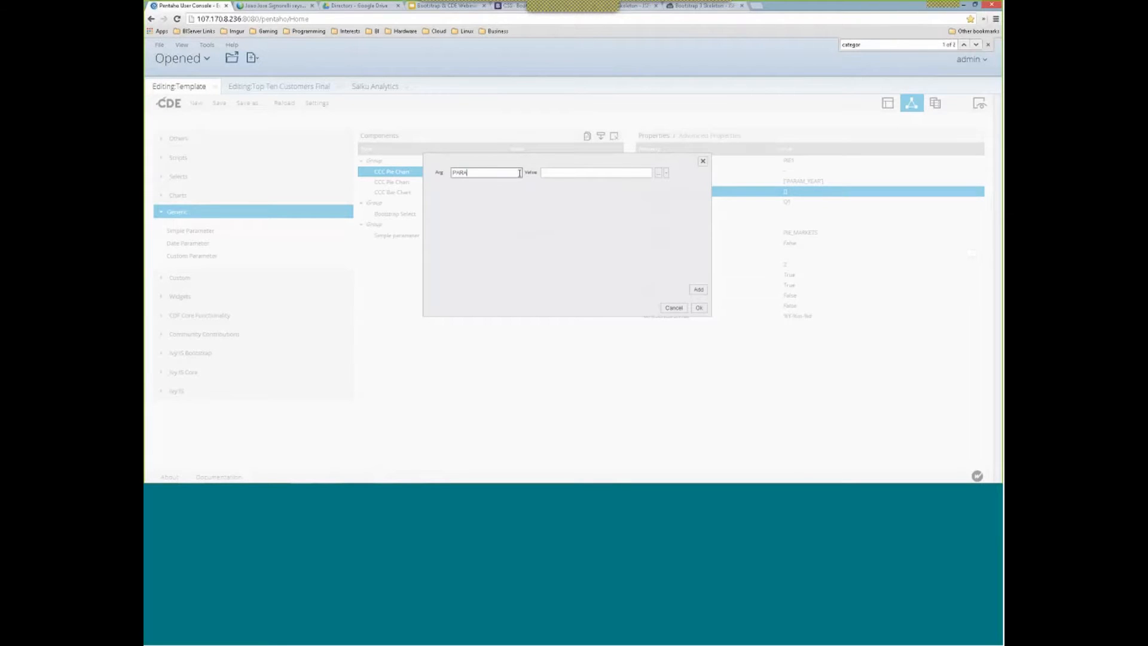
type("M_YEAR")
key("ctrl+a")
key("ctrl+c")
key("Tab")
key("ctrl+v")
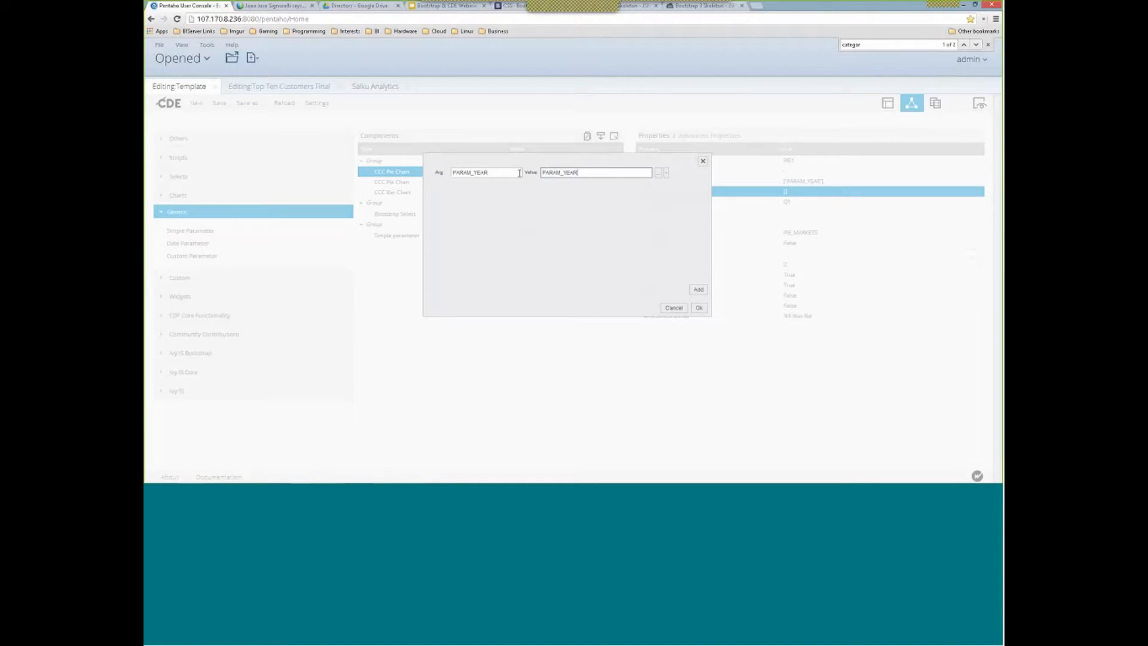
left_click(699, 307)
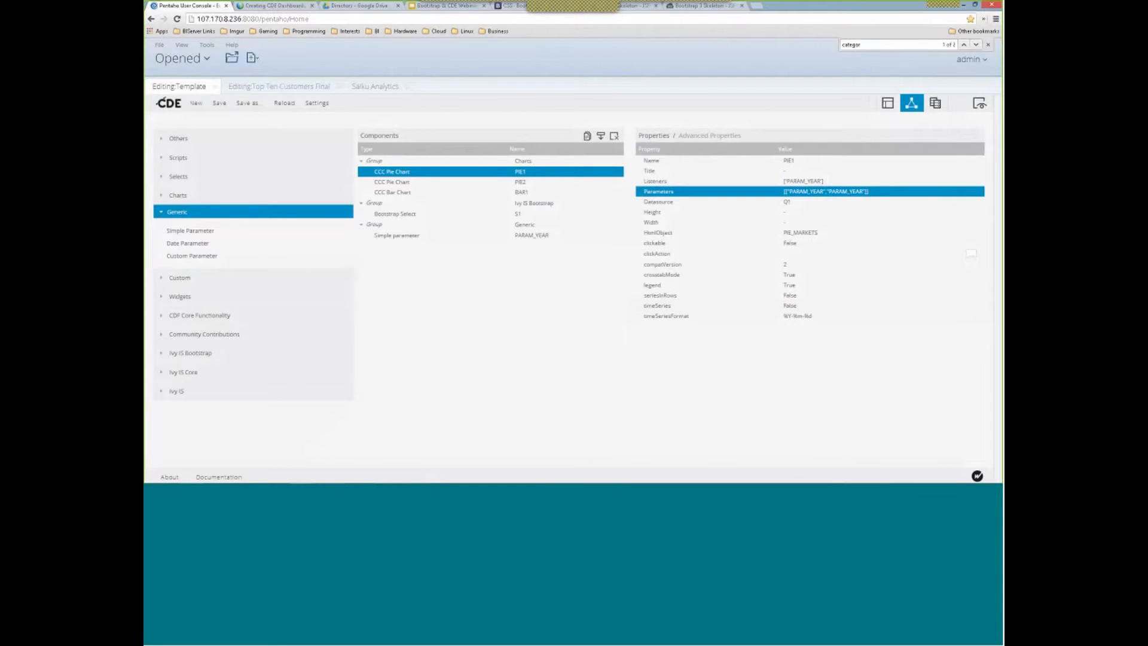
Save and preview the dashboard, switch the year selector through 2004, 2005, 2003 and back to 2004, and close the preview
left_click(219, 104)
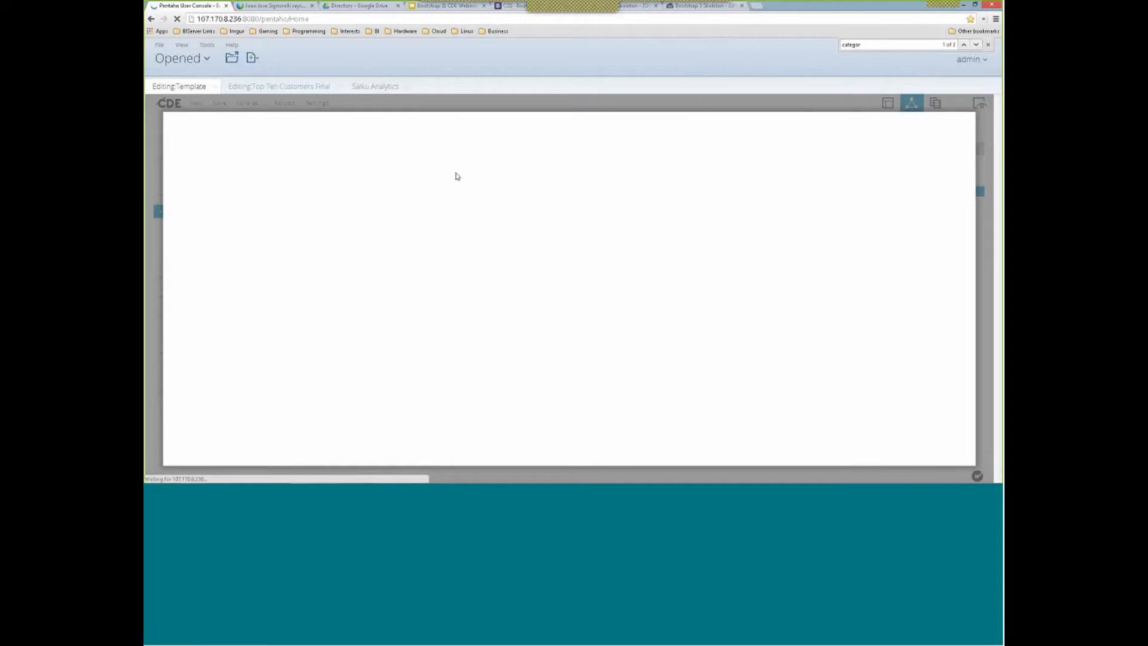
left_click(328, 125)
left_click(329, 152)
left_click(326, 124)
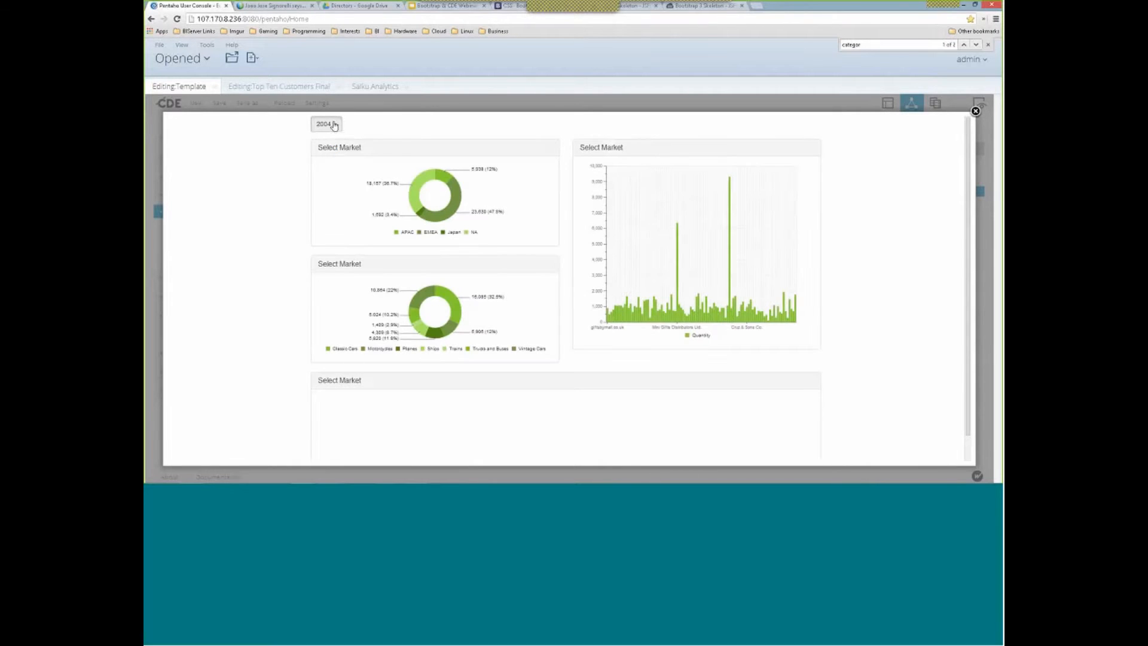
left_click(328, 162)
left_click(326, 124)
left_click(333, 136)
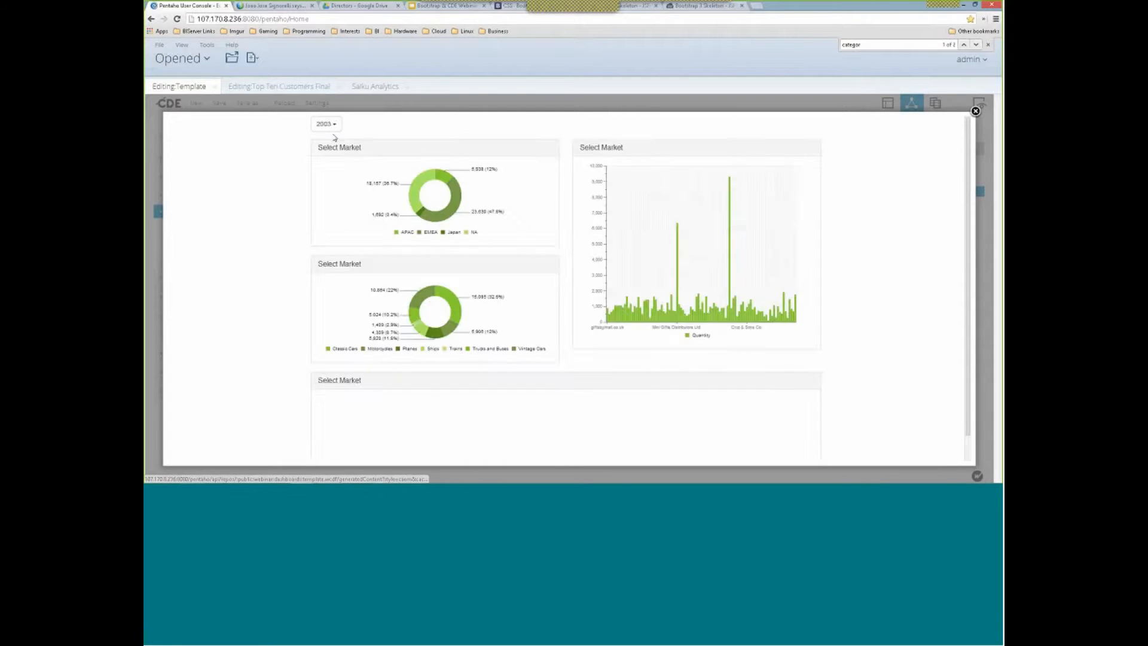
left_click(327, 124)
left_click(329, 150)
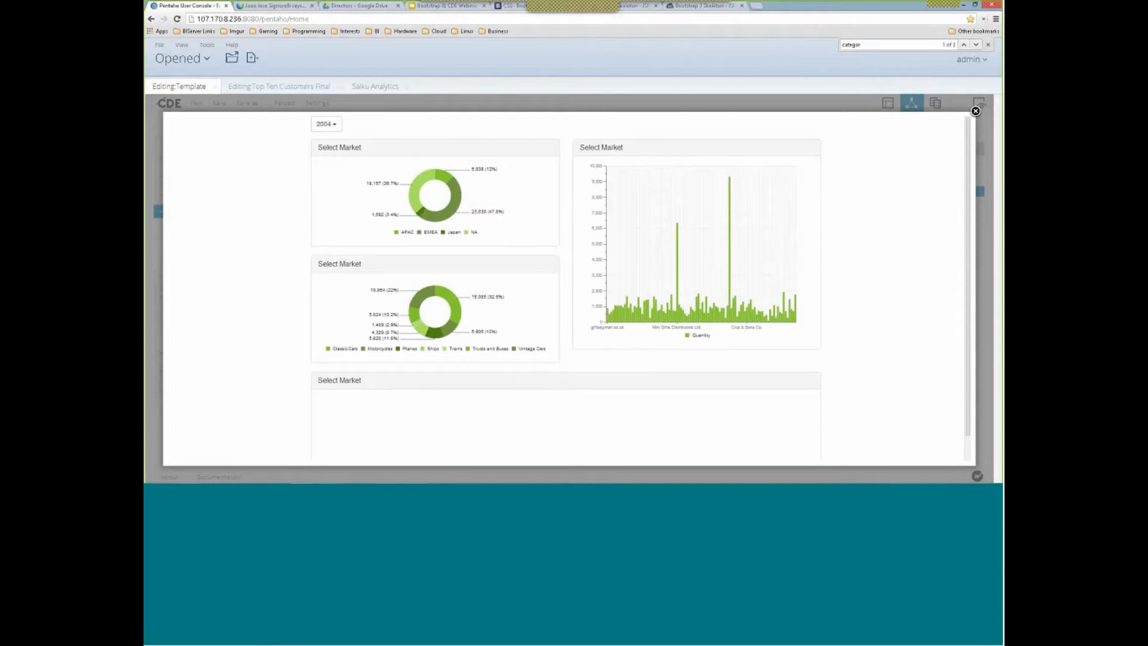
left_click(975, 112)
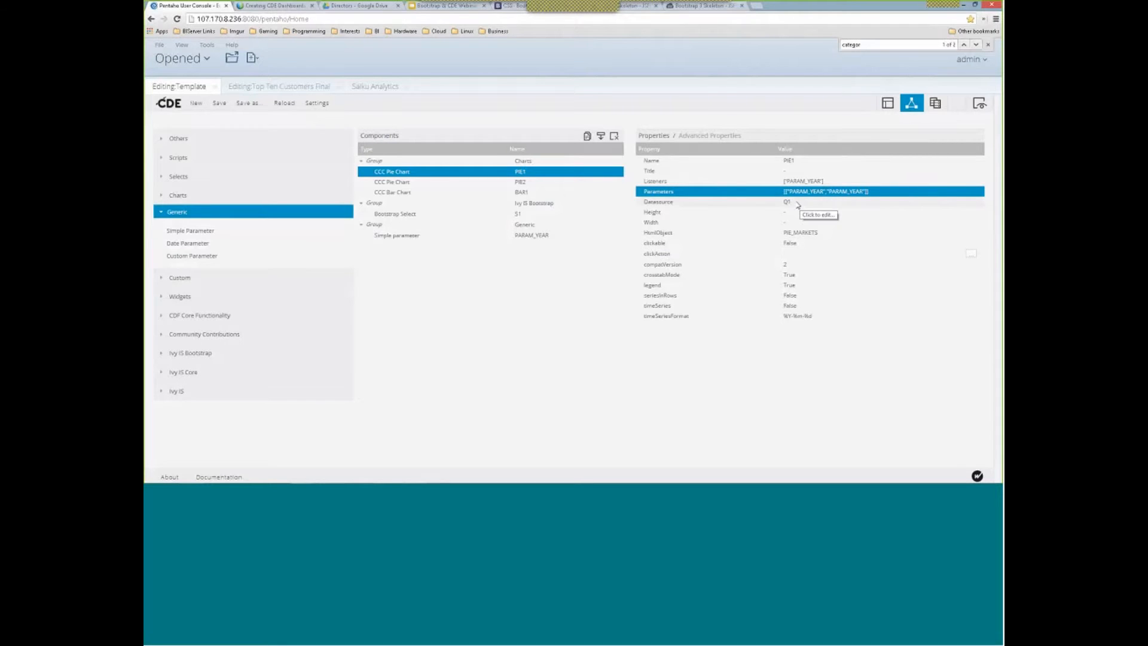
In the Q1 datasource query, replace the hard-coded year in the WHERE clause with ${PARAM_YEAR} and accept the query
left_click(935, 103)
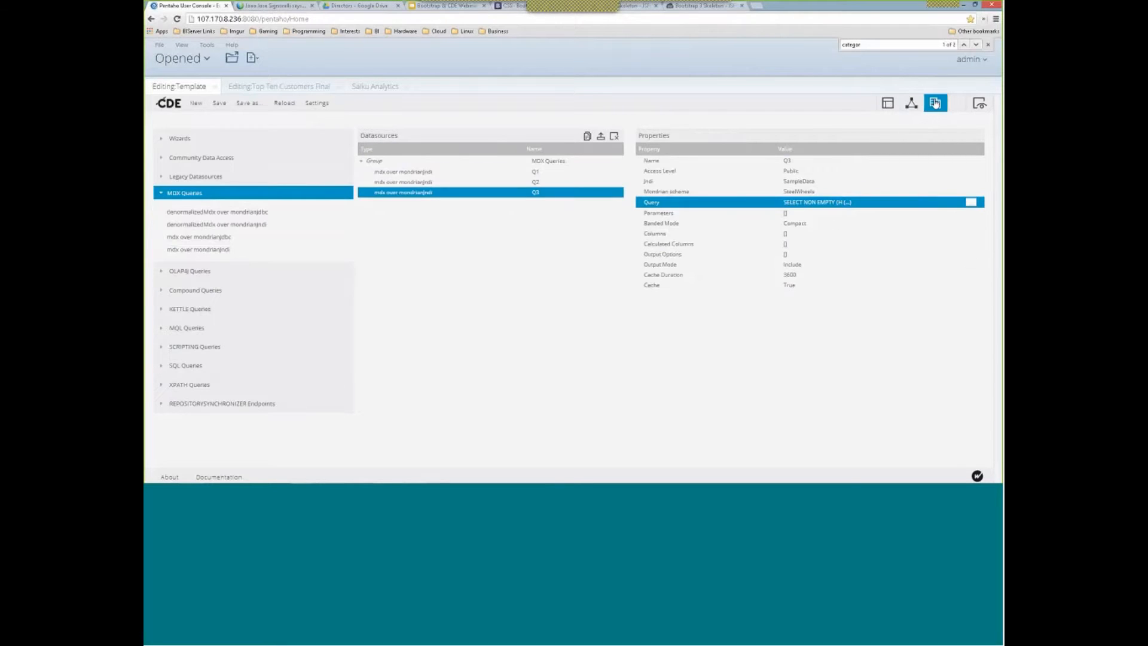
left_click(579, 173)
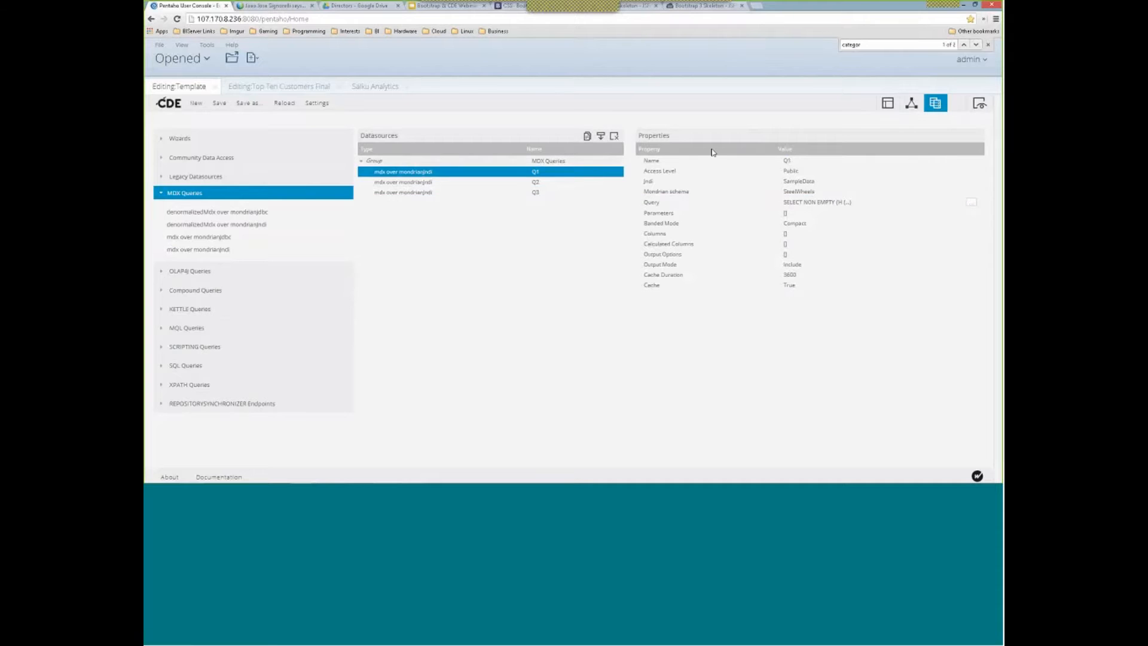
left_click(973, 203)
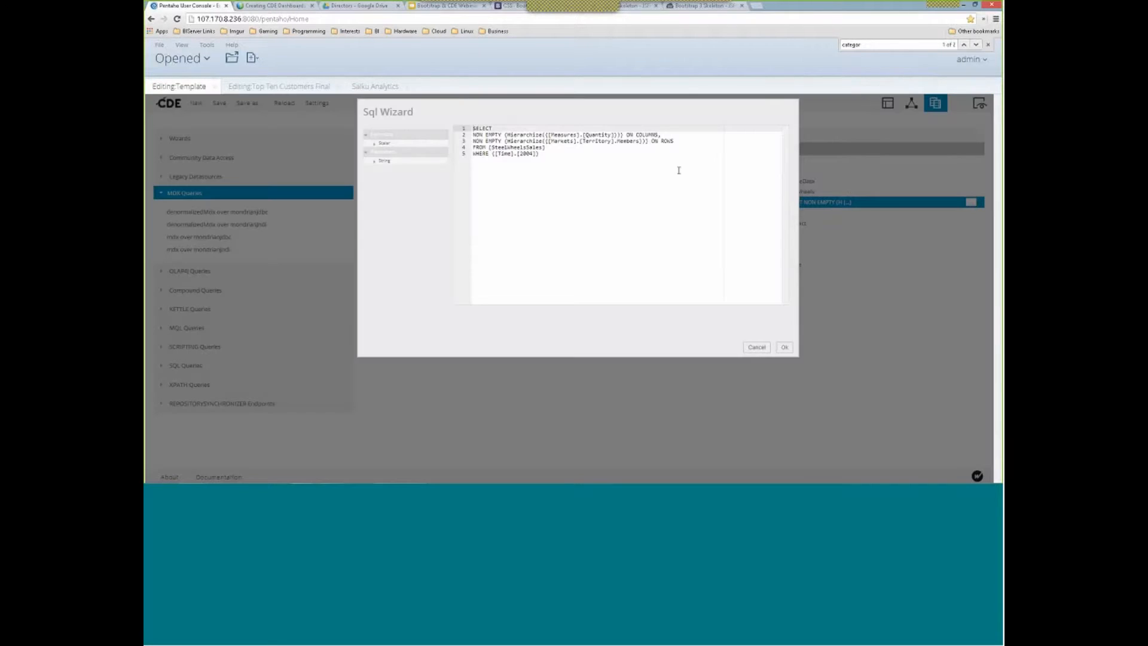
left_click(536, 176)
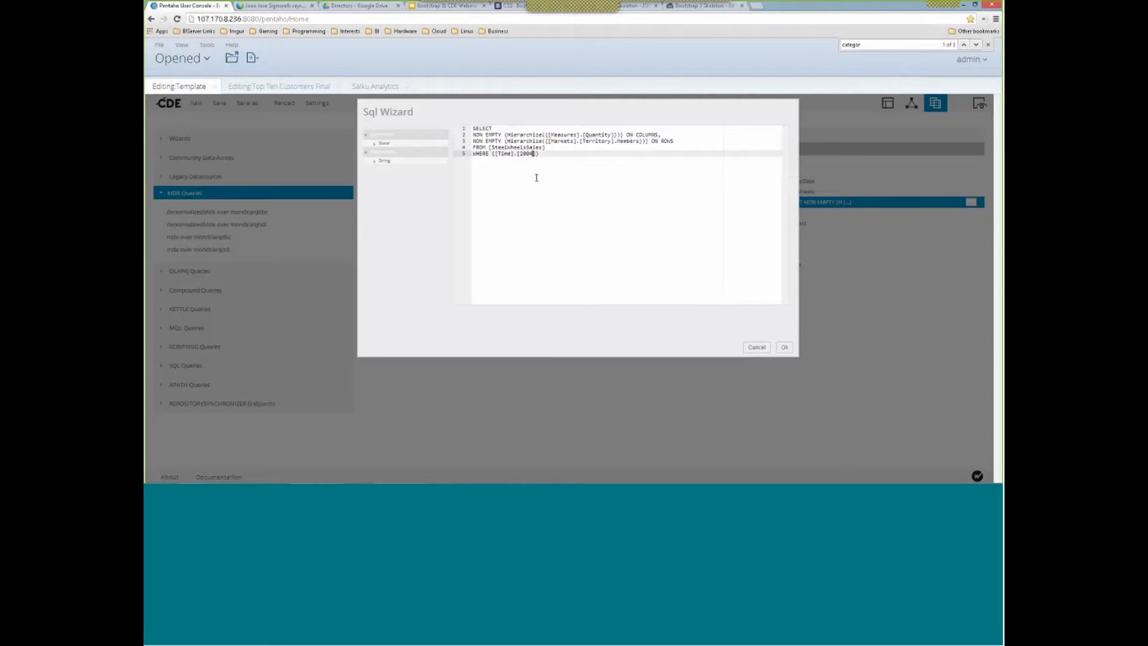
key("BackSpace")
key("BackSpace")
key("BackSpace")
key("BackSpace")
type("${")
key("Left")
type("PARAM_YE")
left_click_drag(519, 153, 559, 153)
left_click(541, 154)
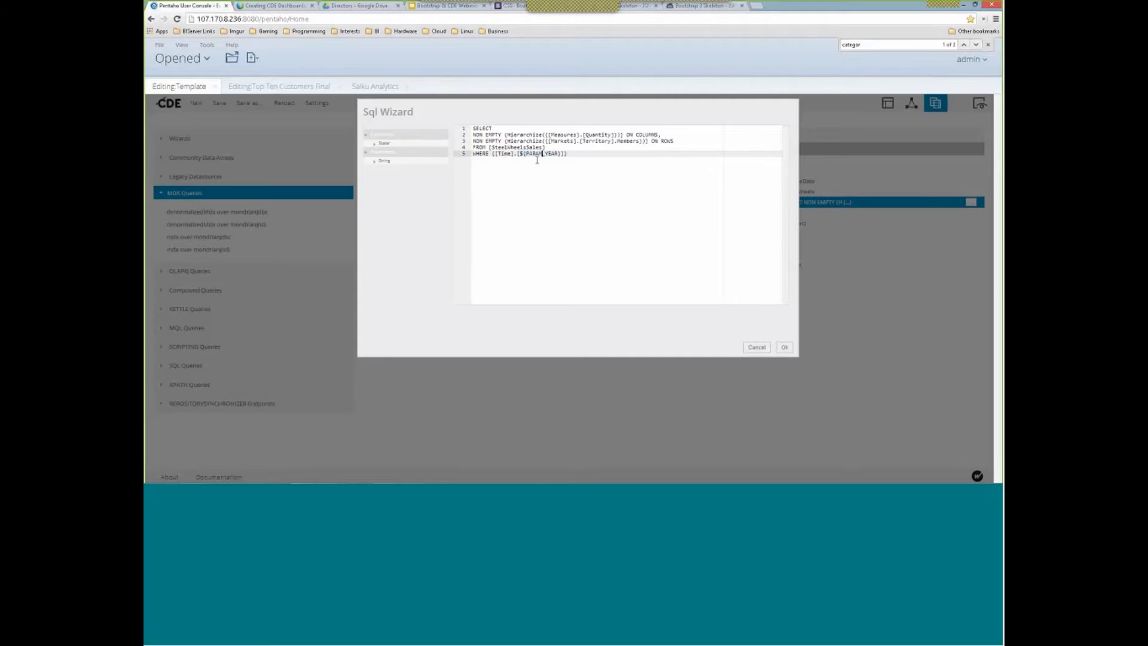
left_click(784, 348)
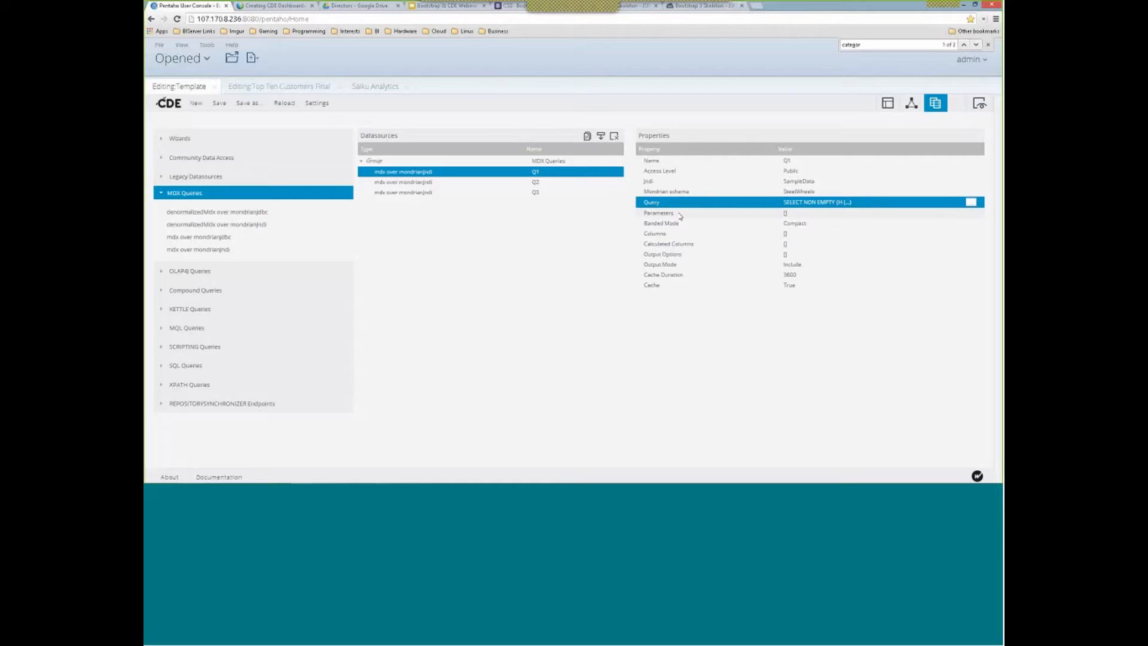
Add a String parameter to the Q1 datasource with PARAM_YEAR as both name and value
left_click(799, 215)
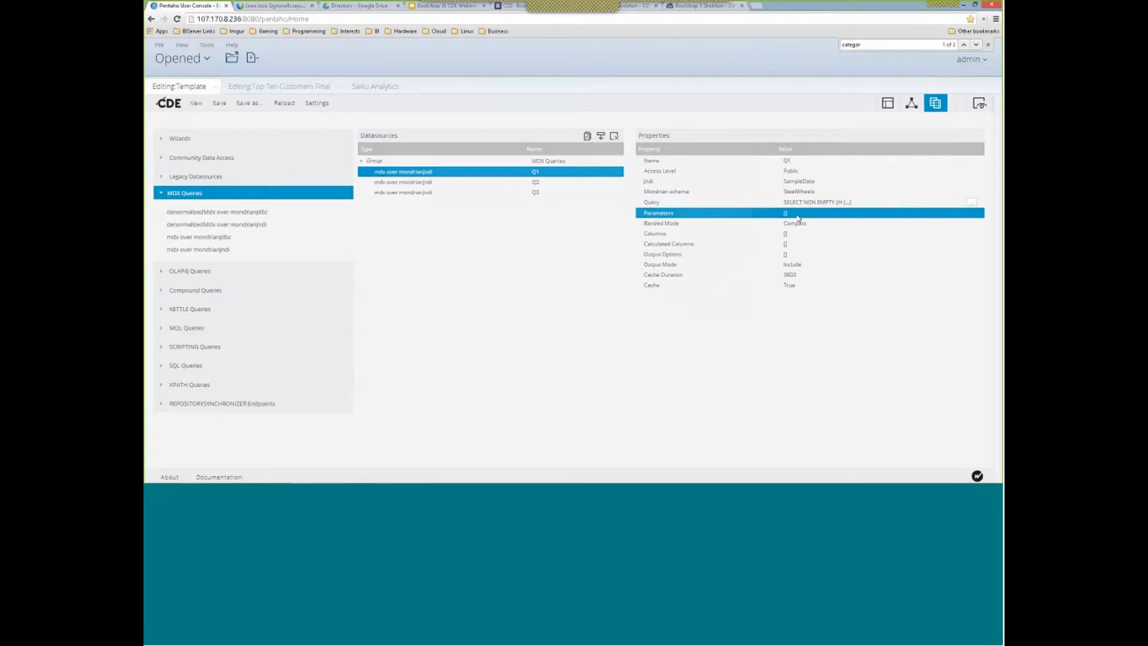
left_click(739, 290)
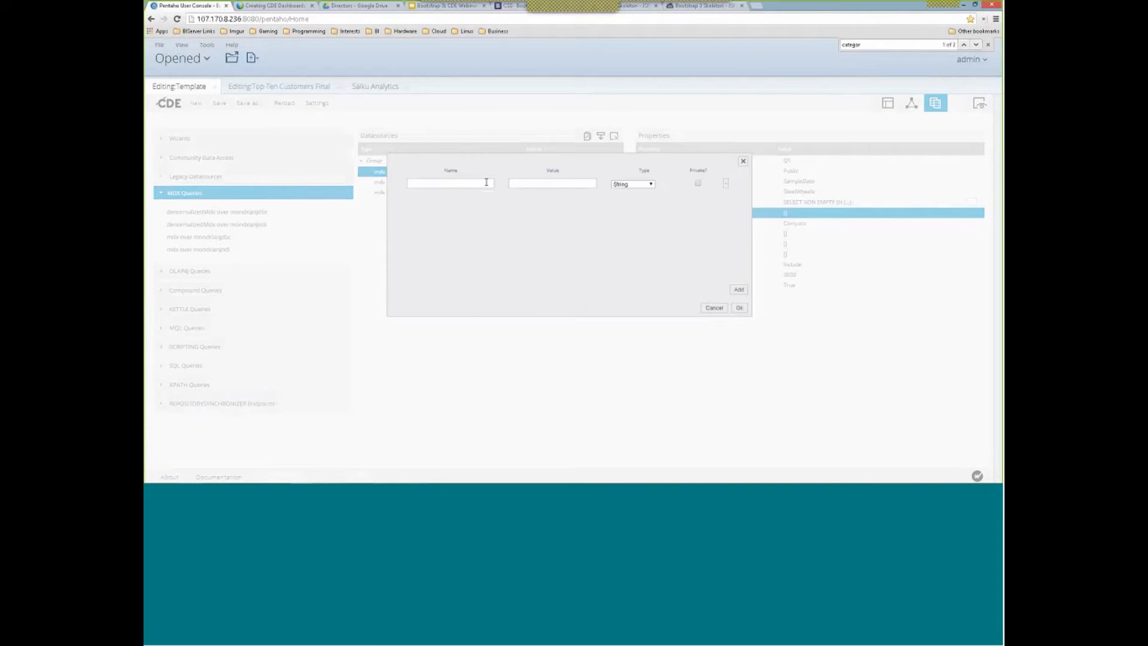
left_click(487, 183)
type("PARAM_YEAR")
key("Tab")
key("ctrl+v")
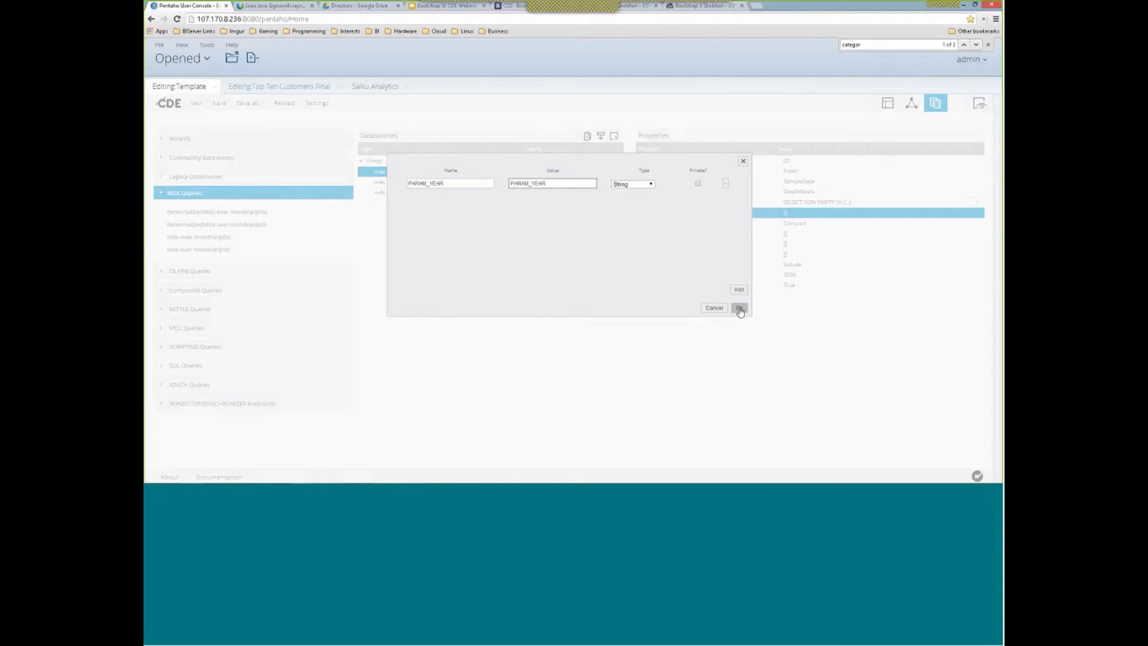
left_click(740, 308)
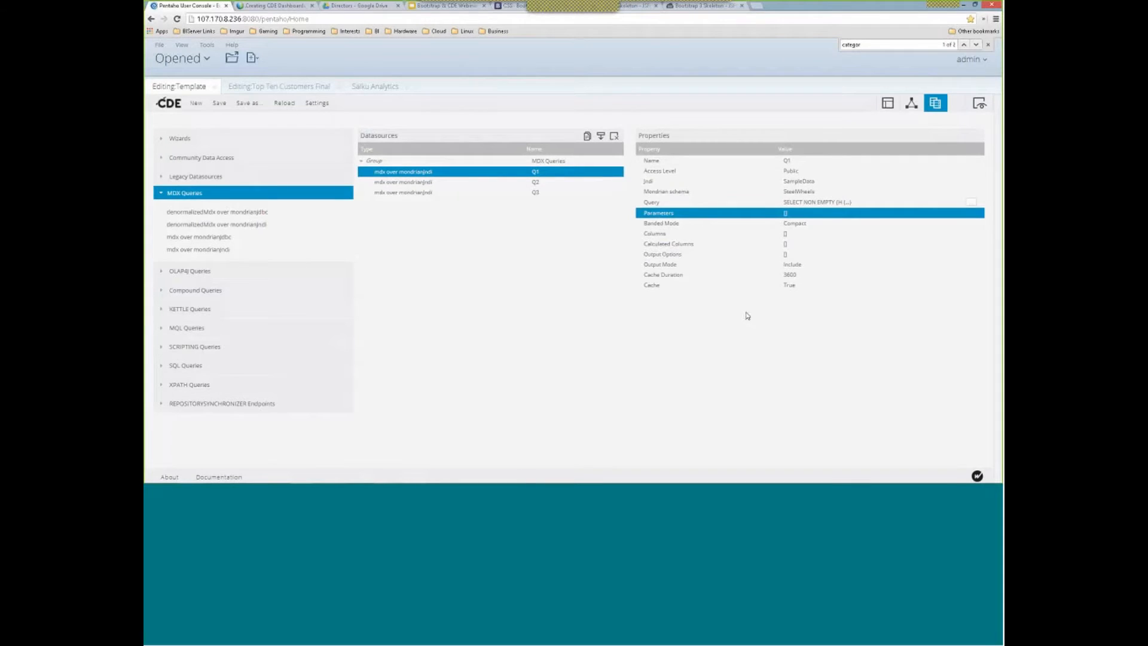
Save and preview the dashboard, check the market pie chart for 2005, 2003, 2004 and 2005 again, and close the preview
left_click(219, 104)
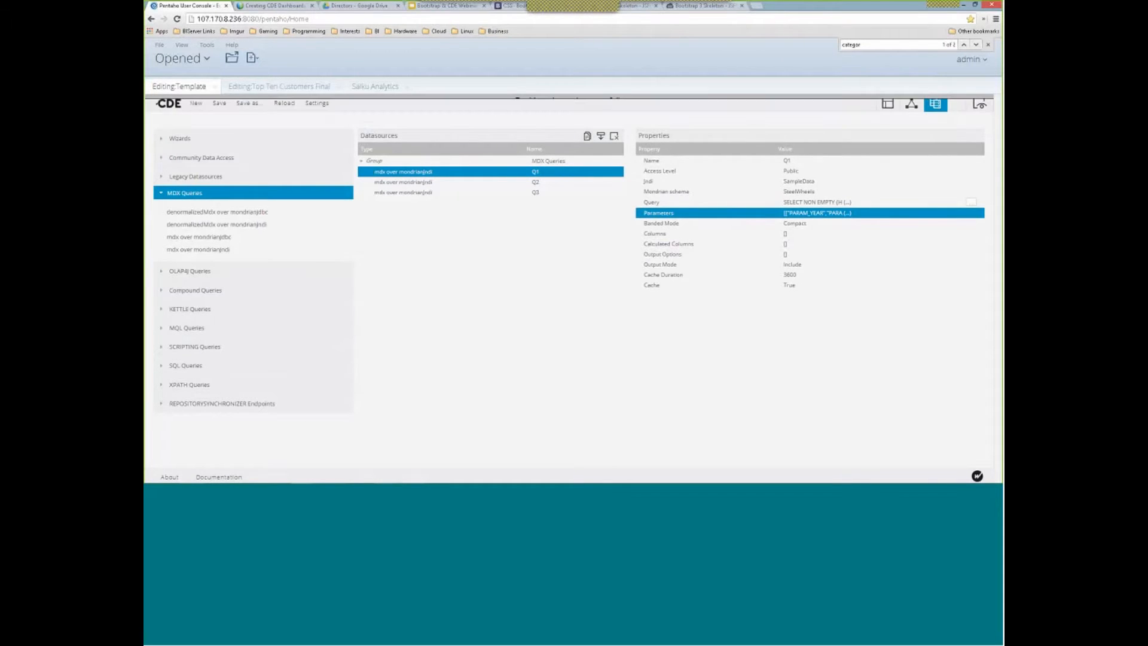
left_click(980, 105)
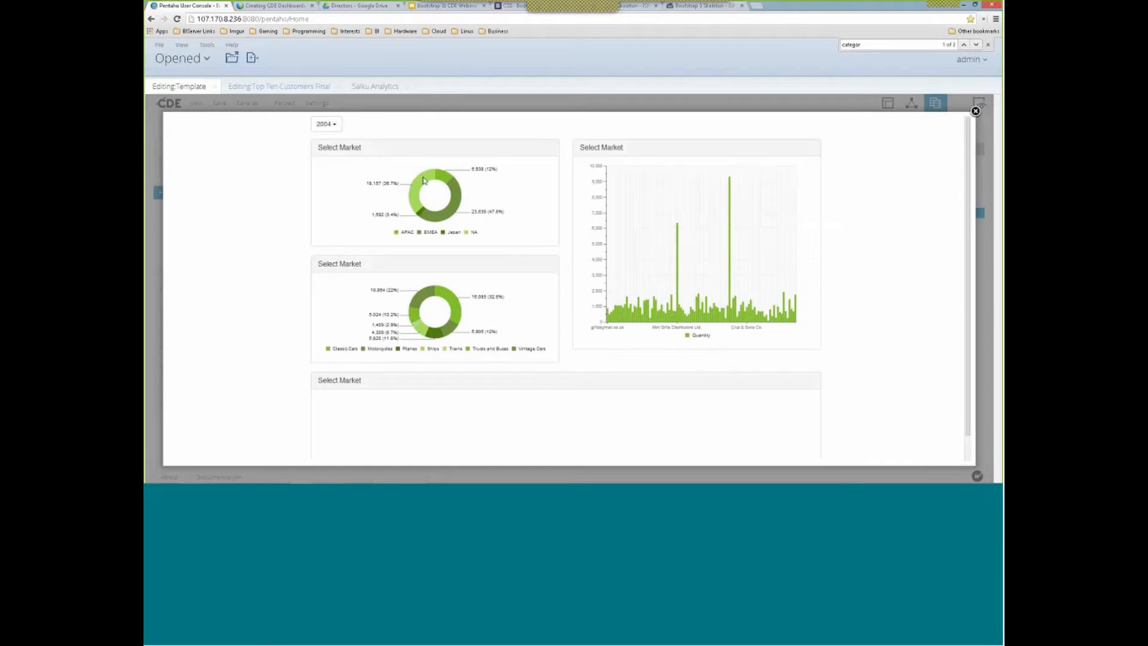
mouse_move(445, 180)
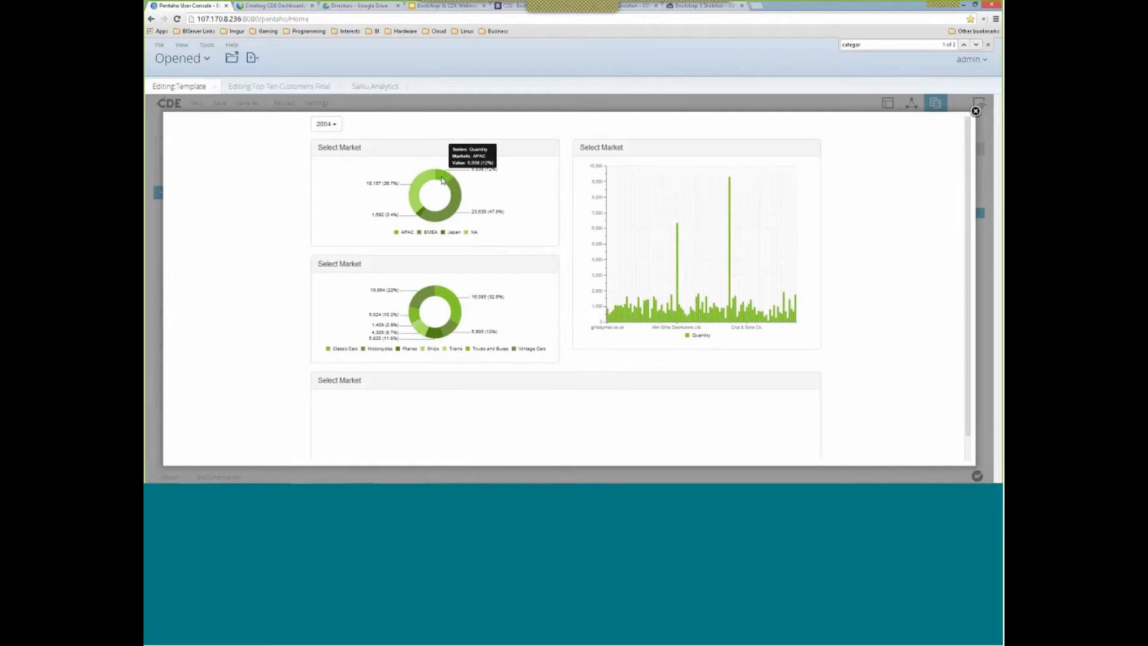
left_click(335, 125)
left_click(332, 163)
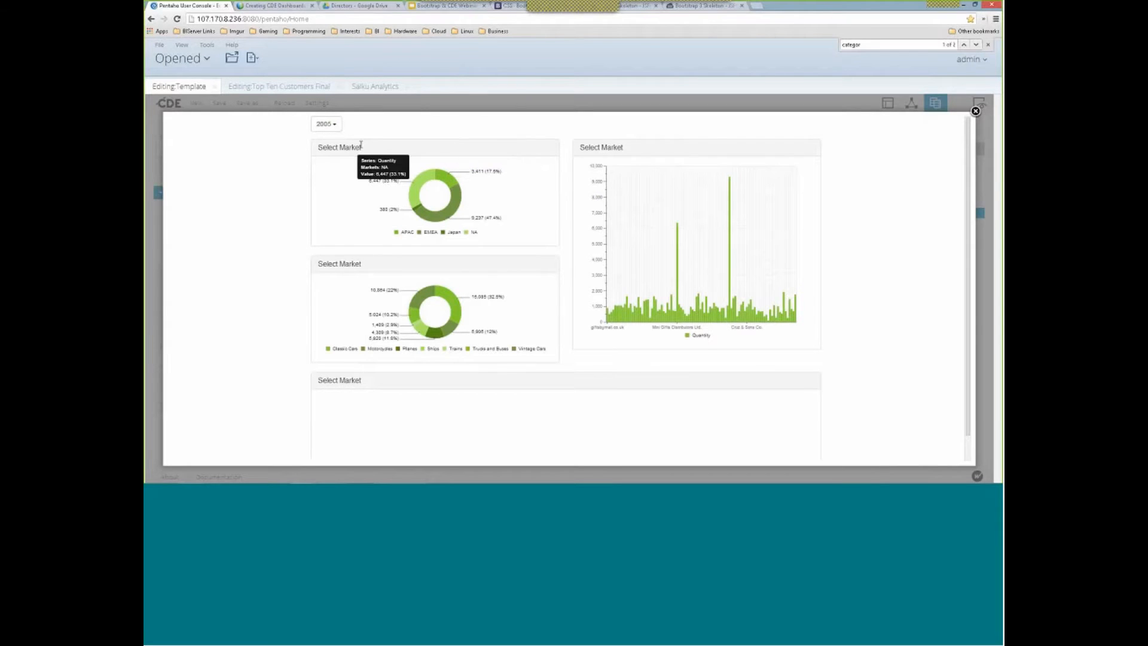
left_click(326, 124)
left_click(338, 142)
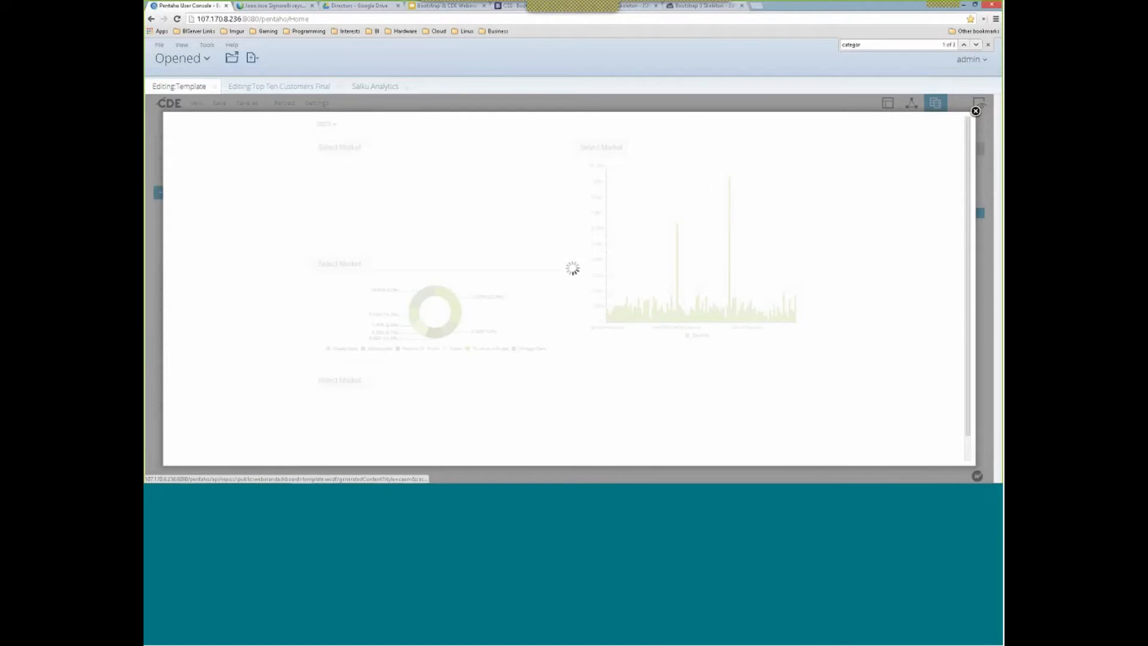
left_click(333, 126)
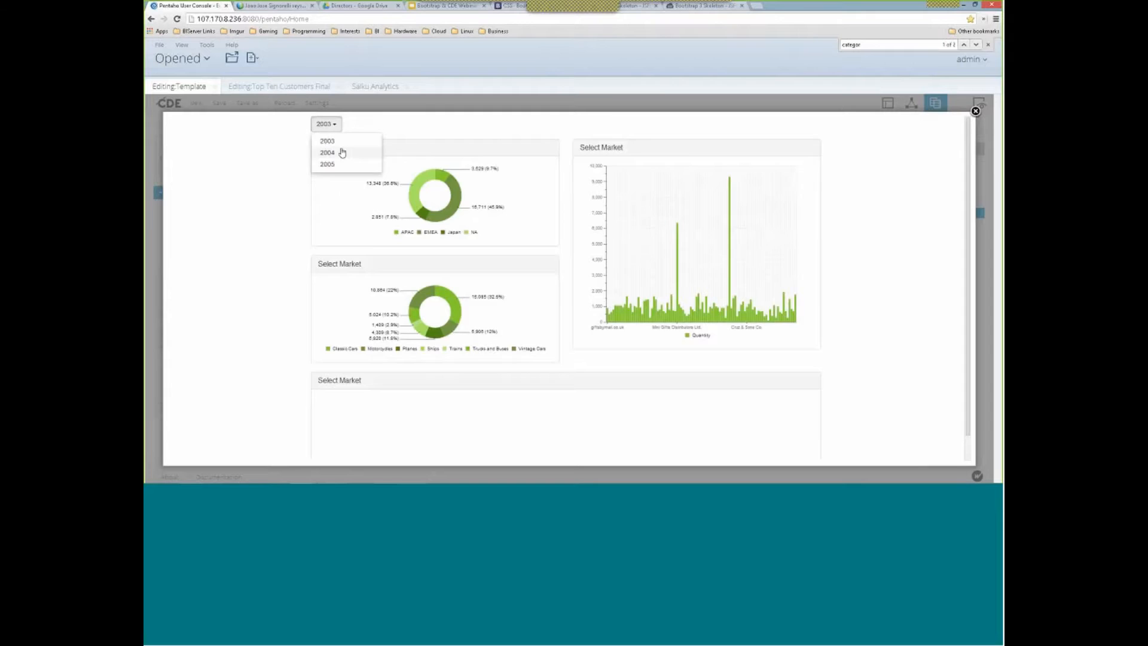
left_click(338, 153)
left_click(328, 123)
left_click(337, 164)
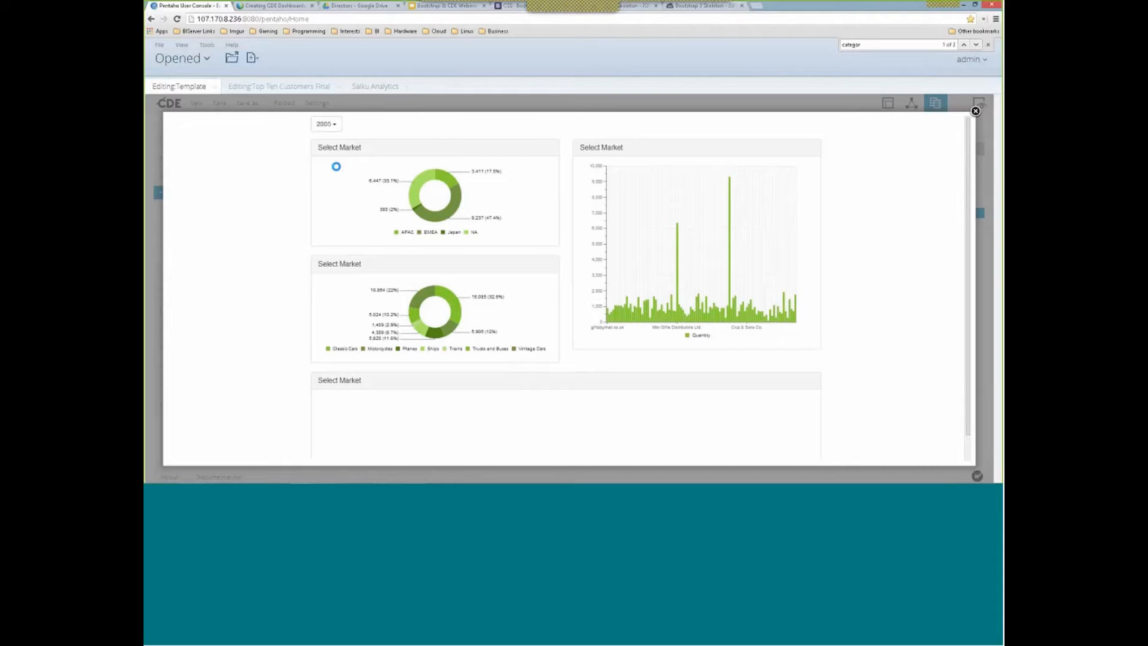
mouse_move(448, 211)
left_click(975, 111)
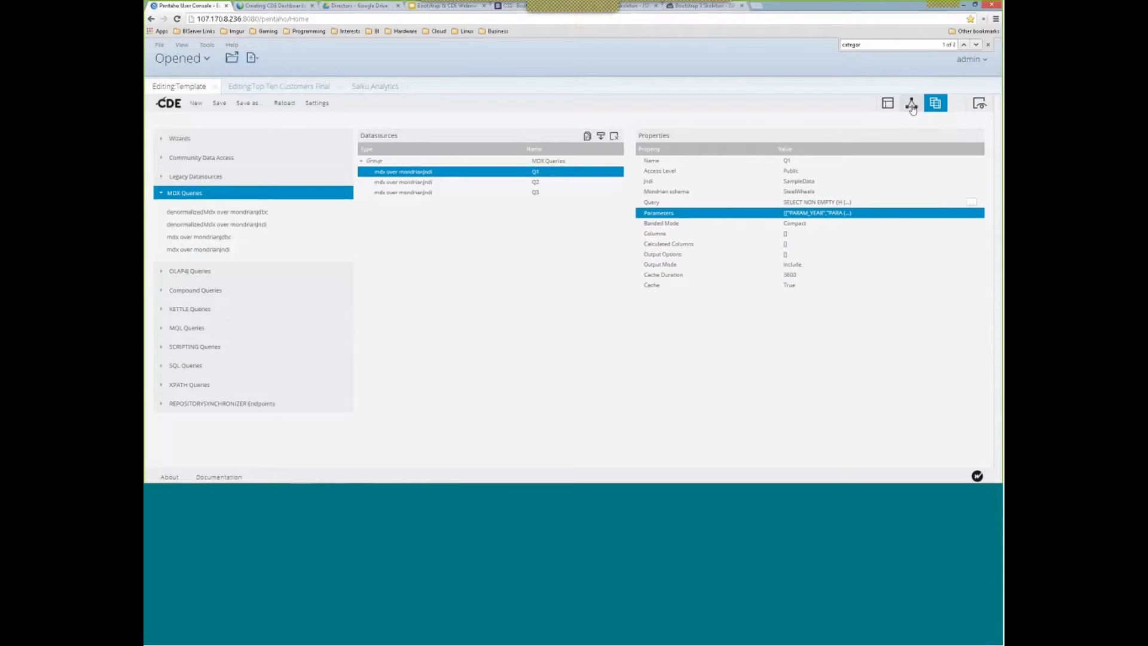
Duplicate the PARAM_YEAR simple parameter among the dashboard components
left_click(910, 106)
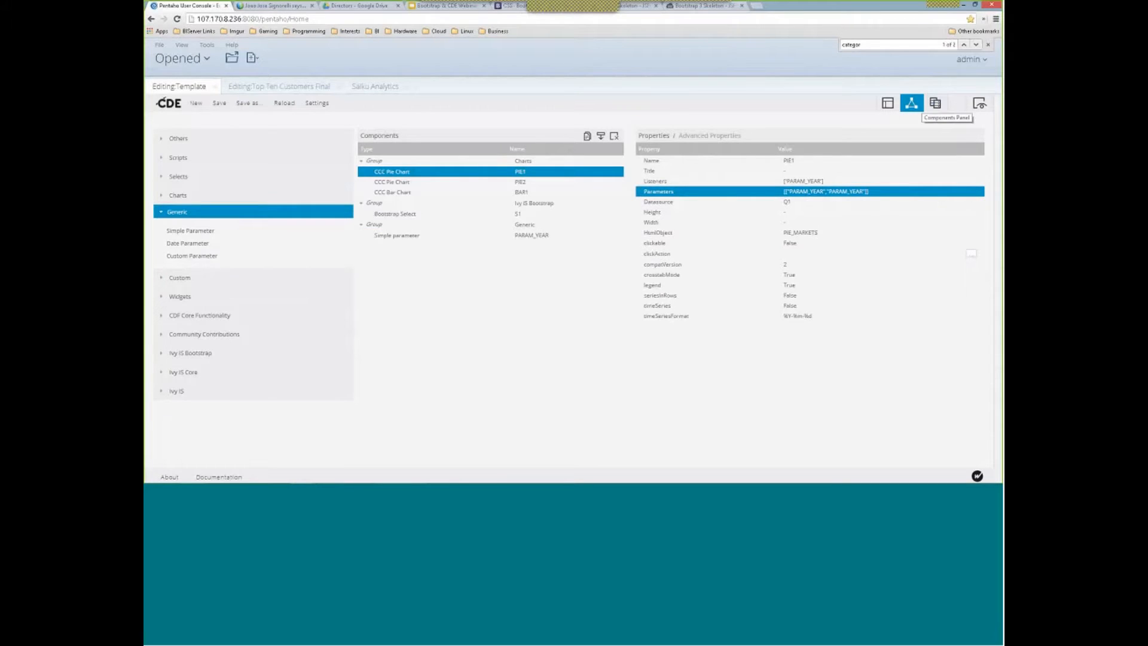
left_click(528, 238)
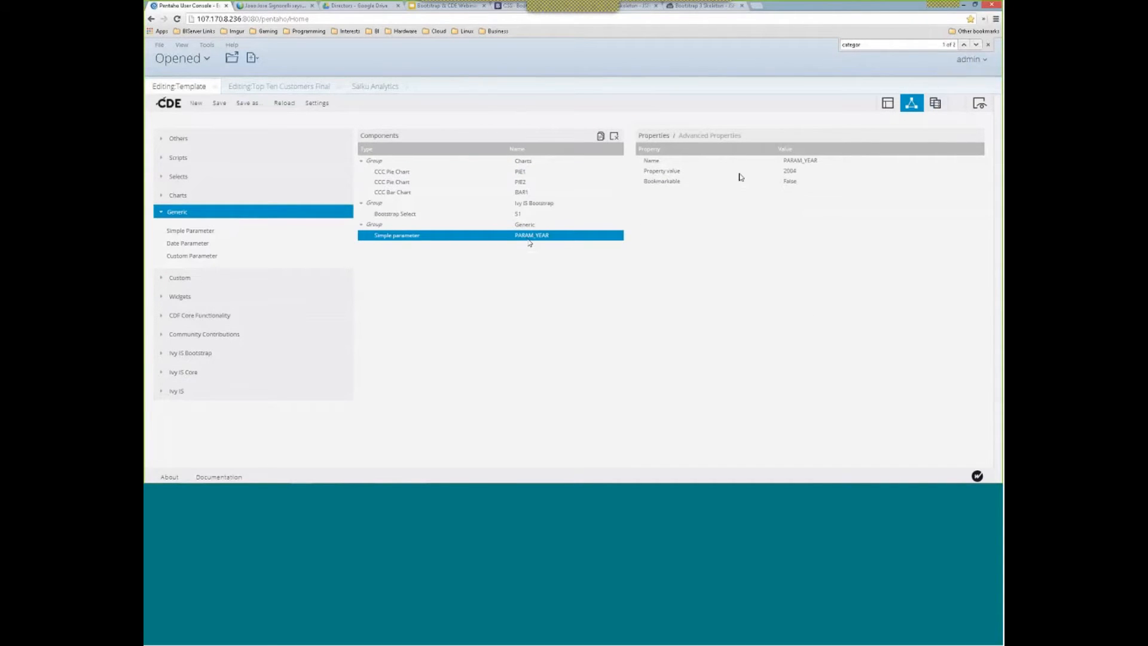
left_click(602, 142)
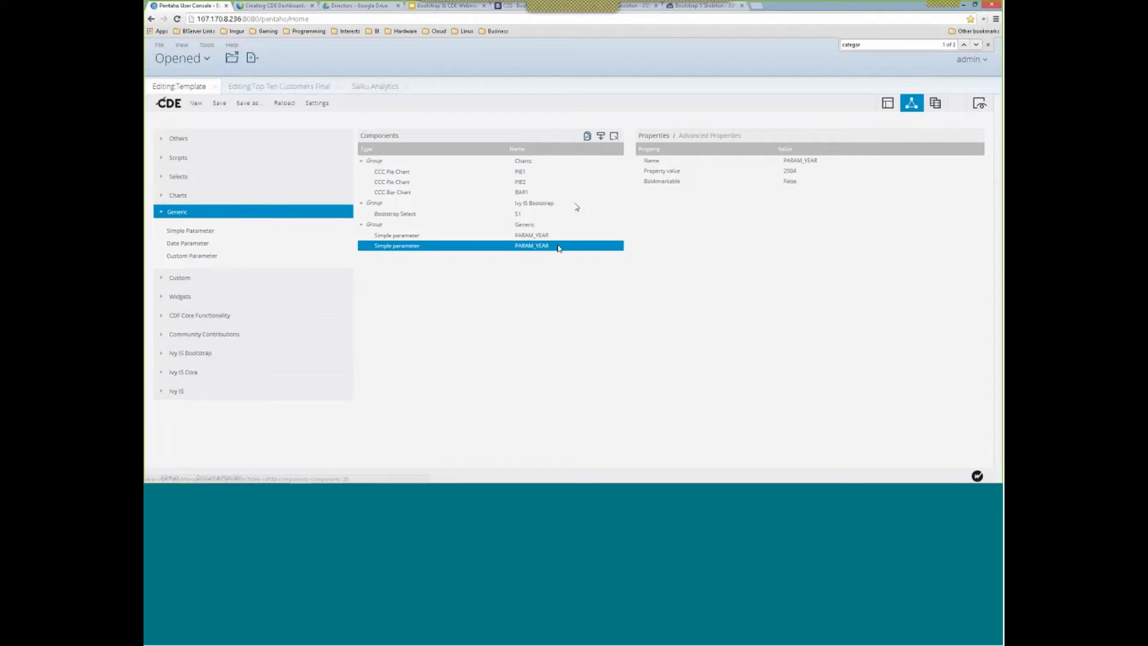
Rename the duplicated simple parameter to PARAM_MARKET and set its property value to APAC
left_click_drag(802, 160, 859, 162)
key("BackSpace")
type("MARKET")
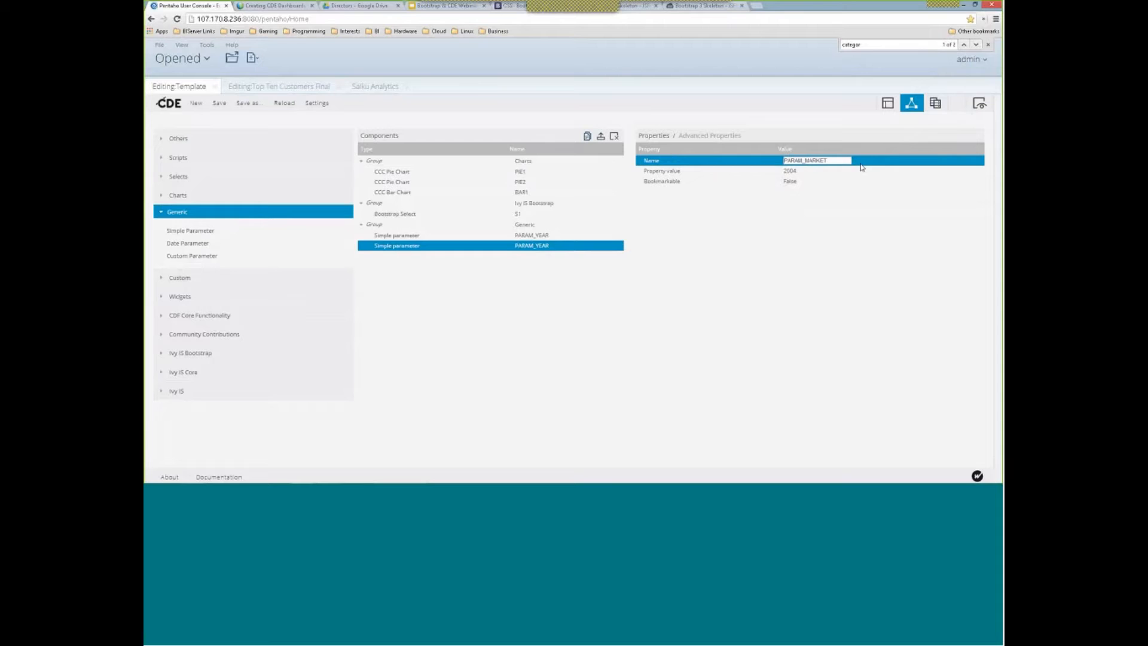
key("Return")
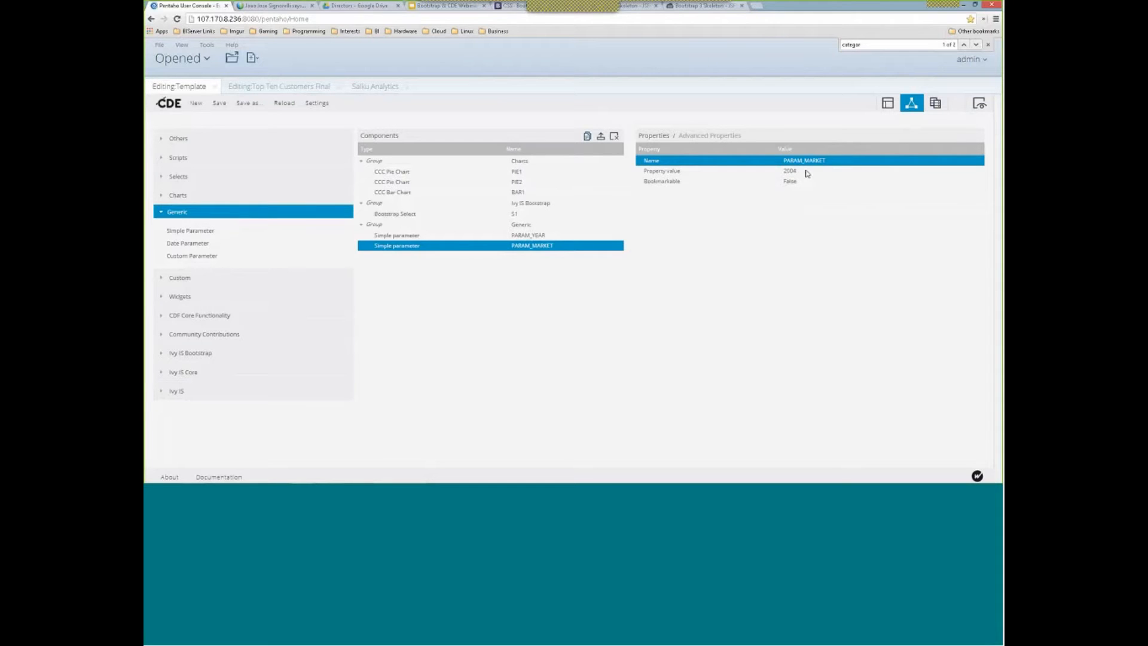
left_click(806, 171)
type("APAC")
key("Return")
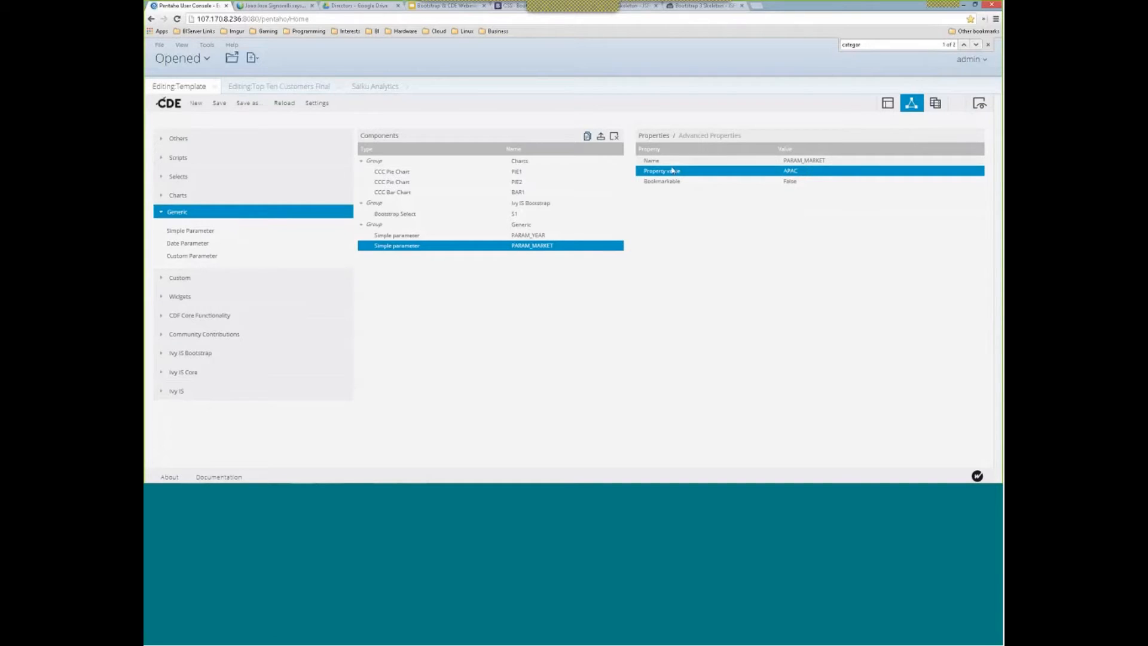
Set the clickable property of the PIE1 pie chart to True
left_click(533, 175)
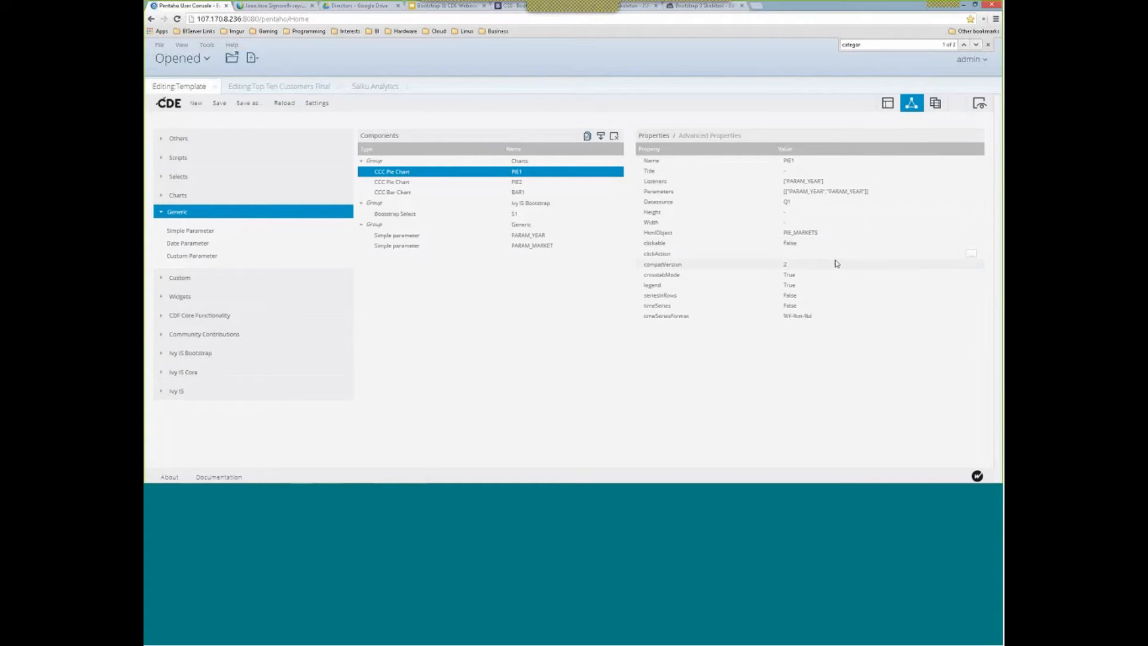
left_click(801, 242)
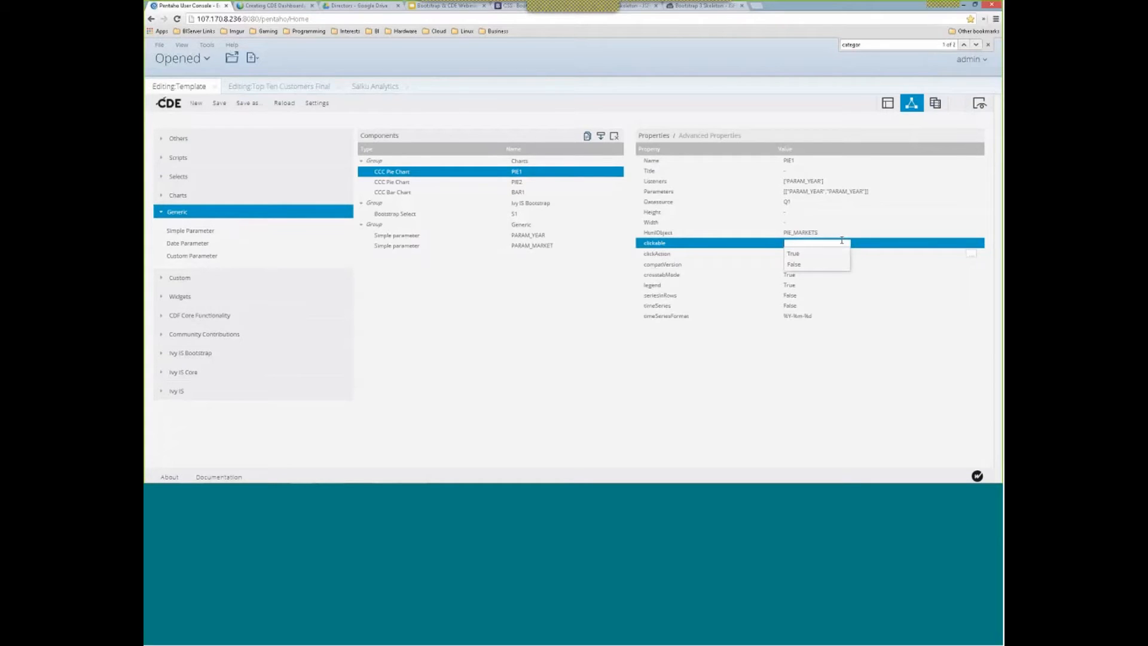
left_click(811, 256)
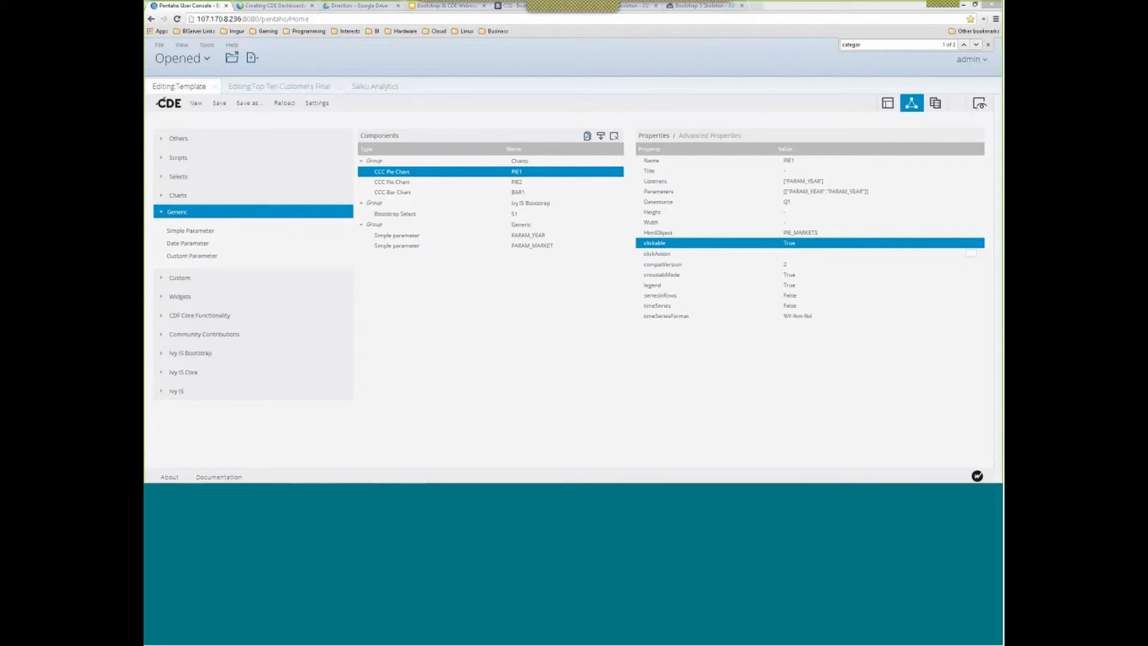
Give PIE1 a clickAction function d() calling Dashboards.fireChange("PARAM_MARKET",wedge.vars.category.value), and save the dashboard
left_click(971, 254)
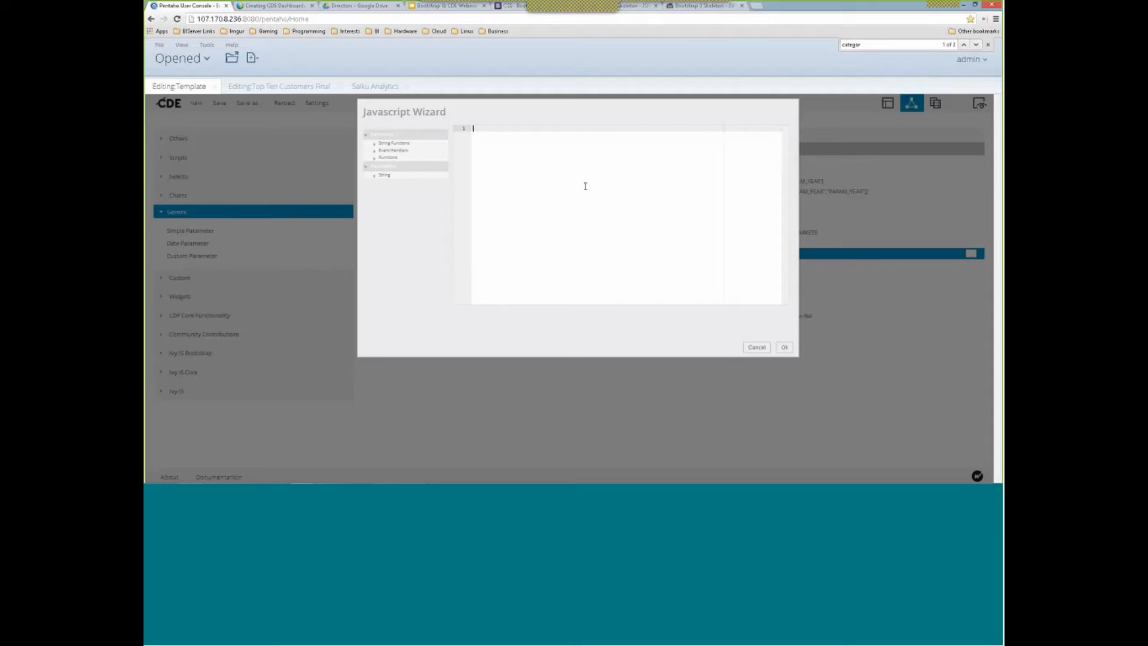
type("function d(){")
key("Return")
key("Return")
type("}")
key("Up")
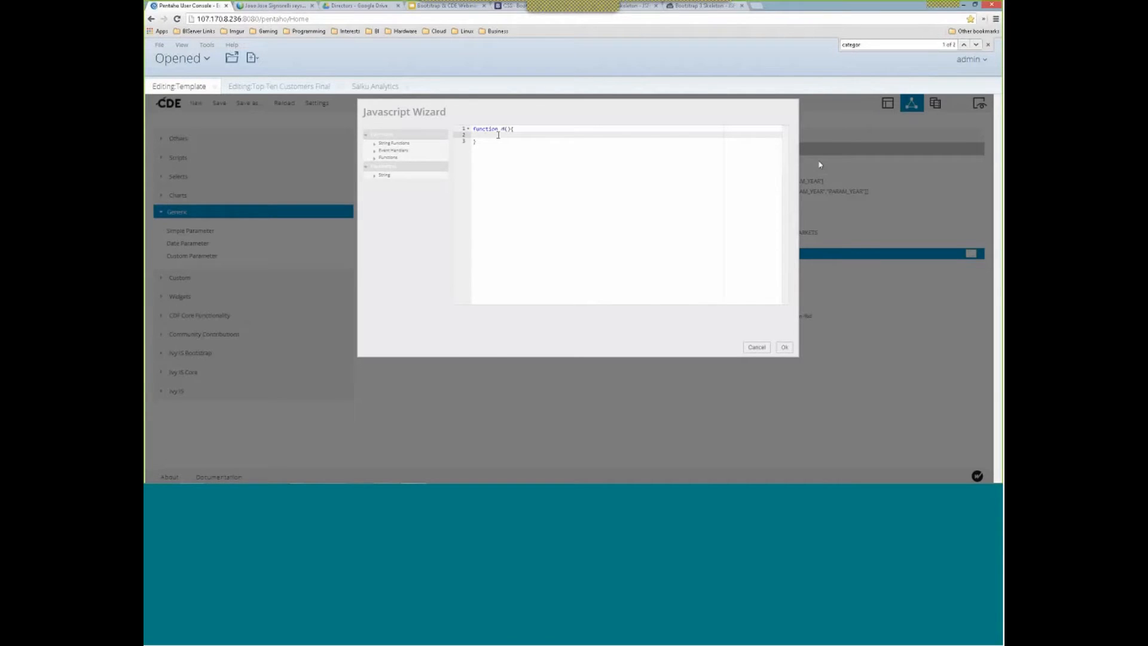
type("Dashboards.fireChange(\"PARAM_PRODUCTLINE\",wedge.vars.category.value);")
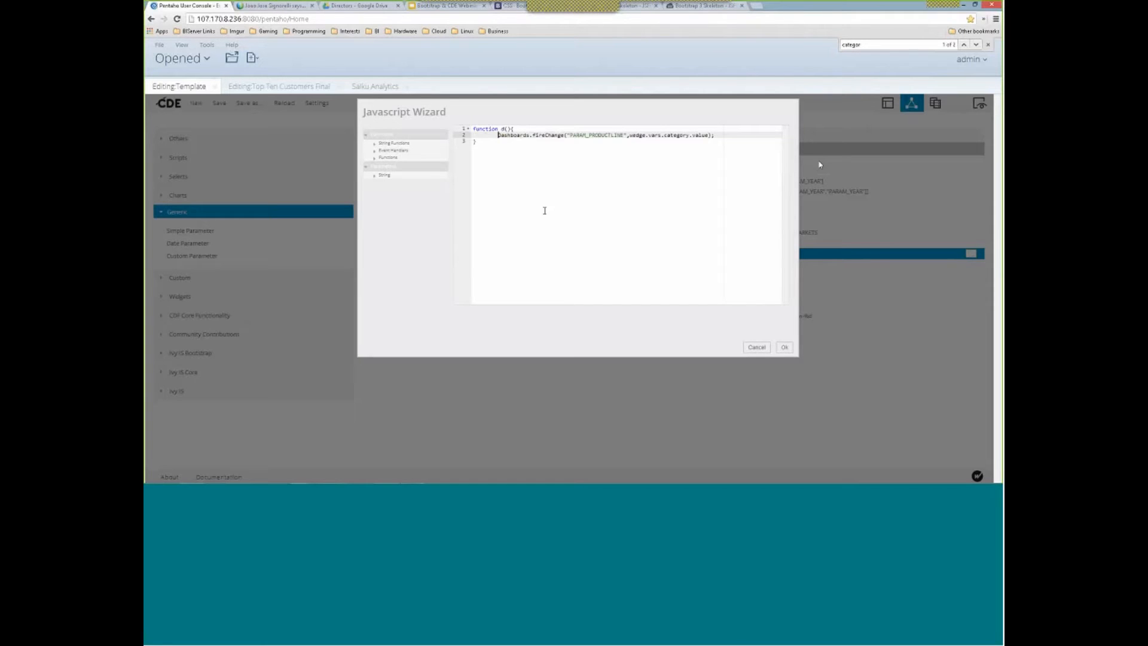
key("BackSpace")
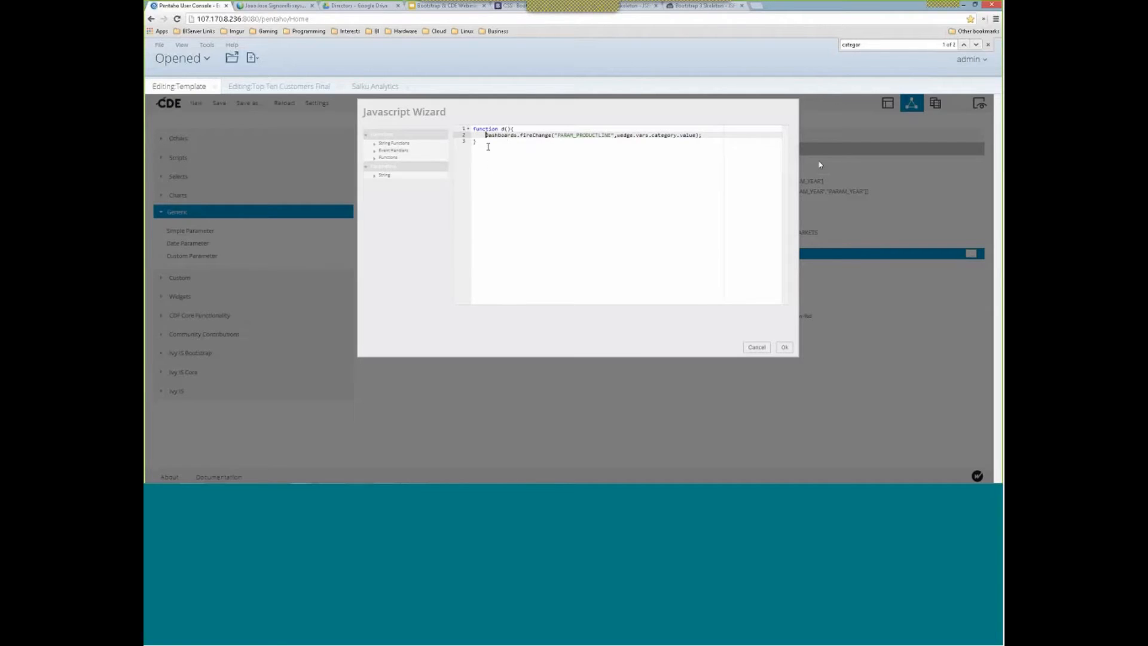
left_click_drag(576, 135, 611, 132)
type("MARKET")
left_click(785, 347)
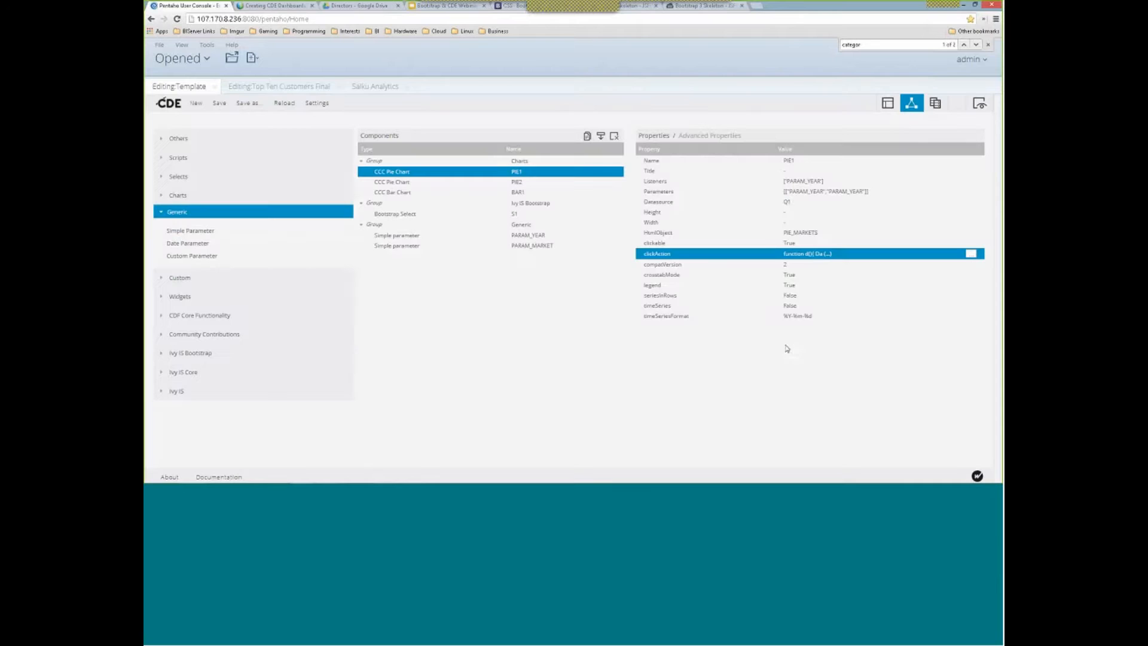
left_click(219, 104)
Make the BAR1 bar chart listen to PARAM_MARKET
left_click(546, 245)
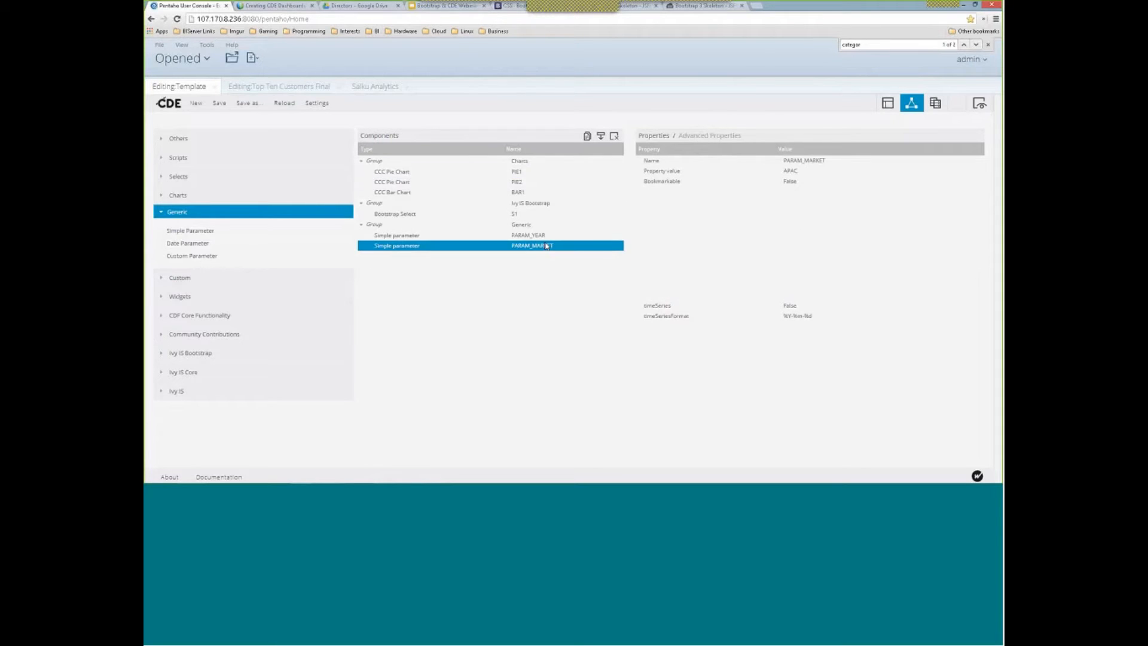
left_click(811, 161)
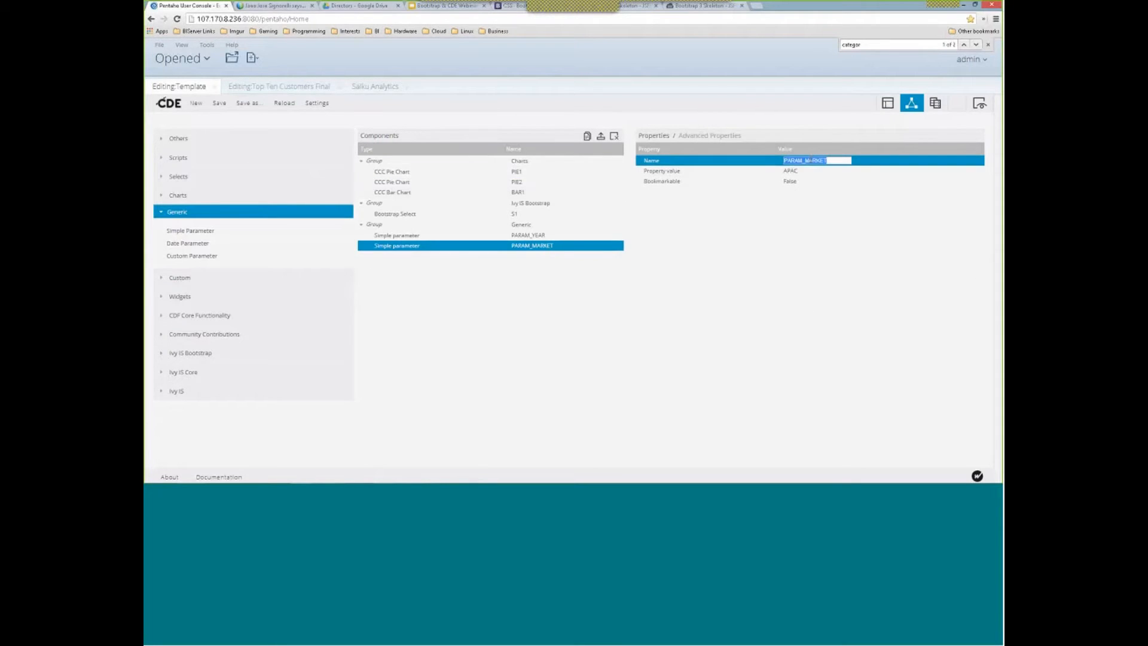
left_click(531, 192)
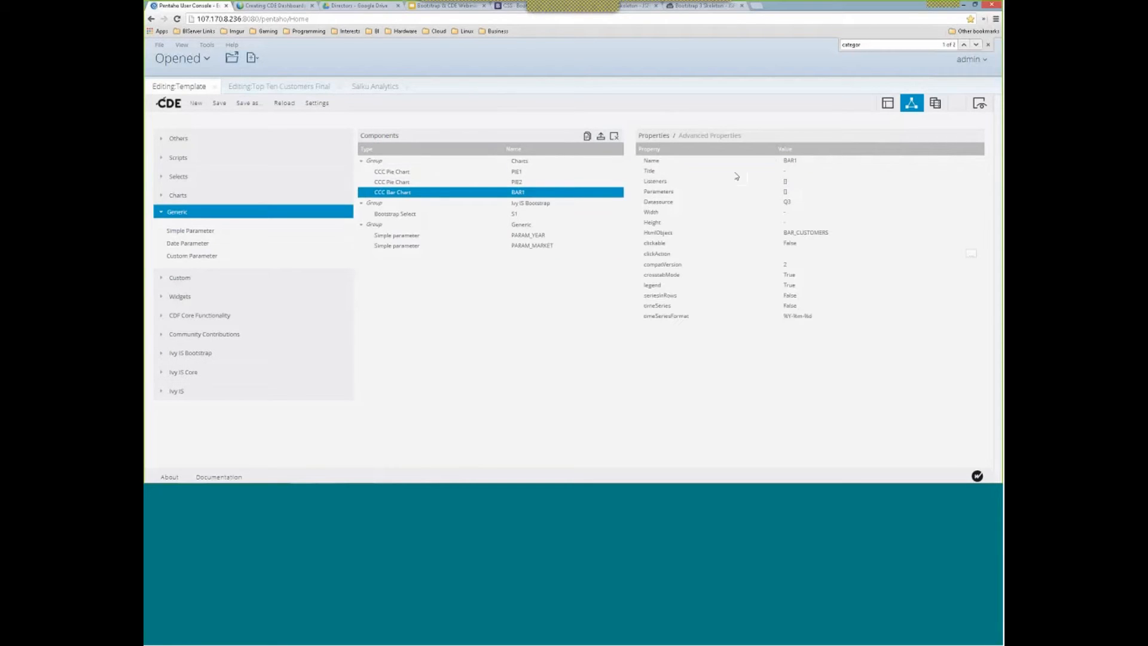
left_click(805, 182)
left_click(823, 181)
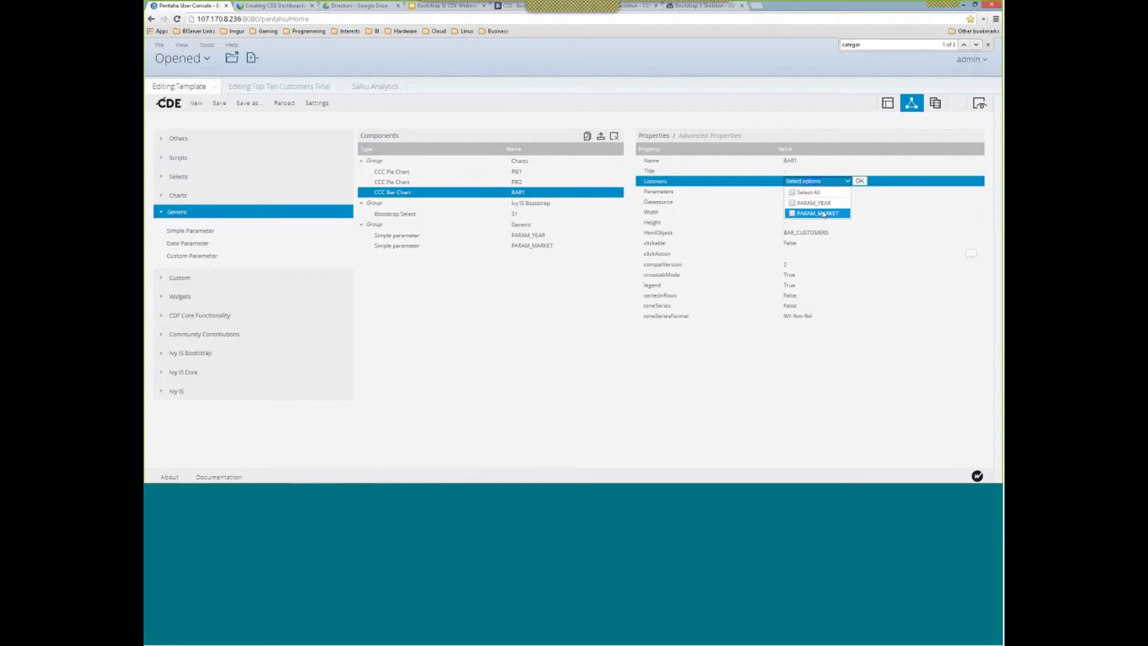
left_click(824, 214)
left_click(859, 180)
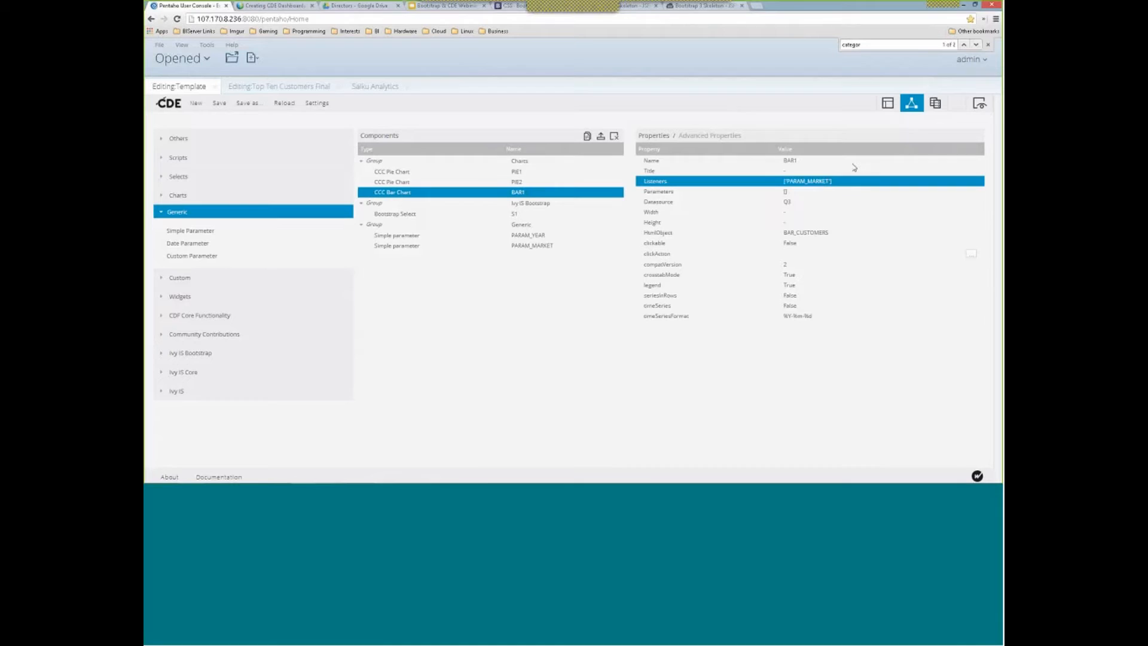
Add a parameter to the BAR1 chart with PARAM_MARKET as both name and value
left_click(800, 192)
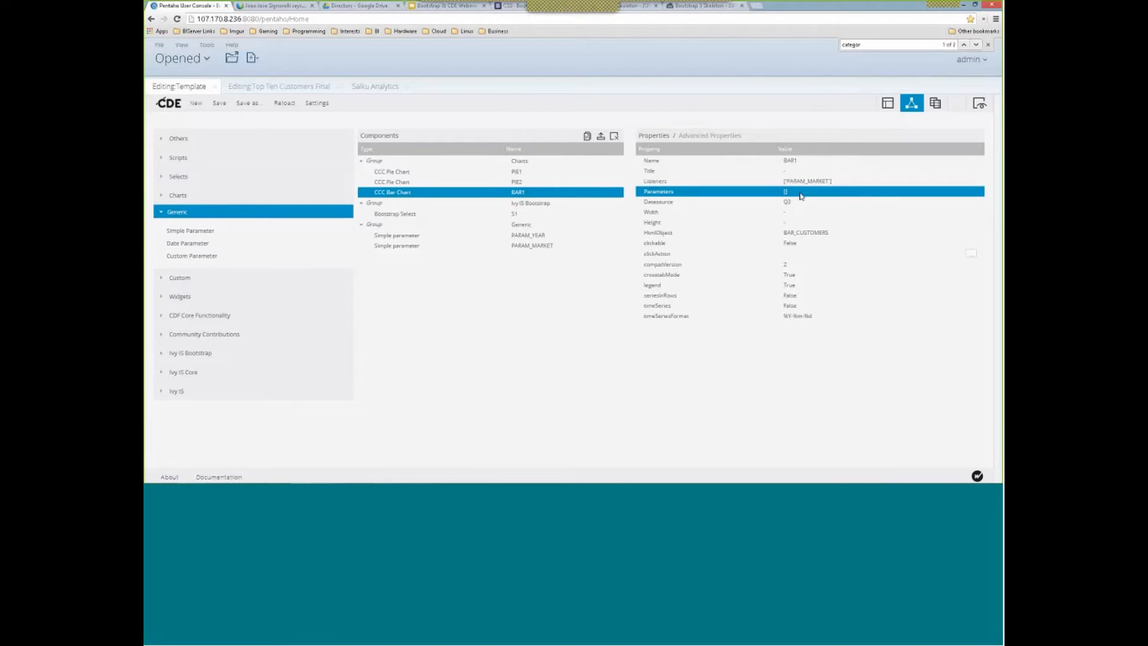
left_click(700, 290)
left_click(506, 173)
type("PARAM_MARKET")
left_click(553, 173)
type("PARAM_MARKET")
left_click(699, 307)
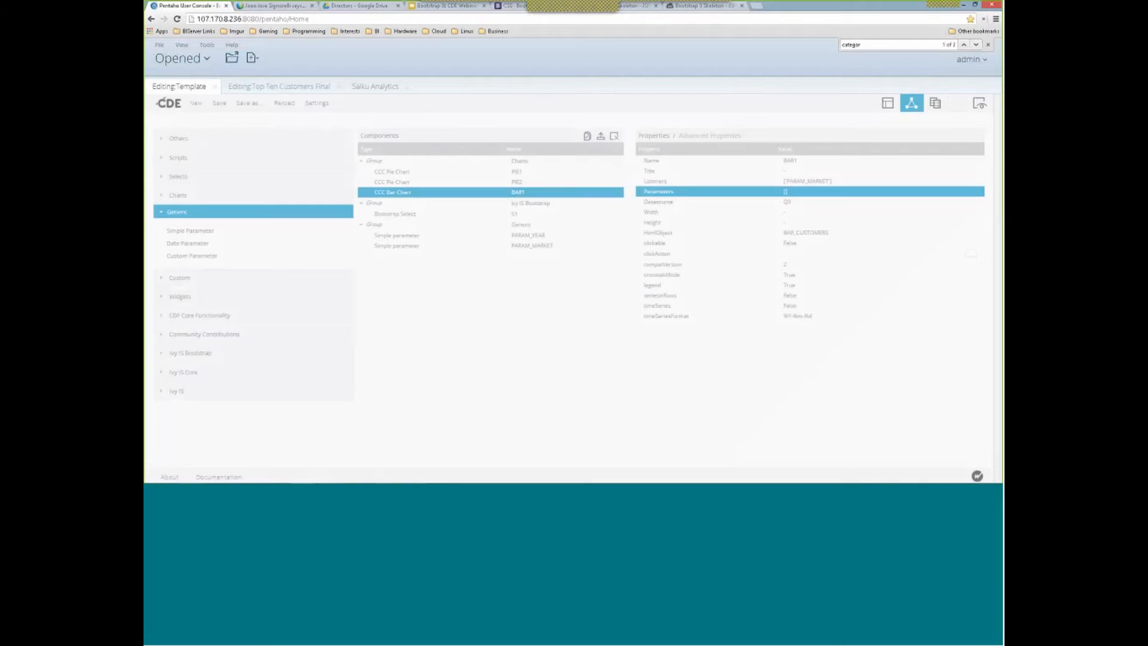
Add a String parameter to the Q3 datasource with PARAM_MARKET as both name and value
left_click(935, 106)
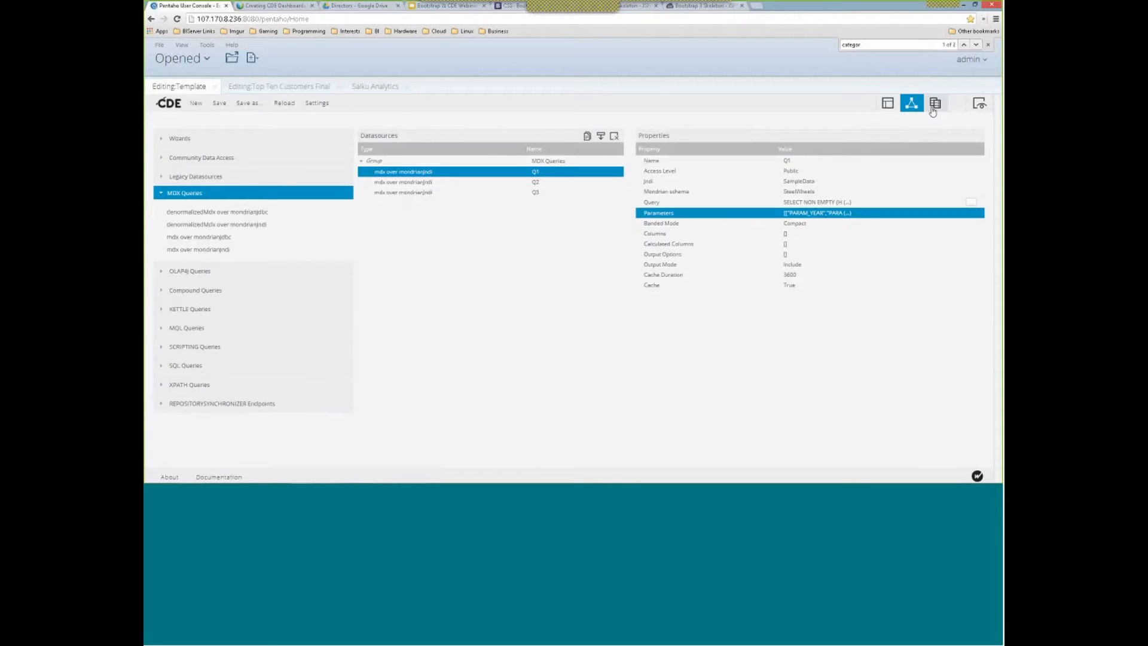
left_click(535, 192)
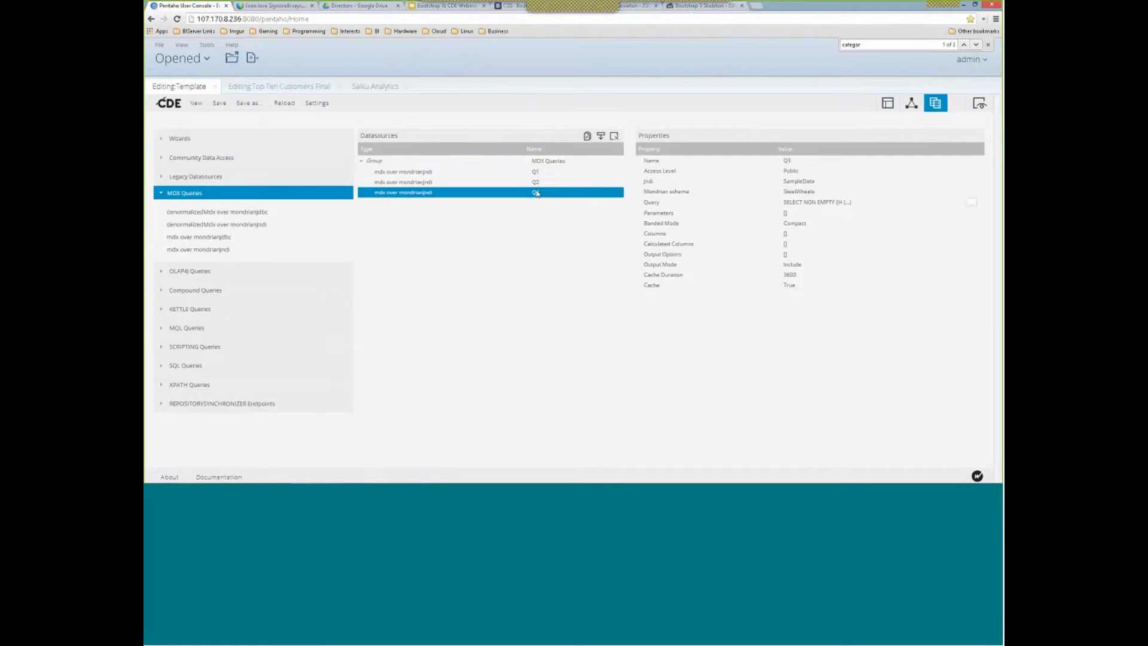
left_click(800, 214)
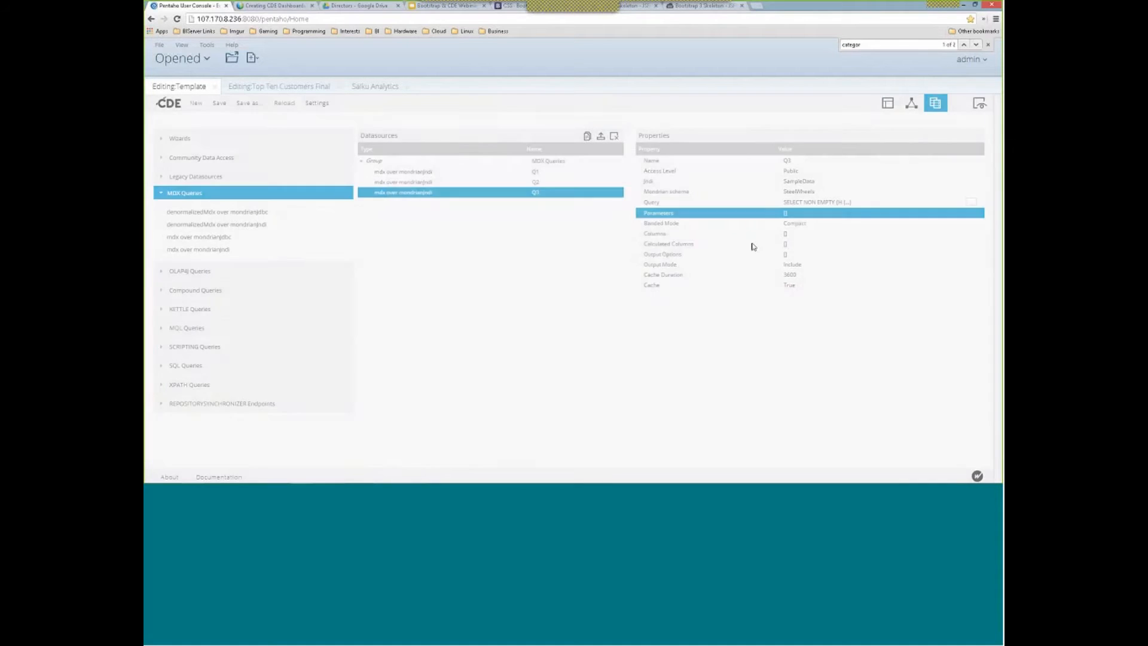
type("PARAM_MARKET")
left_click(518, 183)
type("PARAM_MARI")
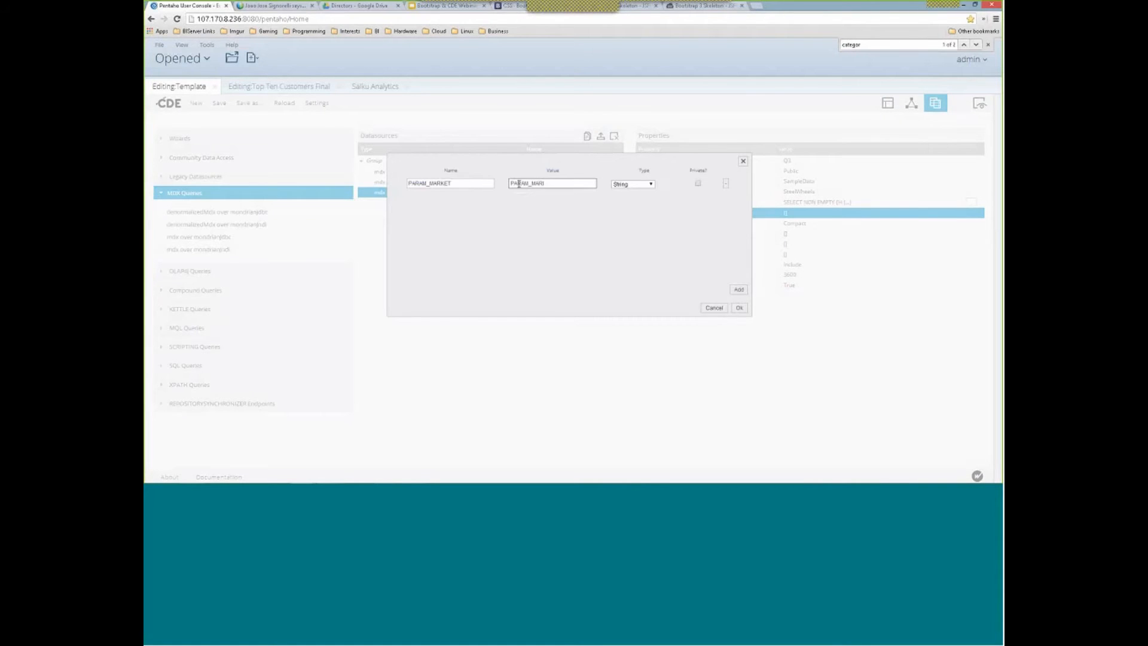
left_click(740, 308)
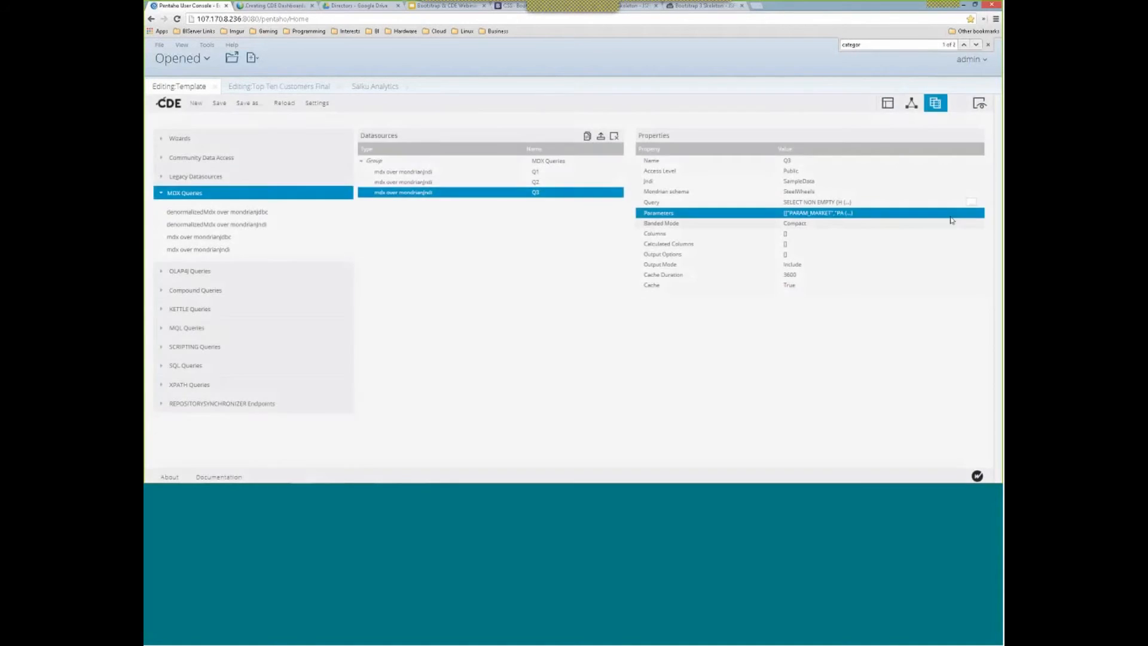
Open the Q3 query, and in Saiku Analytics replace the Customer level on the rows with the Markets Territory level
left_click(971, 203)
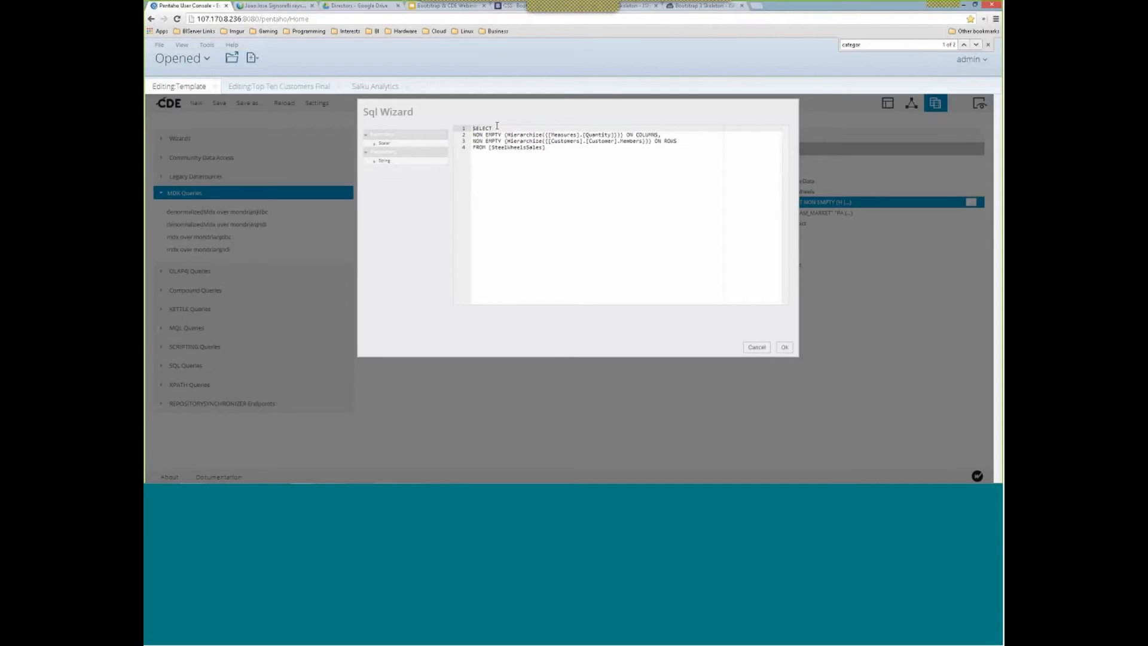
left_click(375, 86)
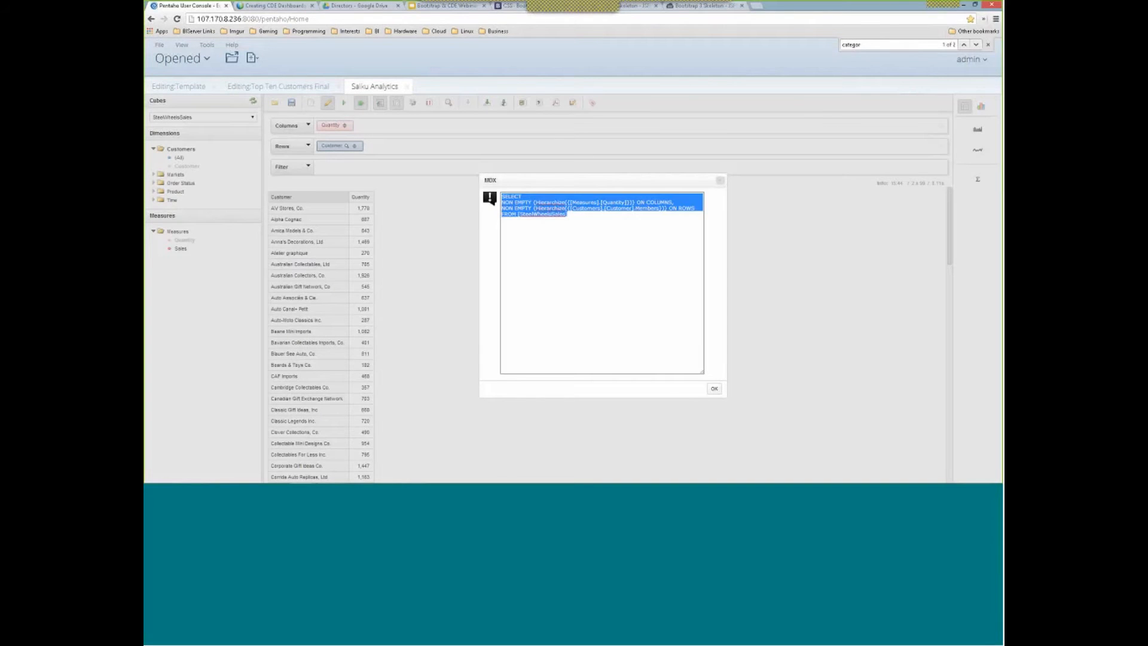
left_click(721, 180)
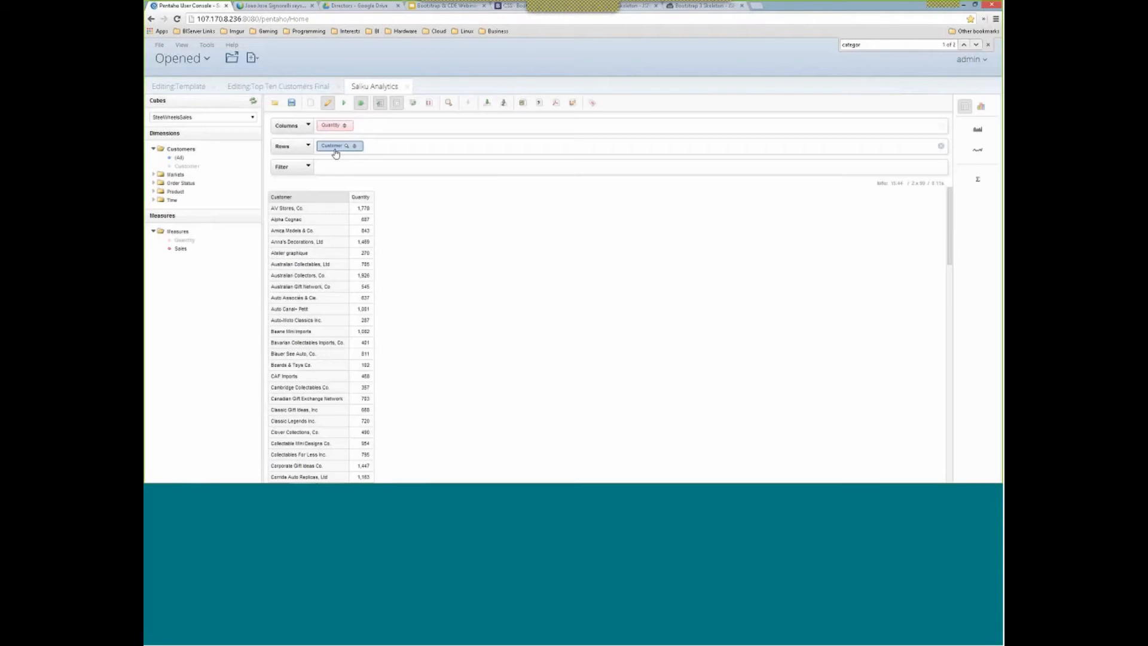
left_click_drag(335, 154, 188, 191)
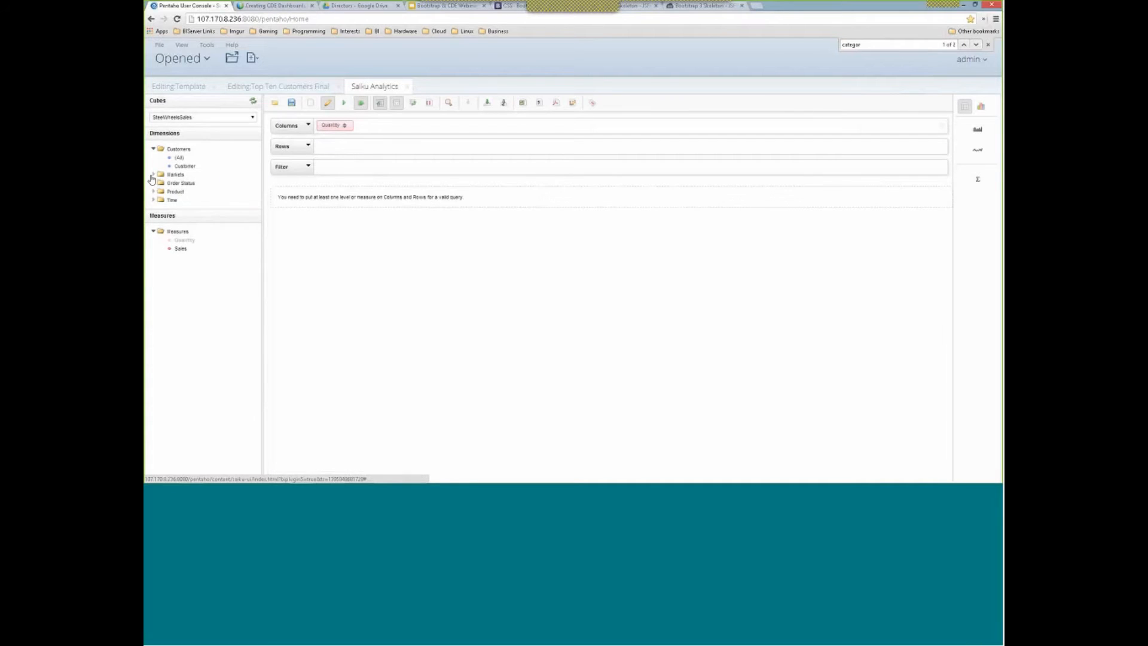
left_click(153, 175)
left_click_drag(184, 191, 347, 147)
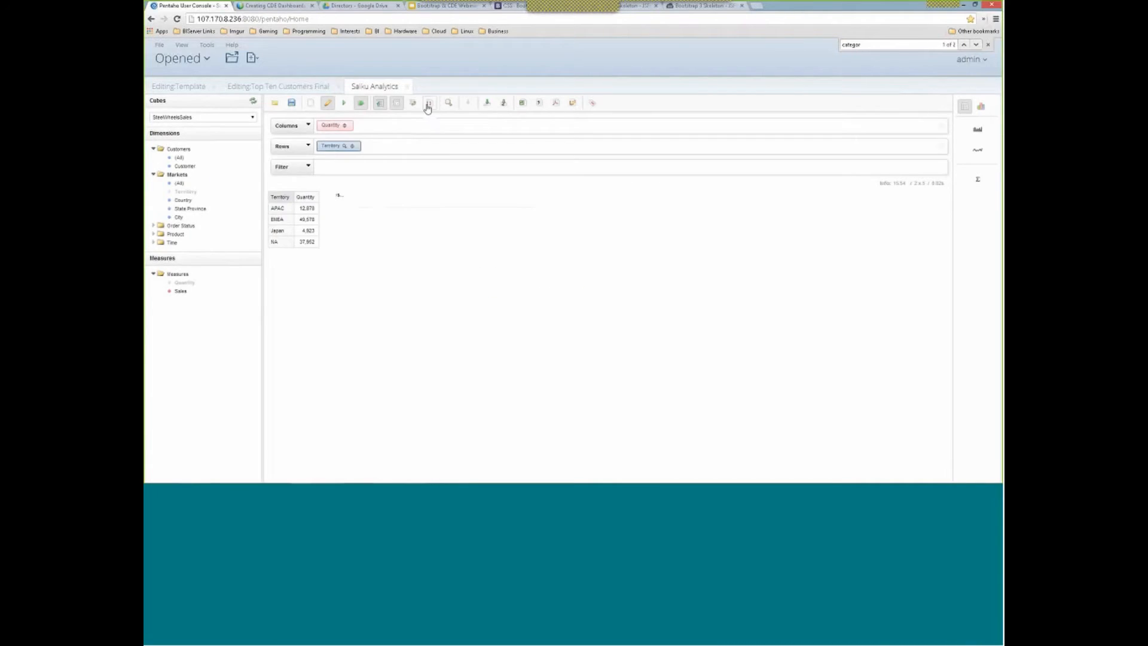
Show the MDX of the Saiku query and copy its [Markets].[Territory] reference
left_click(429, 103)
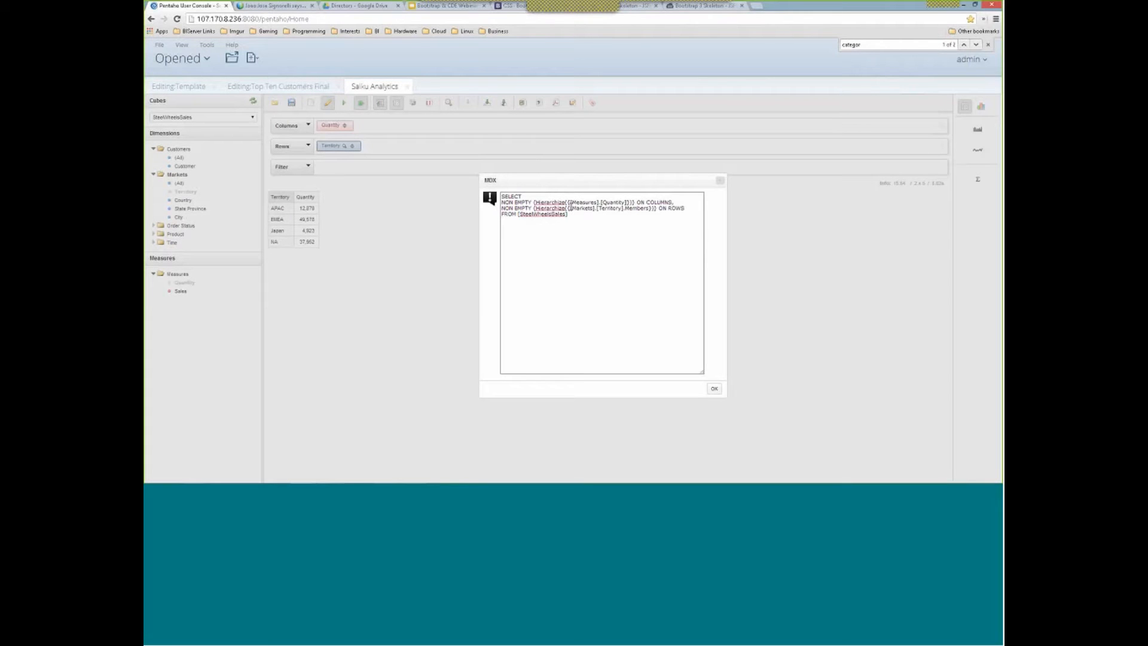
left_click_drag(570, 208, 623, 210)
key("ctrl+c")
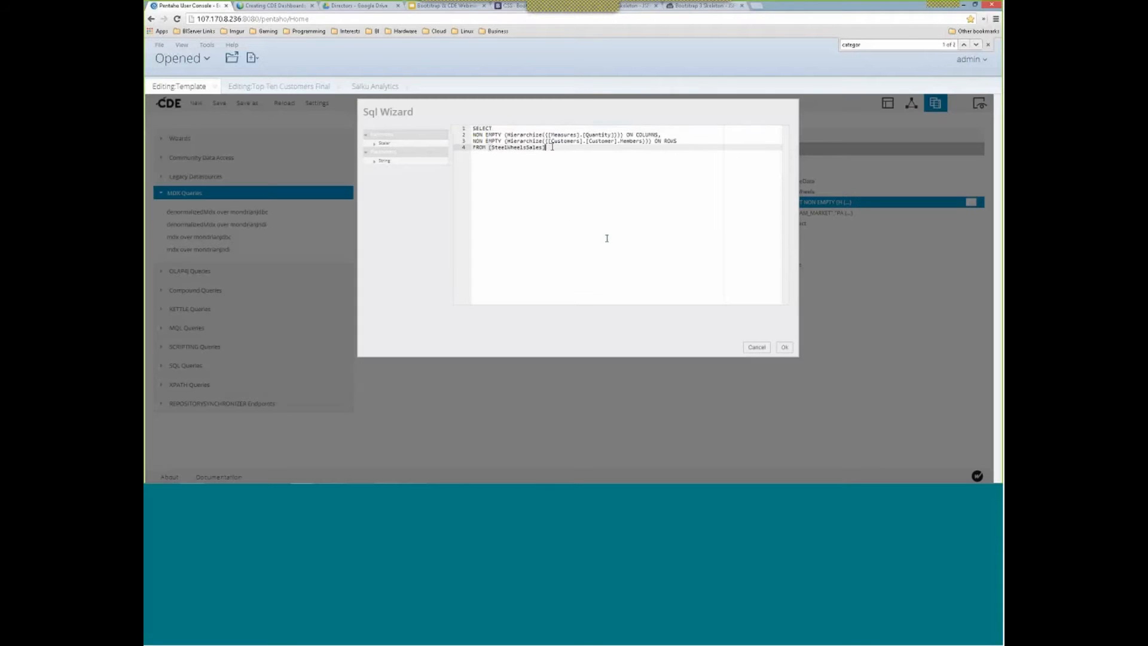
In the Q3 query, add a WHERE clause on [Markets].[Territory] that uses ${PARAM_MARKET} as the member, and accept the query
key("Return")
type("WHERE")
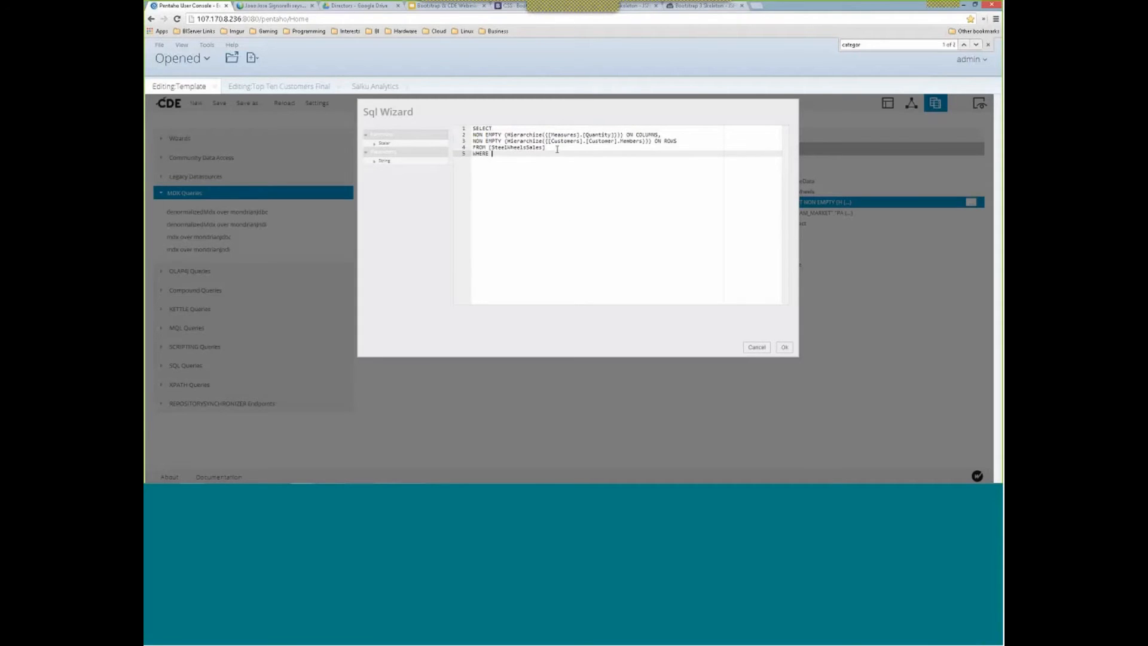
key("ctrl+v")
key("BackSpace")
type("APAC")
key("BackSpace")
key("BackSpace")
key("BackSpace")
key("BackSpace")
type("${}")
type("P")
type("ARAM")
type("_MARK")
type("ET")
left_click(783, 348)
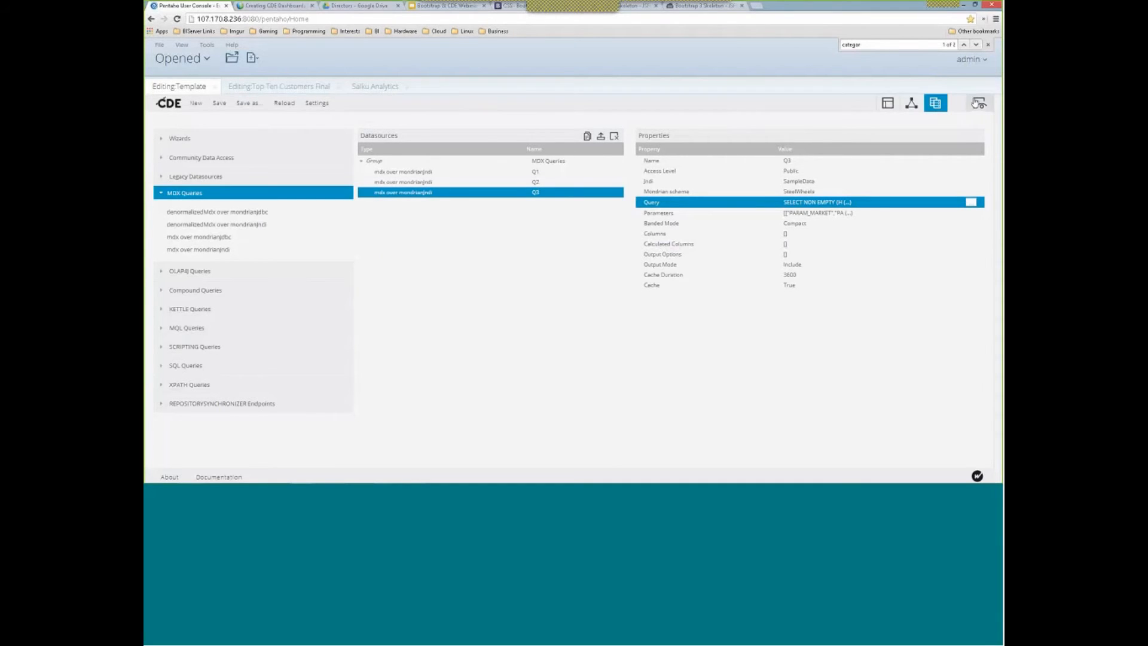
Preview the dashboard and inspect the customer bar chart and the market pie chart
left_click(979, 102)
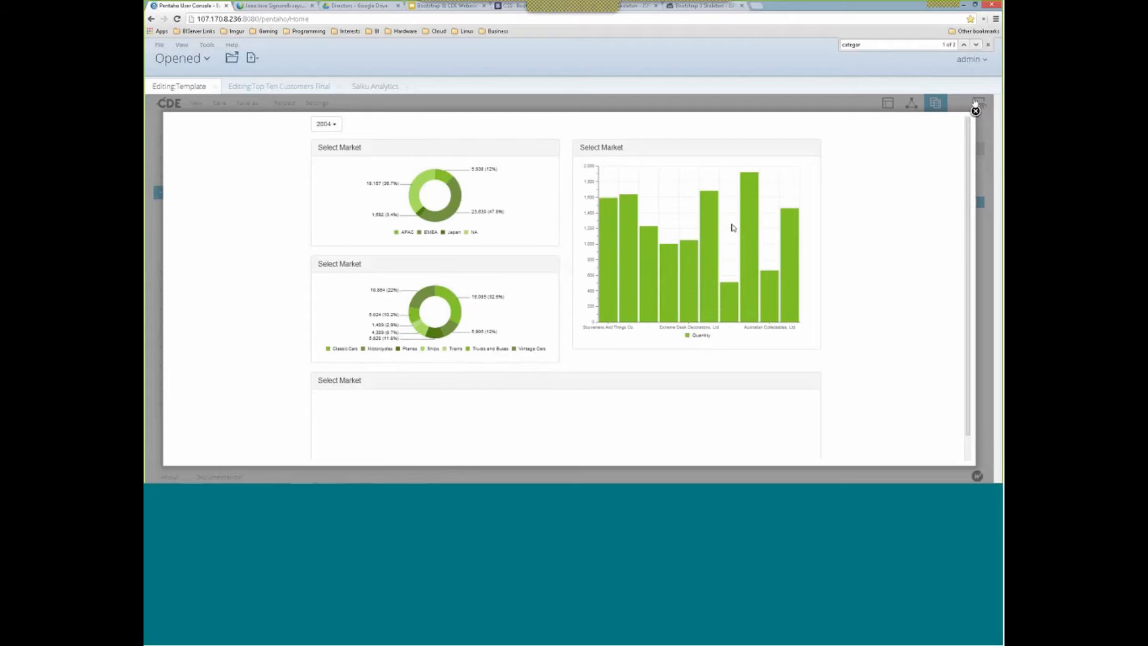
mouse_move(678, 274)
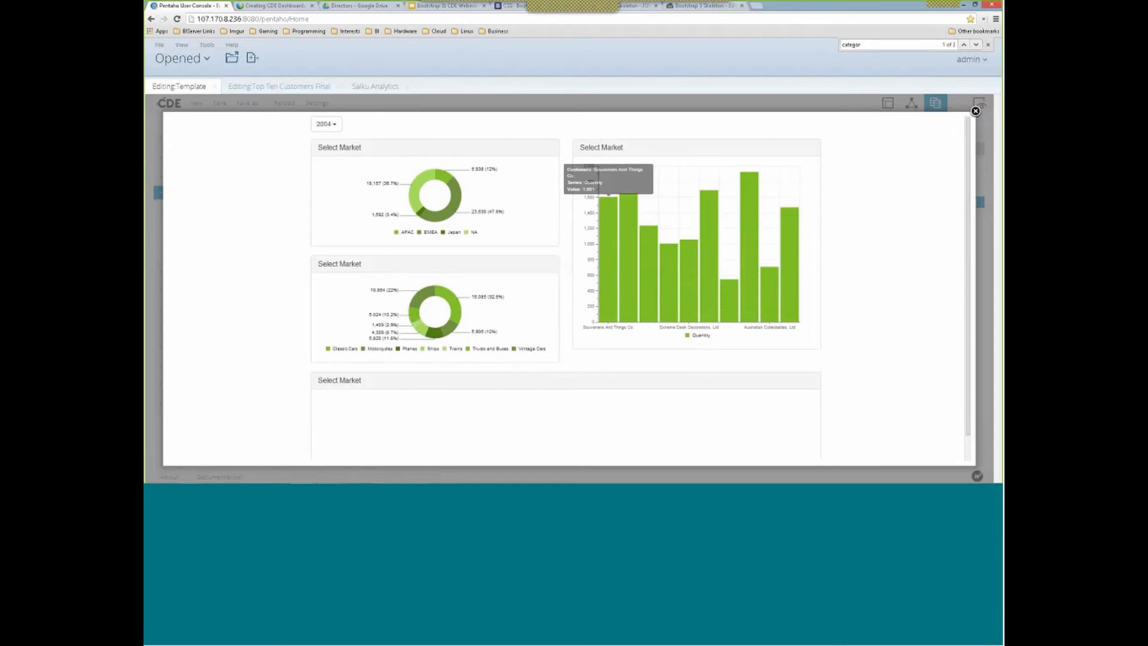
mouse_move(450, 218)
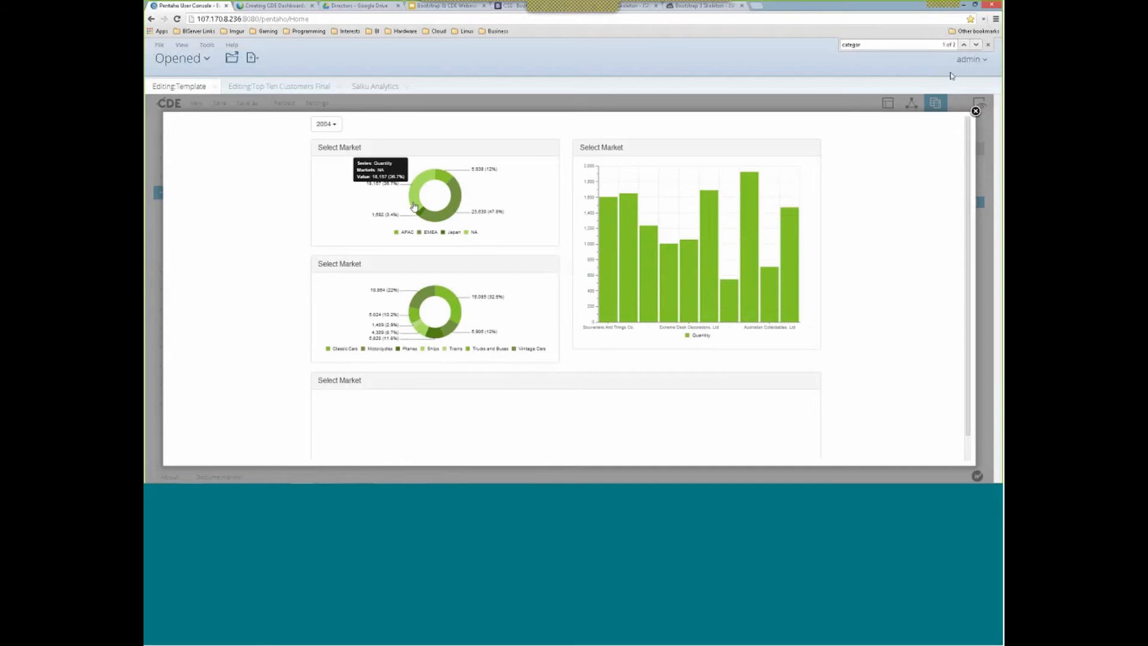
Close the preview and review PIE1's clickAction function and the name of the PARAM_MARKET simple parameter
left_click(975, 111)
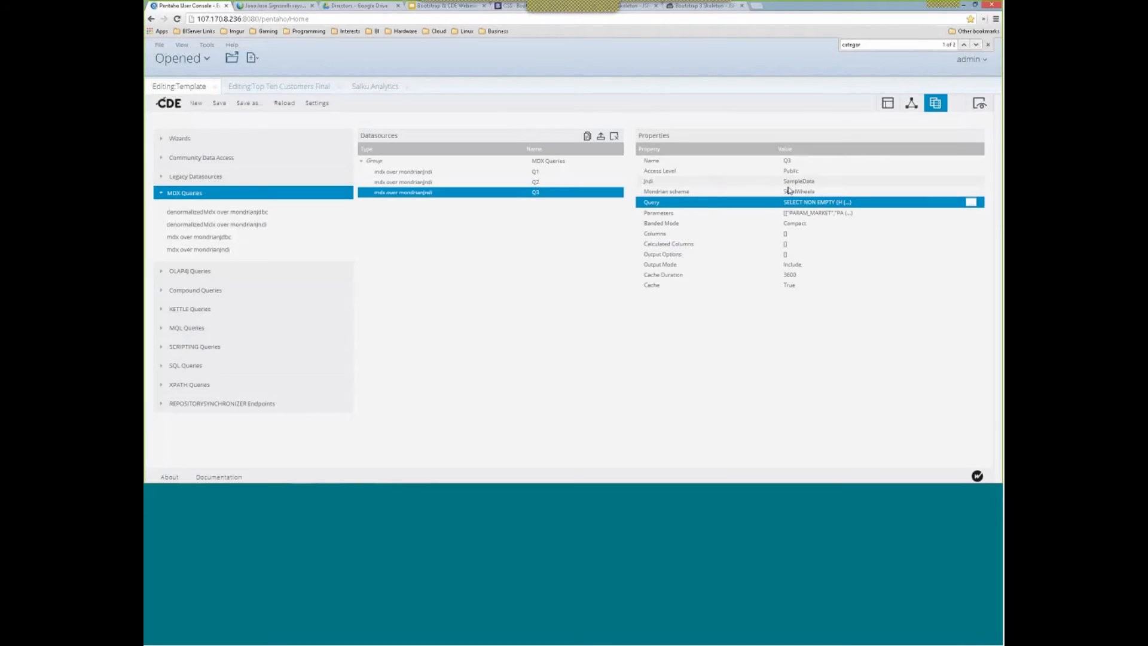
left_click(915, 105)
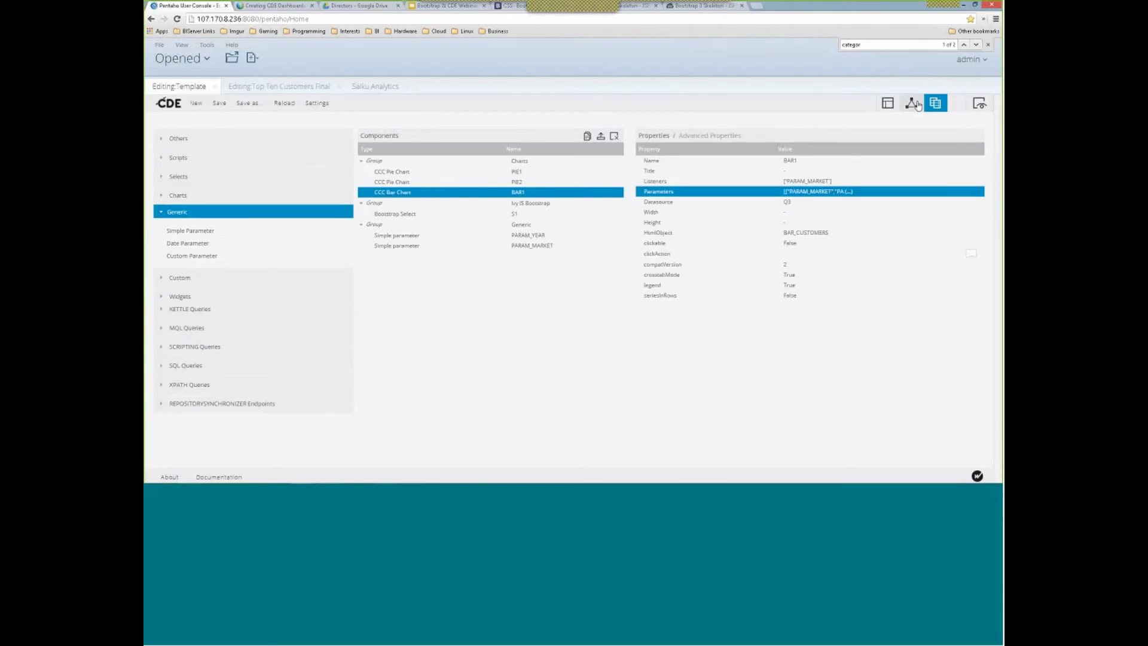
left_click(532, 173)
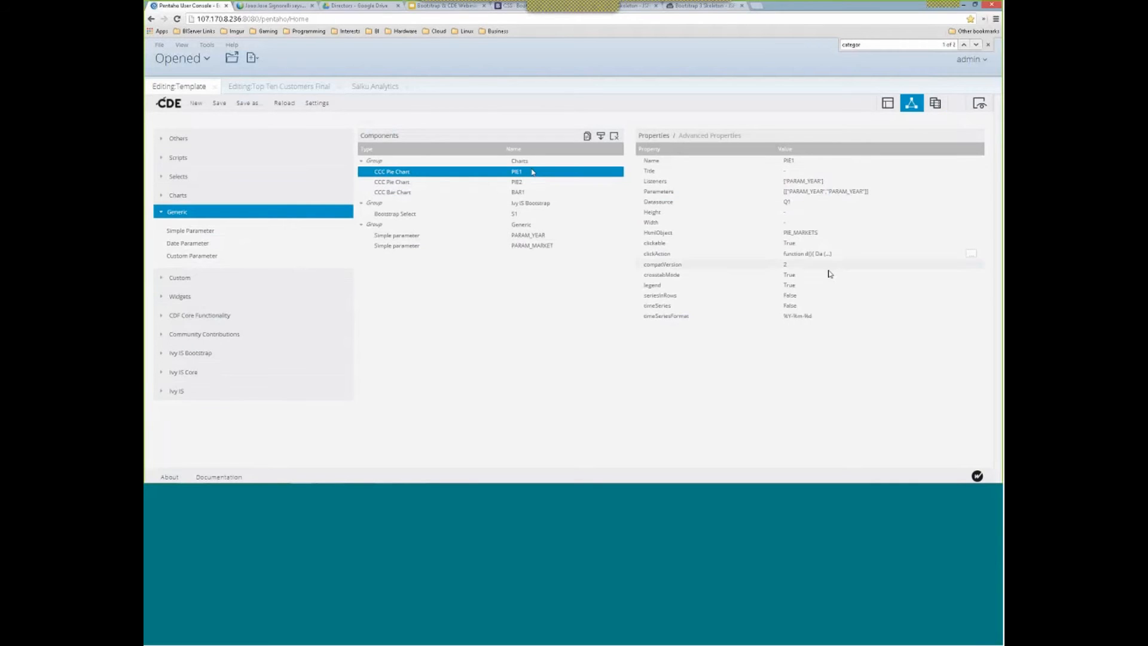
left_click(972, 255)
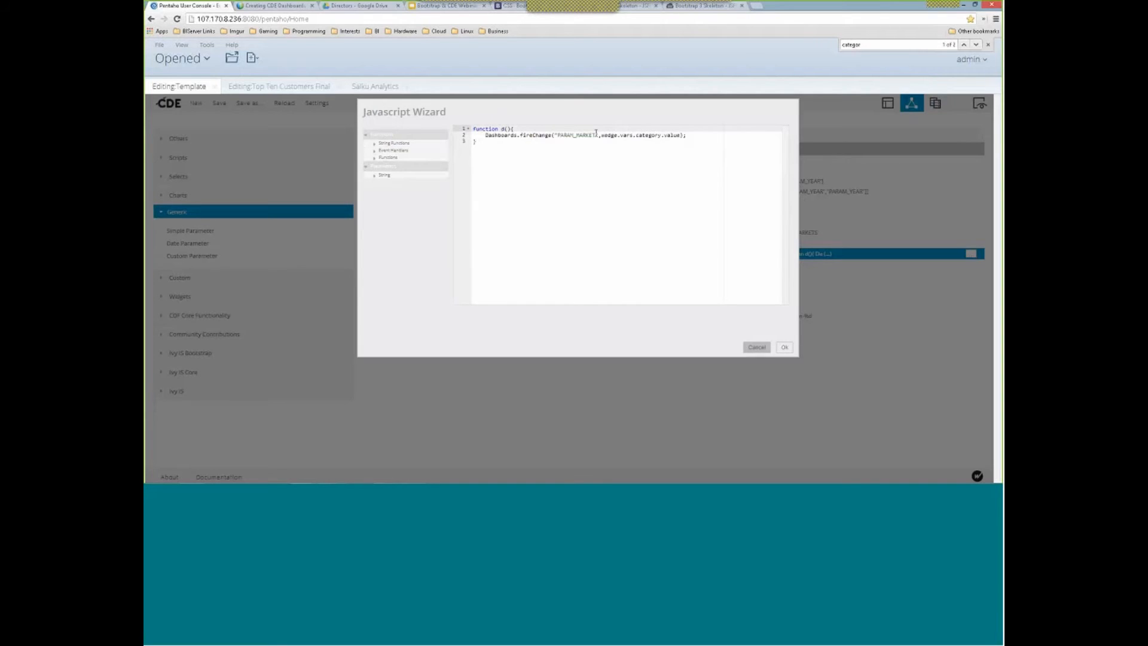
left_click(784, 347)
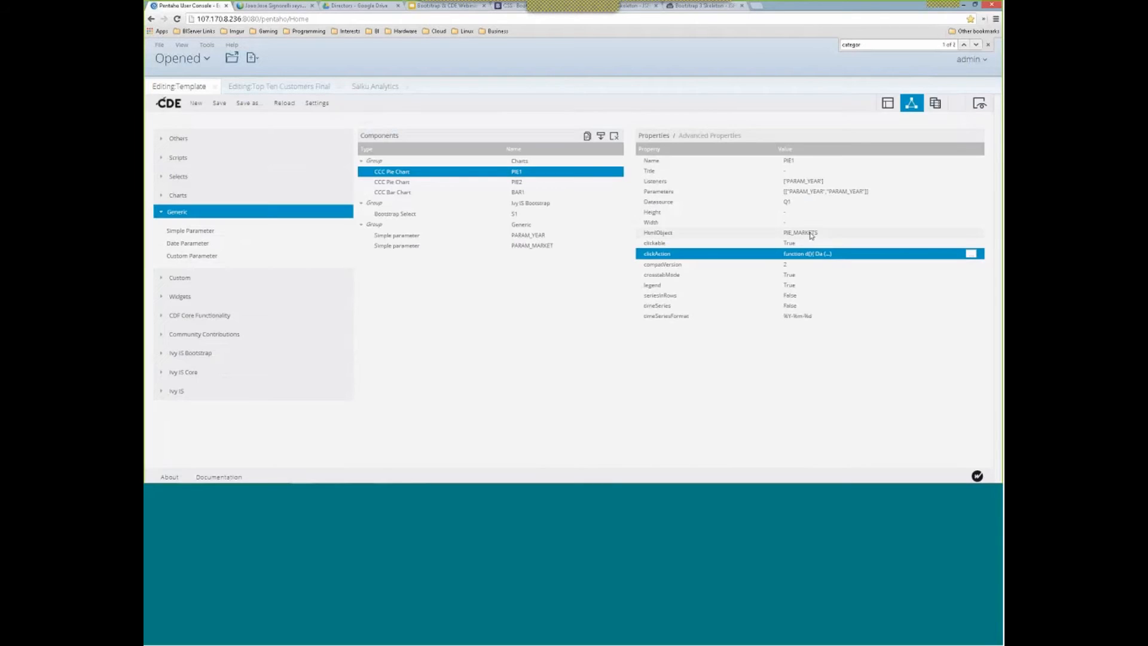
left_click(527, 248)
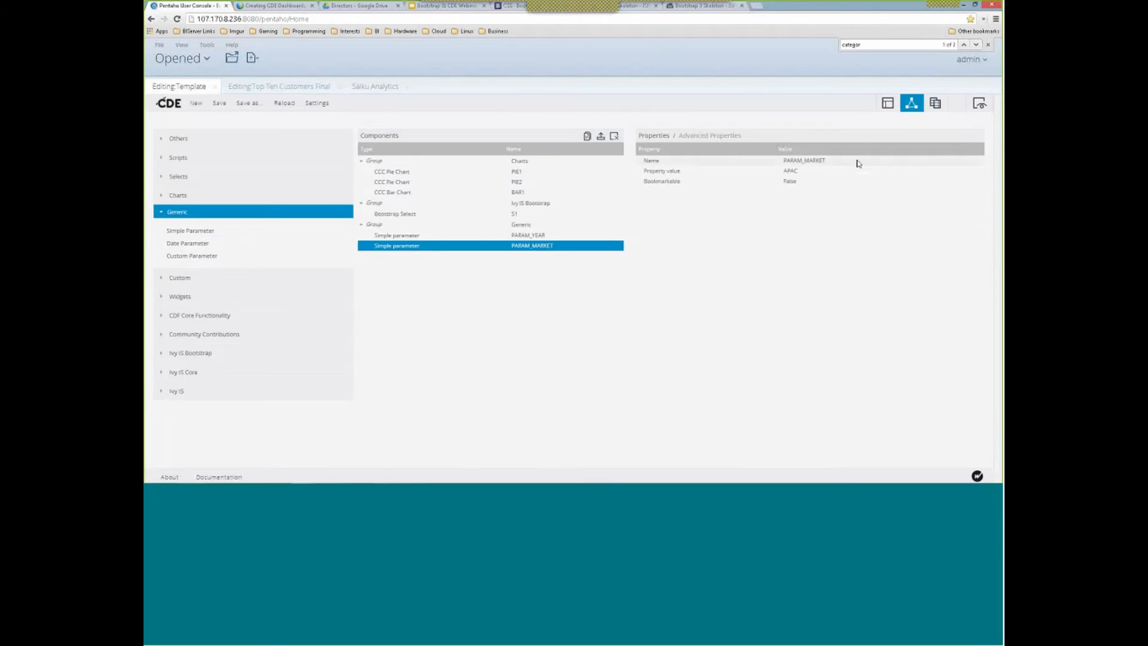
left_click(826, 161)
key("Return")
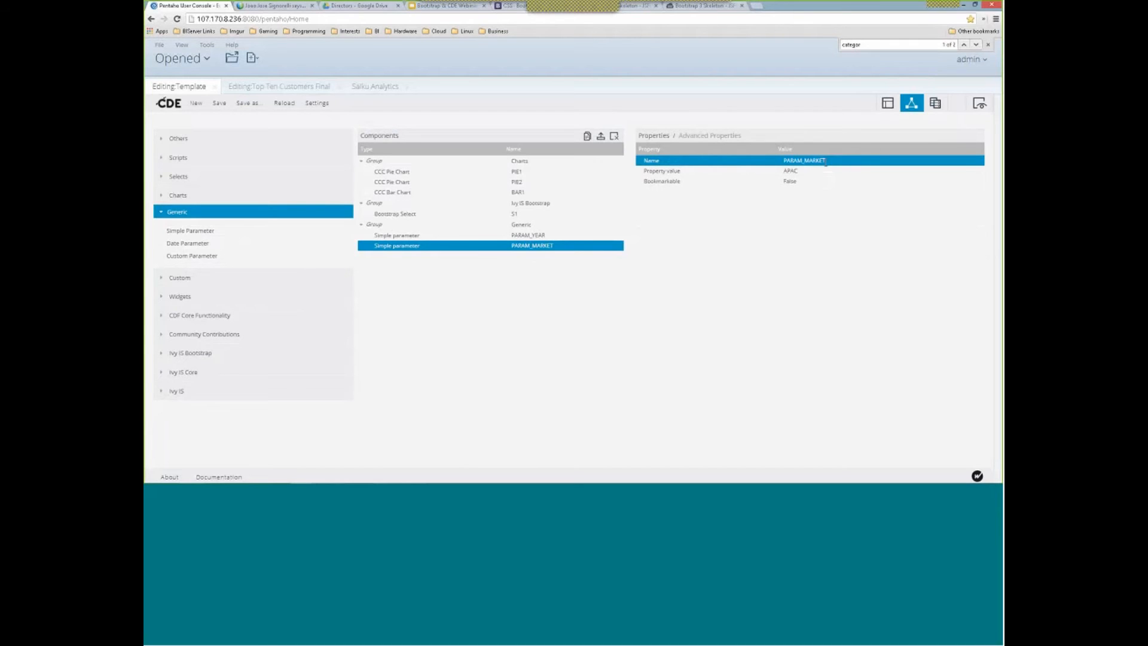
Compare the PARAM_MARKET name in PIE1's clickAction function with the parameter's name, accept the function, and save the dashboard
left_click(519, 171)
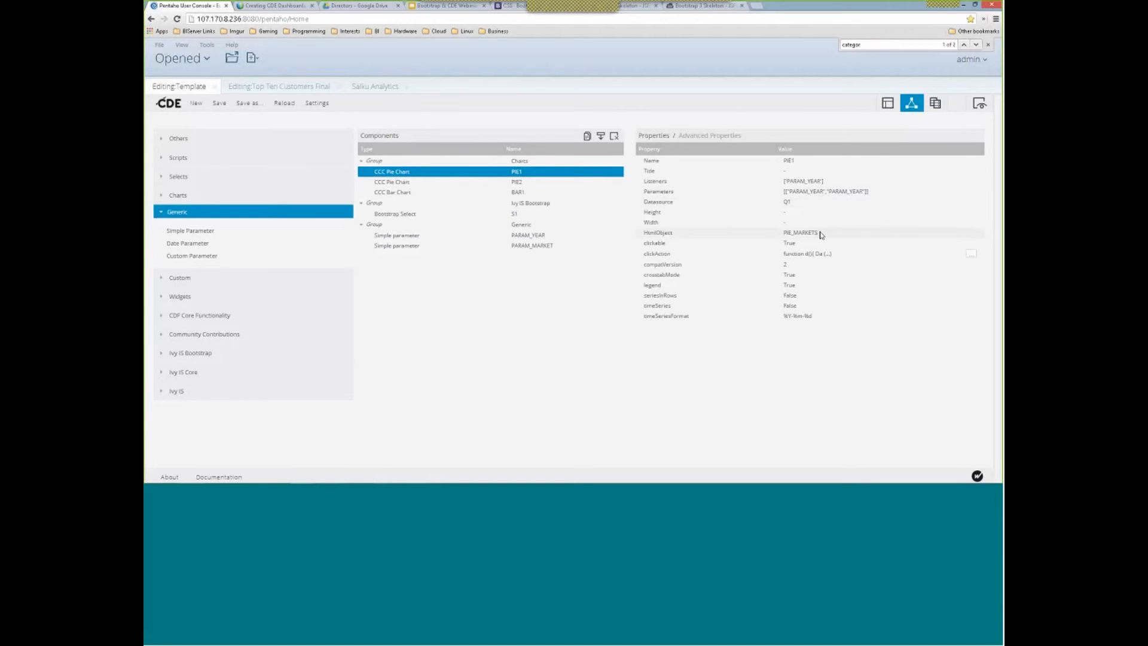
left_click(971, 254)
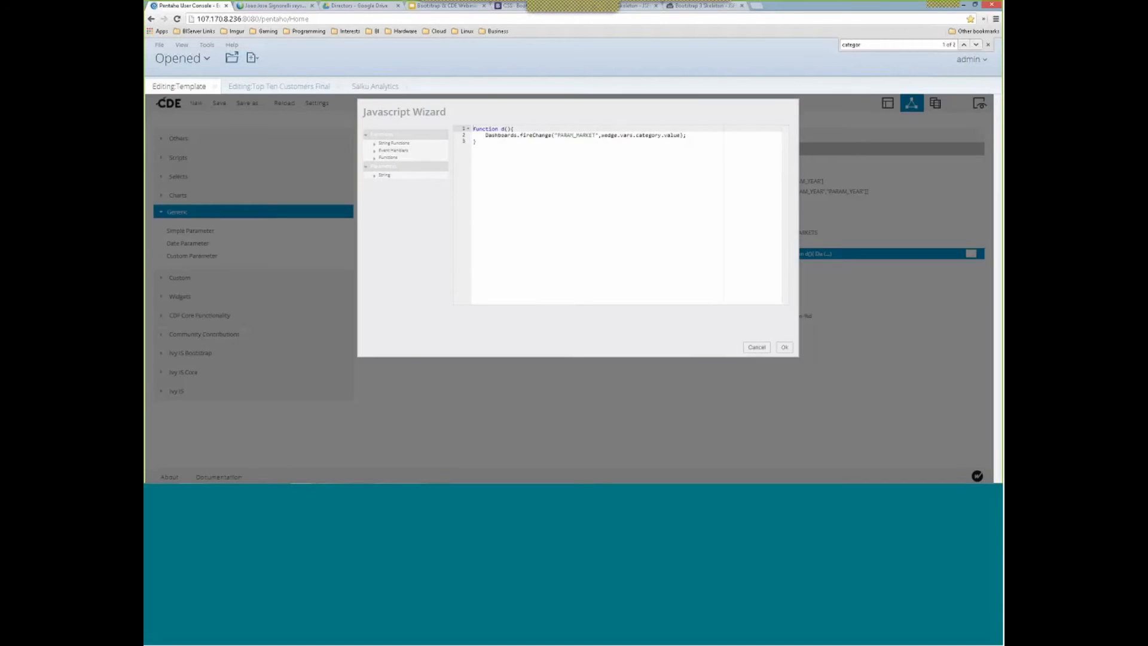
left_click(595, 137)
key("ctrl+shift+Left")
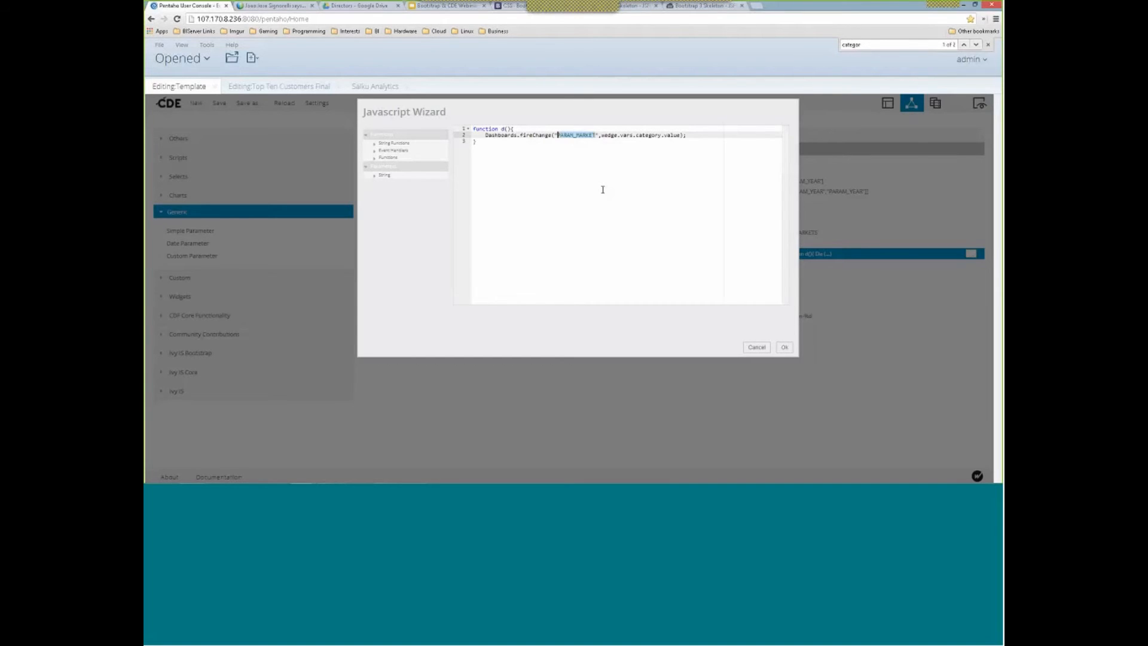
left_click(784, 347)
left_click(219, 104)
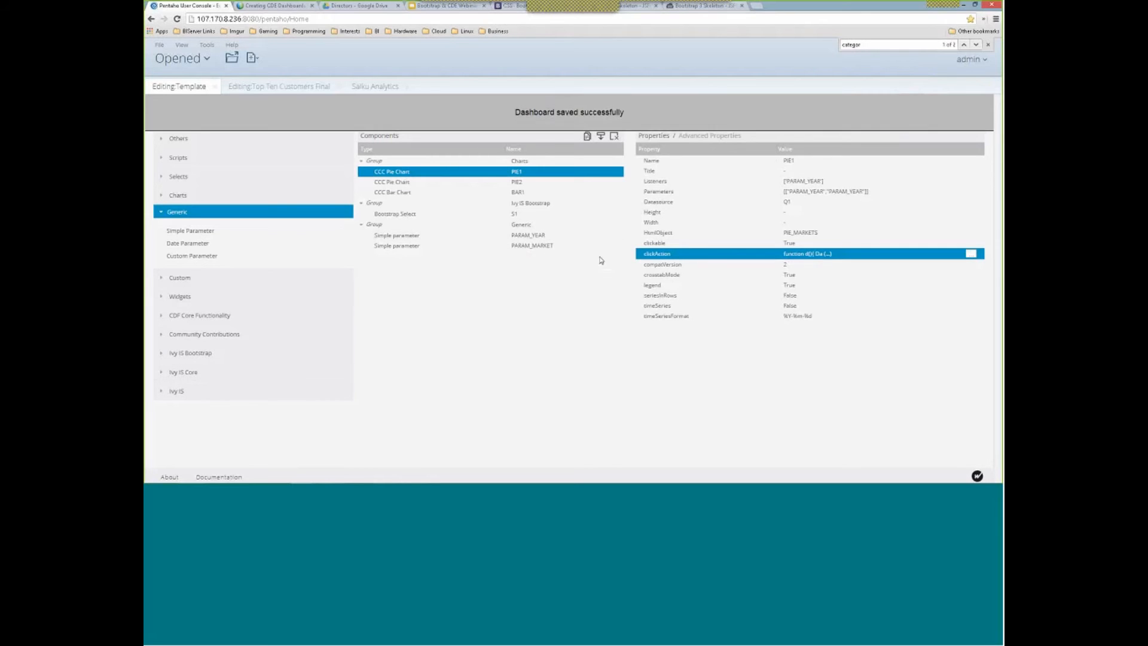
Check the Q3 datasource's PARAM_MARKET parameter definition and the WHERE clause of its MDX query
left_click(934, 107)
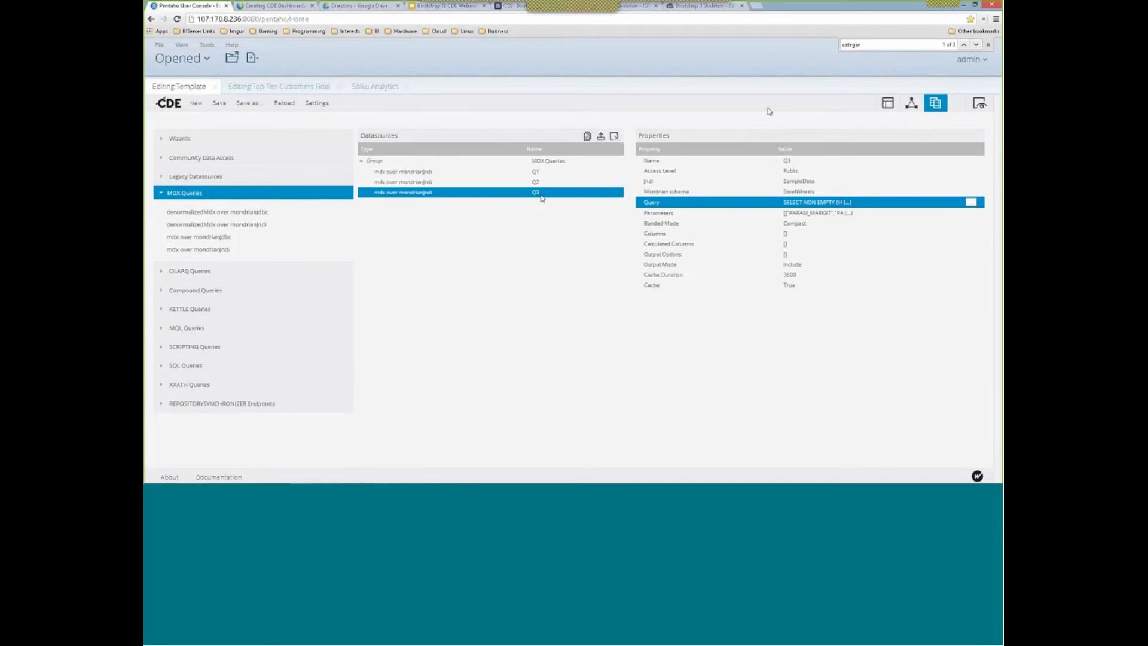
left_click(544, 192)
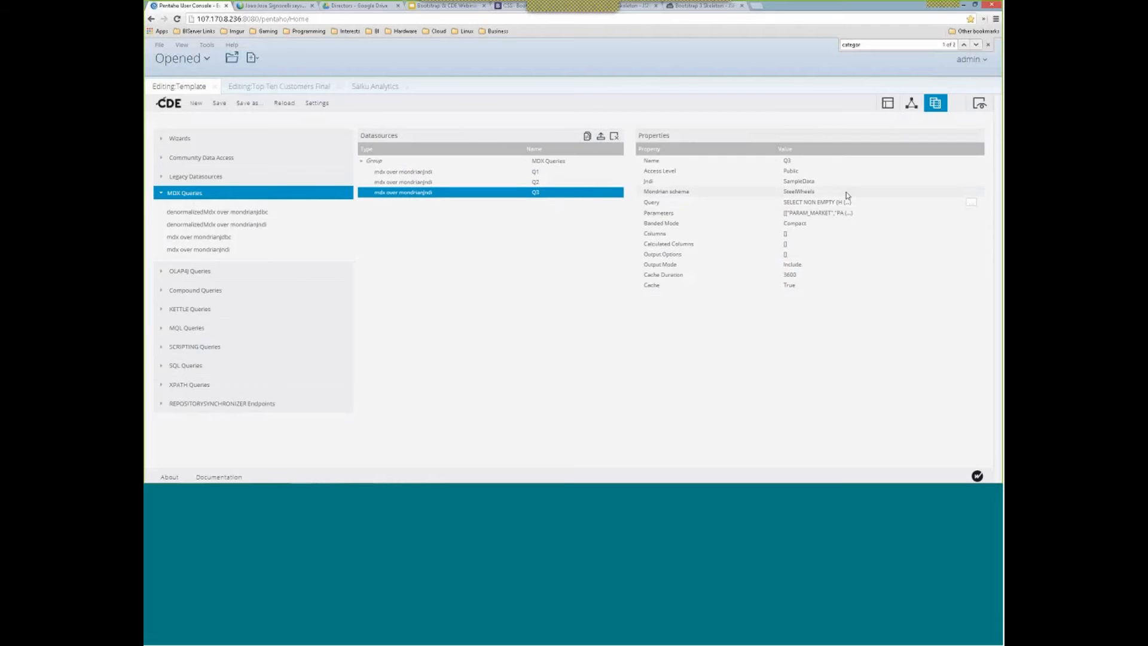
left_click(925, 215)
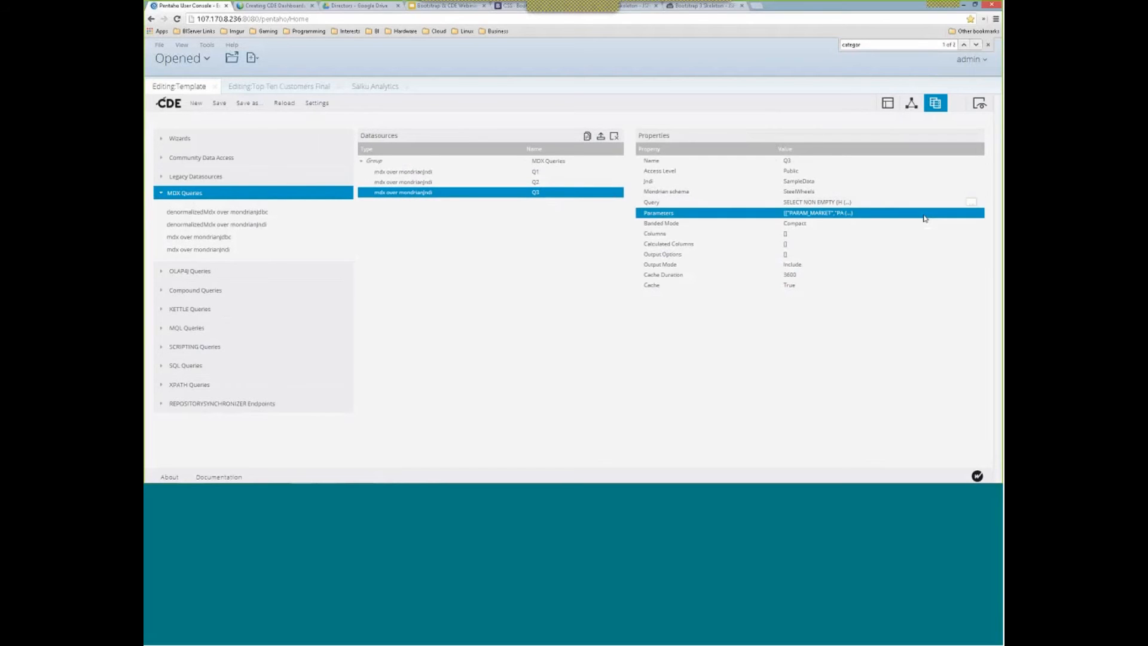
left_click(871, 213)
left_click(740, 308)
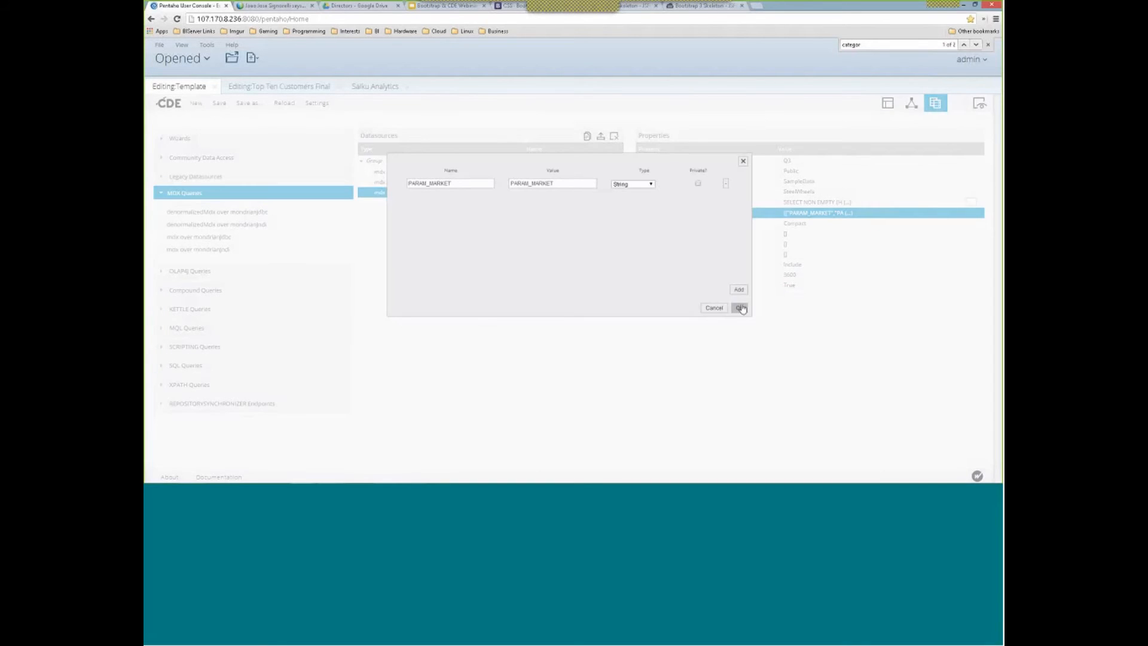
left_click(972, 204)
left_click(581, 170)
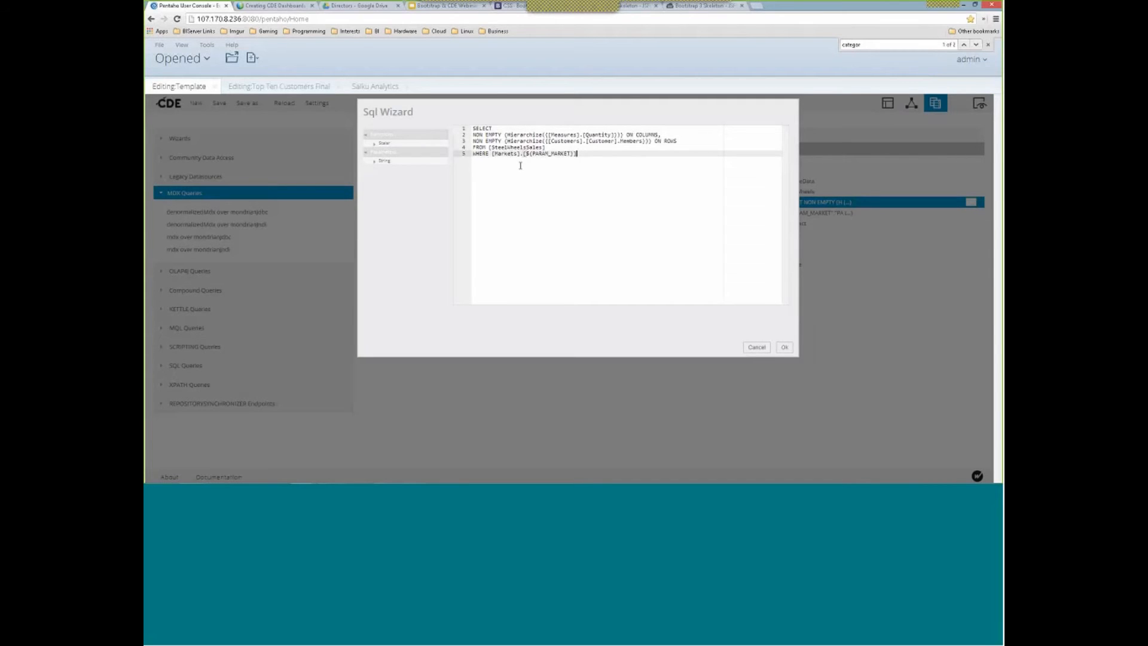
left_click(784, 348)
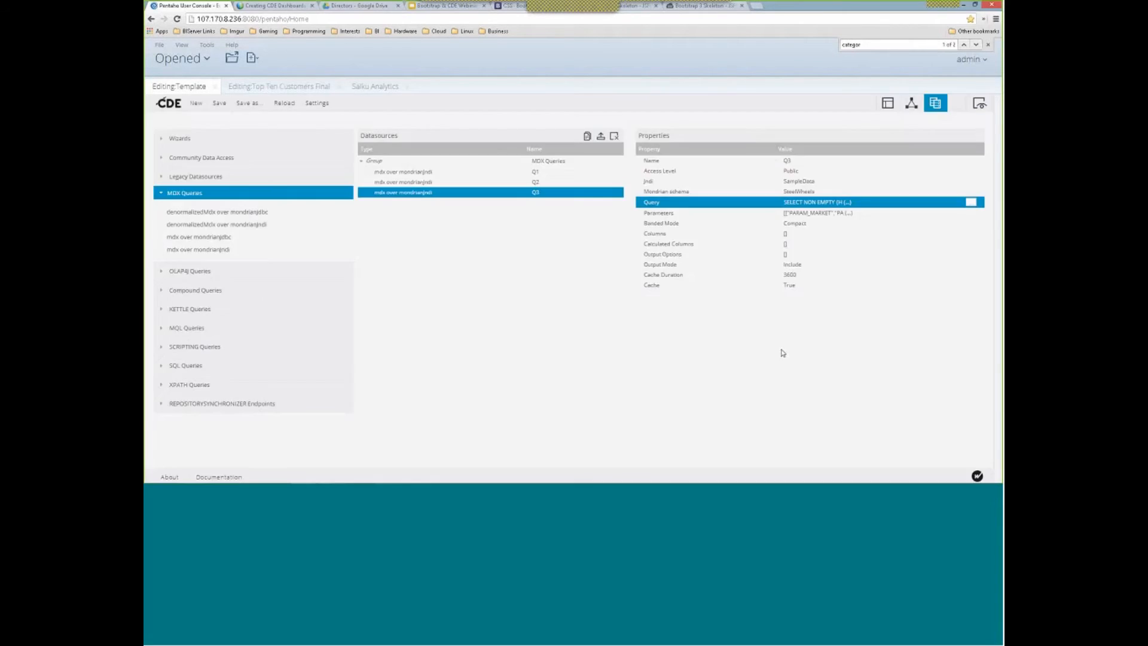
Save and preview the dashboard, and examine the browser's developer console for errors from the market pie chart's click action
left_click(220, 104)
left_click(981, 107)
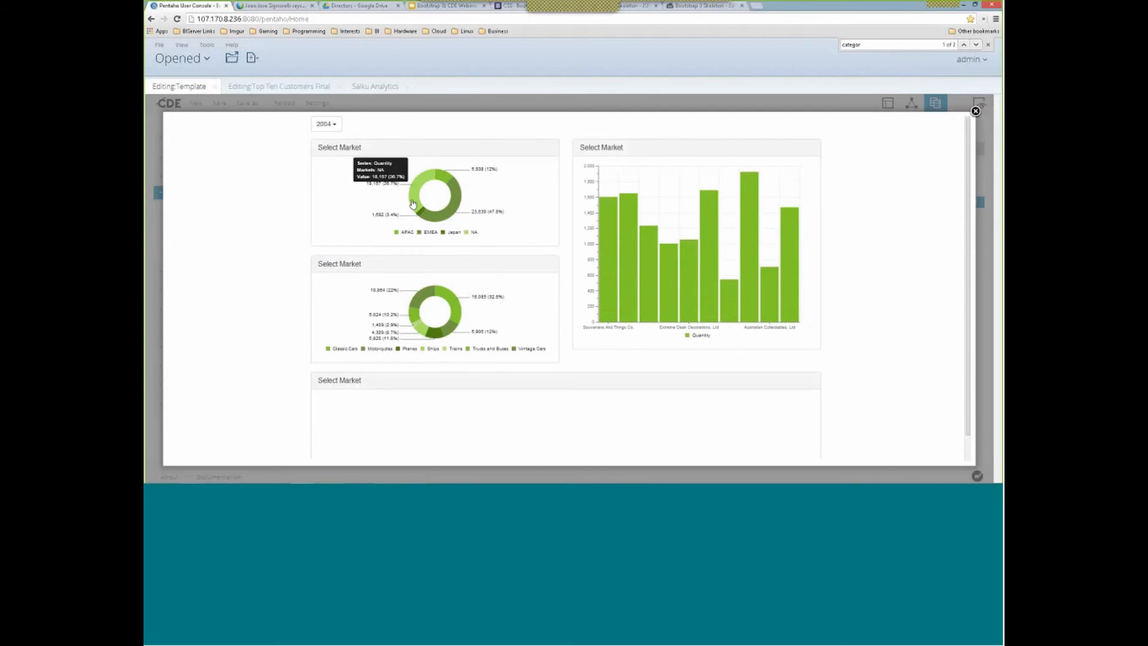
key("F12")
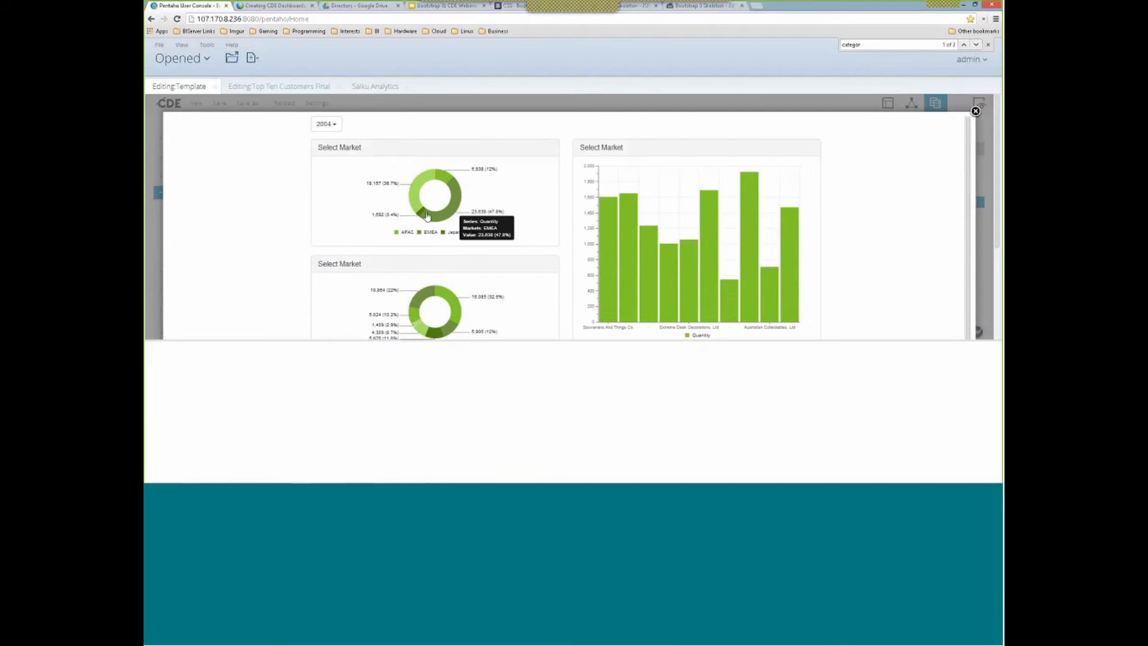
left_click(340, 346)
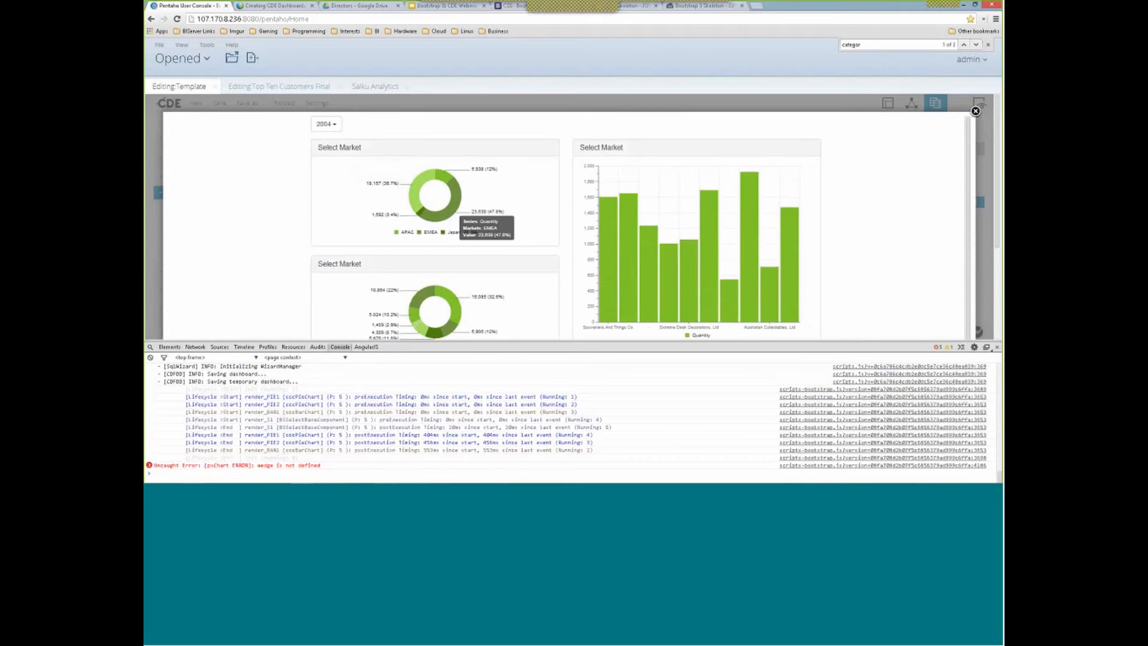
key("F12")
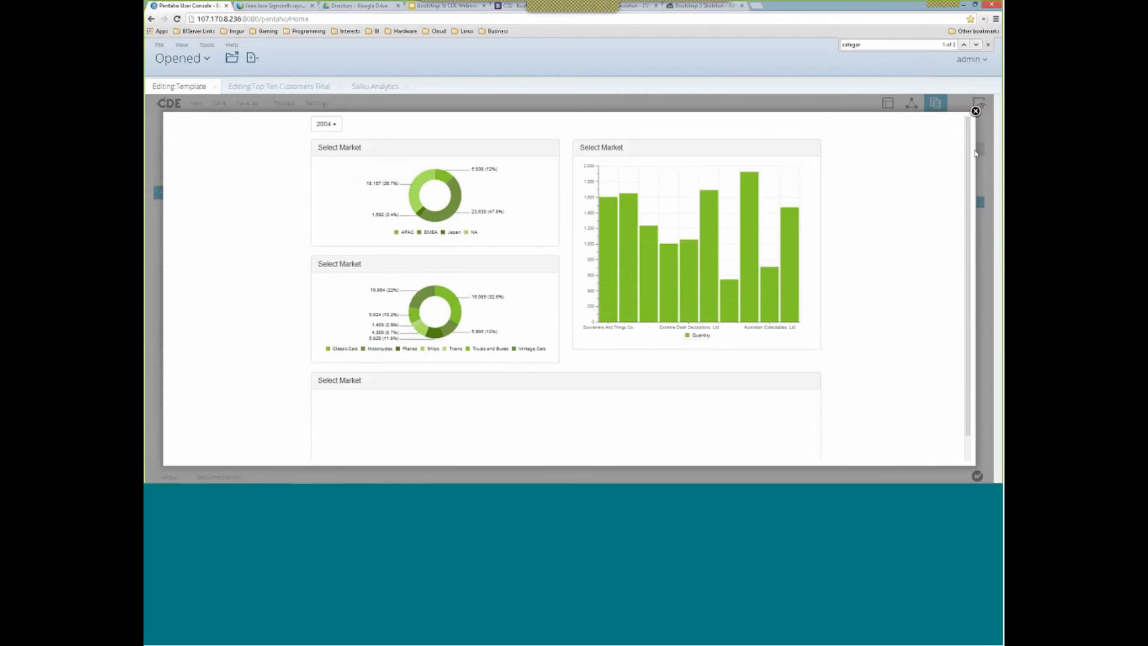
left_click(977, 112)
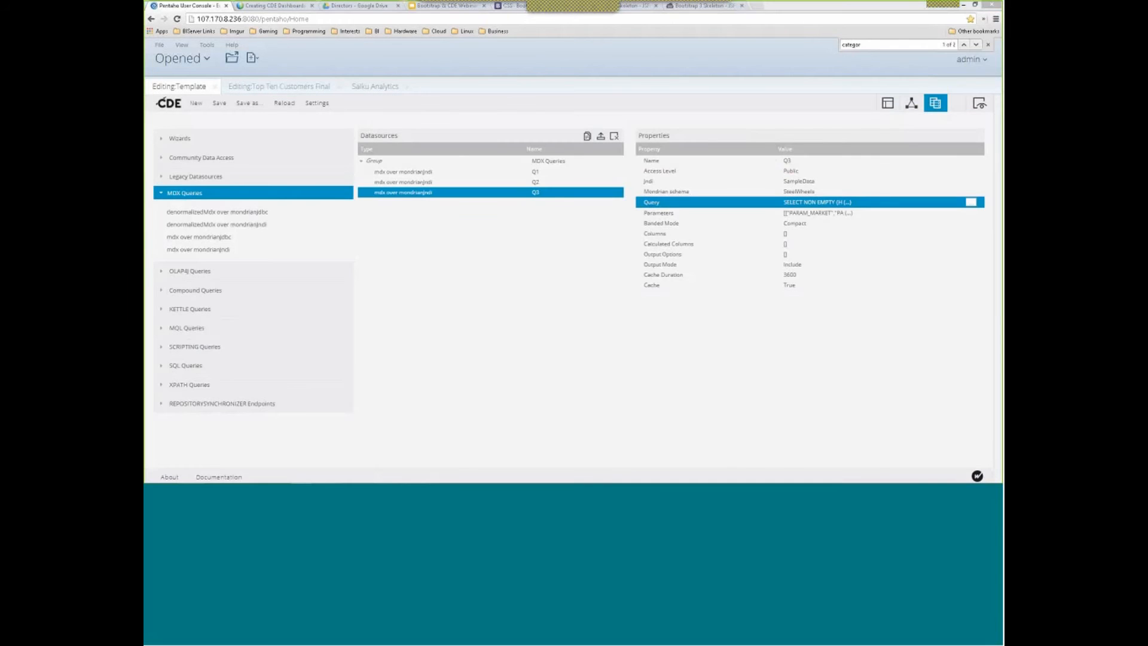
Add wedge as the argument of the function in PIE1's clickAction, and save the dashboard
left_click(912, 103)
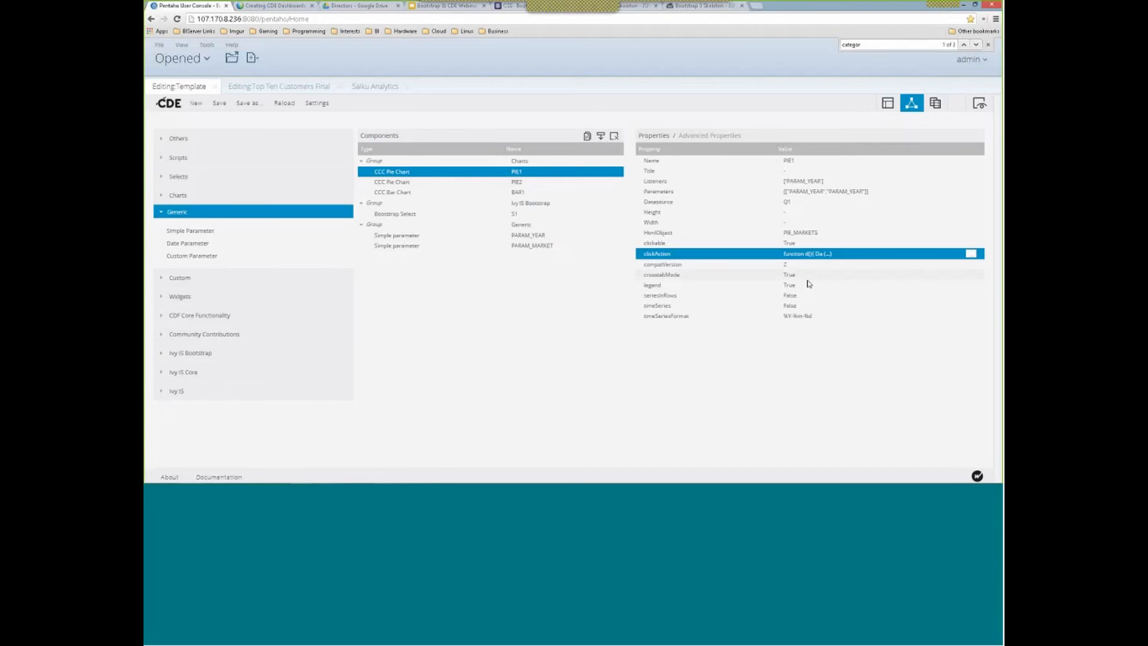
left_click(971, 254)
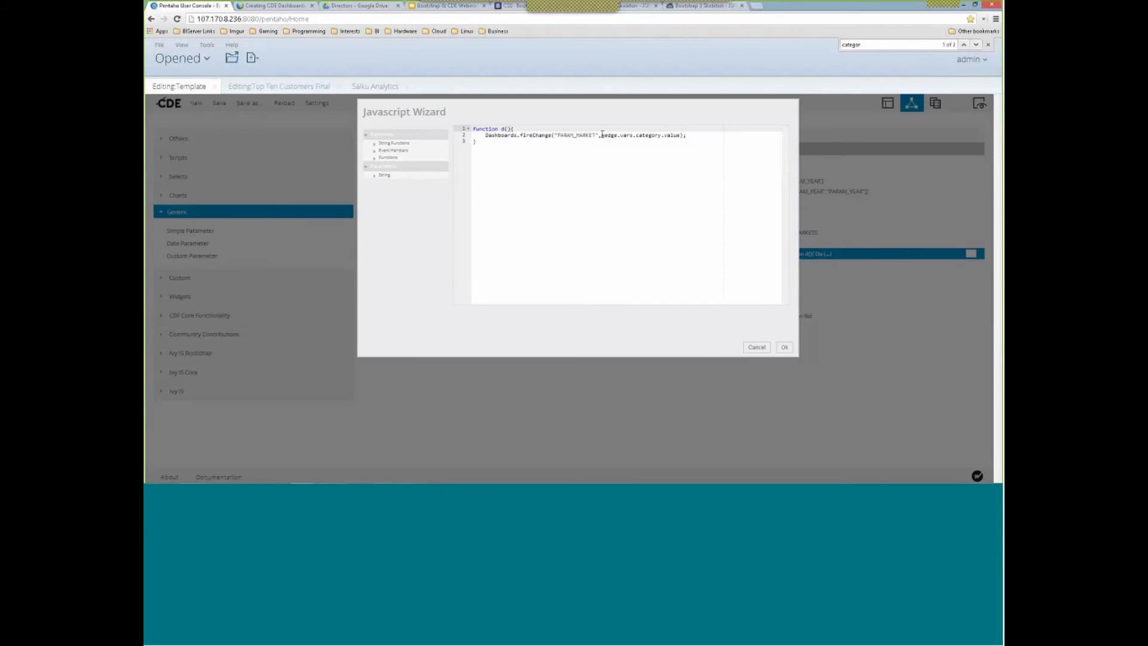
left_click_drag(602, 135, 619, 137)
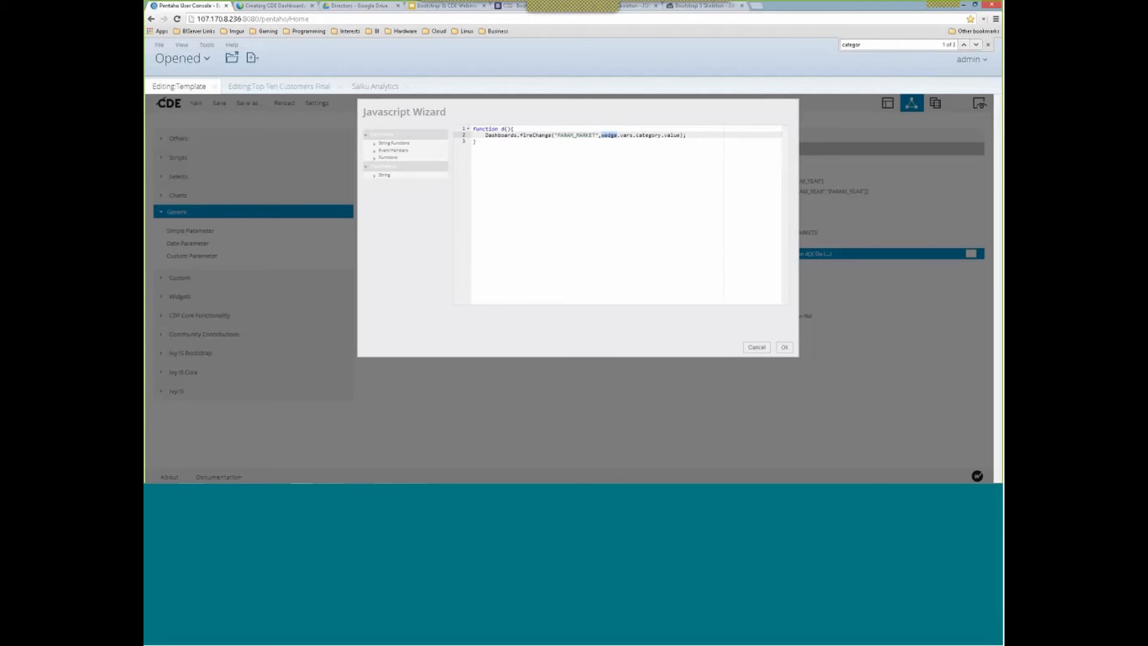
key("ctrl+c")
left_click(506, 129)
key("ctrl+v")
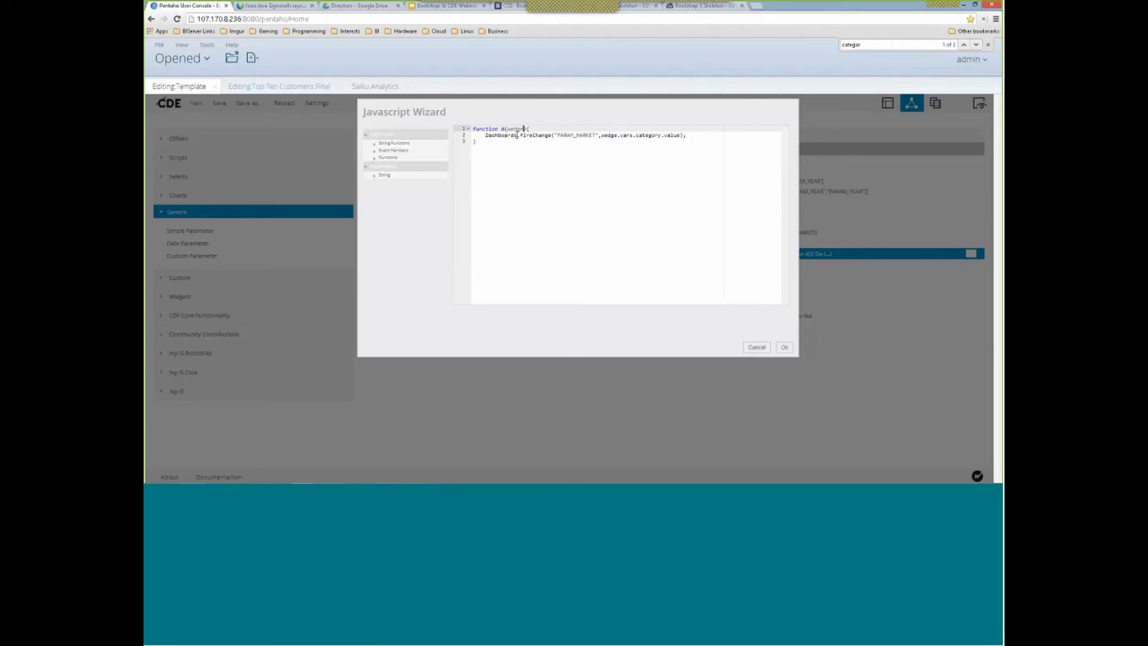
left_click(789, 351)
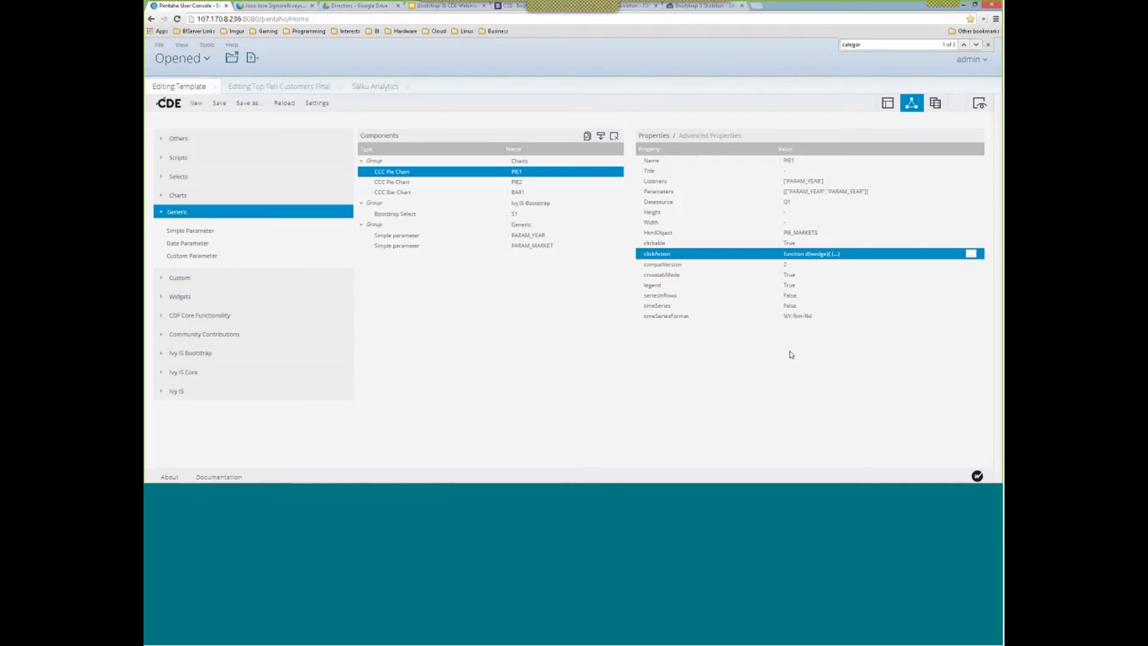
left_click(220, 103)
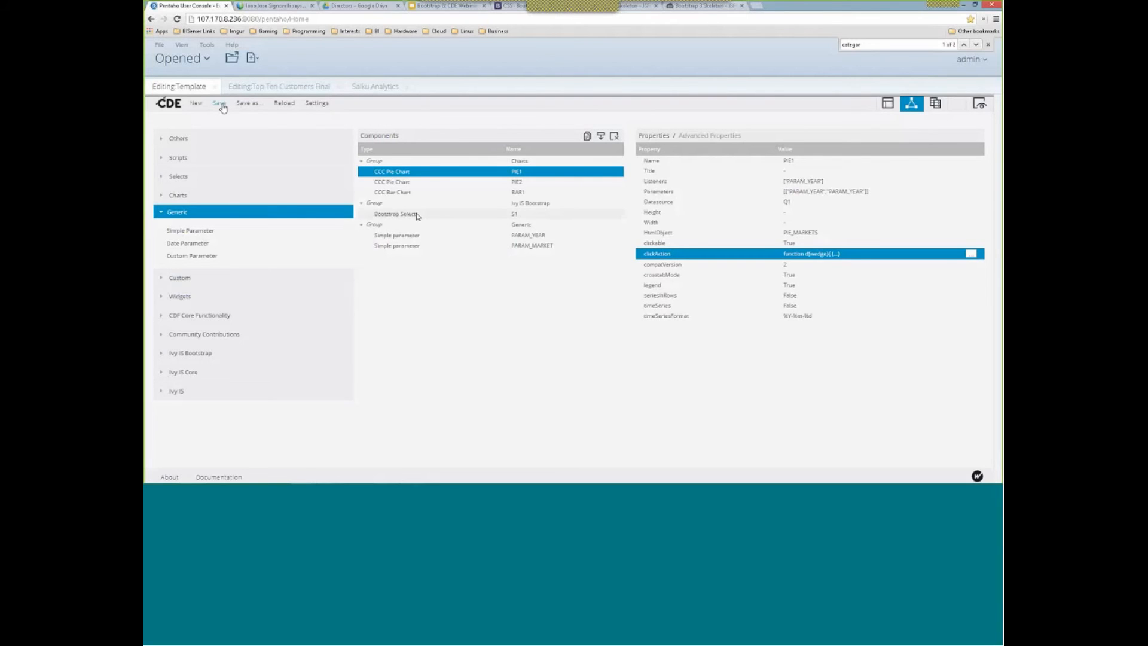
Preview the dashboard and test the bar chart's response by selecting the NA, Japan, EMEA and APAC wedges of the market pie, then NA again
left_click(979, 105)
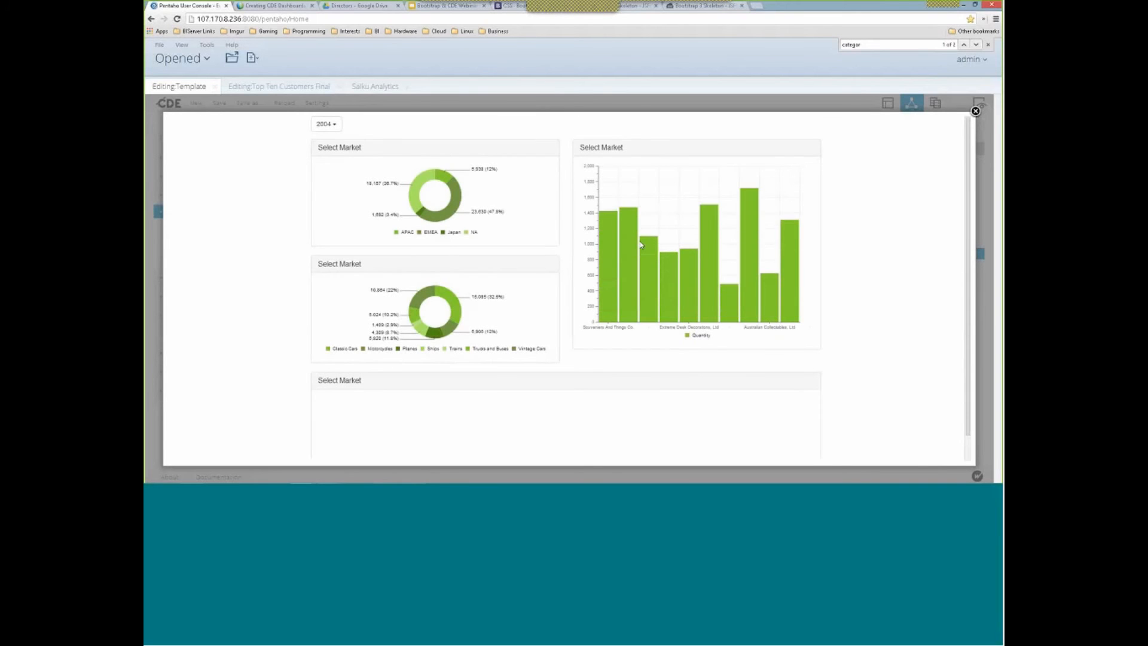
left_click(423, 199)
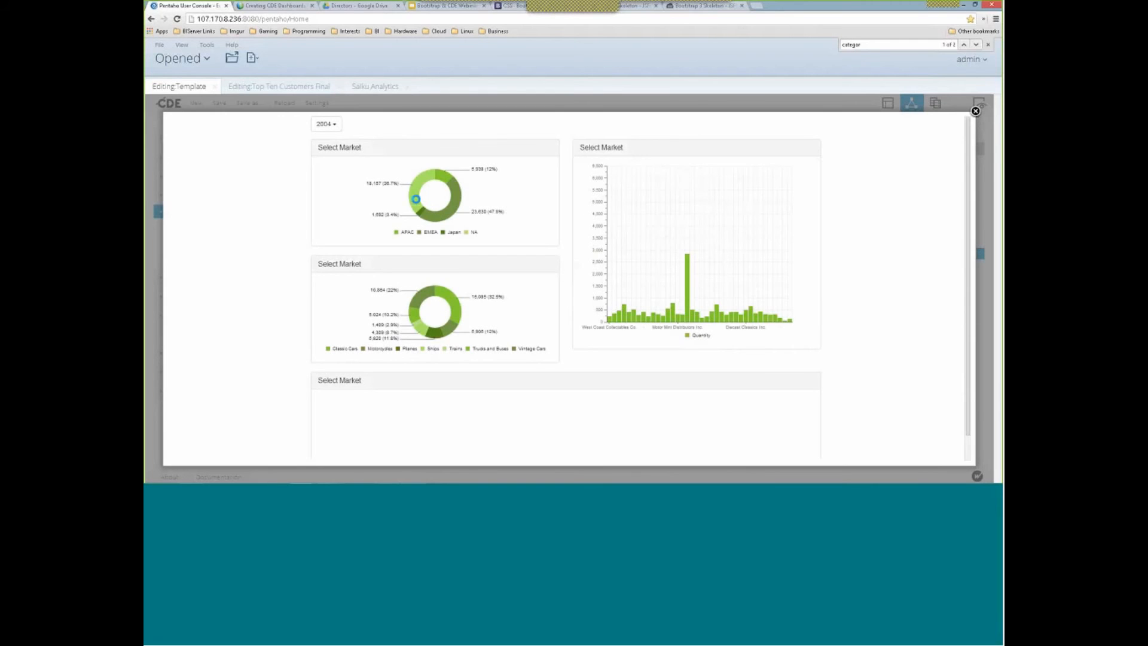
left_click(425, 212)
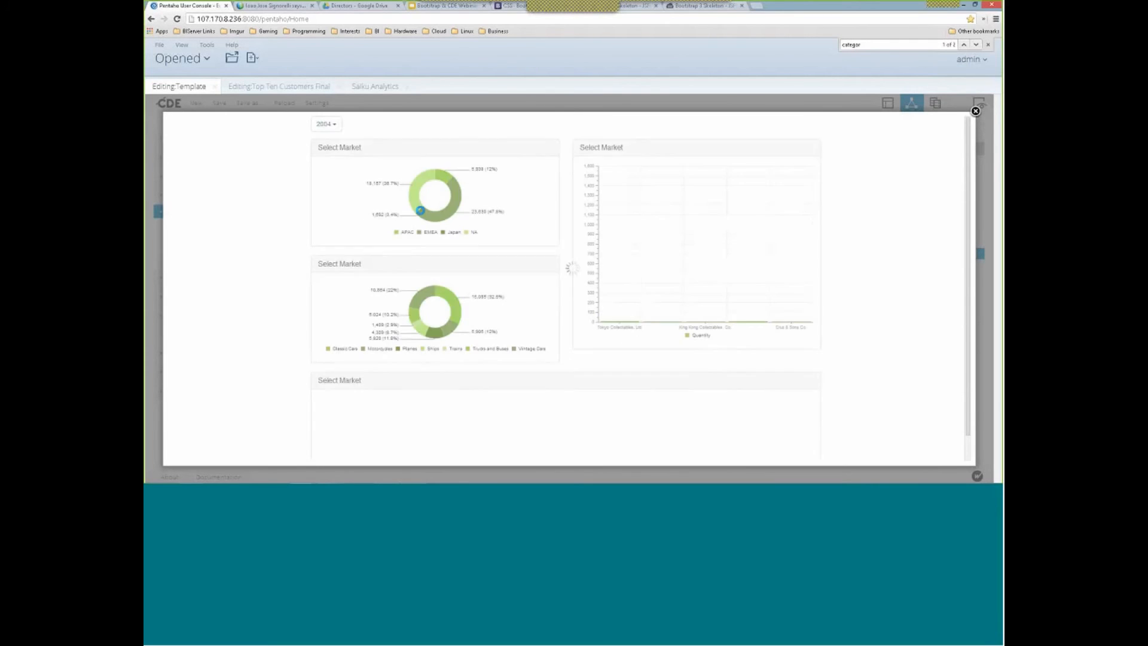
left_click(445, 214)
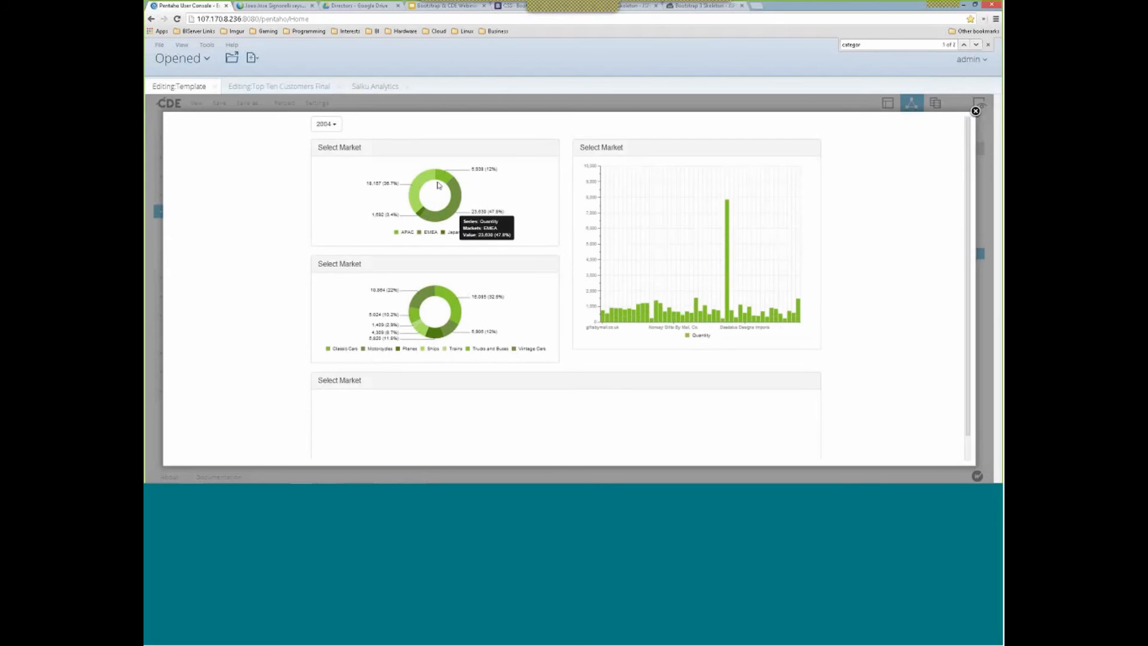
left_click(442, 182)
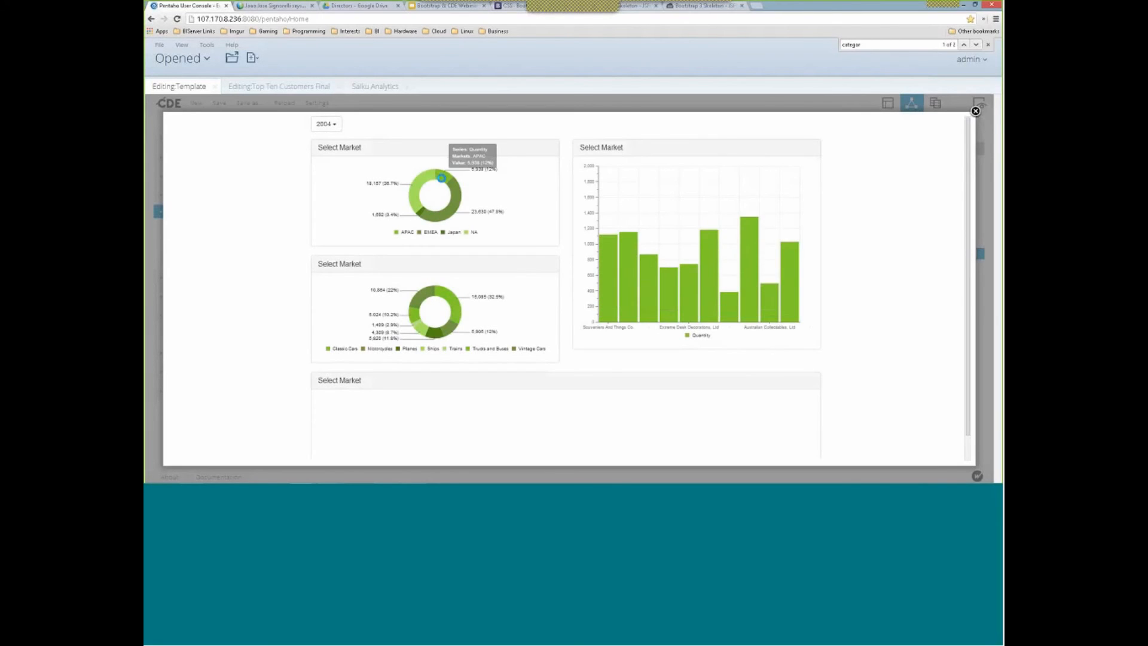
left_click(423, 181)
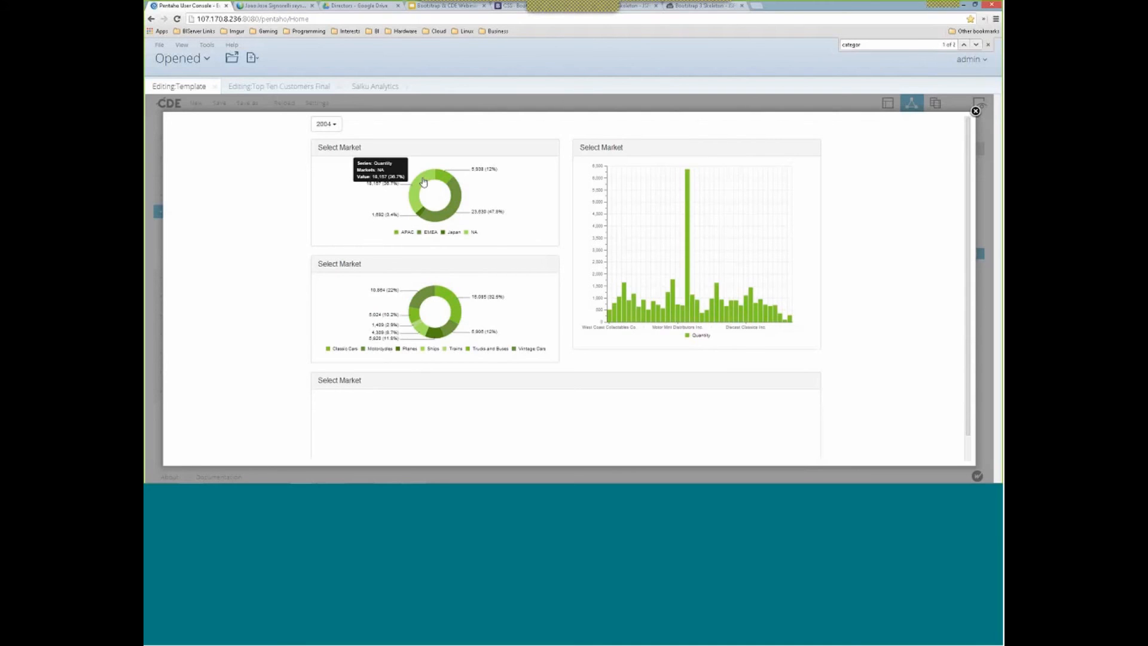
Test the year selector with 2005 and 2003, select the EMEA and Japan wedges of the market pie, and close the preview
left_click(326, 124)
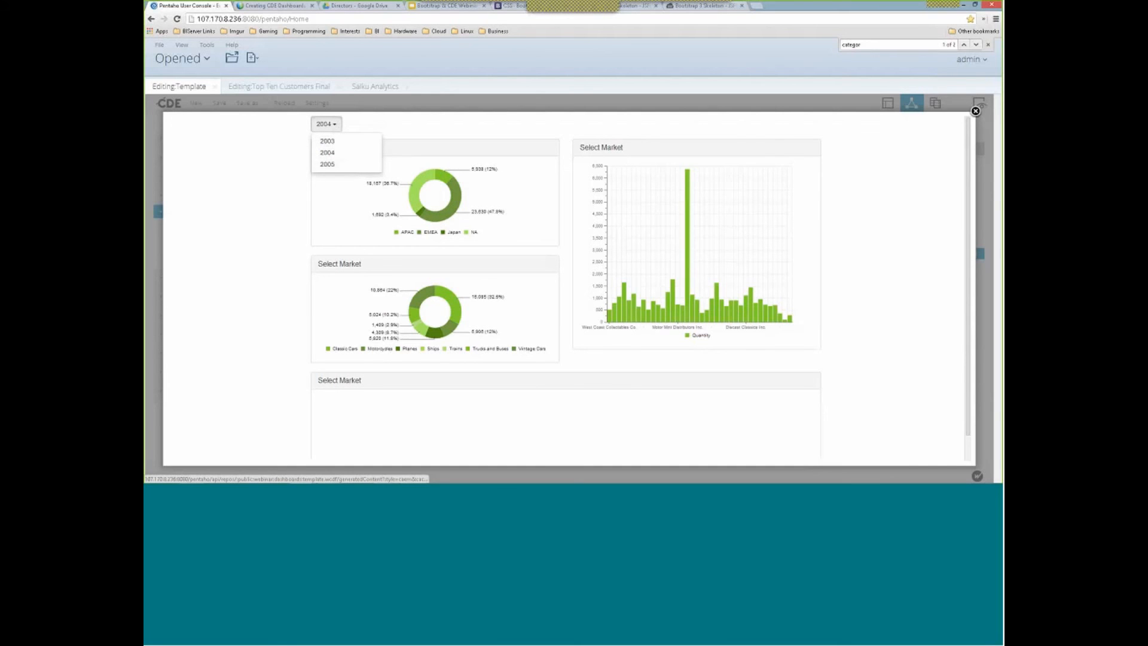
left_click(328, 164)
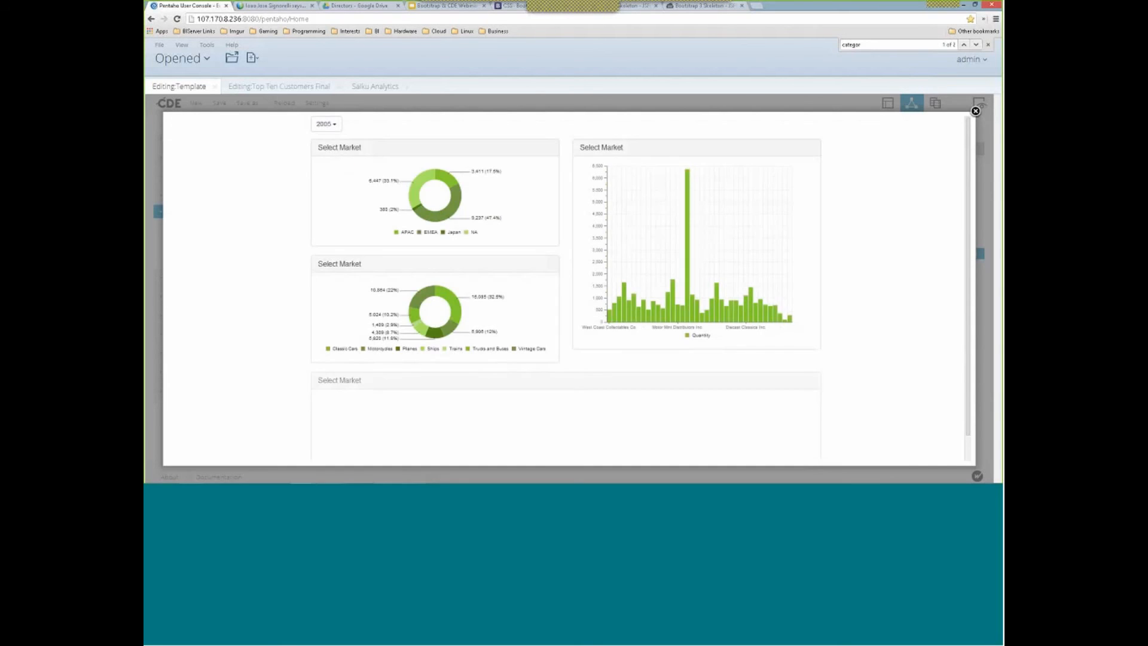
left_click(326, 124)
left_click(329, 137)
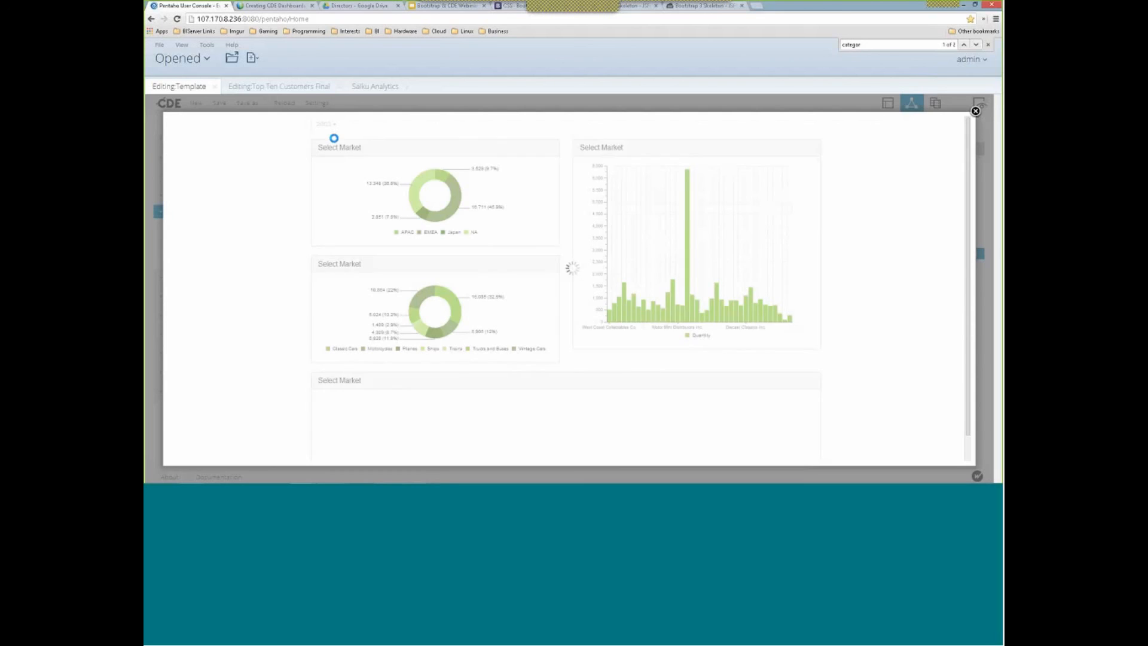
mouse_move(419, 191)
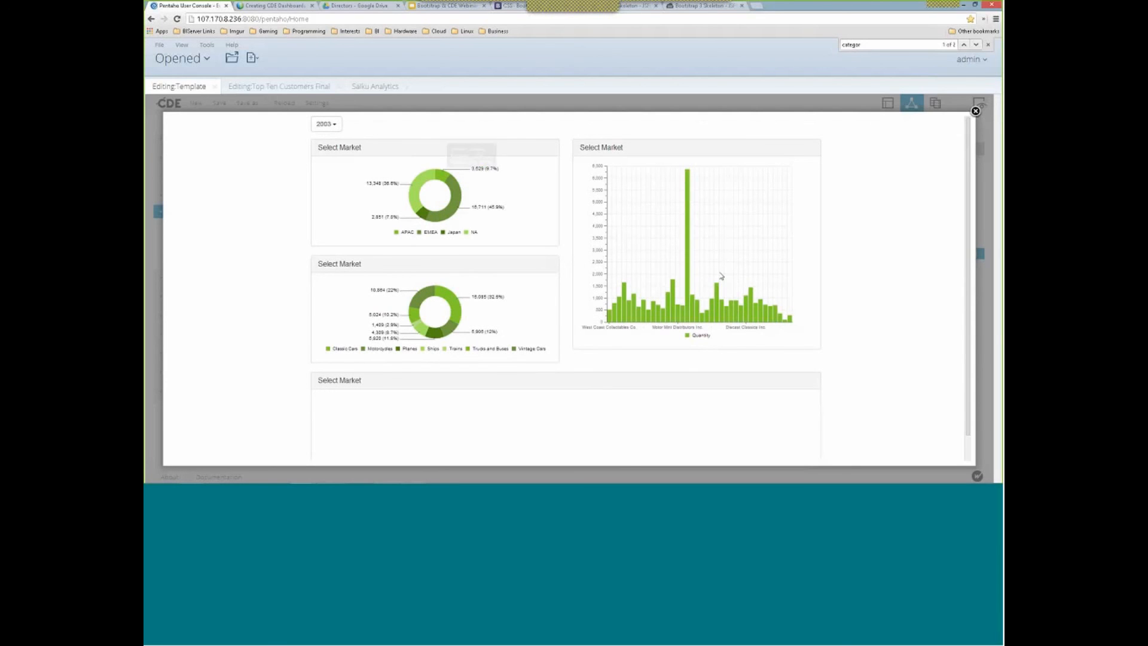
left_click(447, 218)
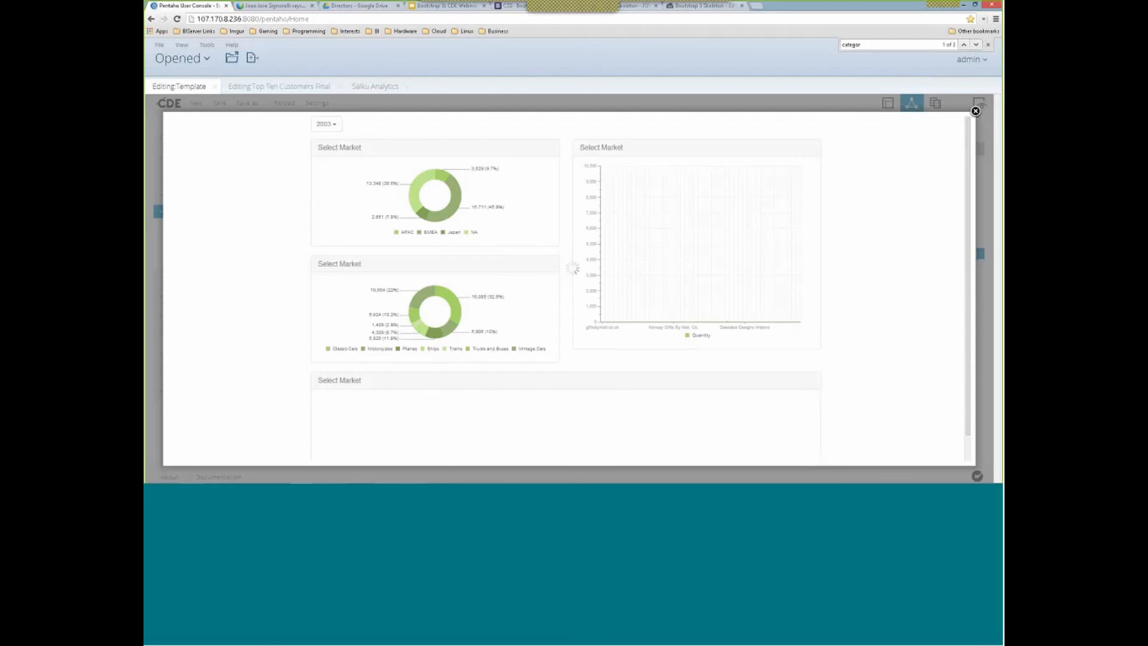
left_click(425, 211)
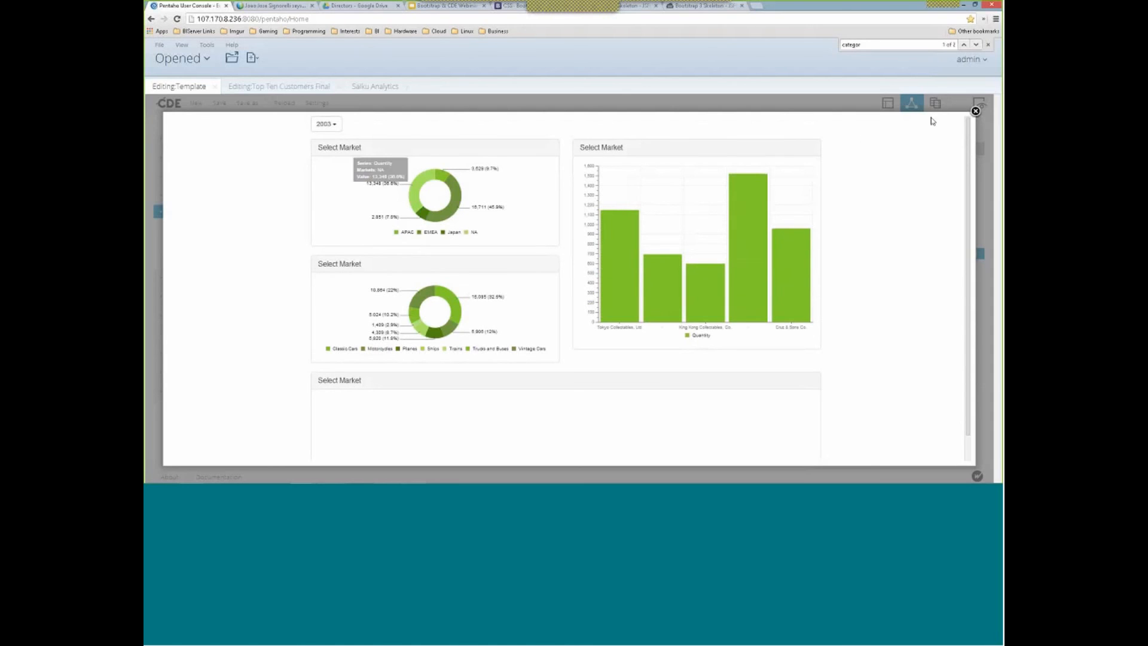
left_click(975, 111)
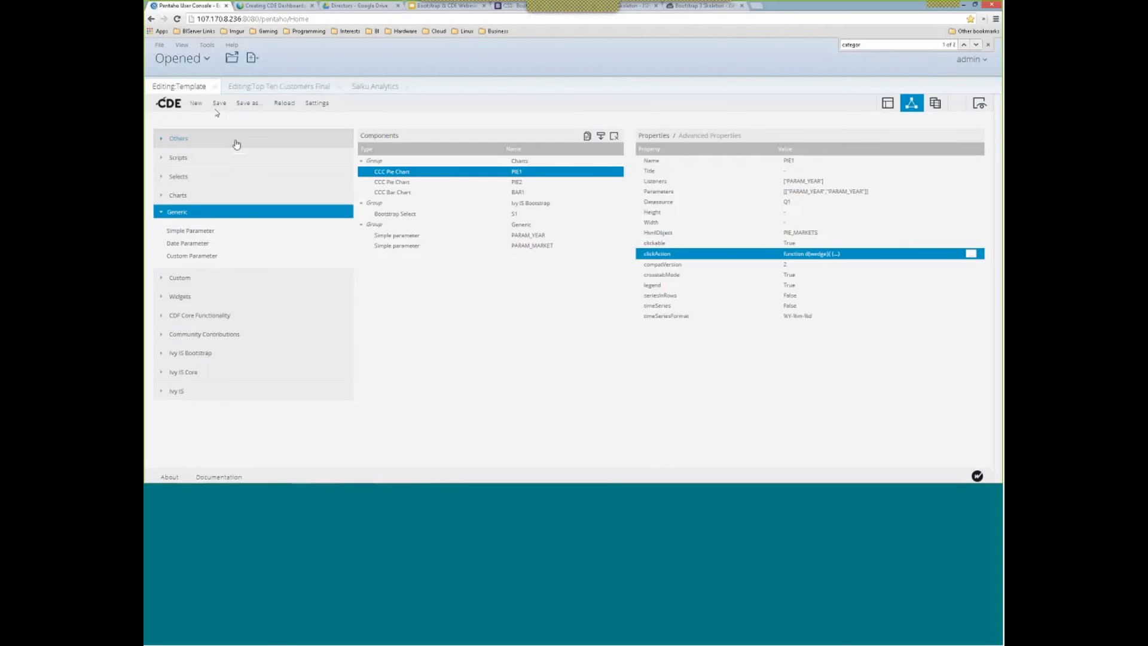
Review the input group examples on Bootstrap's Components documentation page, and switch to the Bootstrap & CDE Webinar presentation in Google Slides
left_click(510, 7)
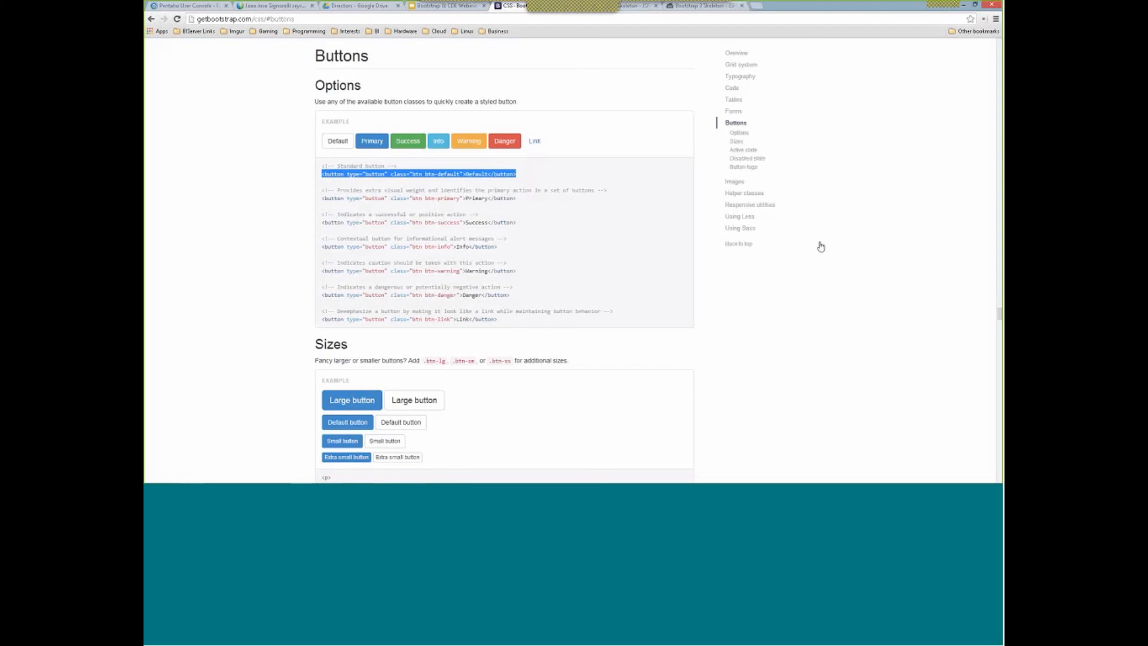
left_click_drag(1000, 315, 1000, 45)
left_click(474, 51)
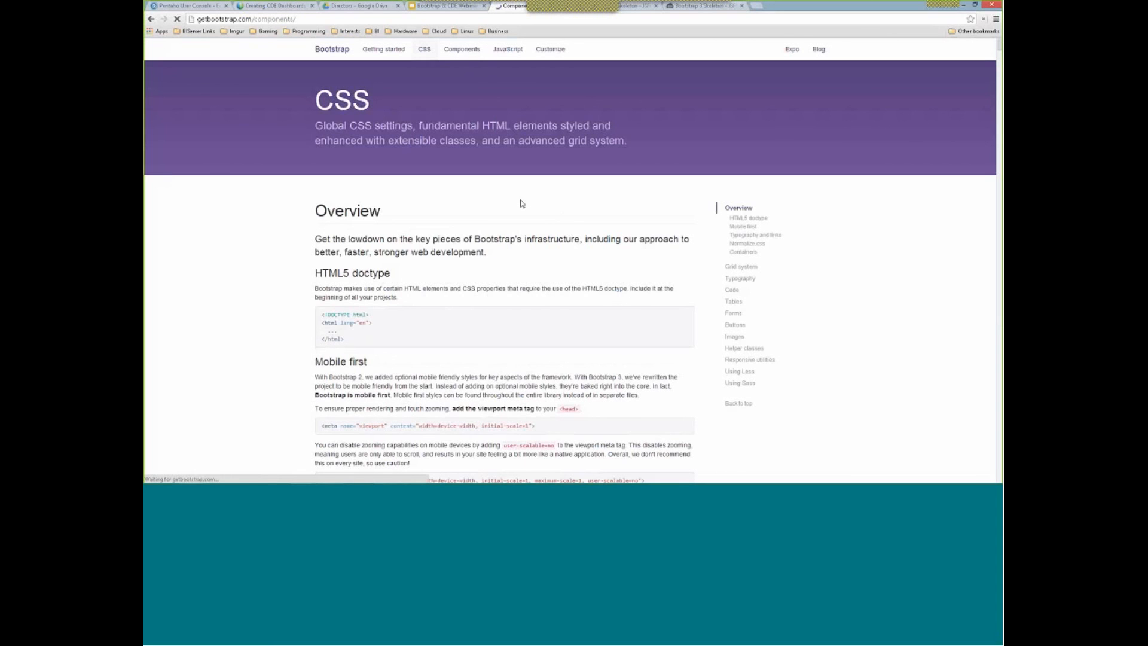
left_click_drag(1001, 60, 1000, 171)
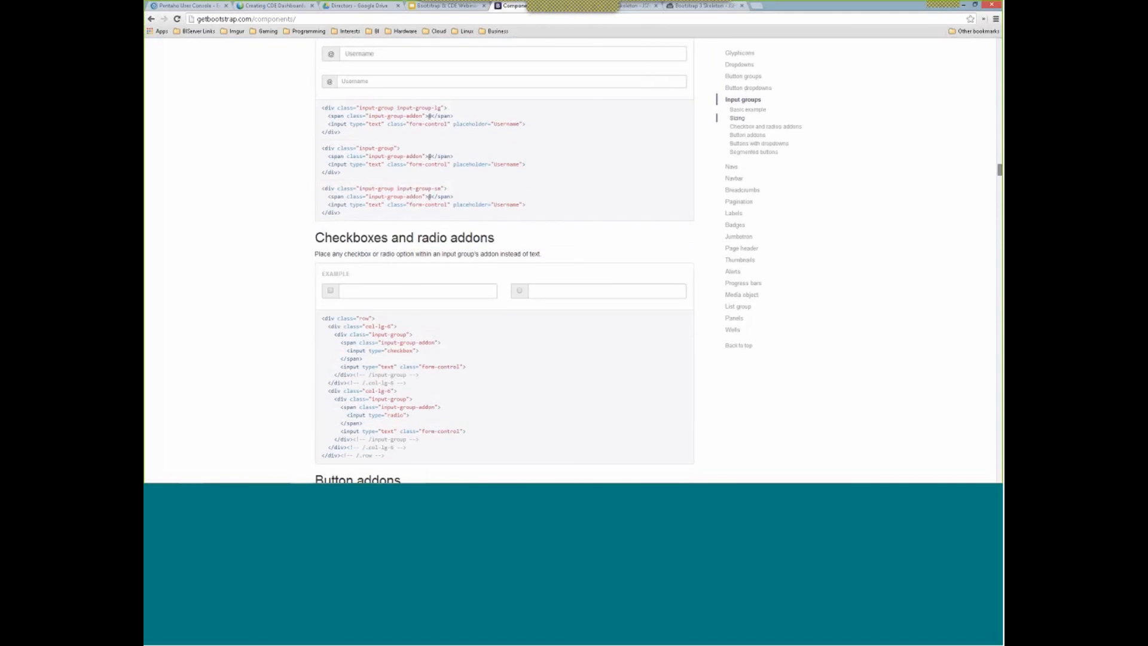
scroll(504, 260, "down", 3)
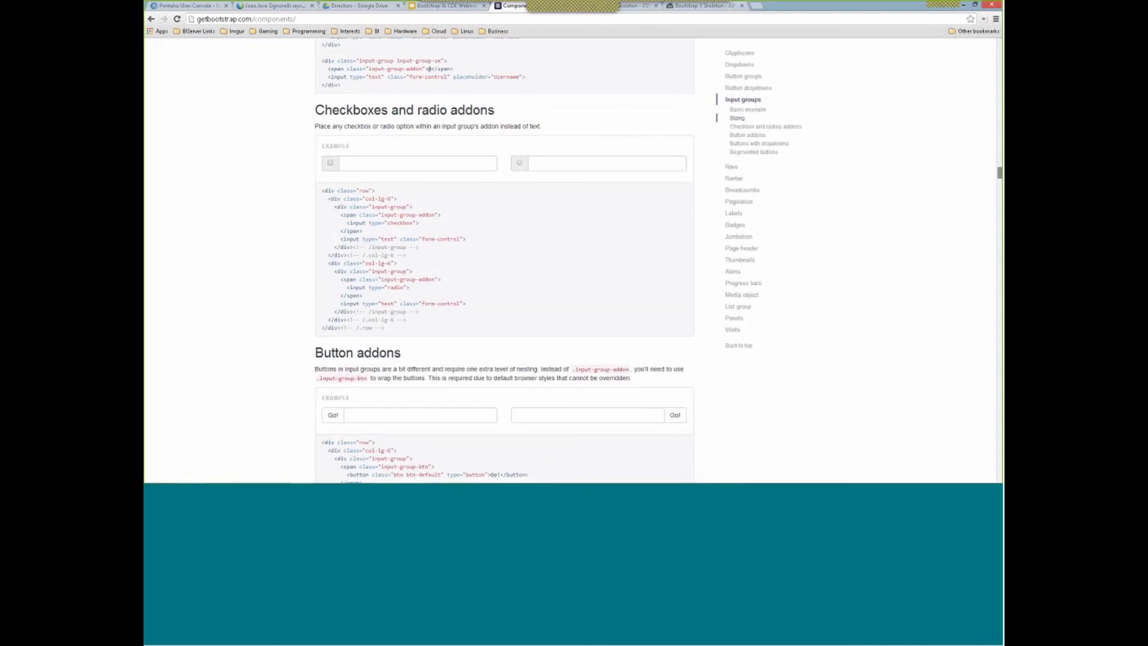
scroll(504, 260, "down", 9)
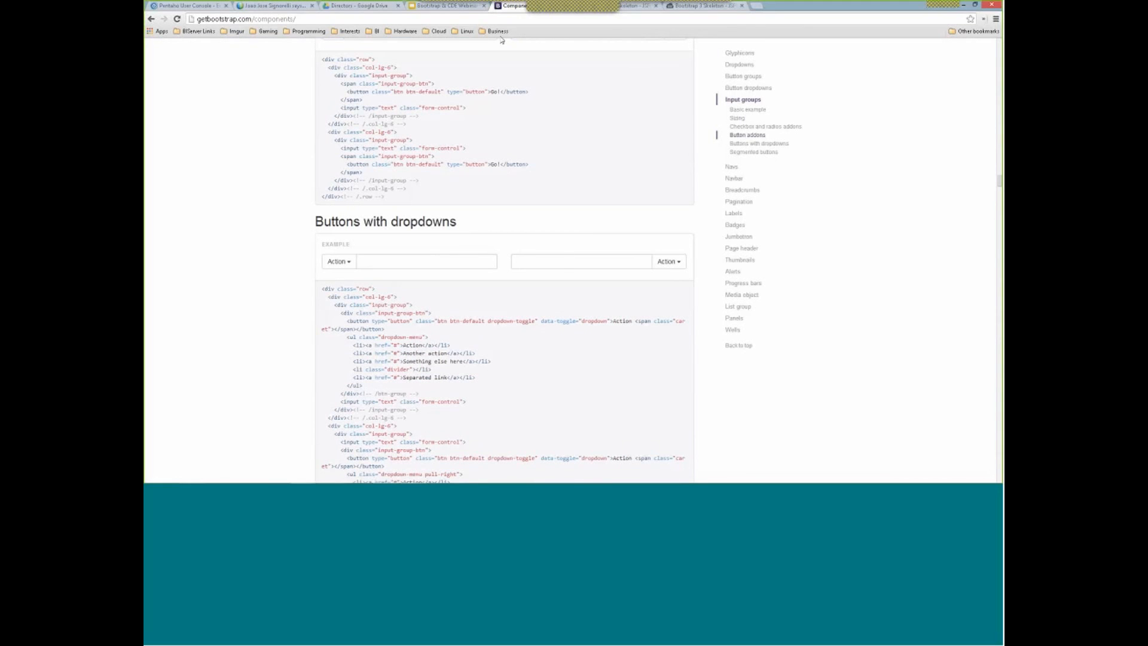
left_click(438, 7)
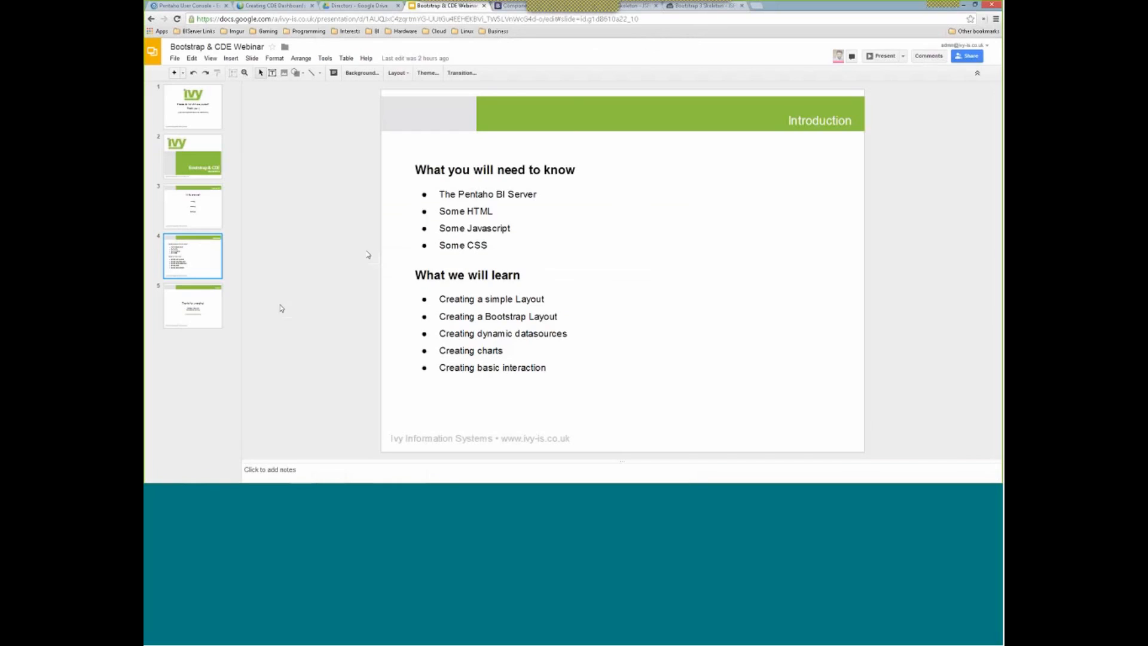